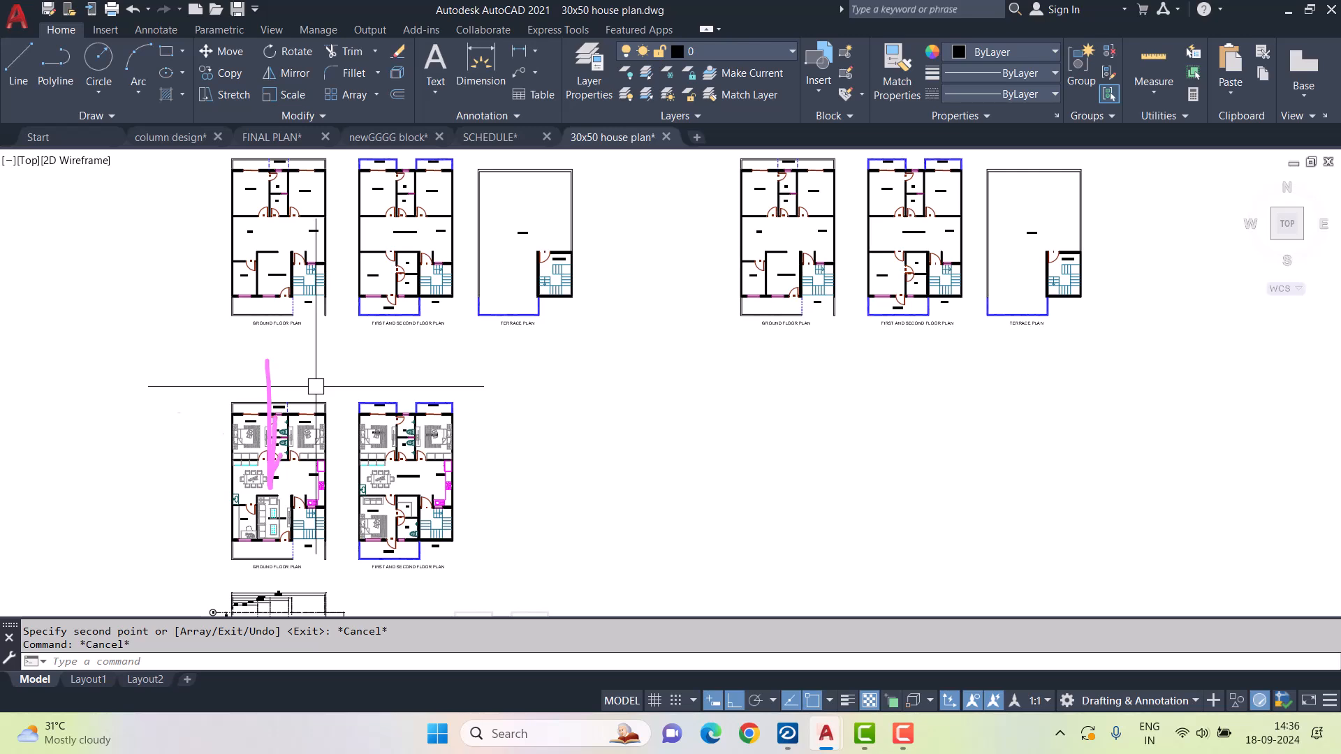
- Review the duplicate set of ground floor, first and second floor, and terrace plans
{"action": "mouse_move", "coordinate": [314, 379]}
{"action": "left_mouse_down"}
{"action": "mouse_move", "coordinate": [401, 456]}
{"action": "mouse_move", "coordinate": [271, 415]}
{"action": "left_mouse_up"}
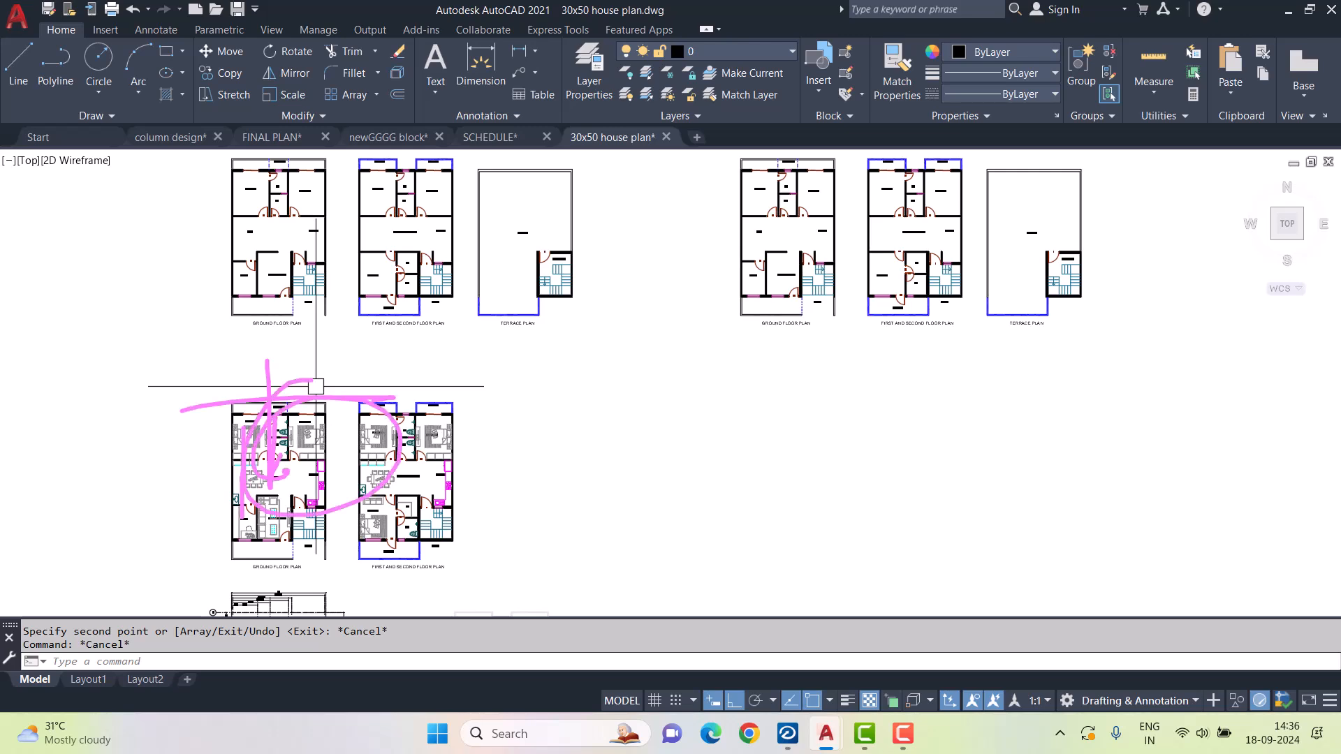
{"action": "key", "text": "Escape"}
{"action": "middle_click_drag", "start_coordinate": [866, 309], "coordinate": [533, 398]}
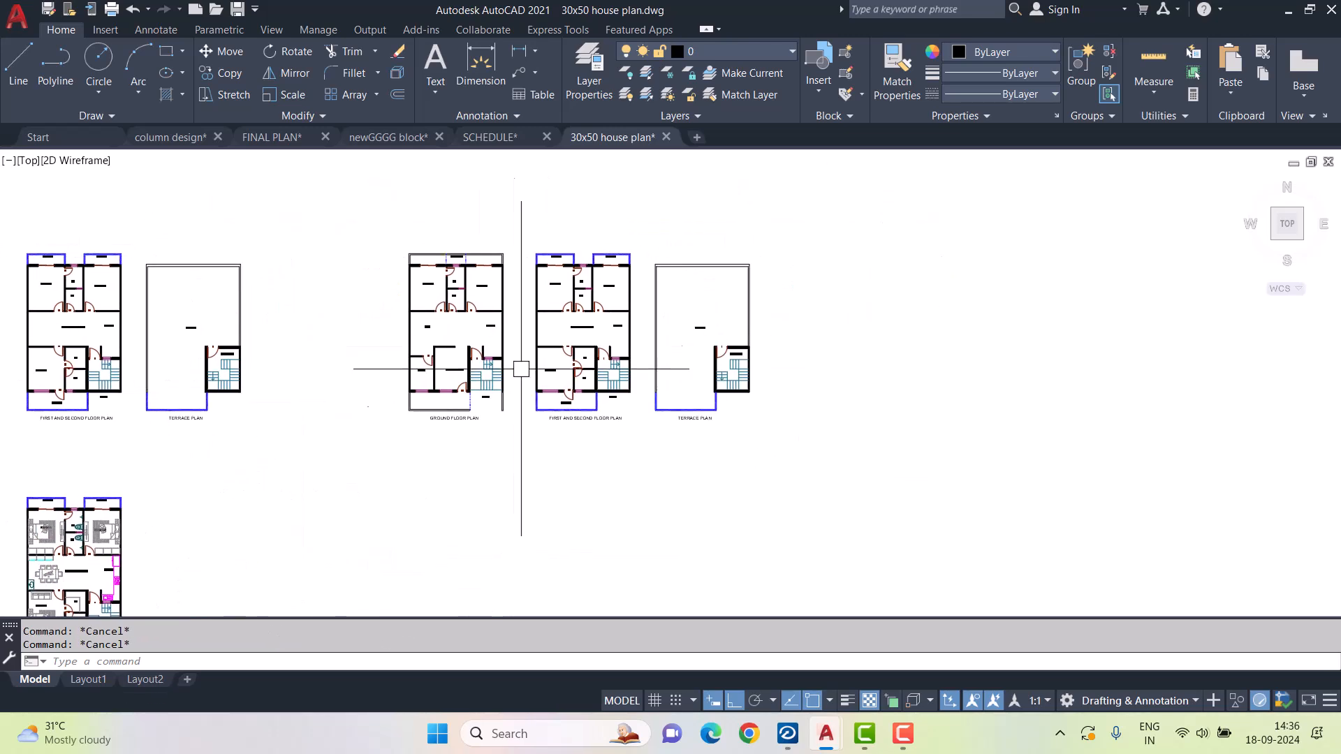
{"action": "scroll", "coordinate": [510, 338], "scroll_direction": "up", "scroll_amount": 4}
{"action": "scroll", "coordinate": [483, 408], "scroll_direction": "down", "scroll_amount": 2}
{"action": "mouse_move", "coordinate": [309, 190]}
{"action": "left_mouse_down"}
{"action": "mouse_move", "coordinate": [779, 467]}
{"action": "mouse_move", "coordinate": [942, 532]}
{"action": "left_mouse_up"}
{"action": "mouse_move", "coordinate": [856, 303]}
{"action": "left_mouse_down"}
{"action": "mouse_move", "coordinate": [663, 504]}
{"action": "mouse_move", "coordinate": [667, 477]}
{"action": "left_mouse_up"}
{"action": "left_click_drag", "start_coordinate": [721, 266], "coordinate": [563, 394]}
{"action": "left_click_drag", "start_coordinate": [613, 252], "coordinate": [377, 456]}
{"action": "left_click_drag", "start_coordinate": [396, 402], "coordinate": [376, 456]}
{"action": "left_click_drag", "start_coordinate": [434, 273], "coordinate": [351, 392]}
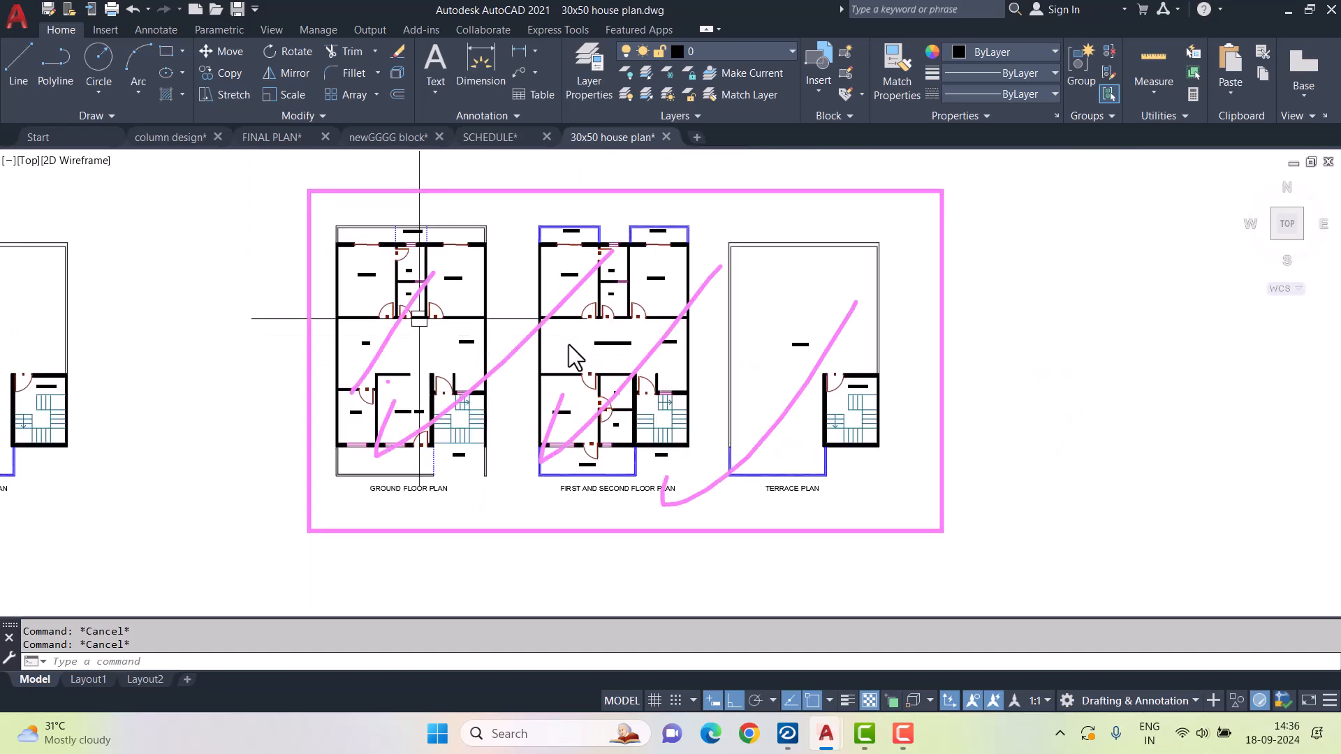
- Create a new layer named Refrence Line and set its colour to 253
{"action": "left_click", "coordinate": [589, 60]}
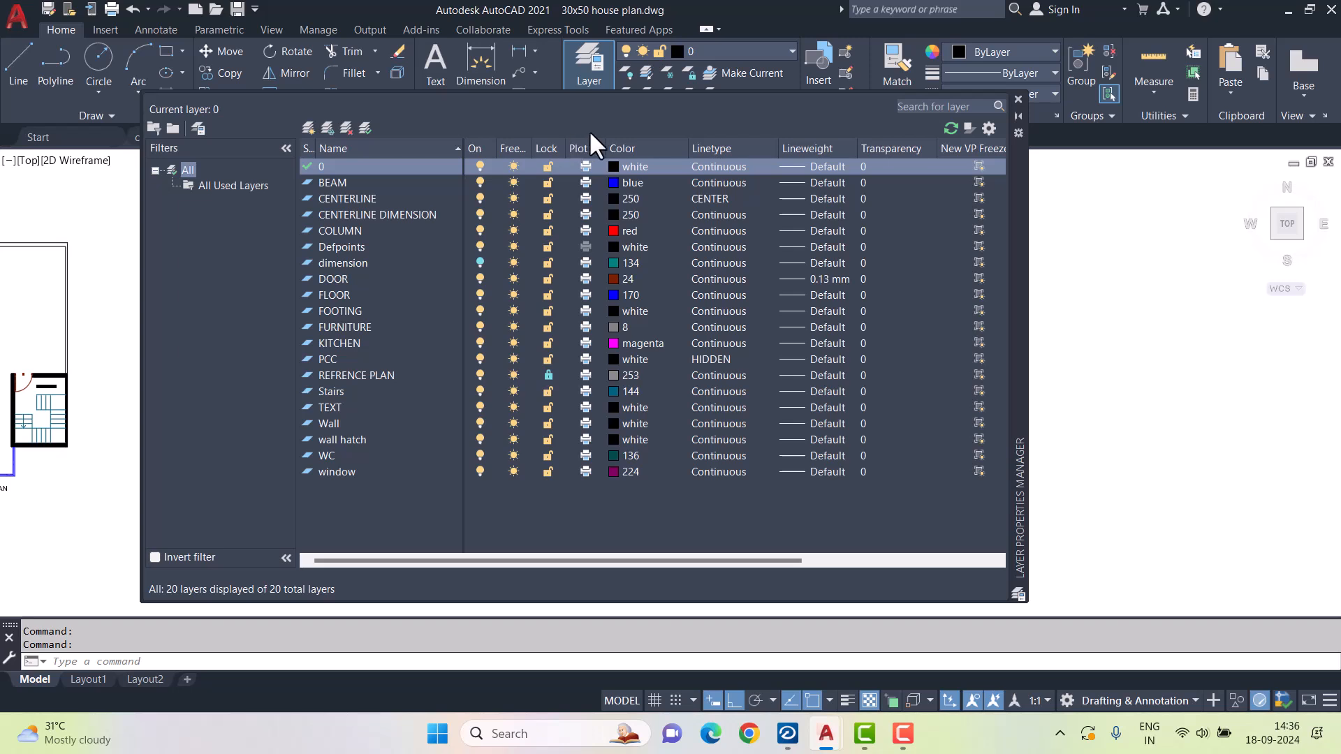
{"action": "left_click", "coordinate": [308, 127]}
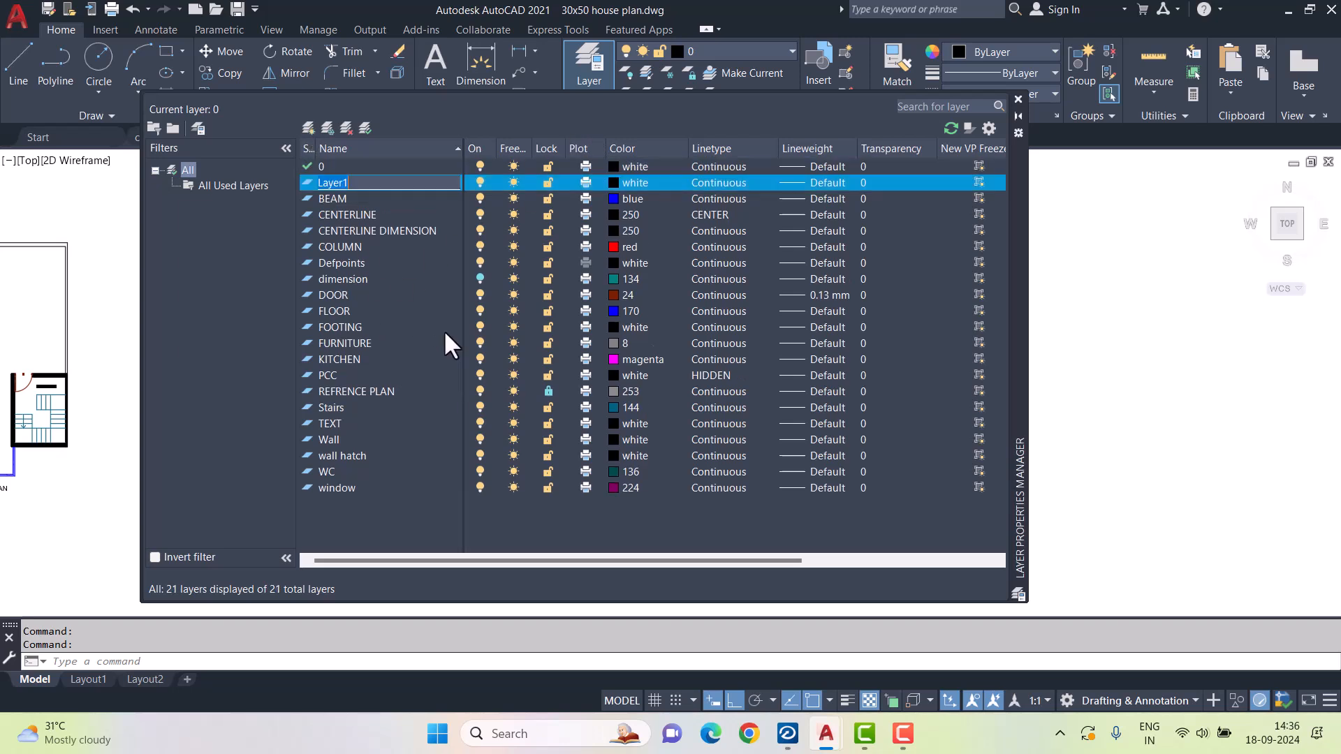
{"action": "type", "text": "Refrence Line"}
{"action": "left_click", "coordinate": [611, 182]}
{"action": "left_click", "coordinate": [849, 544]}
{"action": "left_click", "coordinate": [909, 614]}
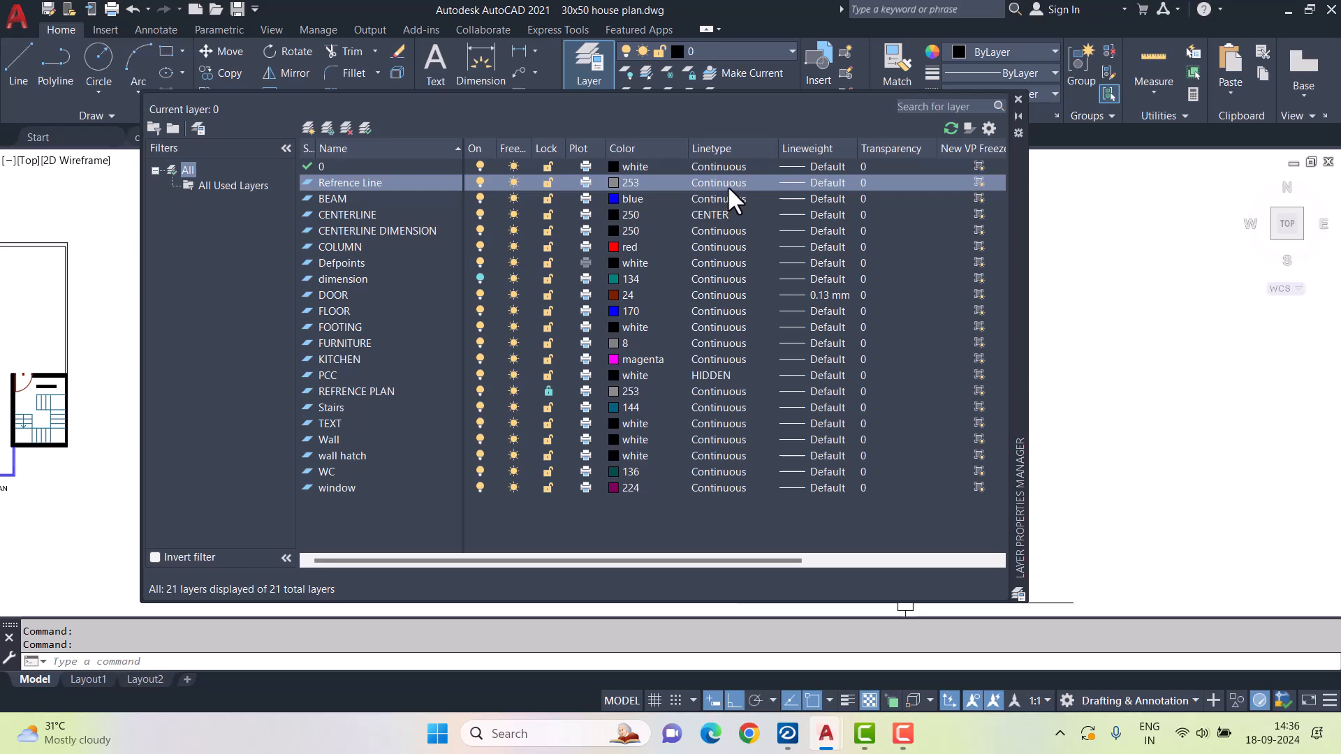
- Keep the Refrence Line layer's linetype Continuous and set its lineweight to 0.05 mm
{"action": "left_click", "coordinate": [727, 186]}
{"action": "double_click", "coordinate": [840, 429]}
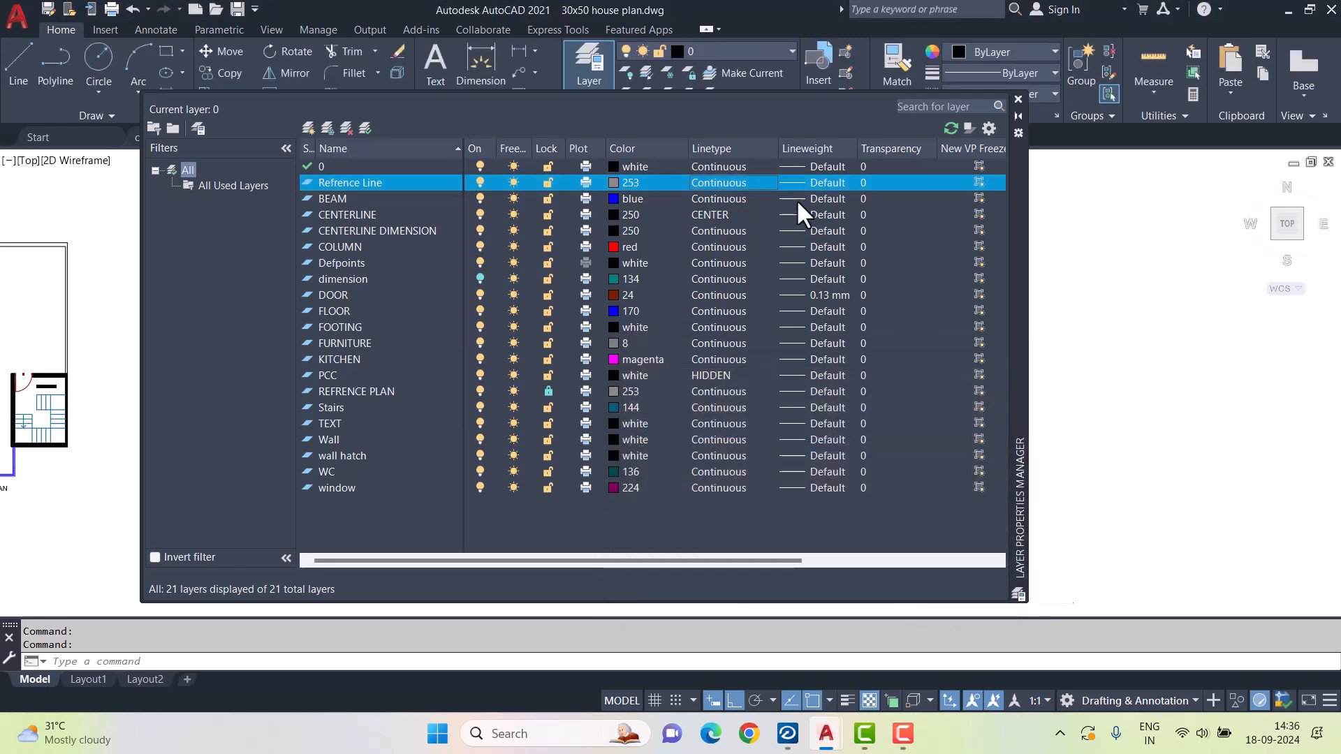
{"action": "left_click", "coordinate": [792, 182]}
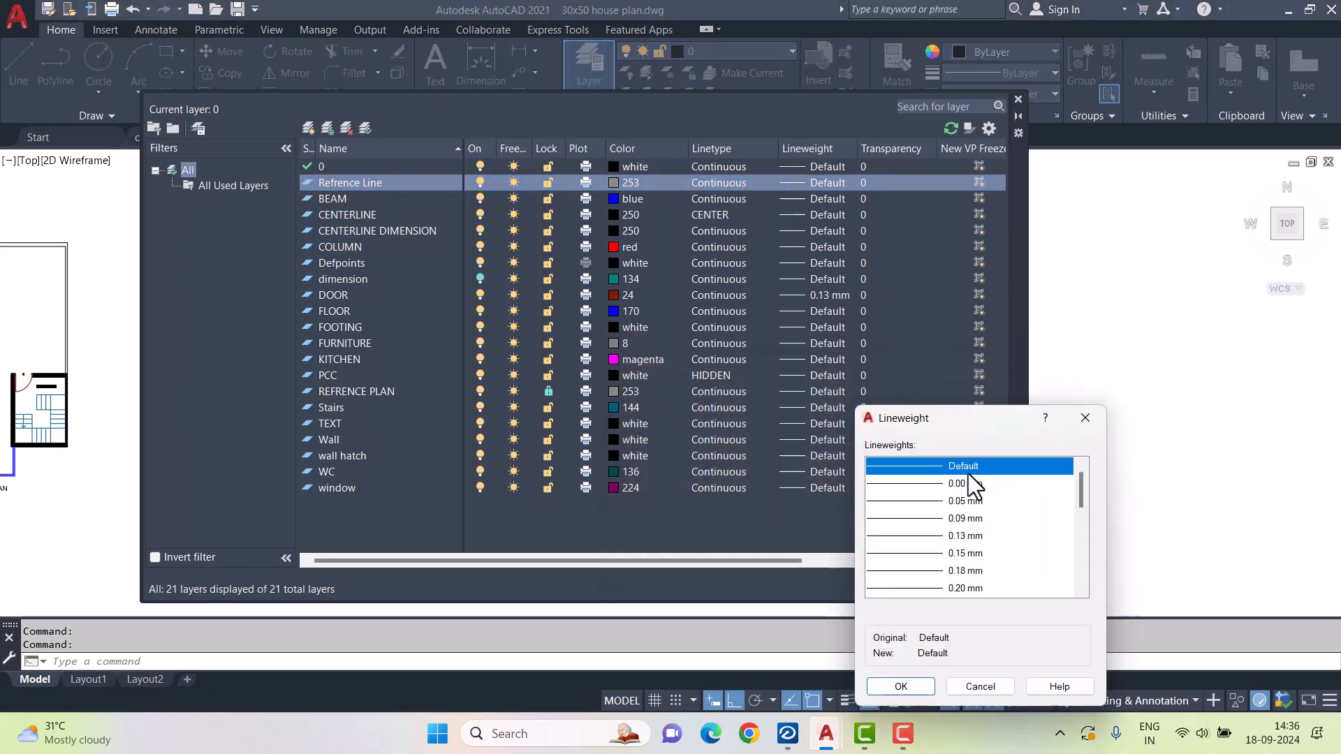
{"action": "left_click", "coordinate": [958, 500]}
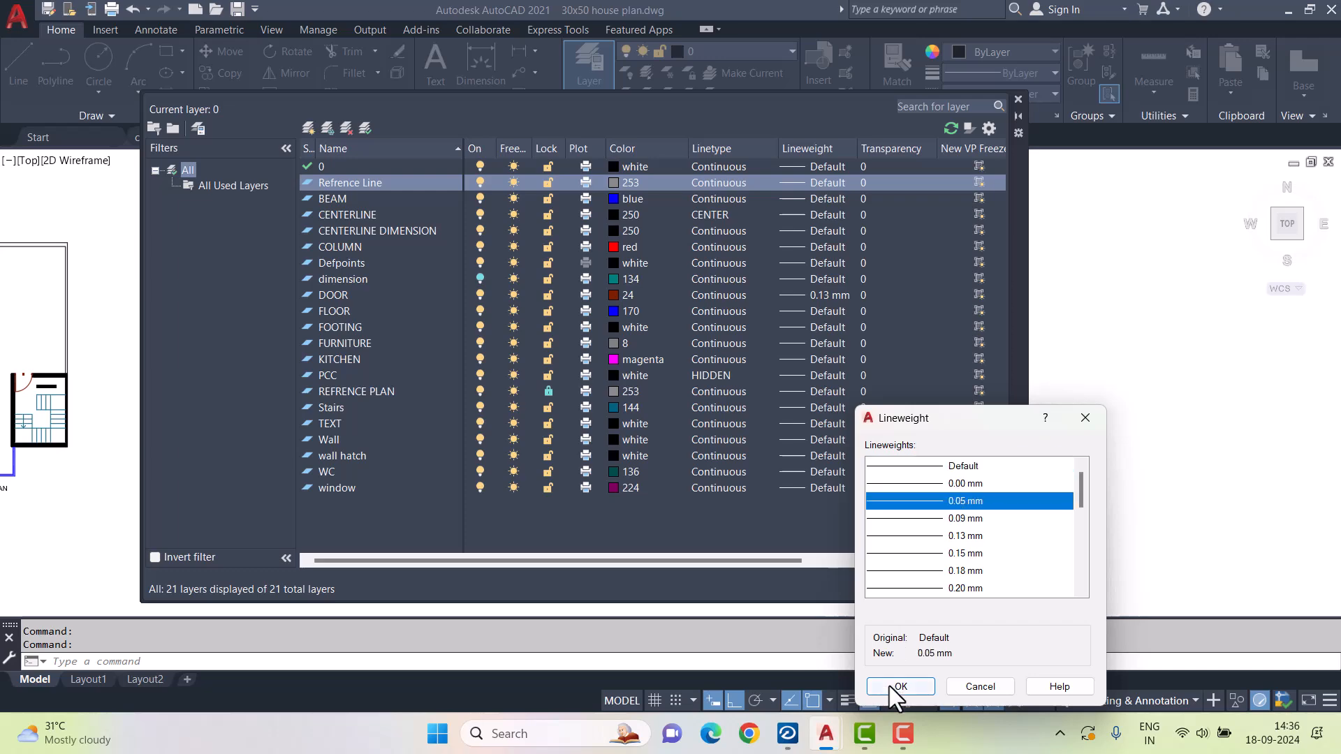
{"action": "left_click", "coordinate": [890, 686]}
{"action": "left_click", "coordinate": [1018, 99]}
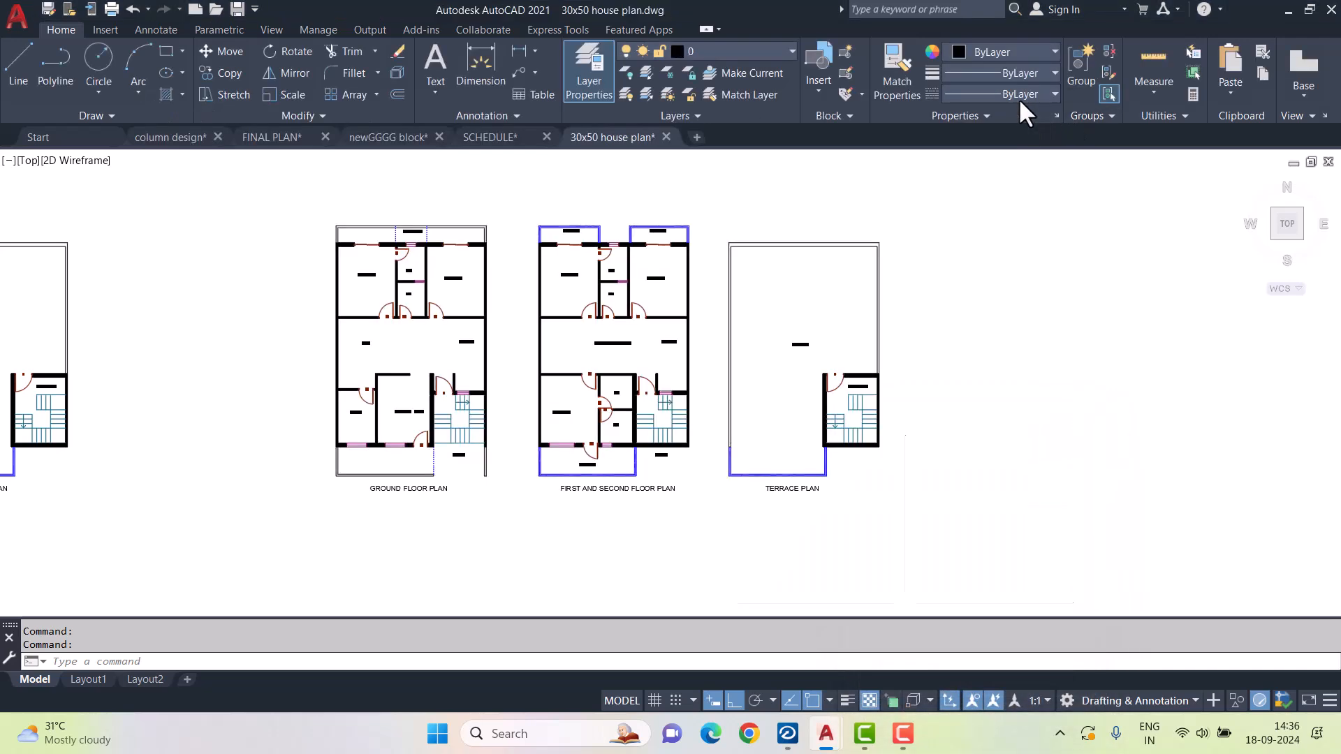
- Compare the front portions of the ground floor, first and second floor, and terrace plans
{"action": "scroll", "coordinate": [492, 413], "scroll_direction": "up", "scroll_amount": 2}
{"action": "scroll", "coordinate": [492, 413], "scroll_direction": "up", "scroll_amount": 2}
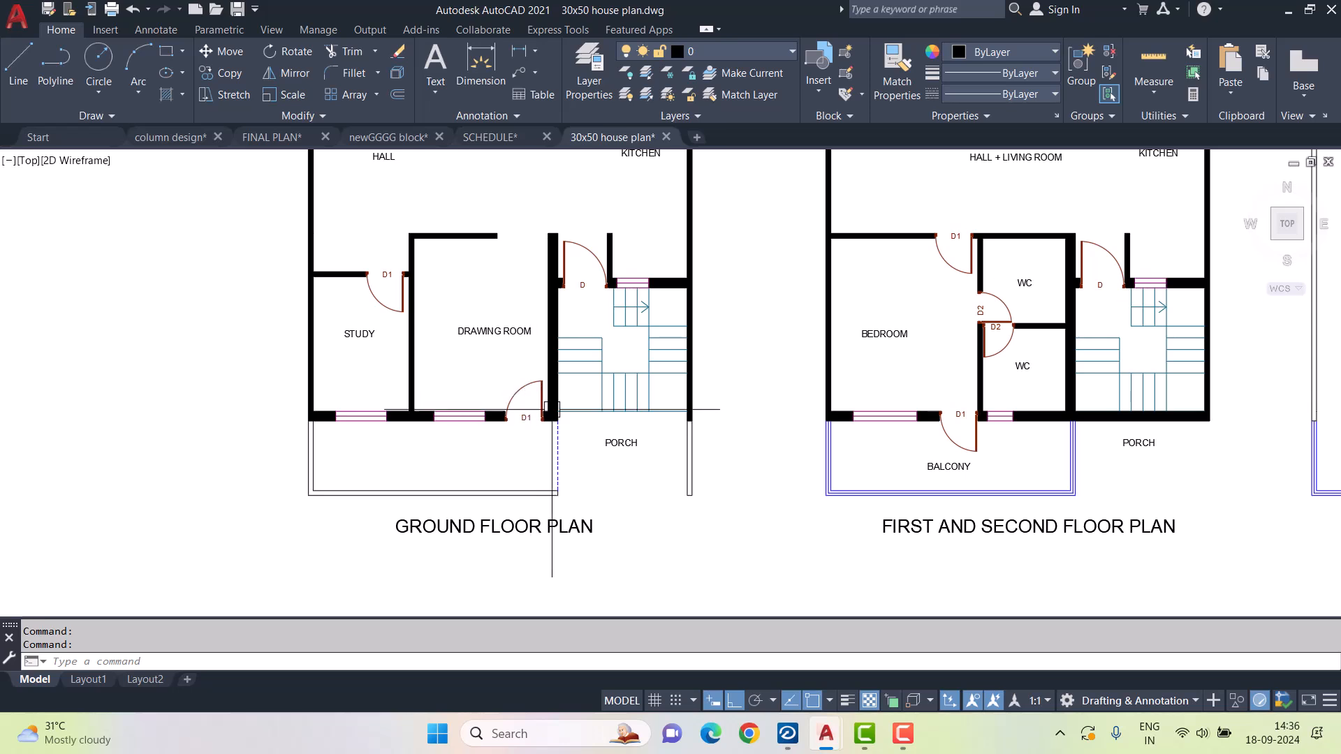
{"action": "middle_click_drag", "start_coordinate": [1018, 470], "coordinate": [636, 448]}
{"action": "scroll", "coordinate": [618, 504], "scroll_direction": "down", "scroll_amount": 2}
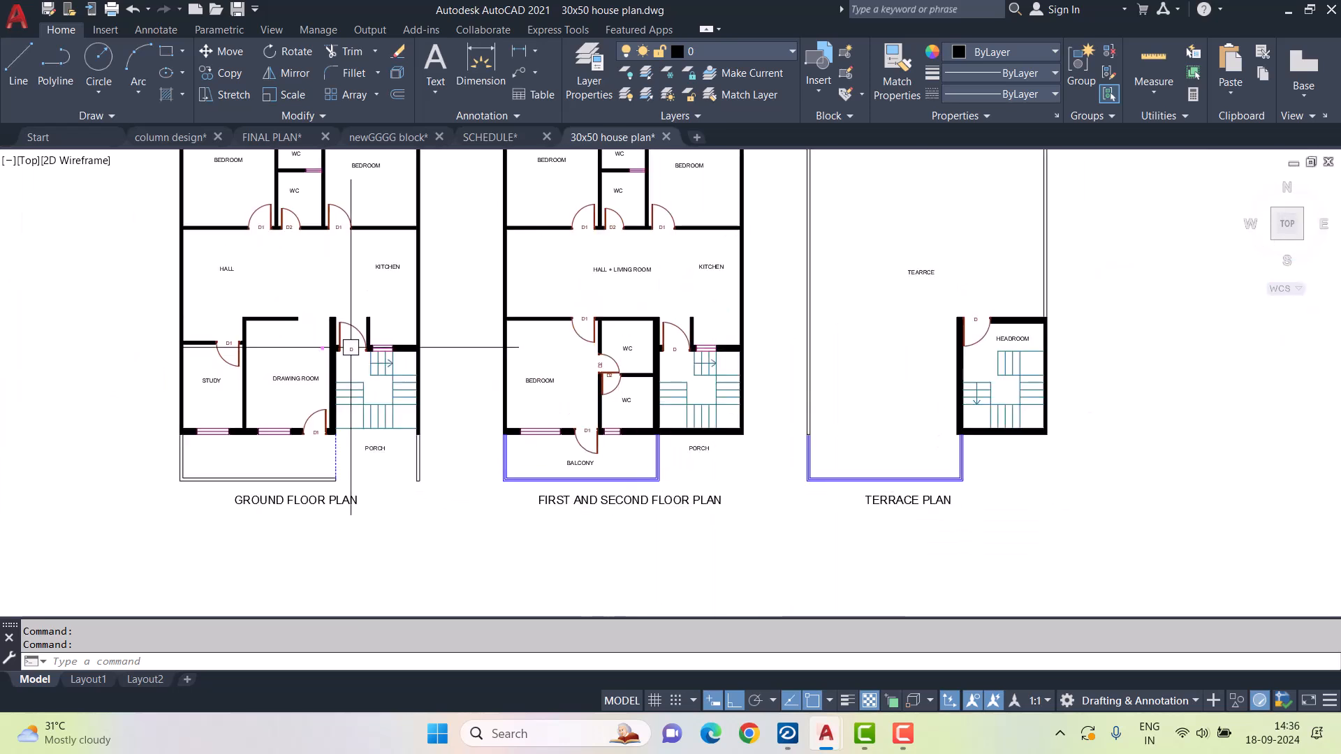
{"action": "left_click_drag", "start_coordinate": [263, 278], "coordinate": [293, 341]}
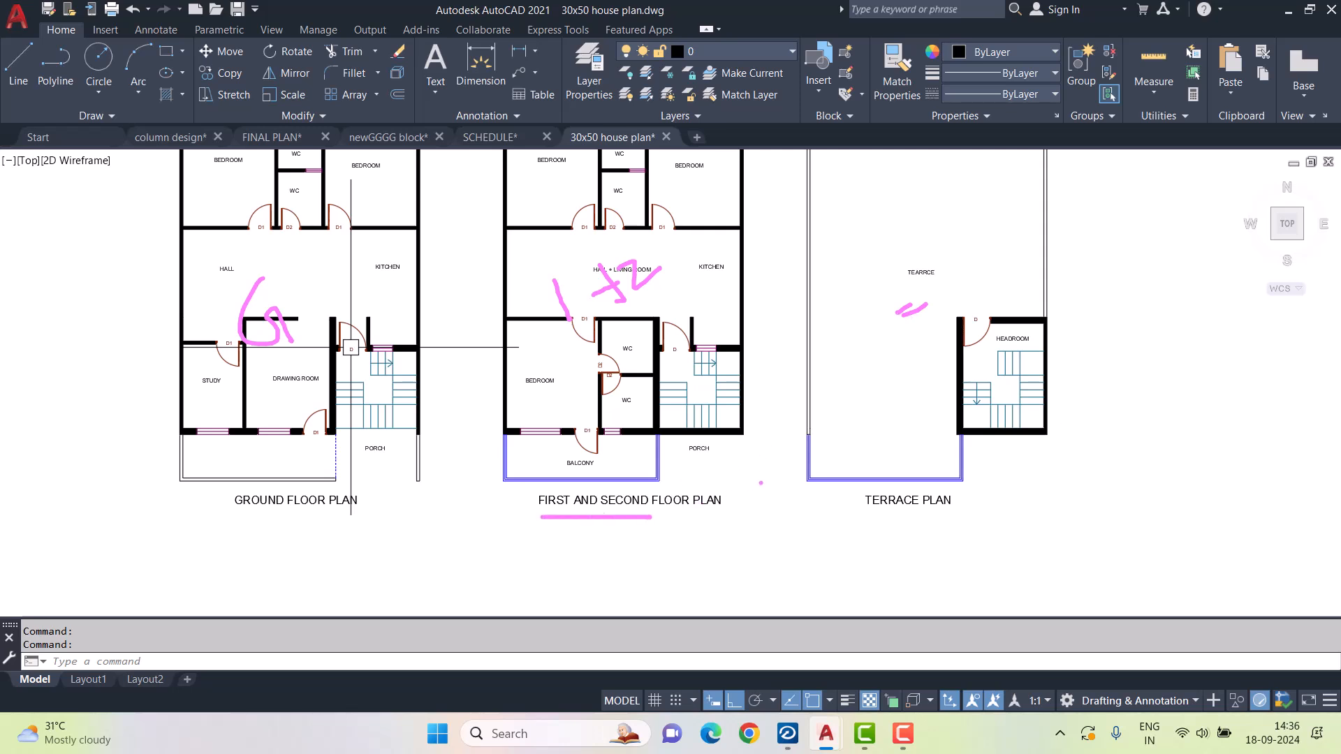
{"action": "key", "text": "Escape"}
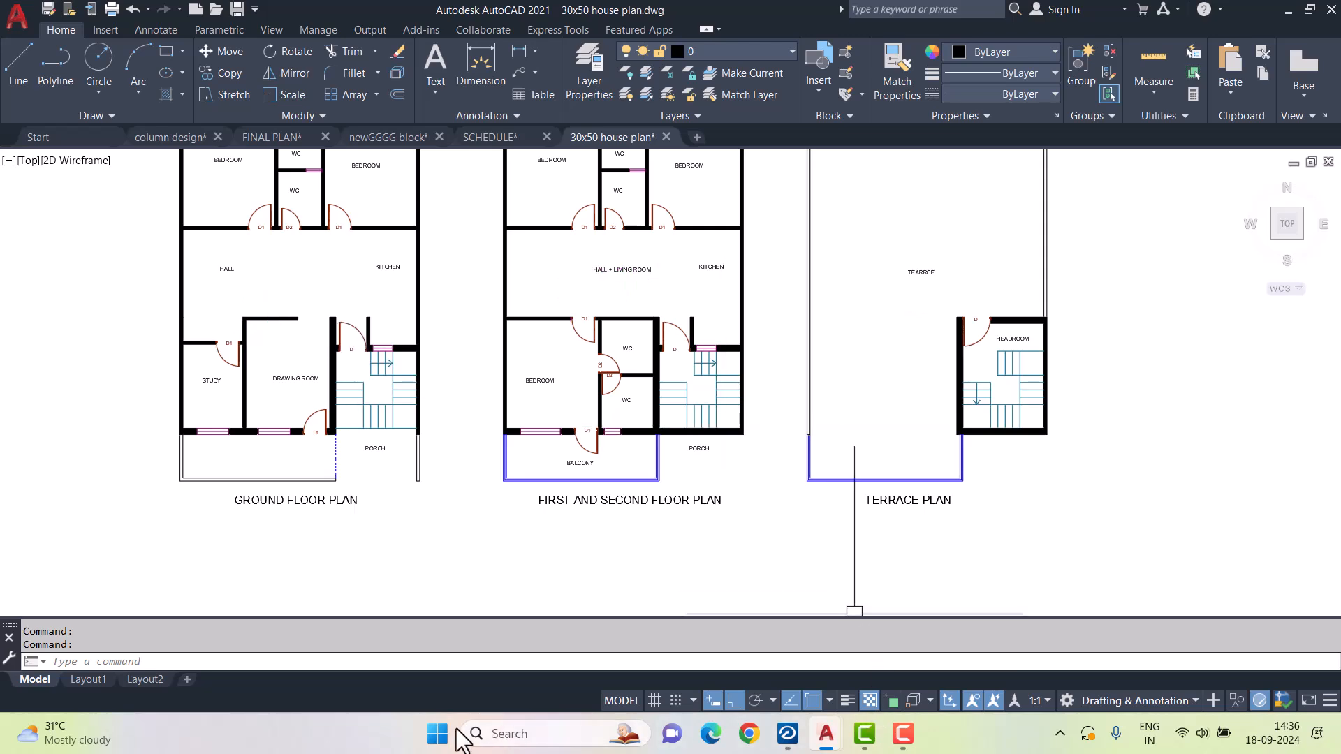
- Open elevation.png from the 3.15 batch project folder on the Desktop and examine the facade's ground-floor portion
{"action": "left_click", "coordinate": [437, 733]}
{"action": "left_click", "coordinate": [806, 306]}
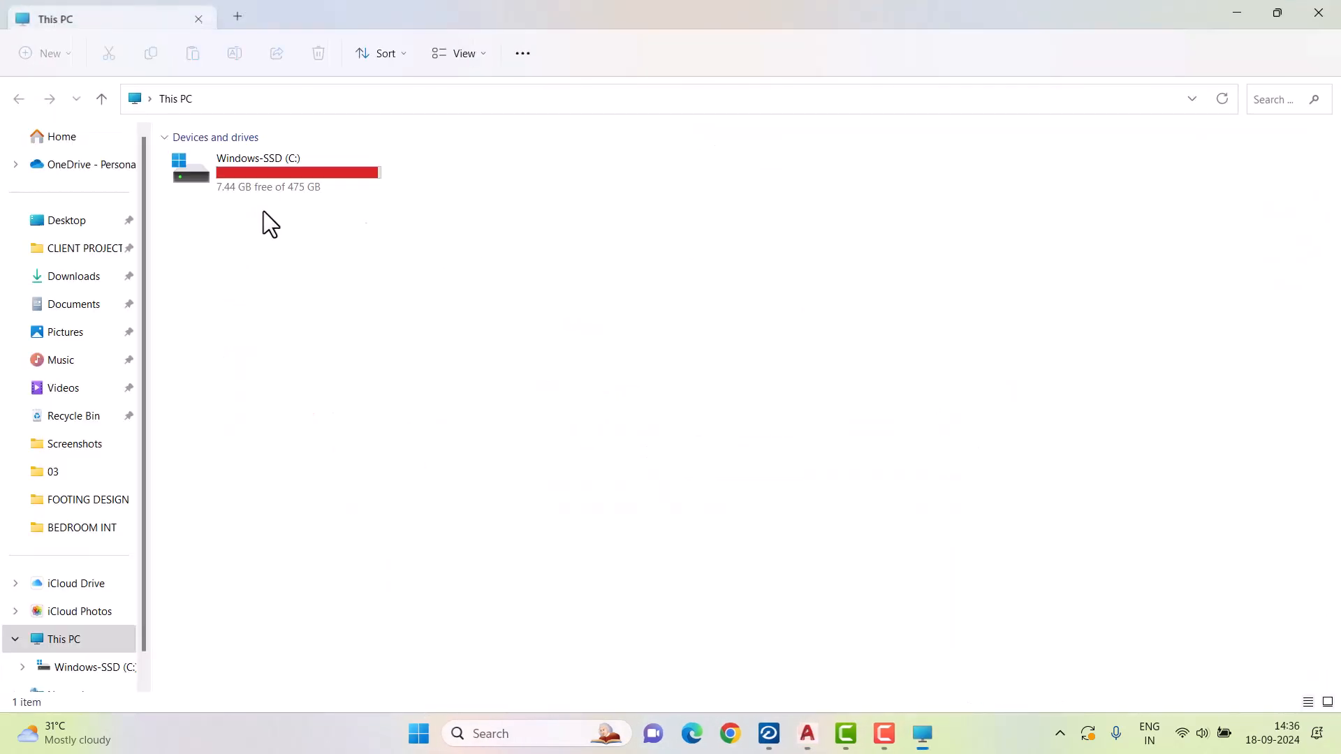
{"action": "left_click", "coordinate": [66, 220]}
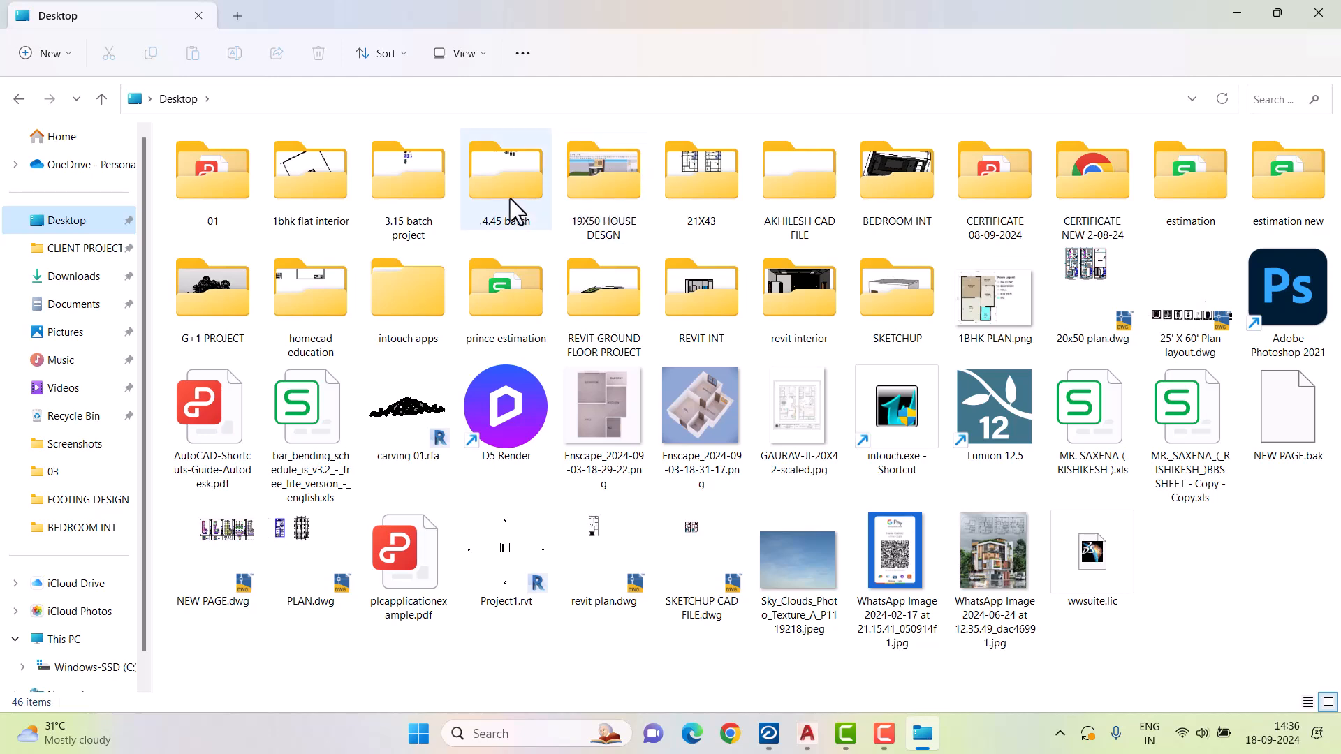
{"action": "double_click", "coordinate": [396, 198]}
{"action": "left_click", "coordinate": [1130, 205]}
{"action": "double_click", "coordinate": [1130, 204]}
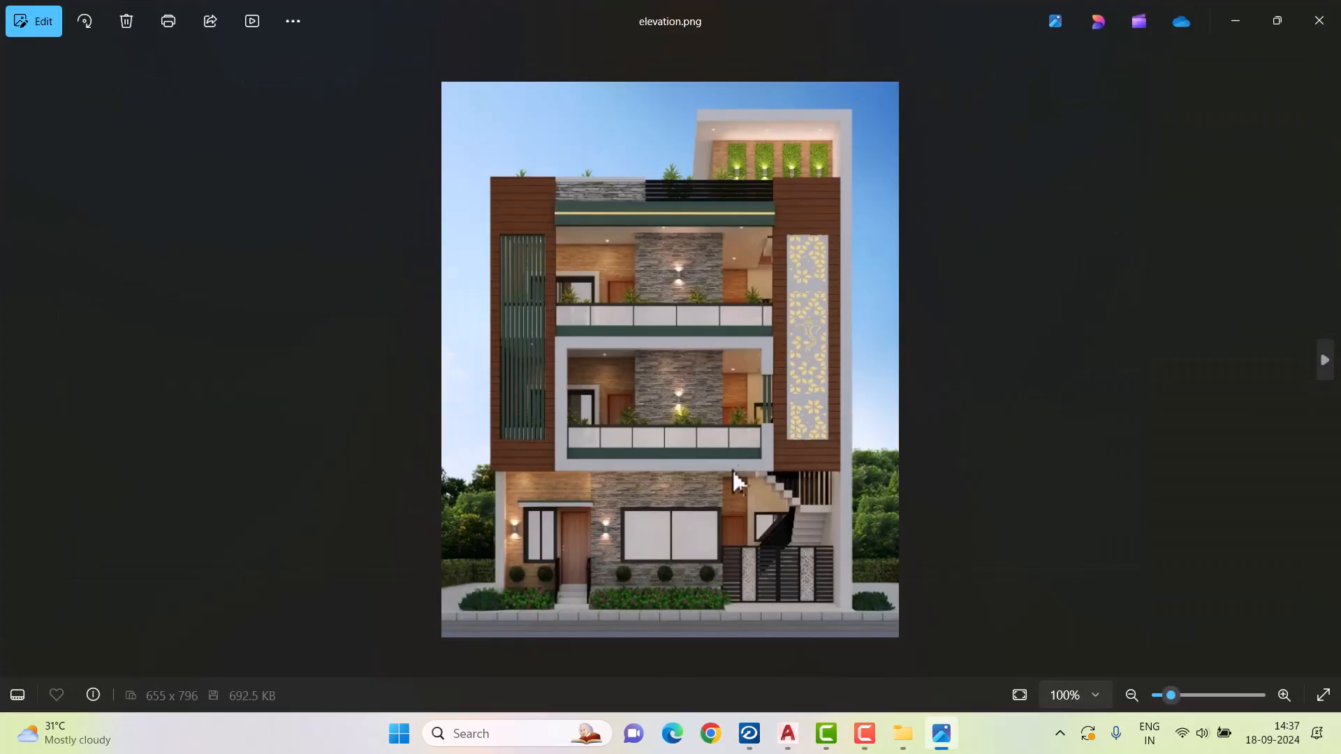
{"action": "scroll", "coordinate": [800, 537], "scroll_direction": "up", "scroll_amount": 2}
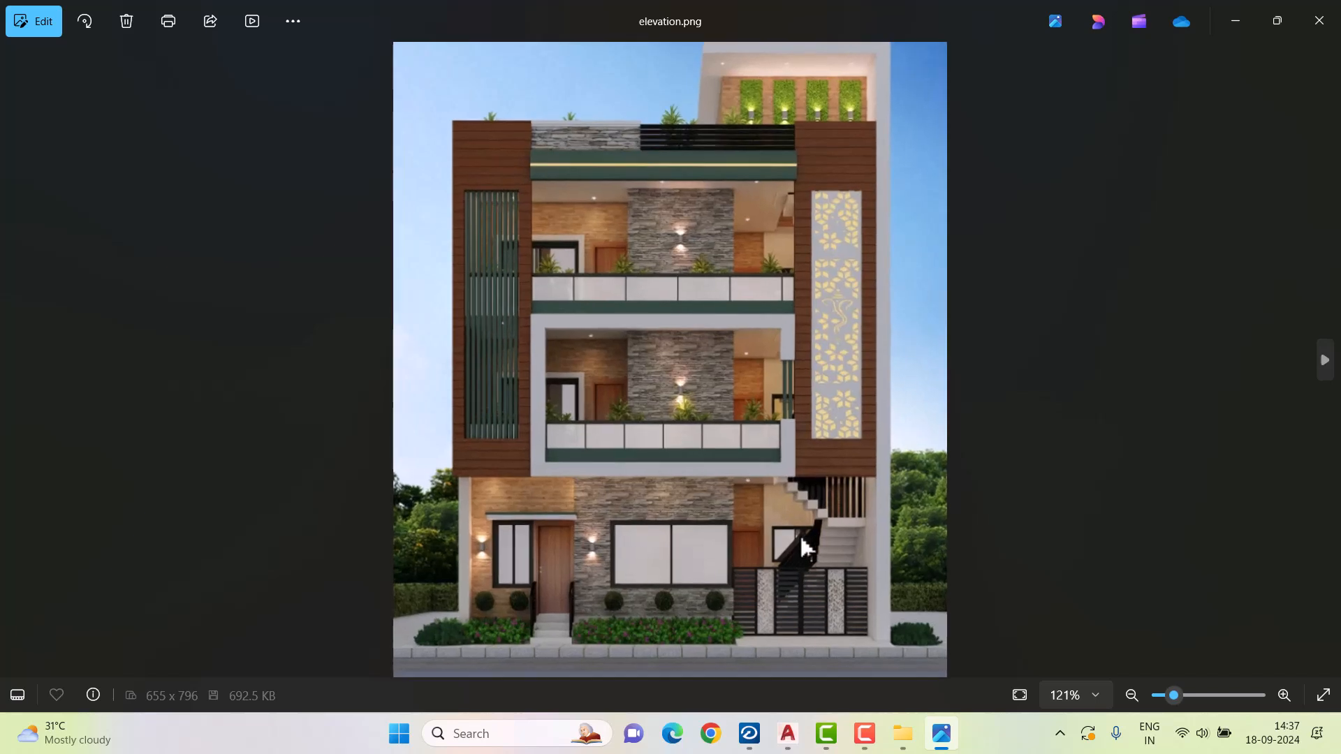
{"action": "scroll", "coordinate": [691, 552], "scroll_direction": "up", "scroll_amount": 3}
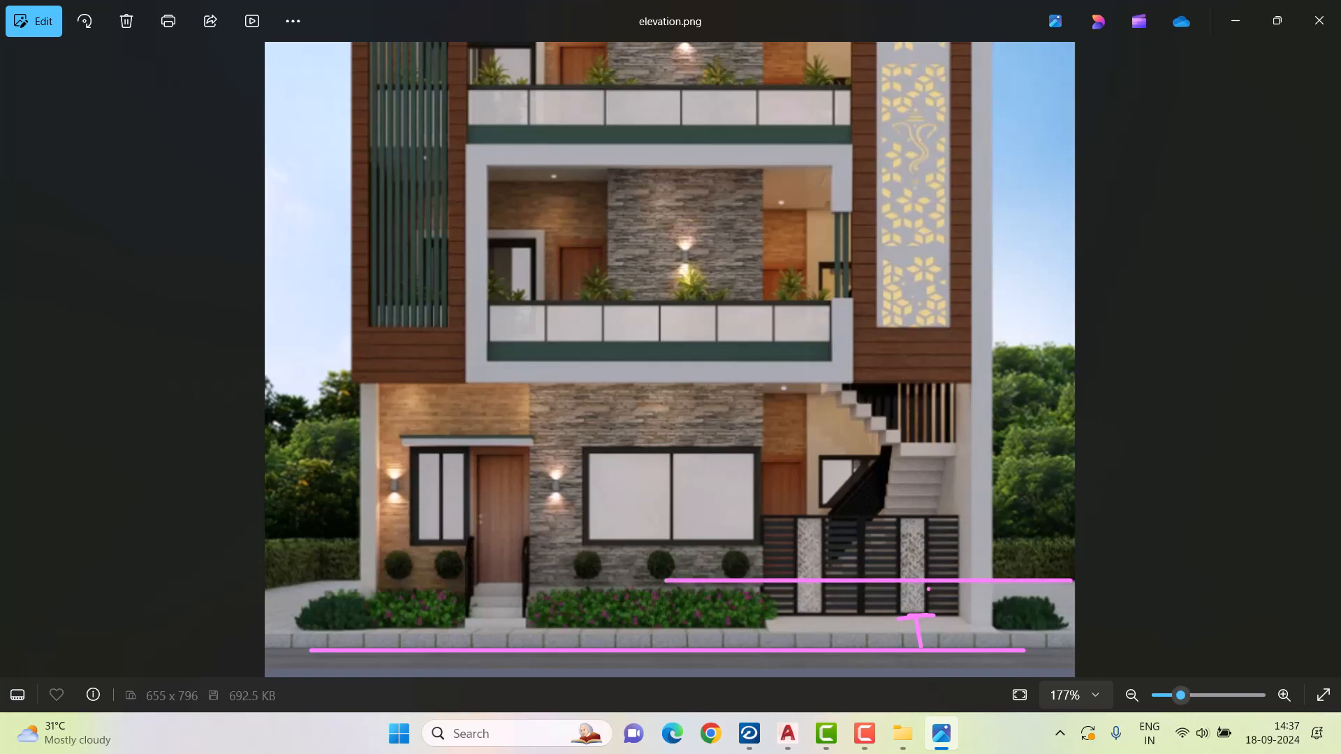
{"action": "left_click", "coordinate": [710, 733]}
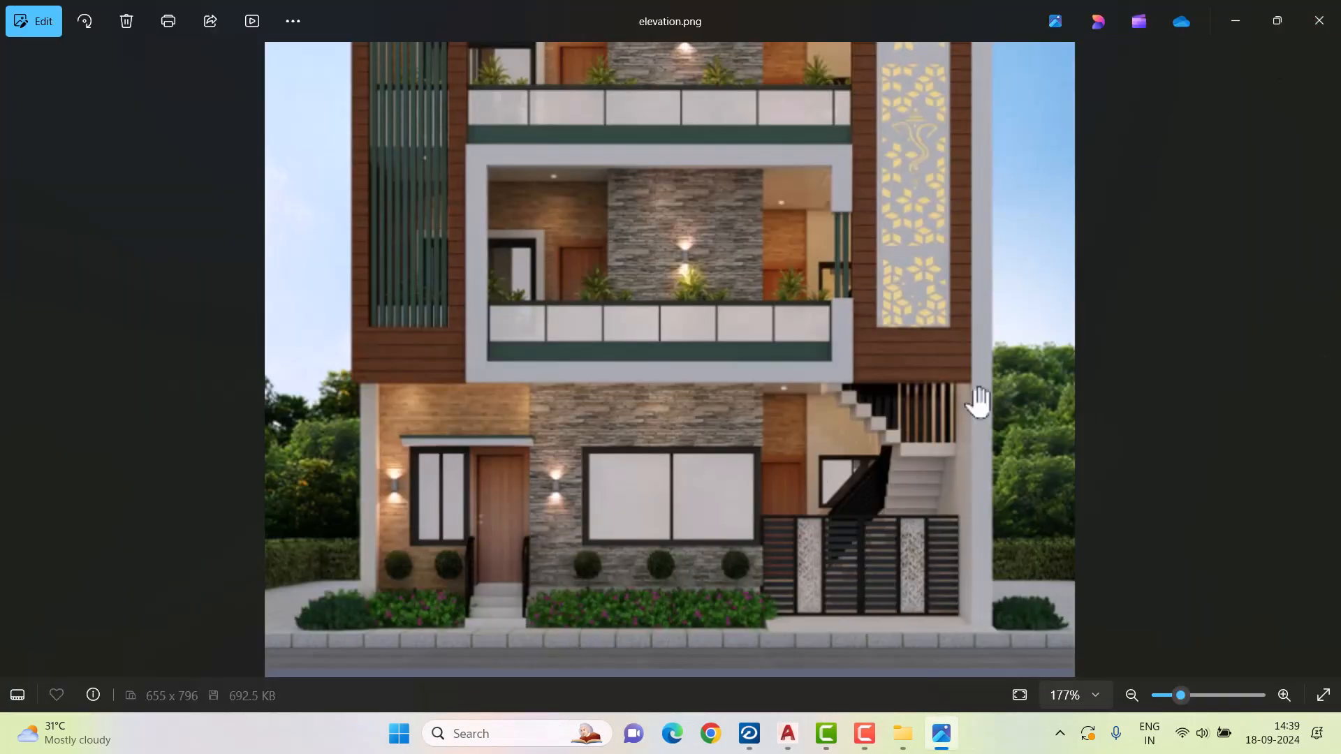
- Return to the 30x50 house plan drawing in AutoCAD and make Refrence Line the current layer
{"action": "left_click", "coordinate": [1244, 16]}
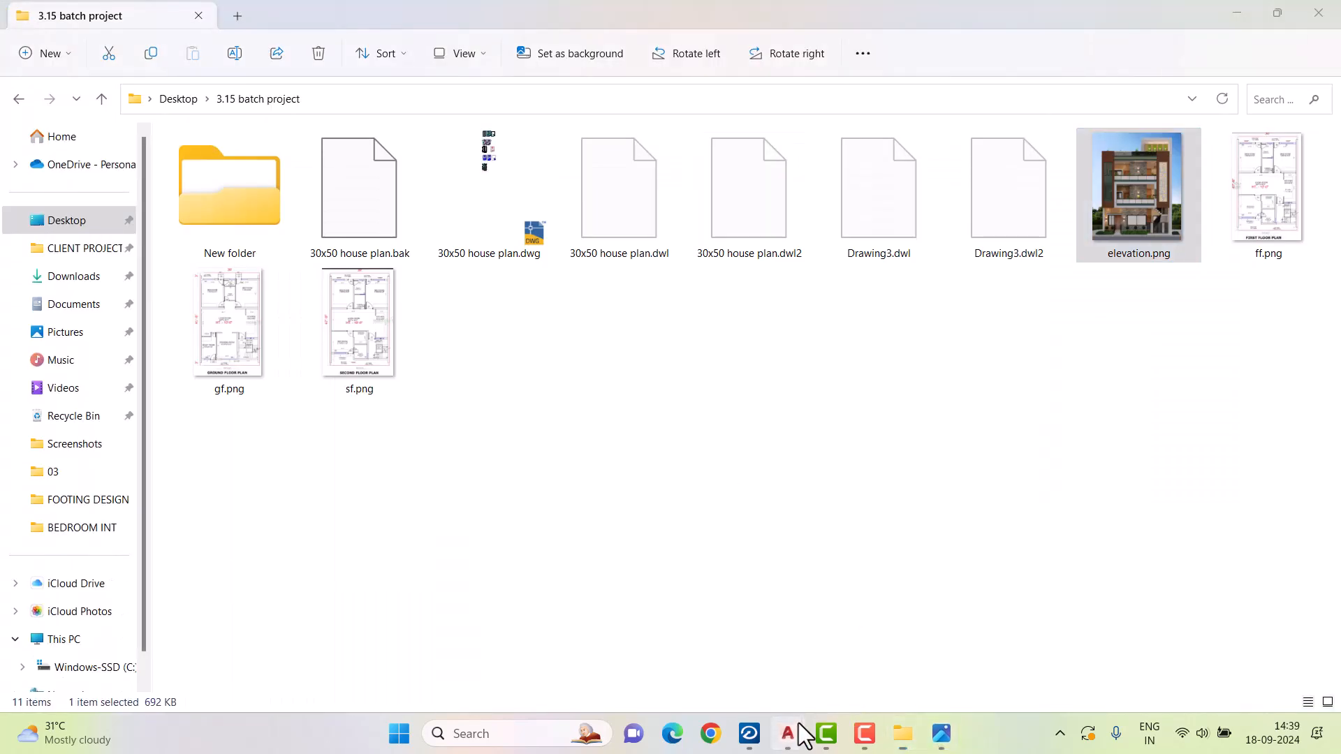
{"action": "mouse_move", "coordinate": [803, 737]}
{"action": "left_click", "coordinate": [1149, 657]}
{"action": "scroll", "coordinate": [619, 542], "scroll_direction": "down", "scroll_amount": 5}
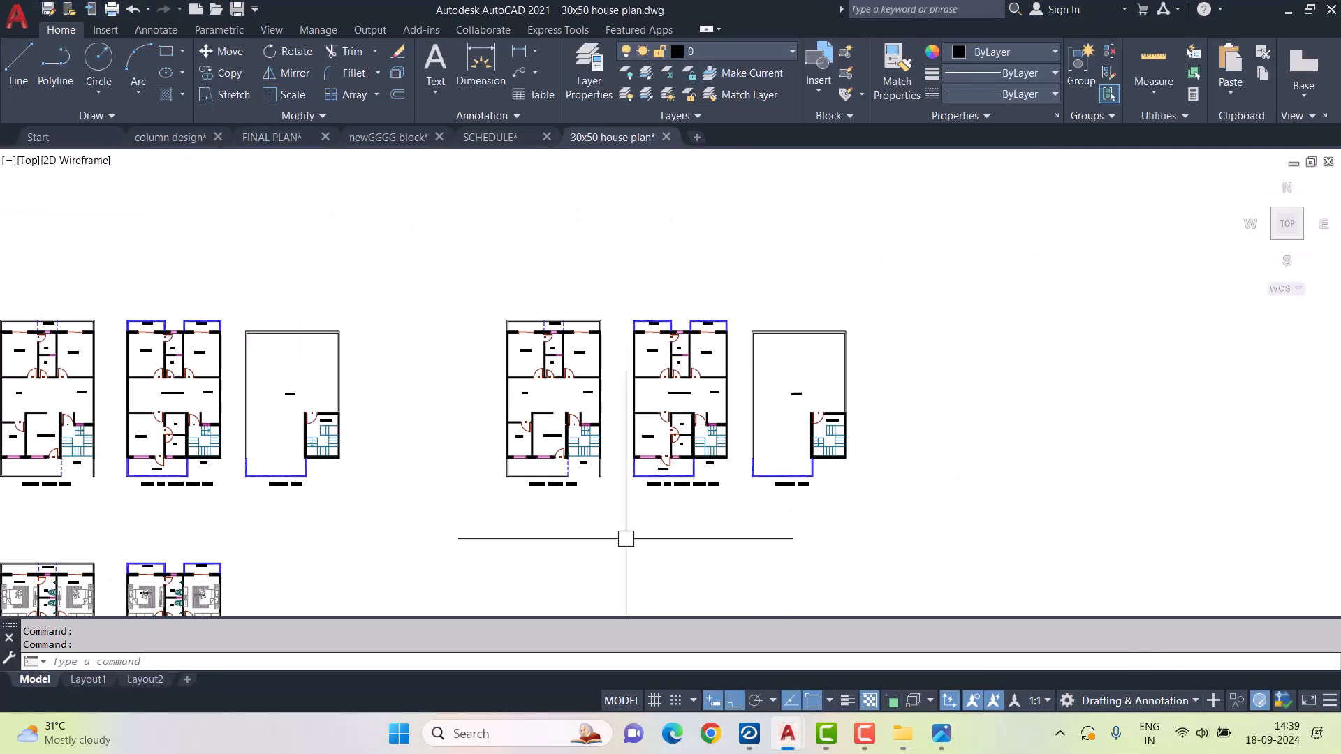
{"action": "left_click", "coordinate": [726, 52]}
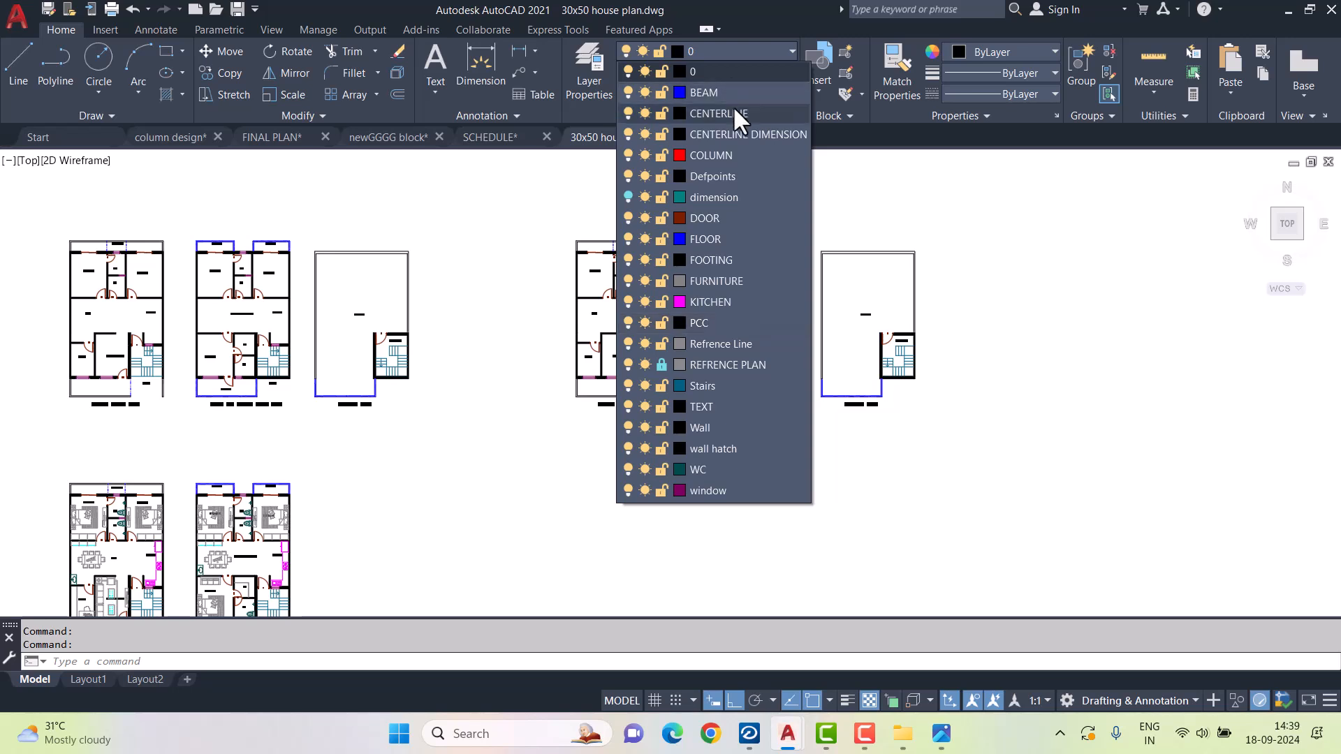
{"action": "left_click", "coordinate": [741, 342]}
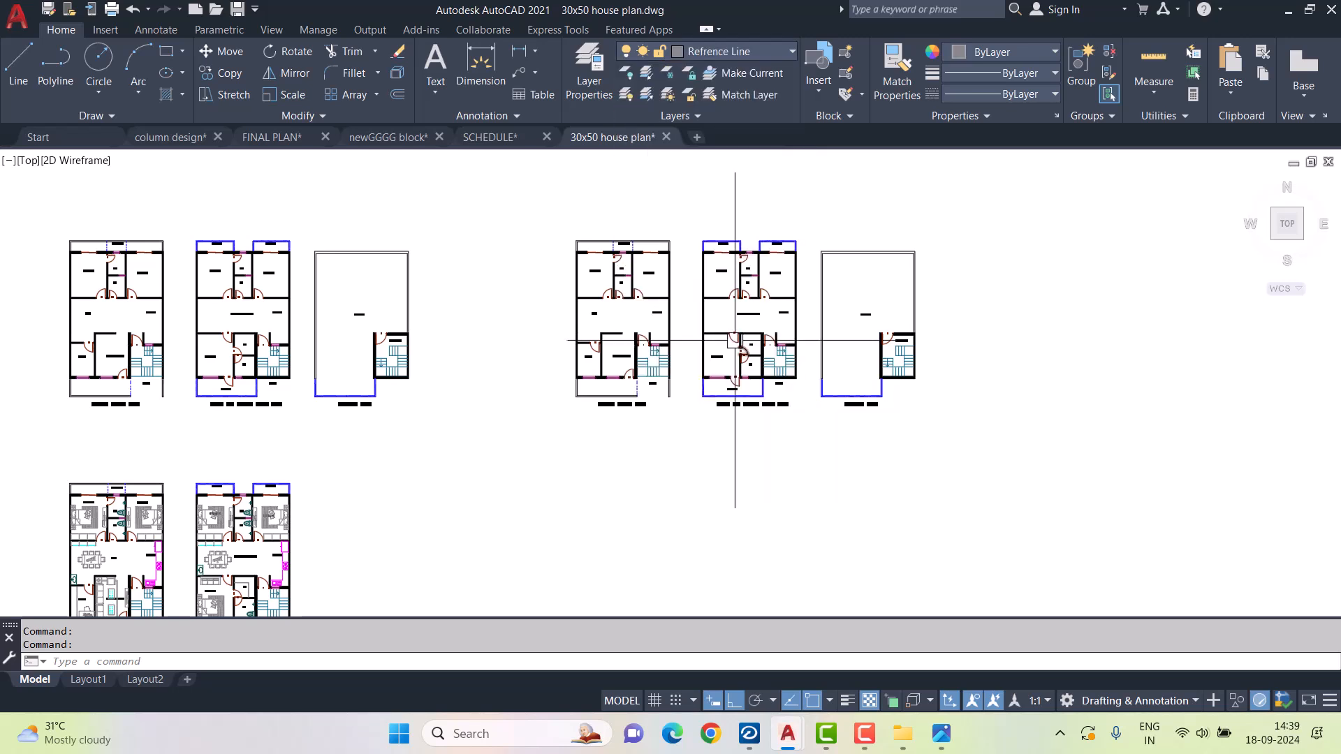
- Place a vertical construction line through the outer front-left corner of the ground floor plan's boundary wall
{"action": "left_click", "coordinate": [60, 119]}
{"action": "left_click", "coordinate": [55, 134]}
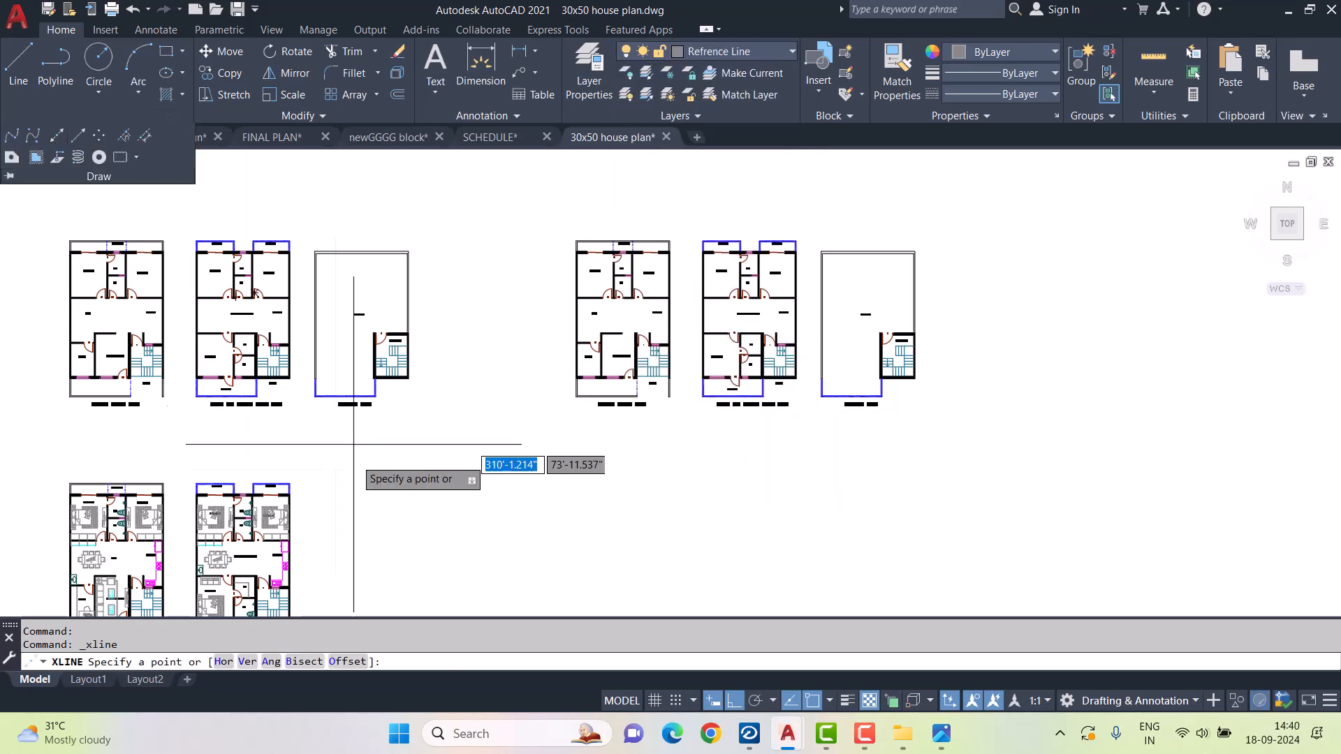
{"action": "left_click", "coordinate": [247, 663]}
{"action": "scroll", "coordinate": [586, 402], "scroll_direction": "up", "scroll_amount": 8}
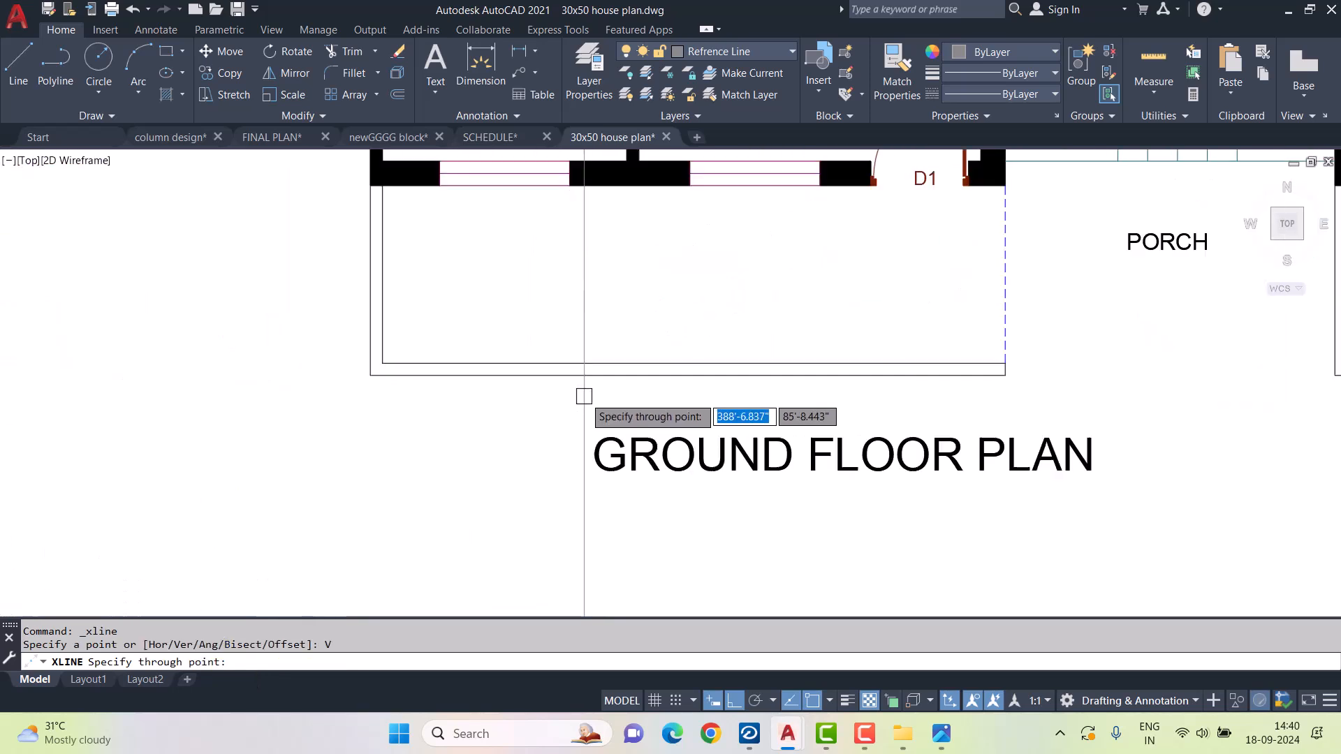
{"action": "scroll", "coordinate": [401, 457], "scroll_direction": "down", "scroll_amount": 3}
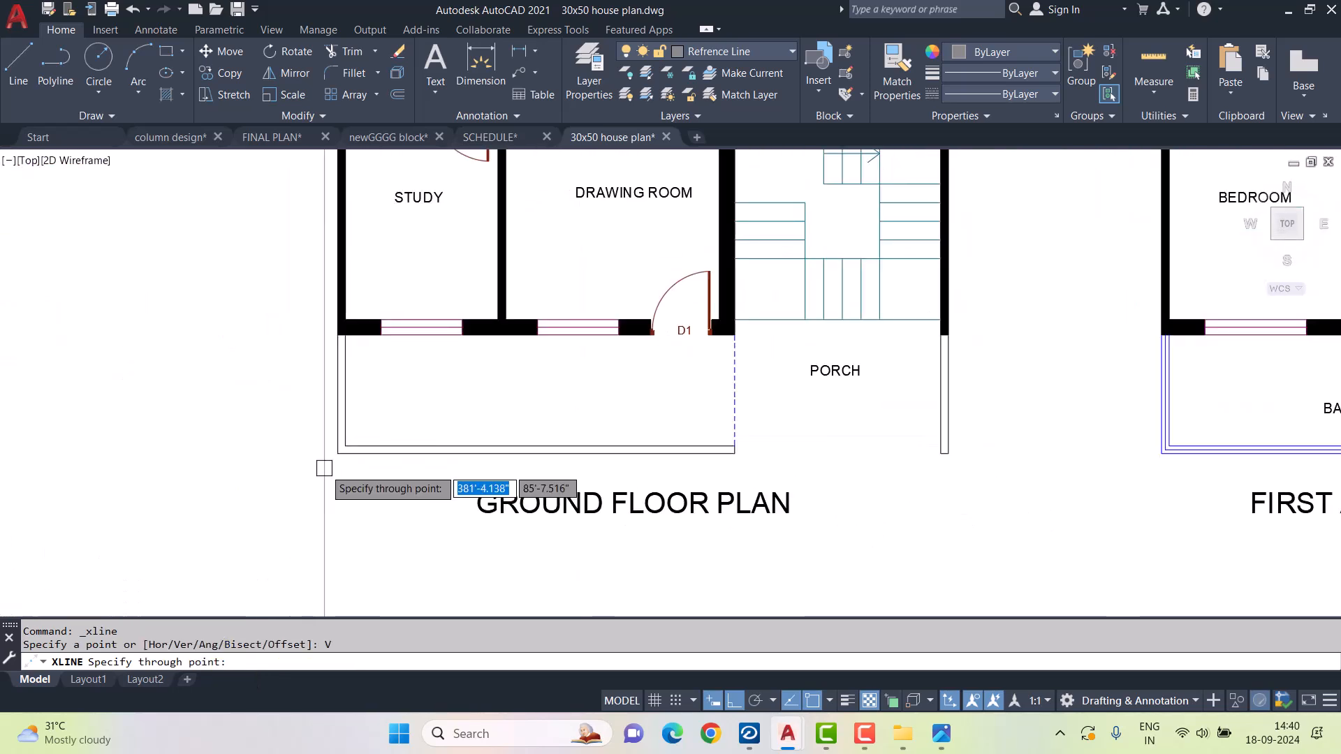
{"action": "left_click_drag", "start_coordinate": [265, 447], "coordinate": [756, 451]}
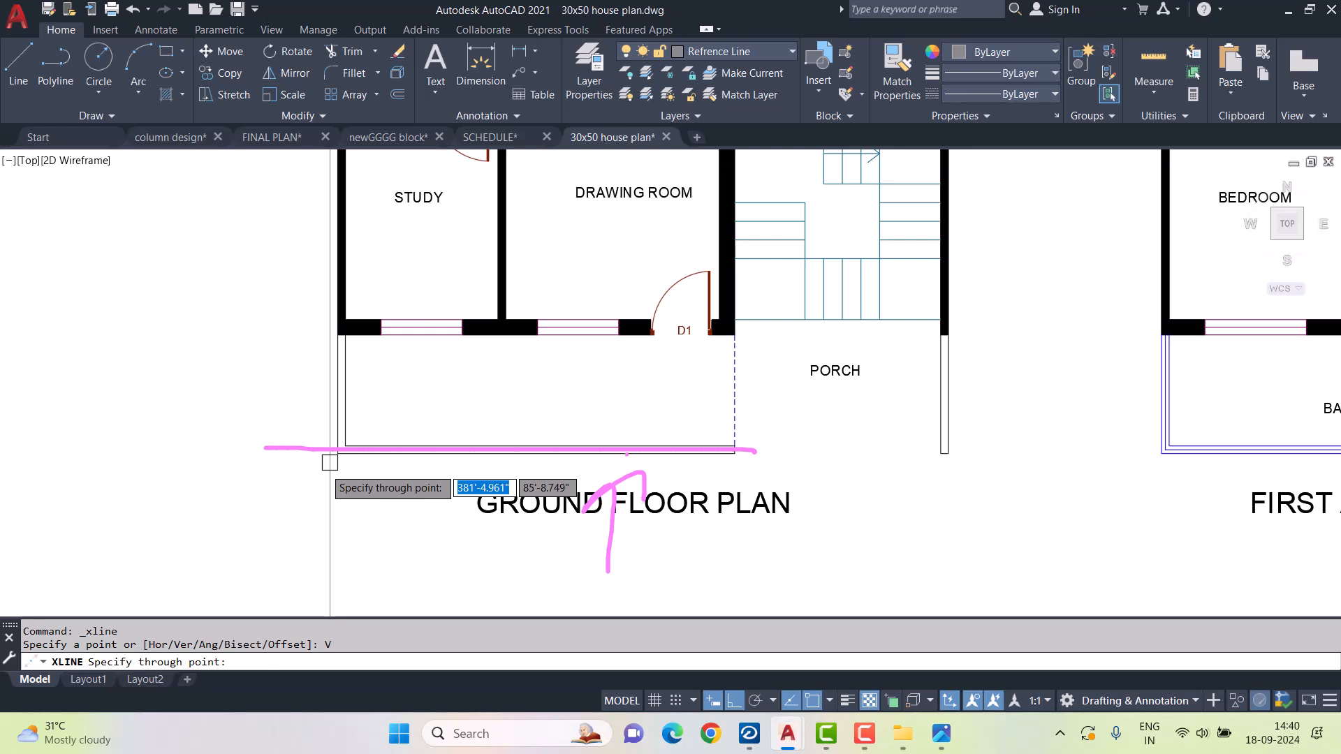
{"action": "left_click_drag", "start_coordinate": [286, 339], "coordinate": [944, 338]}
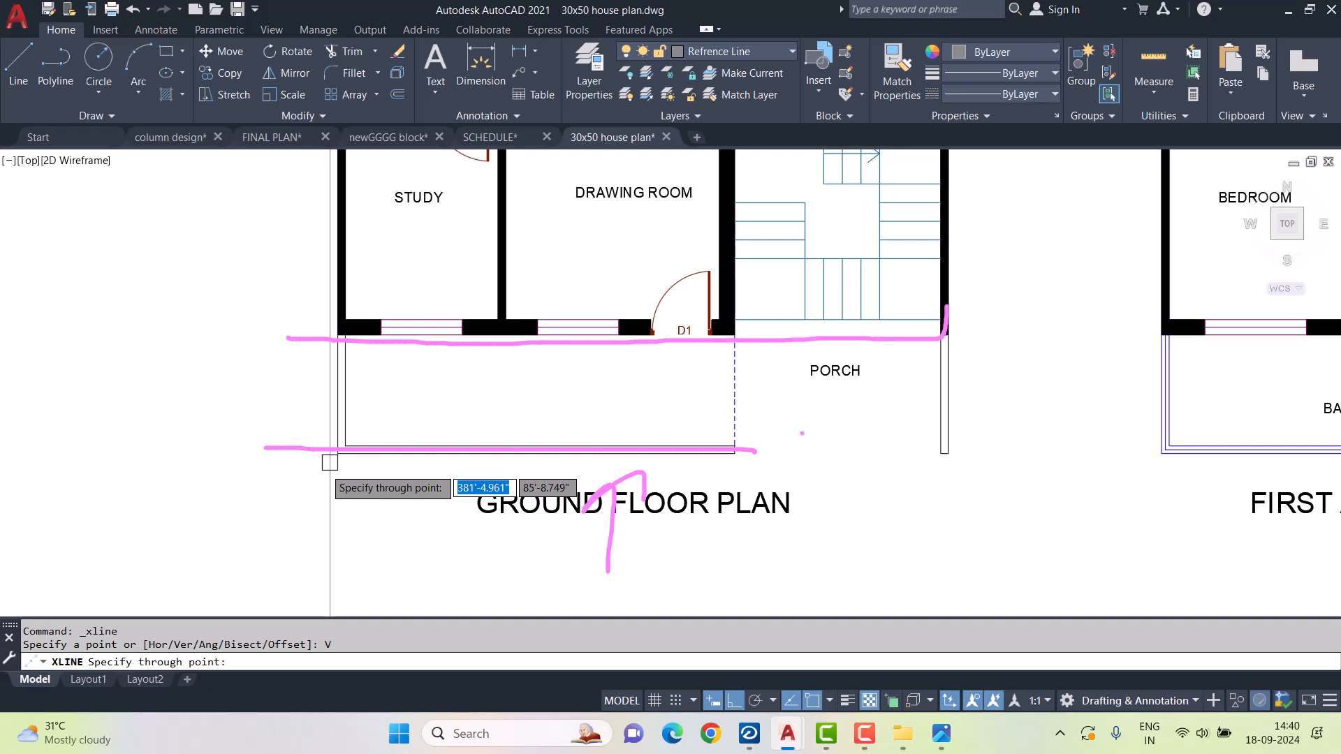
{"action": "scroll", "coordinate": [330, 463], "scroll_direction": "up", "scroll_amount": 5}
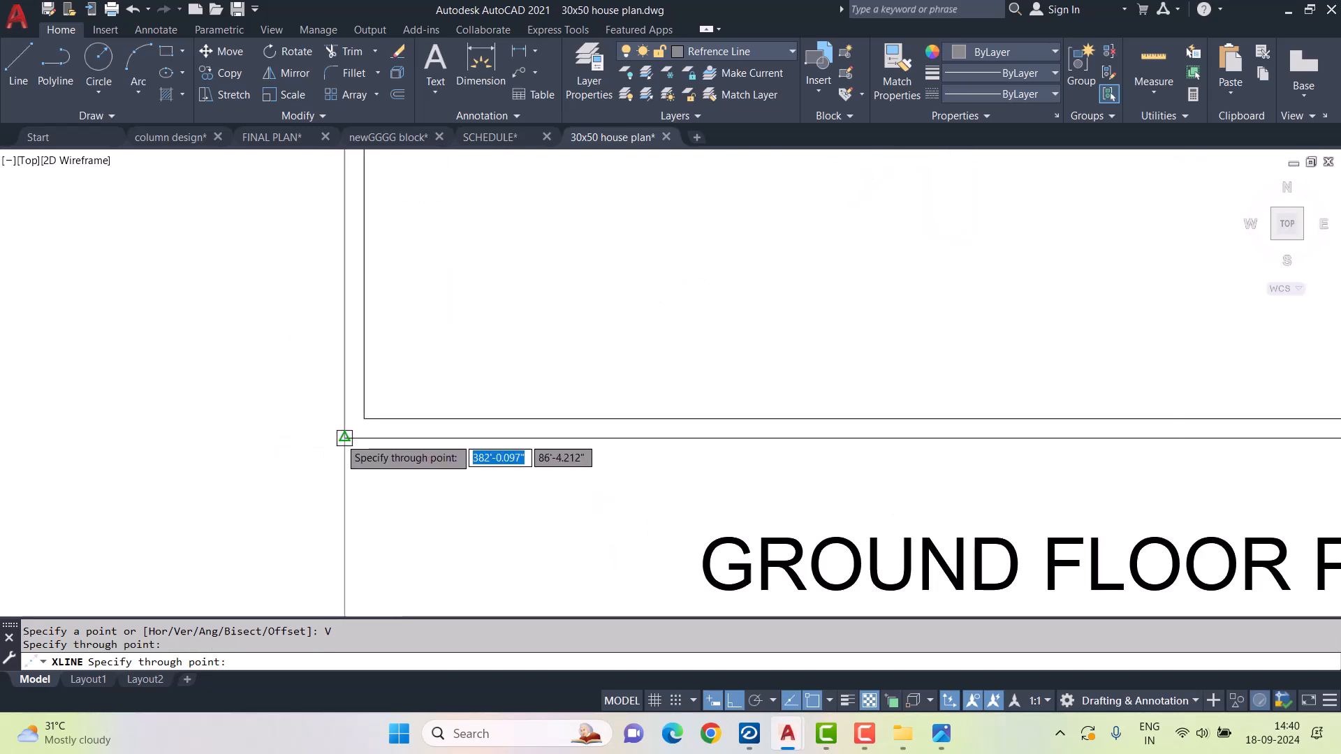
- Add vertical construction lines through both edges of the study and drawing room front windows on the ground floor plan
{"action": "scroll", "coordinate": [340, 437], "scroll_direction": "down", "scroll_amount": 5}
{"action": "scroll", "coordinate": [455, 392], "scroll_direction": "up", "scroll_amount": 3}
{"action": "left_click", "coordinate": [441, 308]}
{"action": "left_click", "coordinate": [573, 319]}
{"action": "left_click", "coordinate": [693, 319]}
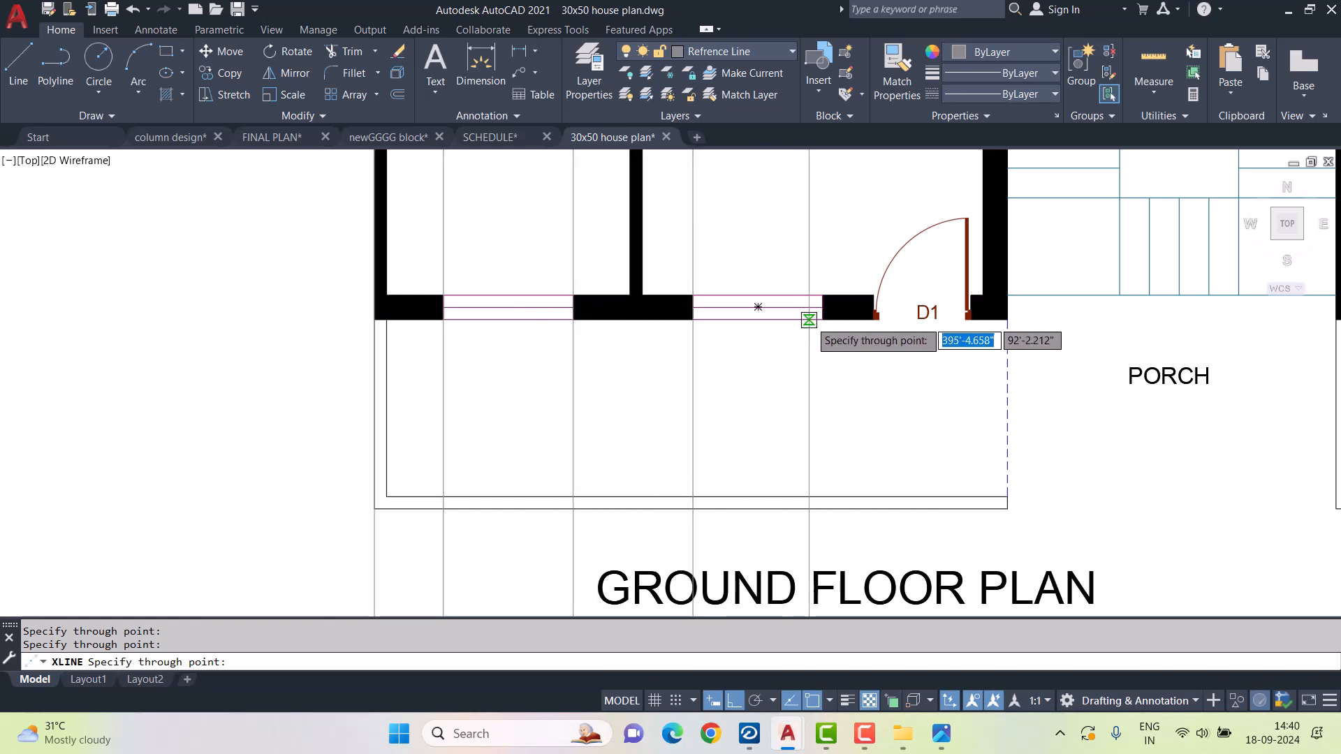
{"action": "left_click", "coordinate": [823, 319]}
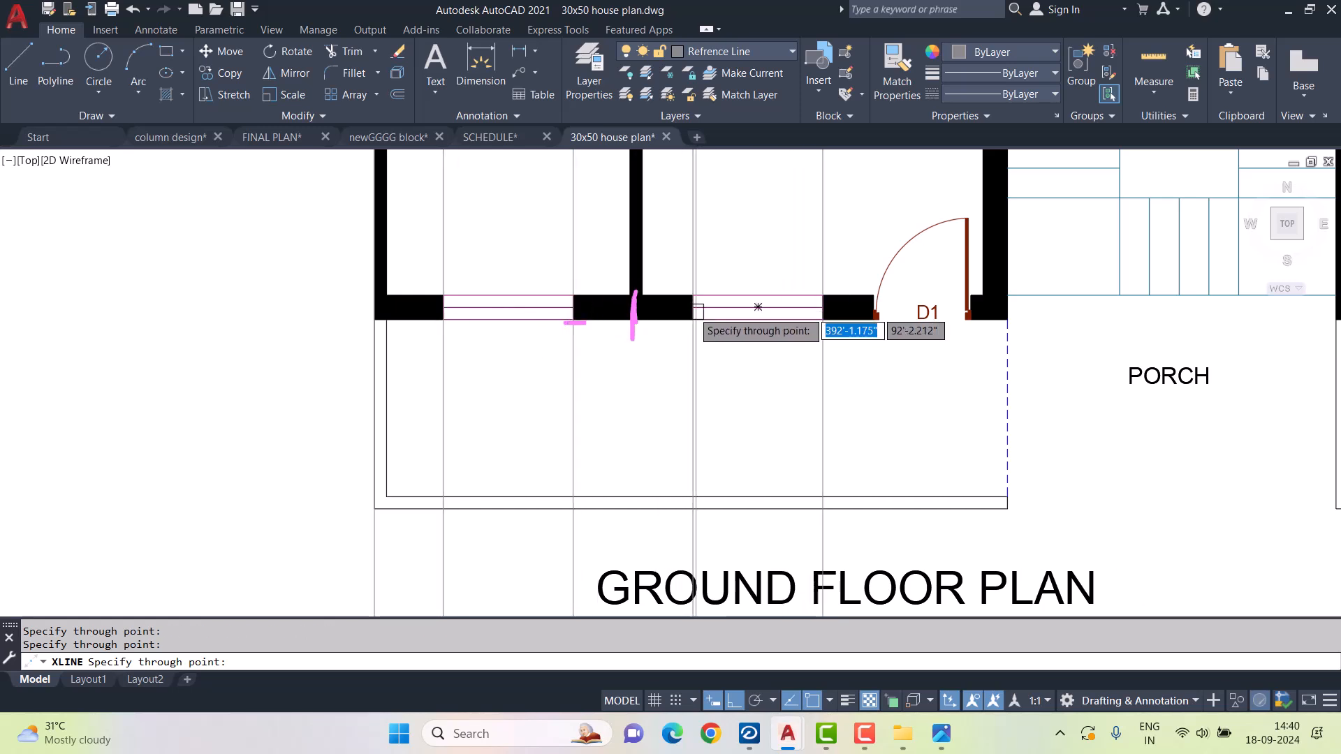
- Add vertical construction lines through both edges of door D1 on the ground floor plan
{"action": "middle_click_drag", "start_coordinate": [825, 349], "coordinate": [650, 372]}
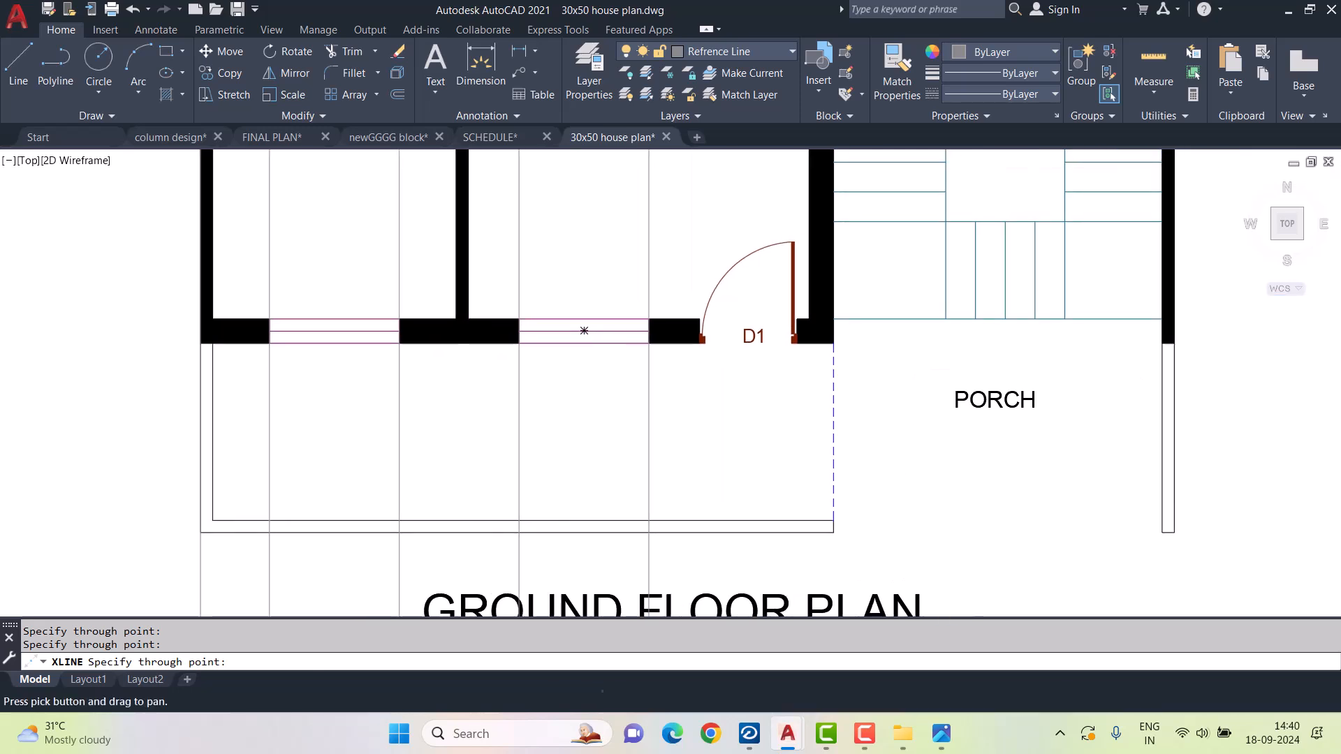
{"action": "scroll", "coordinate": [687, 369], "scroll_direction": "up", "scroll_amount": 1}
{"action": "left_click", "coordinate": [706, 329]}
{"action": "left_click", "coordinate": [857, 325]}
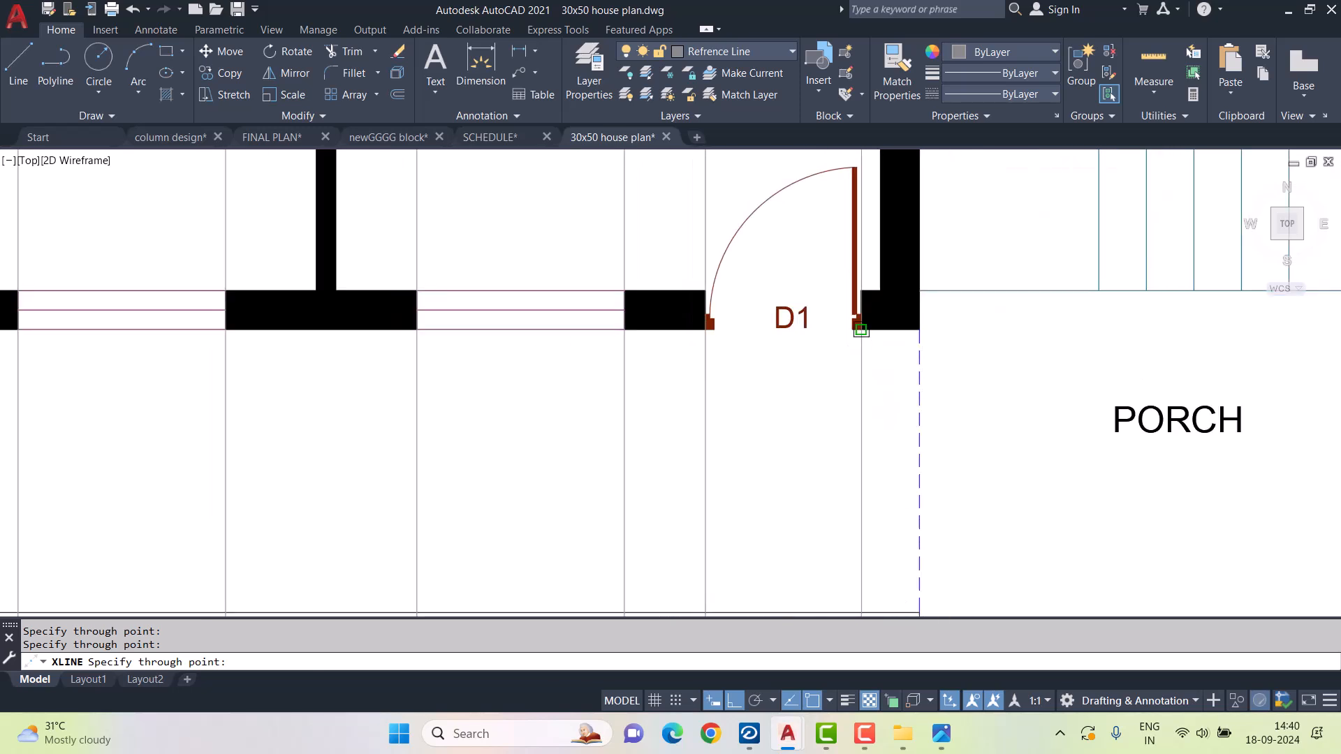
- Add vertical construction lines through the front wall corner beside the porch and both faces of the porch's outer side wall
{"action": "scroll", "coordinate": [868, 369], "scroll_direction": "down", "scroll_amount": 4}
{"action": "scroll", "coordinate": [915, 458], "scroll_direction": "up", "scroll_amount": 2}
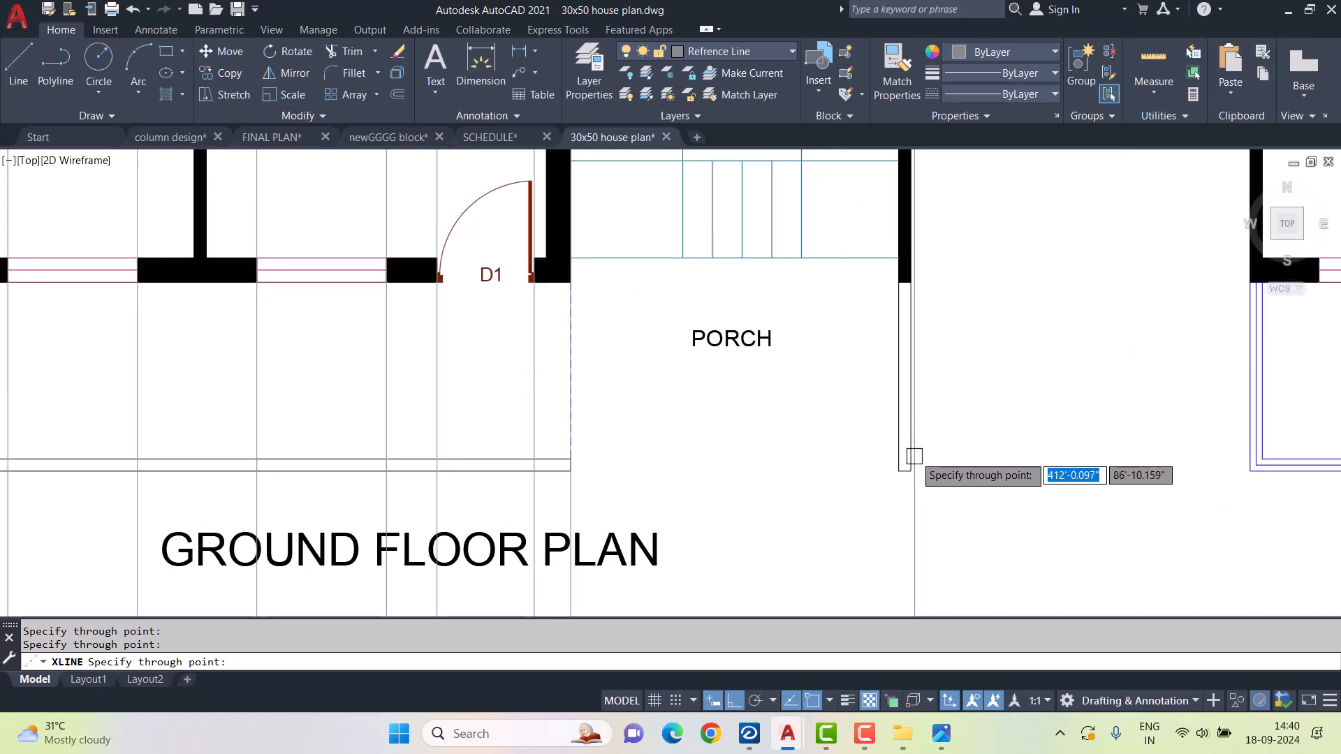
{"action": "left_click", "coordinate": [911, 283]}
{"action": "key", "text": "Escape"}
- Create a layer named levels and set its color to 250
{"action": "scroll", "coordinate": [777, 425], "scroll_direction": "down", "scroll_amount": 6}
{"action": "middle_click_drag", "start_coordinate": [811, 476], "coordinate": [806, 424]}
{"action": "scroll", "coordinate": [806, 424], "scroll_direction": "down", "scroll_amount": 4}
{"action": "scroll", "coordinate": [622, 404], "scroll_direction": "down", "scroll_amount": 2}
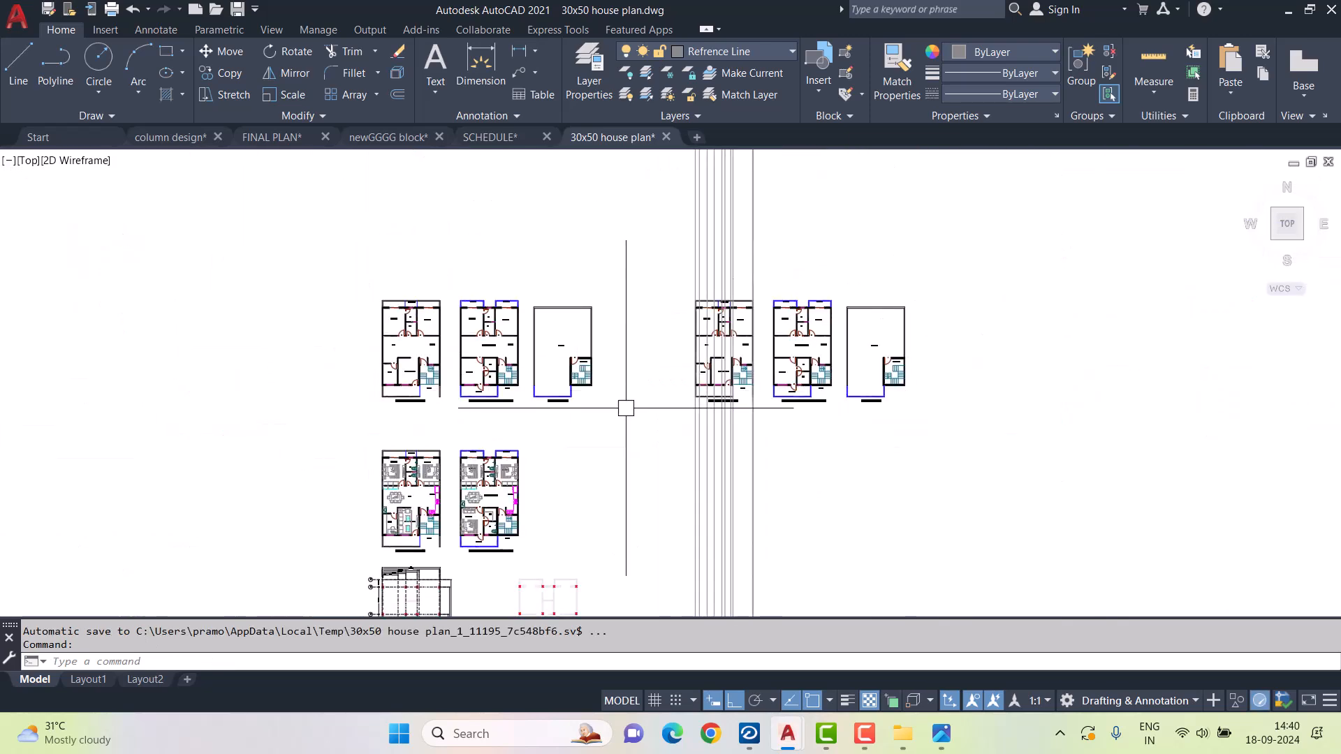
{"action": "scroll", "coordinate": [722, 419], "scroll_direction": "up", "scroll_amount": 2}
{"action": "left_click", "coordinate": [589, 67]}
{"action": "left_click", "coordinate": [308, 128]}
{"action": "key", "text": "BackSpace"}
{"action": "type", "text": "levels"}
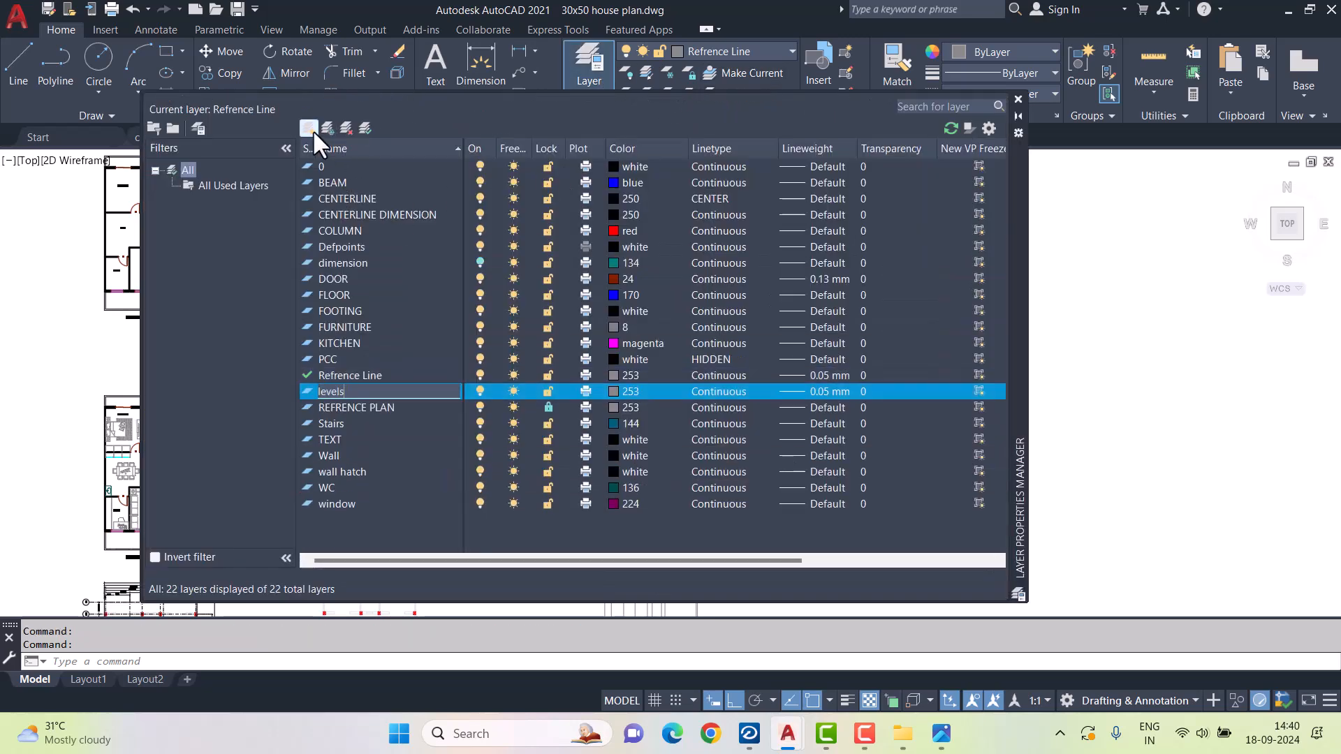
{"action": "left_click", "coordinate": [615, 391]}
{"action": "left_click", "coordinate": [799, 544]}
{"action": "left_click", "coordinate": [916, 623]}
- Load the ACAD_ISO02W100 linetype and assign it to the levels layer
{"action": "left_click", "coordinate": [706, 391]}
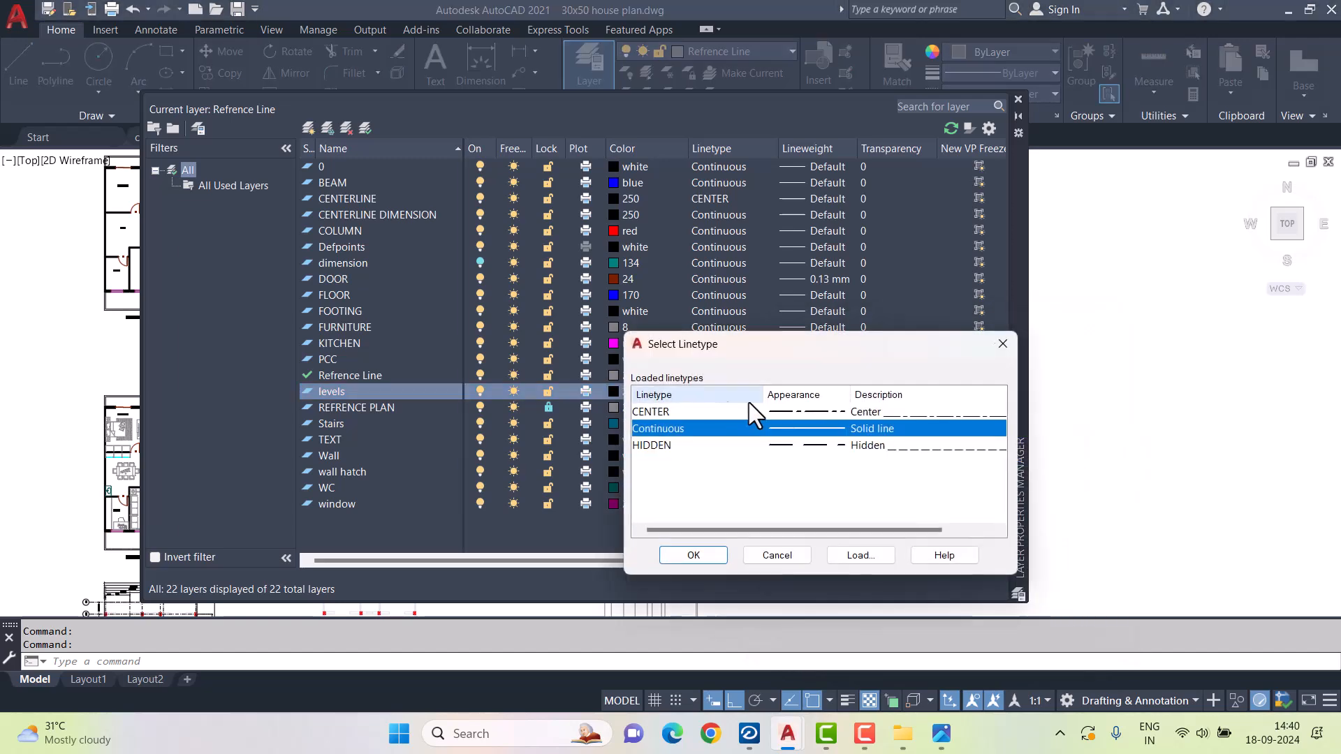
{"action": "left_click", "coordinate": [860, 554]}
{"action": "left_click", "coordinate": [241, 273]}
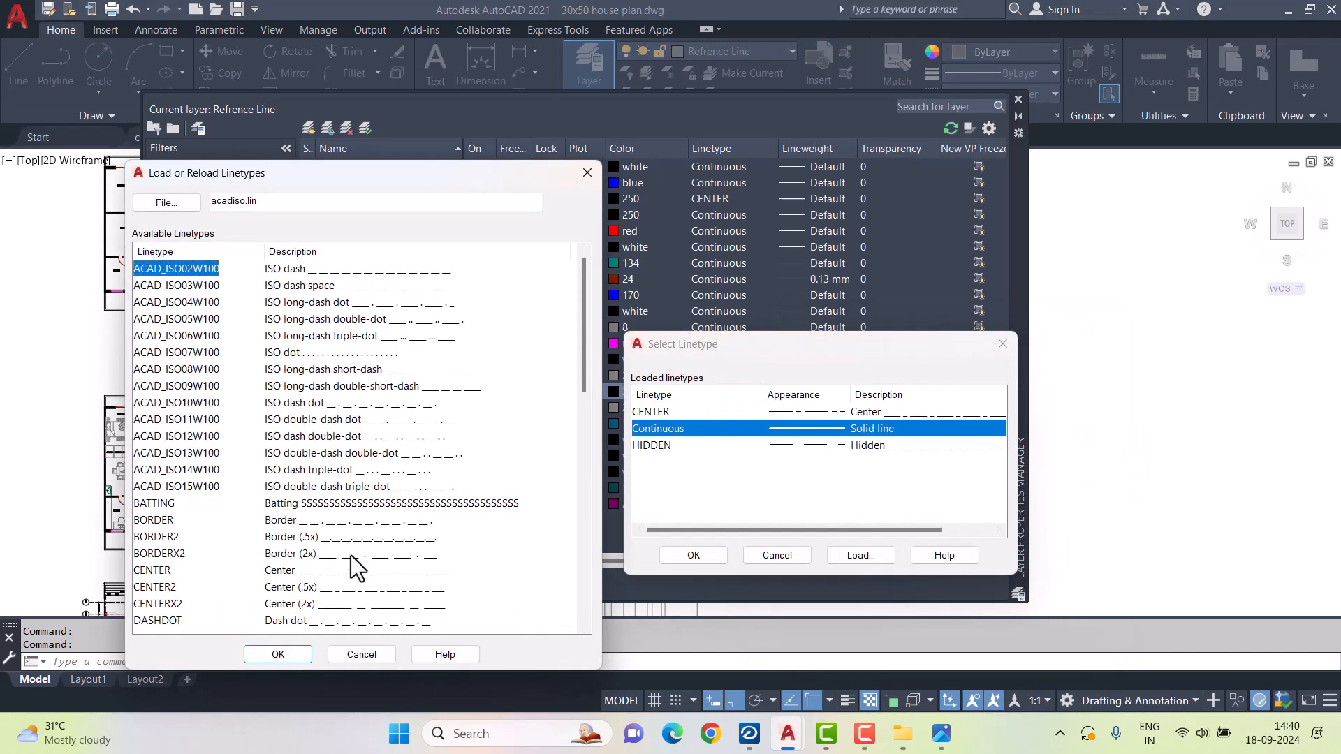
{"action": "left_click", "coordinate": [299, 656]}
{"action": "left_click", "coordinate": [845, 413]}
{"action": "left_click", "coordinate": [698, 555]}
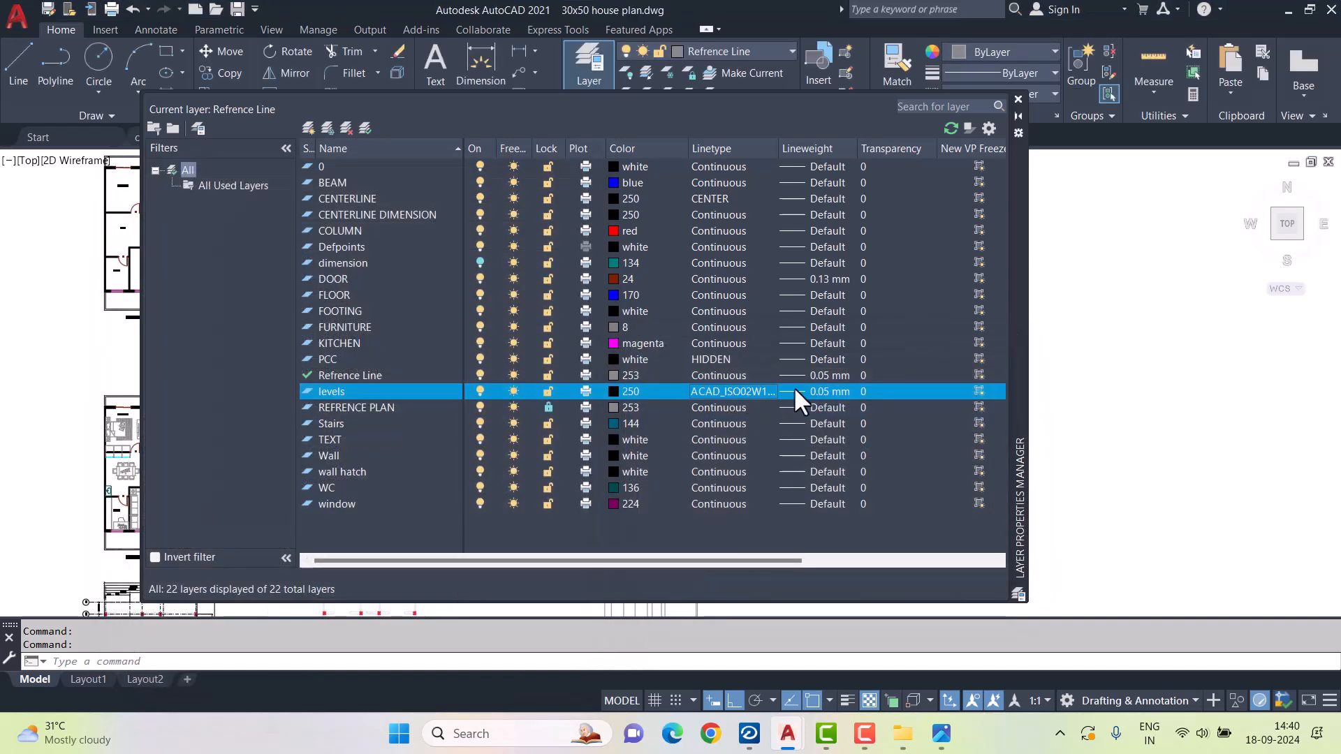
- Set the levels layer's lineweight to 0.15 mm and close the layer manager
{"action": "left_click", "coordinate": [819, 392]}
{"action": "left_click", "coordinate": [948, 552]}
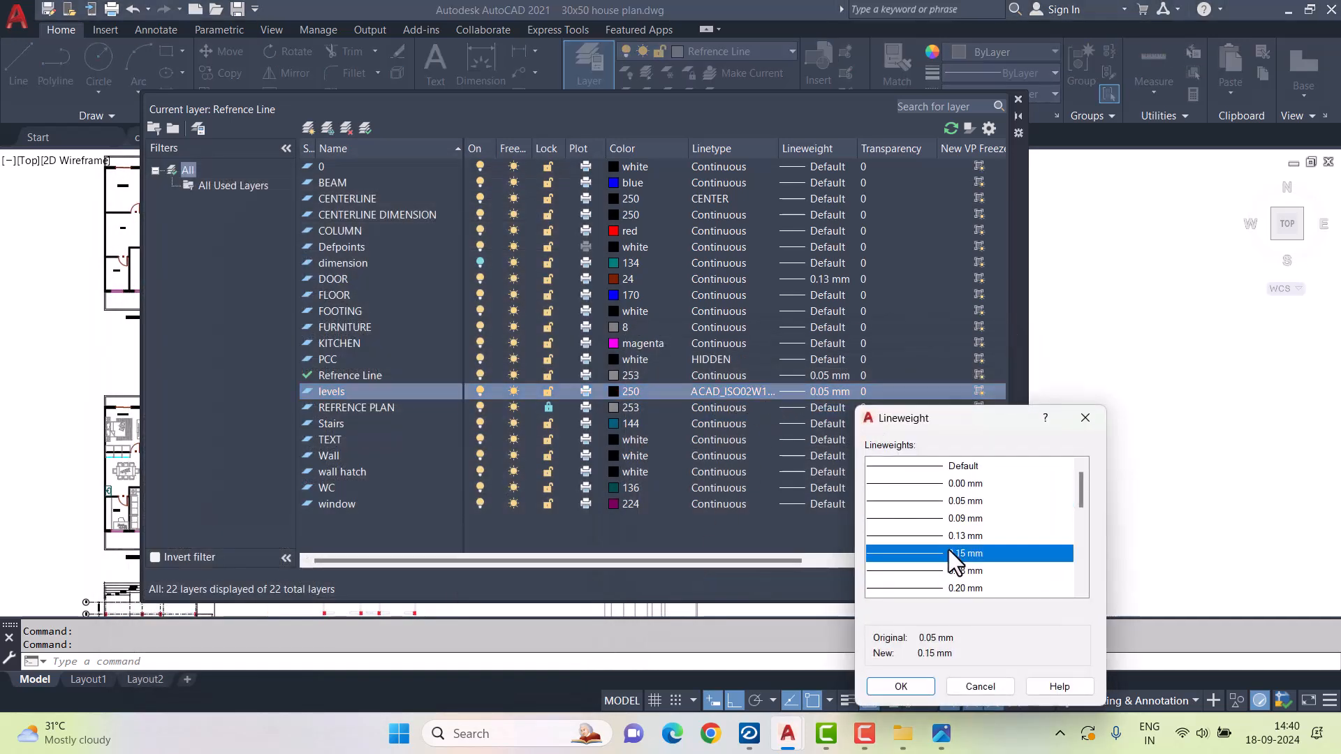
{"action": "left_click", "coordinate": [900, 687]}
{"action": "left_click", "coordinate": [1017, 98]}
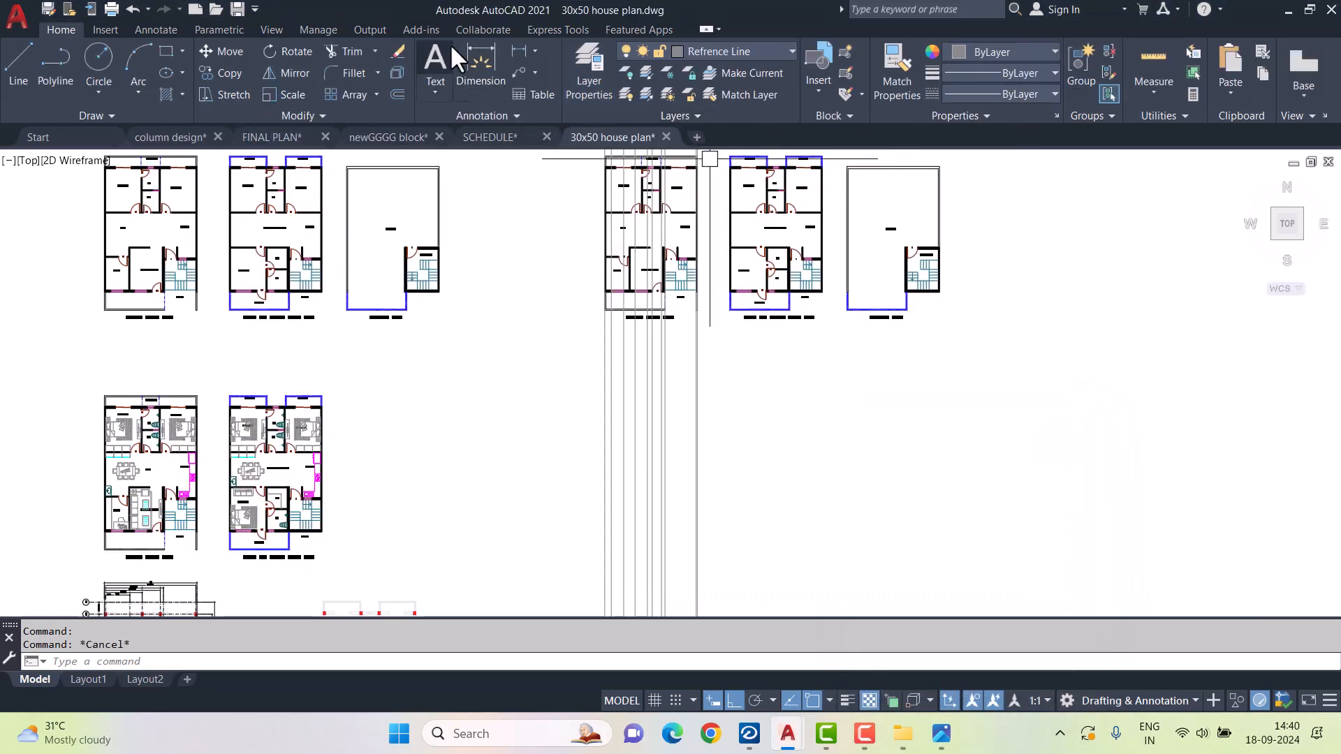
- Make levels the current layer and draw a horizontal base line across all vertical construction lines below the ground floor plan
{"action": "left_click", "coordinate": [723, 51]}
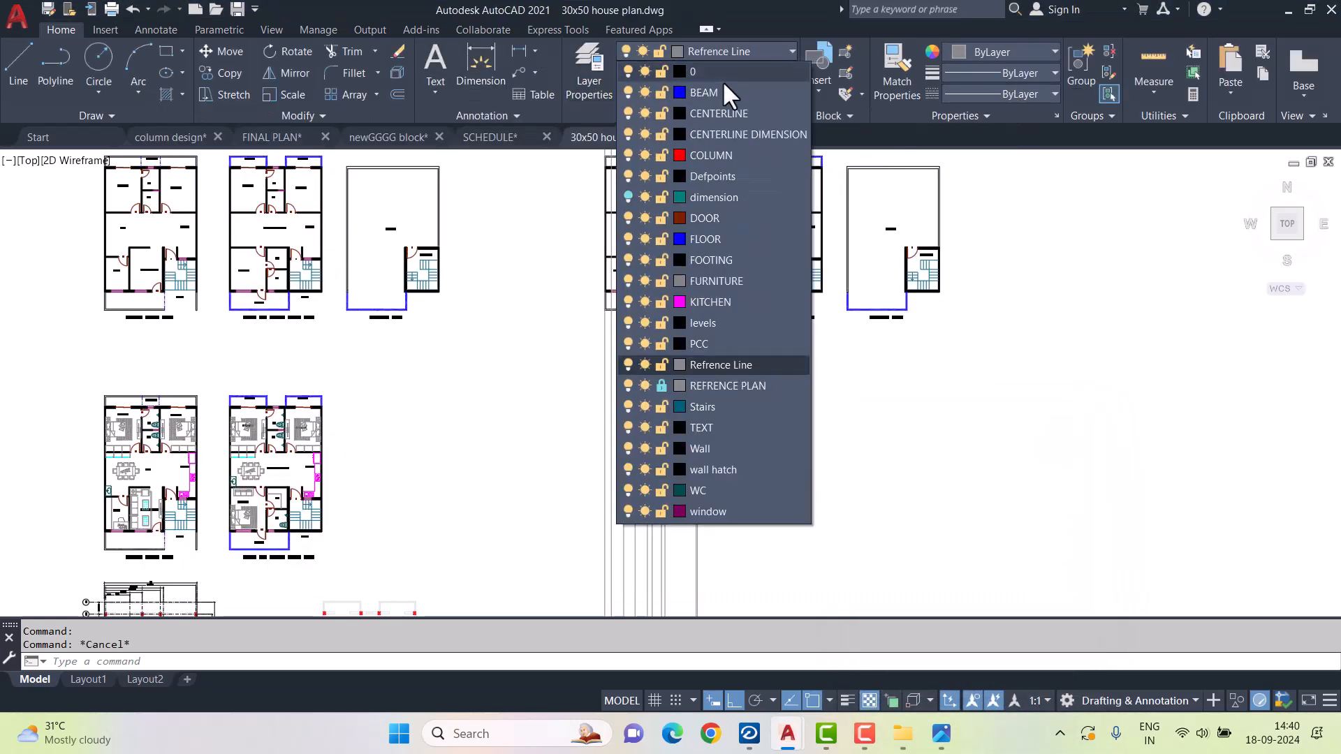
{"action": "left_click", "coordinate": [716, 329]}
{"action": "left_click", "coordinate": [19, 63]}
{"action": "scroll", "coordinate": [628, 475], "scroll_direction": "up", "scroll_amount": 4}
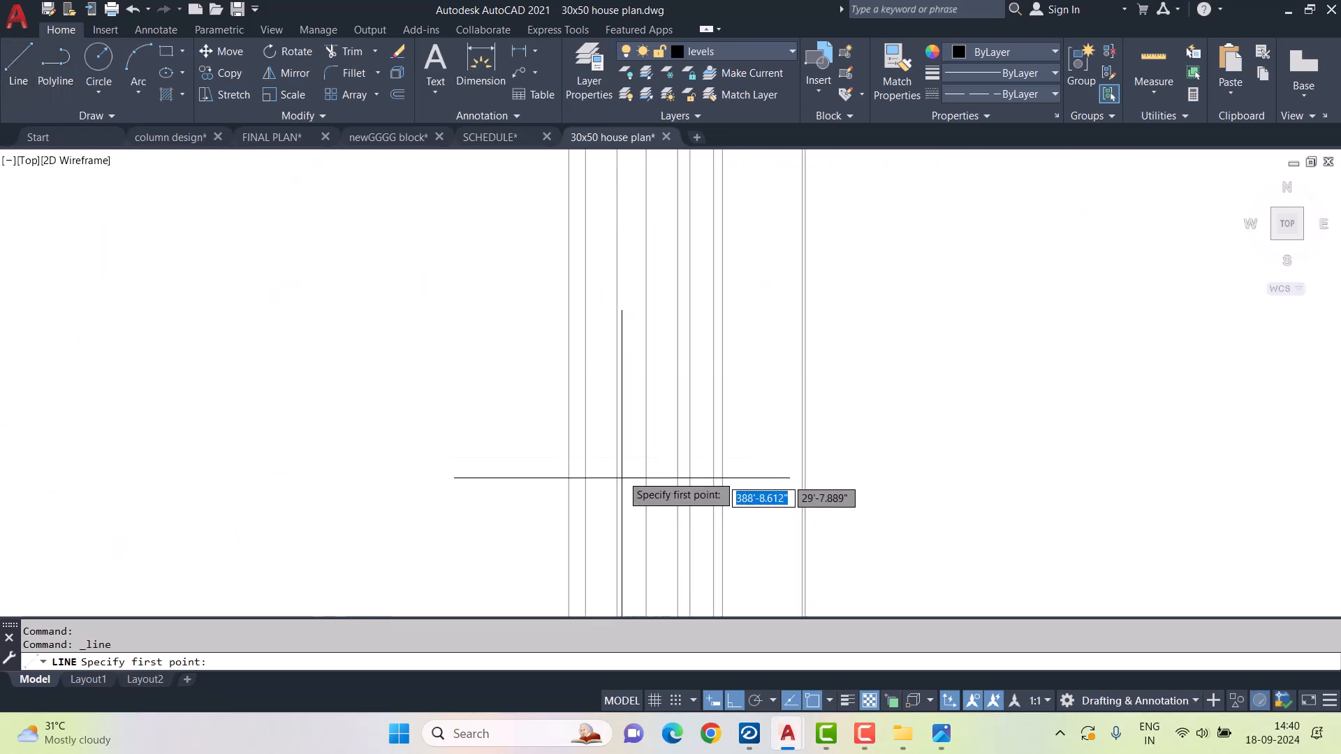
{"action": "left_click", "coordinate": [501, 404]}
{"action": "left_click", "coordinate": [903, 404]}
{"action": "key", "text": "Escape"}
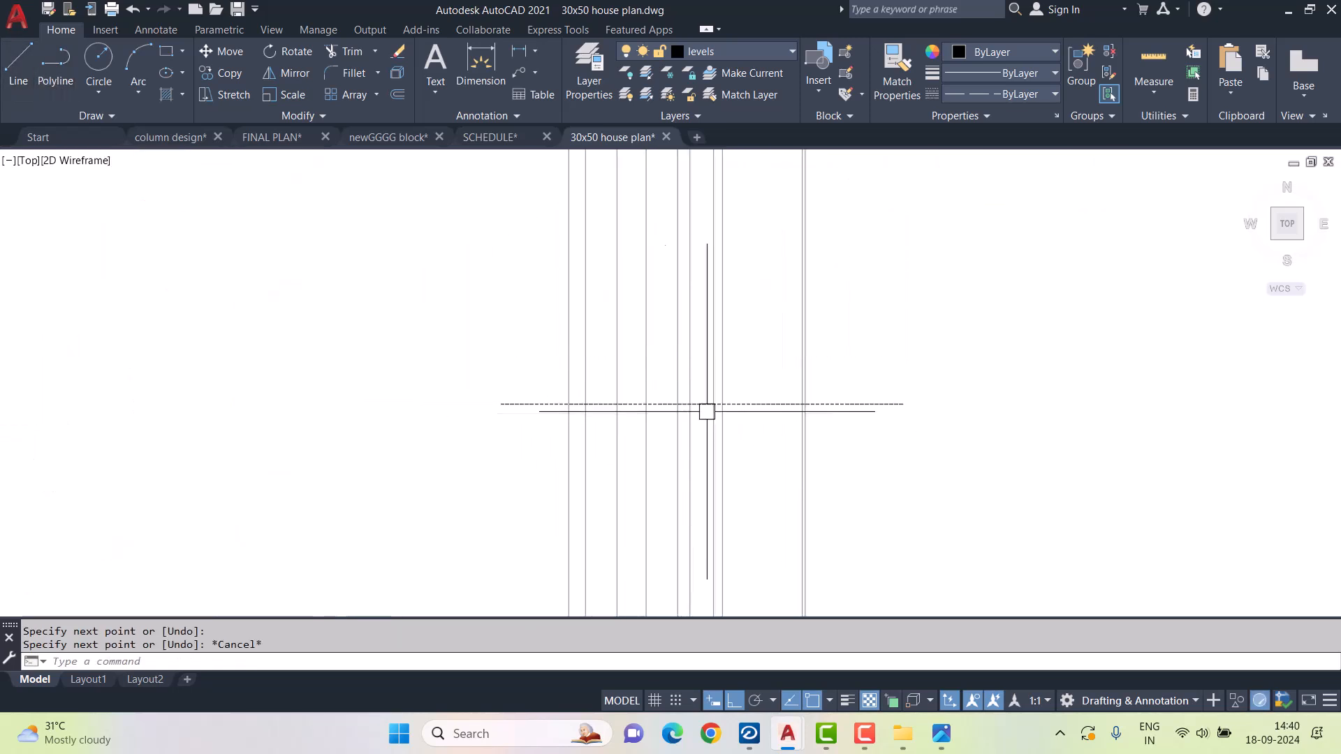
- Offset the horizontal base level line upward by 1'
{"action": "scroll", "coordinate": [775, 343], "scroll_direction": "up", "scroll_amount": 2}
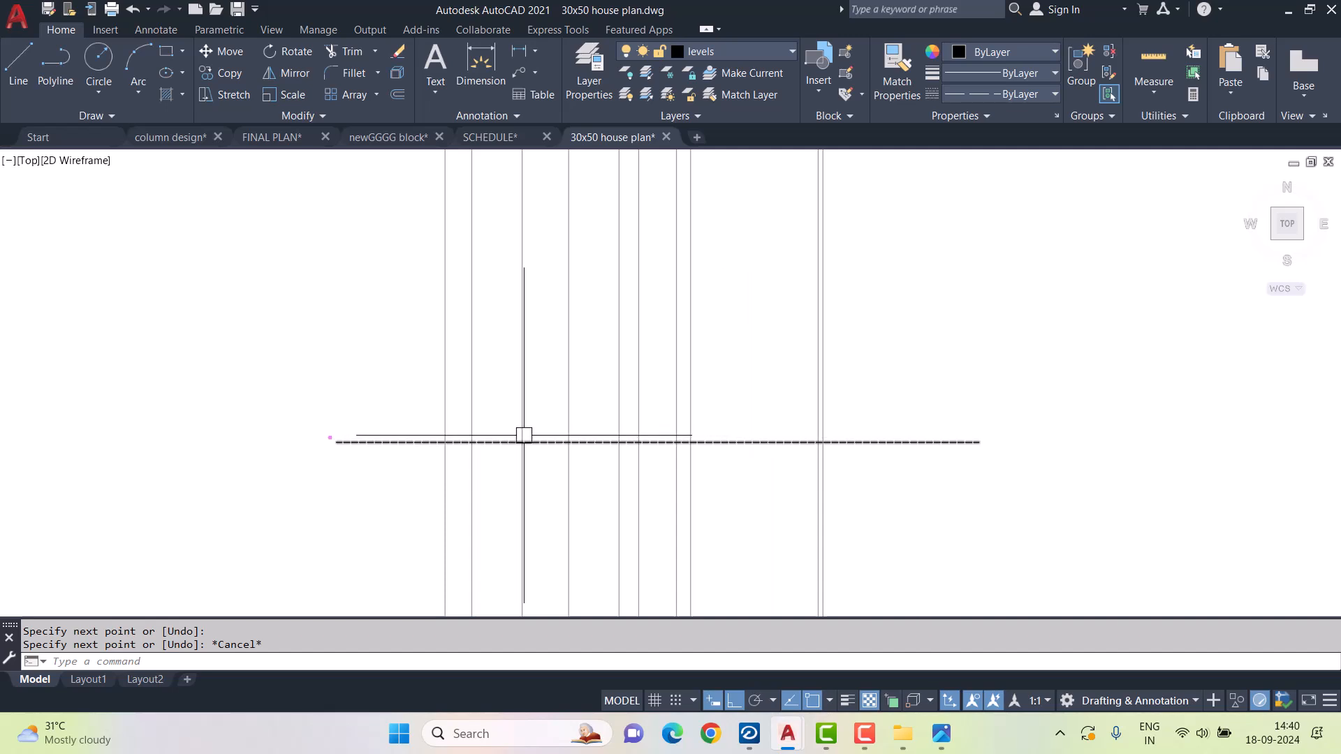
{"action": "left_click_drag", "start_coordinate": [333, 444], "coordinate": [994, 444]}
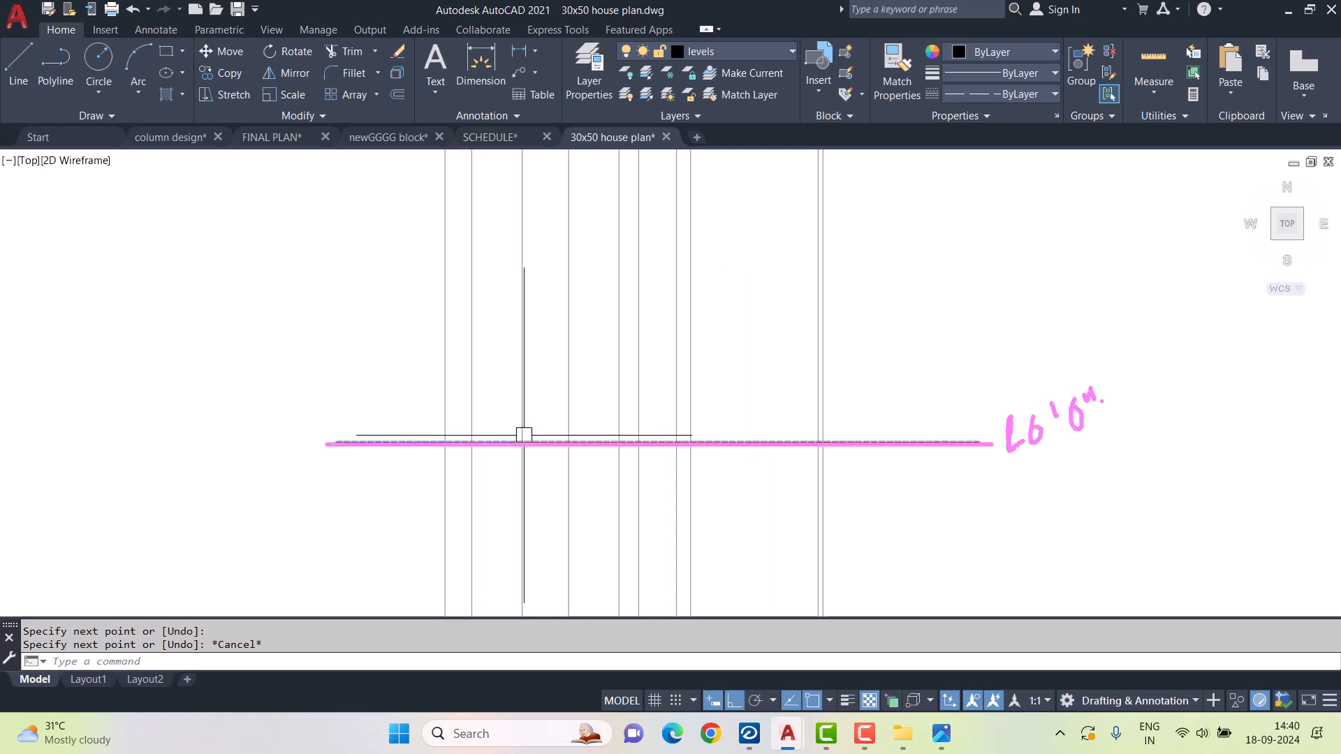
{"action": "key", "text": "Escape"}
{"action": "type", "text": "o"}
{"action": "key", "text": "Return"}
{"action": "type", "text": "1'"}
{"action": "key", "text": "Return"}
{"action": "scroll", "coordinate": [753, 413], "scroll_direction": "up", "scroll_amount": 2}
{"action": "left_click", "coordinate": [740, 458]}
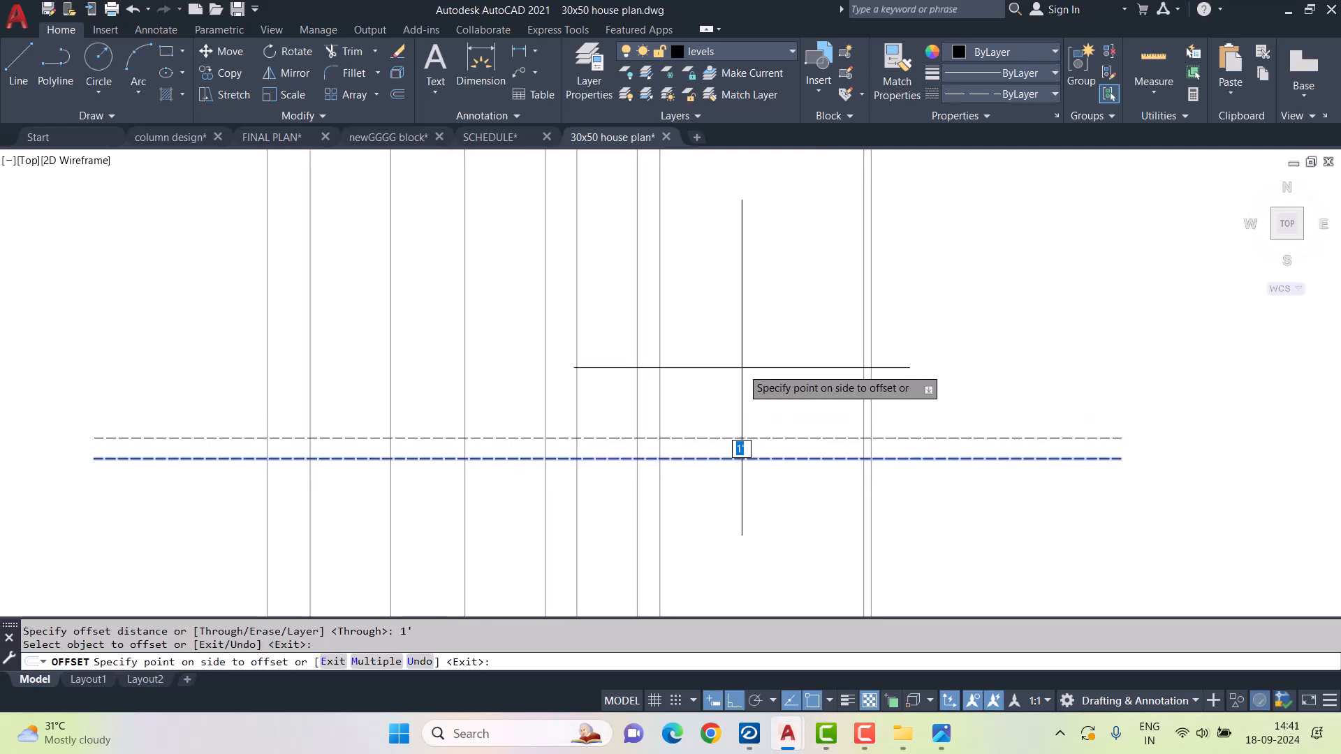
{"action": "key", "text": "Escape"}
- Offset the upper of the two level lines upward by 1'6"
{"action": "type", "text": "o"}
{"action": "key", "text": "Return"}
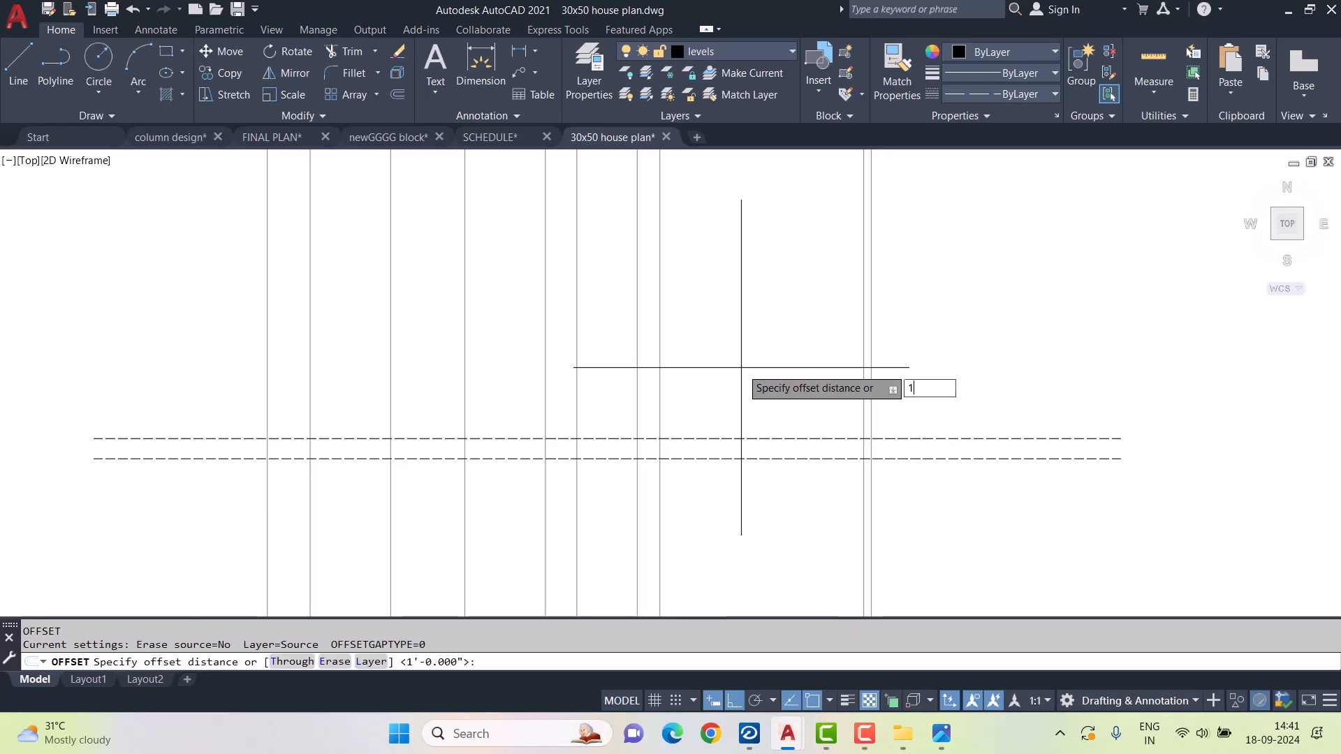
{"action": "key", "text": "Return"}
{"action": "left_click", "coordinate": [733, 438]}
{"action": "left_click", "coordinate": [733, 335]}
{"action": "key", "text": "Escape"}
- Offset the topmost level line upward by 10' for the first storey height
{"action": "key", "text": "Return"}
{"action": "type", "text": "10'"}
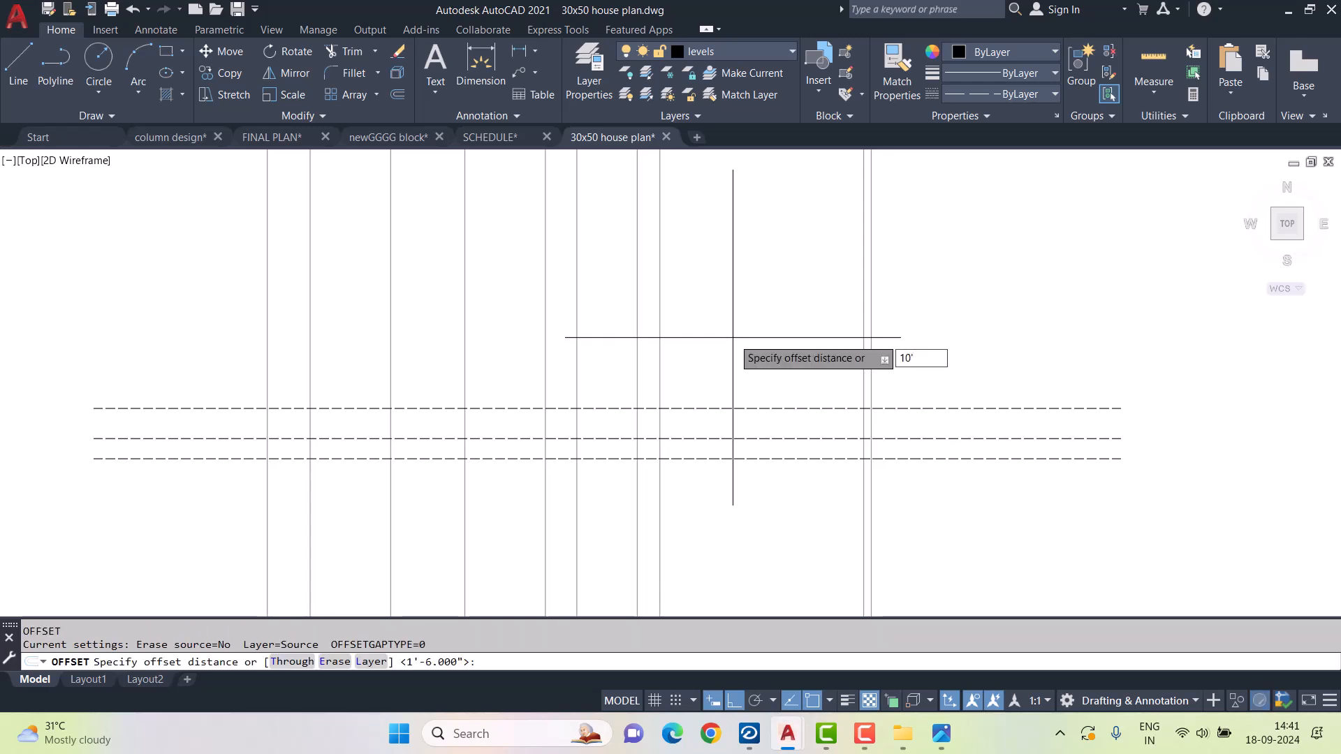
{"action": "key", "text": "Return"}
{"action": "left_click", "coordinate": [742, 408]}
{"action": "left_click", "coordinate": [742, 335]}
{"action": "scroll", "coordinate": [742, 335], "scroll_direction": "down", "scroll_amount": 4}
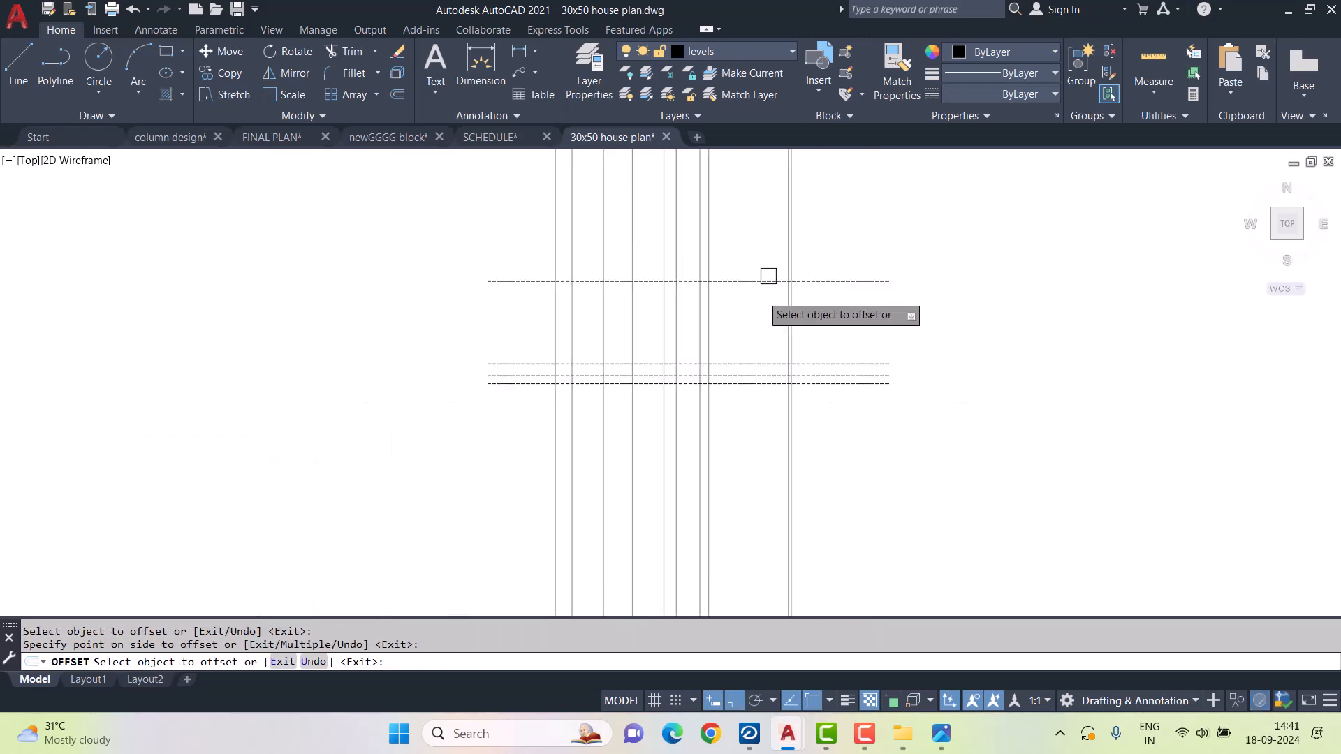
- Add three more level lines above, each offset 10' upward from the previous one
{"action": "middle_click_drag", "start_coordinate": [764, 291], "coordinate": [757, 434]}
{"action": "left_click", "coordinate": [751, 424]}
{"action": "left_click", "coordinate": [747, 313]}
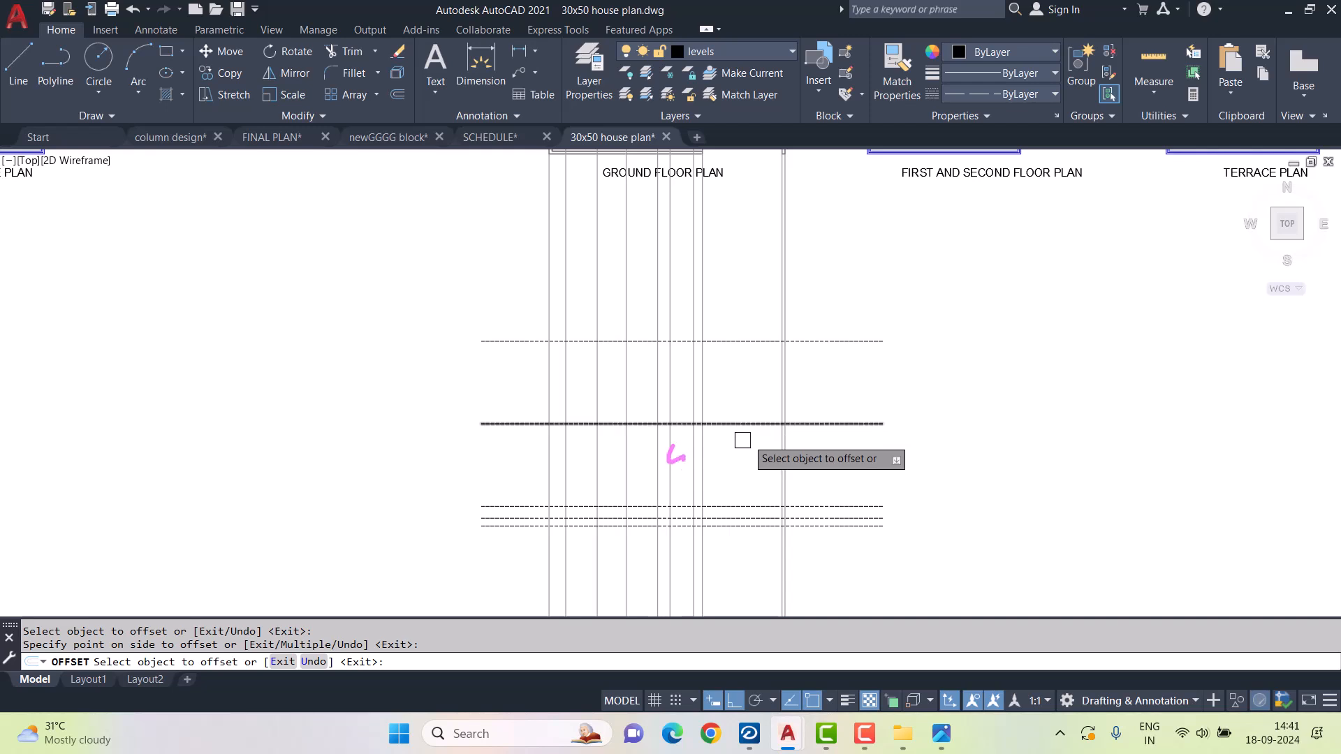
{"action": "left_click", "coordinate": [768, 341]}
{"action": "left_click", "coordinate": [754, 280]}
{"action": "middle_click_drag", "start_coordinate": [753, 260], "coordinate": [748, 374]}
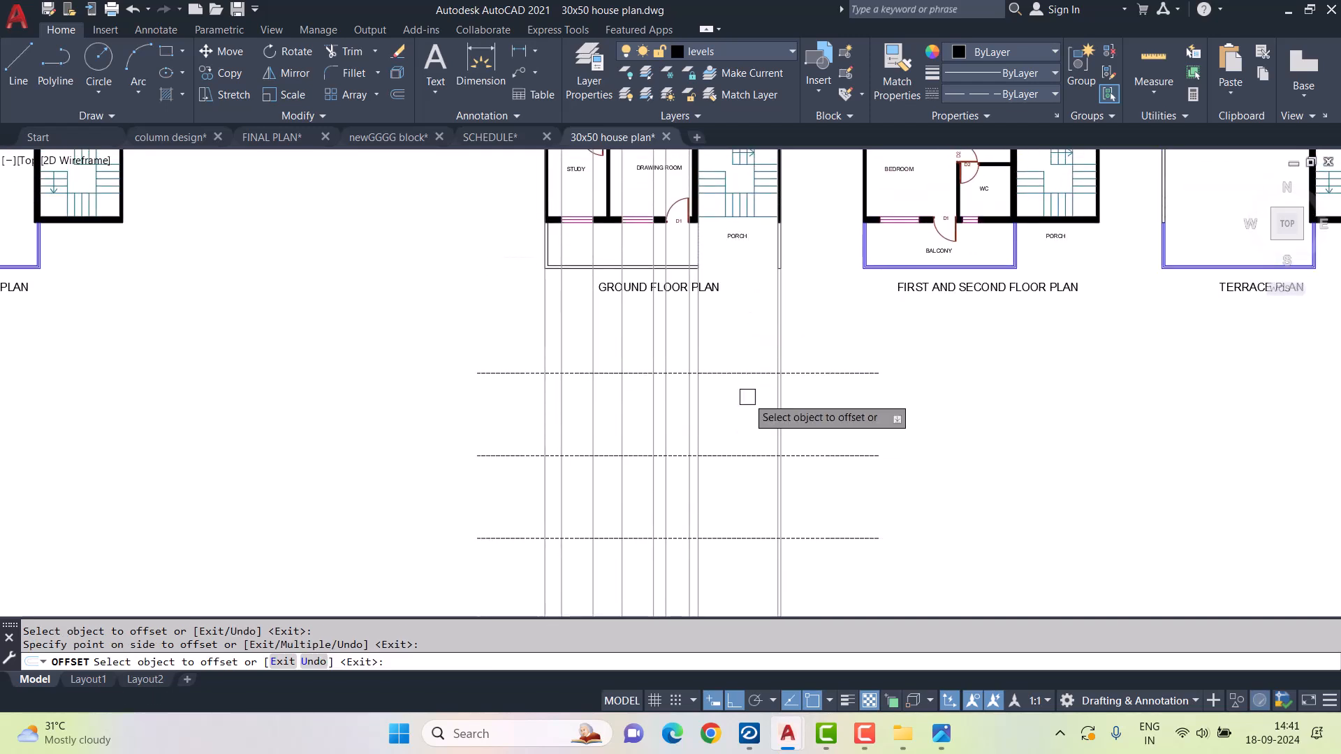
{"action": "left_click", "coordinate": [747, 373]}
{"action": "left_click", "coordinate": [748, 326]}
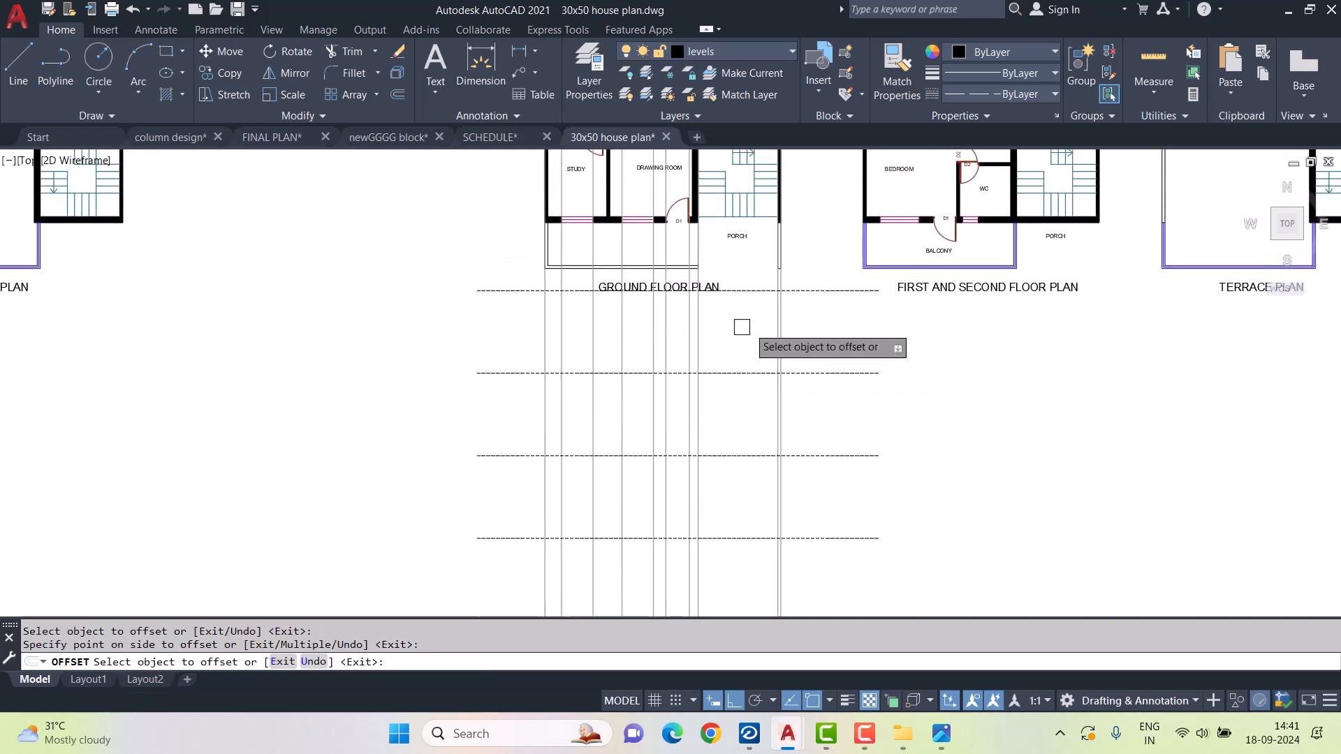
{"action": "key", "text": "Escape"}
{"action": "key", "text": "Escape"}
- Move all seven horizontal level lines straight down, clear of the GROUND FLOOR PLAN title
{"action": "scroll", "coordinate": [517, 254], "scroll_direction": "down", "scroll_amount": 2}
{"action": "left_click", "coordinate": [517, 253]}
{"action": "left_click", "coordinate": [428, 514]}
{"action": "type", "text": "m"}
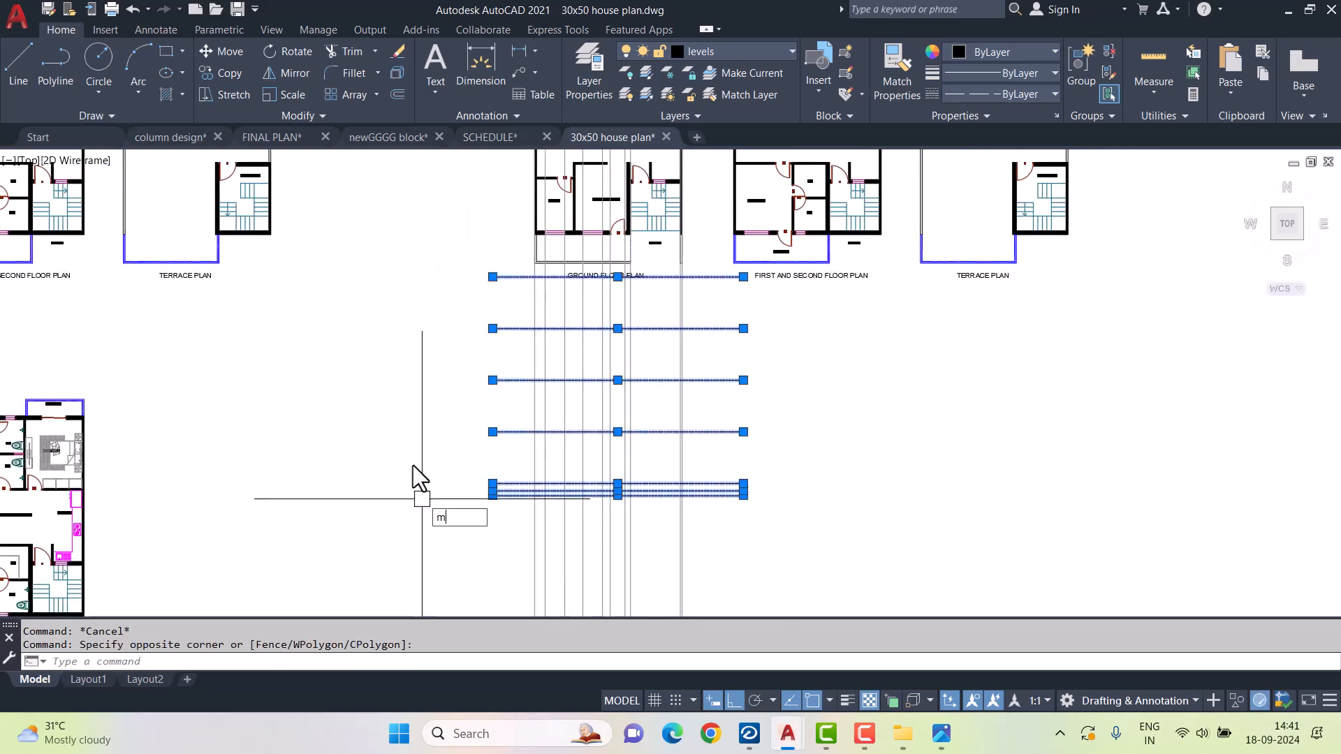
{"action": "key", "text": "Return"}
{"action": "left_click", "coordinate": [413, 413]}
{"action": "left_click", "coordinate": [412, 443]}
{"action": "key", "text": "Escape"}
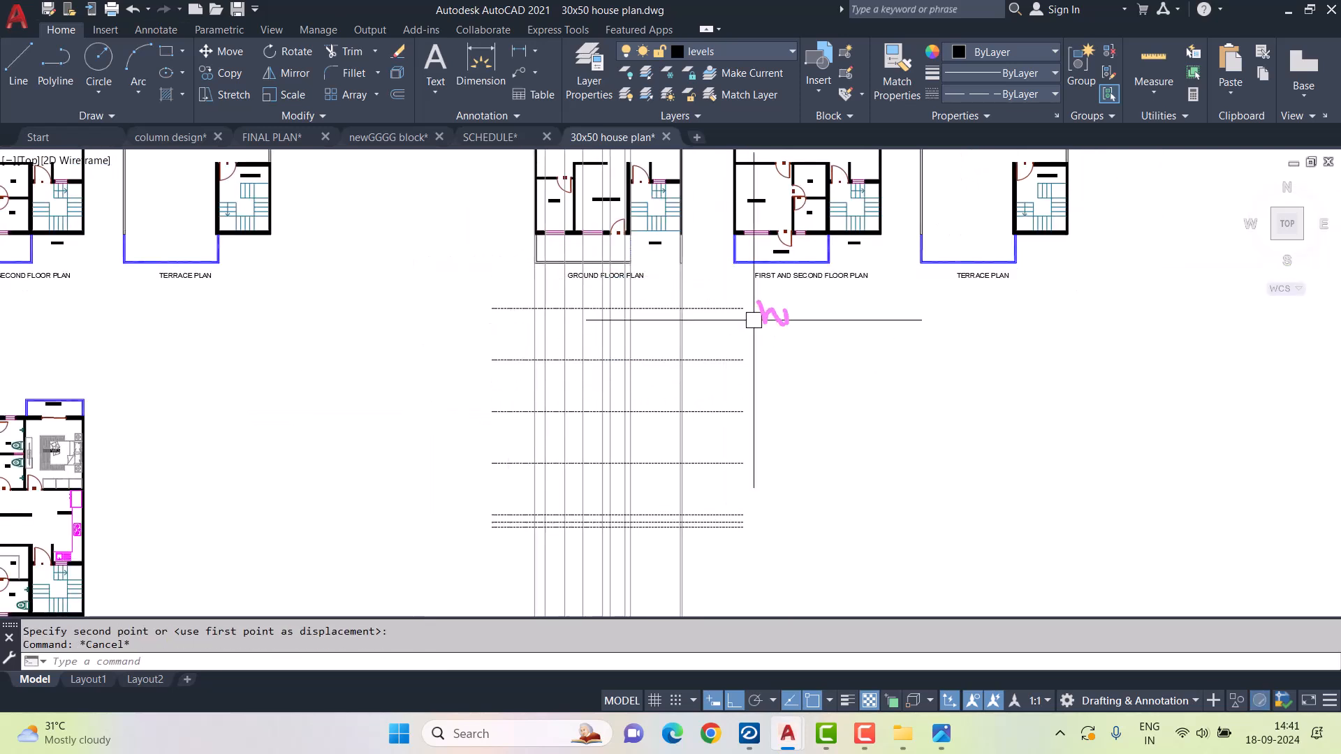
- Switch to elevation.png in Photos and examine the facade's road, porch, plinth, floor and roof levels
{"action": "left_click", "coordinate": [942, 733]}
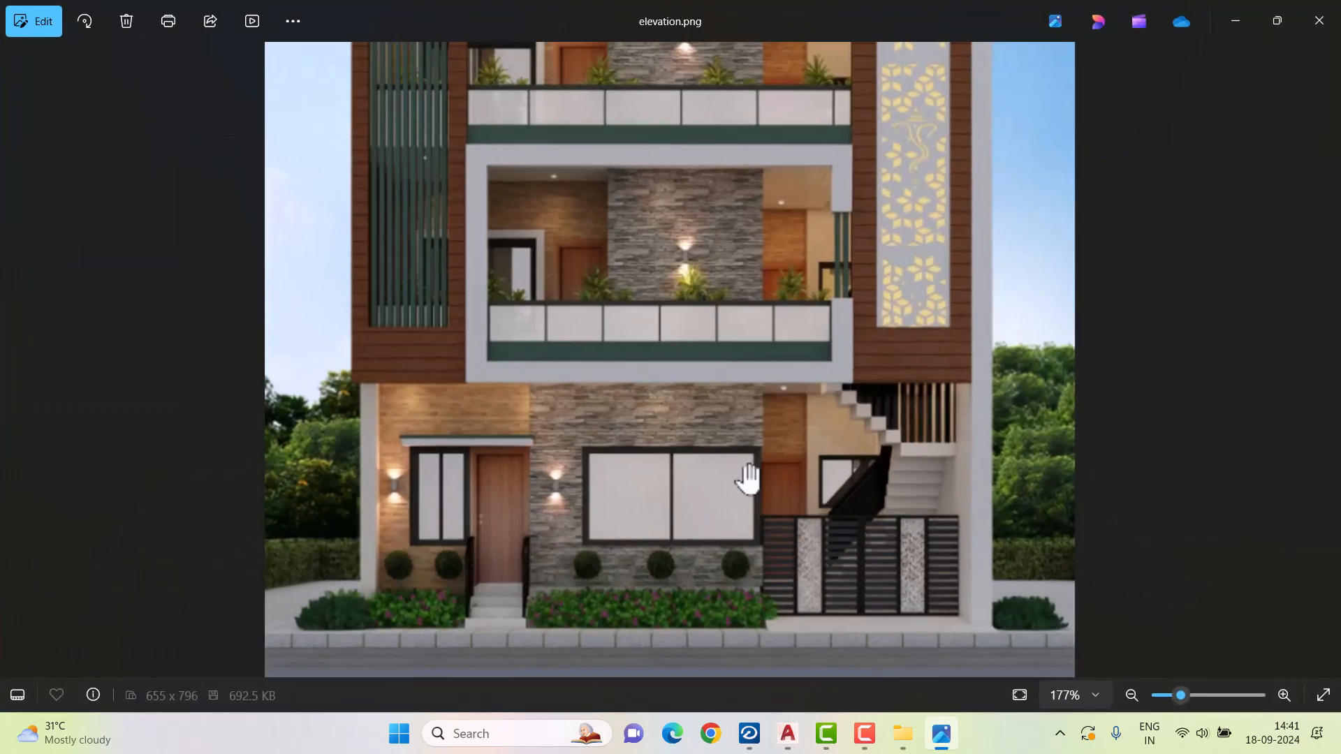
{"action": "left_click_drag", "start_coordinate": [466, 620], "coordinate": [901, 620], "text": "shift"}
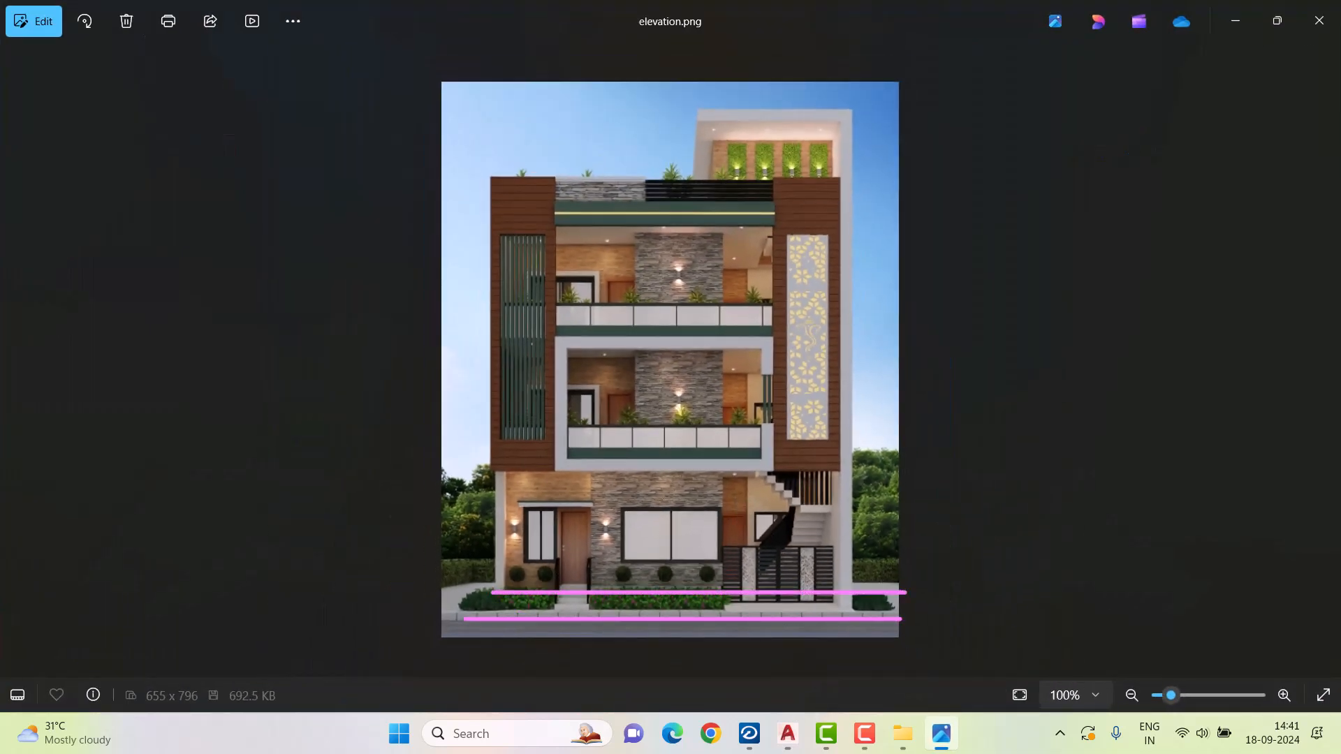
{"action": "mouse_move", "coordinate": [710, 601]}
{"action": "left_mouse_down", "text": "shift"}
{"action": "mouse_move", "coordinate": [899, 601]}
{"action": "mouse_move", "coordinate": [387, 579]}
{"action": "left_mouse_up", "text": "shift"}
{"action": "left_click_drag", "start_coordinate": [376, 459], "coordinate": [976, 458], "text": "shift"}
{"action": "left_click_drag", "start_coordinate": [383, 333], "coordinate": [952, 331], "text": "shift"}
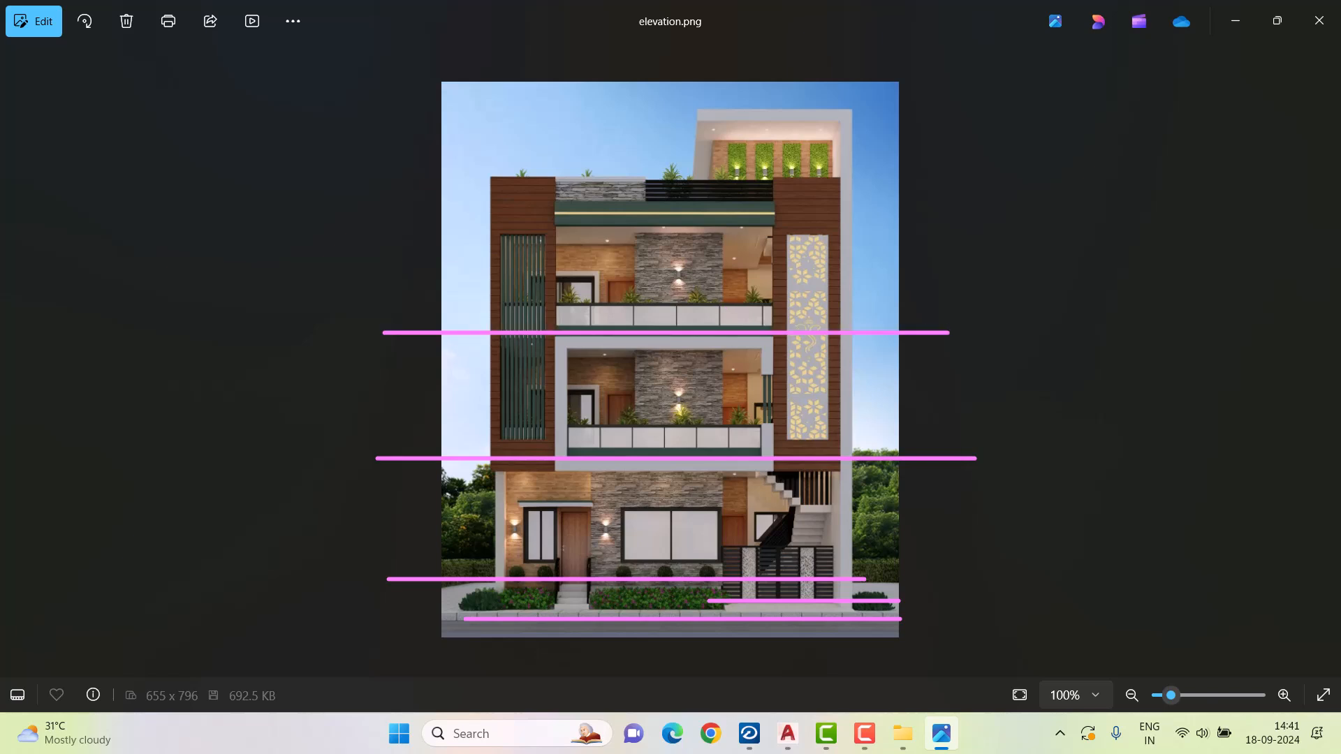
{"action": "left_click_drag", "start_coordinate": [363, 204], "coordinate": [966, 203], "text": "shift"}
{"action": "left_click_drag", "start_coordinate": [392, 118], "coordinate": [987, 118], "text": "shift"}
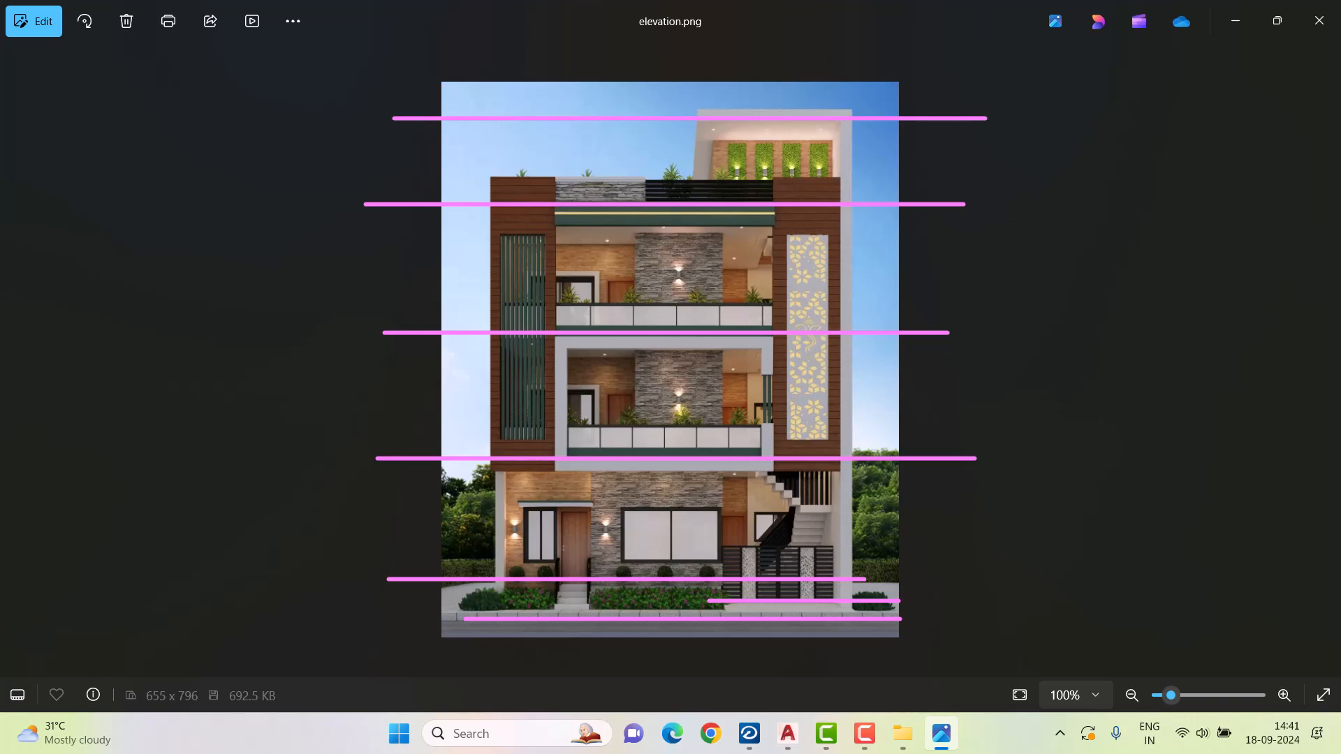
{"action": "key", "text": "Escape"}
- Return to the 30x50 house plan drawing in AutoCAD and create a layer named EL. WALL
{"action": "mouse_move", "coordinate": [788, 733]}
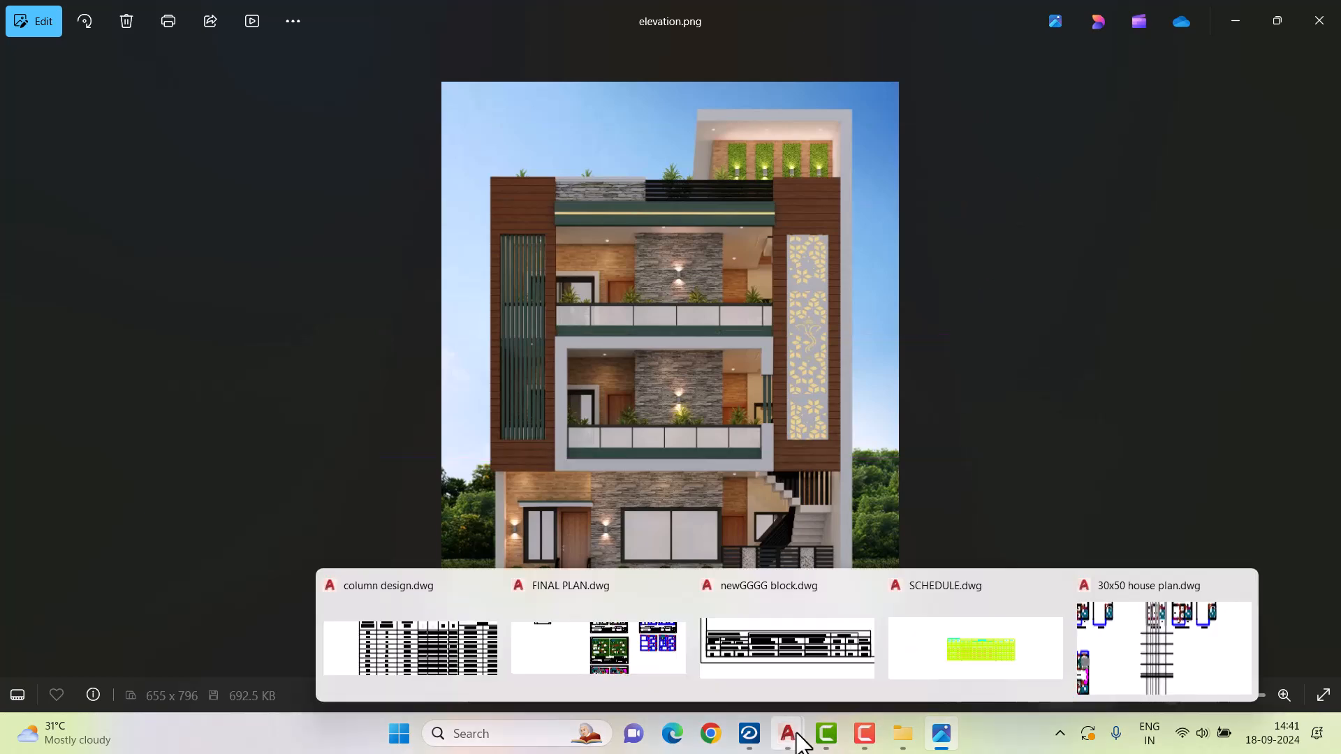
{"action": "left_click", "coordinate": [1211, 688]}
{"action": "key", "text": "Escape"}
{"action": "key", "text": "Escape"}
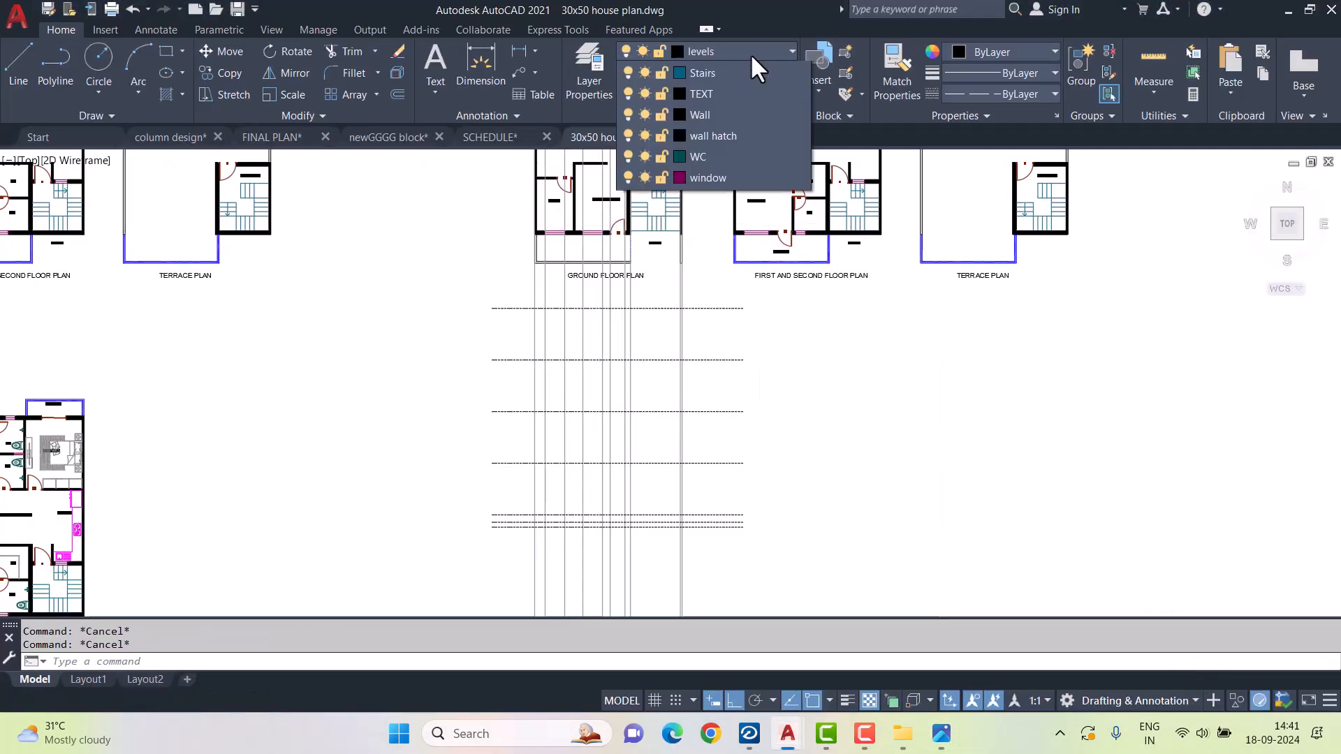
{"action": "left_click", "coordinate": [592, 82]}
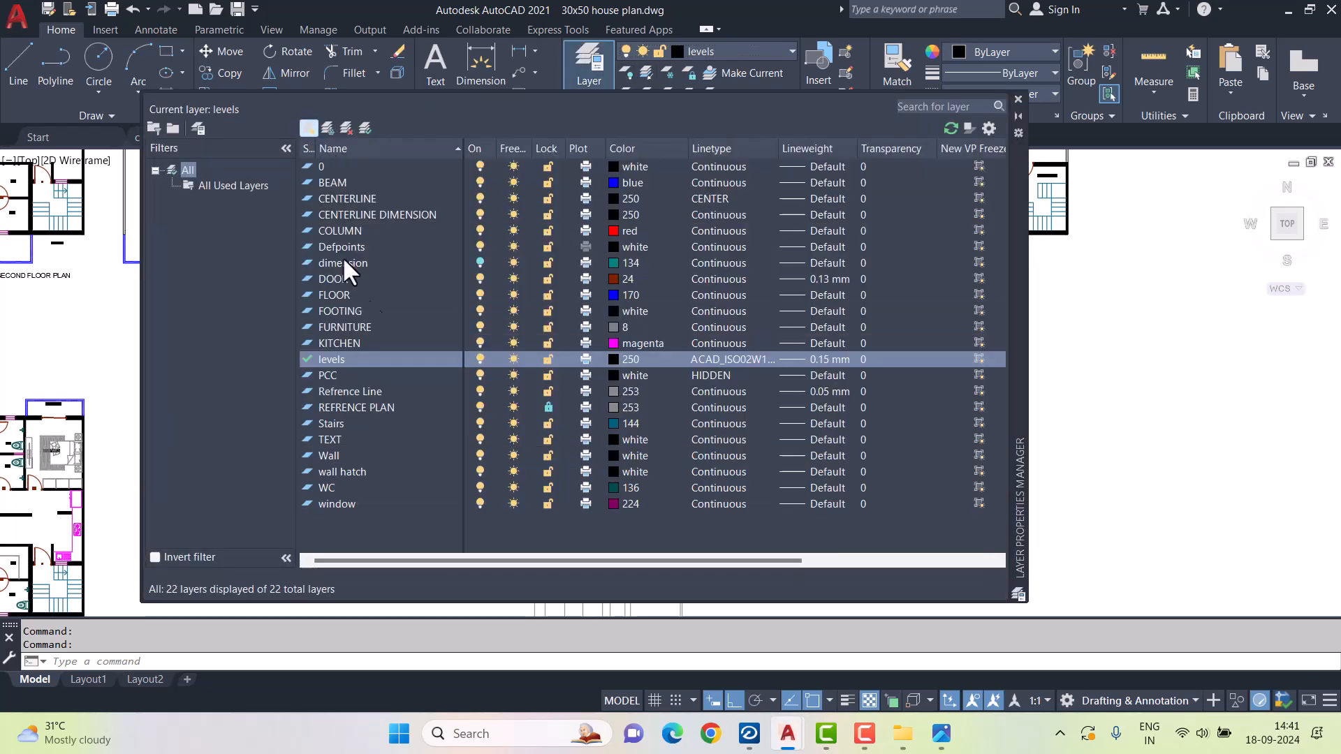
{"action": "key", "text": "alt+n"}
{"action": "type", "text": "el"}
{"action": "key", "text": "BackSpace"}
{"action": "key", "text": "BackSpace"}
{"action": "type", "text": "EL. WALL"}
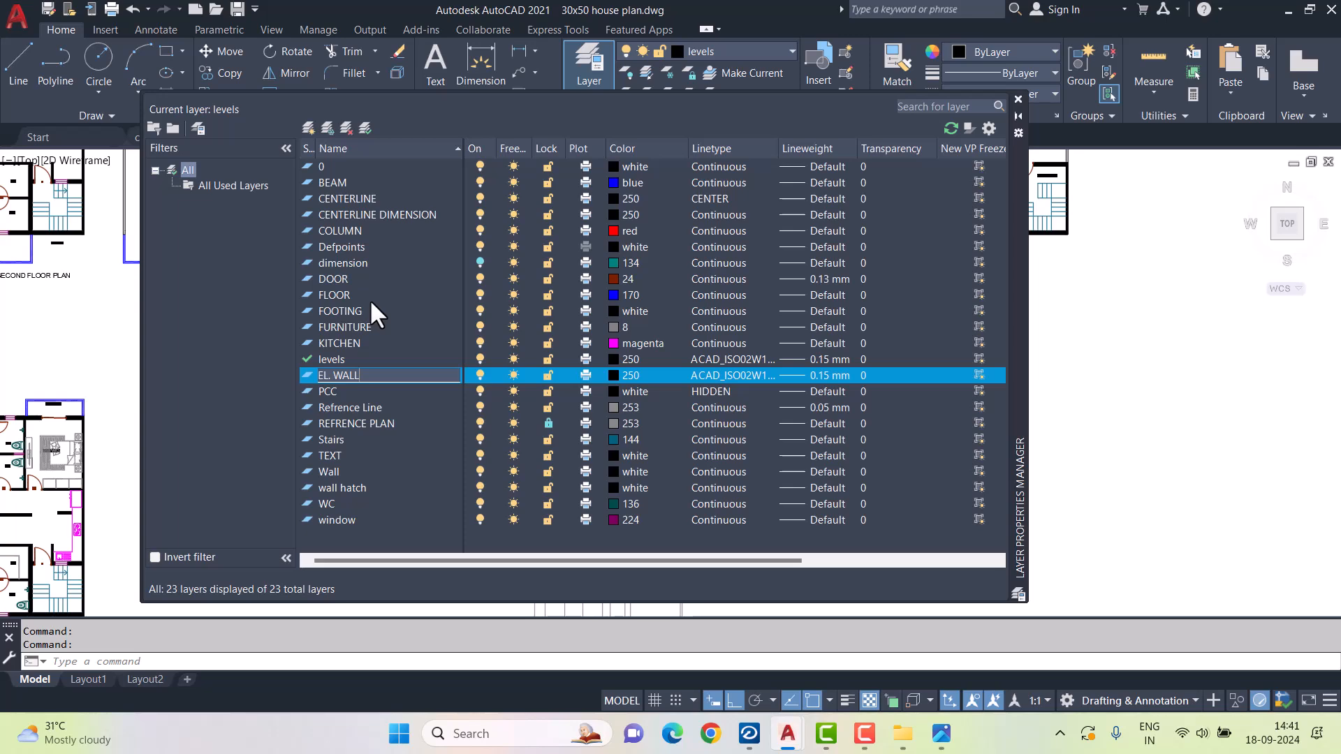
{"action": "key", "text": "Return"}
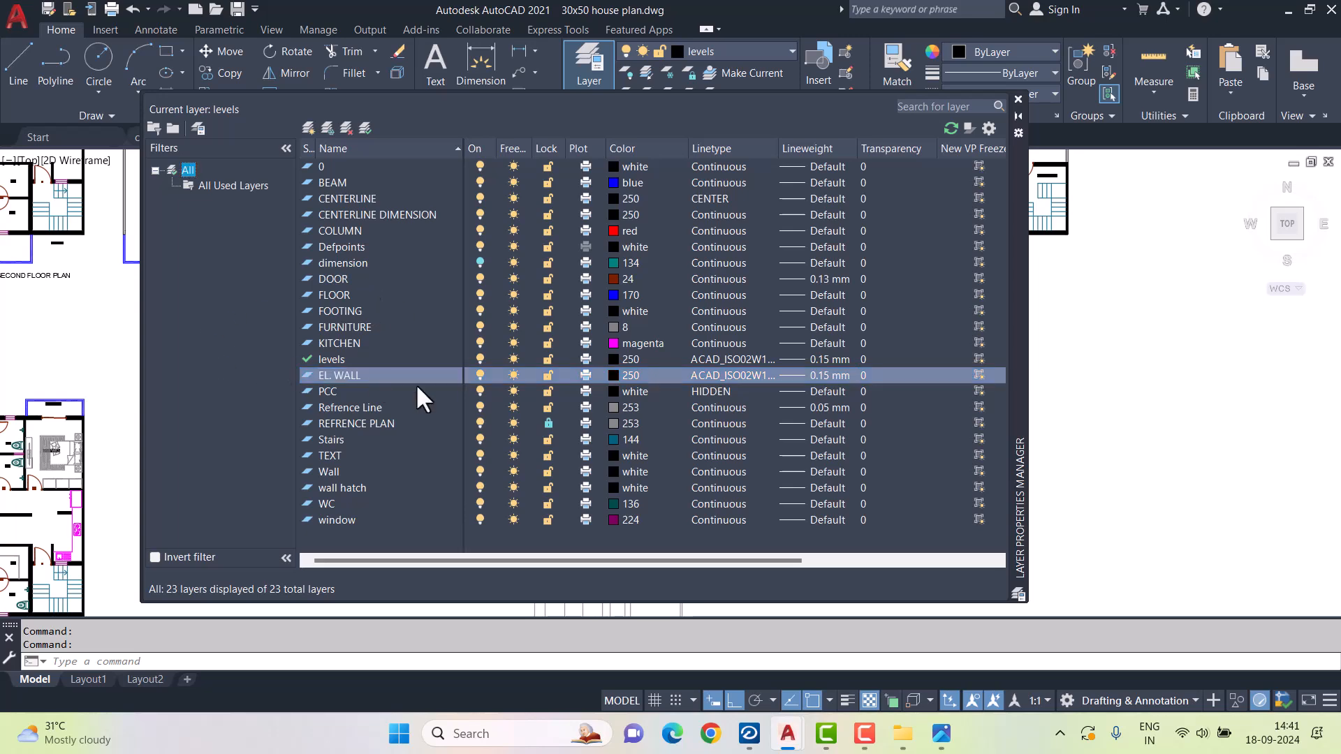
- Give the EL. WALL layer a Continuous linetype and 0.35 mm lineweight, and make it the current layer
{"action": "left_click", "coordinate": [722, 379]}
{"action": "left_click", "coordinate": [662, 445]}
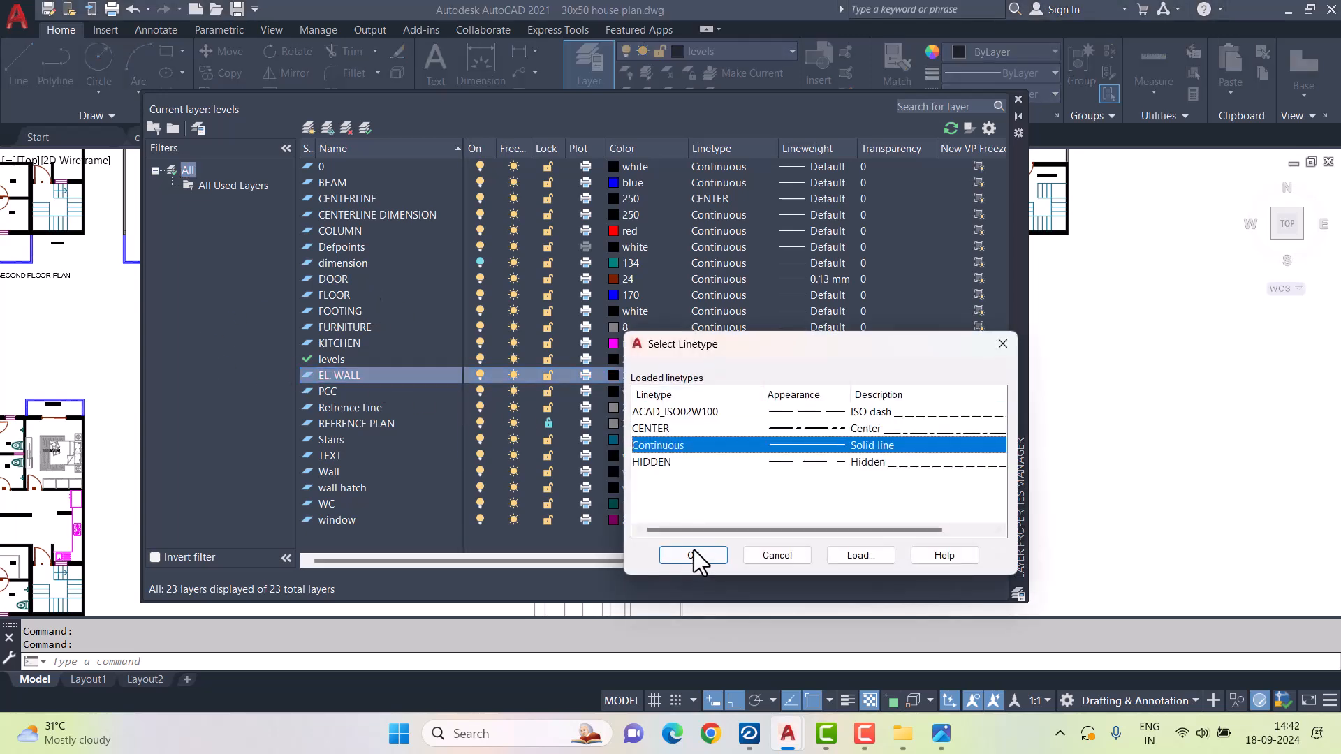
{"action": "left_click", "coordinate": [693, 557]}
{"action": "left_click", "coordinate": [800, 375]}
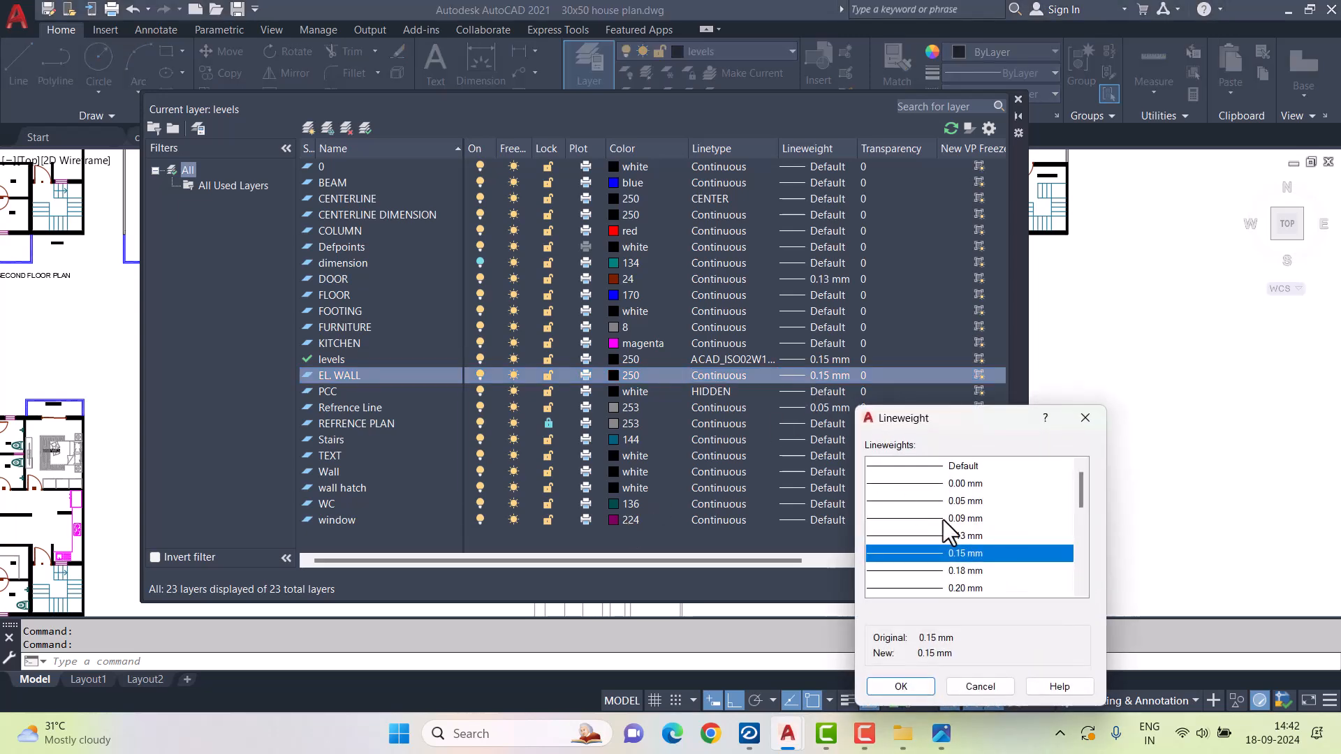
{"action": "left_click", "coordinate": [966, 588]}
{"action": "left_click", "coordinate": [901, 687]}
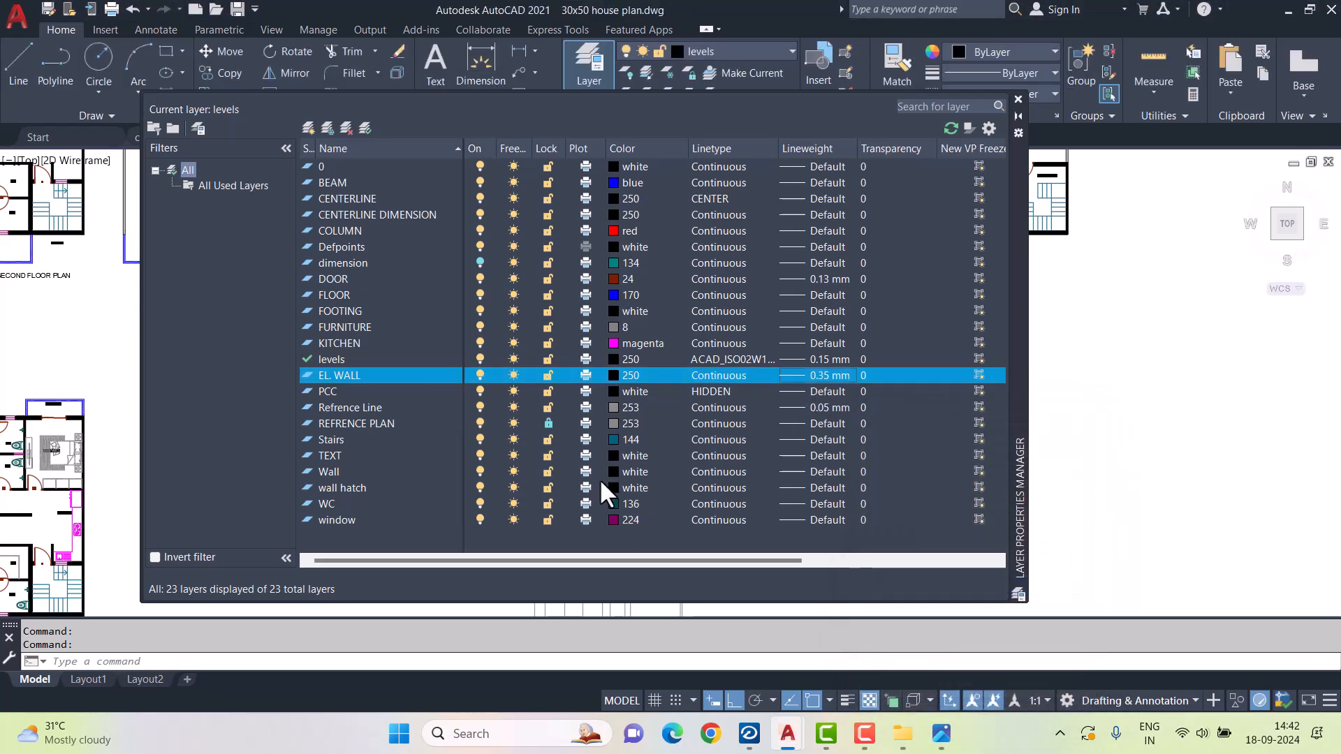
{"action": "left_click", "coordinate": [1017, 100]}
{"action": "left_click", "coordinate": [724, 53]}
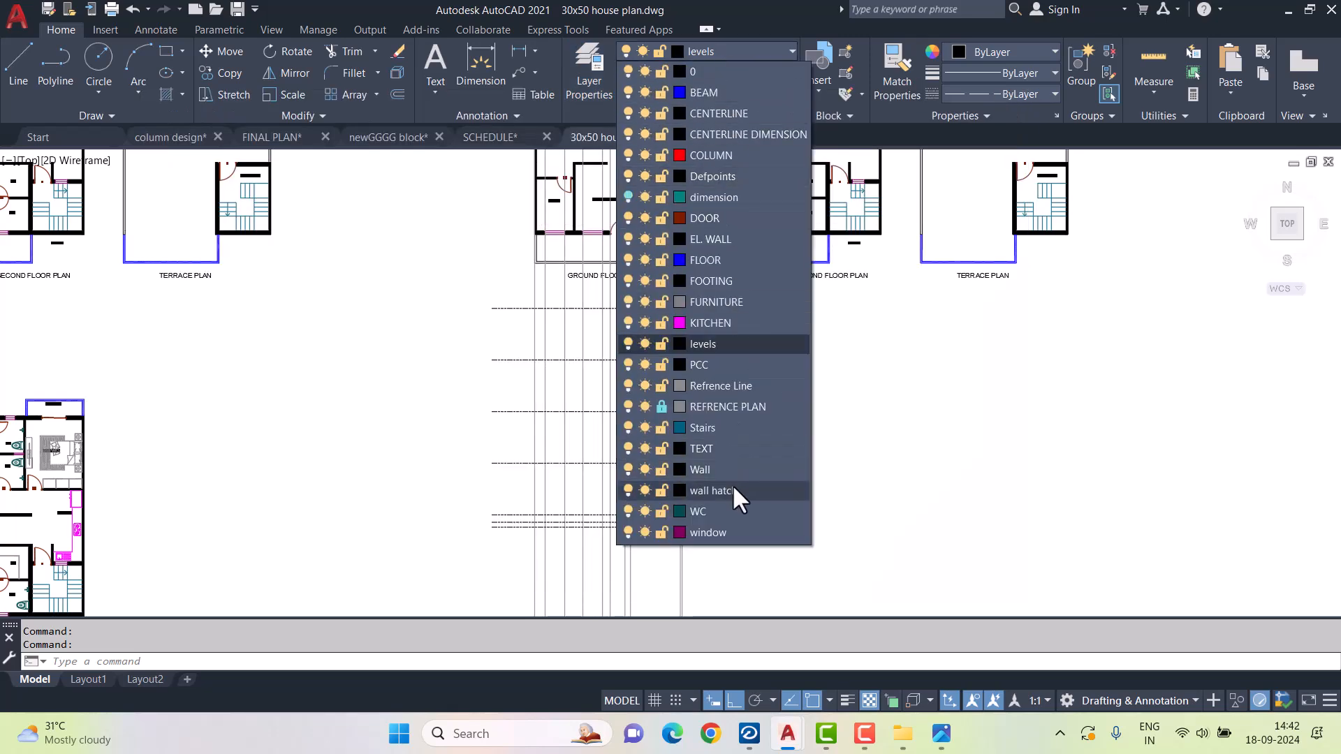
{"action": "left_click", "coordinate": [710, 240]}
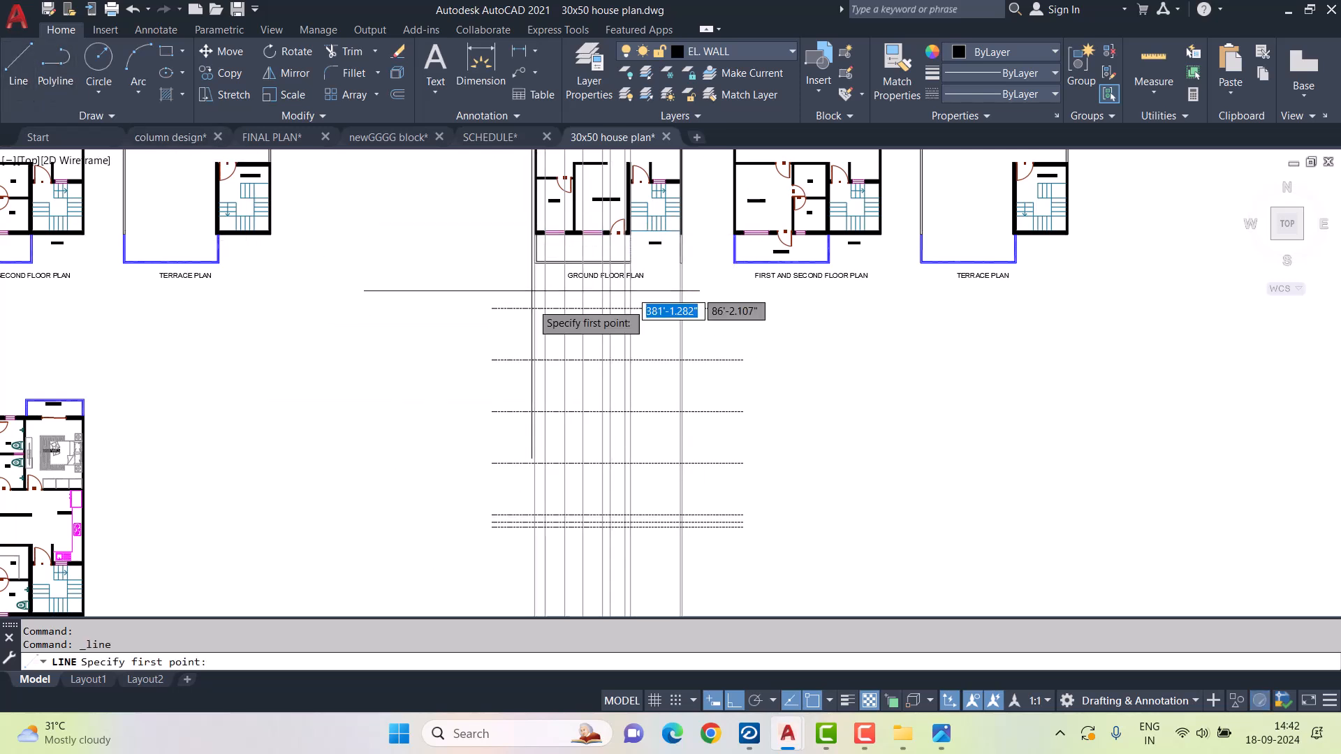
- Draw a vertical wall line along the leftmost construction line, from the lowest level line up to the fourth level line
{"action": "scroll", "coordinate": [528, 511], "scroll_direction": "up", "scroll_amount": 3}
{"action": "left_click", "coordinate": [528, 510]}
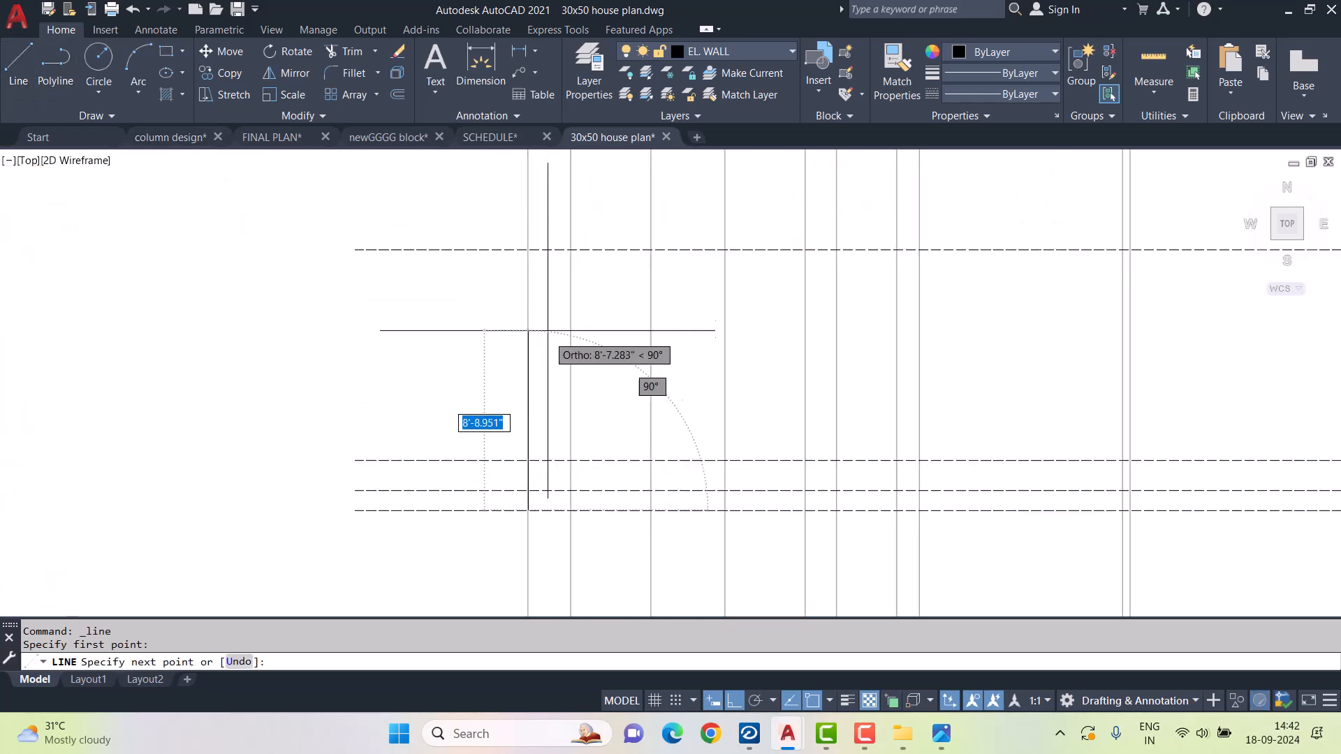
{"action": "left_click", "coordinate": [528, 249]}
{"action": "key", "text": "Escape"}
{"action": "scroll", "coordinate": [553, 326], "scroll_direction": "up", "scroll_amount": 3}
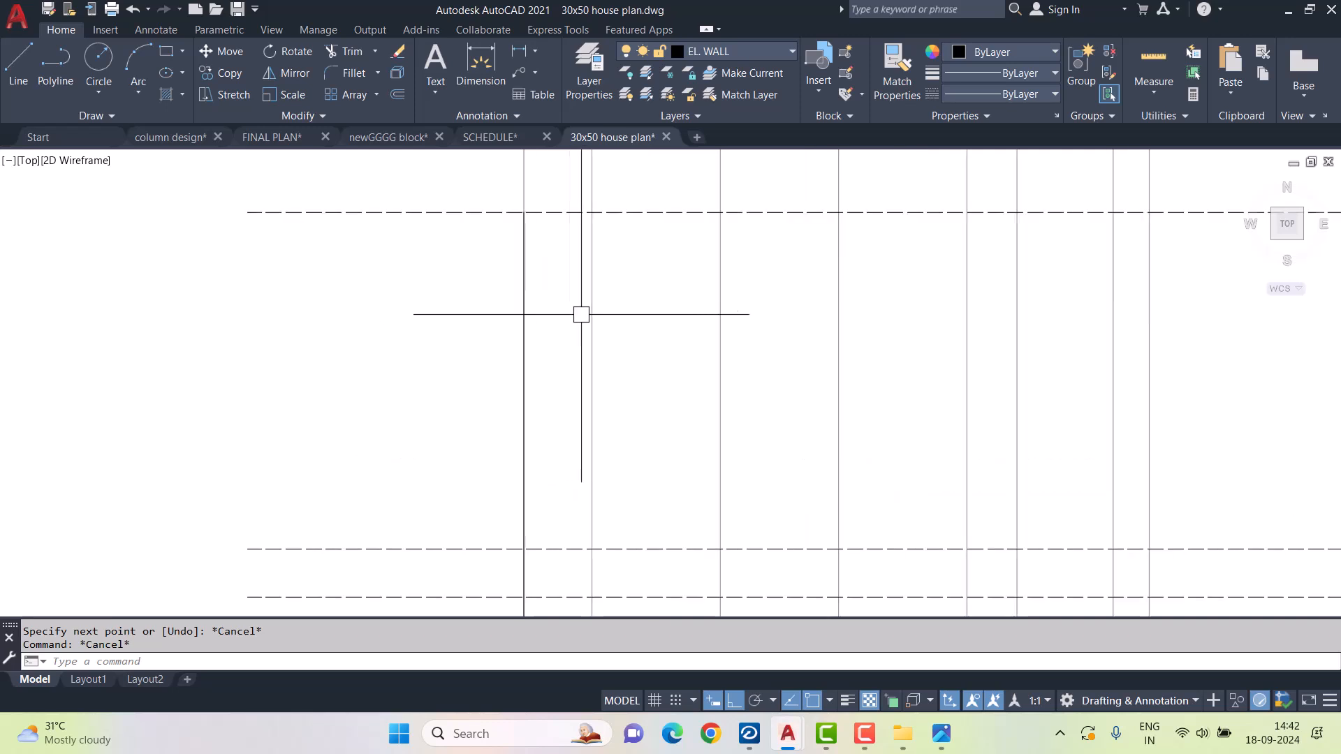
{"action": "scroll", "coordinate": [551, 320], "scroll_direction": "down", "scroll_amount": 3}
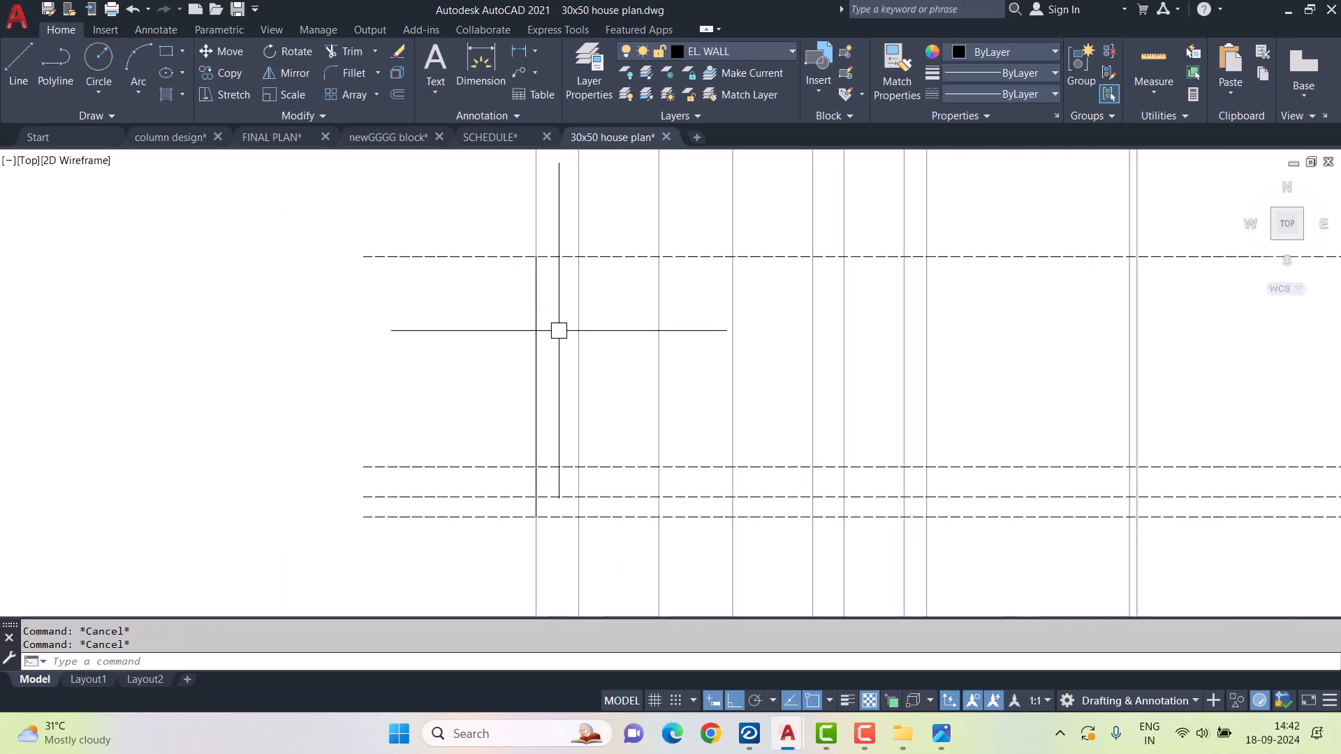
- Turn on lineweight display for the drawing and enlarge the drawing area with the clean screen mode
{"action": "key", "text": "Return"}
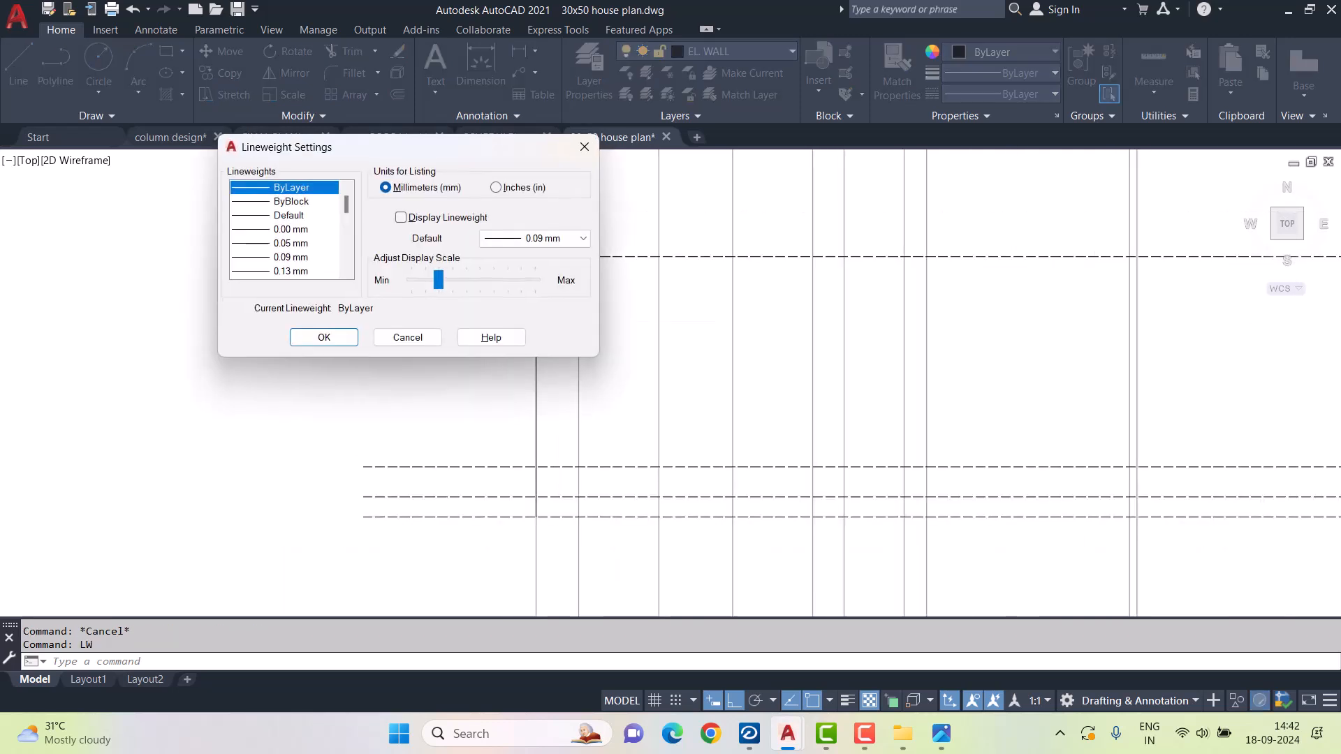
{"action": "left_click", "coordinate": [433, 217]}
{"action": "left_click", "coordinate": [325, 338]}
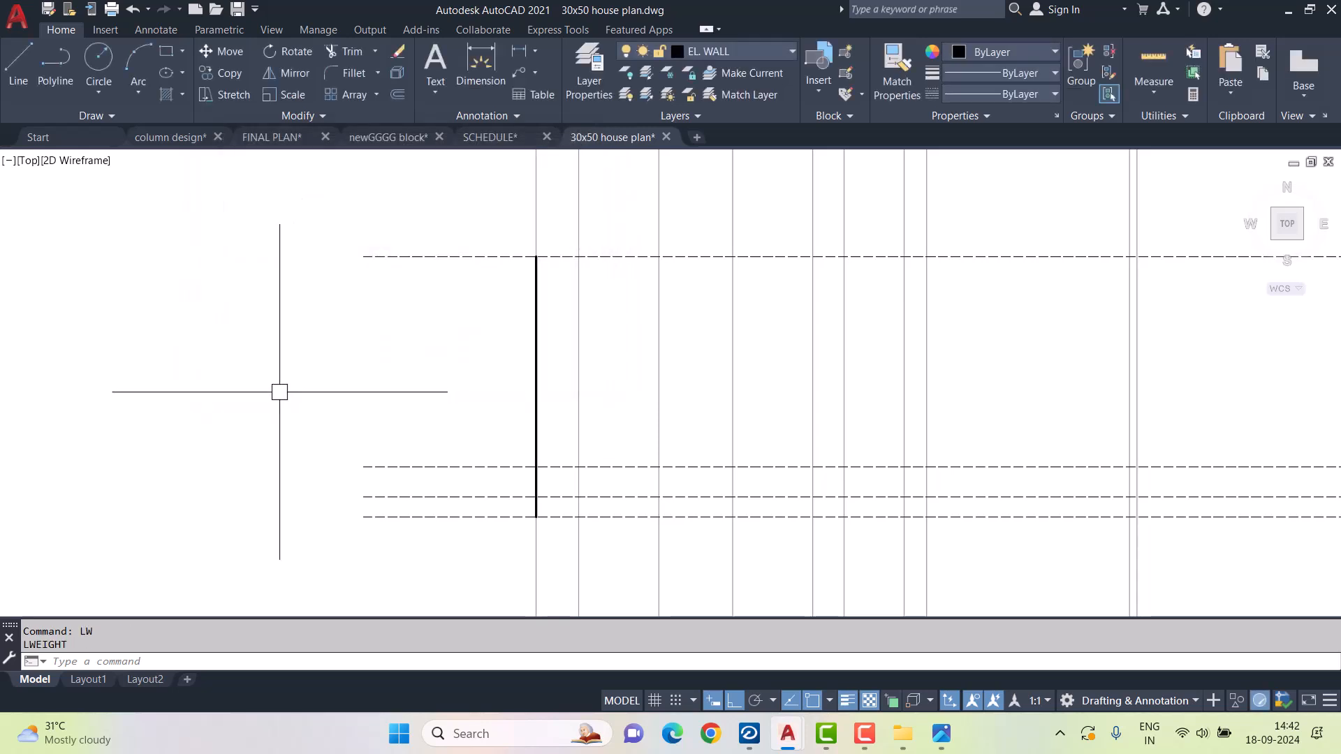
{"action": "scroll", "coordinate": [635, 389], "scroll_direction": "down", "scroll_amount": 5}
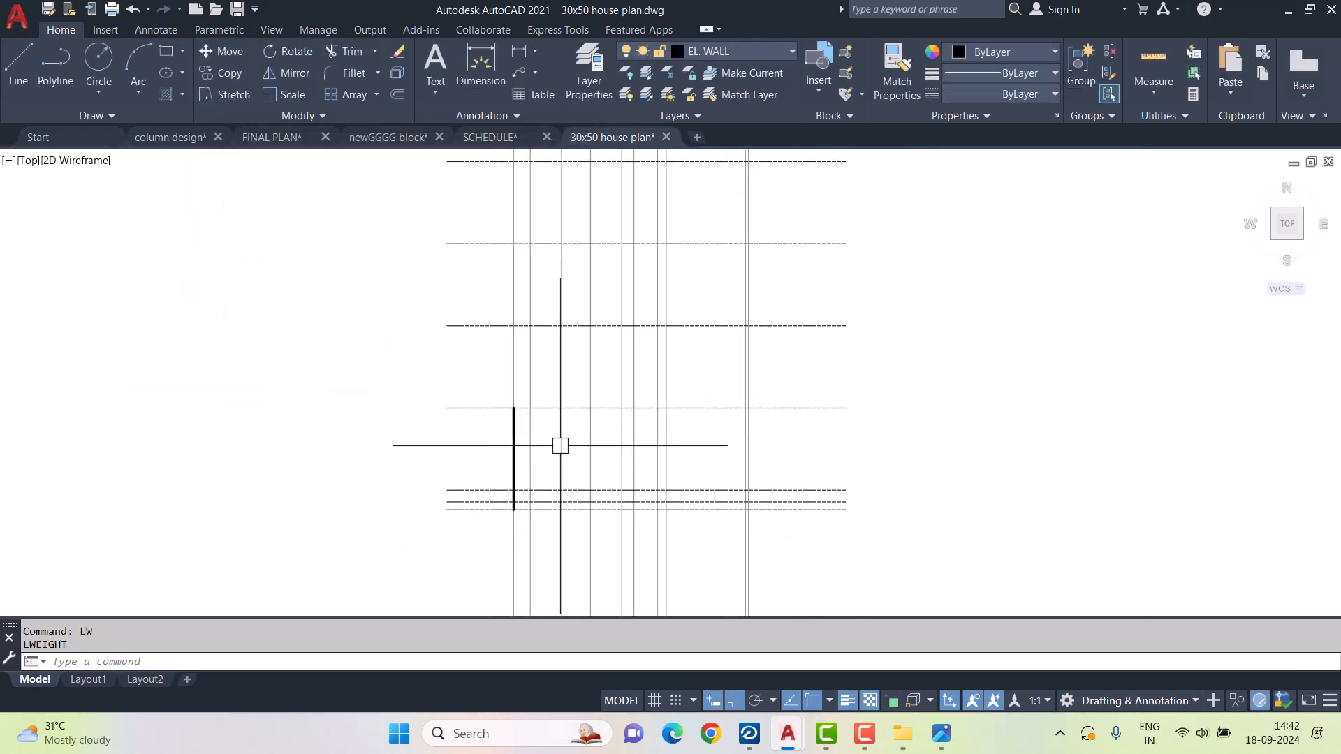
{"action": "middle_click_drag", "start_coordinate": [640, 366], "coordinate": [607, 447]}
{"action": "key", "text": "ctrl+0"}
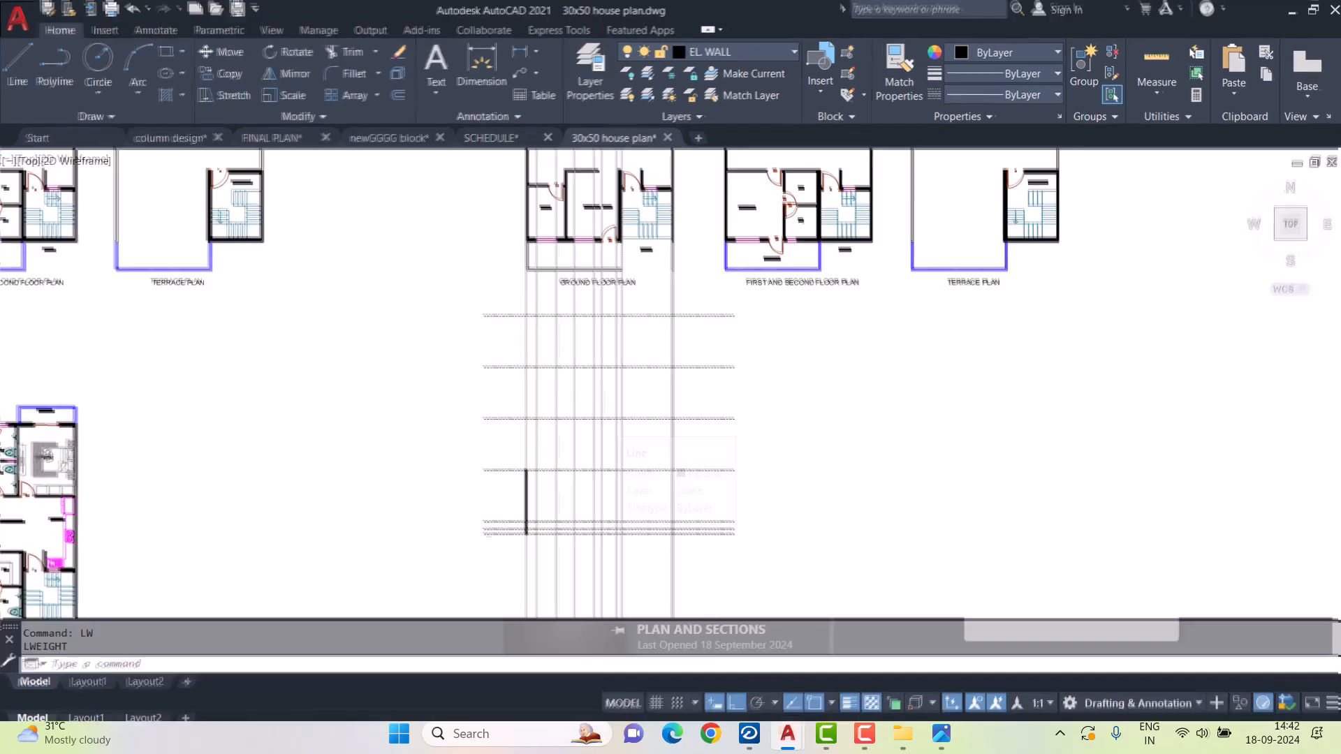
{"action": "scroll", "coordinate": [603, 408], "scroll_direction": "up", "scroll_amount": 3}
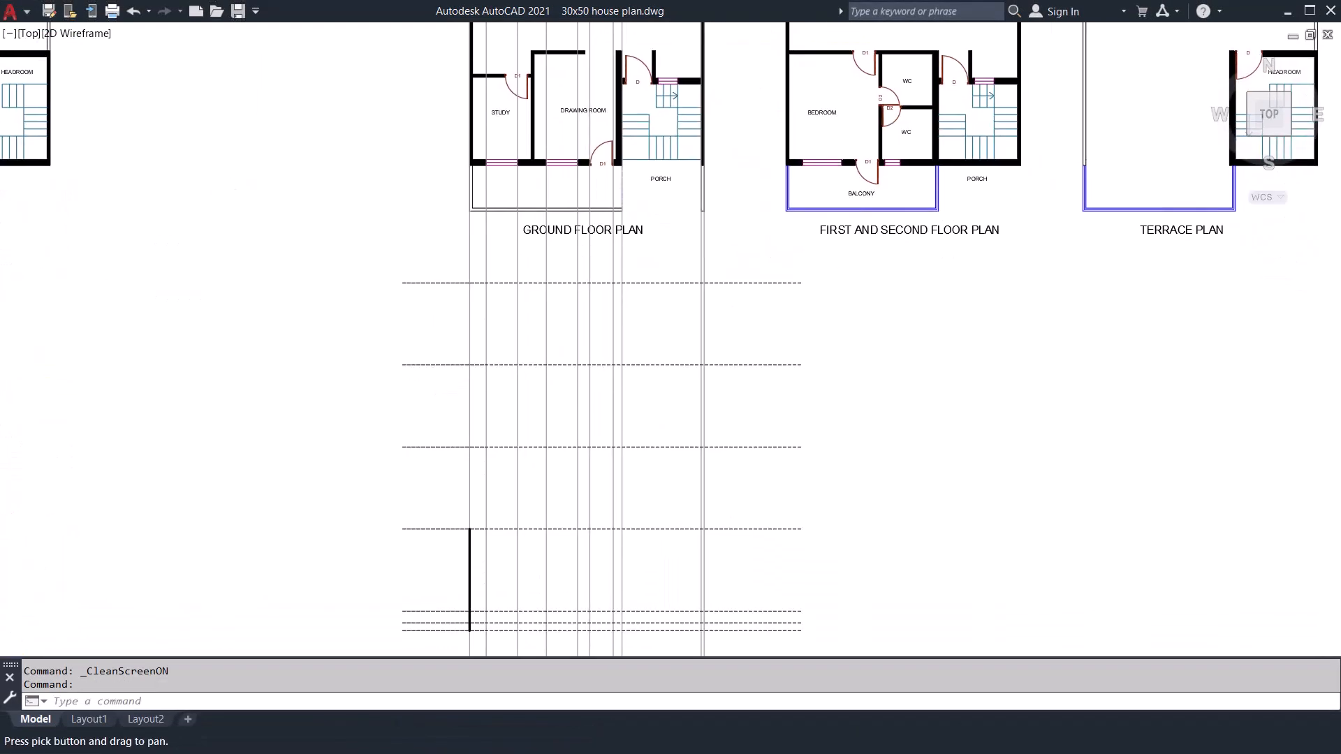
- Draw matching ground-floor wall lines on the construction line at the porch's inner side and on the rightmost one, between the lowest and fourth levels
{"action": "key", "text": "Return"}
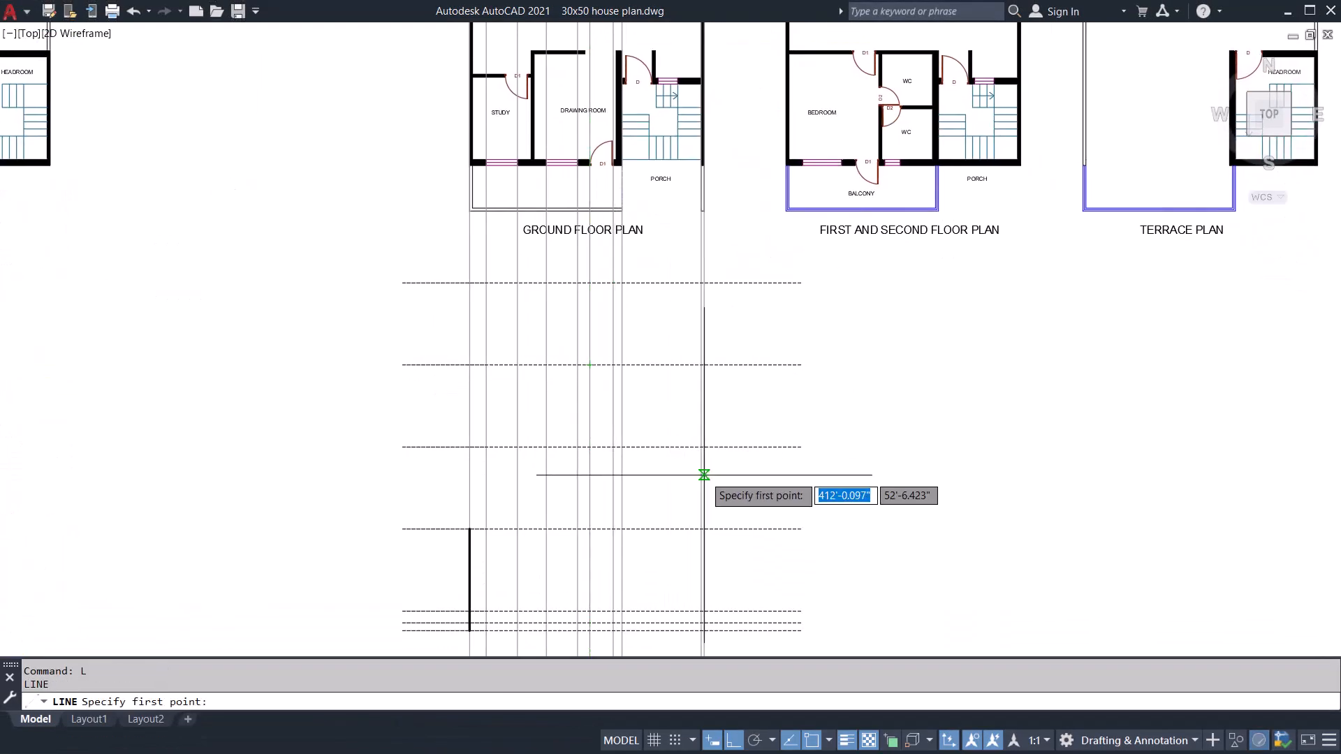
{"action": "left_click", "coordinate": [623, 630]}
{"action": "key", "text": "Escape"}
{"action": "key", "text": "Return"}
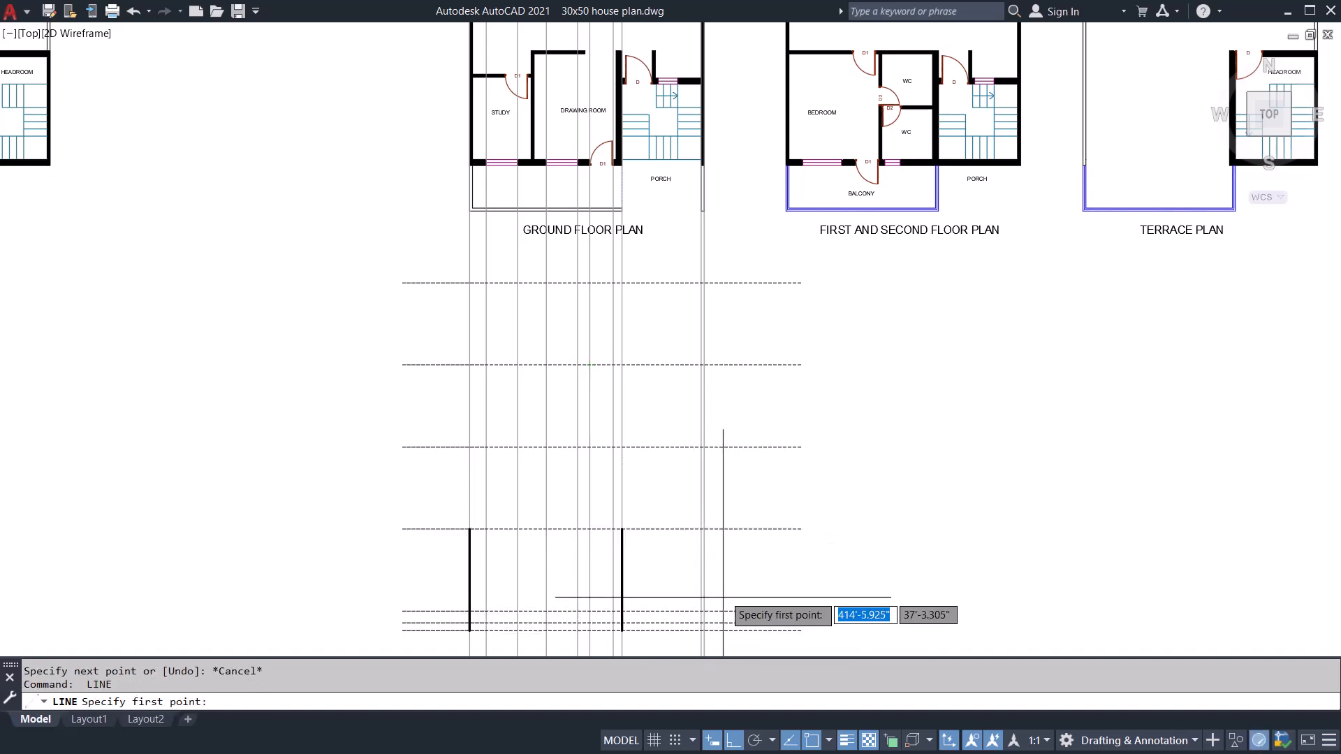
{"action": "scroll", "coordinate": [705, 628], "scroll_direction": "up", "scroll_amount": 4}
{"action": "left_click", "coordinate": [702, 634]}
{"action": "left_click", "coordinate": [701, 376]}
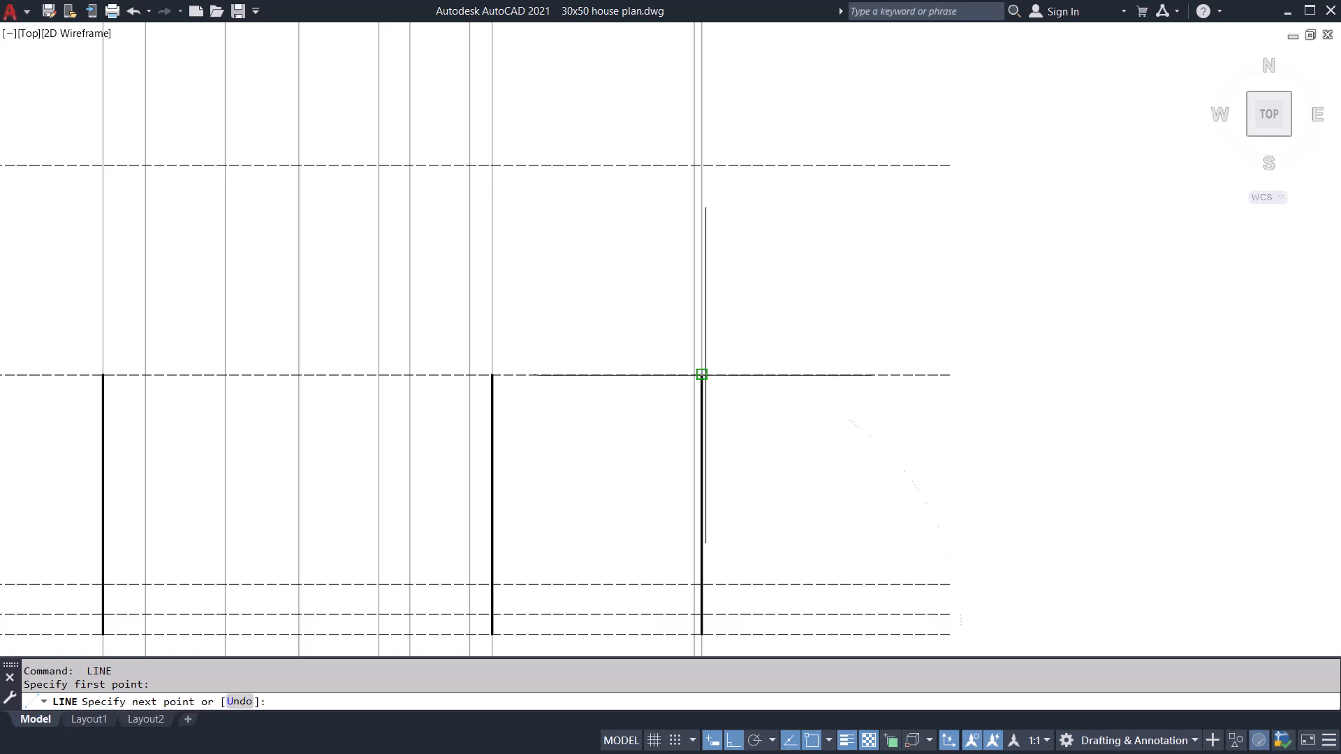
{"action": "key", "text": "Escape"}
{"action": "key", "text": "Escape"}
{"action": "scroll", "coordinate": [755, 442], "scroll_direction": "down", "scroll_amount": 4}
{"action": "key", "text": "Escape"}
- Offset the third level line from the bottom 2' upward as the window sill guide
{"action": "middle_click_drag", "start_coordinate": [697, 318], "coordinate": [712, 386]}
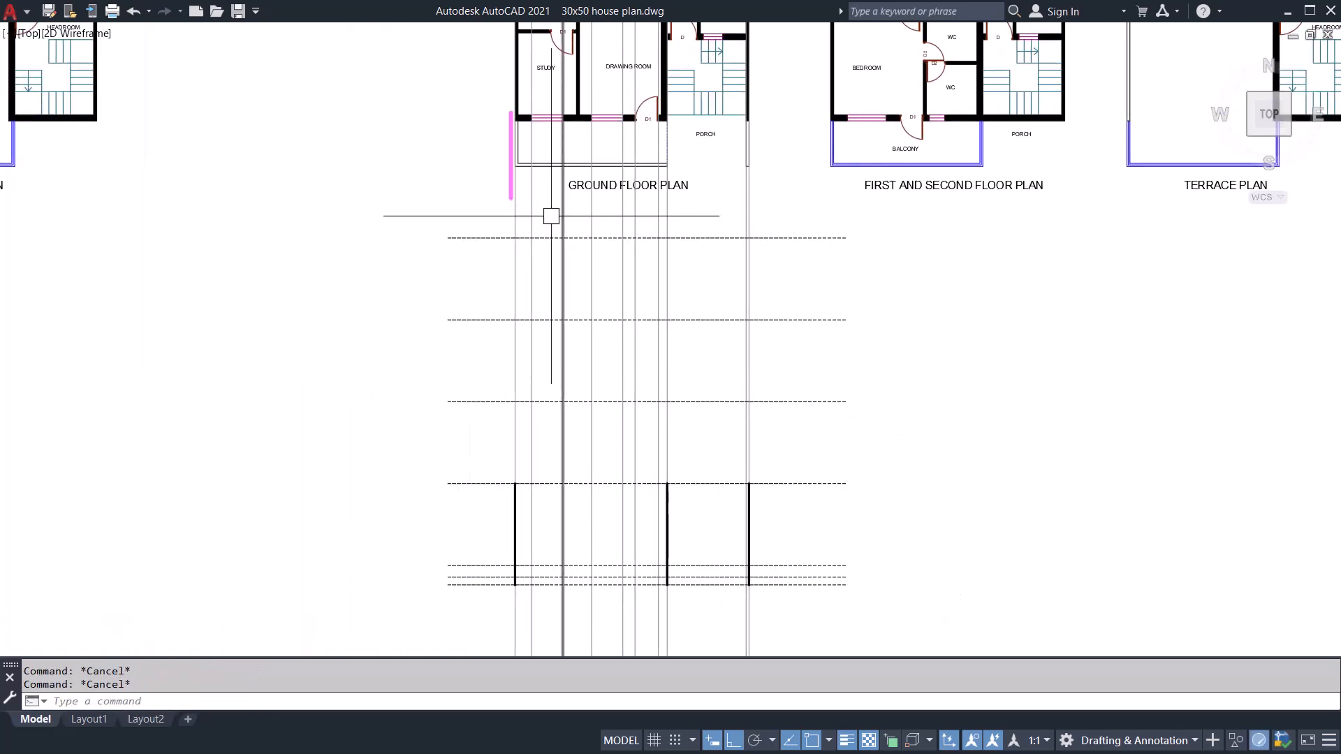
{"action": "scroll", "coordinate": [567, 580], "scroll_direction": "up", "scroll_amount": 2}
{"action": "scroll", "coordinate": [568, 580], "scroll_direction": "down", "scroll_amount": 4}
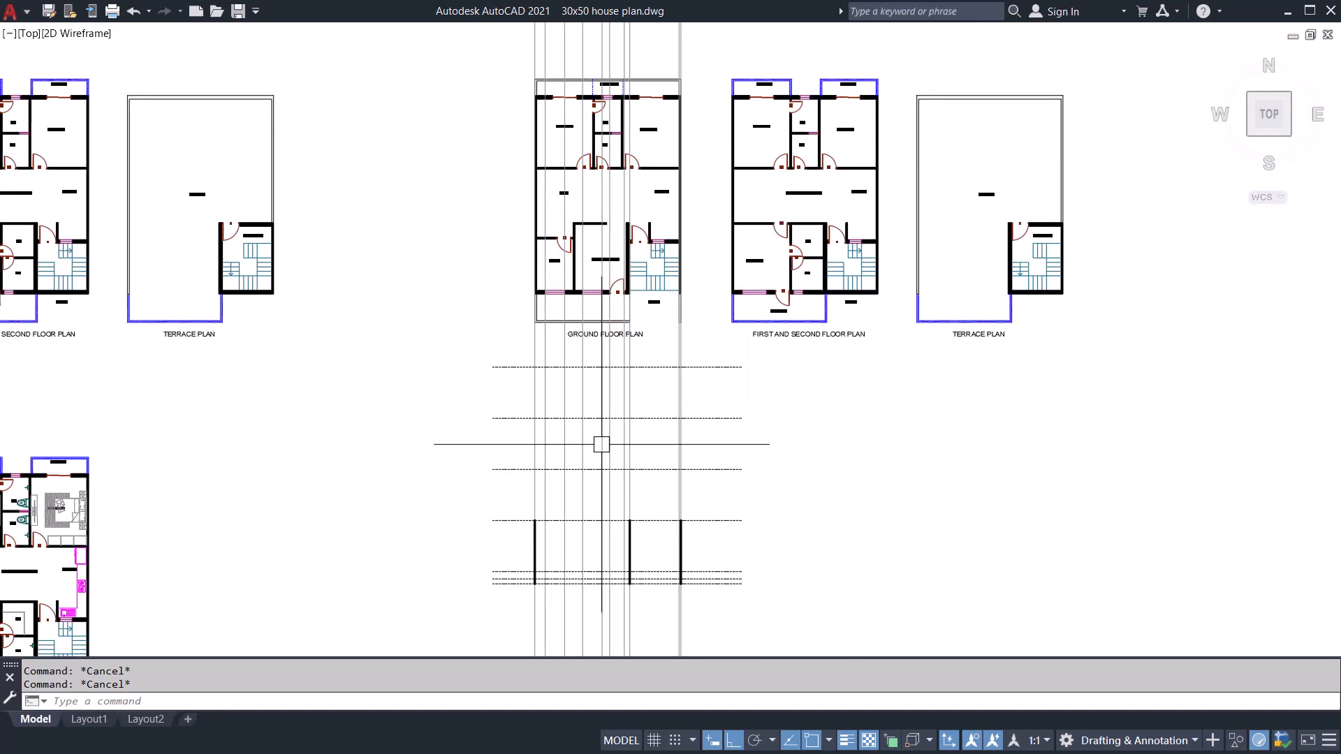
{"action": "scroll", "coordinate": [528, 367], "scroll_direction": "up", "scroll_amount": 4}
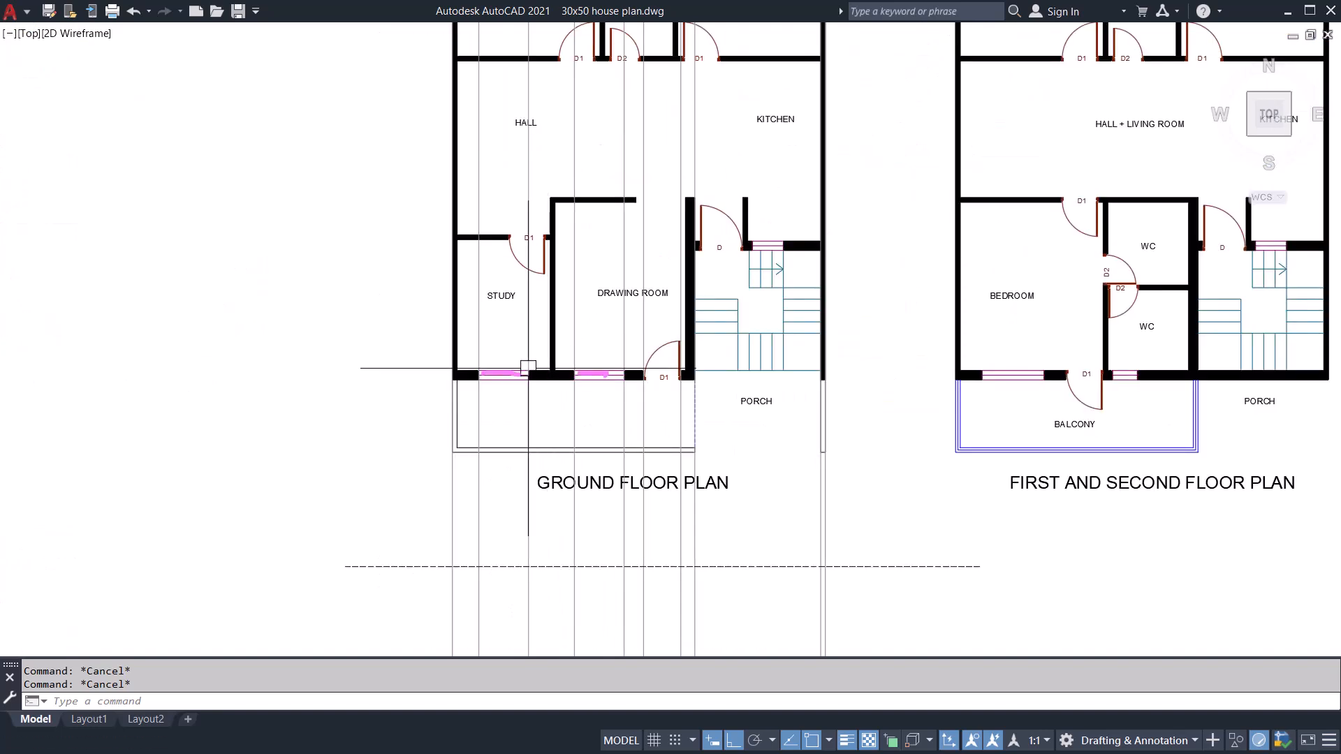
{"action": "mouse_move", "coordinate": [681, 650]}
{"action": "middle_mouse_down"}
{"action": "mouse_move", "coordinate": [685, 438]}
{"action": "mouse_move", "coordinate": [664, 413]}
{"action": "middle_mouse_up"}
{"action": "scroll", "coordinate": [671, 393], "scroll_direction": "down", "scroll_amount": 2}
{"action": "scroll", "coordinate": [656, 480], "scroll_direction": "up", "scroll_amount": 2}
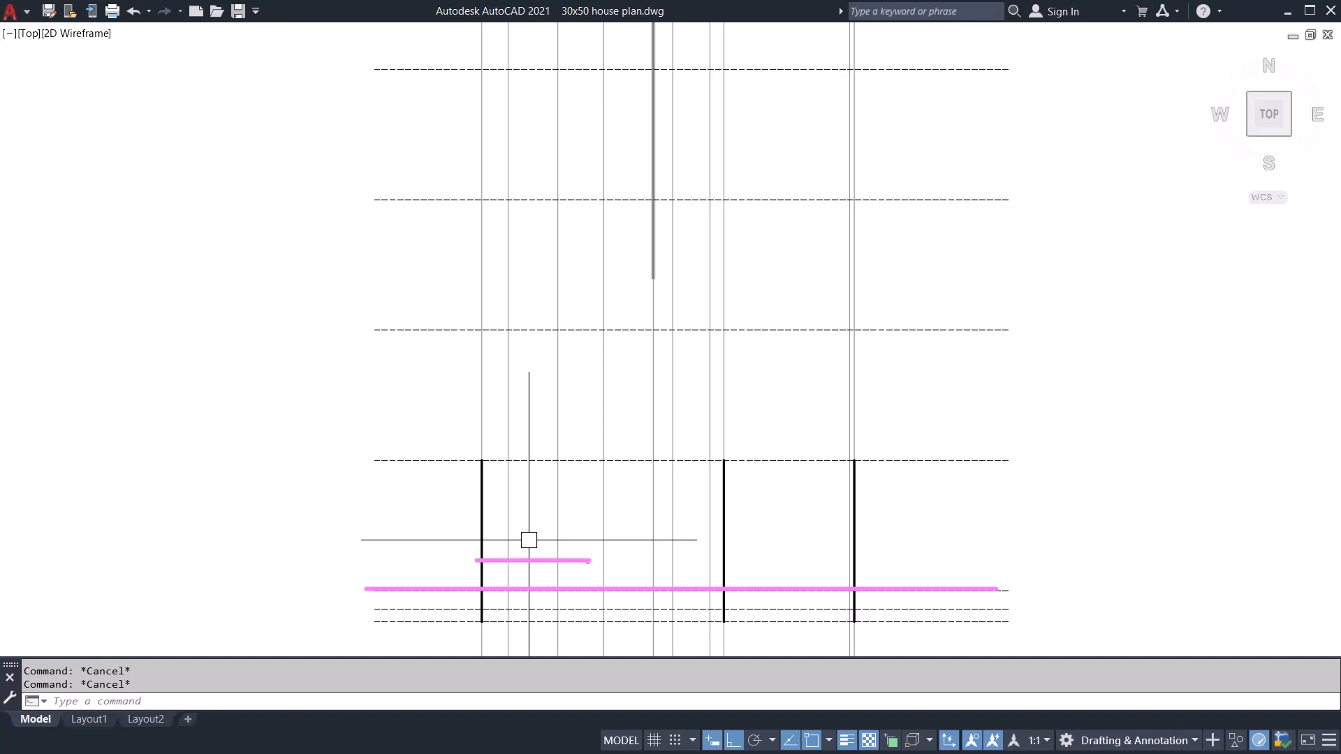
{"action": "type", "text": "o"}
{"action": "key", "text": "Return"}
{"action": "type", "text": "2'"}
{"action": "key", "text": "Return"}
{"action": "left_click", "coordinate": [437, 591]}
{"action": "left_click", "coordinate": [435, 501]}
{"action": "key", "text": "Escape"}
- Offset the sill guide line 5' upward as the head guide for windows and door
{"action": "key", "text": "Return"}
{"action": "type", "text": "5'"}
{"action": "key", "text": "Return"}
{"action": "left_click", "coordinate": [412, 565]}
{"action": "left_click", "coordinate": [395, 488]}
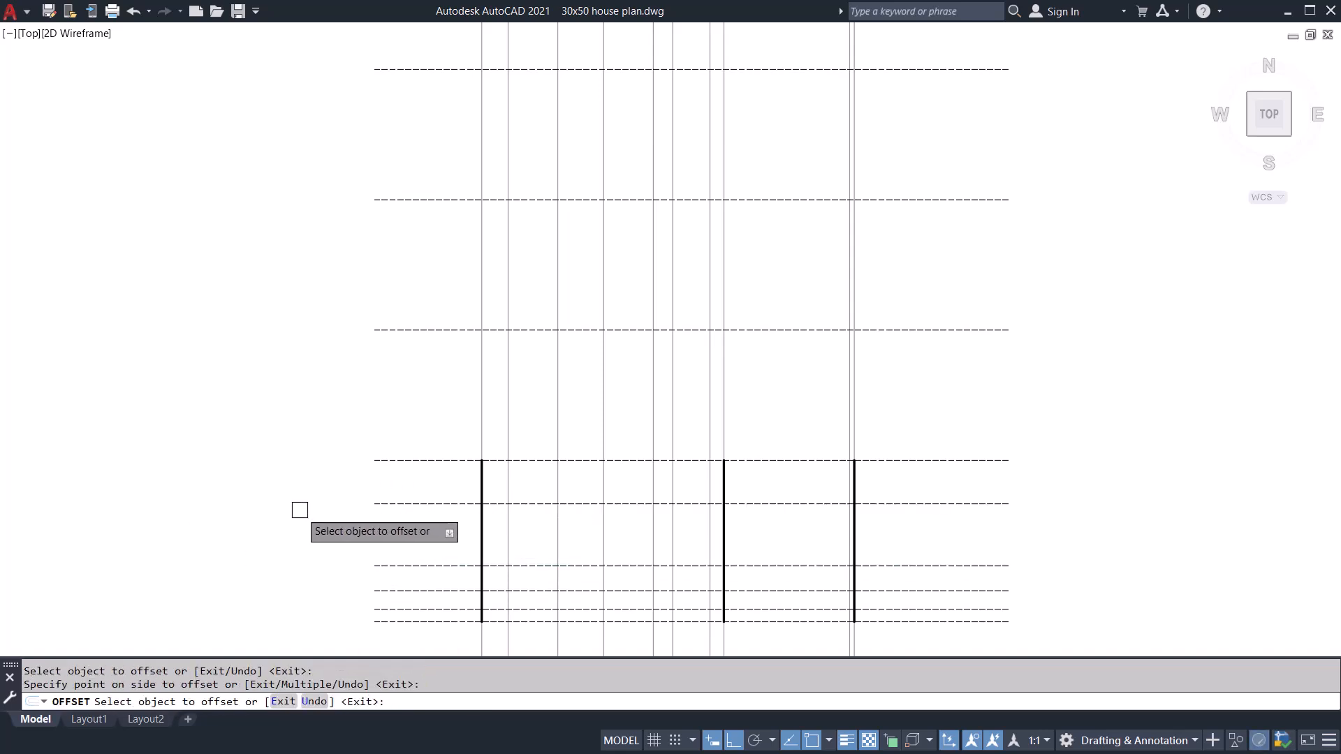
{"action": "key", "text": "Escape"}
- Draw the study window as a rectangle between the sill and head guides, within its two projected construction lines
{"action": "type", "text": "REC"}
{"action": "key", "text": "Return"}
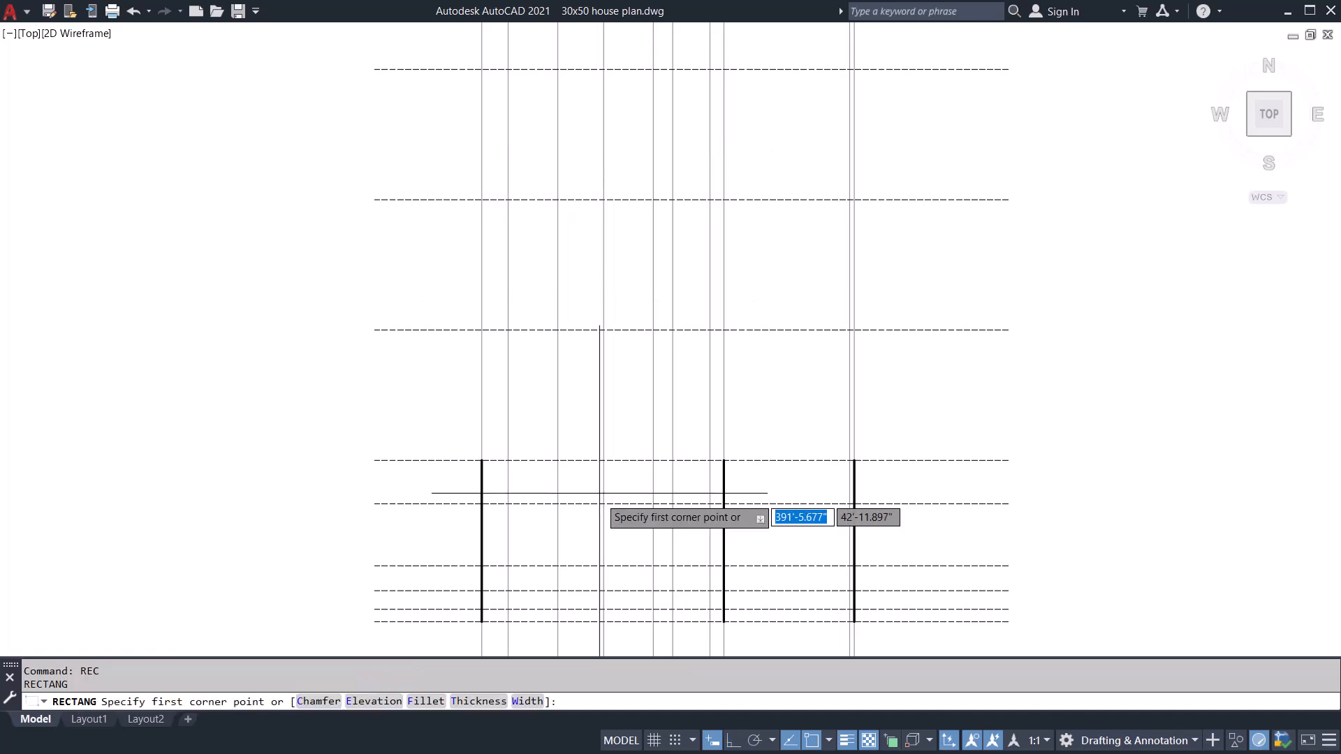
{"action": "scroll", "coordinate": [540, 559], "scroll_direction": "down", "scroll_amount": 3}
{"action": "scroll", "coordinate": [527, 551], "scroll_direction": "up", "scroll_amount": 3}
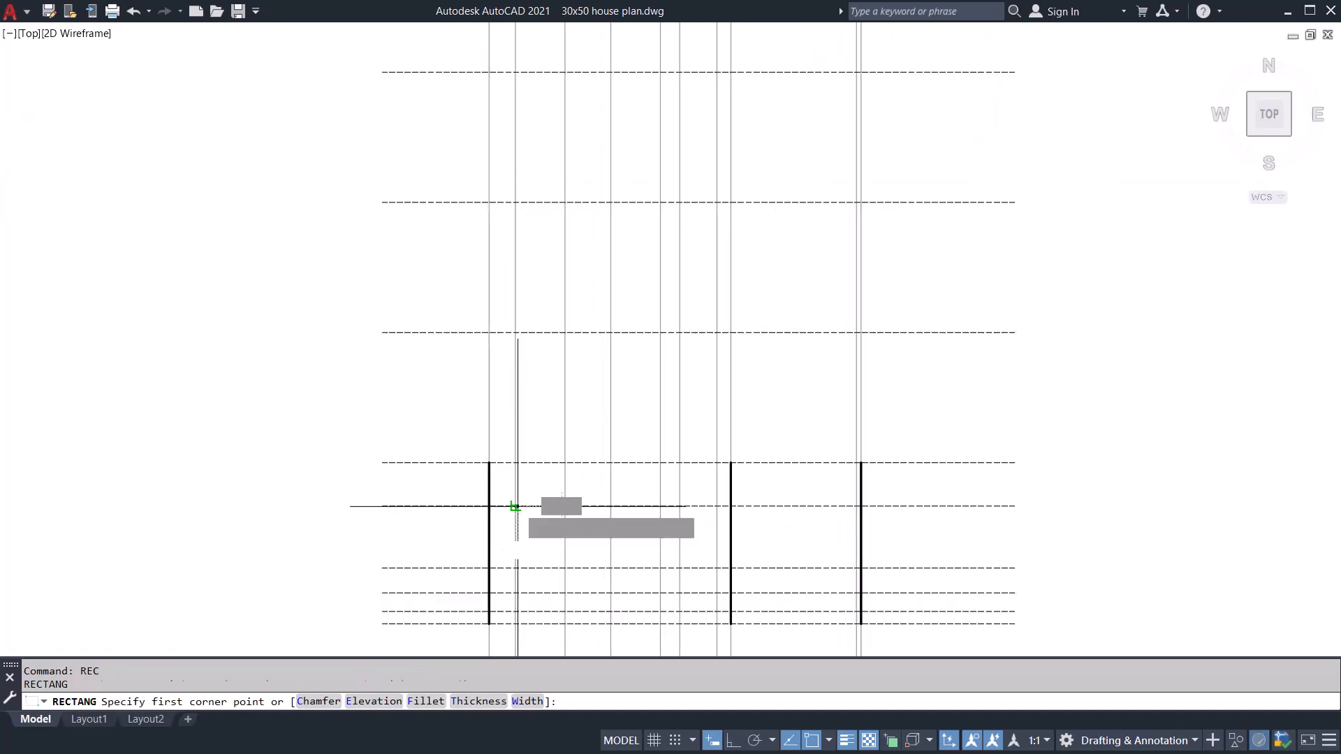
{"action": "left_click", "coordinate": [515, 505]}
{"action": "left_click", "coordinate": [565, 567]}
{"action": "key", "text": "Escape"}
- Draw the drawing room window as a rectangle between the sill and head guides, within its projected construction lines
{"action": "key", "text": "Return"}
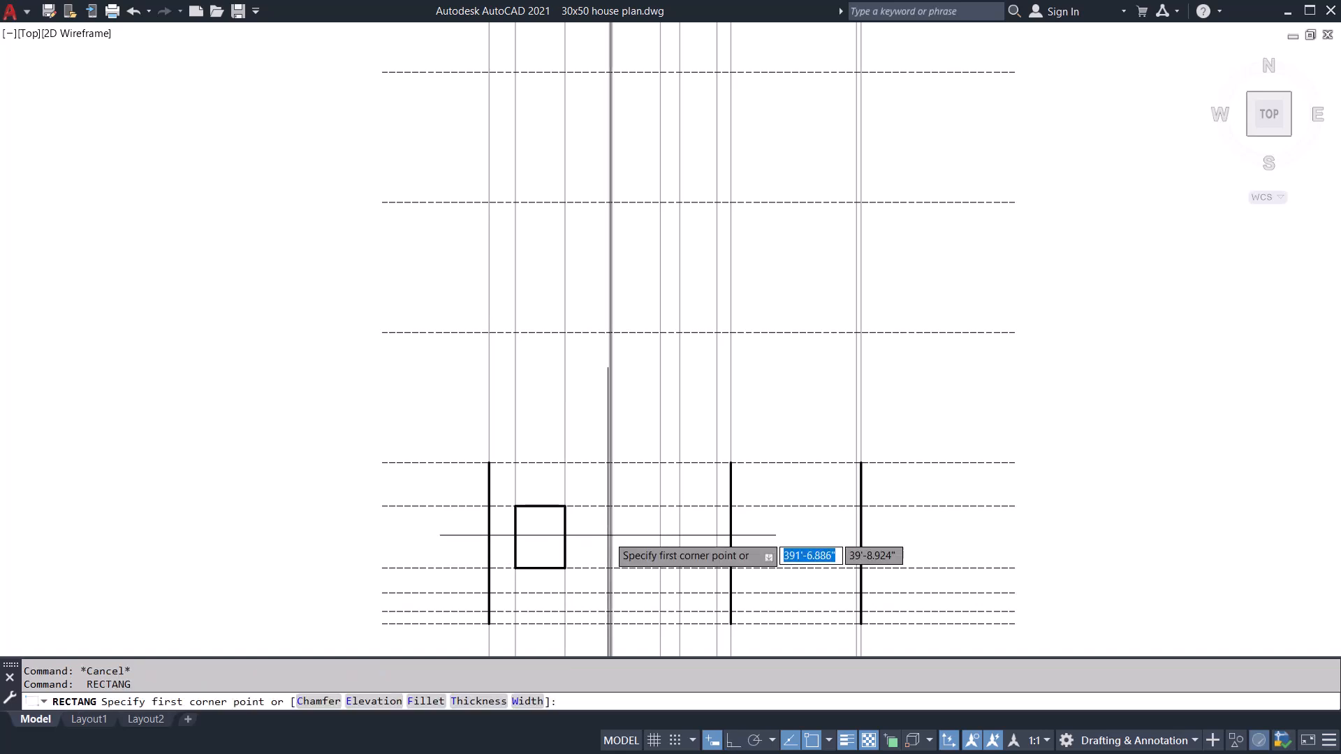
{"action": "left_click", "coordinate": [611, 505]}
{"action": "scroll", "coordinate": [640, 544], "scroll_direction": "down", "scroll_amount": 3}
{"action": "scroll", "coordinate": [640, 544], "scroll_direction": "up", "scroll_amount": 3}
{"action": "left_click", "coordinate": [661, 567]}
{"action": "key", "text": "Escape"}
{"action": "key", "text": "Escape"}
- Draw the drawing room door as a rectangle from the third level line up to the head guide, between its construction lines
{"action": "middle_click_drag", "start_coordinate": [742, 597], "coordinate": [732, 552]}
{"action": "type", "text": "REC"}
{"action": "key", "text": "Return"}
{"action": "scroll", "coordinate": [695, 564], "scroll_direction": "up", "scroll_amount": 2}
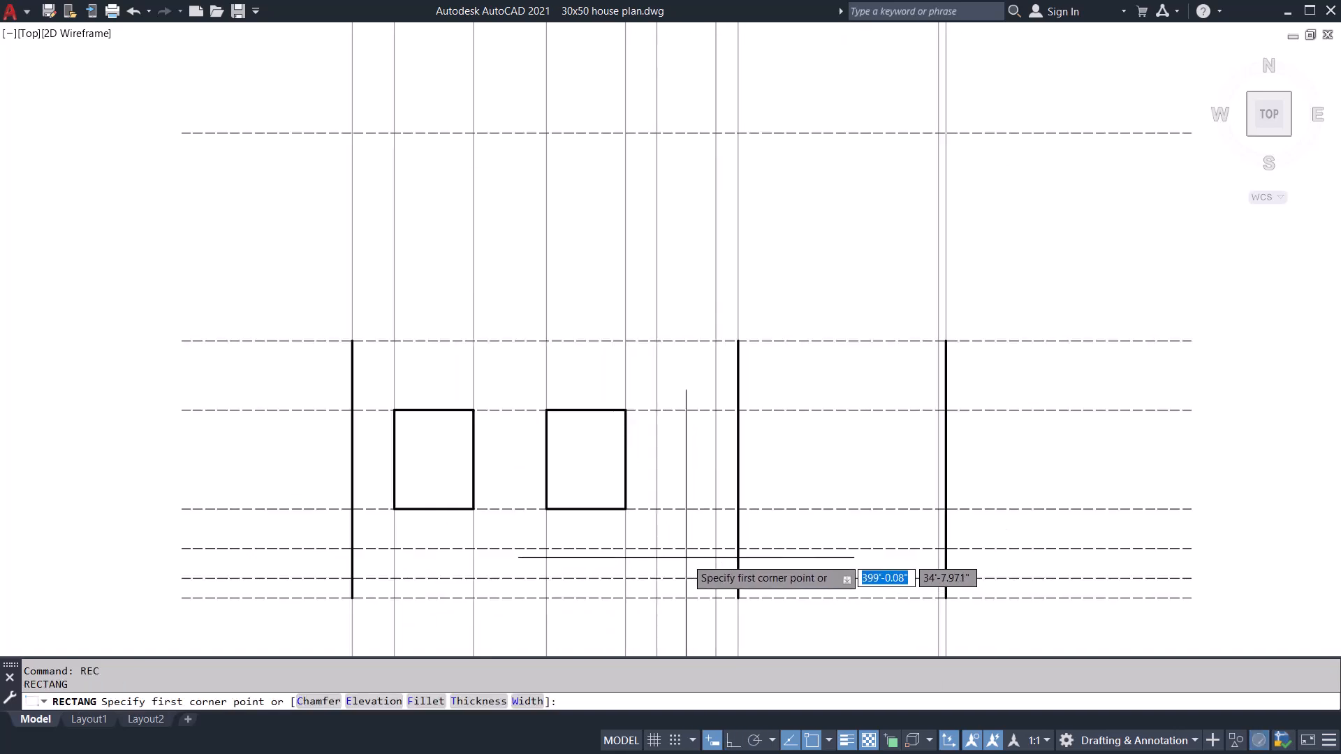
{"action": "left_click", "coordinate": [657, 549]}
{"action": "left_click", "coordinate": [716, 410]}
{"action": "key", "text": "Escape"}
{"action": "key", "text": "Escape"}
- Erase the two sill and head guide lines
{"action": "left_click", "coordinate": [277, 392]}
{"action": "left_click", "coordinate": [229, 515]}
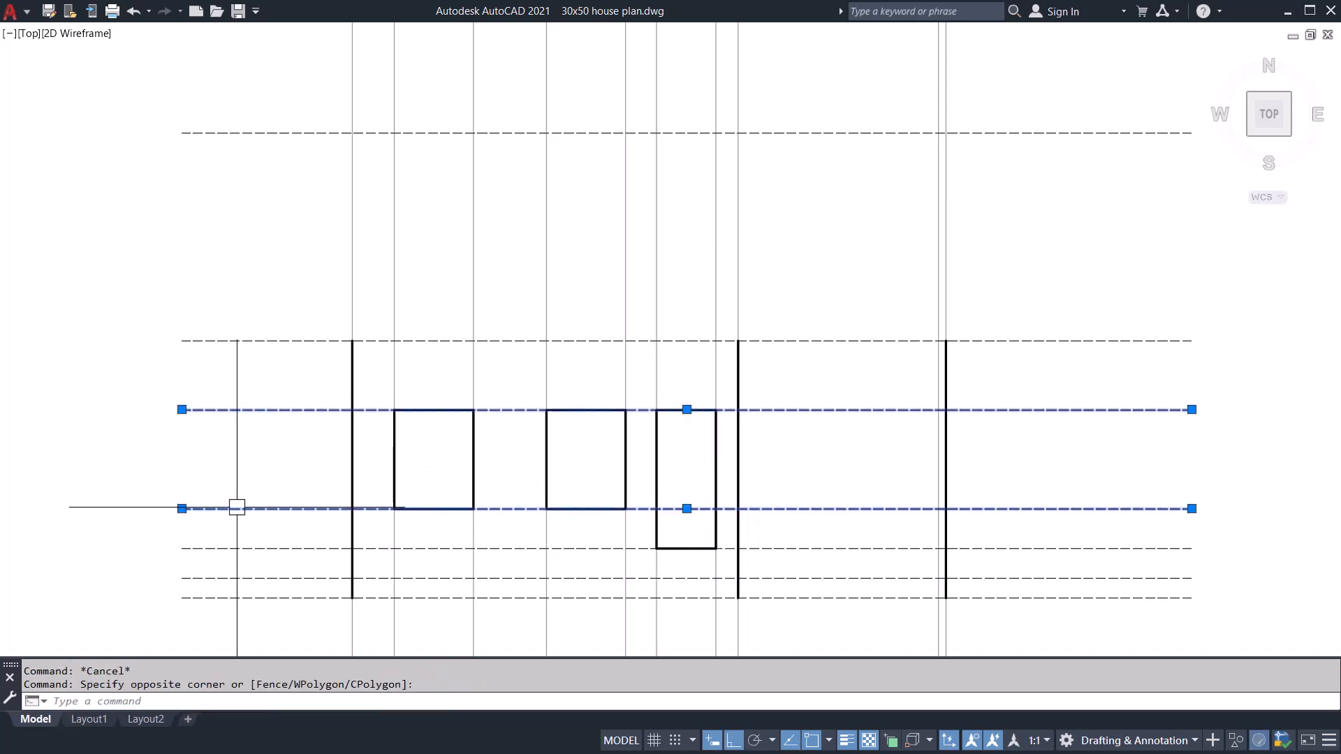
{"action": "key", "text": "Delete"}
- Explode the door rectangle and delete its bottom edge
{"action": "scroll", "coordinate": [642, 464], "scroll_direction": "down", "scroll_amount": 2}
{"action": "middle_click_drag", "start_coordinate": [755, 347], "coordinate": [739, 425]}
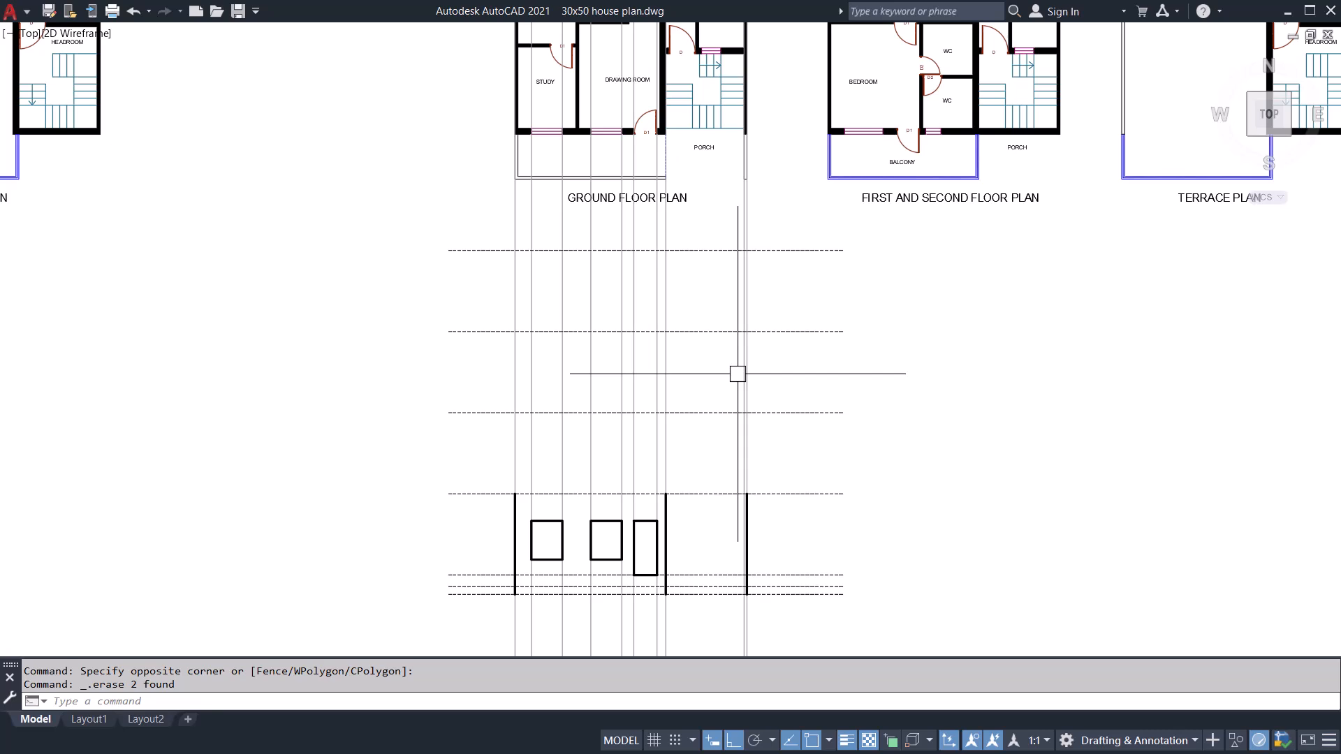
{"action": "scroll", "coordinate": [636, 552], "scroll_direction": "up", "scroll_amount": 4}
{"action": "left_click", "coordinate": [635, 529]}
{"action": "middle_click_drag", "start_coordinate": [651, 503], "coordinate": [663, 452]}
{"action": "type", "text": "x"}
{"action": "key", "text": "Return"}
{"action": "key", "text": "Delete"}
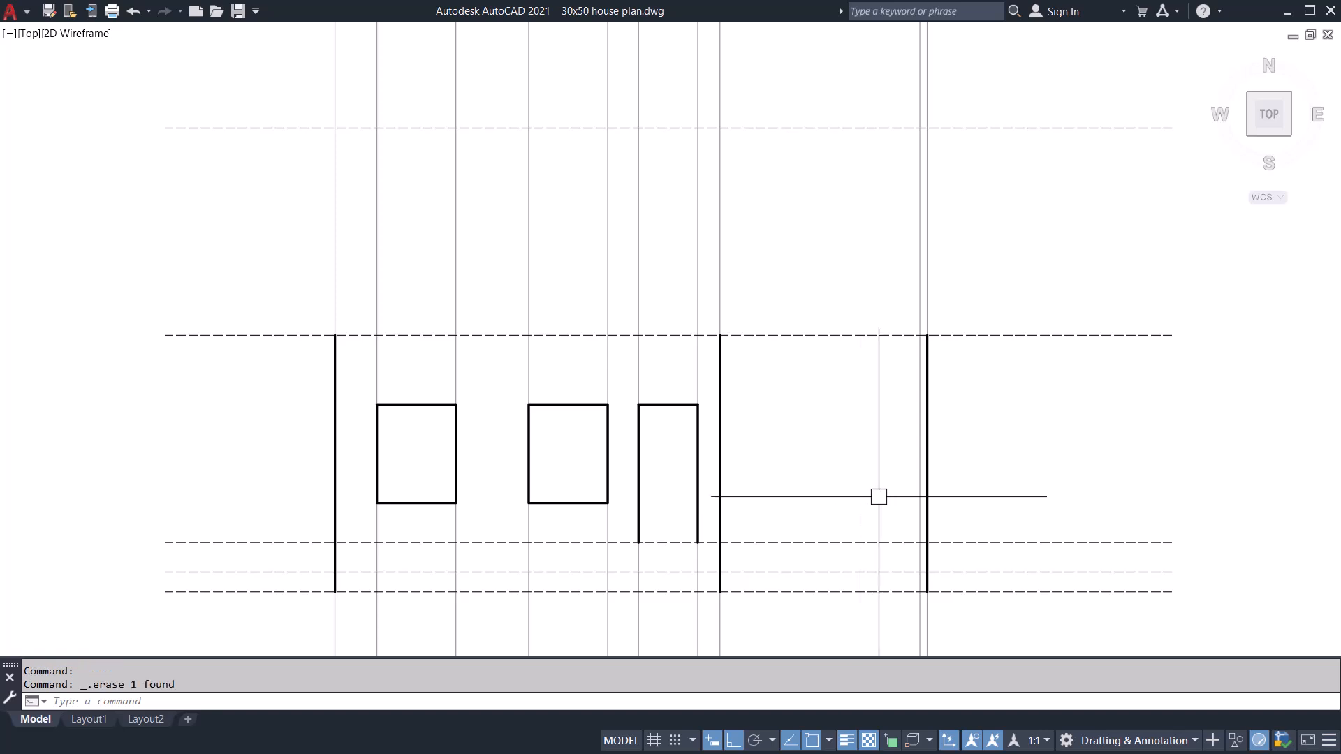
{"action": "scroll", "coordinate": [684, 477], "scroll_direction": "down", "scroll_amount": 2}
{"action": "key", "text": "Escape"}
{"action": "key", "text": "Escape"}
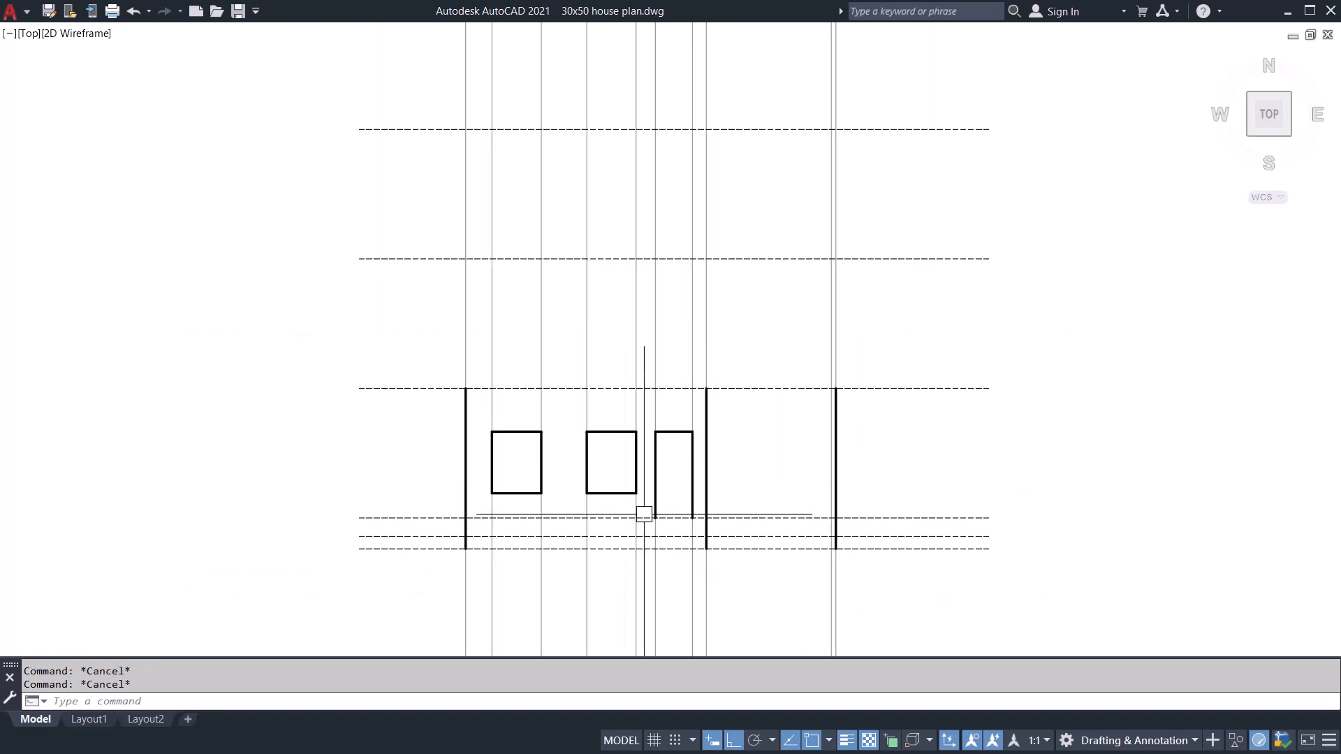
- Offset the lowest level line 7' upward as the guide for the top of the front boundary wall
{"action": "scroll", "coordinate": [580, 551], "scroll_direction": "up", "scroll_amount": 2}
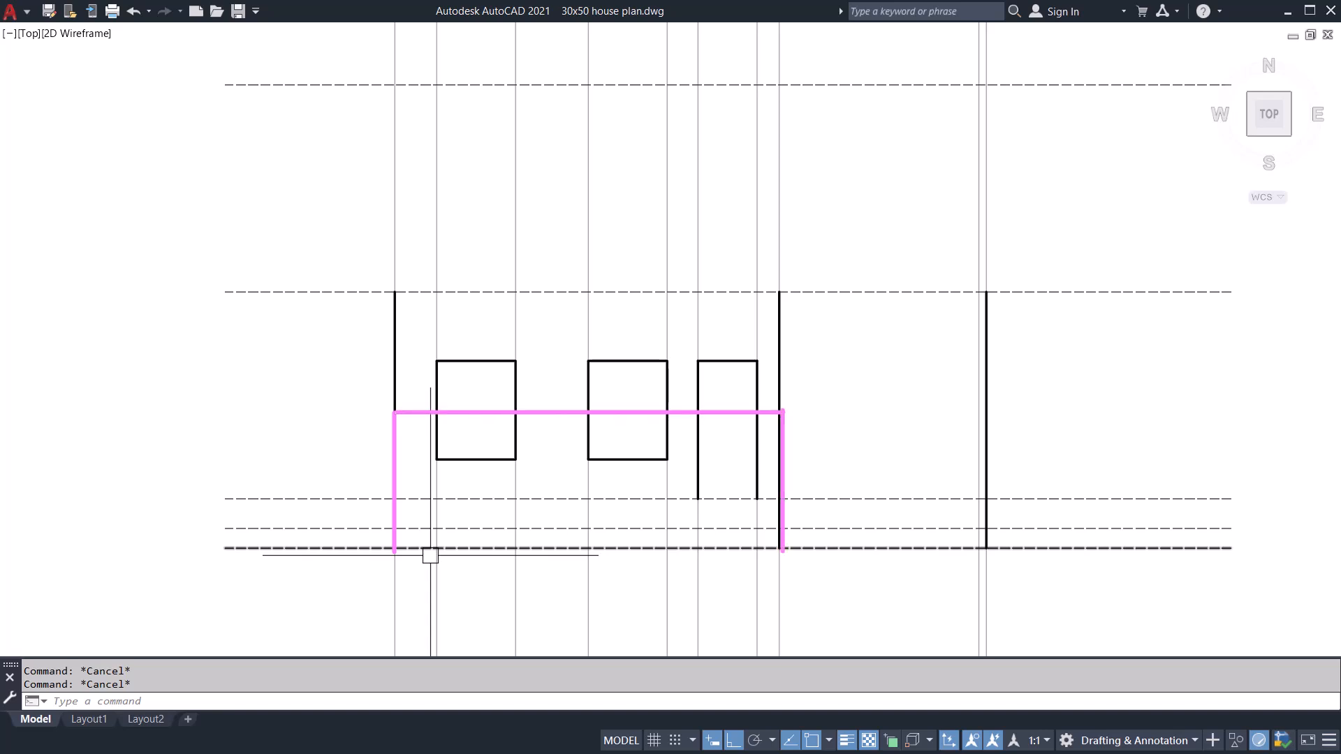
{"action": "scroll", "coordinate": [455, 558], "scroll_direction": "up", "scroll_amount": 2}
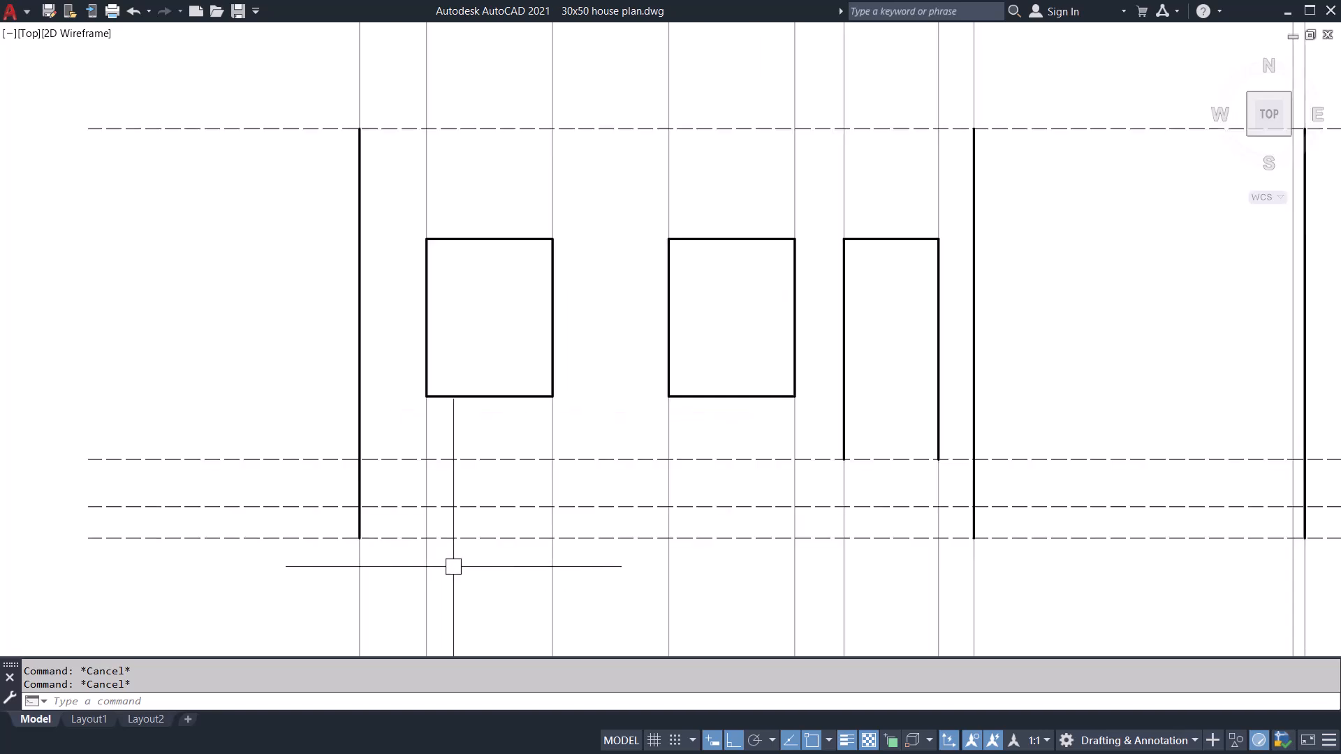
{"action": "type", "text": "o"}
{"action": "key", "text": "Return"}
{"action": "type", "text": "7'"}
{"action": "key", "text": "Return"}
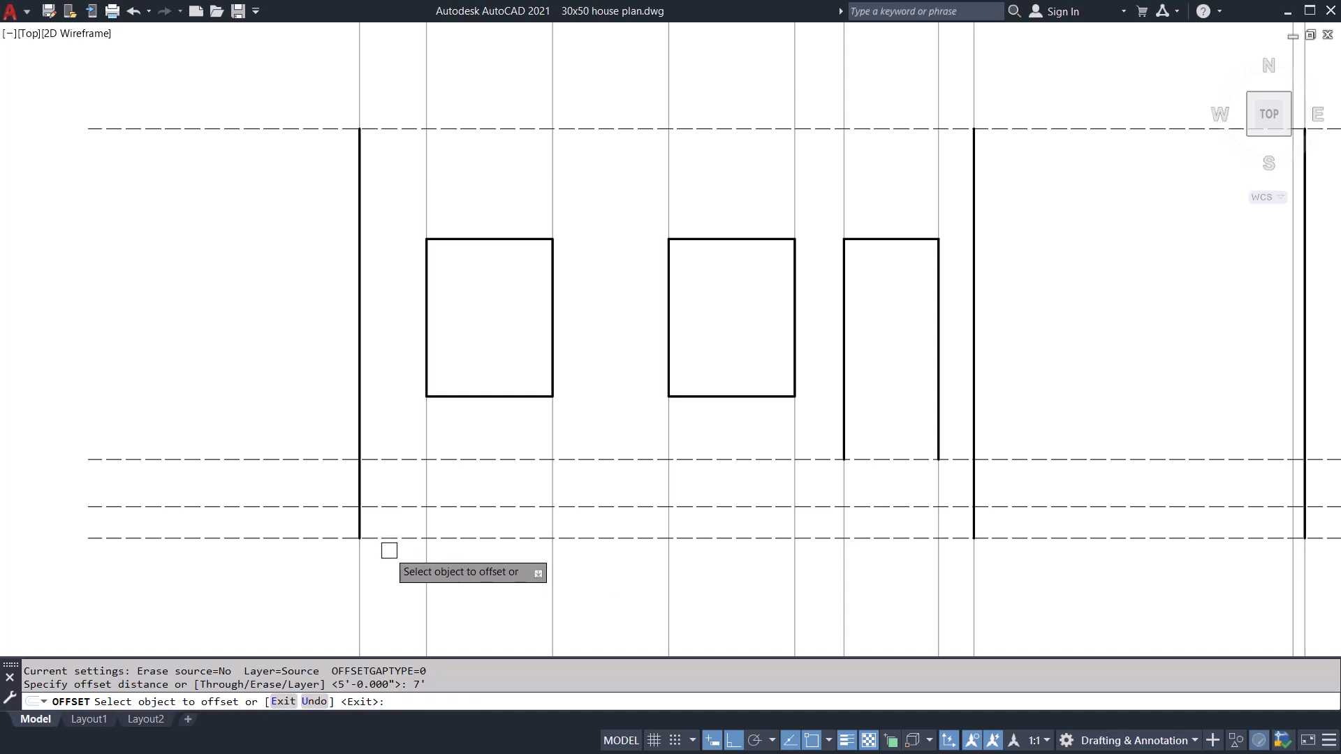
{"action": "left_click", "coordinate": [392, 538]}
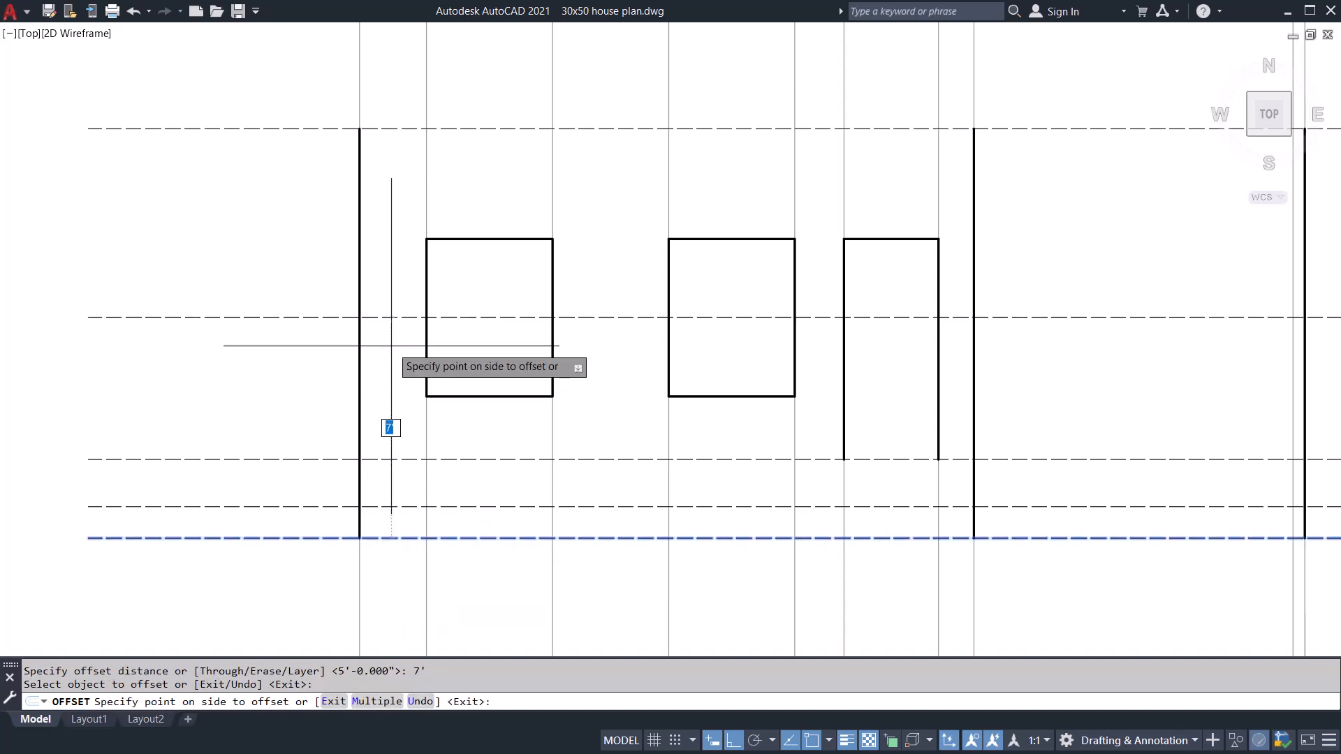
{"action": "left_click", "coordinate": [392, 346]}
{"action": "key", "text": "Escape"}
{"action": "key", "text": "Escape"}
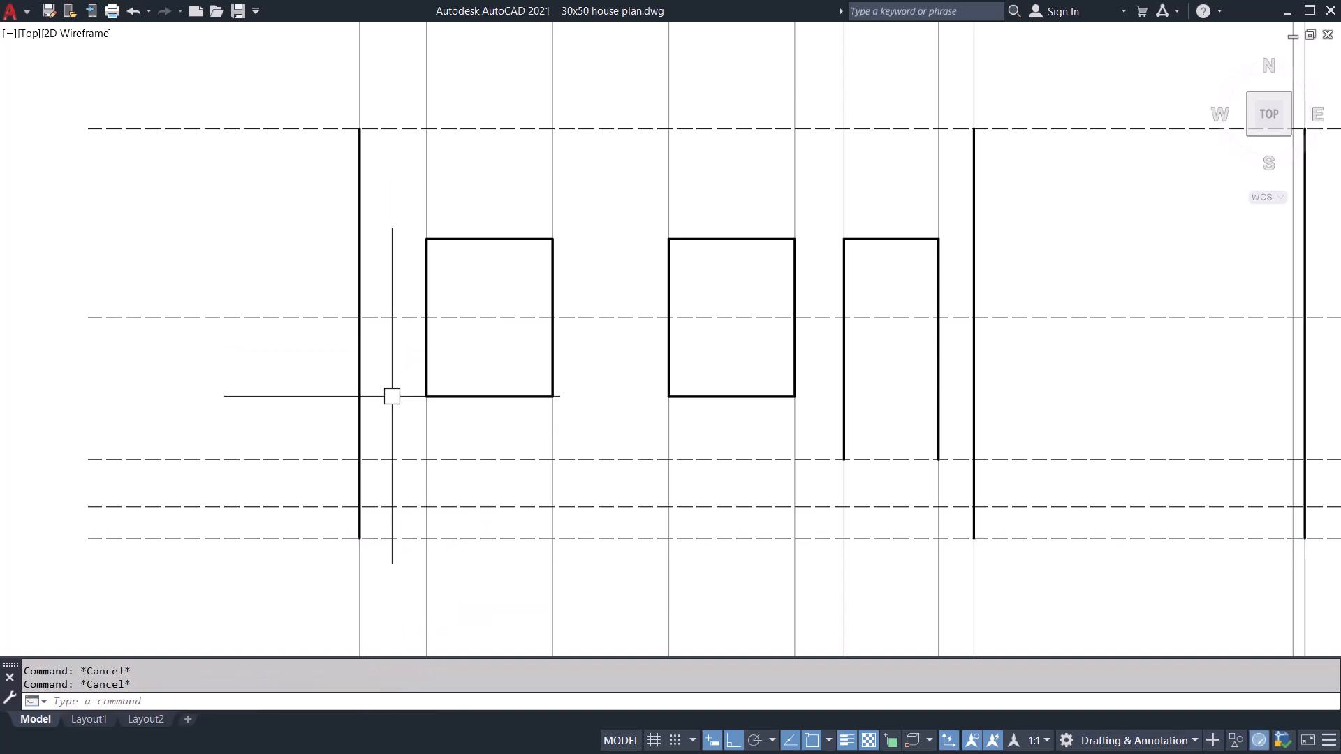
- Draw the front boundary wall's top line along the 7' guide, from the house's outer wall line to the wall line beside the porch
{"action": "type", "text": "l"}
{"action": "key", "text": "Return"}
{"action": "left_click", "coordinate": [360, 317]}
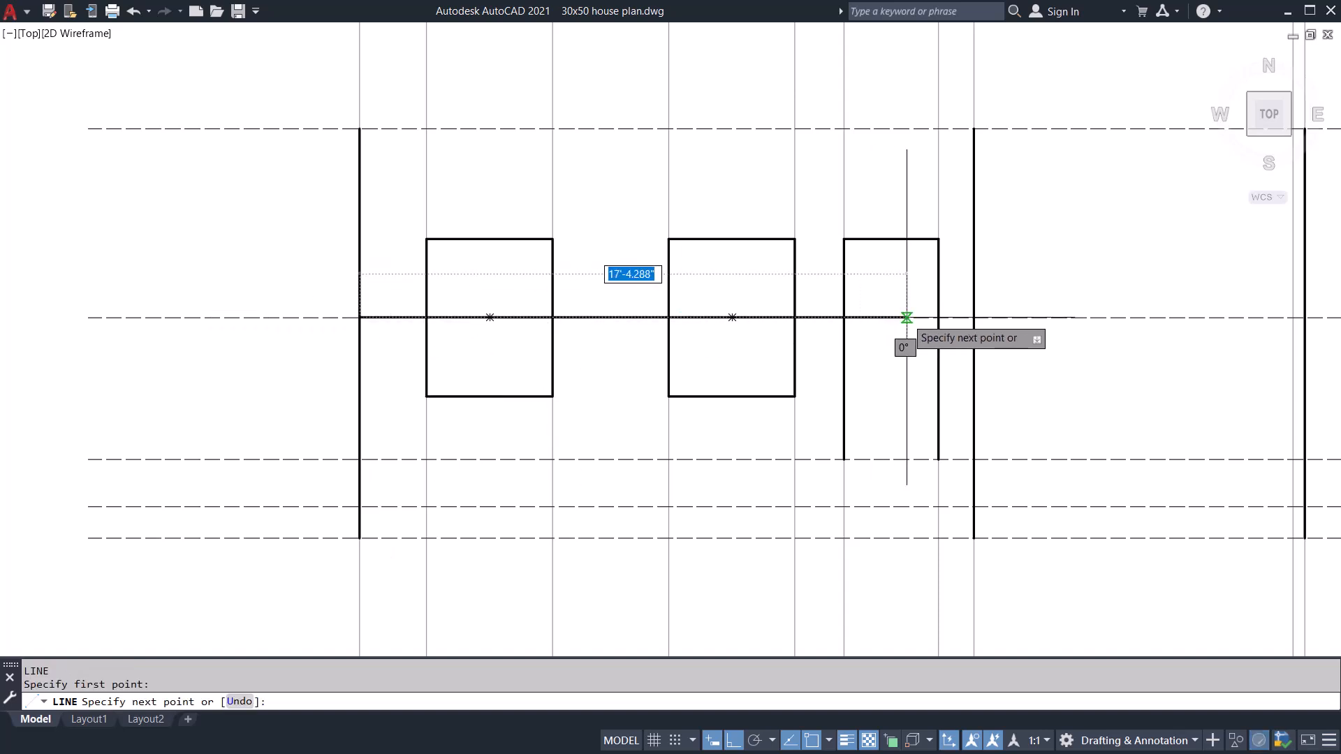
{"action": "left_click", "coordinate": [973, 318]}
{"action": "key", "text": "Escape"}
{"action": "key", "text": "Escape"}
{"action": "key", "text": "Escape"}
- Erase the dashed guide line behind the boundary wall's top edge
{"action": "left_click", "coordinate": [291, 291]}
{"action": "left_click", "coordinate": [252, 347]}
{"action": "key", "text": "Delete"}
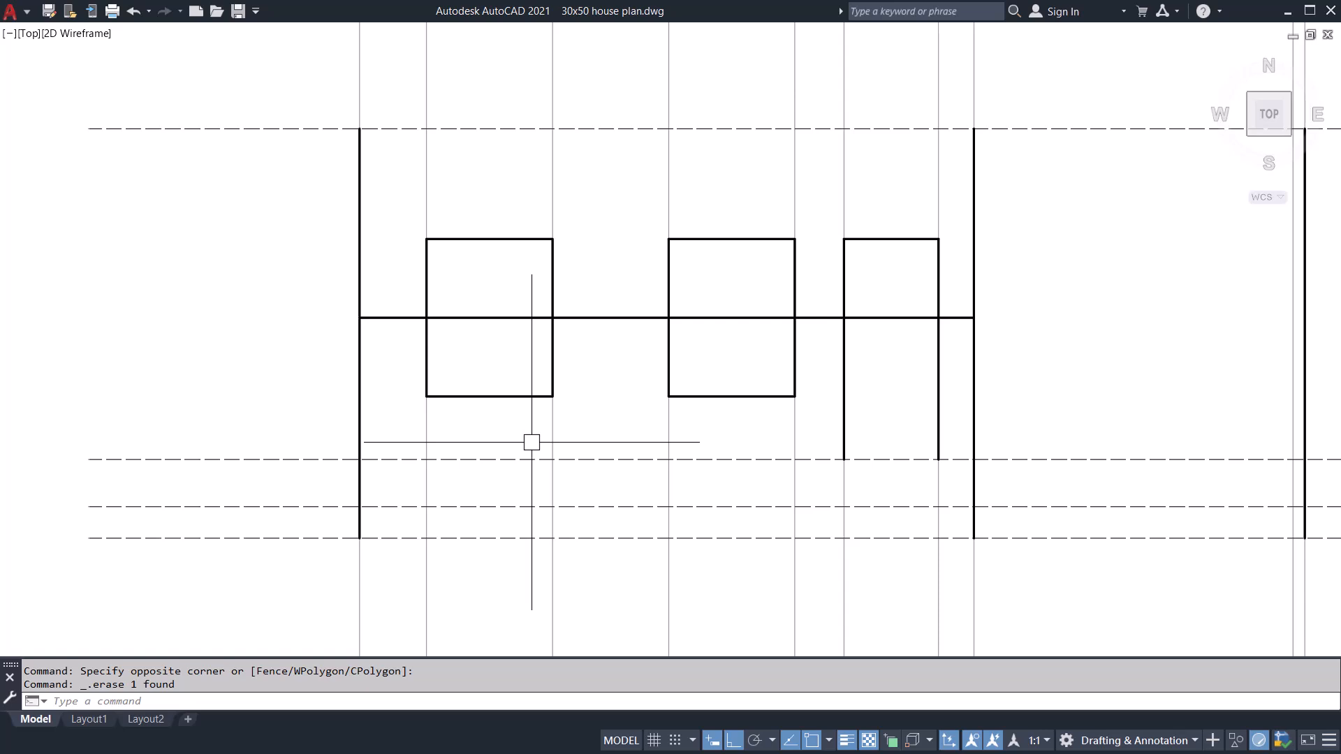
- Turn off the layer of the vertical construction lines
{"action": "scroll", "coordinate": [531, 442], "scroll_direction": "down", "scroll_amount": 2}
{"action": "middle_click_drag", "start_coordinate": [620, 323], "coordinate": [608, 398]}
{"action": "key", "text": "ctrl+0"}
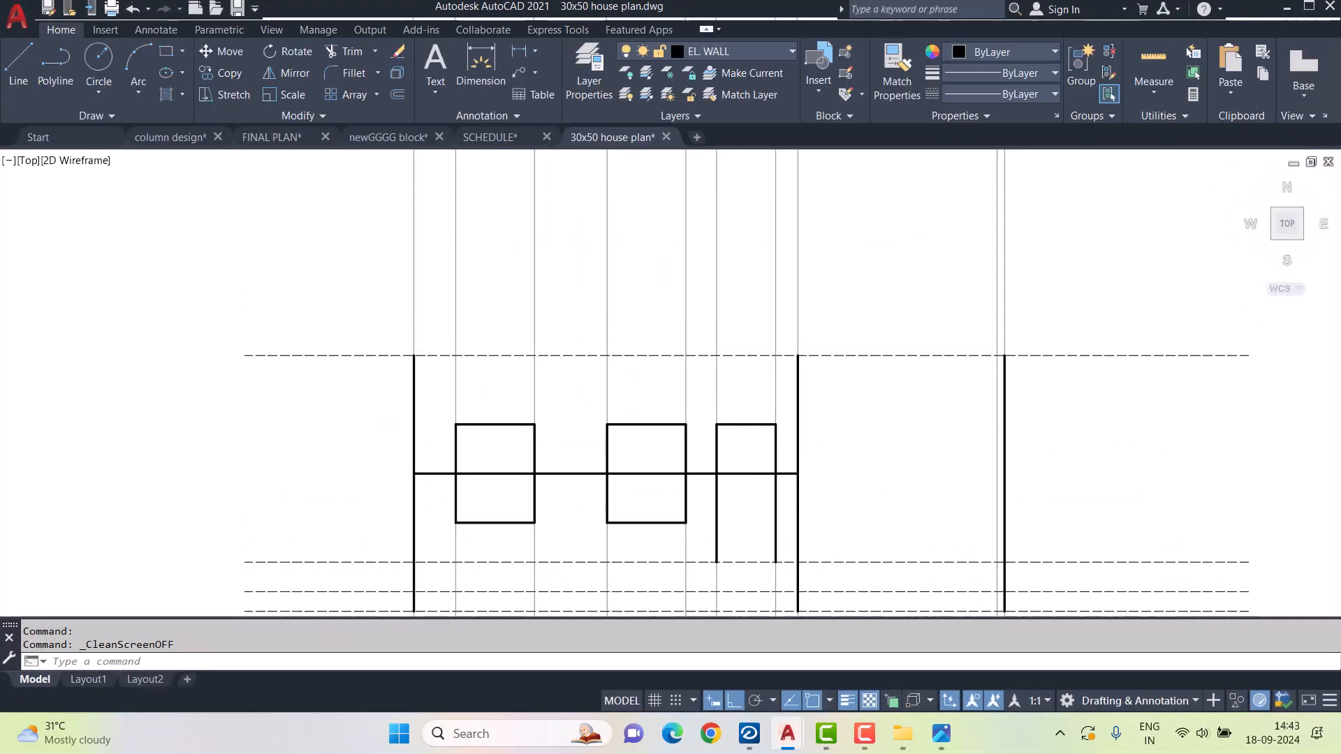
{"action": "left_click", "coordinate": [626, 73]}
{"action": "left_click", "coordinate": [454, 387]}
{"action": "key", "text": "Escape"}
- Trim the windows and door at the boundary wall's top line and delete their remaining pieces below it
{"action": "middle_click_drag", "start_coordinate": [538, 465], "coordinate": [527, 395]}
{"action": "type", "text": "tr"}
{"action": "key", "text": "Return"}
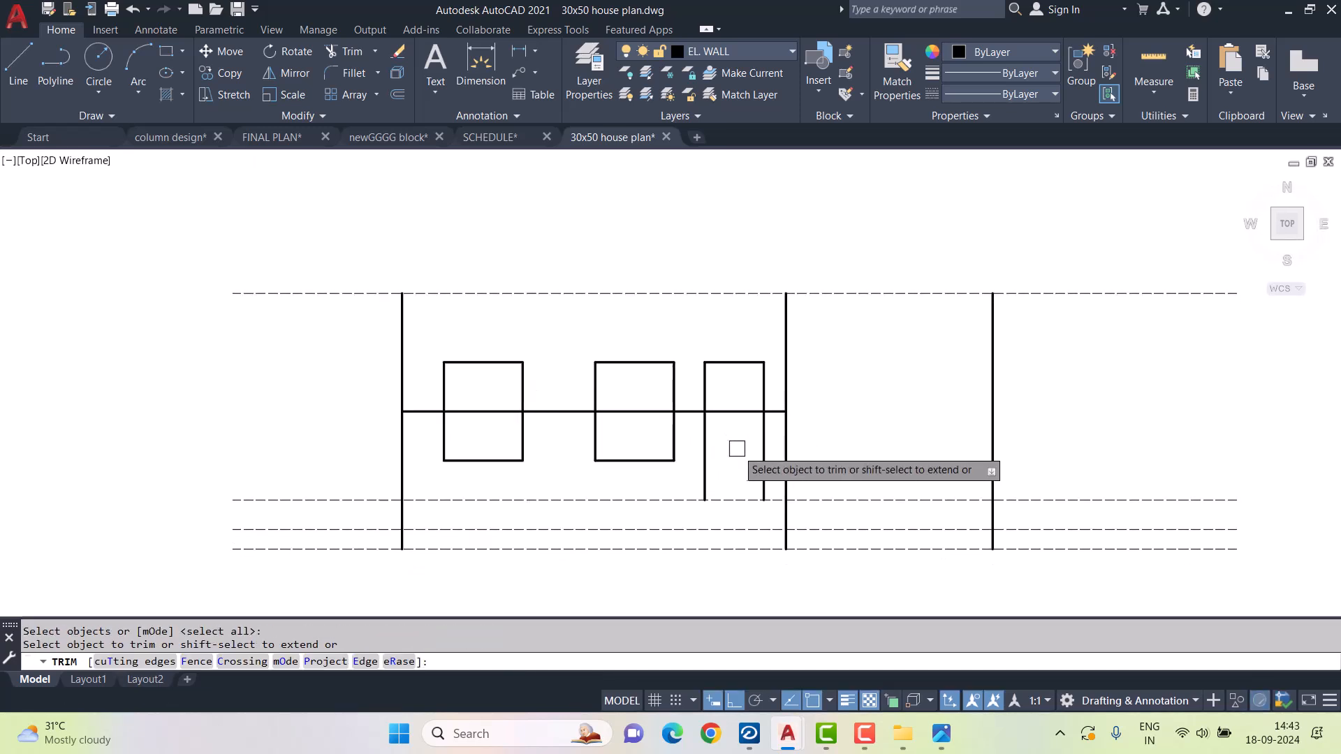
{"action": "scroll", "coordinate": [740, 450], "scroll_direction": "up", "scroll_amount": 2}
{"action": "left_click", "coordinate": [794, 413]}
{"action": "left_click", "coordinate": [254, 437]}
{"action": "key", "text": "Escape"}
{"action": "left_click", "coordinate": [254, 438]}
{"action": "left_click", "coordinate": [700, 502]}
{"action": "key", "text": "Delete"}
{"action": "scroll", "coordinate": [587, 486], "scroll_direction": "down", "scroll_amount": 2}
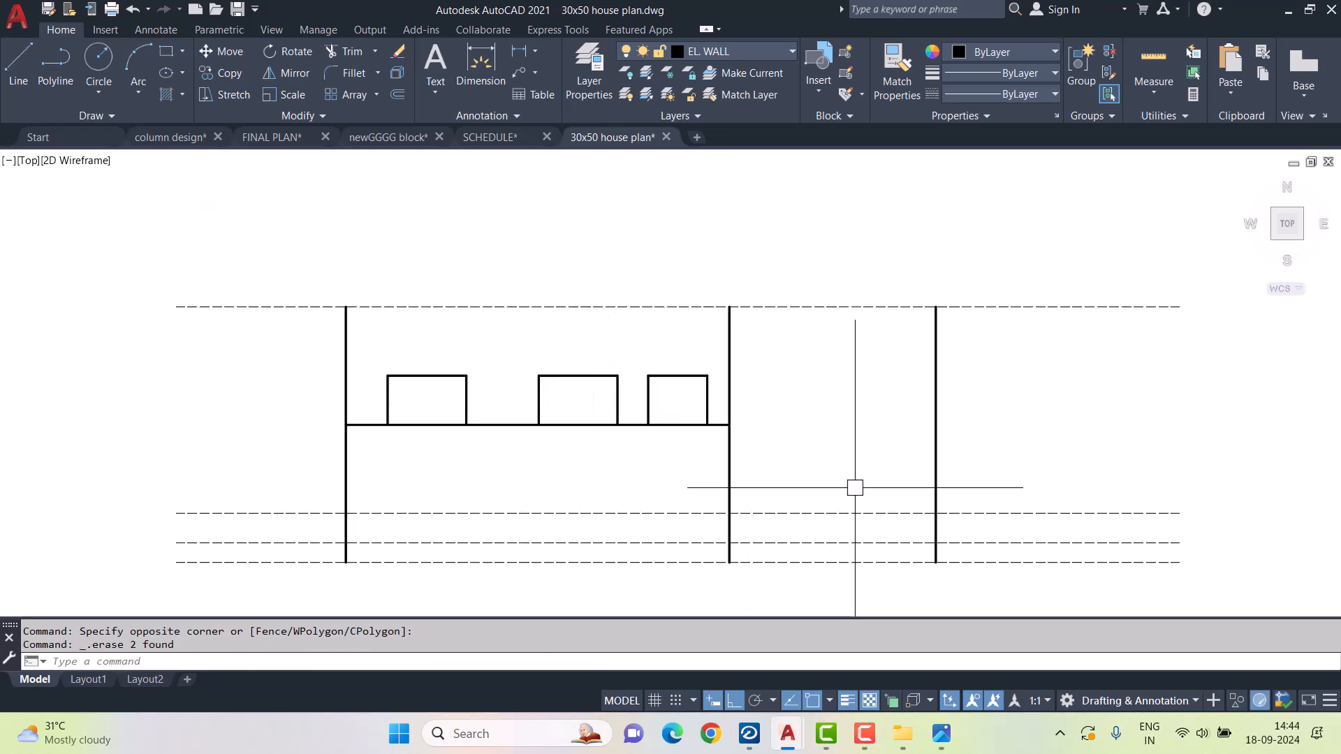
- Examine the facade in the elevation.png reference rendering and compare it with the drafted ground-floor elevation
{"action": "scroll", "coordinate": [765, 479], "scroll_direction": "down", "scroll_amount": 2}
{"action": "mouse_move", "coordinate": [829, 419]}
{"action": "middle_mouse_down"}
{"action": "mouse_move", "coordinate": [725, 477]}
{"action": "mouse_move", "coordinate": [755, 416]}
{"action": "middle_mouse_up"}
{"action": "scroll", "coordinate": [614, 496], "scroll_direction": "up", "scroll_amount": 1}
{"action": "scroll", "coordinate": [615, 497], "scroll_direction": "down", "scroll_amount": 2}
{"action": "middle_click_drag", "start_coordinate": [653, 365], "coordinate": [639, 536]}
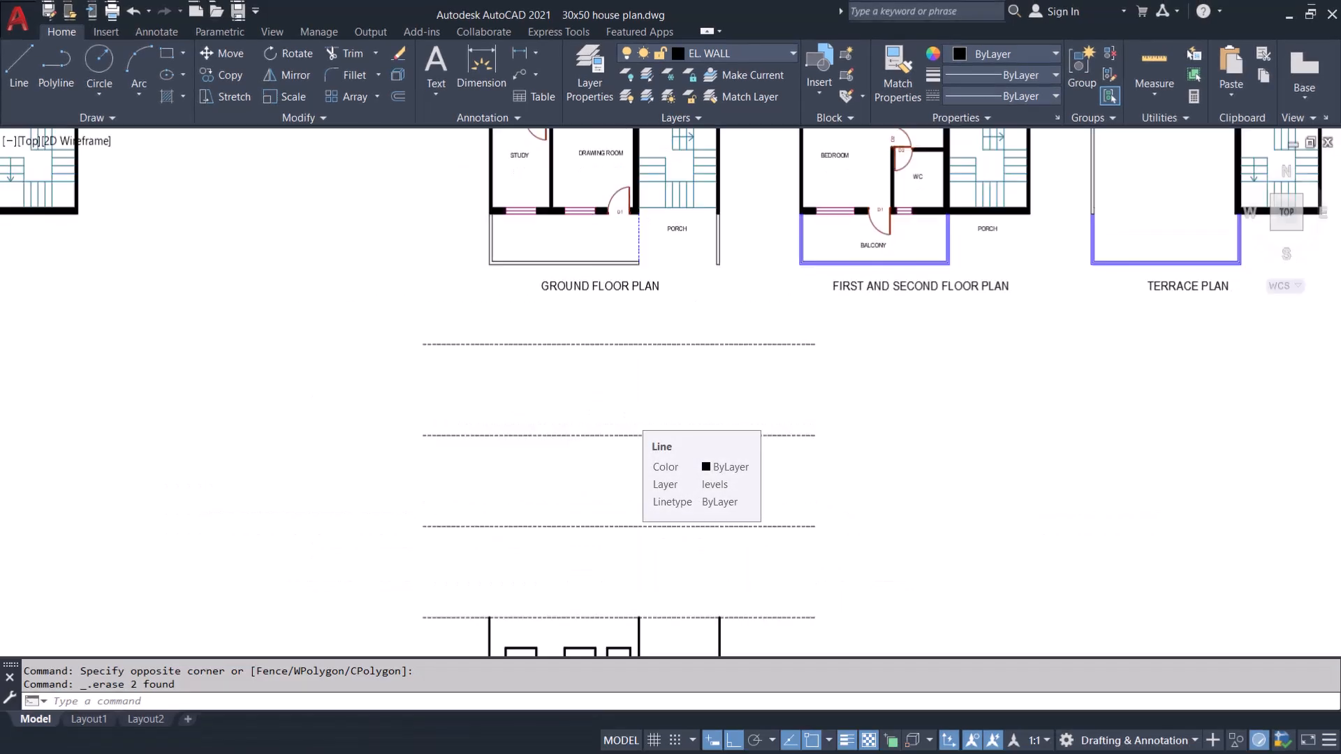
{"action": "key", "text": "ctrl+0"}
{"action": "middle_click_drag", "start_coordinate": [632, 419], "coordinate": [637, 385]}
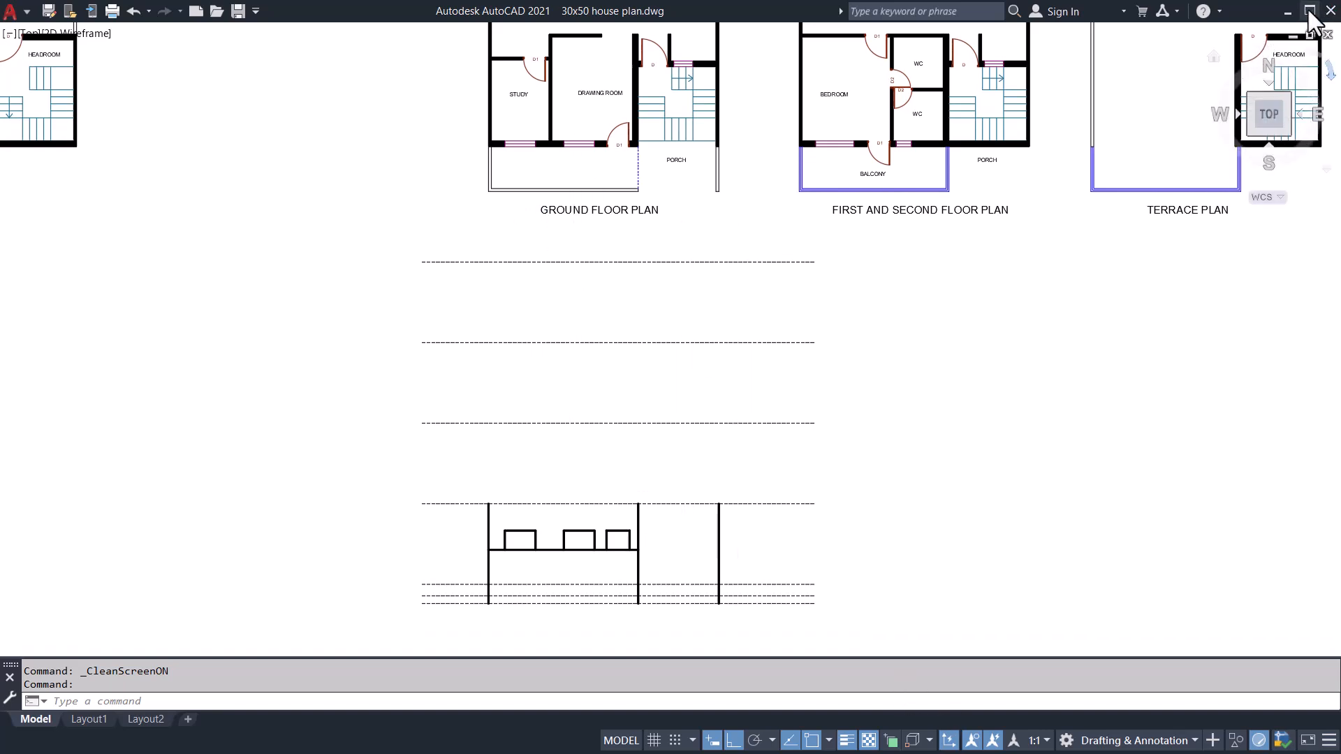
{"action": "left_click", "coordinate": [1309, 10]}
{"action": "left_click", "coordinate": [940, 732]}
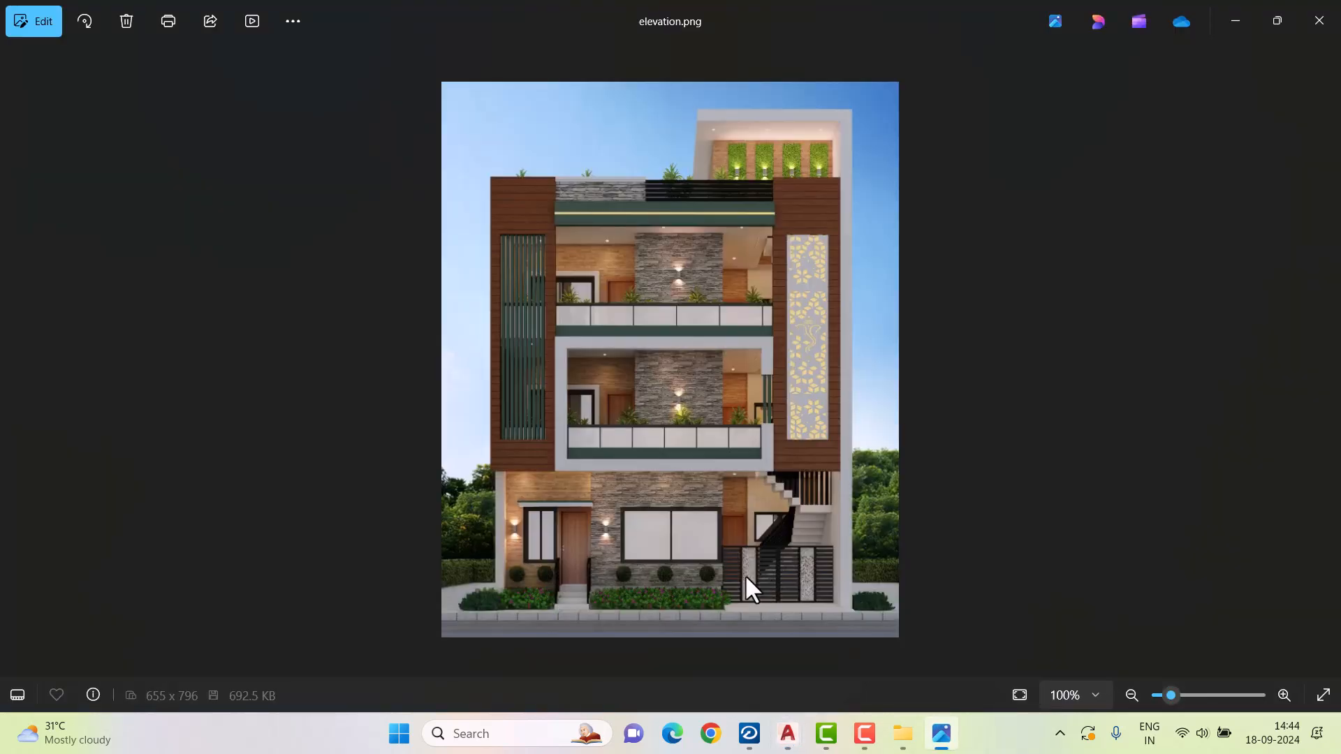
{"action": "scroll", "coordinate": [663, 566], "scroll_direction": "up", "scroll_amount": 2}
{"action": "scroll", "coordinate": [675, 612], "scroll_direction": "up", "scroll_amount": 2}
{"action": "key", "text": "alt+Tab"}
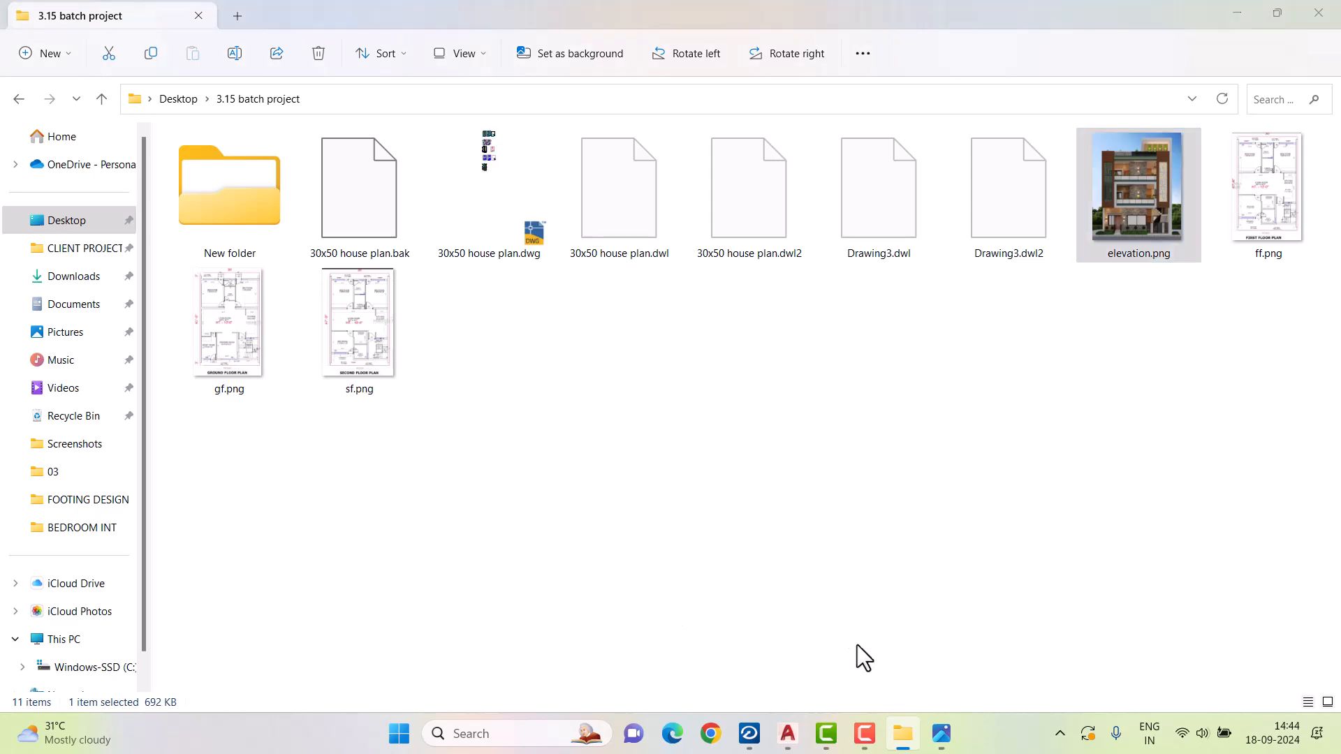
{"action": "key", "text": "alt+Tab"}
{"action": "key", "text": "alt+Tab"}
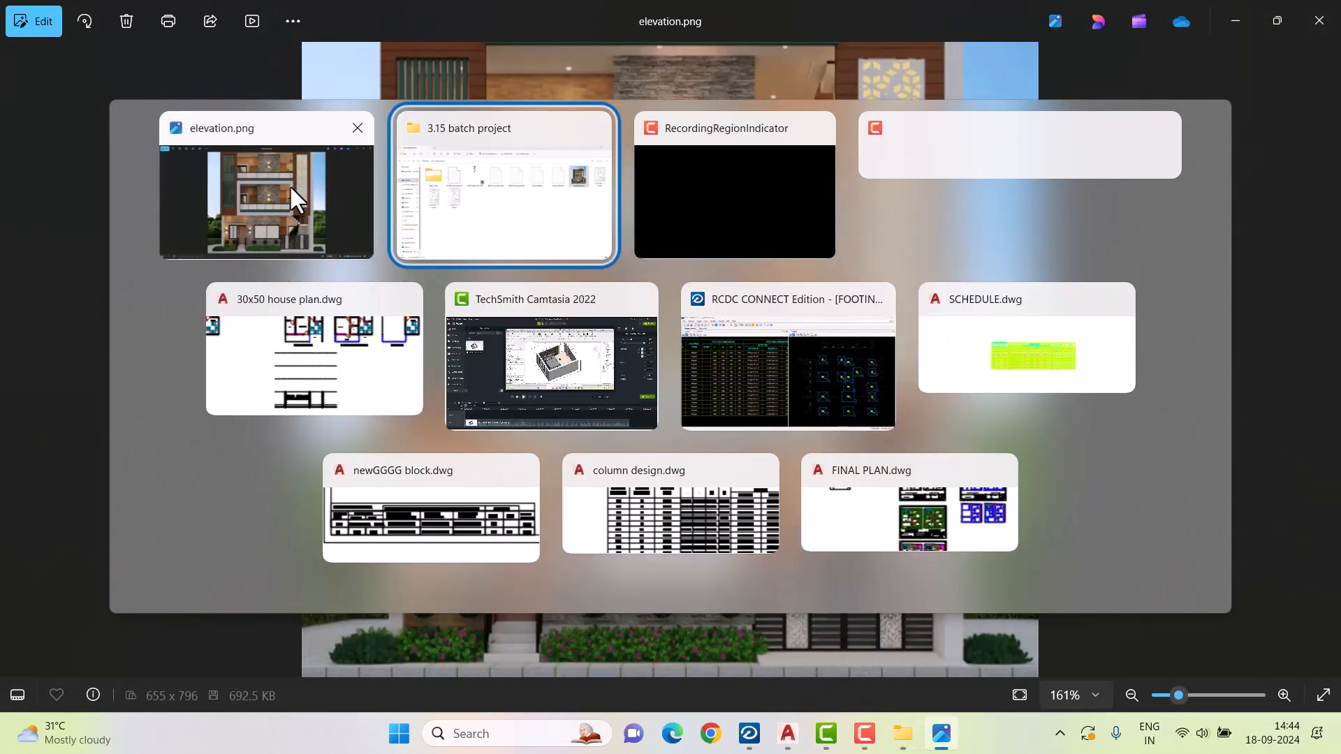
{"action": "left_click", "coordinate": [378, 349]}
{"action": "scroll", "coordinate": [623, 300], "scroll_direction": "down", "scroll_amount": 3}
{"action": "scroll", "coordinate": [616, 266], "scroll_direction": "up", "scroll_amount": 2}
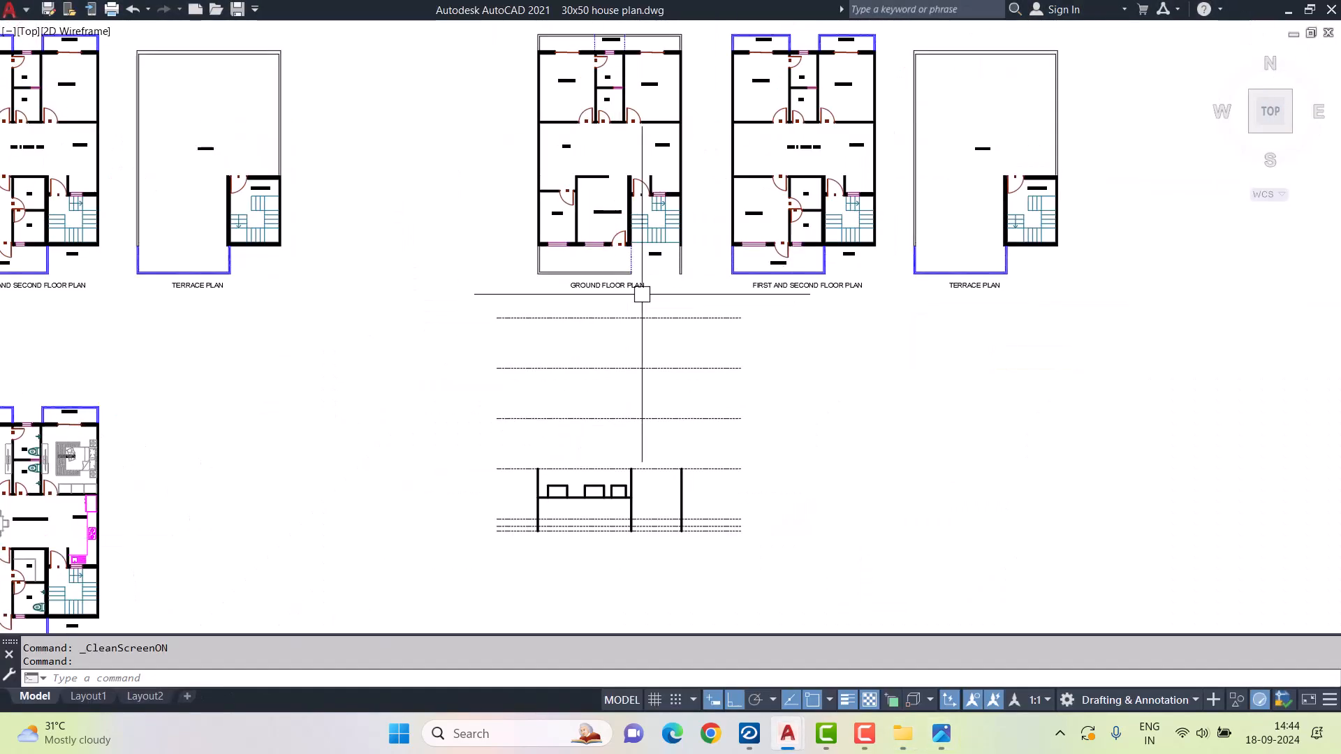
{"action": "left_click", "coordinate": [940, 735]}
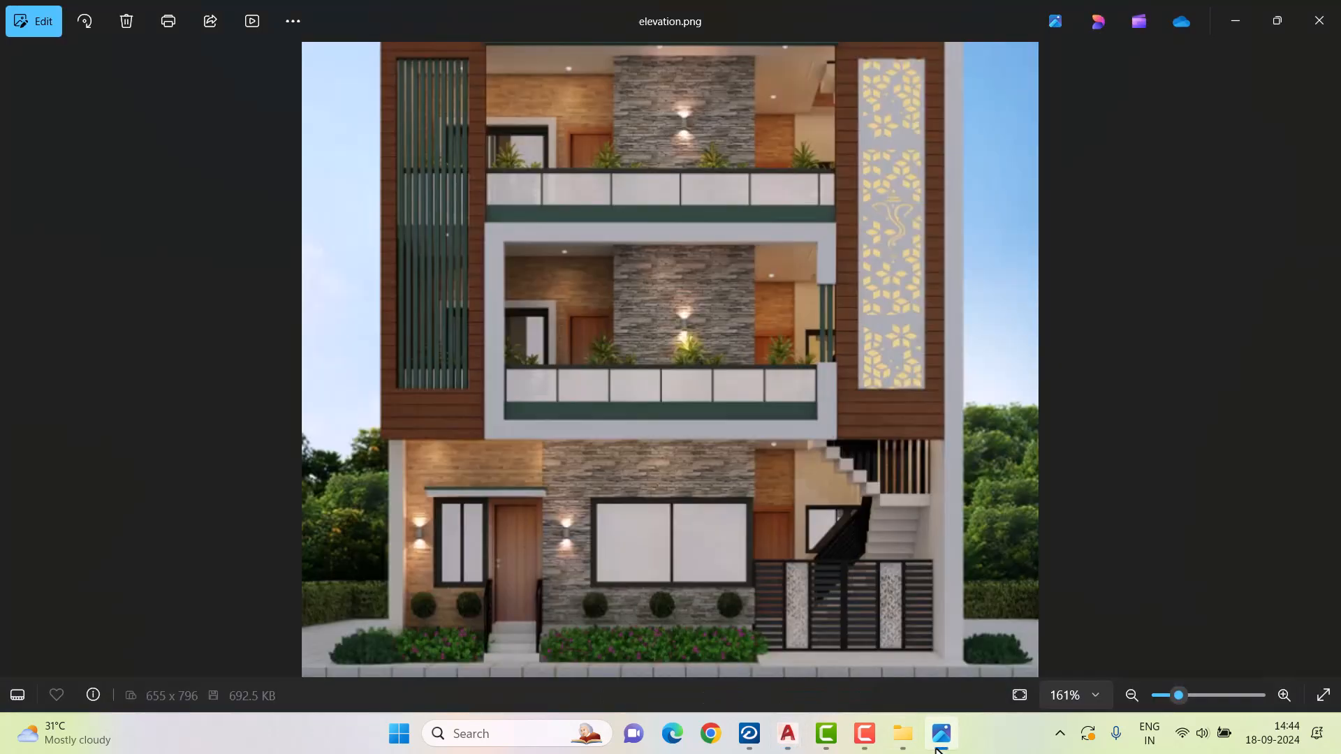
{"action": "left_click", "coordinate": [939, 747]}
{"action": "left_click", "coordinate": [940, 746]}
{"action": "left_click", "coordinate": [939, 747]}
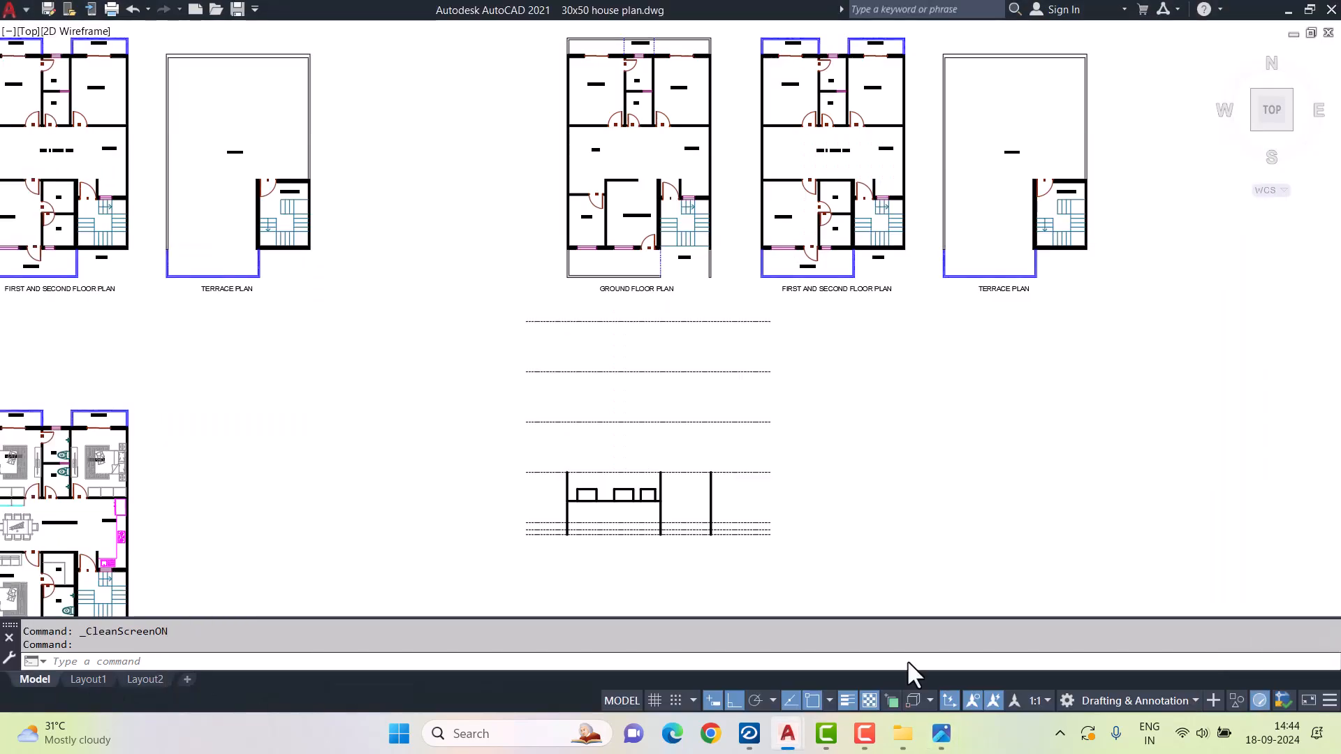
- Review the front of the floor plans and the boundary wall area in the elevation.png reference rendering
{"action": "mouse_move", "coordinate": [488, 333]}
{"action": "middle_mouse_down"}
{"action": "mouse_move", "coordinate": [832, 338]}
{"action": "mouse_move", "coordinate": [637, 338]}
{"action": "middle_mouse_up"}
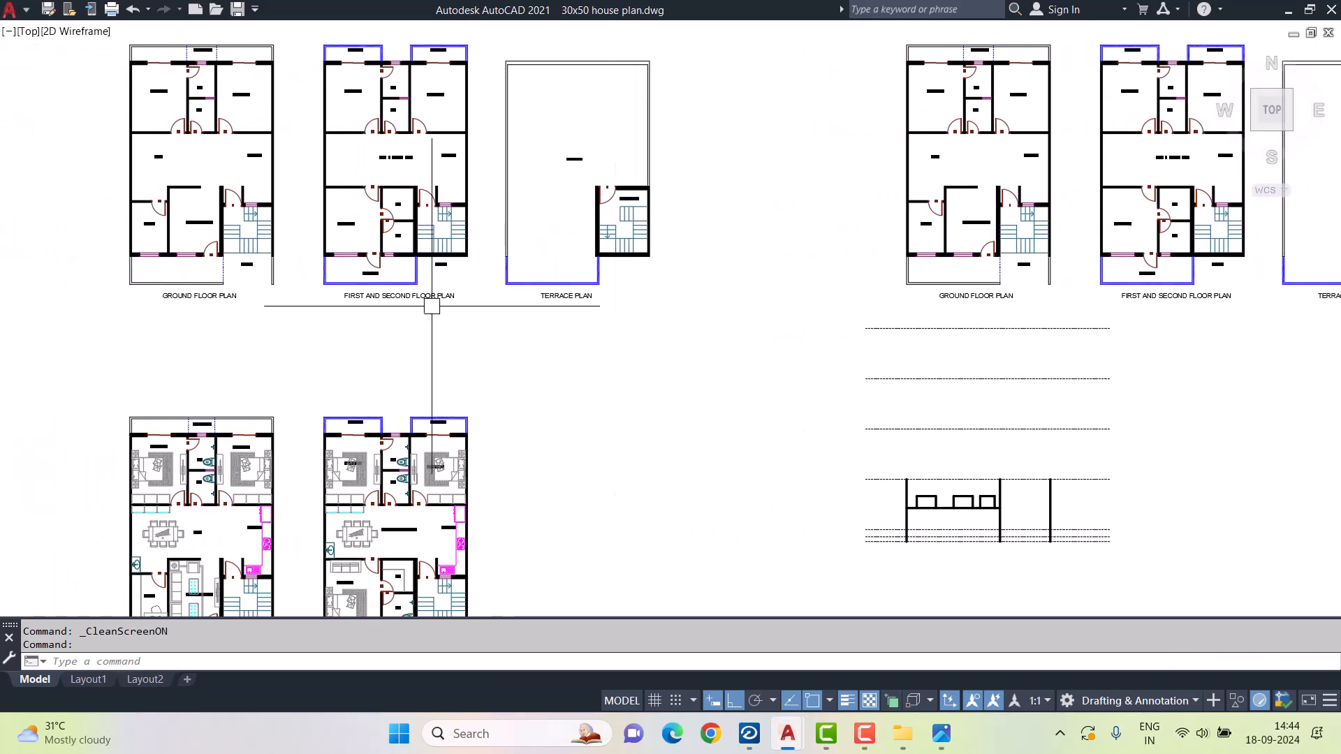
{"action": "scroll", "coordinate": [157, 261], "scroll_direction": "up", "scroll_amount": 4}
{"action": "scroll", "coordinate": [853, 455], "scroll_direction": "down", "scroll_amount": 3}
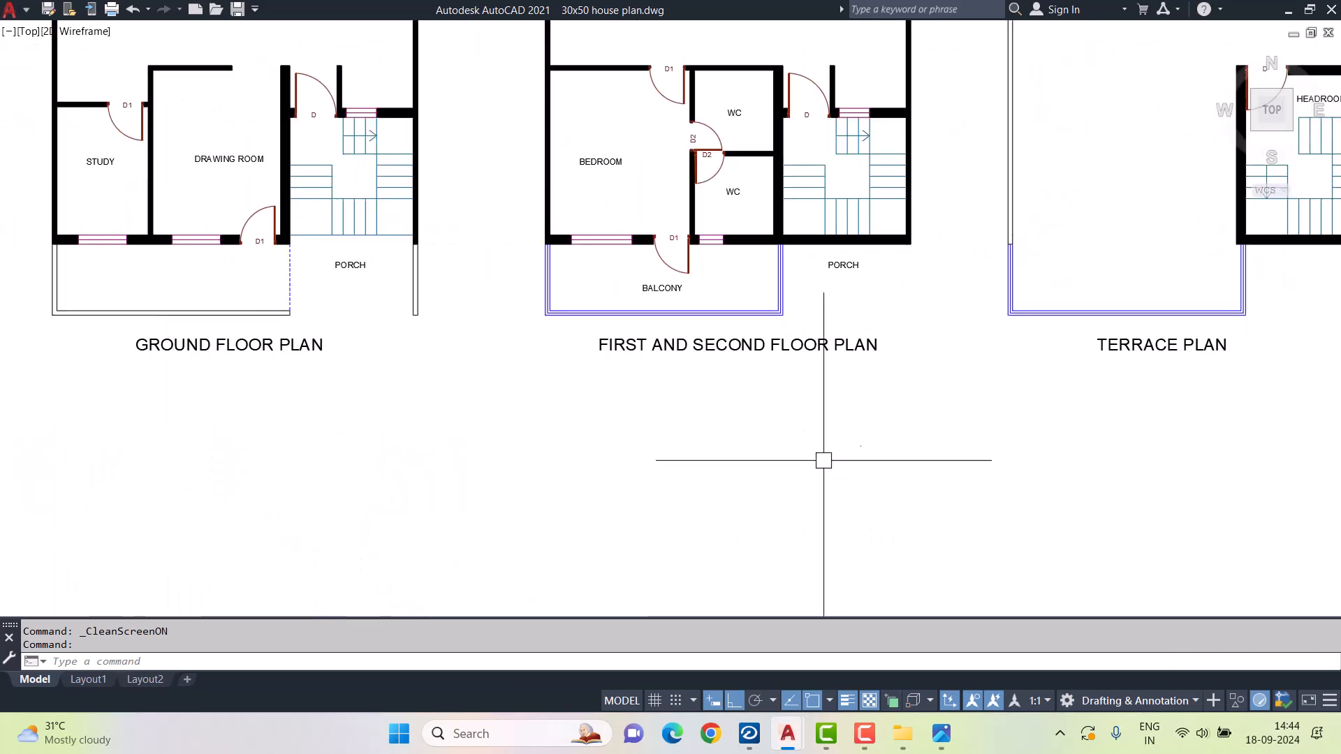
{"action": "left_click", "coordinate": [942, 735]}
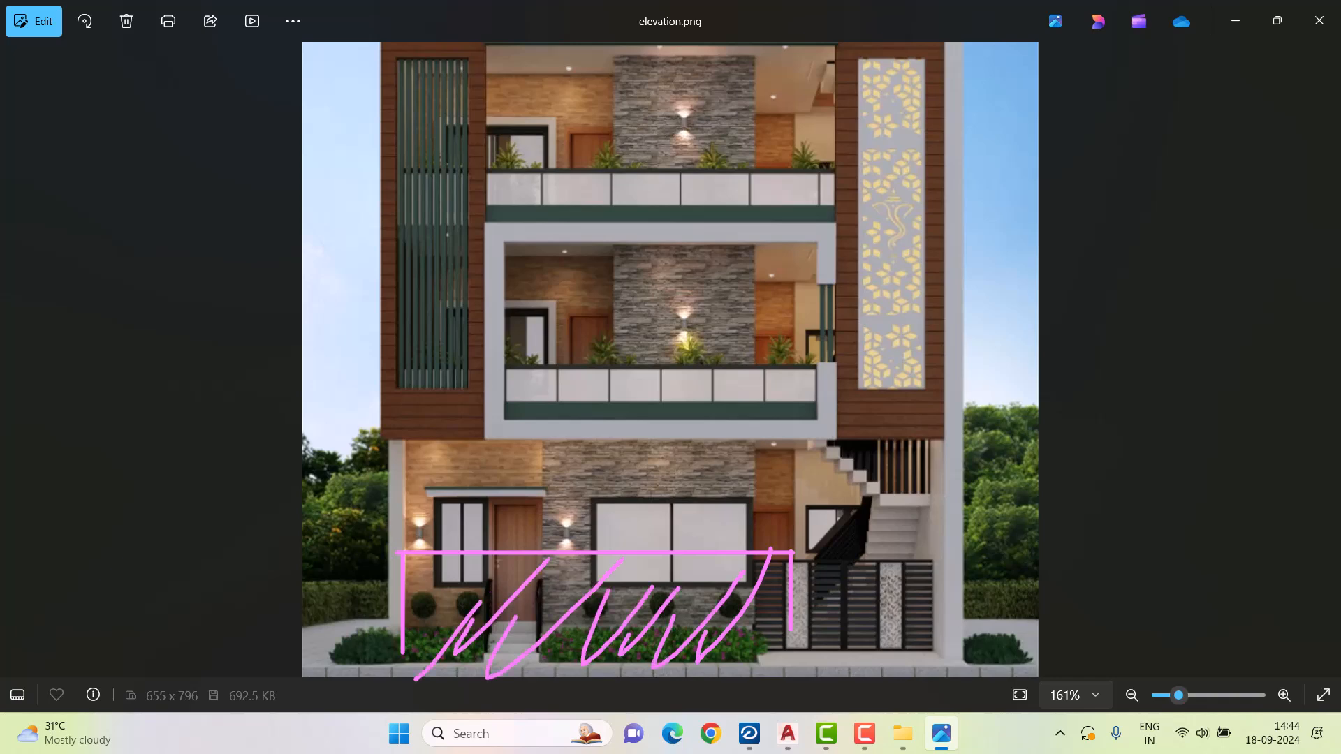
{"action": "key", "text": "Escape"}
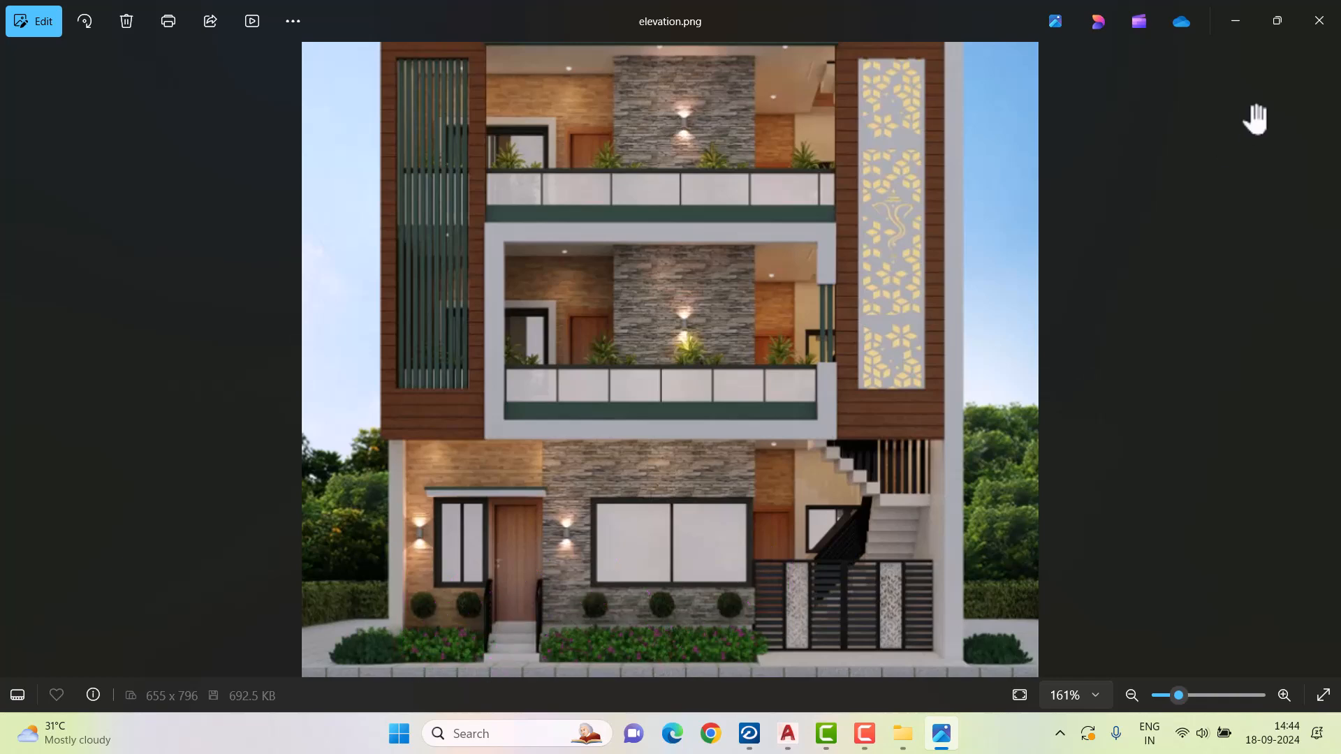
{"action": "left_click", "coordinate": [1235, 21]}
{"action": "scroll", "coordinate": [521, 374], "scroll_direction": "down", "scroll_amount": 2}
{"action": "scroll", "coordinate": [737, 519], "scroll_direction": "up", "scroll_amount": 5}
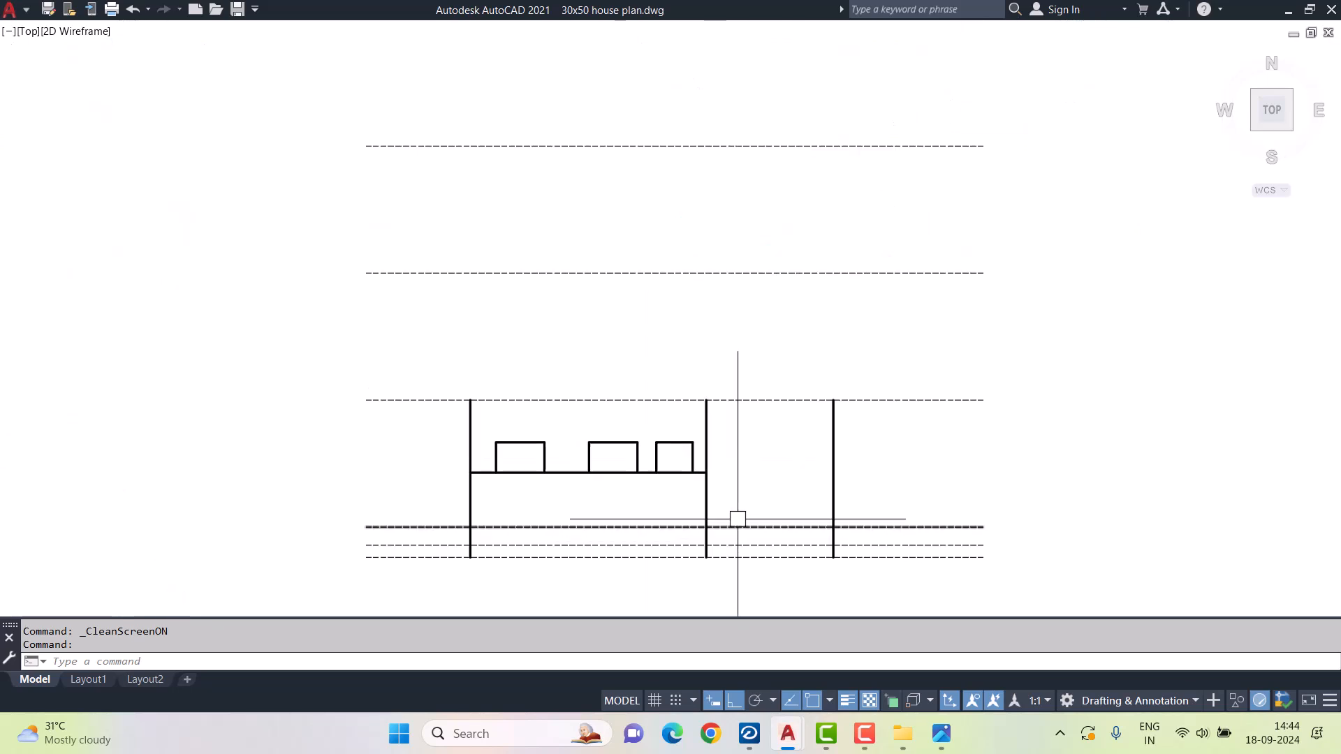
- Create a layer named EL FLOOR, set its colour to red and make it the current layer
{"action": "key", "text": "ctrl+0"}
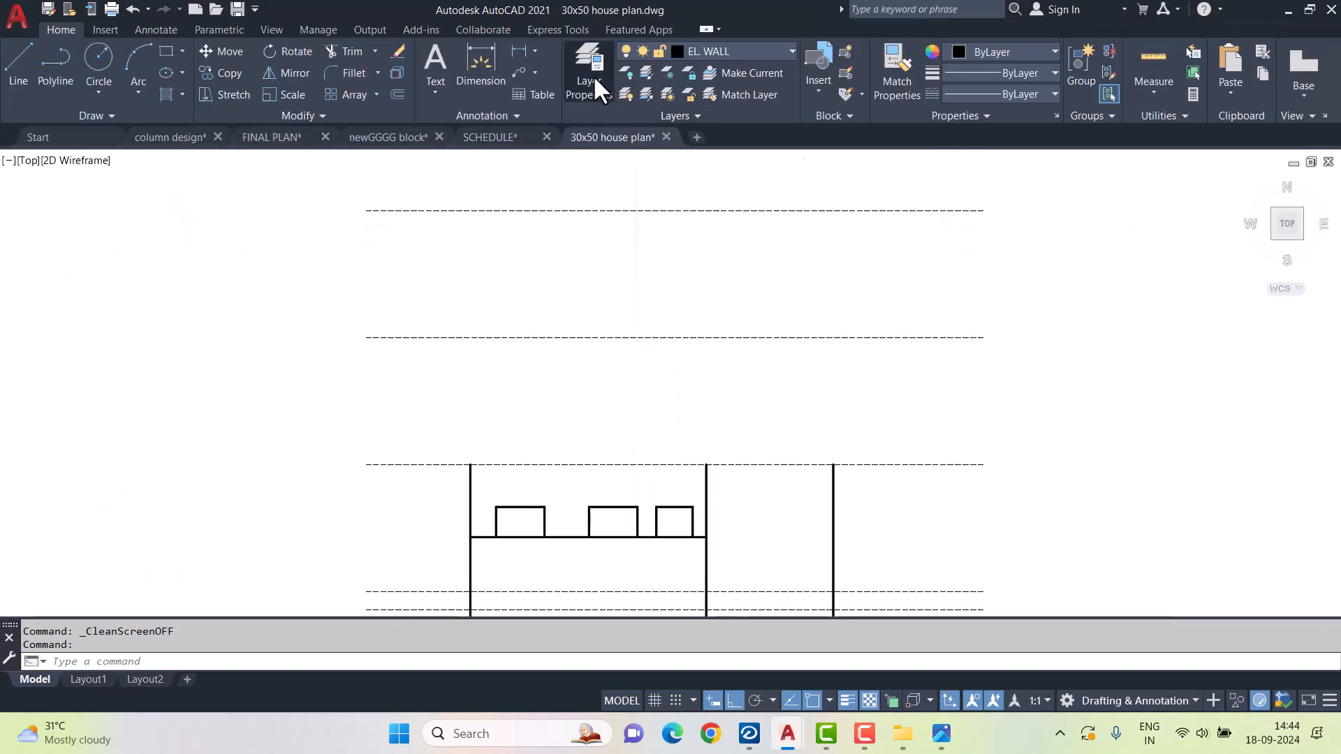
{"action": "left_click", "coordinate": [593, 74]}
{"action": "left_click", "coordinate": [310, 128]}
{"action": "type", "text": "EL "}
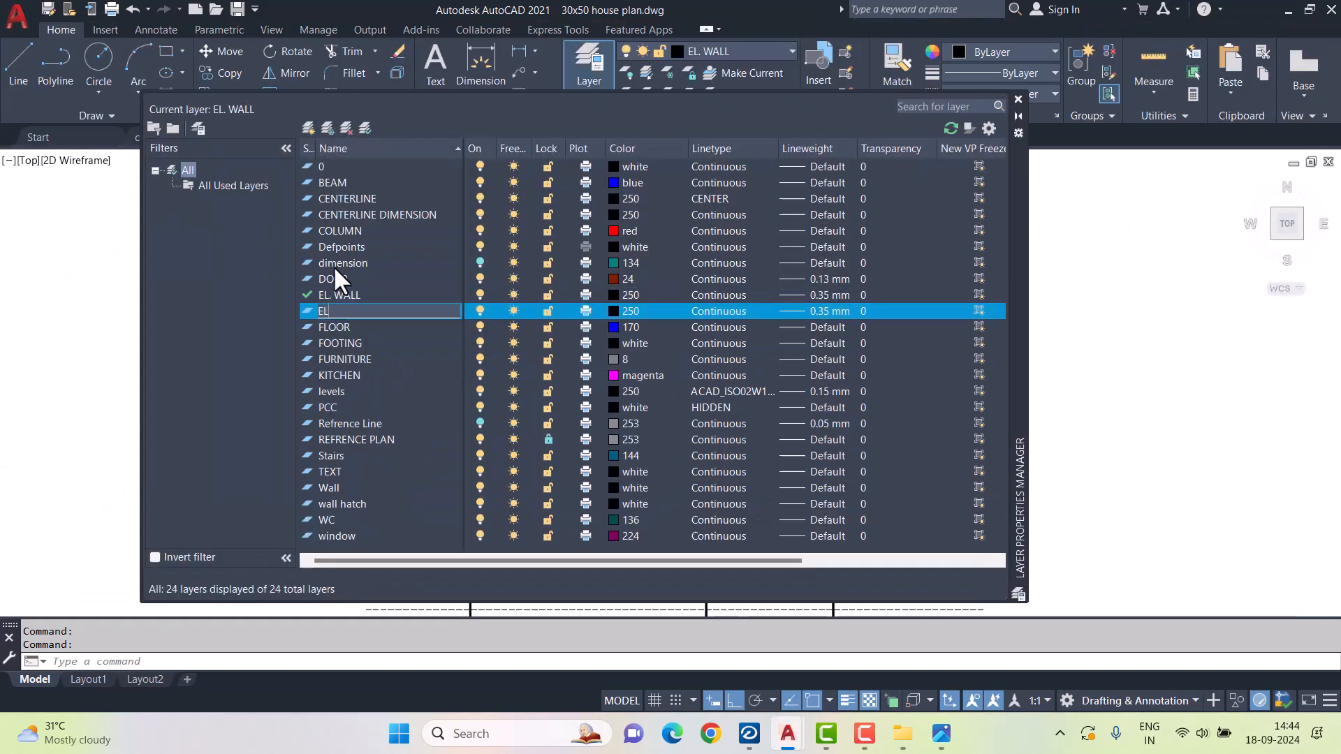
{"action": "type", "text": "FLOOR"}
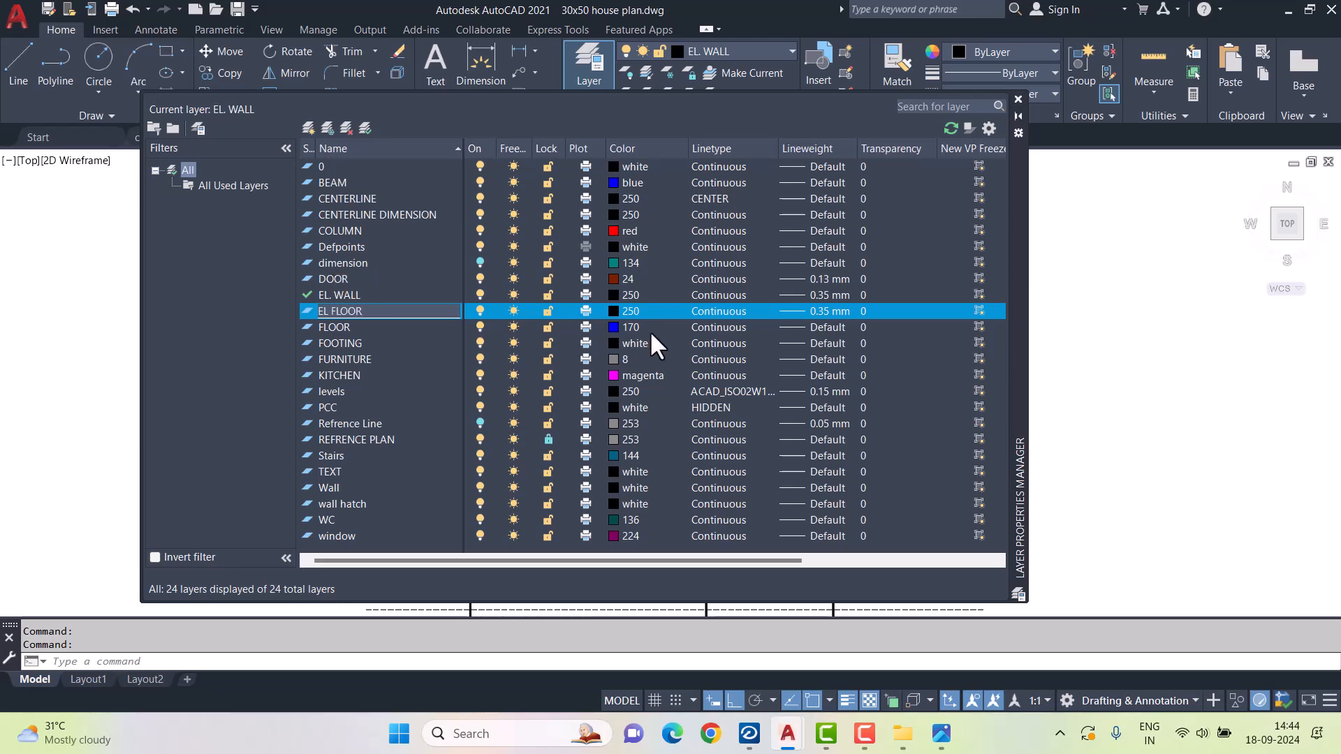
{"action": "left_click", "coordinate": [612, 310]}
{"action": "left_click", "coordinate": [816, 521]}
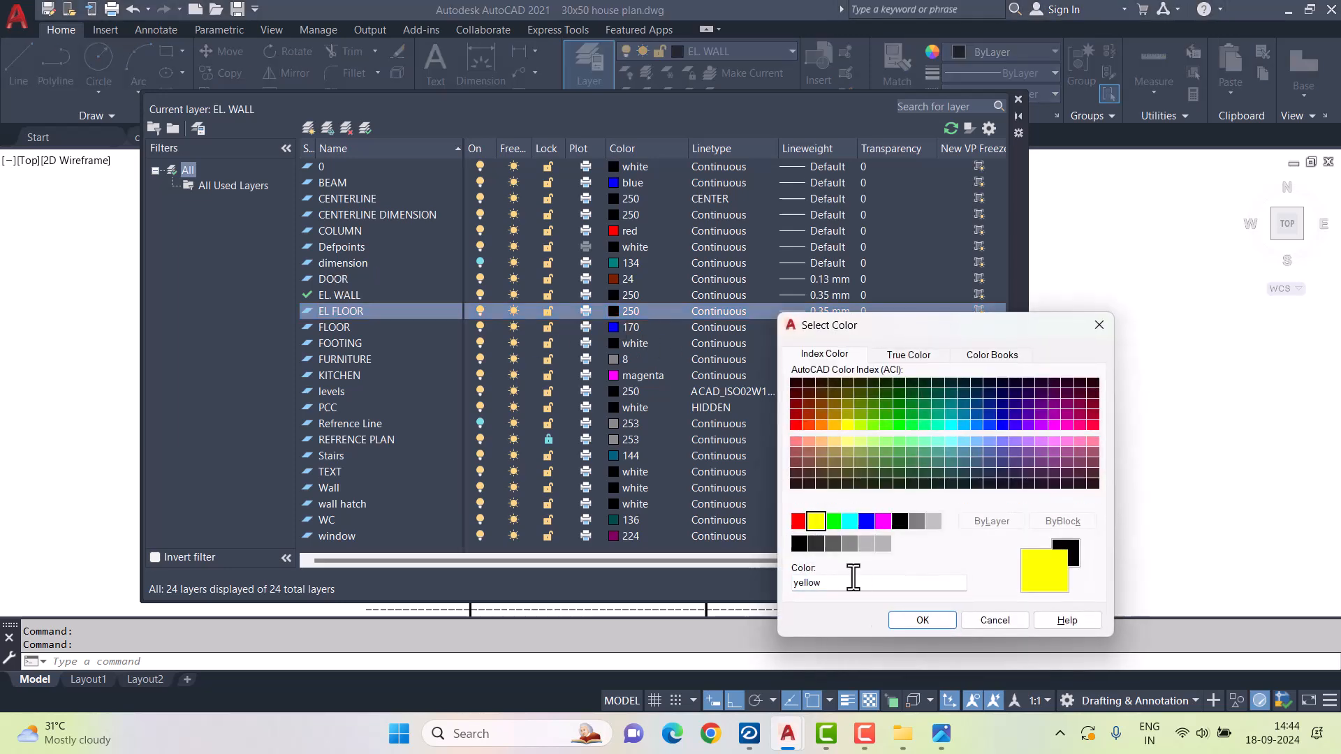
{"action": "left_click", "coordinate": [800, 519]}
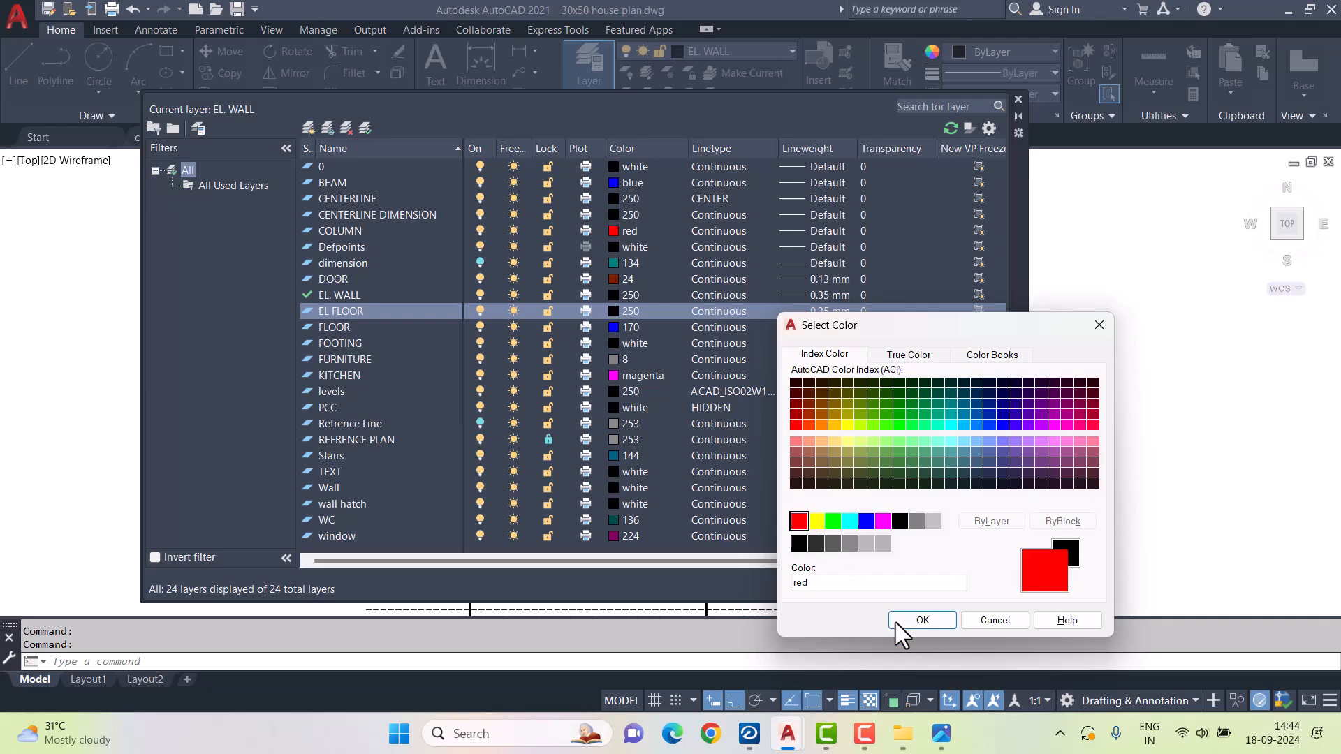
{"action": "left_click", "coordinate": [902, 621]}
{"action": "left_click", "coordinate": [1018, 98]}
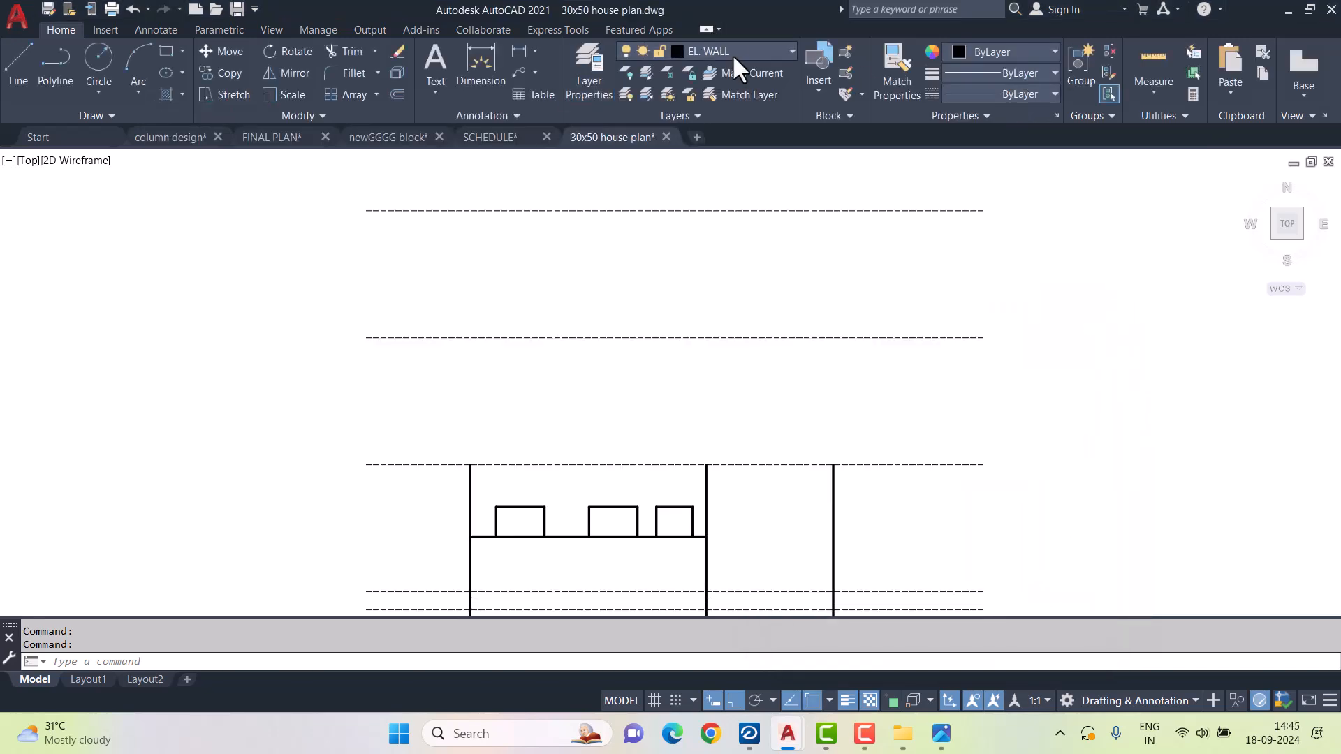
{"action": "left_click", "coordinate": [732, 53]}
{"action": "left_click", "coordinate": [719, 238]}
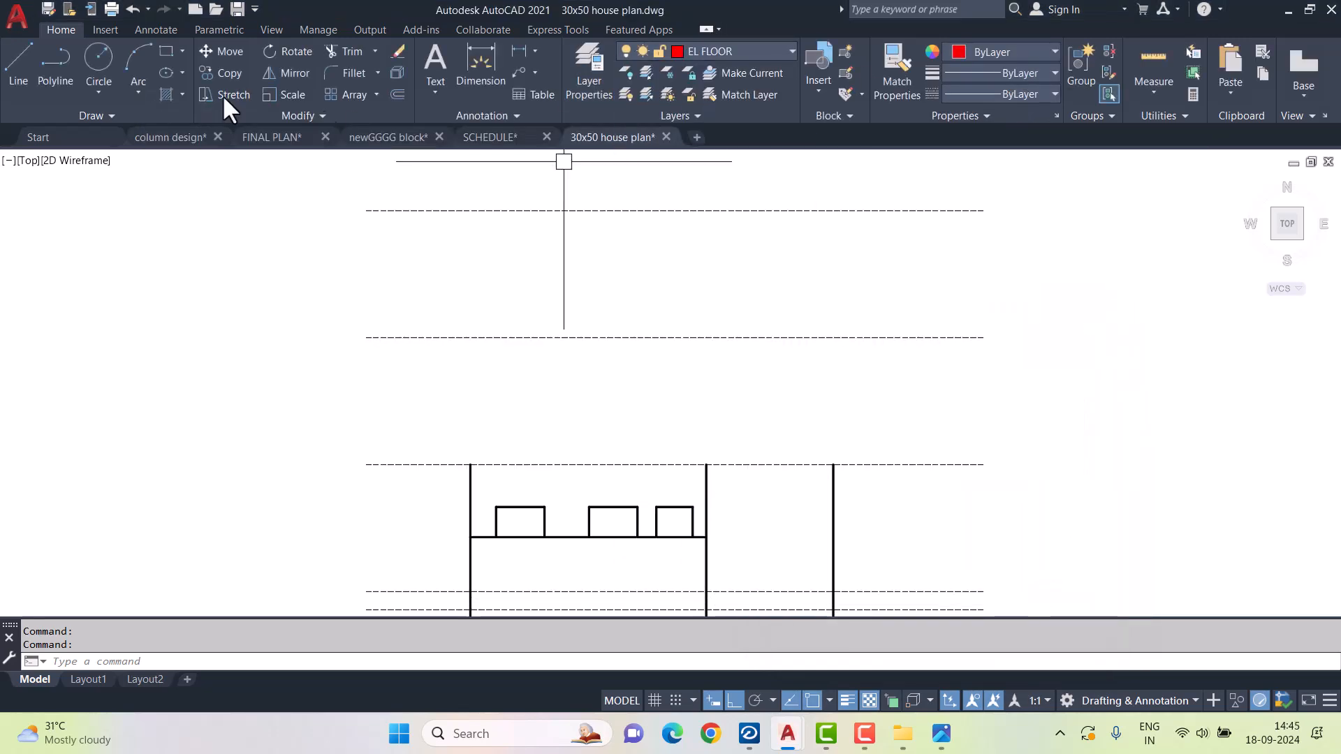
- Draw a floor line along the third level line from the bottom, between the two porch wall lines
{"action": "left_click", "coordinate": [15, 70]}
{"action": "scroll", "coordinate": [650, 407], "scroll_direction": "up", "scroll_amount": 5}
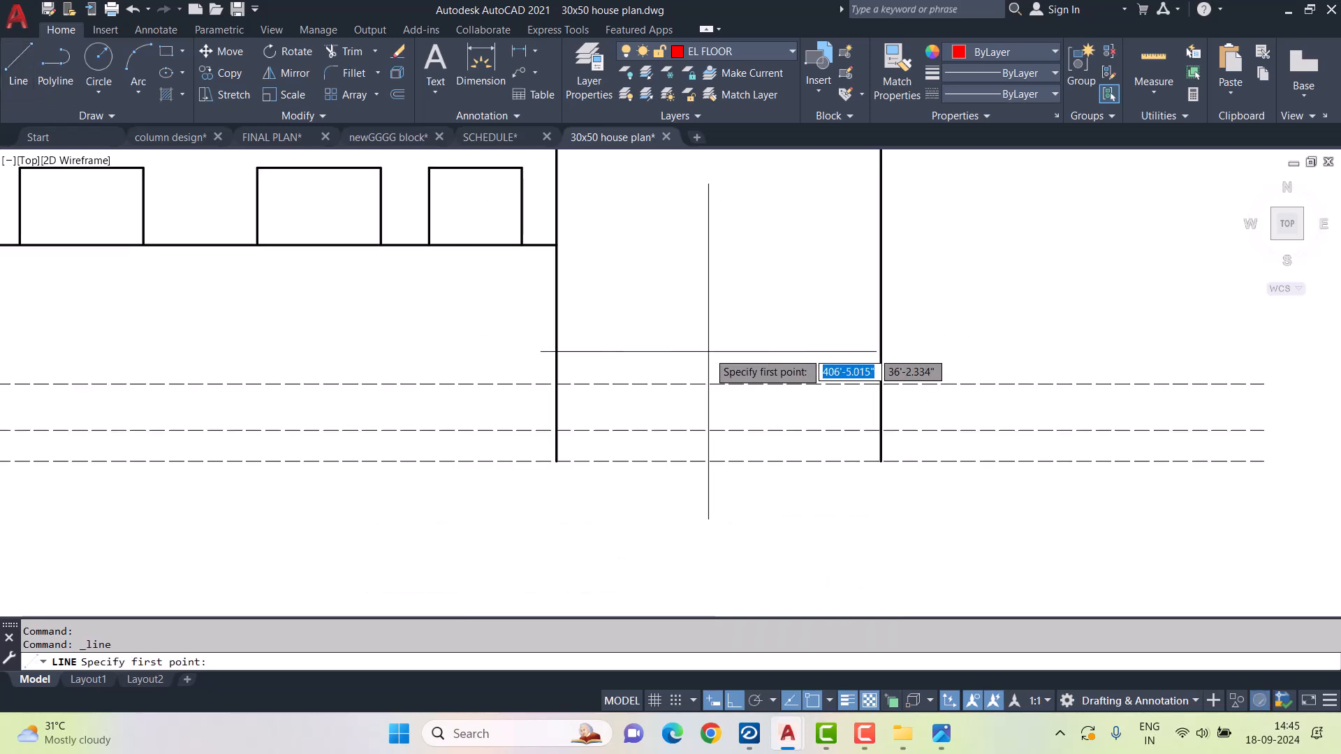
{"action": "scroll", "coordinate": [622, 409], "scroll_direction": "up", "scroll_amount": 2}
{"action": "left_click", "coordinate": [480, 426]}
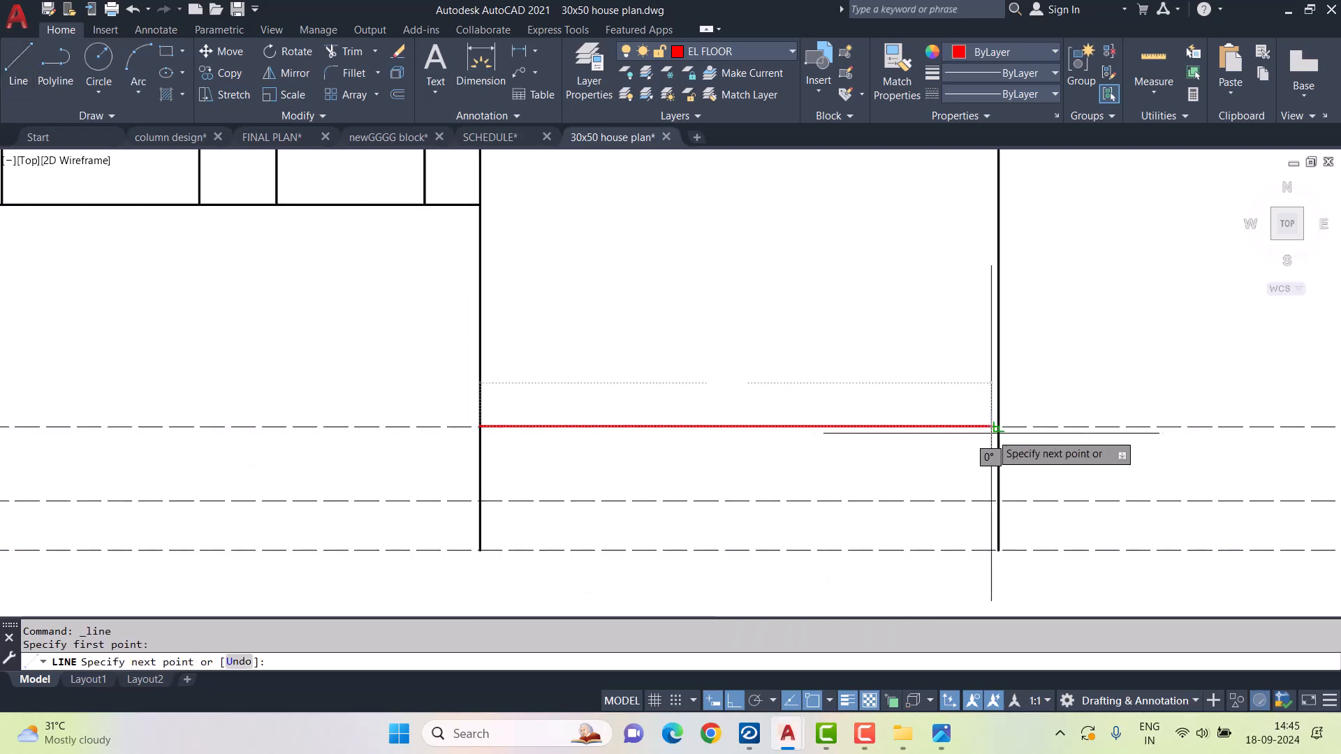
{"action": "left_click", "coordinate": [998, 426]}
{"action": "key", "text": "Escape"}
{"action": "key", "text": "Escape"}
- Draw a second floor line across the porch along the second level line from the bottom
{"action": "key", "text": "Return"}
{"action": "left_click", "coordinate": [480, 501]}
{"action": "left_click", "coordinate": [998, 501]}
{"action": "key", "text": "Escape"}
{"action": "scroll", "coordinate": [648, 562], "scroll_direction": "down", "scroll_amount": 2}
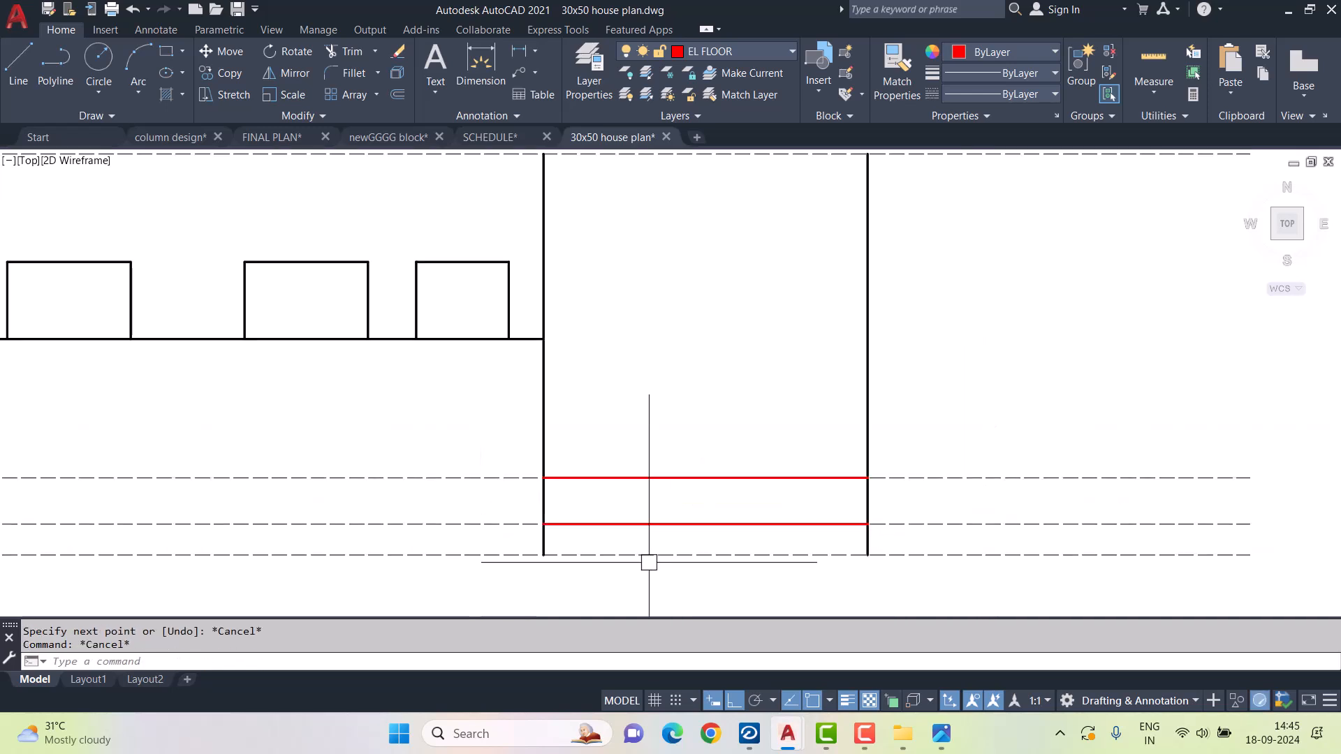
{"action": "scroll", "coordinate": [649, 562], "scroll_direction": "down", "scroll_amount": 2}
{"action": "middle_click_drag", "start_coordinate": [556, 395], "coordinate": [587, 470]}
{"action": "key", "text": "Return"}
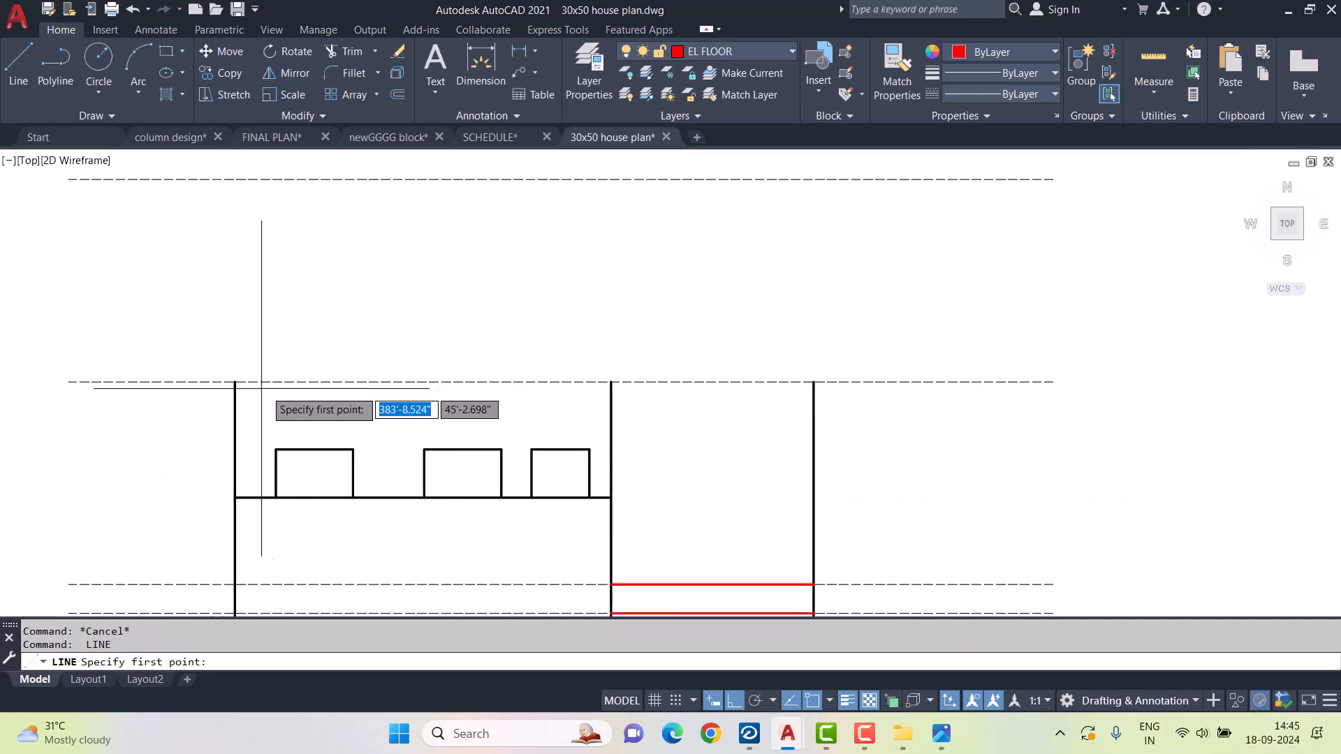
{"action": "left_click", "coordinate": [236, 381]}
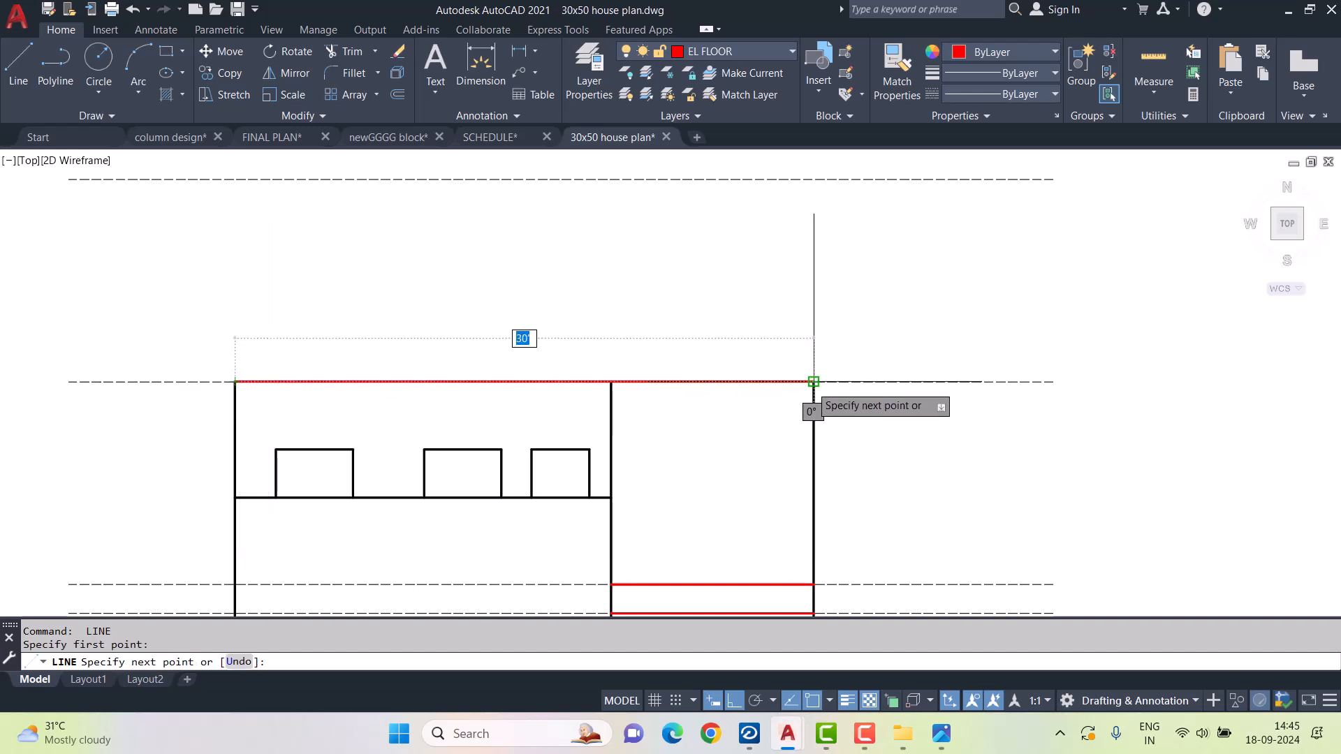
{"action": "key", "text": "Escape"}
{"action": "key", "text": "Escape"}
- Stretch the ends of all level lines horizontally until they extend past the terrace plan
{"action": "scroll", "coordinate": [749, 293], "scroll_direction": "down", "scroll_amount": 5}
{"action": "middle_click_drag", "start_coordinate": [701, 380], "coordinate": [725, 387]}
{"action": "scroll", "coordinate": [725, 388], "scroll_direction": "up", "scroll_amount": 2}
{"action": "type", "text": "S"}
{"action": "left_click", "coordinate": [753, 278]}
{"action": "left_click", "coordinate": [709, 527]}
{"action": "key", "text": "Return"}
{"action": "left_click", "coordinate": [747, 543]}
{"action": "left_click", "coordinate": [1146, 545]}
{"action": "key", "text": "Escape"}
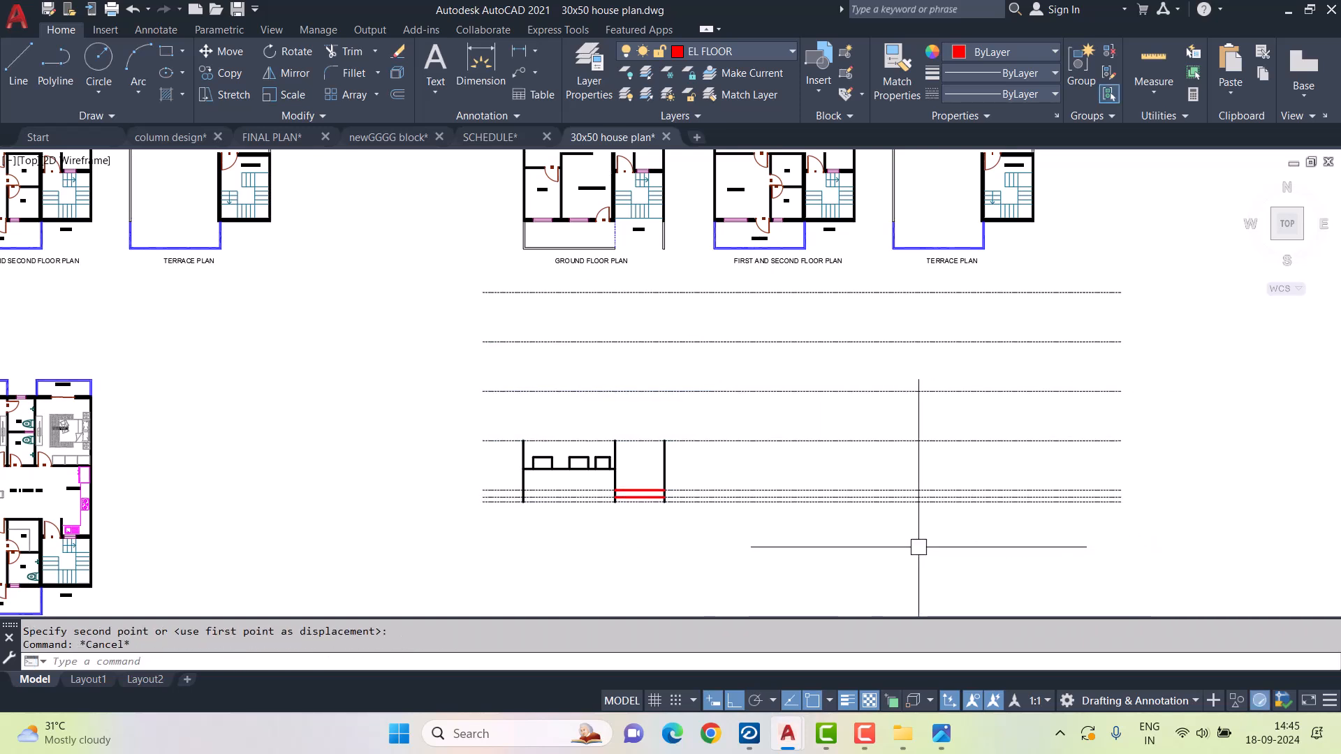
- Turn the Refrence Line layer on and make it the current layer
{"action": "middle_click_drag", "start_coordinate": [806, 357], "coordinate": [719, 401]}
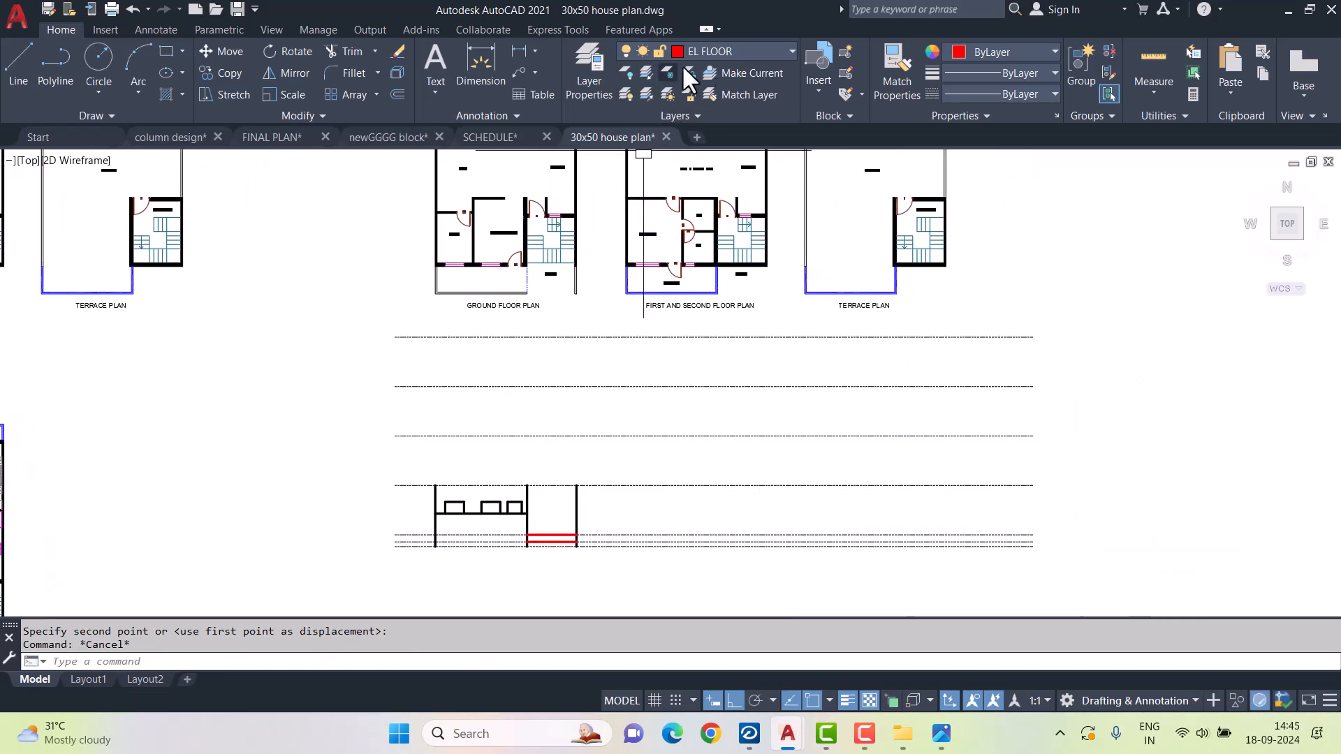
{"action": "left_click", "coordinate": [727, 50]}
{"action": "left_click", "coordinate": [627, 405]}
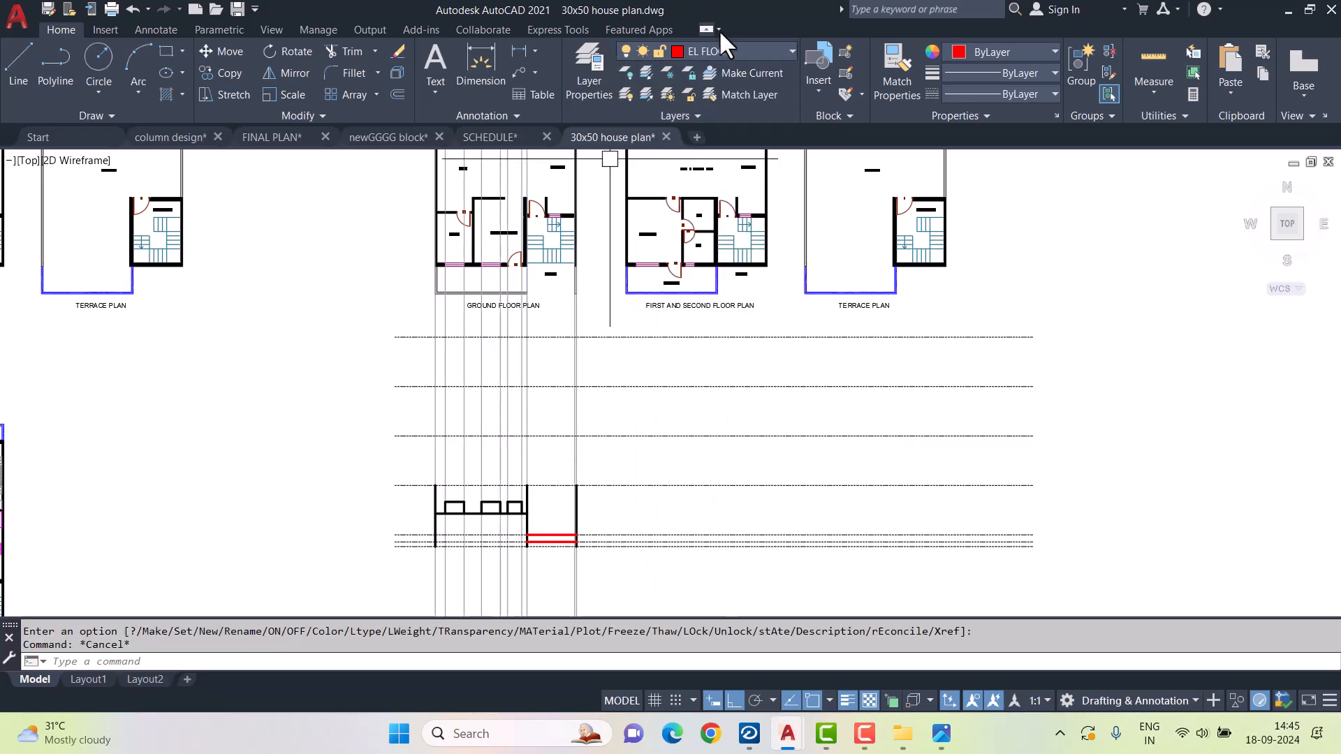
{"action": "left_click", "coordinate": [718, 50]}
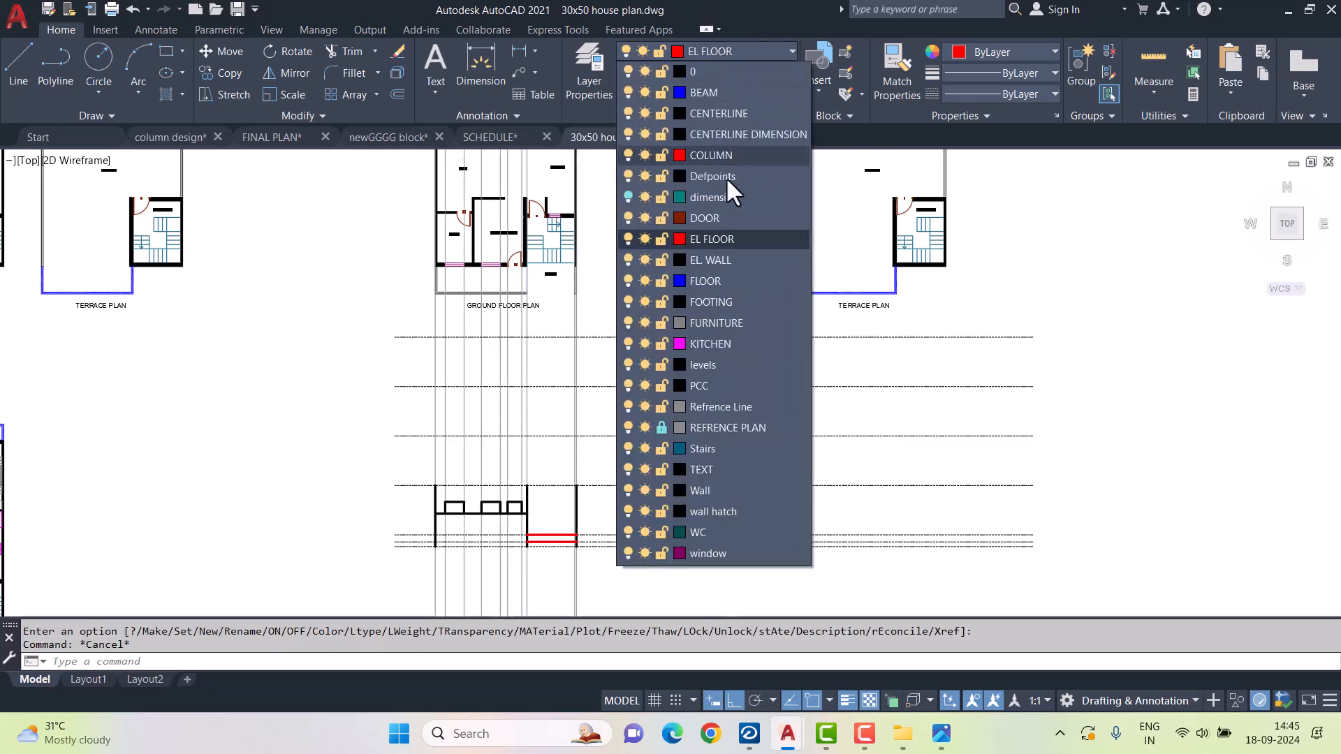
{"action": "left_click", "coordinate": [724, 406]}
- Draw vertical construction lines through the outer wall corner and both edges of the bedroom window in the first and second floor plan
{"action": "left_click", "coordinate": [85, 111]}
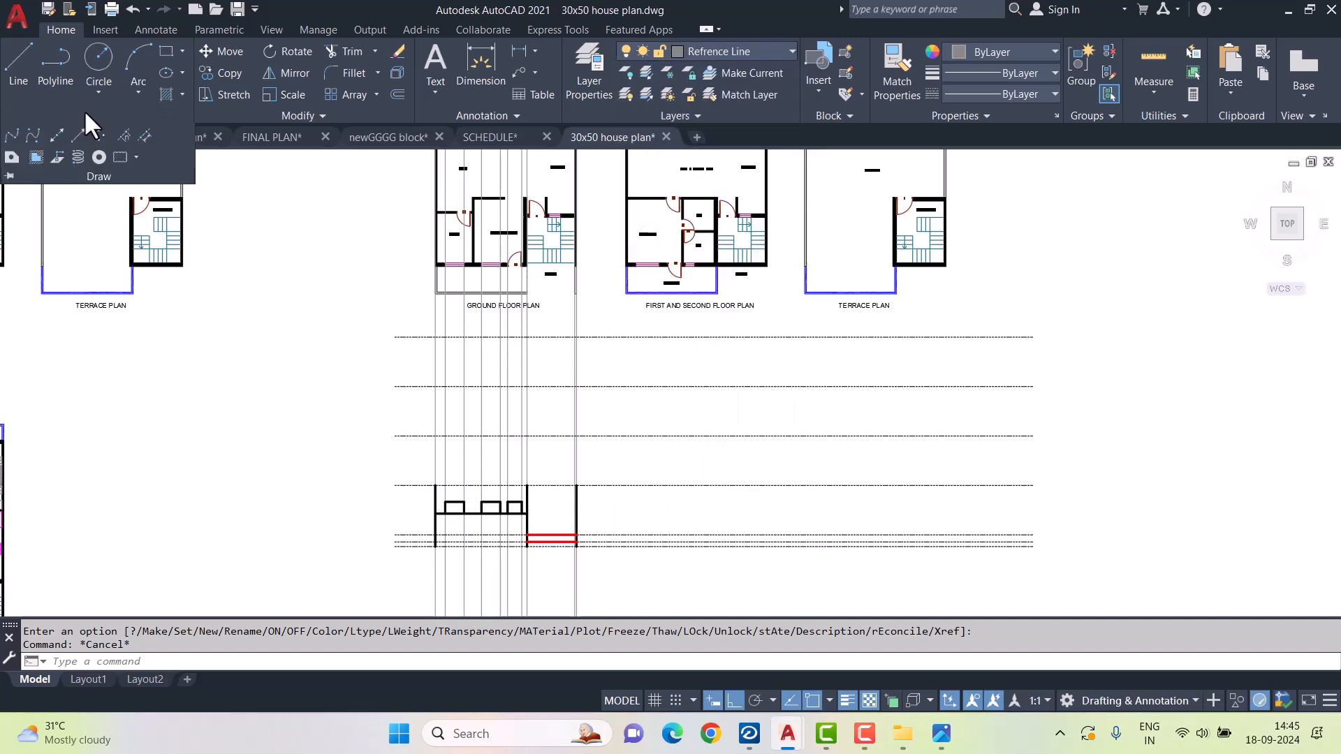
{"action": "left_click", "coordinate": [57, 133]}
{"action": "type", "text": "V"}
{"action": "key", "text": "Return"}
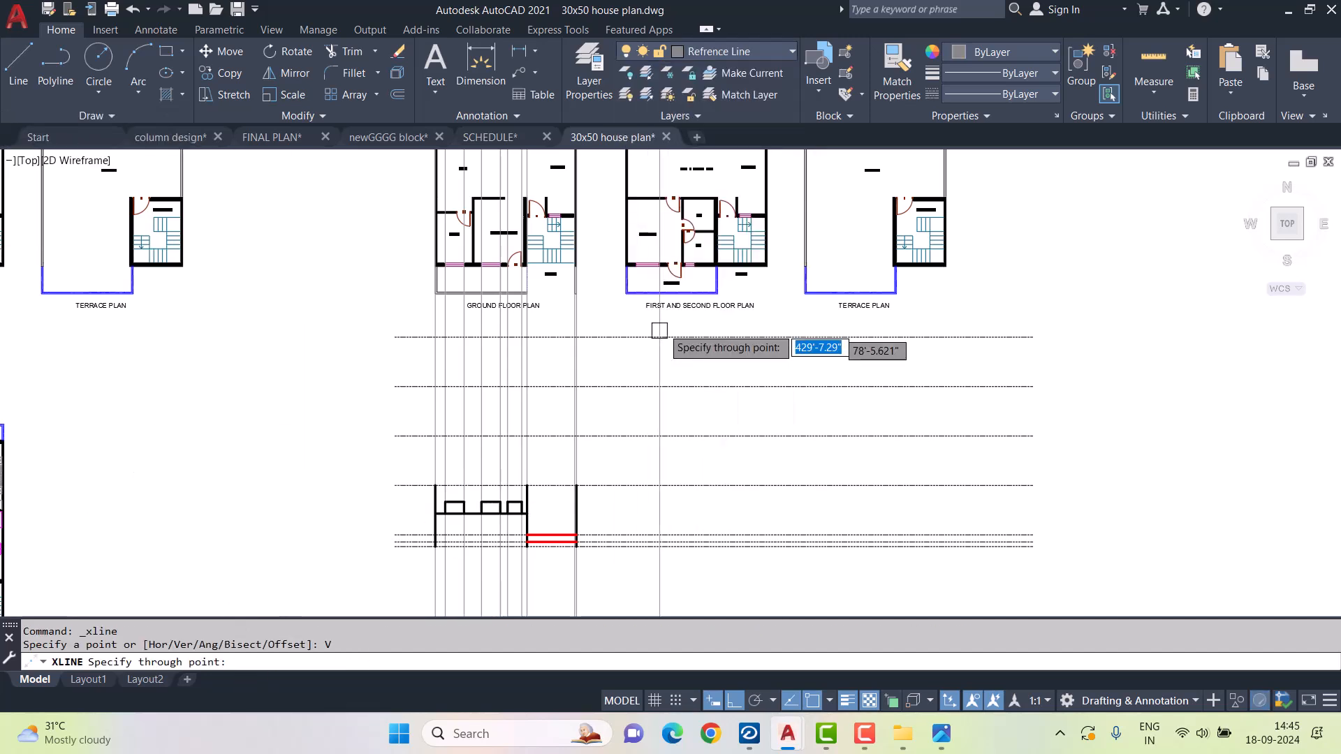
{"action": "scroll", "coordinate": [662, 241], "scroll_direction": "up", "scroll_amount": 4}
{"action": "scroll", "coordinate": [662, 241], "scroll_direction": "up", "scroll_amount": 6}
{"action": "left_click", "coordinate": [509, 328]}
{"action": "left_click", "coordinate": [574, 328]}
{"action": "left_click", "coordinate": [727, 329]}
- Add vertical construction lines through both edges of balcony door D1 and both edges of the adjacent WC window
{"action": "scroll", "coordinate": [798, 333], "scroll_direction": "up", "scroll_amount": 1}
{"action": "left_click", "coordinate": [771, 325]}
{"action": "left_click", "coordinate": [918, 326]}
{"action": "left_click", "coordinate": [954, 326]}
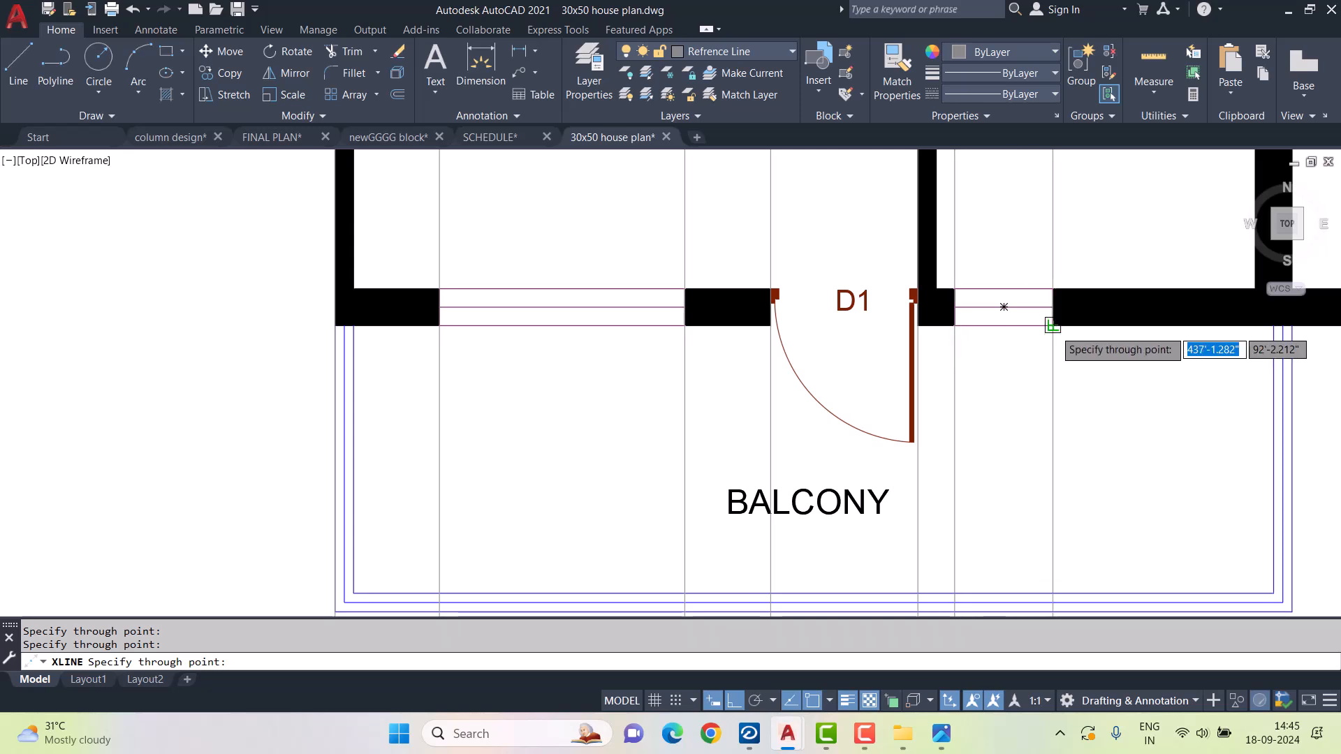
{"action": "left_click", "coordinate": [1053, 325]}
- Add a vertical construction line through the outer wall corner on the porch side of the first and second floor plan
{"action": "middle_click_drag", "start_coordinate": [1222, 353], "coordinate": [673, 367]}
{"action": "scroll", "coordinate": [768, 377], "scroll_direction": "down", "scroll_amount": 2}
{"action": "scroll", "coordinate": [978, 391], "scroll_direction": "down", "scroll_amount": 4}
{"action": "middle_click_drag", "start_coordinate": [952, 413], "coordinate": [853, 411]}
{"action": "scroll", "coordinate": [821, 415], "scroll_direction": "up", "scroll_amount": 2}
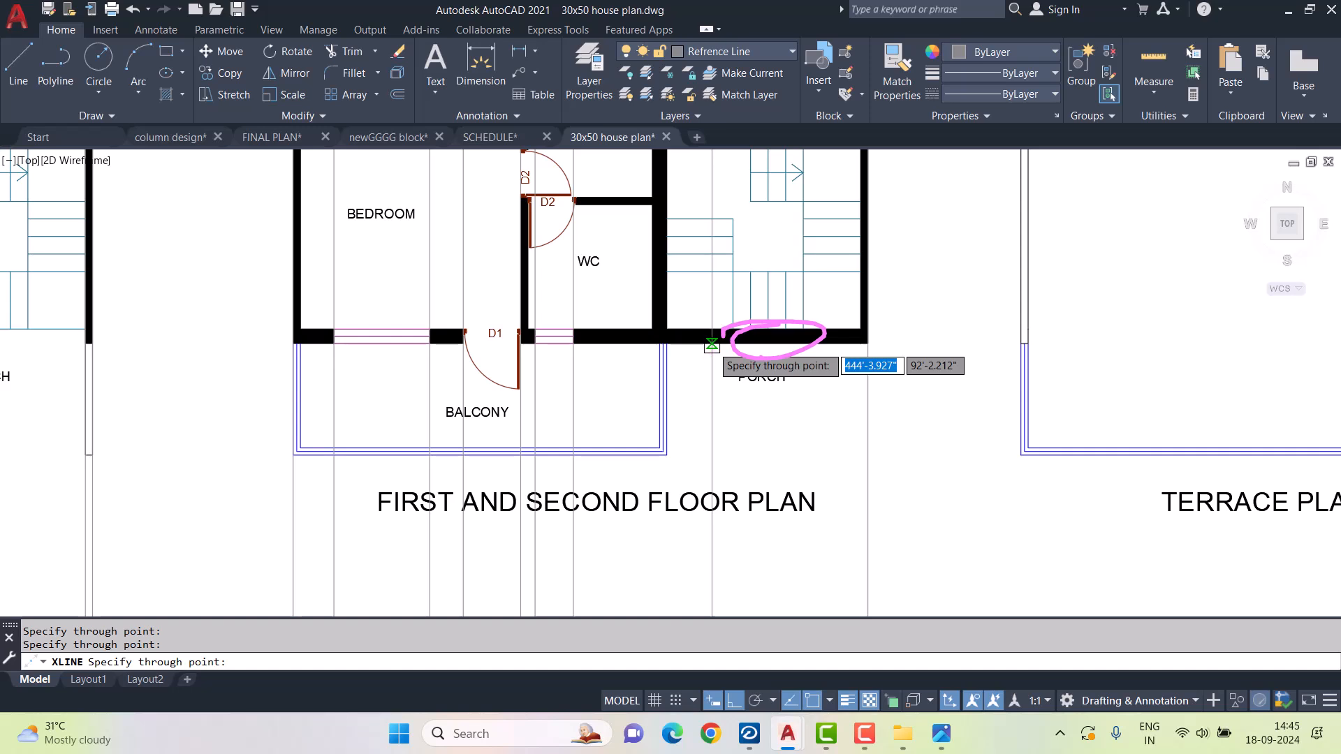
{"action": "key", "text": "Escape"}
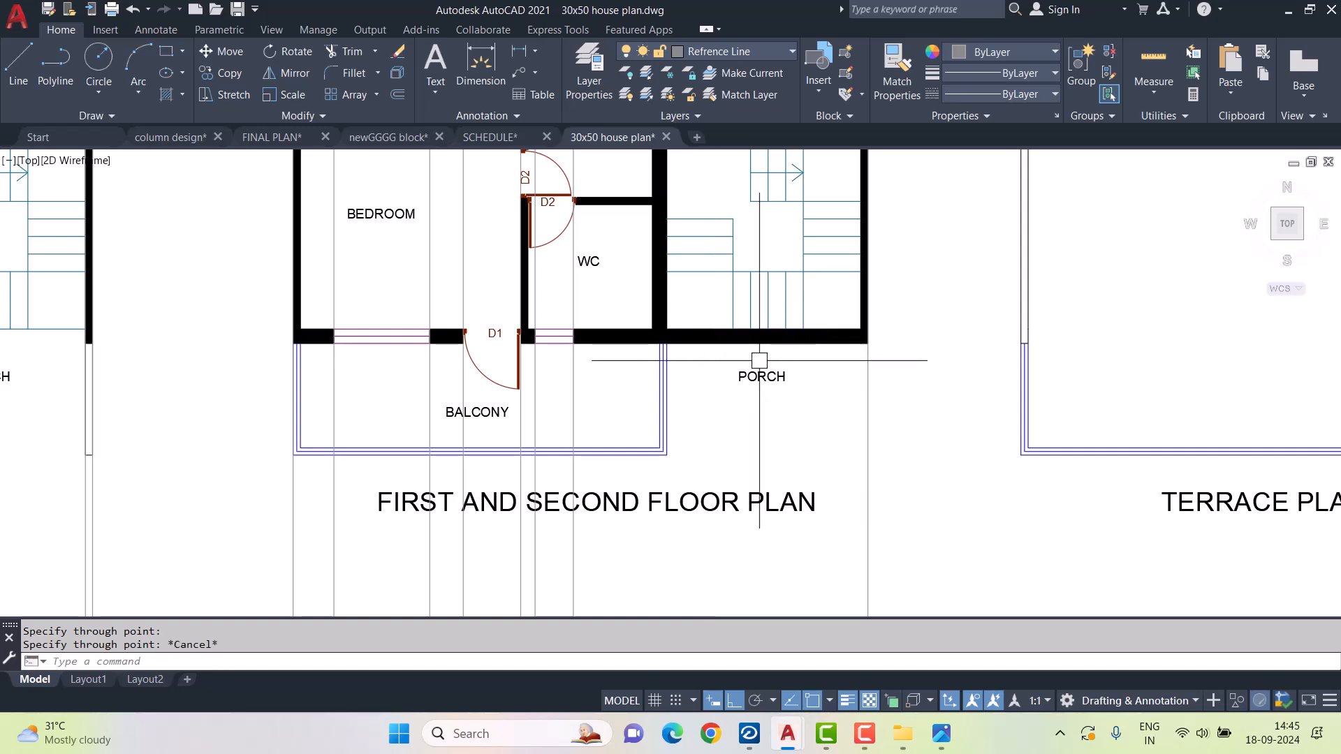
{"action": "key", "text": "Escape"}
- Make the Wall layer current and draw the first floor's balcony-side outer wall line between the fourth and fifth level lines from the bottom
{"action": "scroll", "coordinate": [761, 419], "scroll_direction": "down", "scroll_amount": 3}
{"action": "middle_click_drag", "start_coordinate": [767, 467], "coordinate": [744, 218]}
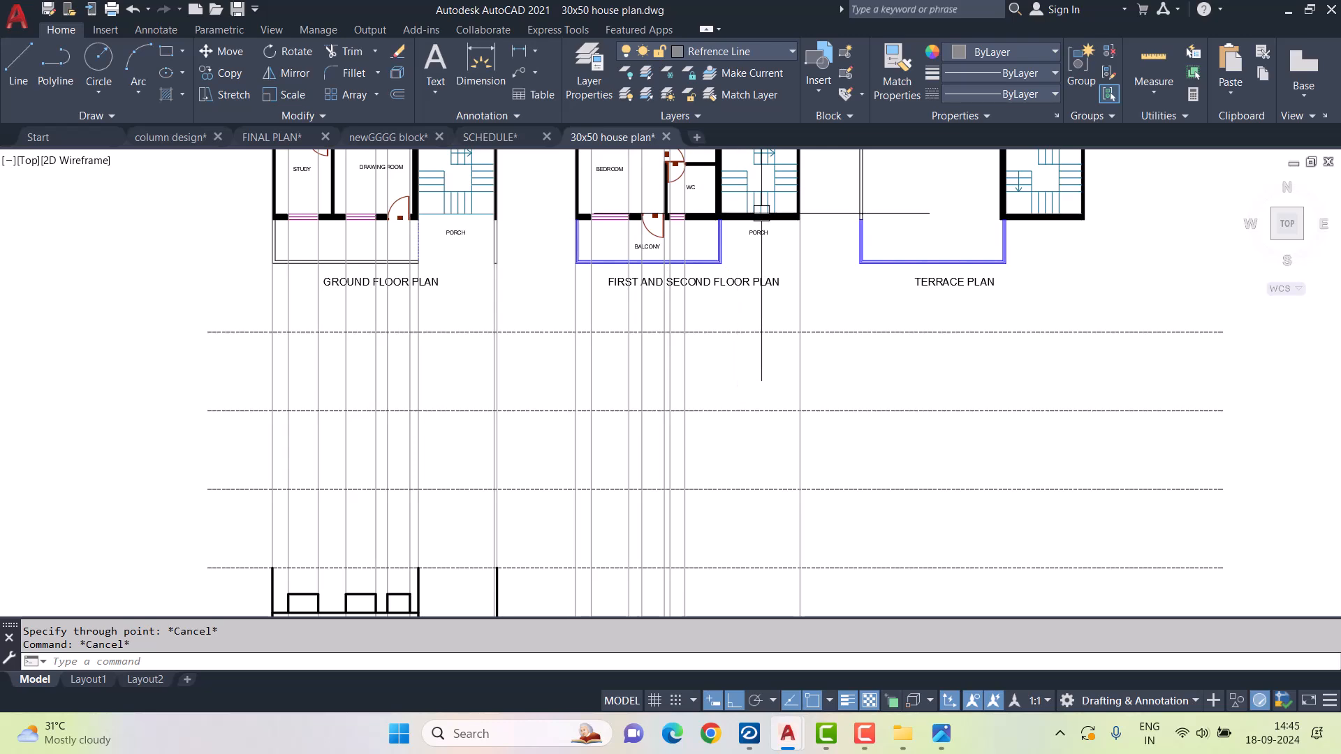
{"action": "mouse_move", "coordinate": [762, 398]}
{"action": "middle_mouse_down"}
{"action": "mouse_move", "coordinate": [763, 347]}
{"action": "mouse_move", "coordinate": [757, 383]}
{"action": "middle_mouse_up"}
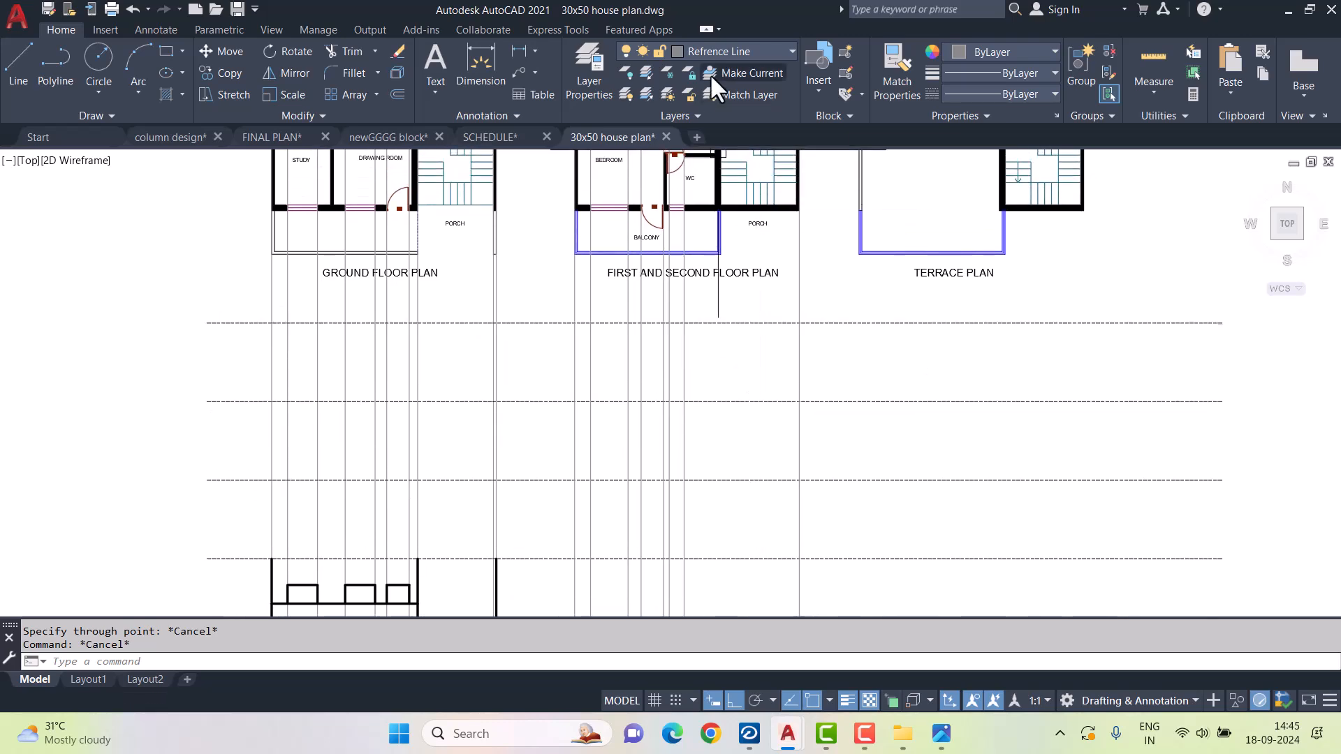
{"action": "left_click", "coordinate": [731, 47]}
{"action": "left_click", "coordinate": [721, 483]}
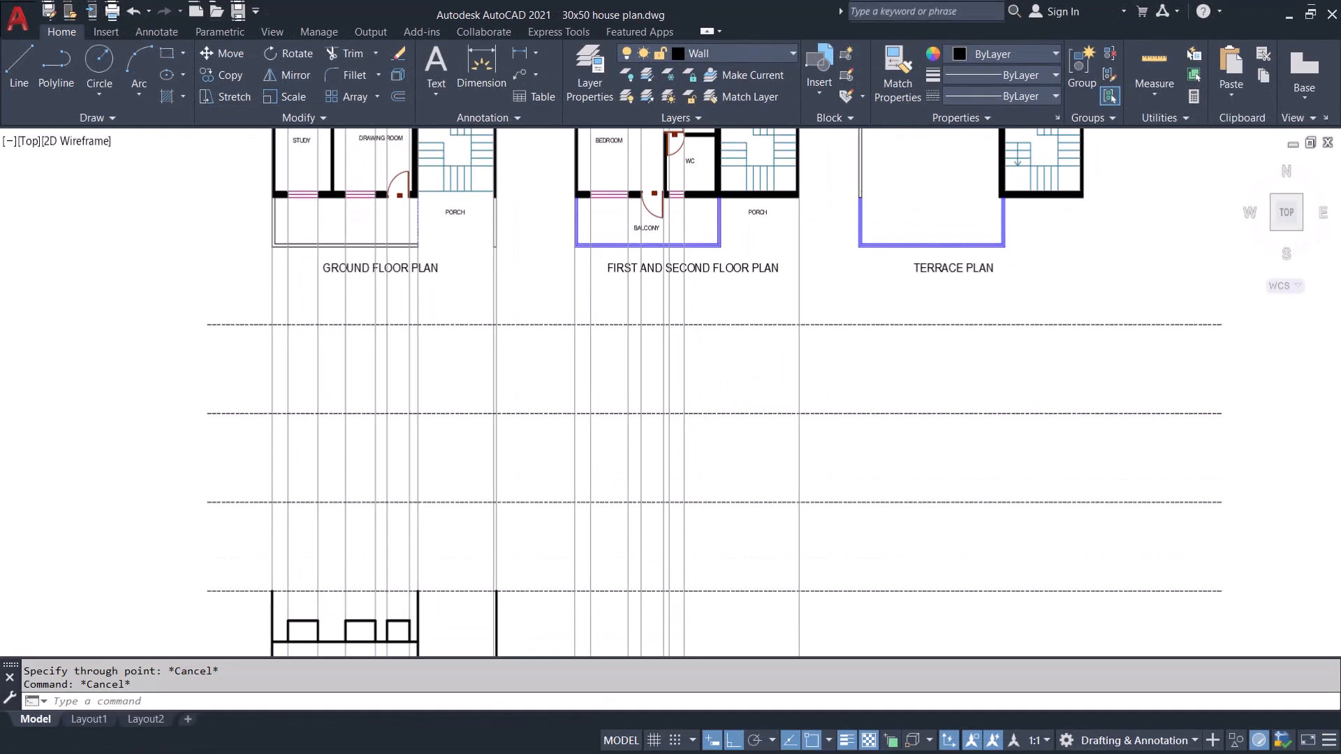
{"action": "key", "text": "ctrl+0"}
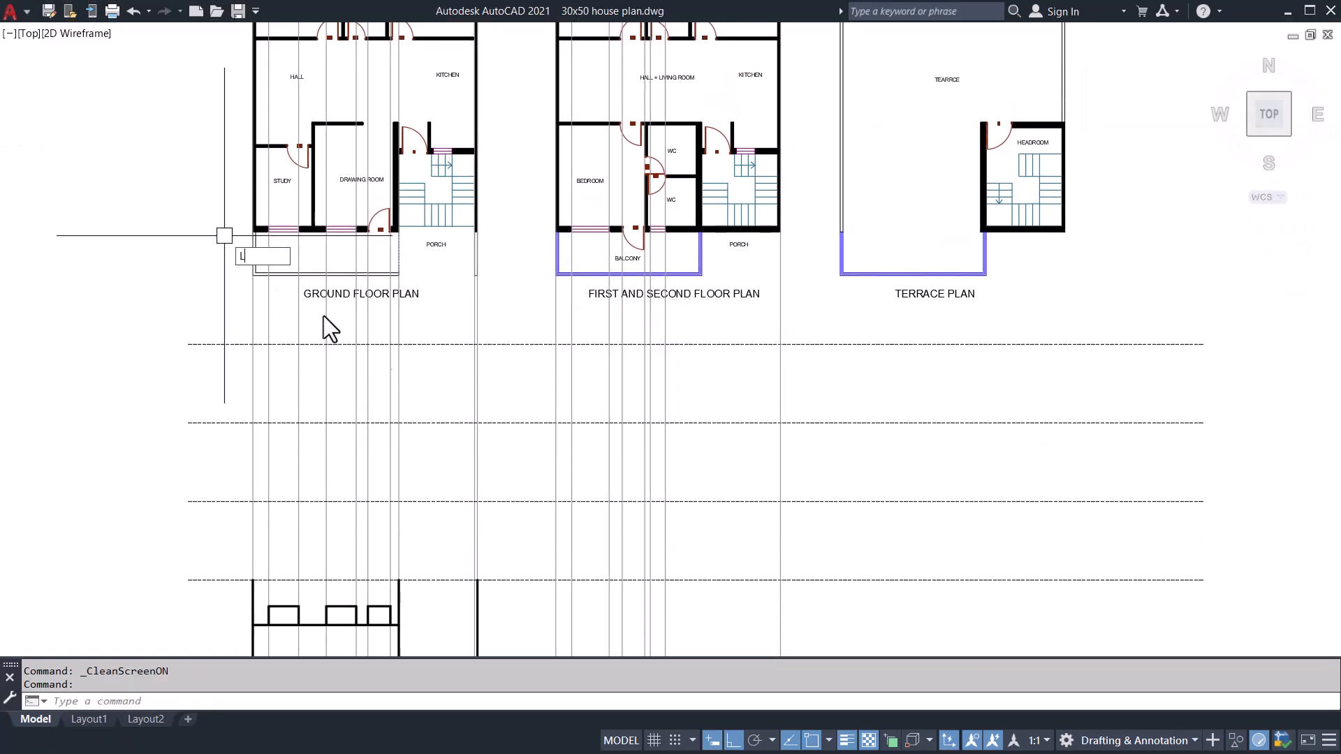
{"action": "key", "text": "Return"}
{"action": "left_click", "coordinate": [556, 580]}
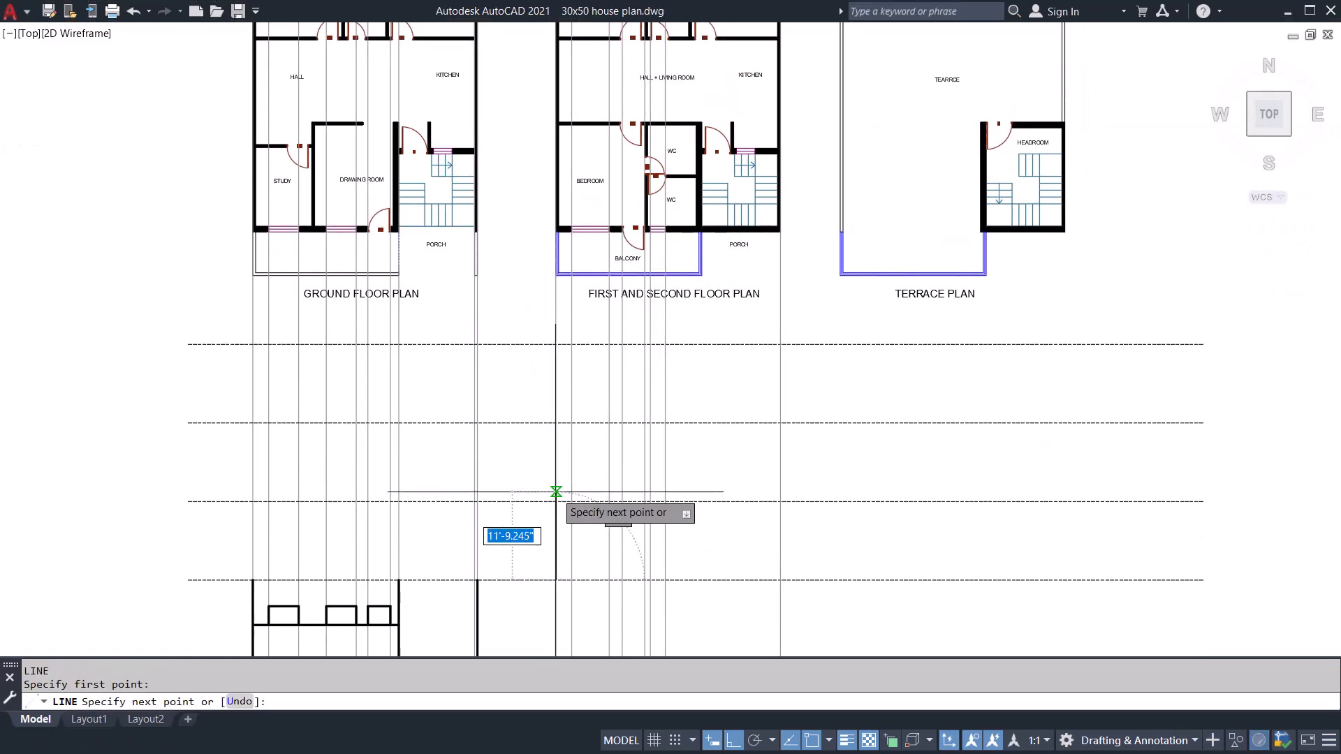
{"action": "left_click", "coordinate": [556, 501]}
{"action": "key", "text": "Escape"}
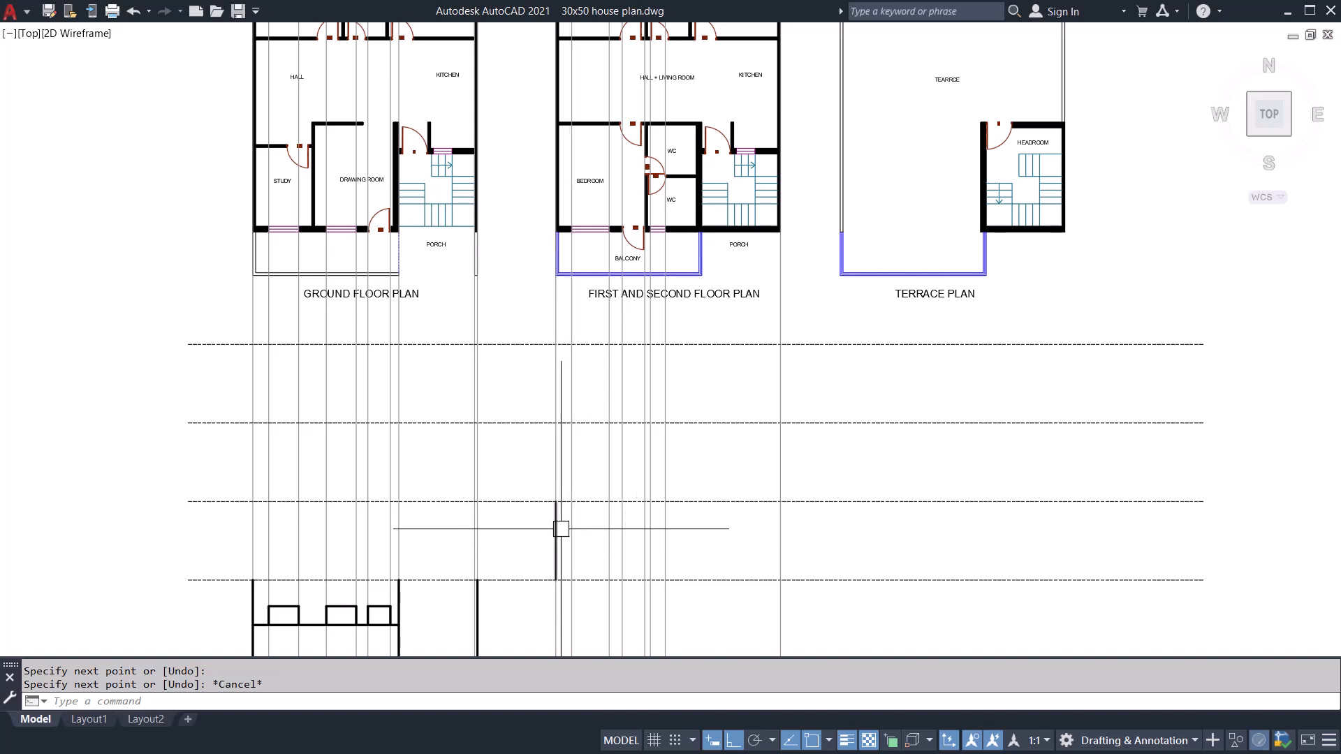
- Erase the wall line just drawn on the Wall layer
{"action": "scroll", "coordinate": [709, 230], "scroll_direction": "up", "scroll_amount": 4}
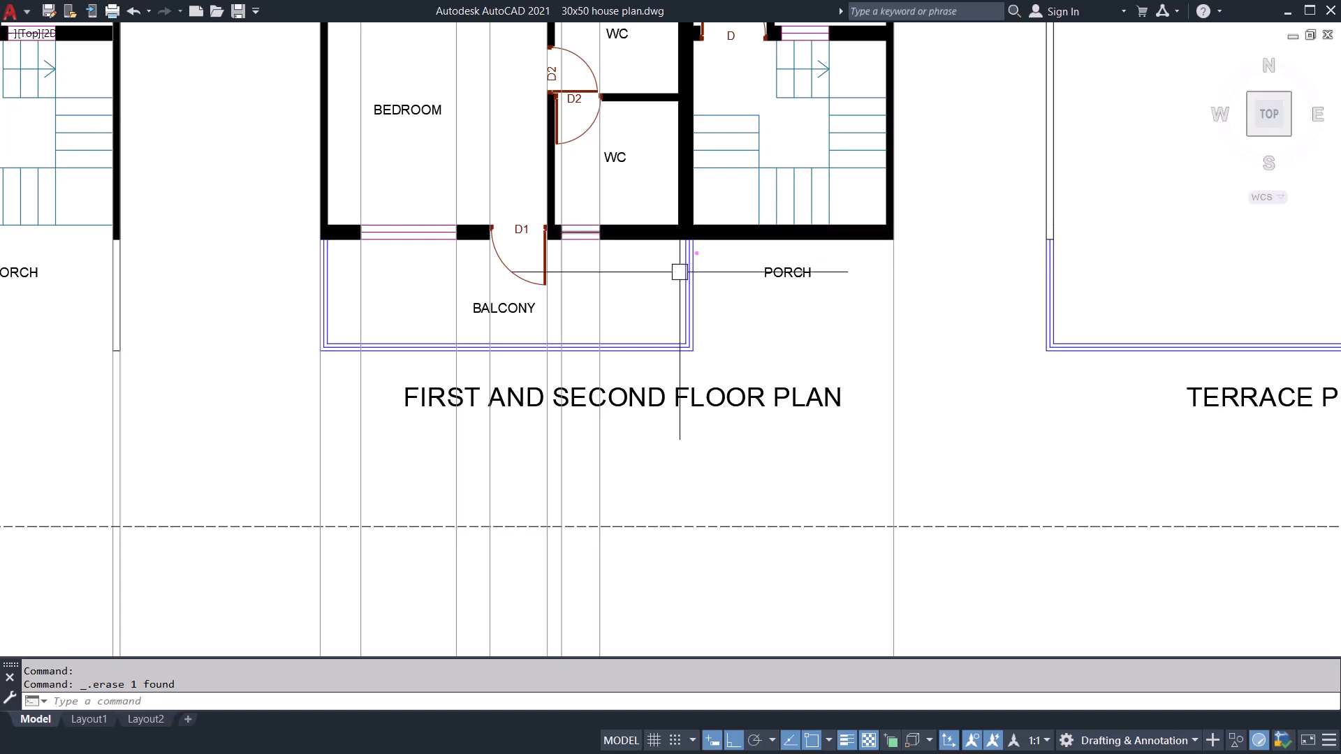
{"action": "key", "text": "Escape"}
{"action": "key", "text": "Escape"}
{"action": "scroll", "coordinate": [680, 272], "scroll_direction": "down", "scroll_amount": 6}
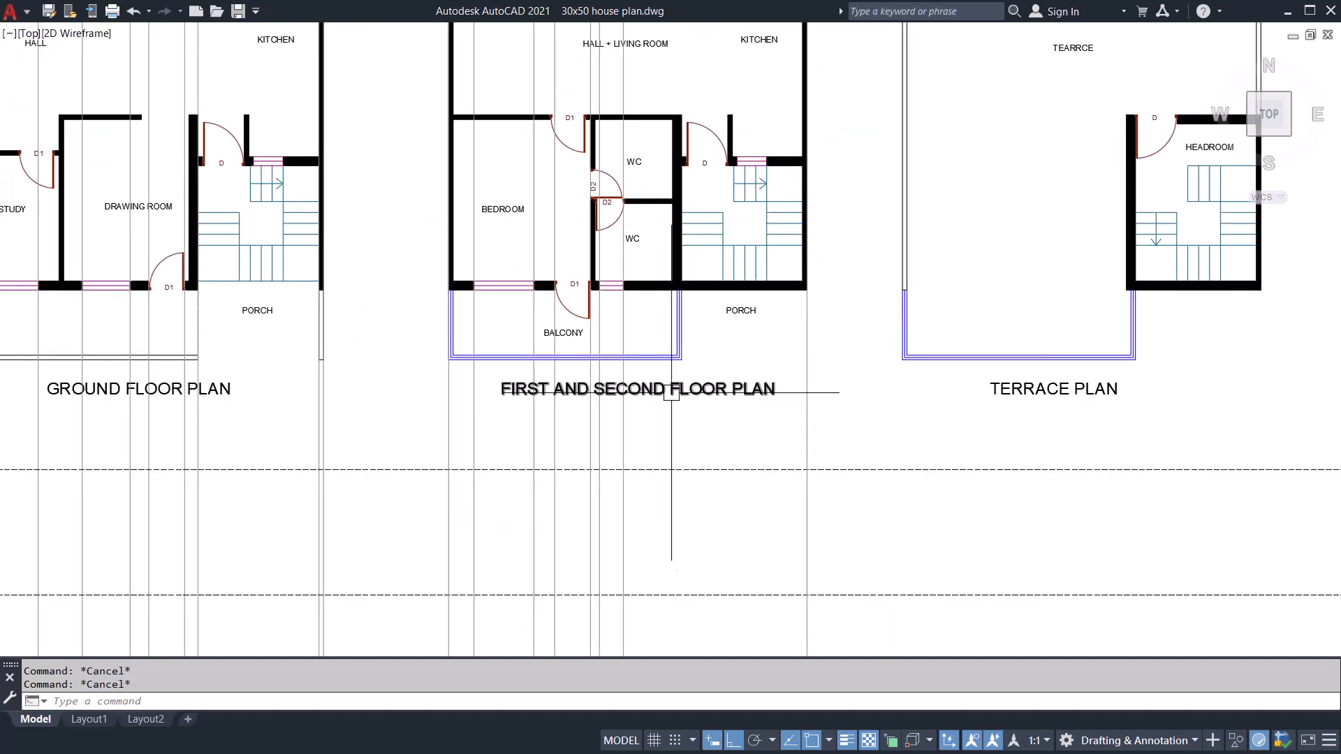
{"action": "scroll", "coordinate": [702, 500], "scroll_direction": "up", "scroll_amount": 2}
- Make EL. WALL the current layer
{"action": "key", "text": "ctrl+0"}
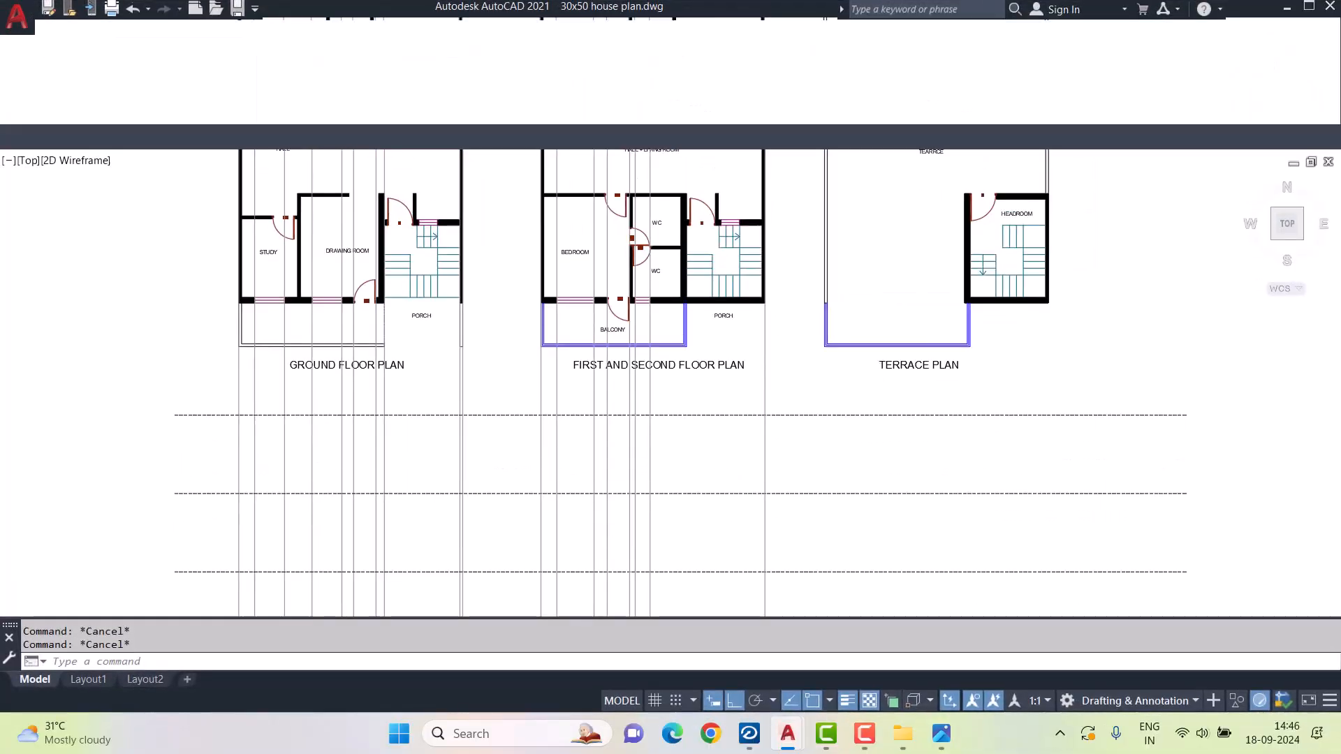
{"action": "left_click", "coordinate": [701, 52]}
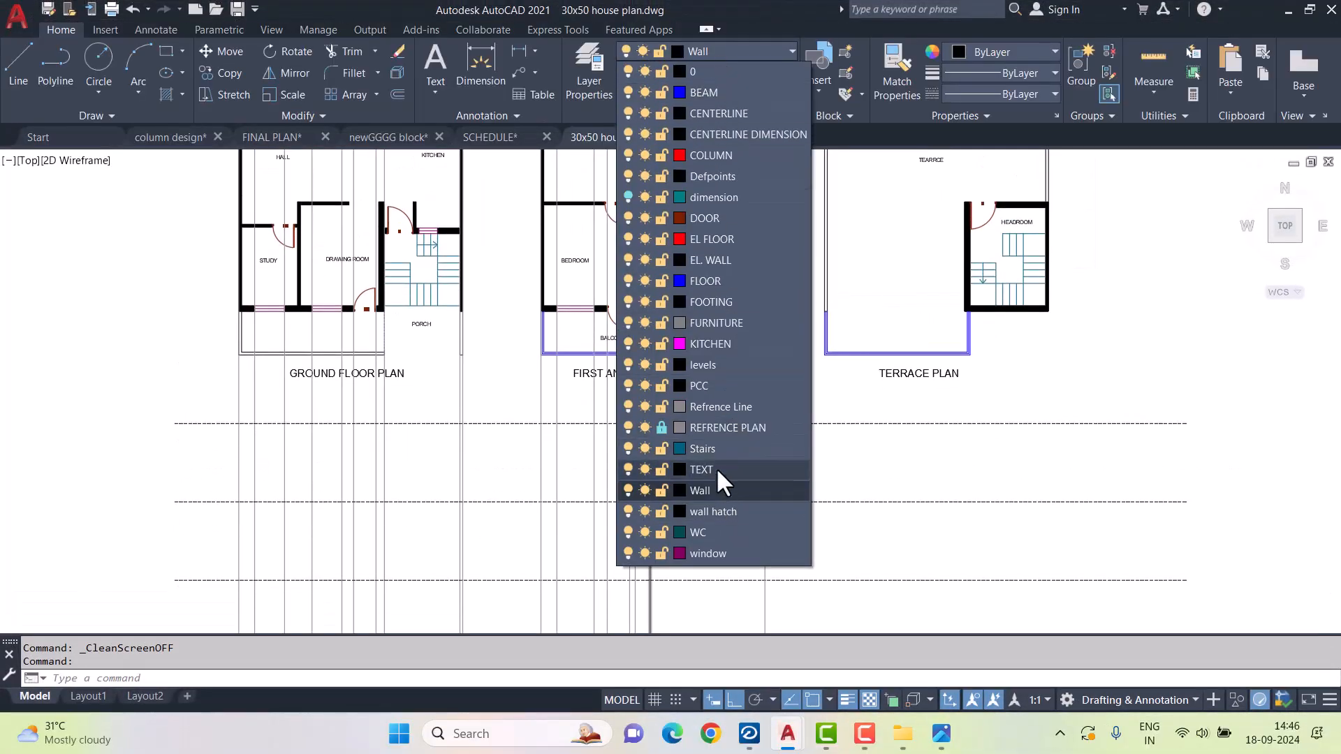
{"action": "left_click", "coordinate": [705, 277]}
{"action": "key", "text": "ctrl+0"}
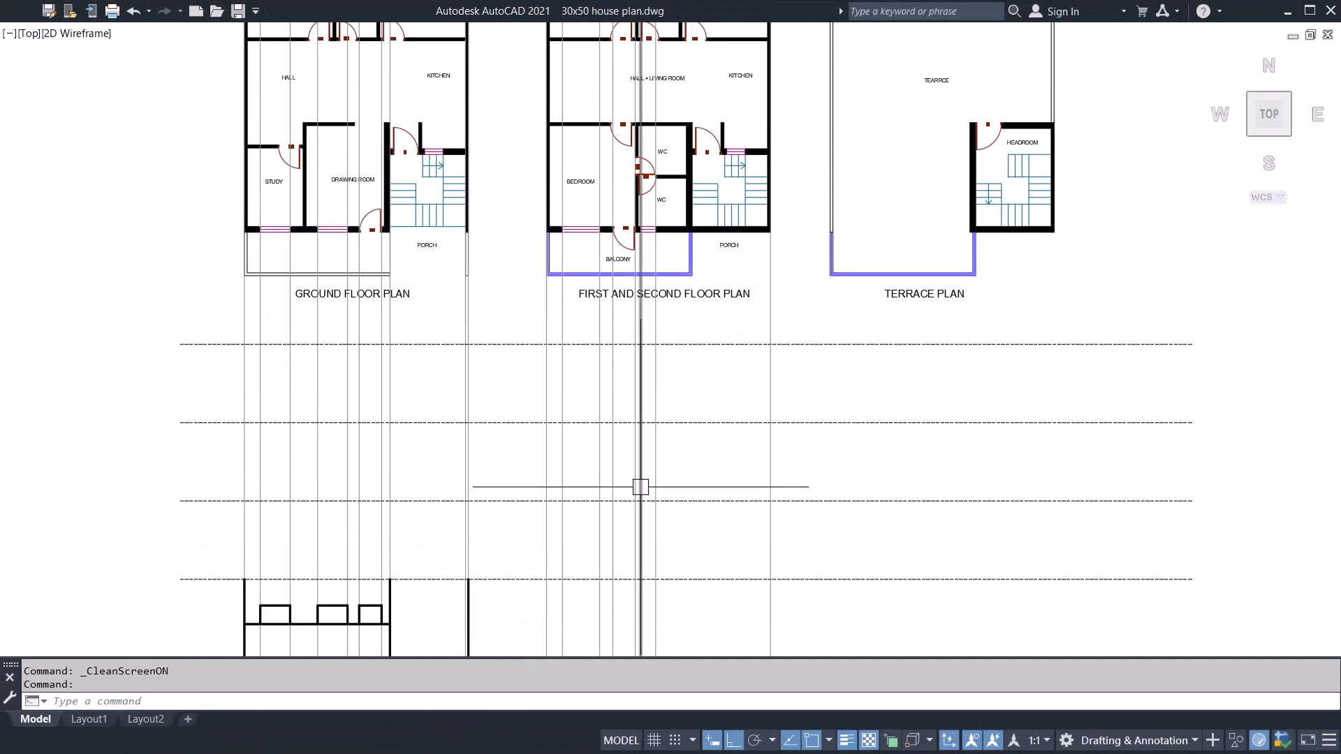
- Draw the first floor's balcony-side outer wall line on its construction line, from the fourth to the fifth level line from the bottom
{"action": "type", "text": "L"}
{"action": "key", "text": "Return"}
{"action": "scroll", "coordinate": [556, 535], "scroll_direction": "up", "scroll_amount": 2}
{"action": "left_click", "coordinate": [538, 538]}
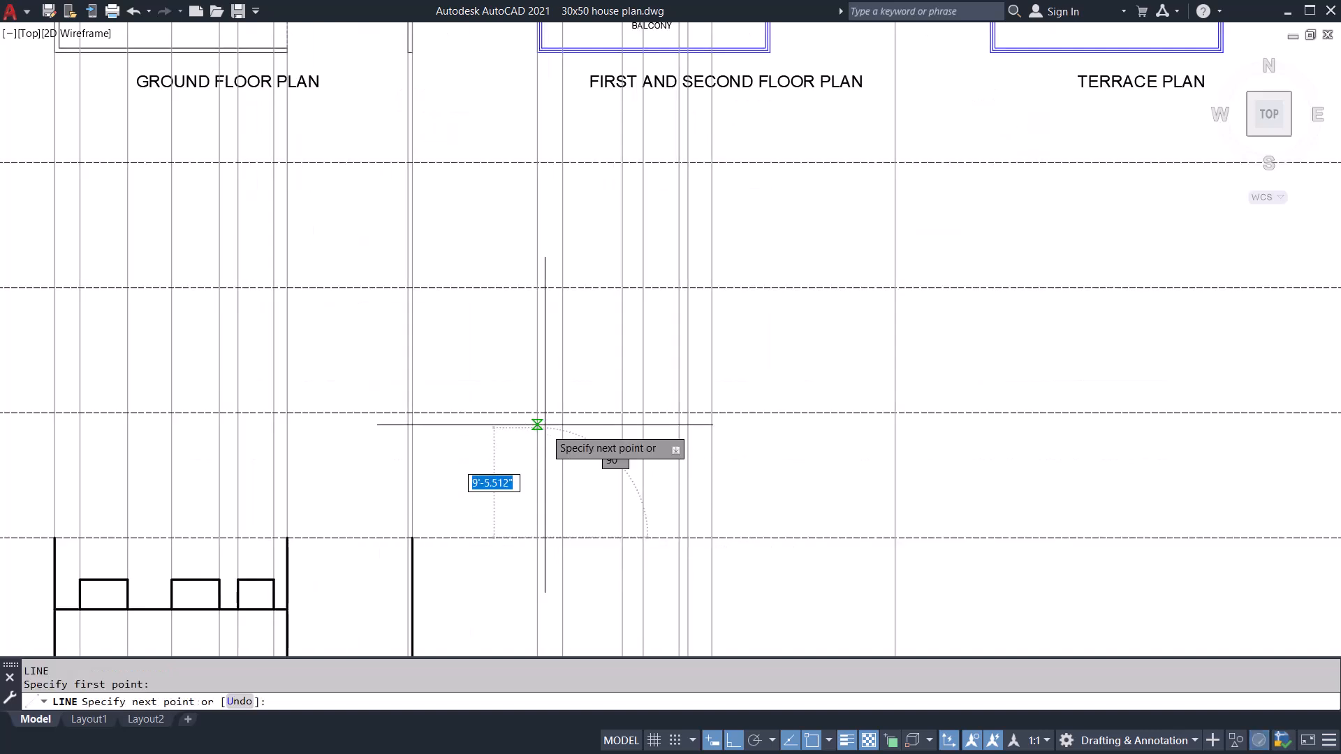
{"action": "left_click", "coordinate": [543, 414]}
{"action": "key", "text": "Escape"}
{"action": "scroll", "coordinate": [583, 513], "scroll_direction": "down", "scroll_amount": 2}
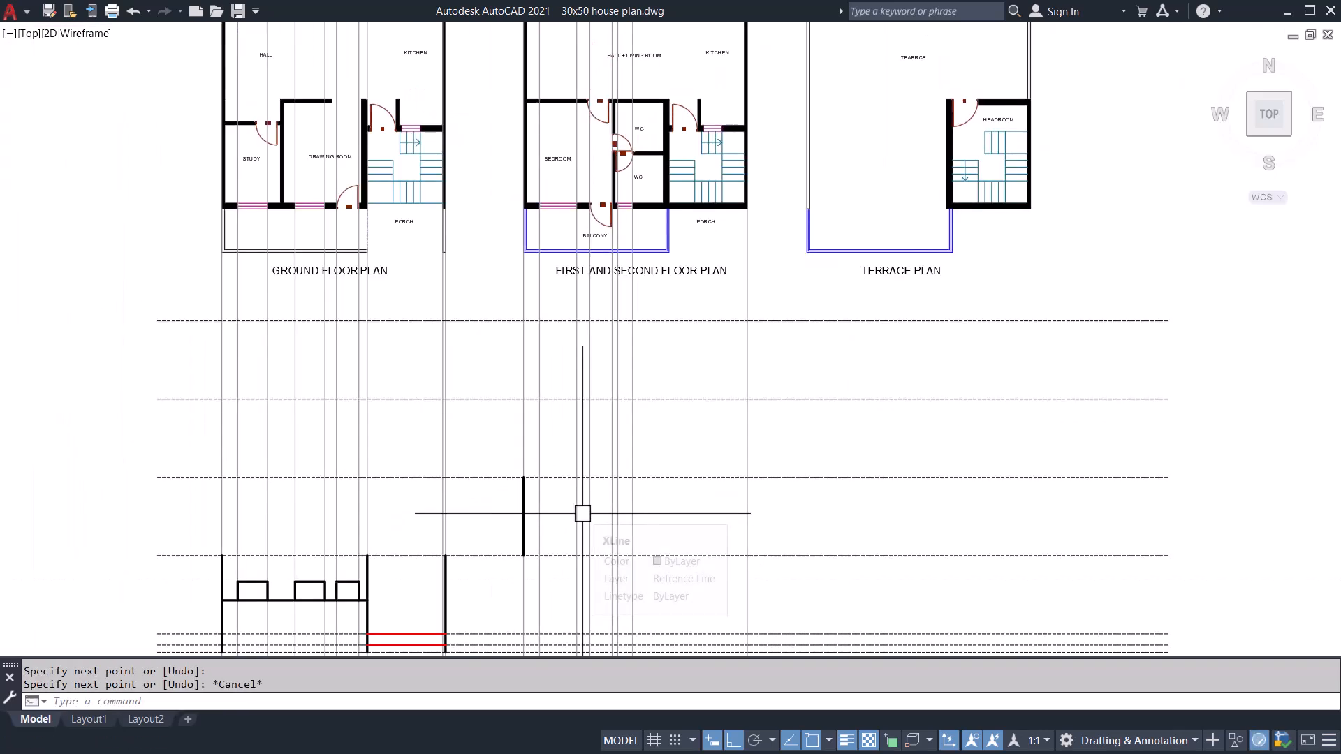
- Draw the first floor's porch-side outer wall line on its construction line, between the same two level lines
{"action": "key", "text": "Return"}
{"action": "left_click", "coordinate": [747, 477]}
{"action": "left_click", "coordinate": [747, 554]}
{"action": "key", "text": "Escape"}
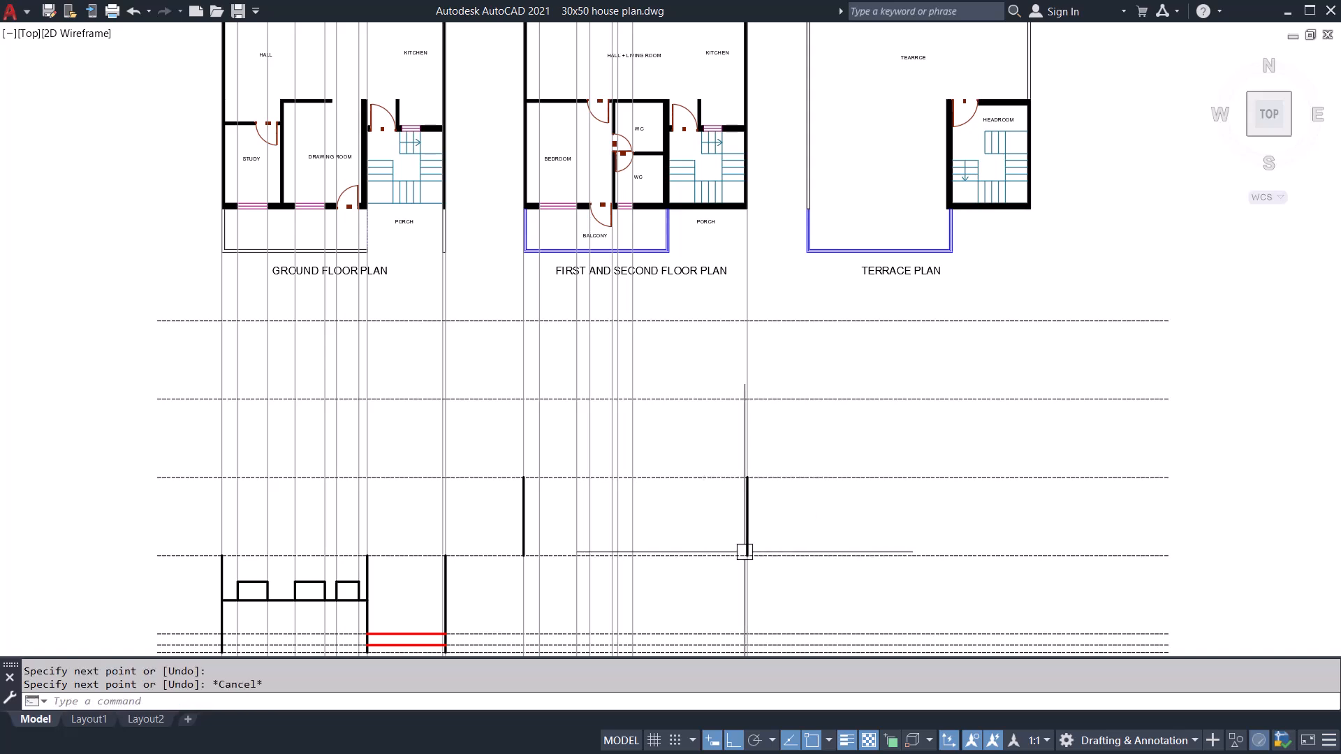
{"action": "type", "text": "REC"}
{"action": "key", "text": "Return"}
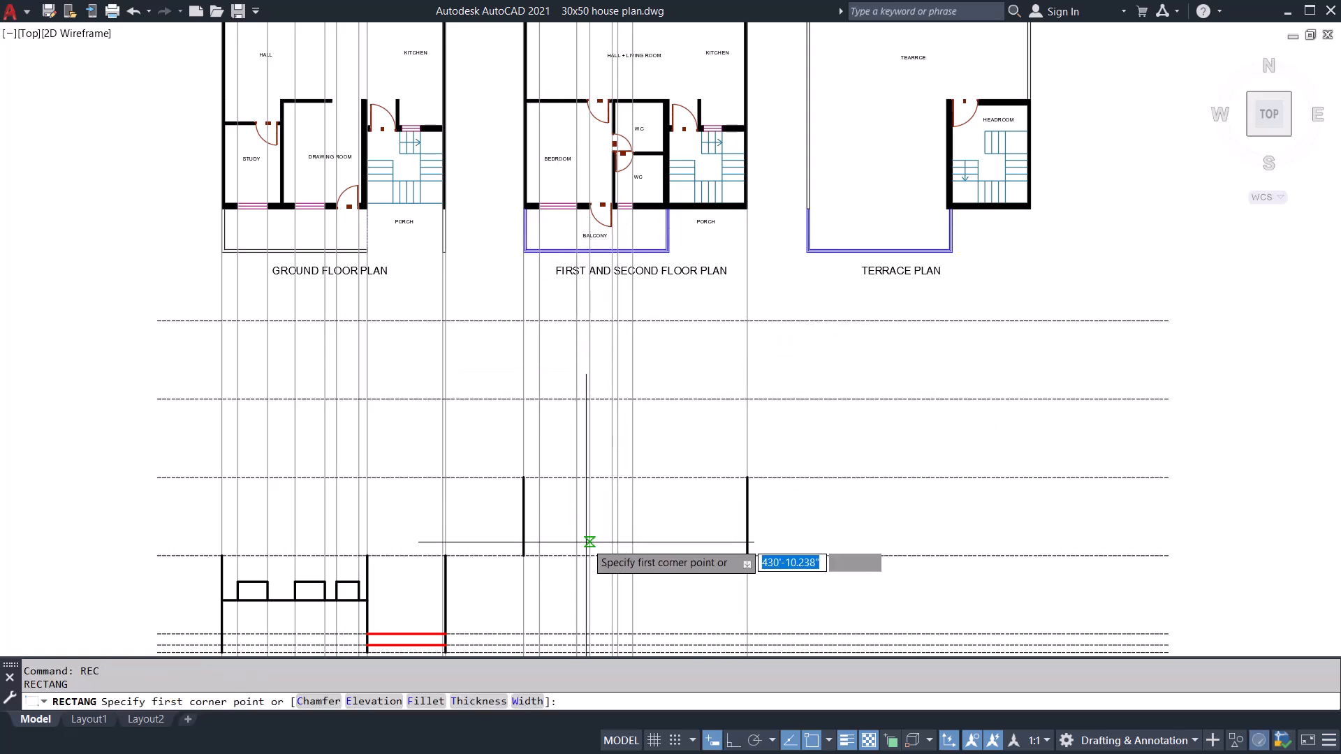
{"action": "key", "text": "Escape"}
- Offset the first floor's base level line upward by 7' to mark the door and window head height
{"action": "type", "text": "o"}
{"action": "key", "text": "Return"}
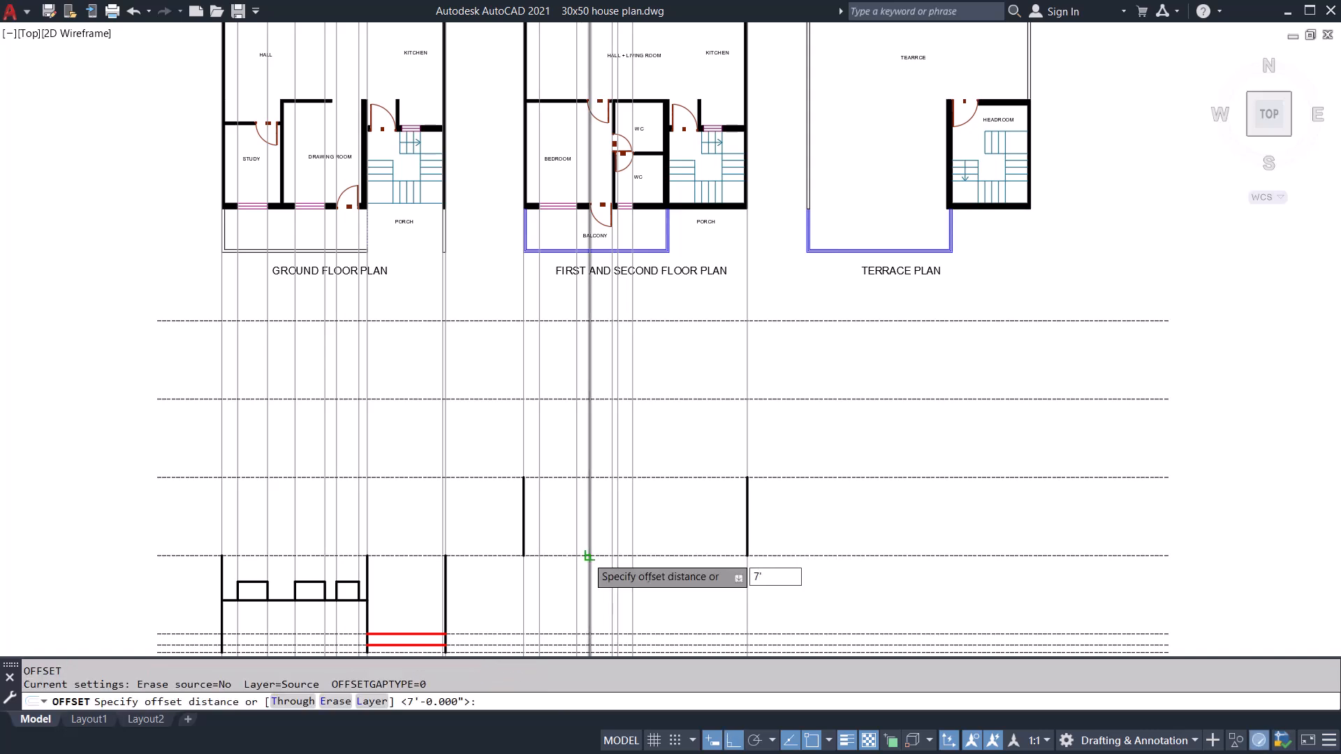
{"action": "type", "text": "7'"}
{"action": "key", "text": "Return"}
{"action": "left_click", "coordinate": [644, 555]}
{"action": "left_click", "coordinate": [653, 482]}
- Offset the first floor's base level line upward by 2' to mark the window sill height
{"action": "key", "text": "Return"}
{"action": "key", "text": "Return"}
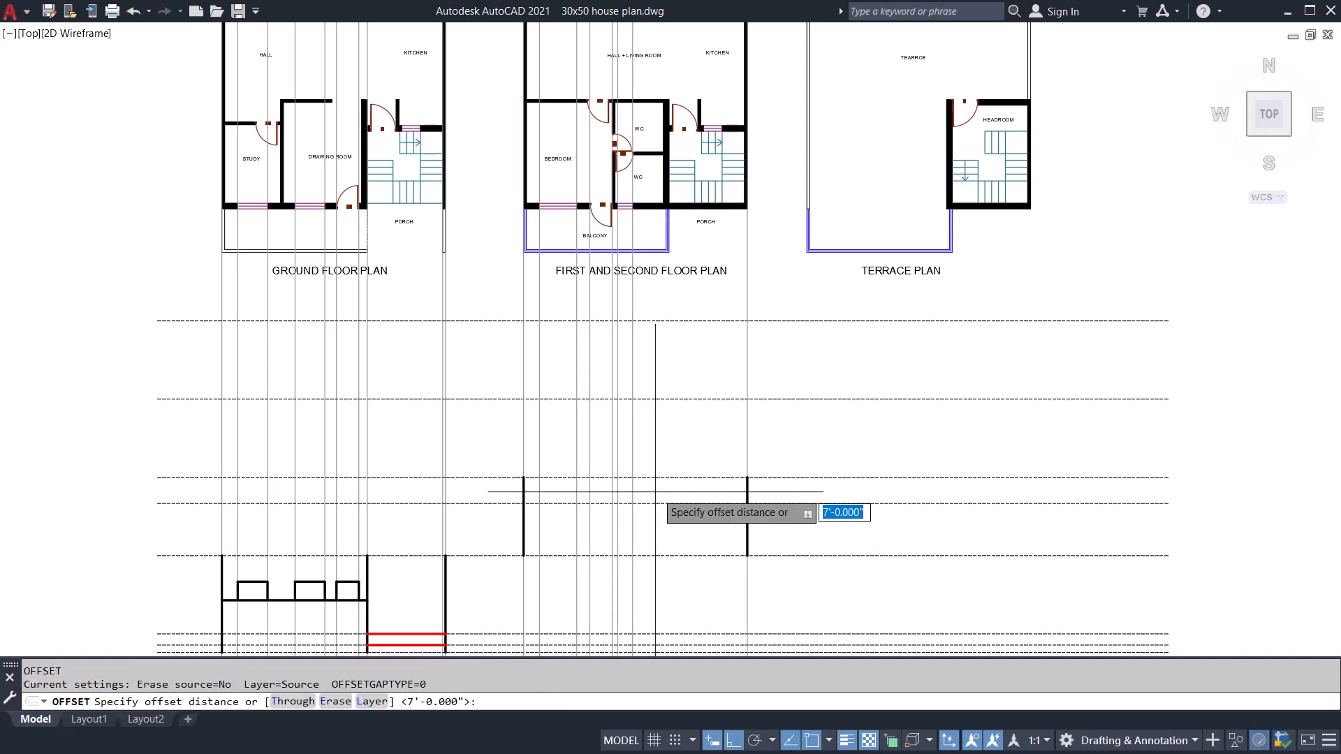
{"action": "type", "text": "2'"}
{"action": "key", "text": "Return"}
{"action": "left_click", "coordinate": [689, 555]}
{"action": "left_click", "coordinate": [758, 521]}
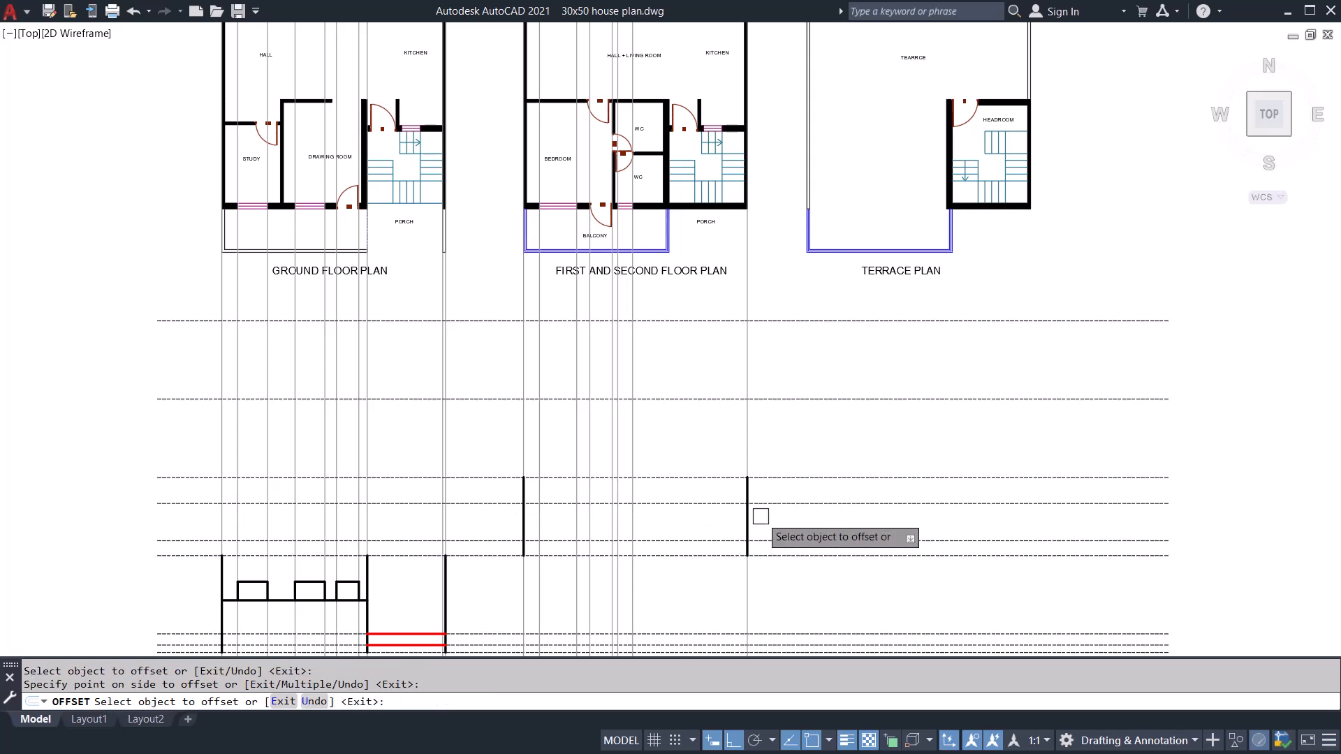
{"action": "scroll", "coordinate": [681, 512], "scroll_direction": "up", "scroll_amount": 2}
{"action": "key", "text": "Escape"}
{"action": "key", "text": "Escape"}
- Offset the 7' head line downward by 1'6 to mark the WC window's height
{"action": "type", "text": "O"}
{"action": "key", "text": "Return"}
{"action": "type", "text": "1'6"}
{"action": "key", "text": "Return"}
{"action": "left_click", "coordinate": [675, 499]}
{"action": "left_click", "coordinate": [670, 524]}
{"action": "key", "text": "Escape"}
{"action": "key", "text": "Escape"}
{"action": "scroll", "coordinate": [632, 275], "scroll_direction": "down", "scroll_amount": 2}
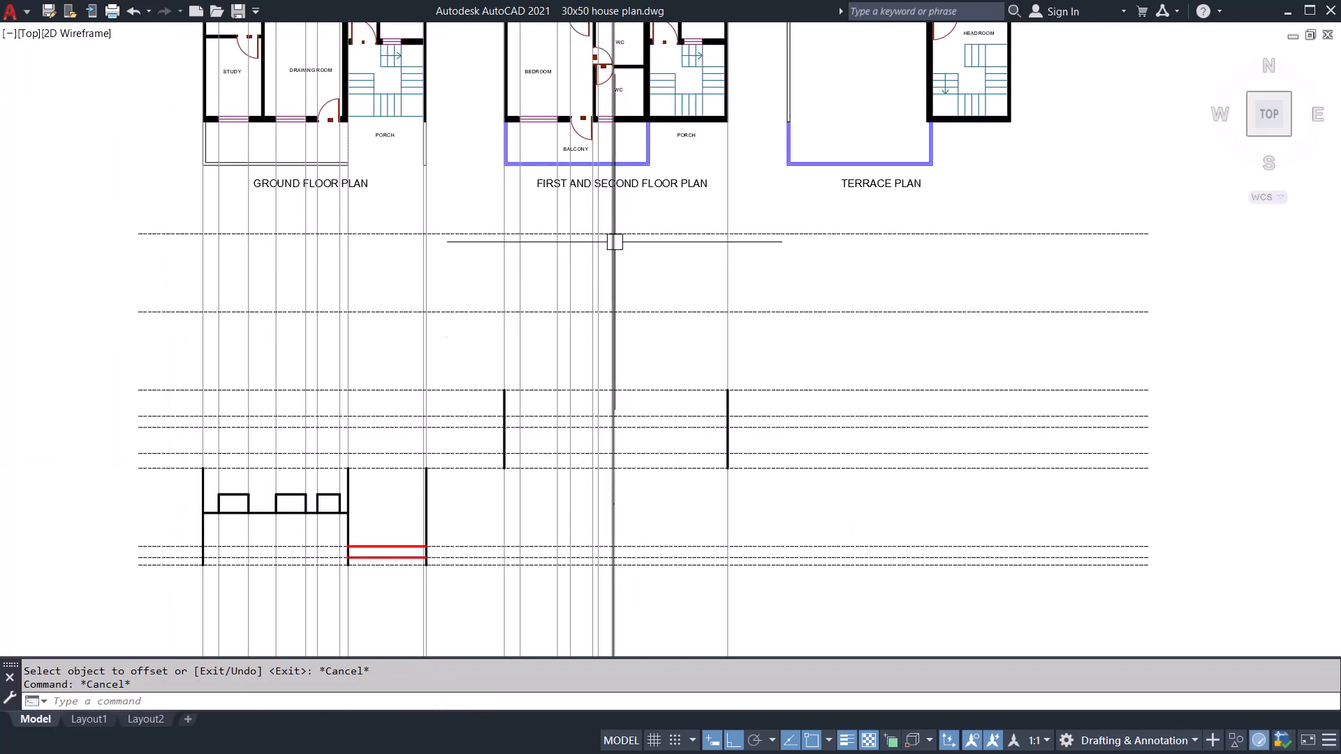
- Draw the bedroom window as a rectangle between its construction lines, from the 7' head line to the 2' sill line
{"action": "scroll", "coordinate": [559, 416], "scroll_direction": "up", "scroll_amount": 2}
{"action": "type", "text": "REC"}
{"action": "key", "text": "Return"}
{"action": "middle_click_drag", "start_coordinate": [585, 337], "coordinate": [602, 476]}
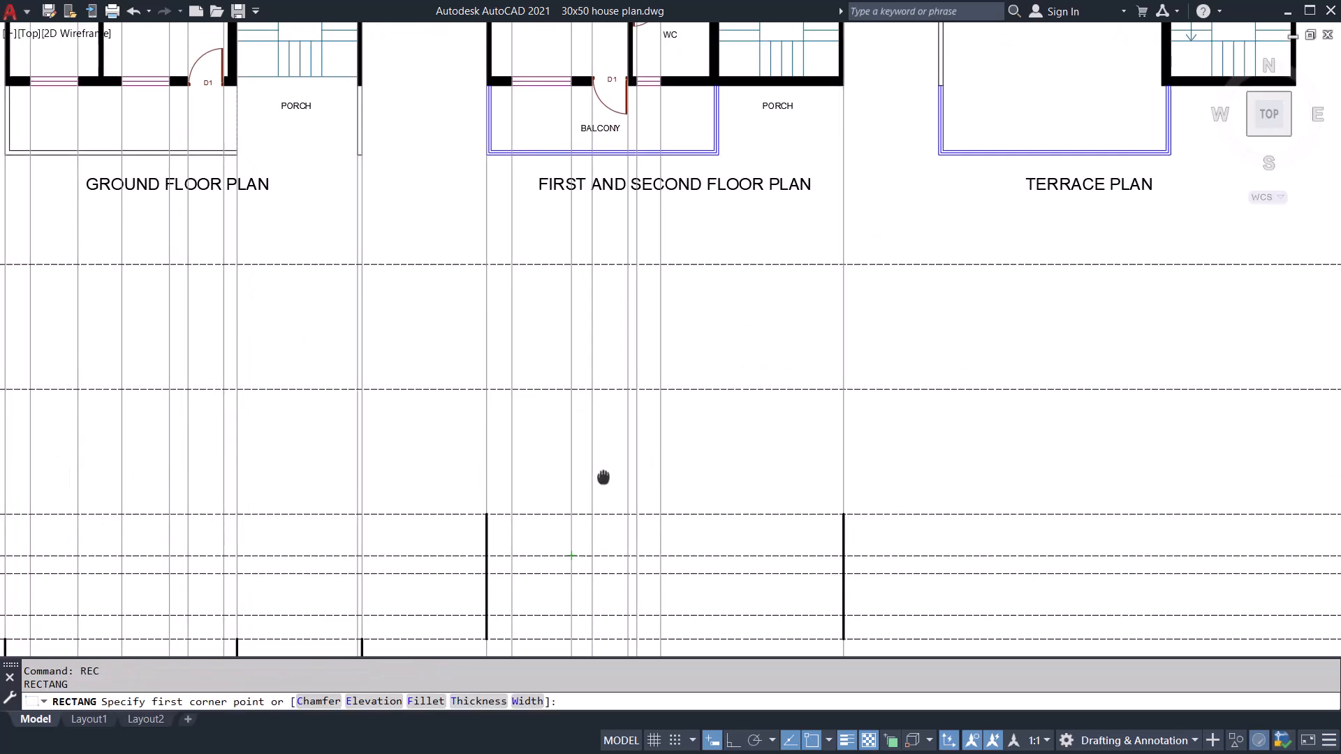
{"action": "left_click", "coordinate": [512, 553]}
{"action": "left_click", "coordinate": [571, 614]}
{"action": "key", "text": "Escape"}
- Draw the balcony door as a rectangle between its construction lines, from the 7' head line down to the first floor's base level line
{"action": "key", "text": "Return"}
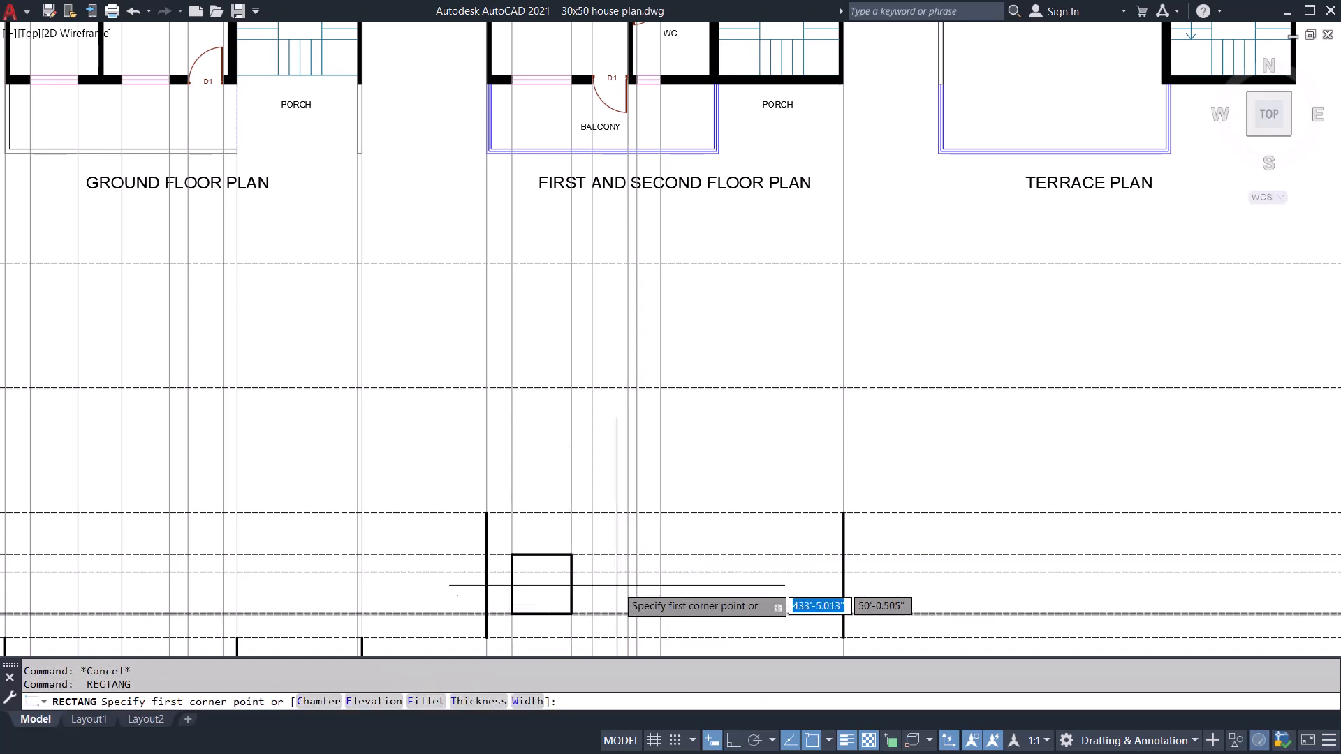
{"action": "left_click", "coordinate": [592, 554]}
{"action": "middle_click_drag", "start_coordinate": [617, 628], "coordinate": [617, 581]}
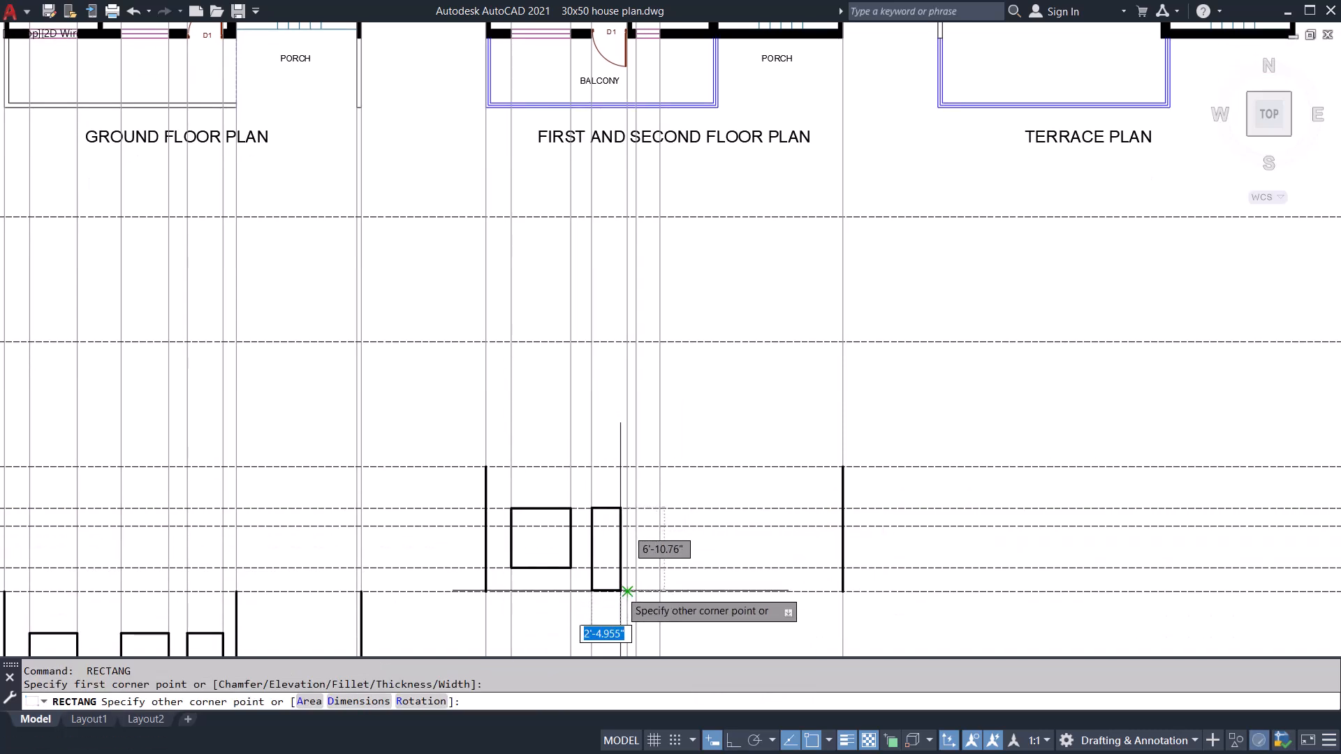
{"action": "left_click", "coordinate": [627, 592]}
{"action": "key", "text": "Escape"}
- Draw the WC window as a rectangle between its construction lines, from the 7' head line to the 1'6 offset line below it
{"action": "mouse_move", "coordinate": [684, 493]}
{"action": "middle_mouse_down"}
{"action": "mouse_move", "coordinate": [680, 521]}
{"action": "mouse_move", "coordinate": [712, 513]}
{"action": "mouse_move", "coordinate": [691, 432]}
{"action": "middle_mouse_up"}
{"action": "scroll", "coordinate": [681, 521], "scroll_direction": "up", "scroll_amount": 2}
{"action": "key", "text": "Return"}
{"action": "left_click", "coordinate": [632, 536]}
{"action": "left_click", "coordinate": [656, 555]}
{"action": "key", "text": "Escape"}
{"action": "key", "text": "Escape"}
{"action": "scroll", "coordinate": [662, 551], "scroll_direction": "down", "scroll_amount": 2}
{"action": "left_click", "coordinate": [688, 437]}
{"action": "key", "text": "Escape"}
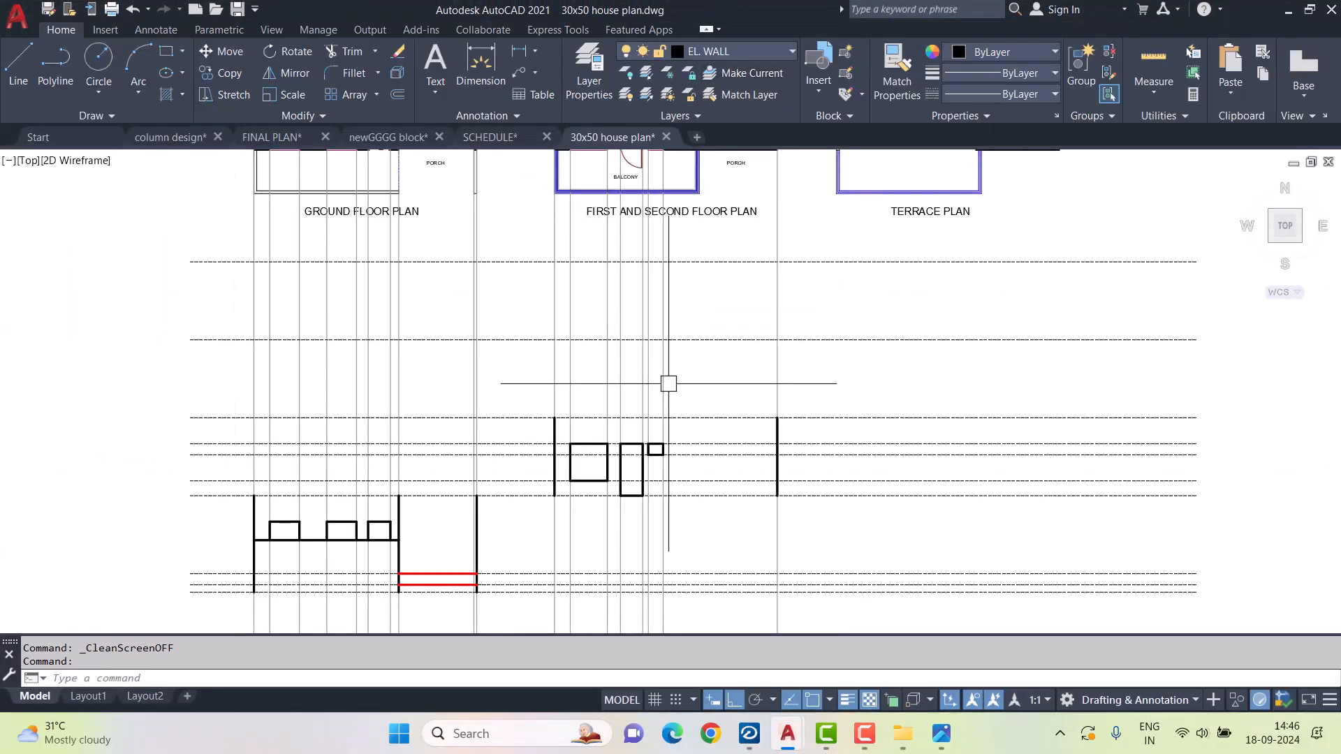
- Move the WC window rectangle straight up so its bottom edge sits on the 7' head line
{"action": "scroll", "coordinate": [659, 463], "scroll_direction": "up", "scroll_amount": 2}
{"action": "scroll", "coordinate": [654, 450], "scroll_direction": "up", "scroll_amount": 3}
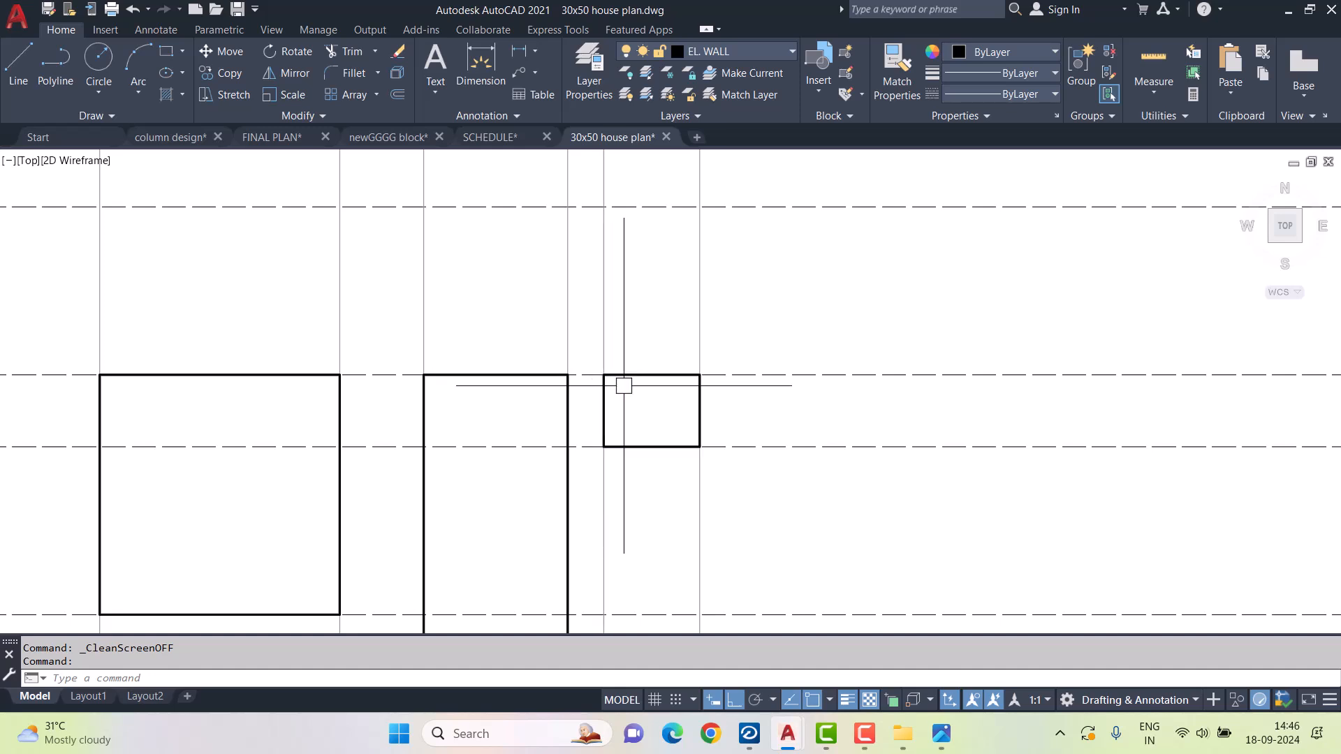
{"action": "left_click", "coordinate": [593, 354]}
{"action": "left_click", "coordinate": [720, 457]}
{"action": "type", "text": "m"}
{"action": "key", "text": "Return"}
{"action": "left_click", "coordinate": [700, 447]}
{"action": "left_click", "coordinate": [718, 356]}
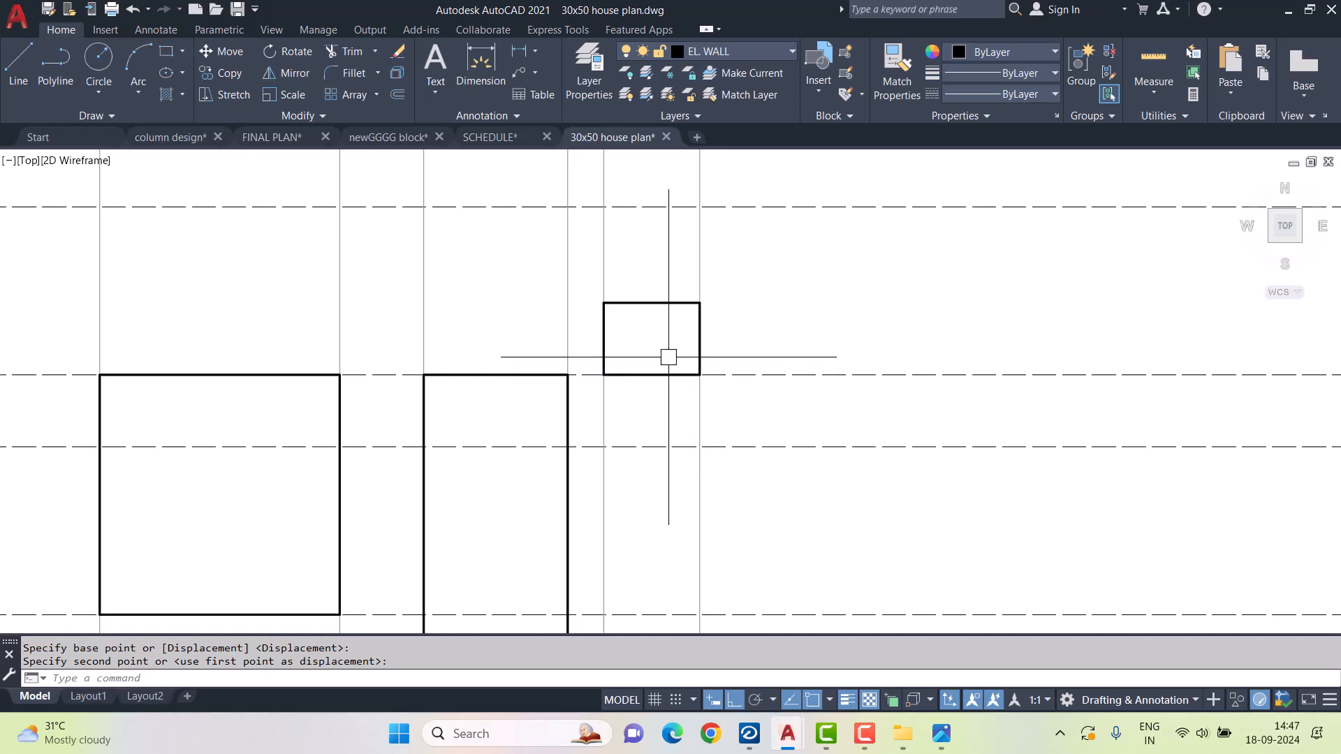
{"action": "scroll", "coordinate": [669, 357], "scroll_direction": "down", "scroll_amount": 2}
{"action": "scroll", "coordinate": [695, 359], "scroll_direction": "down", "scroll_amount": 2}
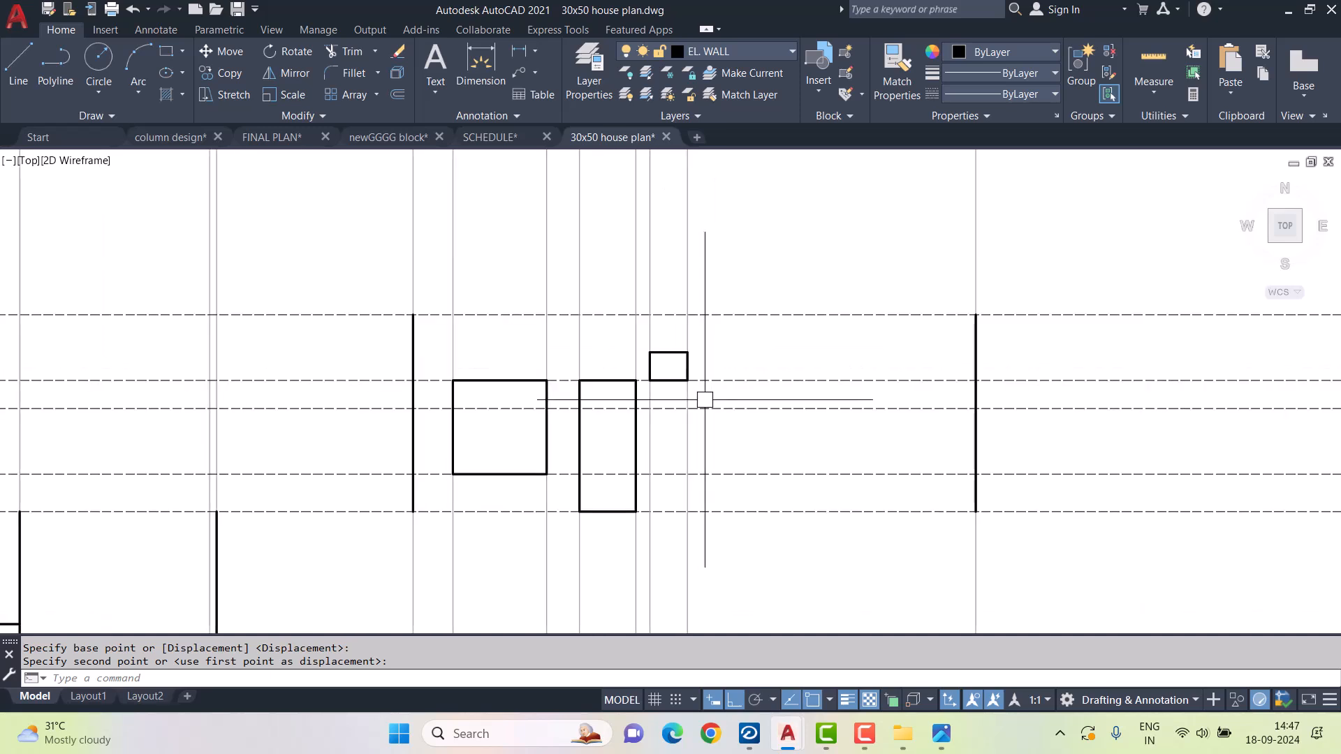
{"action": "scroll", "coordinate": [743, 389], "scroll_direction": "down", "scroll_amount": 3}
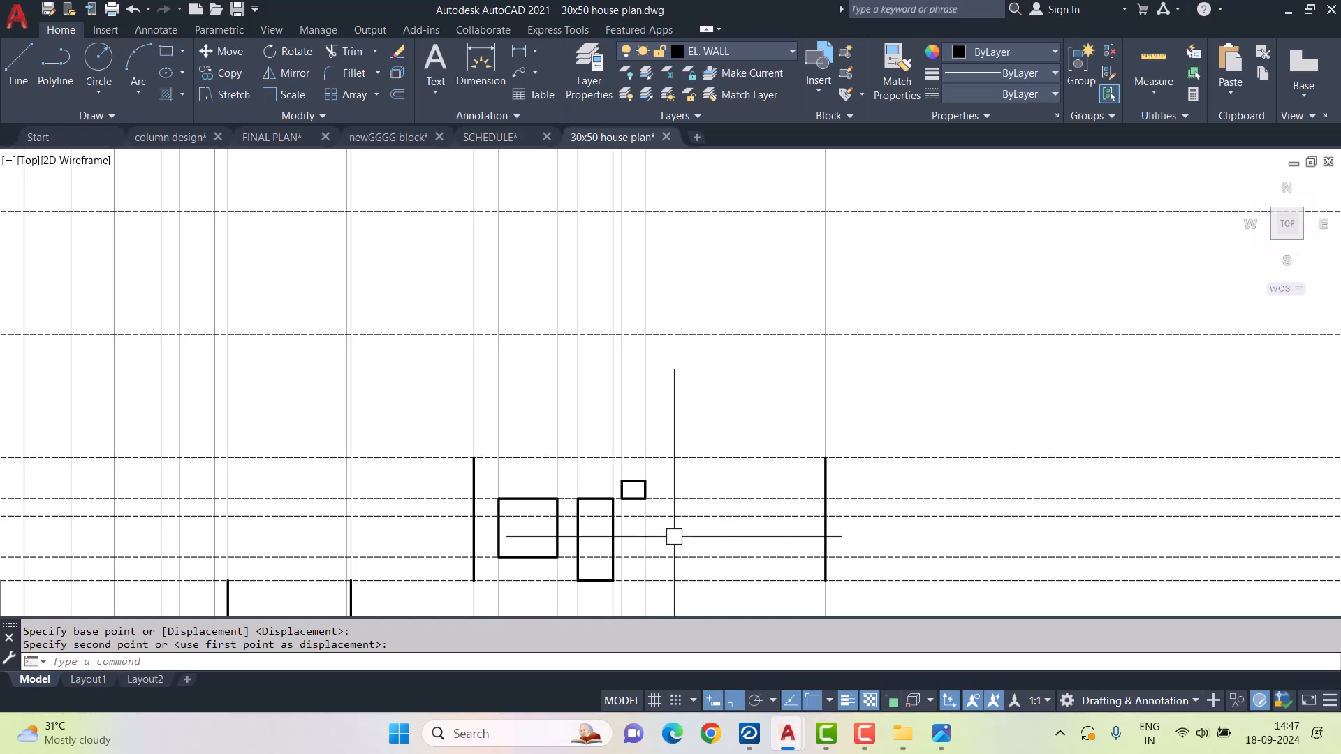
- Erase the six vertical construction lines that locate the bedroom window, balcony door and WC window
{"action": "left_click", "coordinate": [685, 420]}
{"action": "left_click", "coordinate": [488, 391]}
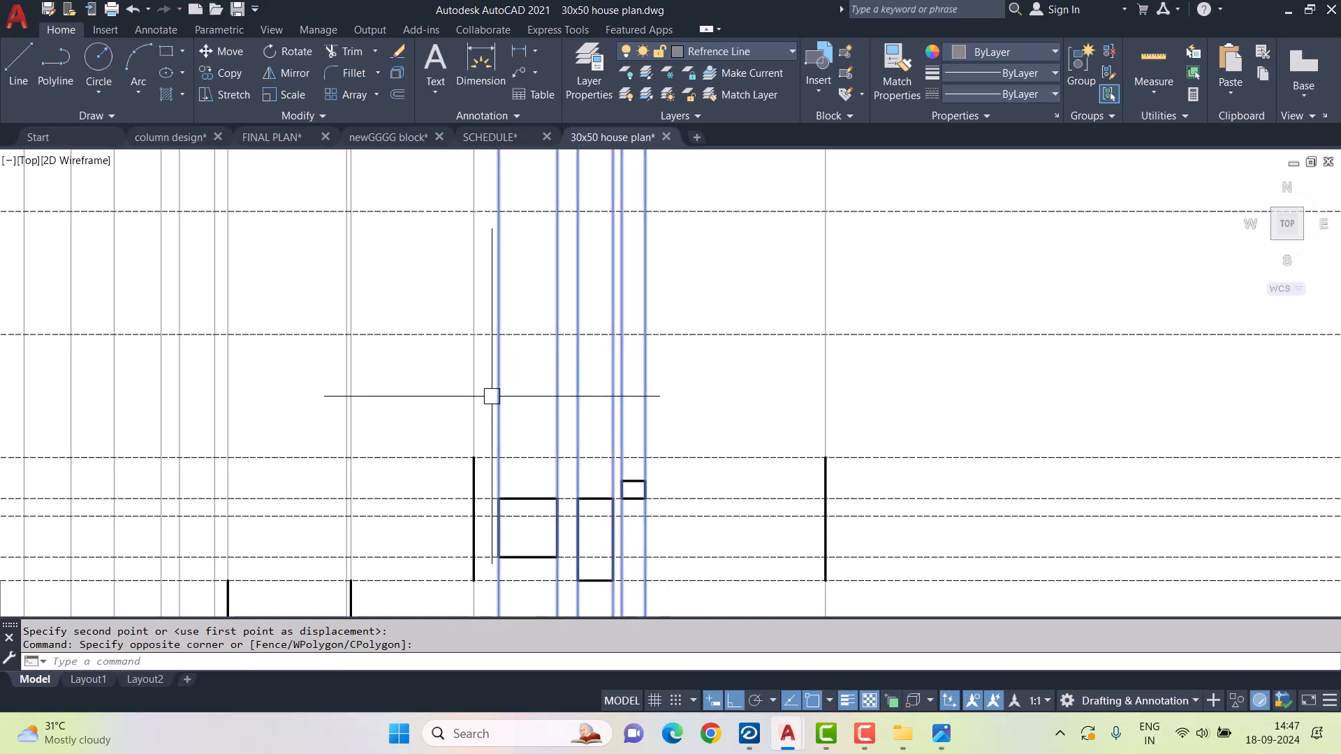
{"action": "key", "text": "Delete"}
{"action": "scroll", "coordinate": [646, 401], "scroll_direction": "down", "scroll_amount": 3}
{"action": "middle_click_drag", "start_coordinate": [683, 380], "coordinate": [682, 492]}
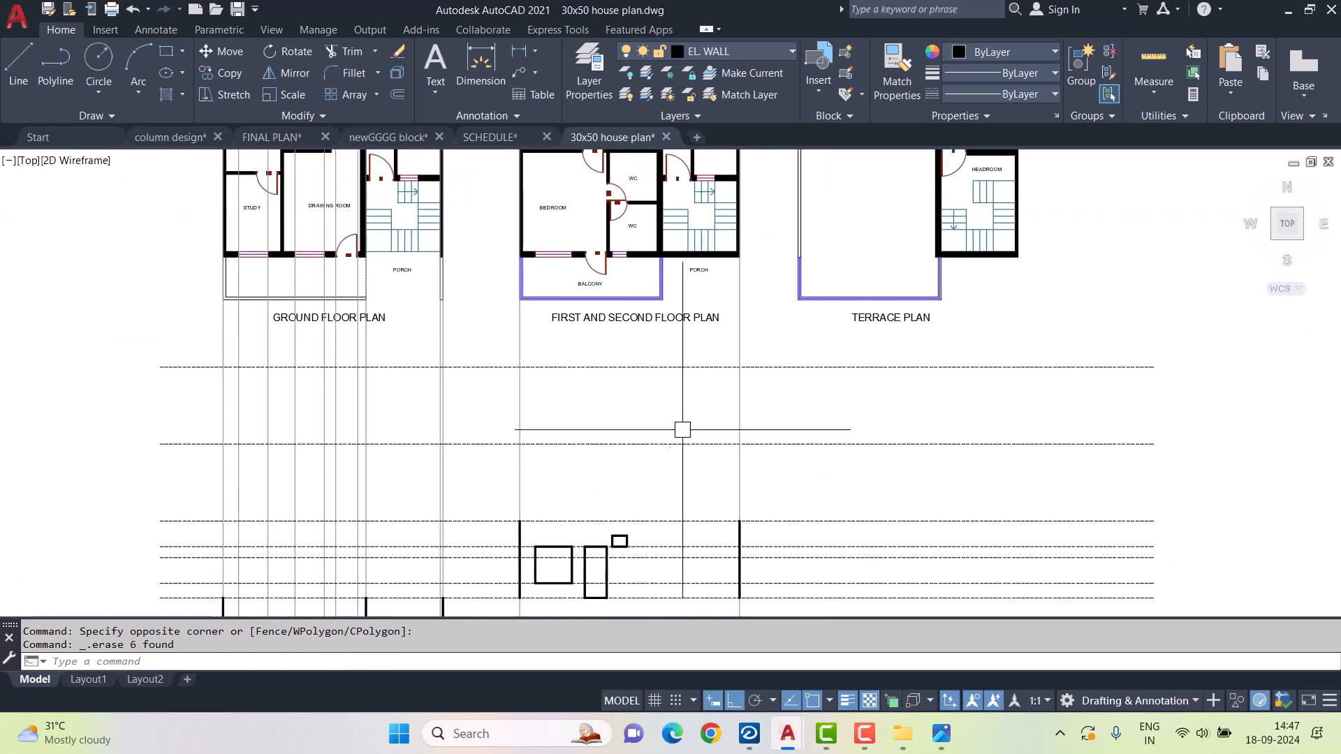
- Make EL FLOOR the current layer and draw the first floor line between the outer walls along the base level line
{"action": "left_click", "coordinate": [718, 49]}
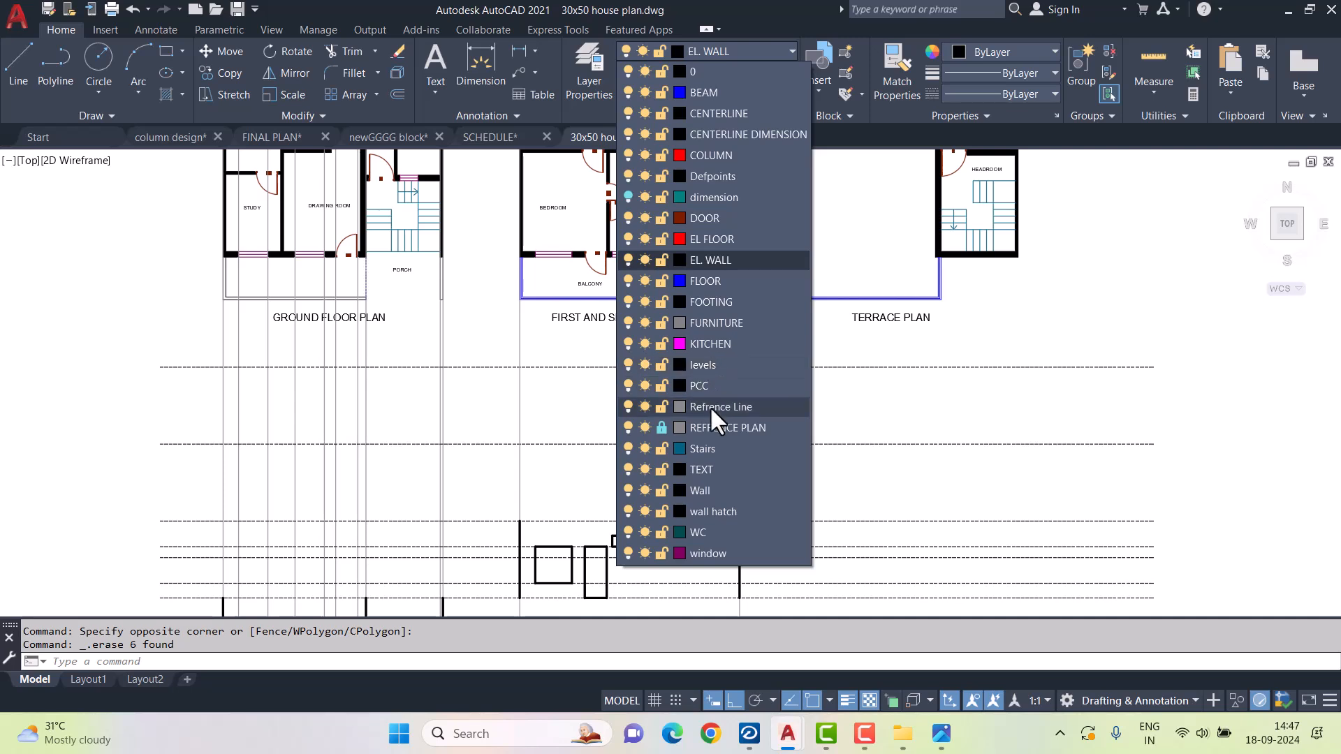
{"action": "left_click", "coordinate": [709, 239]}
{"action": "middle_click_drag", "start_coordinate": [307, 251], "coordinate": [300, 190]}
{"action": "left_click", "coordinate": [18, 64]}
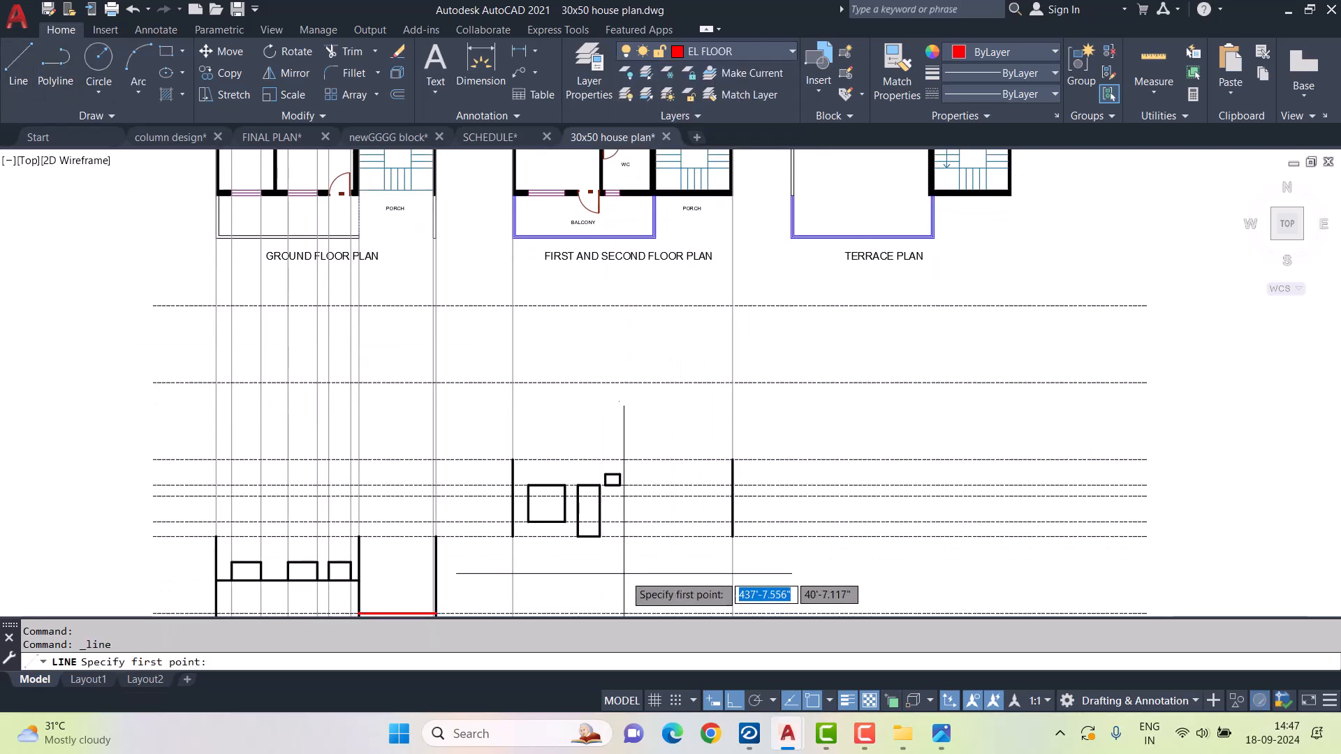
{"action": "scroll", "coordinate": [607, 550], "scroll_direction": "up", "scroll_amount": 2}
{"action": "left_click", "coordinate": [364, 514]}
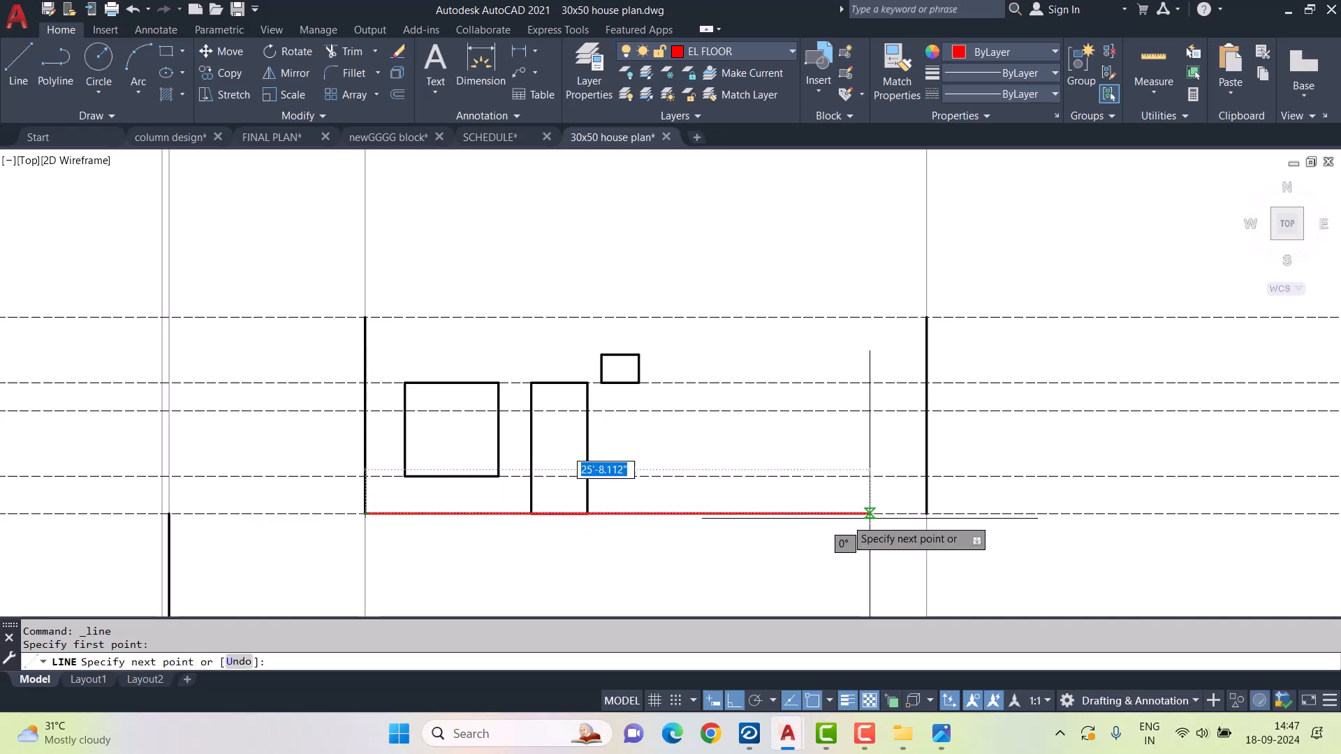
{"action": "left_click", "coordinate": [927, 514]}
{"action": "key", "text": "Escape"}
- Examine the beams around the balcony in the floor's beam layout
{"action": "scroll", "coordinate": [757, 485], "scroll_direction": "down", "scroll_amount": 2}
{"action": "middle_click_drag", "start_coordinate": [757, 485], "coordinate": [740, 566]}
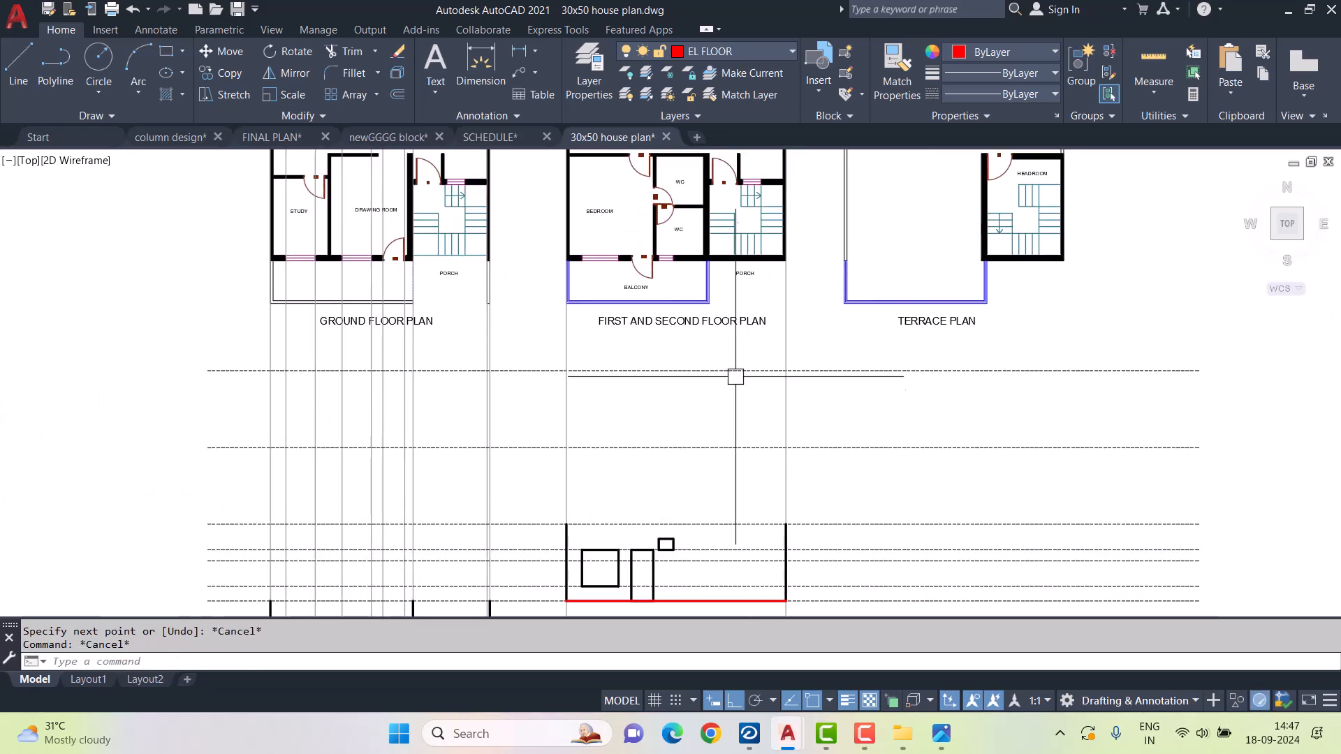
{"action": "scroll", "coordinate": [720, 290], "scroll_direction": "up", "scroll_amount": 2}
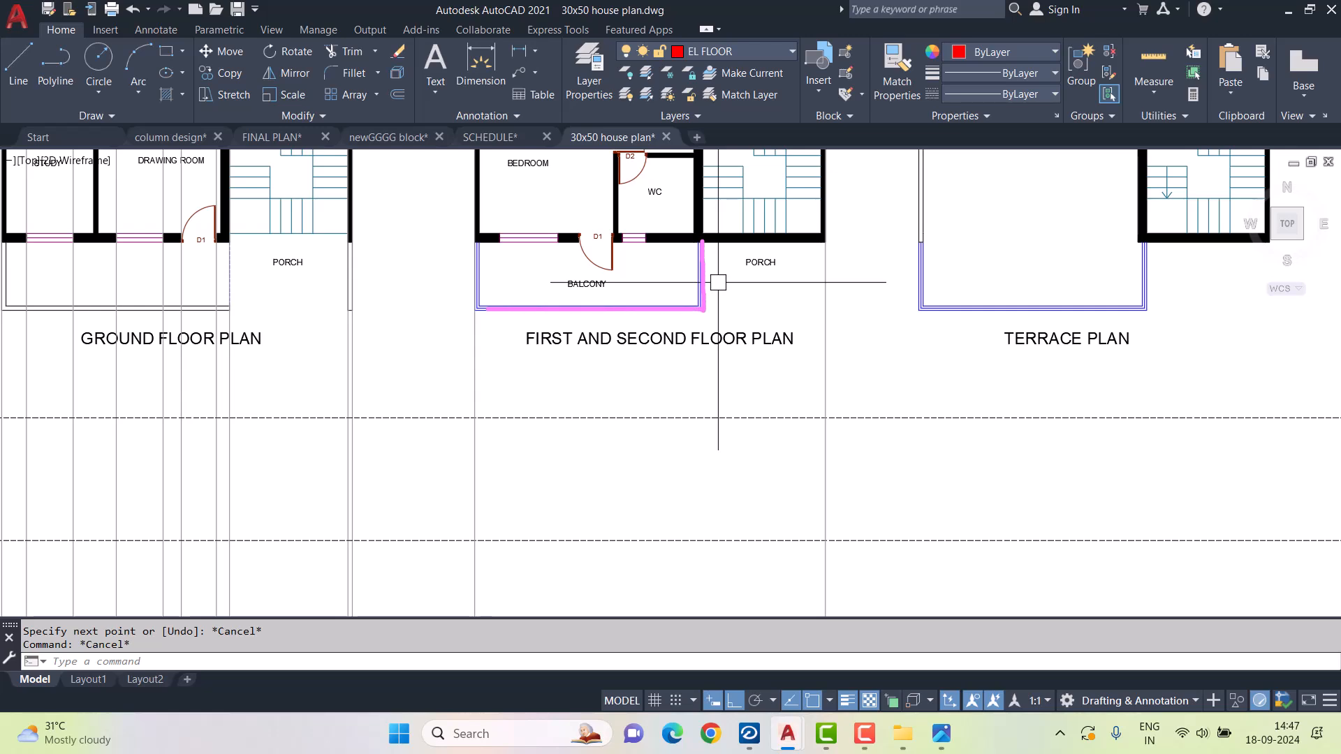
{"action": "key", "text": "Escape"}
{"action": "scroll", "coordinate": [668, 391], "scroll_direction": "down", "scroll_amount": 10}
{"action": "middle_click_drag", "start_coordinate": [551, 521], "coordinate": [632, 338]}
{"action": "scroll", "coordinate": [551, 452], "scroll_direction": "up", "scroll_amount": 10}
{"action": "scroll", "coordinate": [623, 390], "scroll_direction": "up", "scroll_amount": 2}
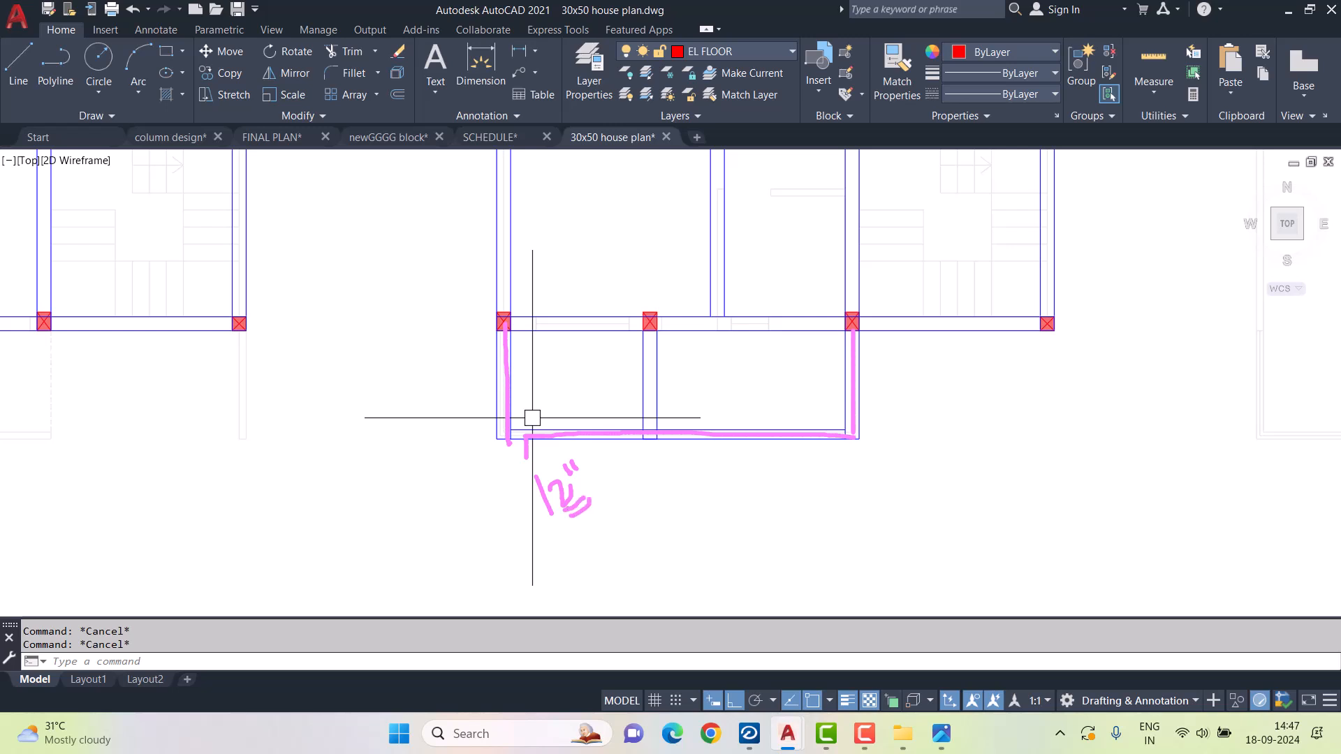
{"action": "key", "text": "Escape"}
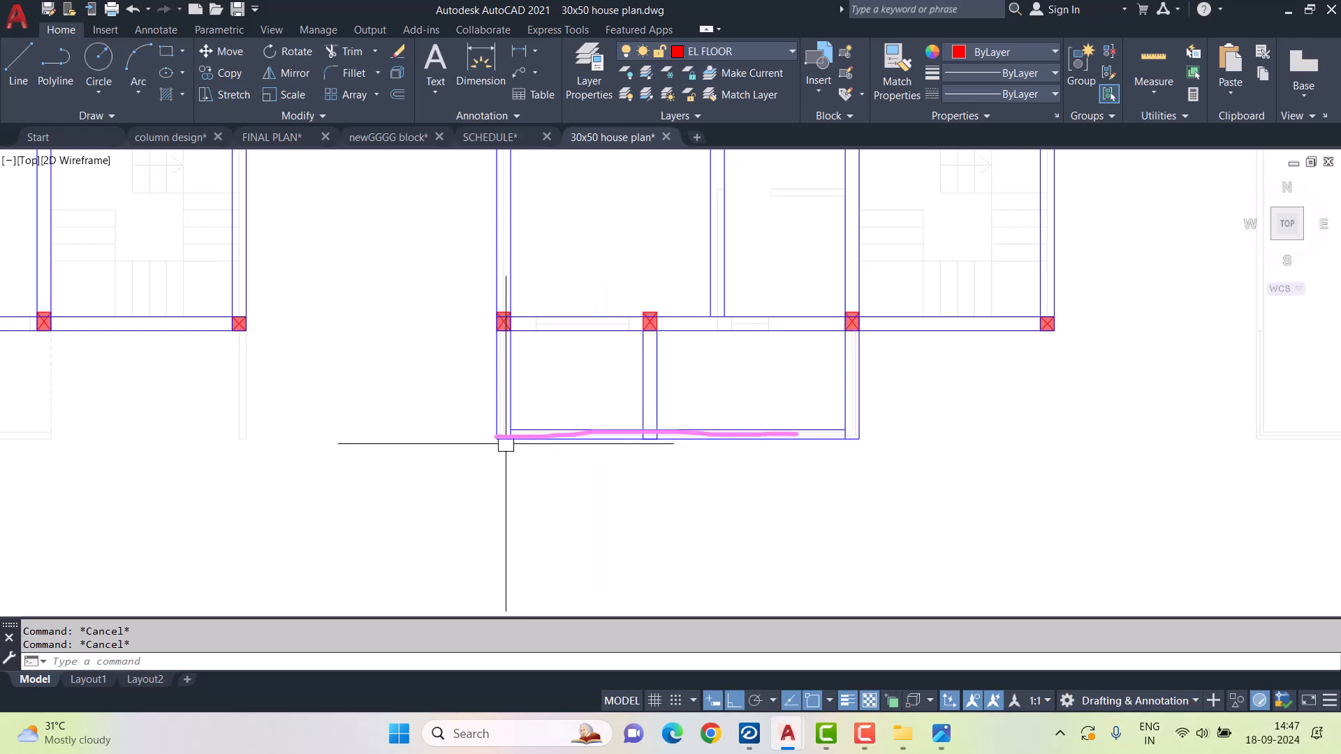
{"action": "key", "text": "Escape"}
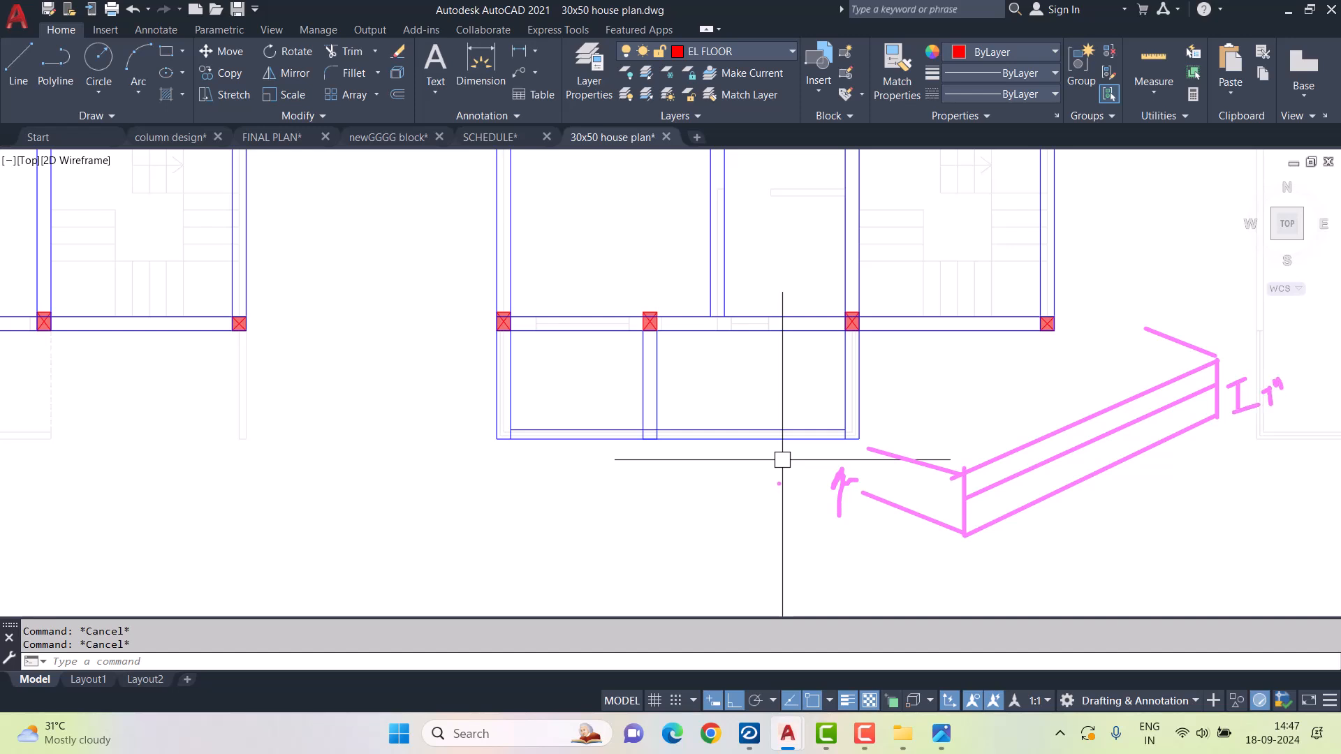
- Offset the first floor line 12" downward to form the underside of the balcony beam
{"action": "scroll", "coordinate": [808, 312], "scroll_direction": "down", "scroll_amount": 5}
{"action": "scroll", "coordinate": [712, 290], "scroll_direction": "up", "scroll_amount": 4}
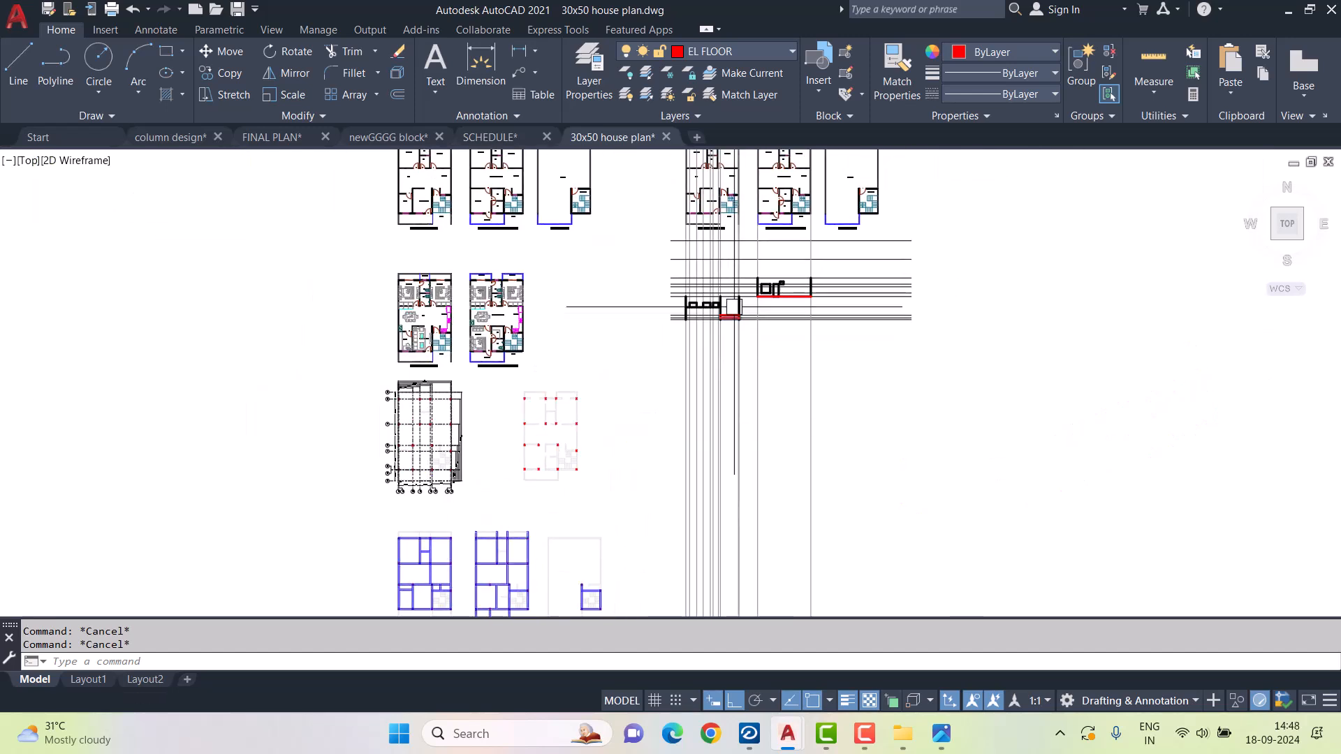
{"action": "scroll", "coordinate": [781, 303], "scroll_direction": "up", "scroll_amount": 5}
{"action": "type", "text": "o"}
{"action": "key", "text": "Return"}
{"action": "type", "text": "12"}
{"action": "key", "text": "Return"}
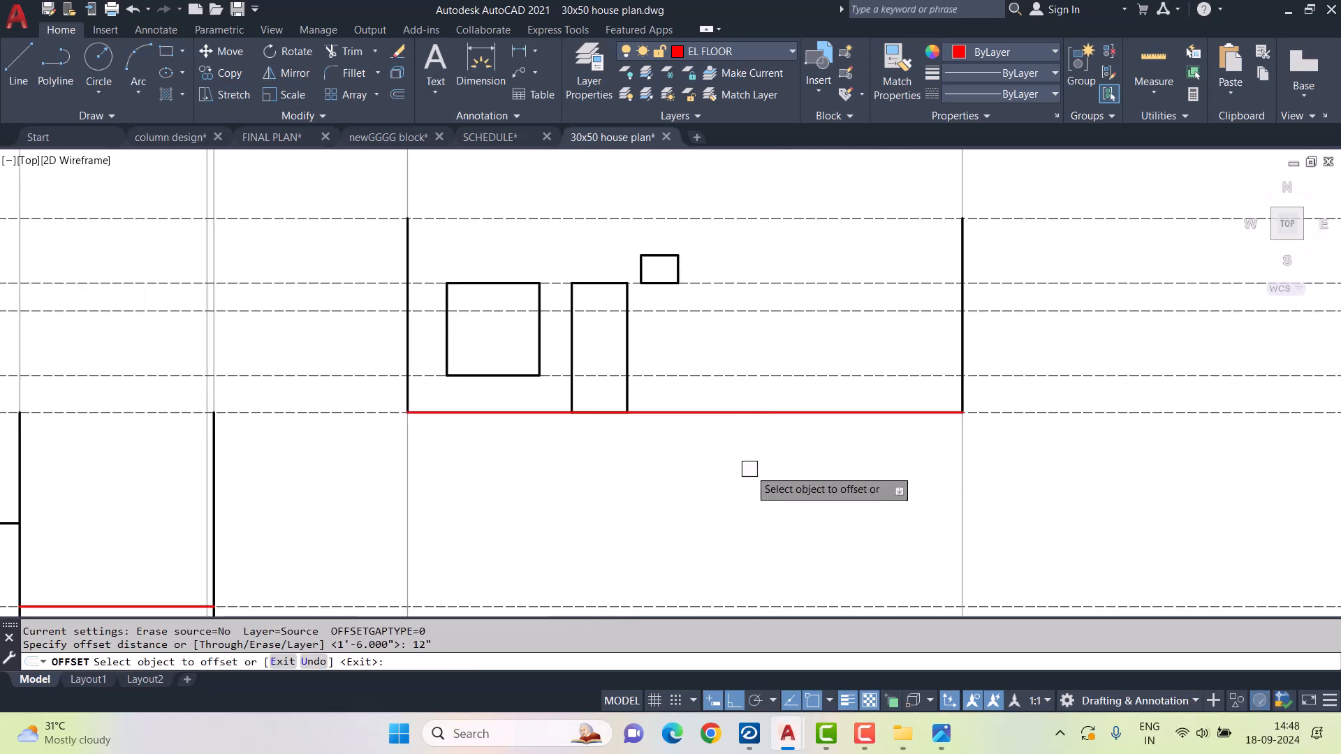
{"action": "left_click", "coordinate": [712, 413]}
{"action": "left_click", "coordinate": [712, 476]}
{"action": "scroll", "coordinate": [712, 482], "scroll_direction": "down", "scroll_amount": 1}
{"action": "key", "text": "Escape"}
- Check in the beam layout where the balcony's side beam near the porch ends
{"action": "mouse_move", "coordinate": [755, 276]}
{"action": "middle_mouse_down"}
{"action": "mouse_move", "coordinate": [748, 527]}
{"action": "mouse_move", "coordinate": [778, 398]}
{"action": "mouse_move", "coordinate": [778, 250]}
{"action": "middle_mouse_up"}
{"action": "scroll", "coordinate": [767, 500], "scroll_direction": "down", "scroll_amount": 5}
{"action": "middle_click_drag", "start_coordinate": [434, 545], "coordinate": [733, 266]}
{"action": "mouse_move", "coordinate": [387, 606]}
{"action": "middle_mouse_down"}
{"action": "mouse_move", "coordinate": [776, 299]}
{"action": "mouse_move", "coordinate": [793, 301]}
{"action": "middle_mouse_up"}
{"action": "scroll", "coordinate": [659, 485], "scroll_direction": "up", "scroll_amount": 6}
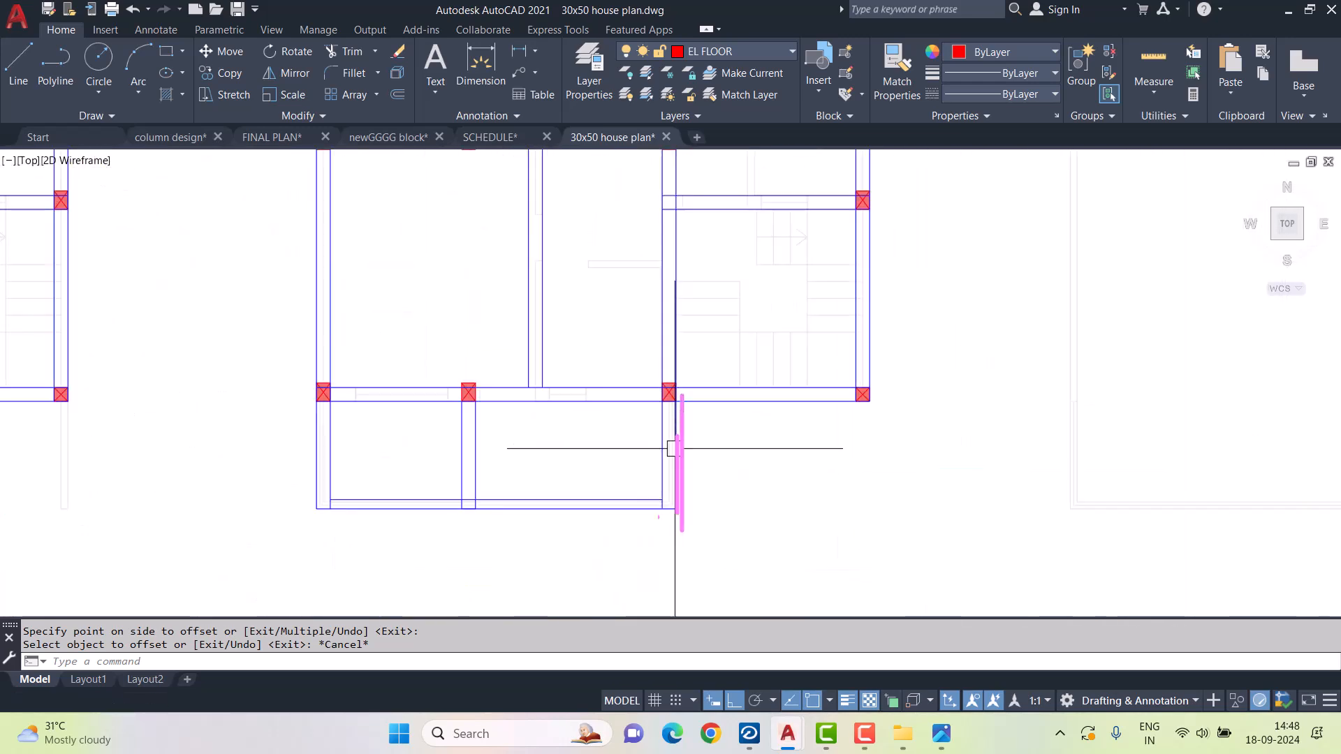
{"action": "key", "text": "Escape"}
{"action": "key", "text": "Escape"}
- Copy the vertical construction line at the porch-side outer wall to the porch-side corner of the balcony
{"action": "scroll", "coordinate": [608, 505], "scroll_direction": "down", "scroll_amount": 6}
{"action": "middle_click_drag", "start_coordinate": [1008, 161], "coordinate": [622, 396]}
{"action": "scroll", "coordinate": [760, 232], "scroll_direction": "up", "scroll_amount": 2}
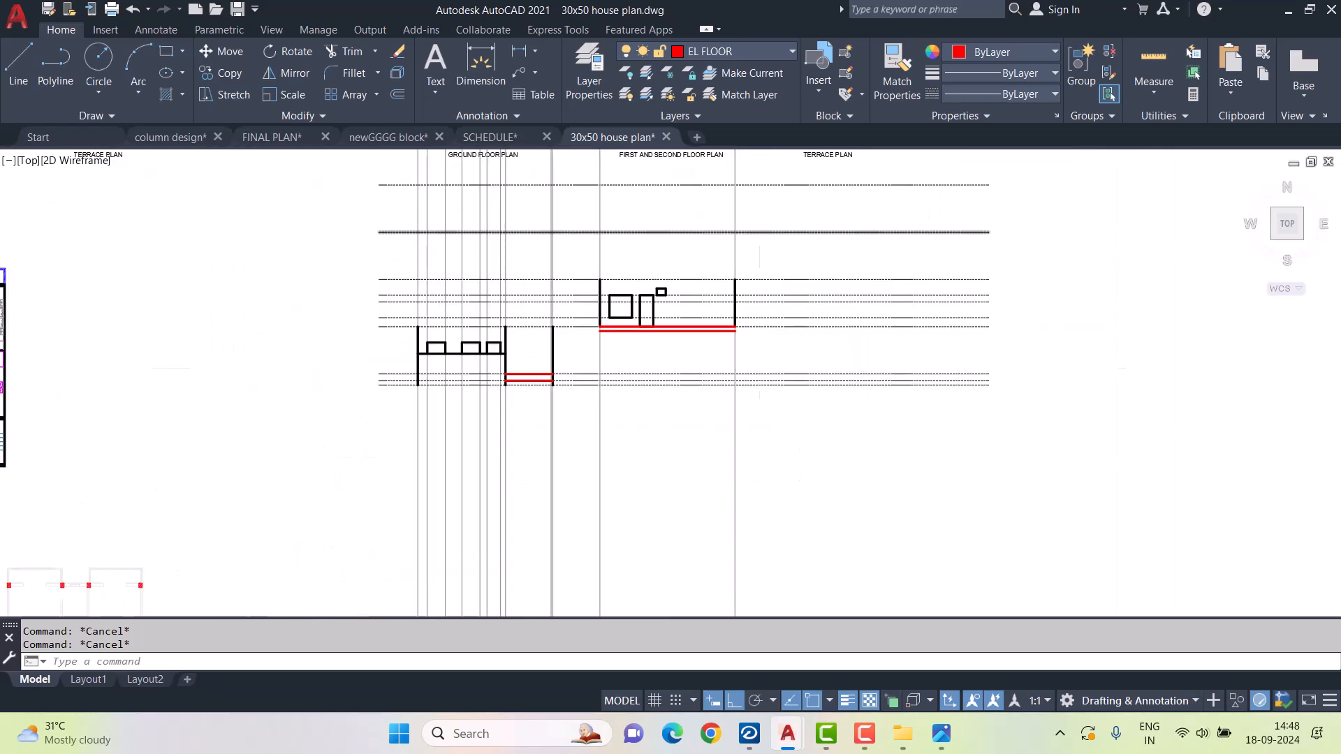
{"action": "scroll", "coordinate": [760, 231], "scroll_direction": "up", "scroll_amount": 4}
{"action": "left_click", "coordinate": [725, 267]}
{"action": "left_click", "coordinate": [681, 274]}
{"action": "middle_click_drag", "start_coordinate": [680, 277], "coordinate": [703, 541]}
{"action": "type", "text": "co"}
{"action": "key", "text": "Return"}
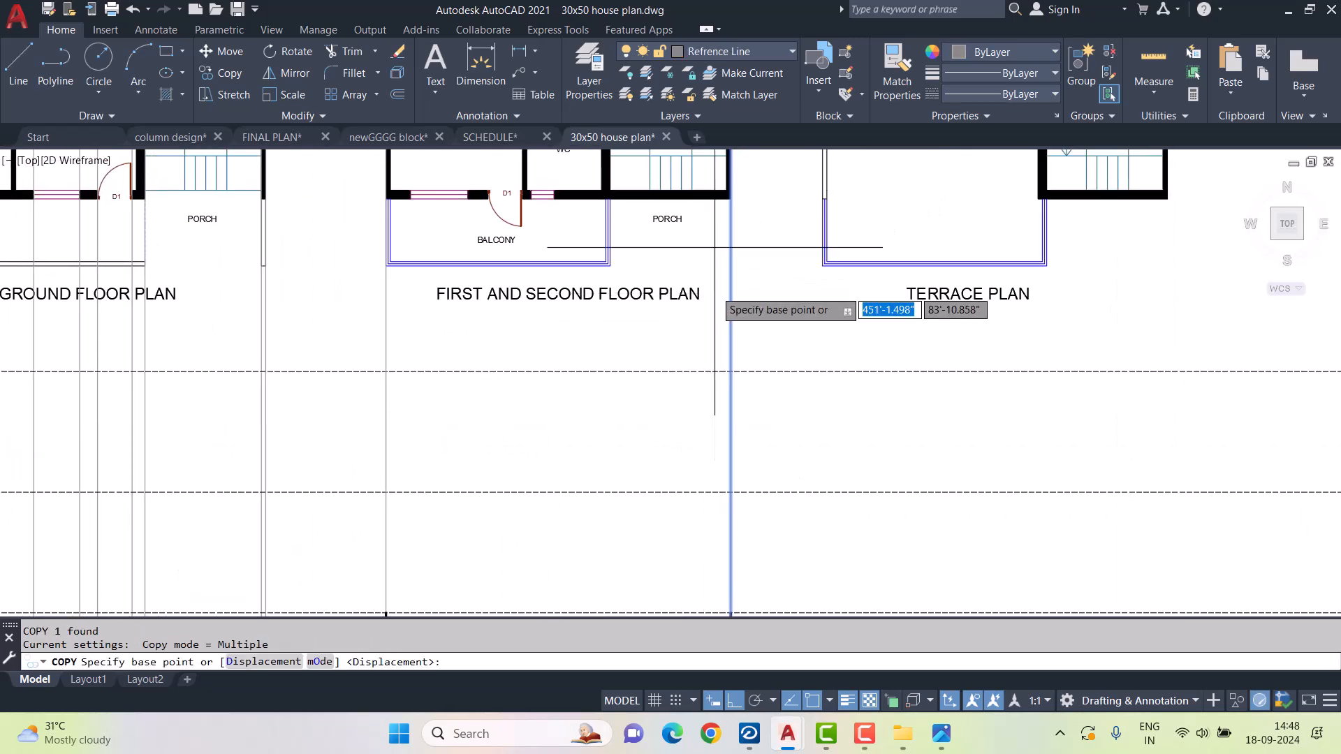
{"action": "scroll", "coordinate": [733, 190], "scroll_direction": "up", "scroll_amount": 1}
{"action": "left_click", "coordinate": [728, 203]}
{"action": "left_click", "coordinate": [536, 204]}
{"action": "key", "text": "Escape"}
- Trim the offset beam line where it extends past the balcony's construction line on the porch side
{"action": "scroll", "coordinate": [577, 345], "scroll_direction": "down", "scroll_amount": 3}
{"action": "scroll", "coordinate": [598, 441], "scroll_direction": "up", "scroll_amount": 6}
{"action": "type", "text": "tr"}
{"action": "key", "text": "Return"}
{"action": "key", "text": "Return"}
{"action": "left_click", "coordinate": [666, 480]}
{"action": "key", "text": "Escape"}
- Close both ends of the balcony beam with short vertical lines between the floor line and the offset line
{"action": "left_click", "coordinate": [21, 59]}
{"action": "left_click", "coordinate": [613, 457]}
{"action": "left_click", "coordinate": [614, 476]}
{"action": "key", "text": "Escape"}
{"action": "key", "text": "Return"}
{"action": "left_click", "coordinate": [257, 475]}
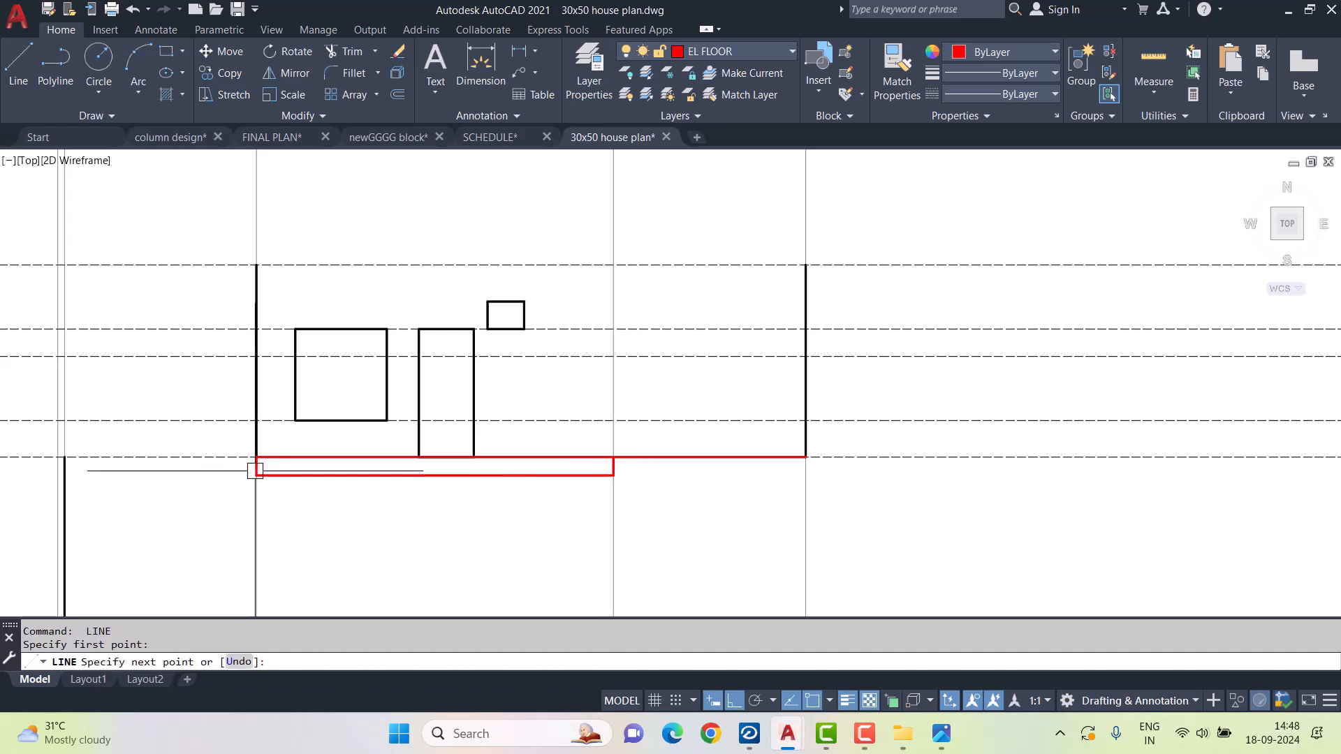
{"action": "scroll", "coordinate": [542, 510], "scroll_direction": "down", "scroll_amount": 4}
{"action": "key", "text": "Escape"}
{"action": "key", "text": "Escape"}
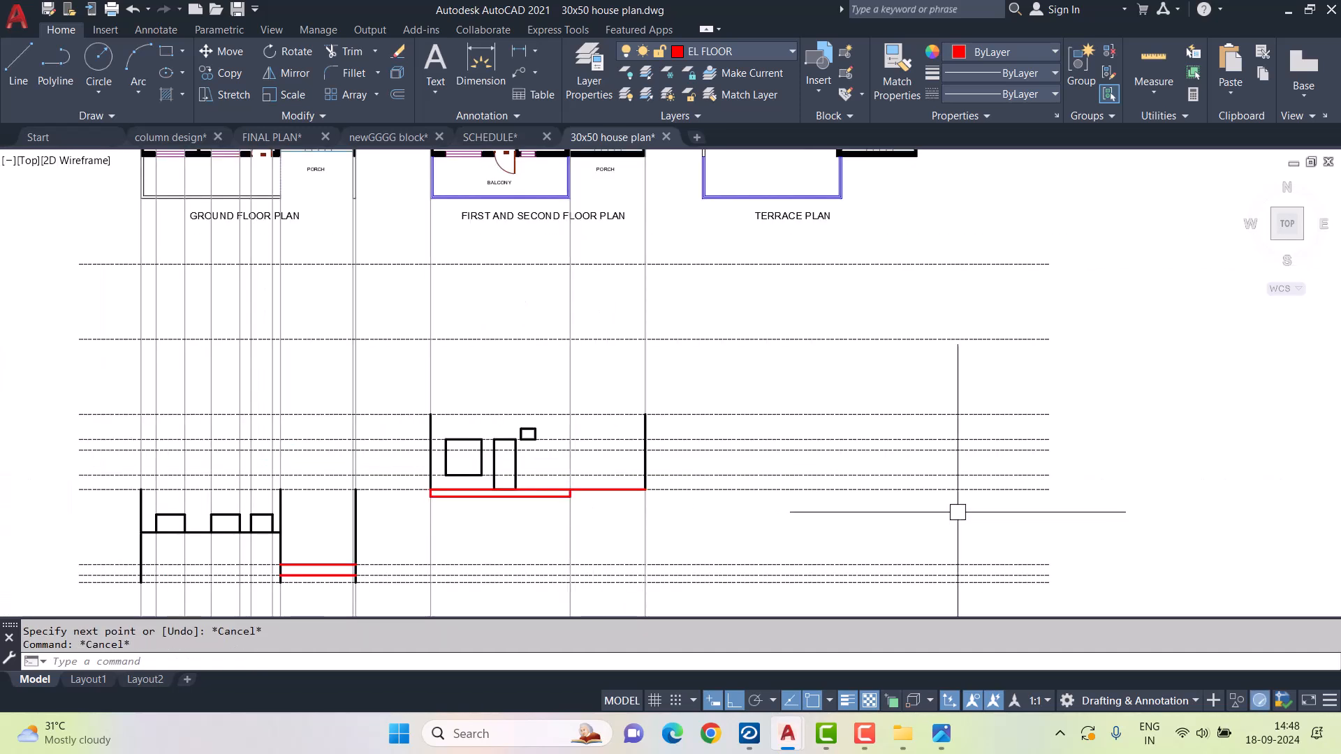
{"action": "key", "text": "Escape"}
- Copy the whole first-floor elevation, including walls, openings and balcony beam, straight up to the second floor's base level line
{"action": "scroll", "coordinate": [629, 419], "scroll_direction": "down", "scroll_amount": 3}
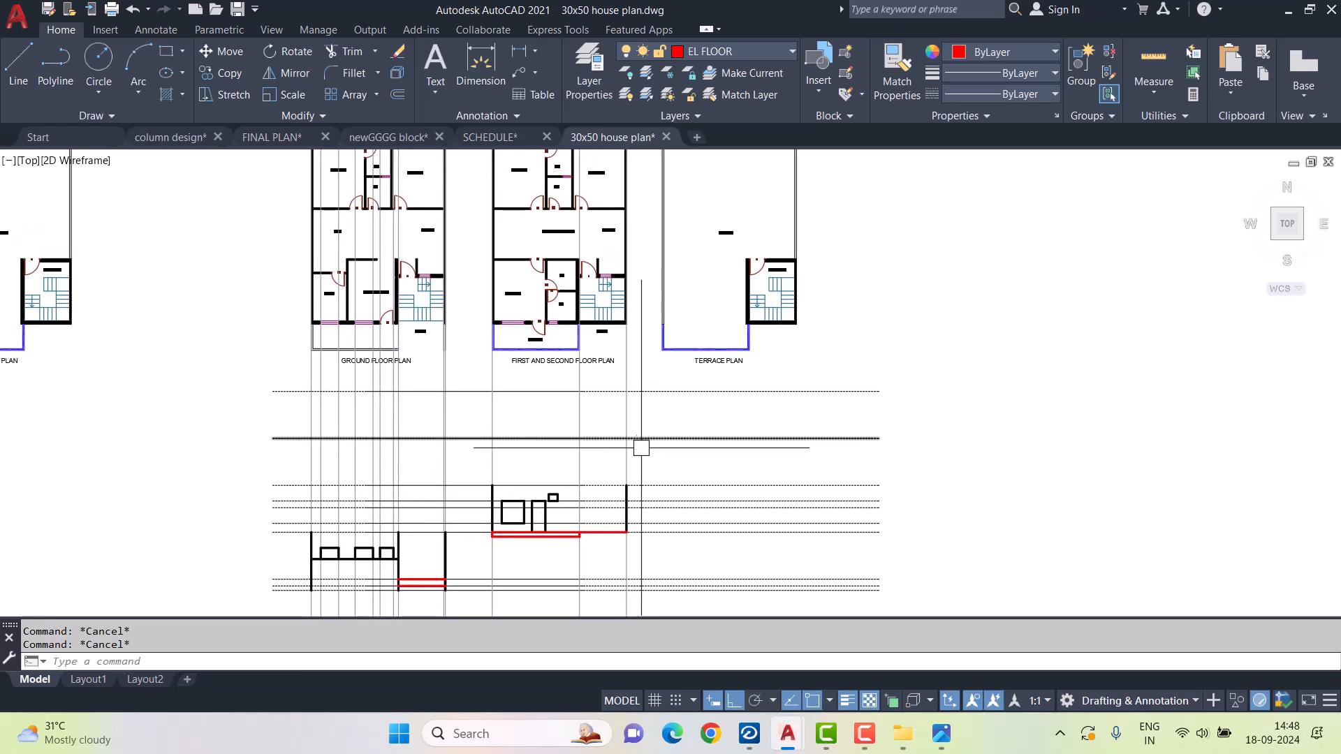
{"action": "scroll", "coordinate": [497, 517], "scroll_direction": "up", "scroll_amount": 3}
{"action": "left_click", "coordinate": [454, 406]}
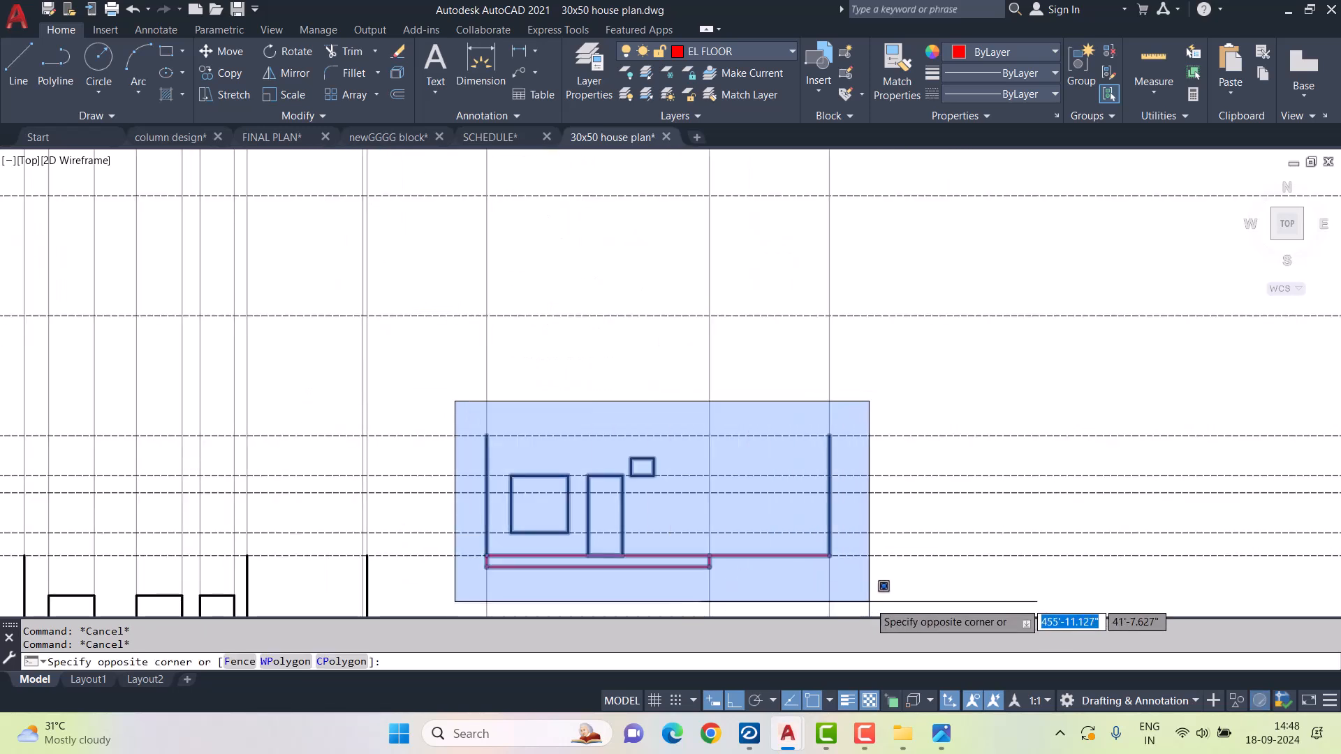
{"action": "left_click", "coordinate": [869, 602]}
{"action": "type", "text": "co"}
{"action": "key", "text": "Return"}
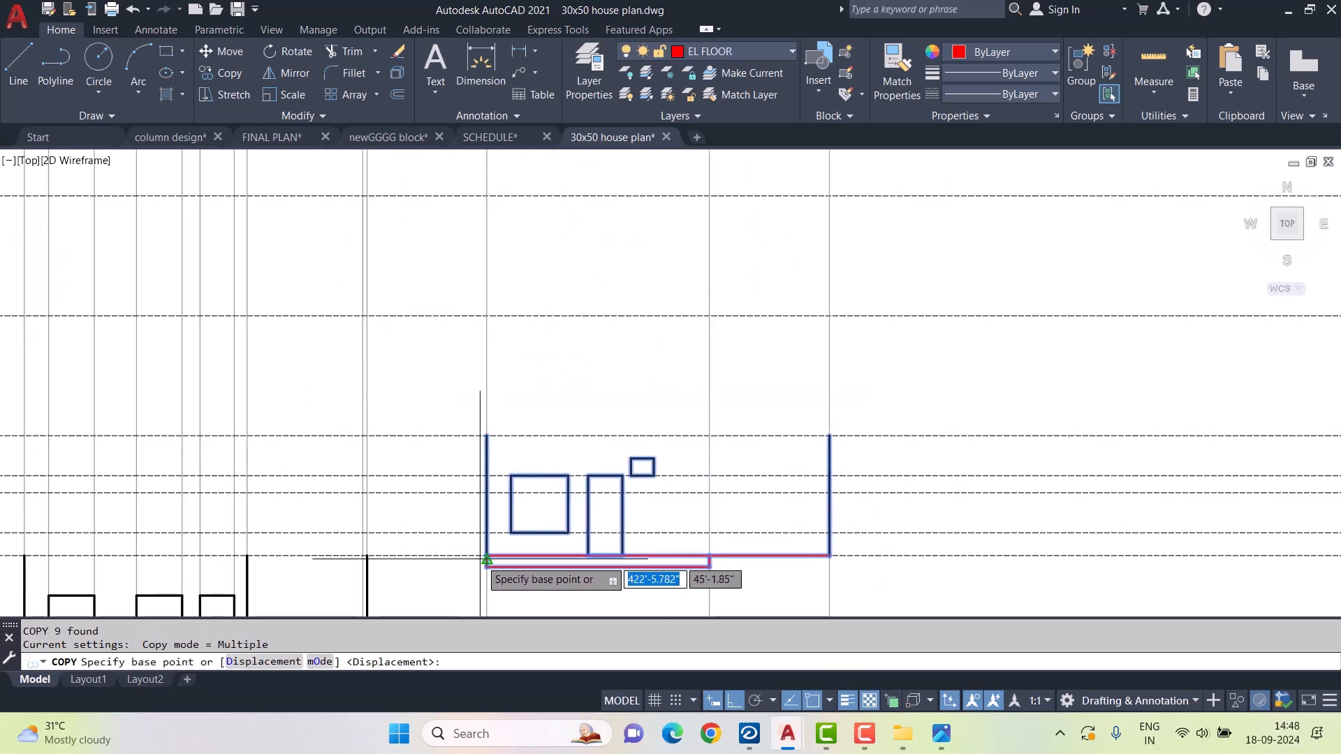
{"action": "scroll", "coordinate": [494, 580], "scroll_direction": "up", "scroll_amount": 5}
{"action": "left_click", "coordinate": [509, 549]}
{"action": "scroll", "coordinate": [509, 549], "scroll_direction": "down", "scroll_amount": 4}
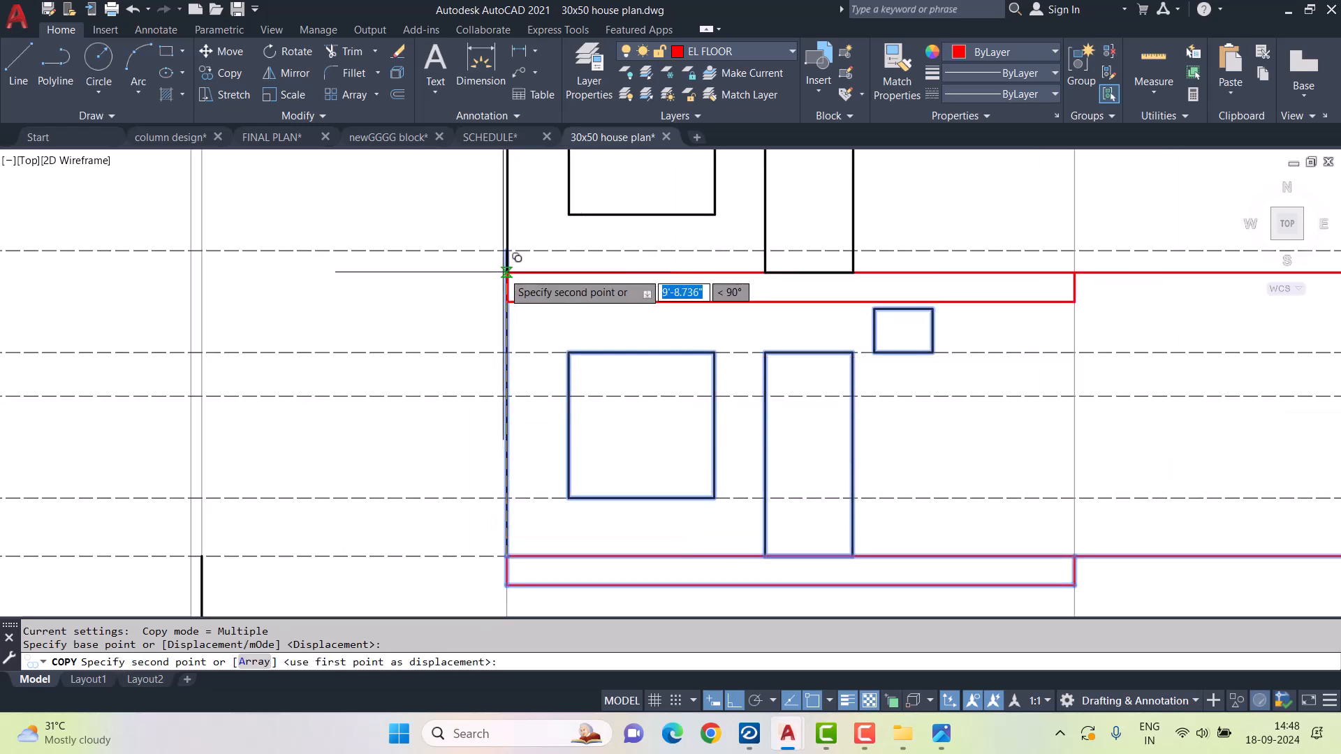
{"action": "left_click", "coordinate": [508, 250]}
{"action": "key", "text": "Escape"}
{"action": "key", "text": "Escape"}
{"action": "scroll", "coordinate": [587, 405], "scroll_direction": "down", "scroll_amount": 5}
{"action": "middle_click_drag", "start_coordinate": [824, 375], "coordinate": [765, 440]}
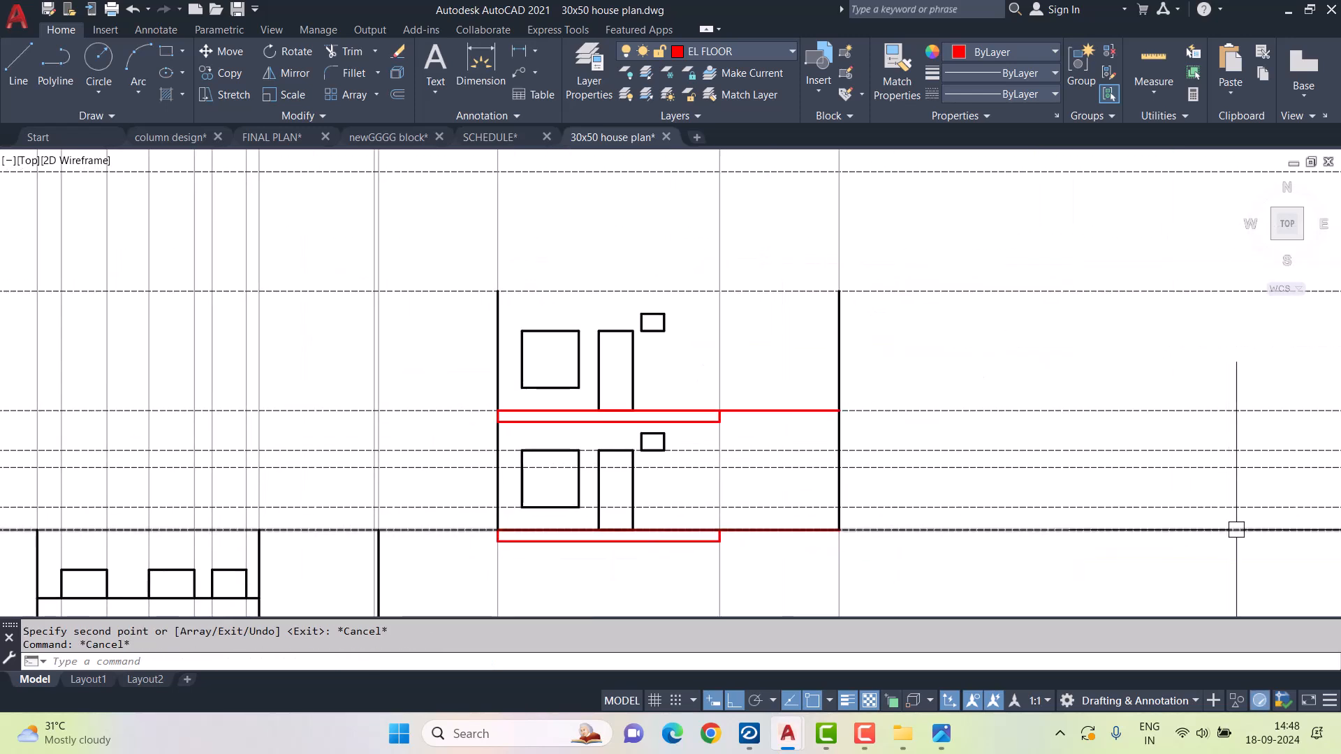
- On the Refrence Line layer, draw vertical construction lines through the terrace plan's front outer corners and both outer sides of the headroom
{"action": "scroll", "coordinate": [760, 416], "scroll_direction": "down", "scroll_amount": 3}
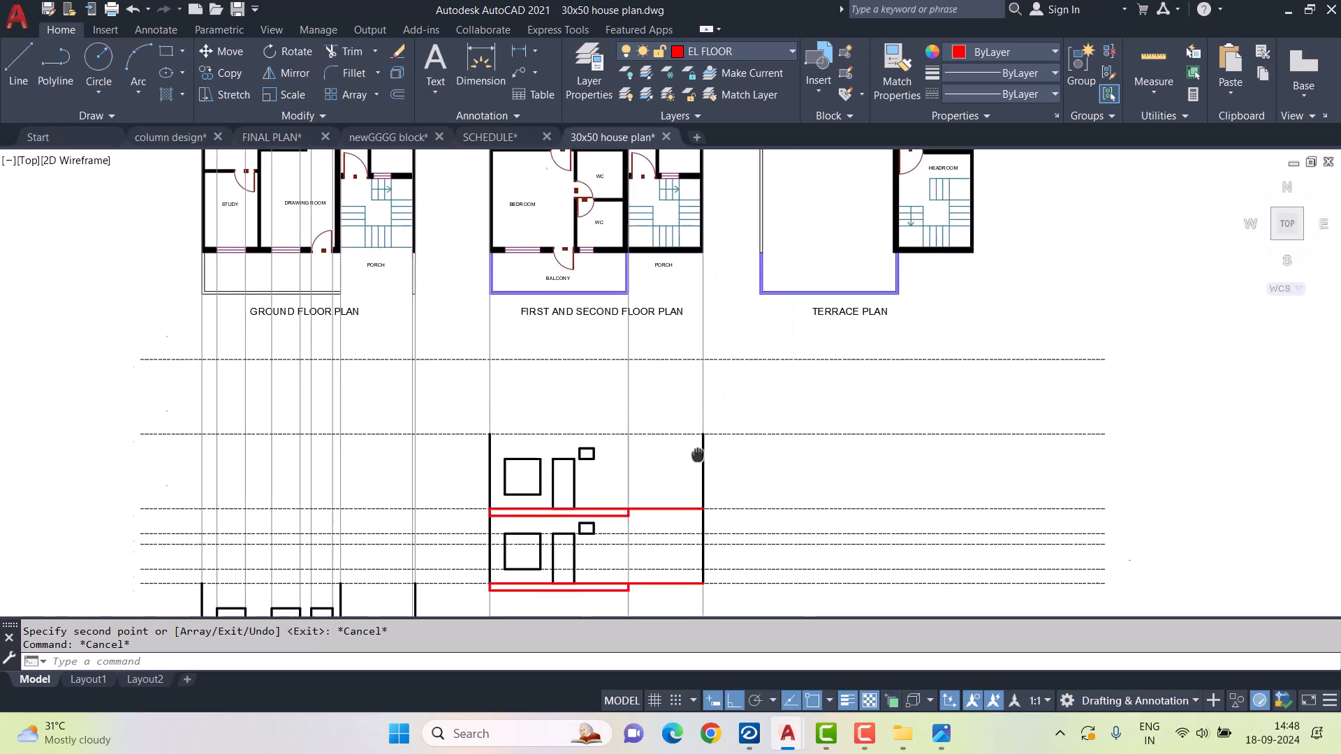
{"action": "middle_click_drag", "start_coordinate": [694, 440], "coordinate": [648, 424]}
{"action": "middle_click_drag", "start_coordinate": [840, 376], "coordinate": [758, 394]}
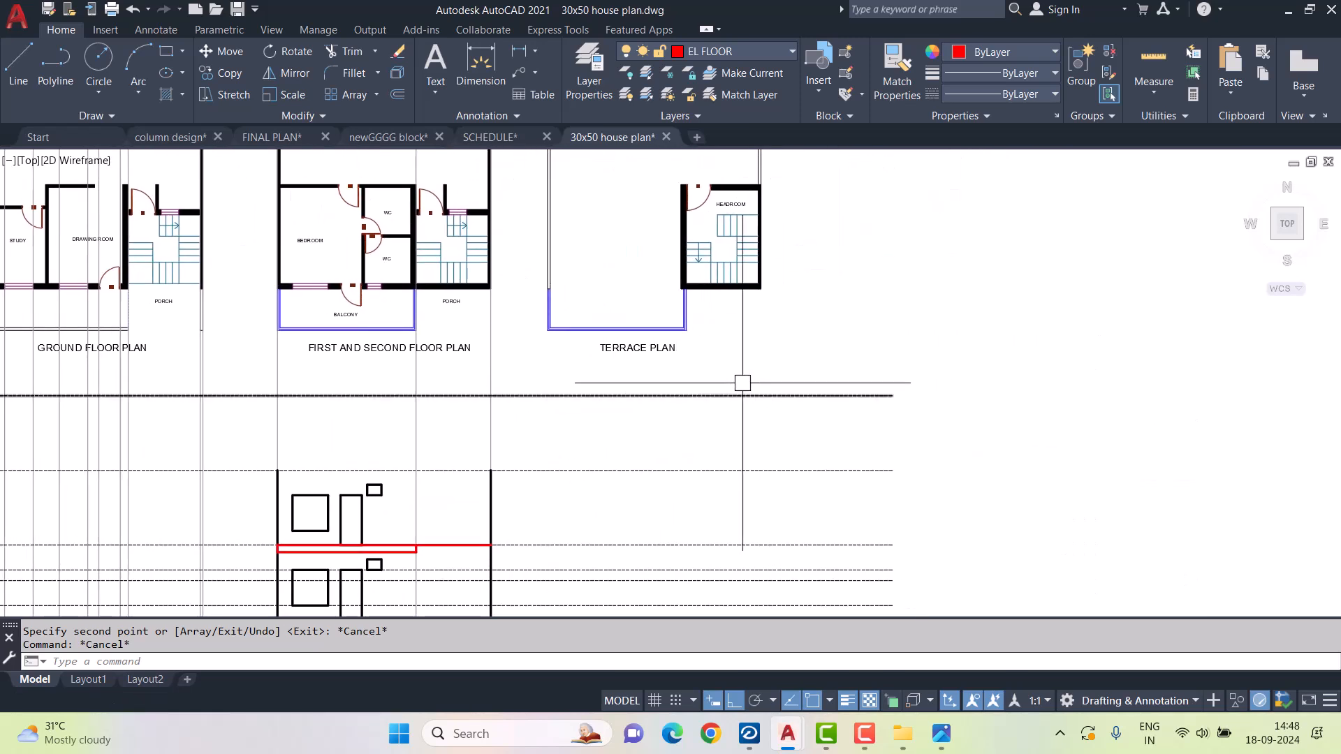
{"action": "left_click", "coordinate": [751, 54]}
{"action": "left_click", "coordinate": [721, 407]}
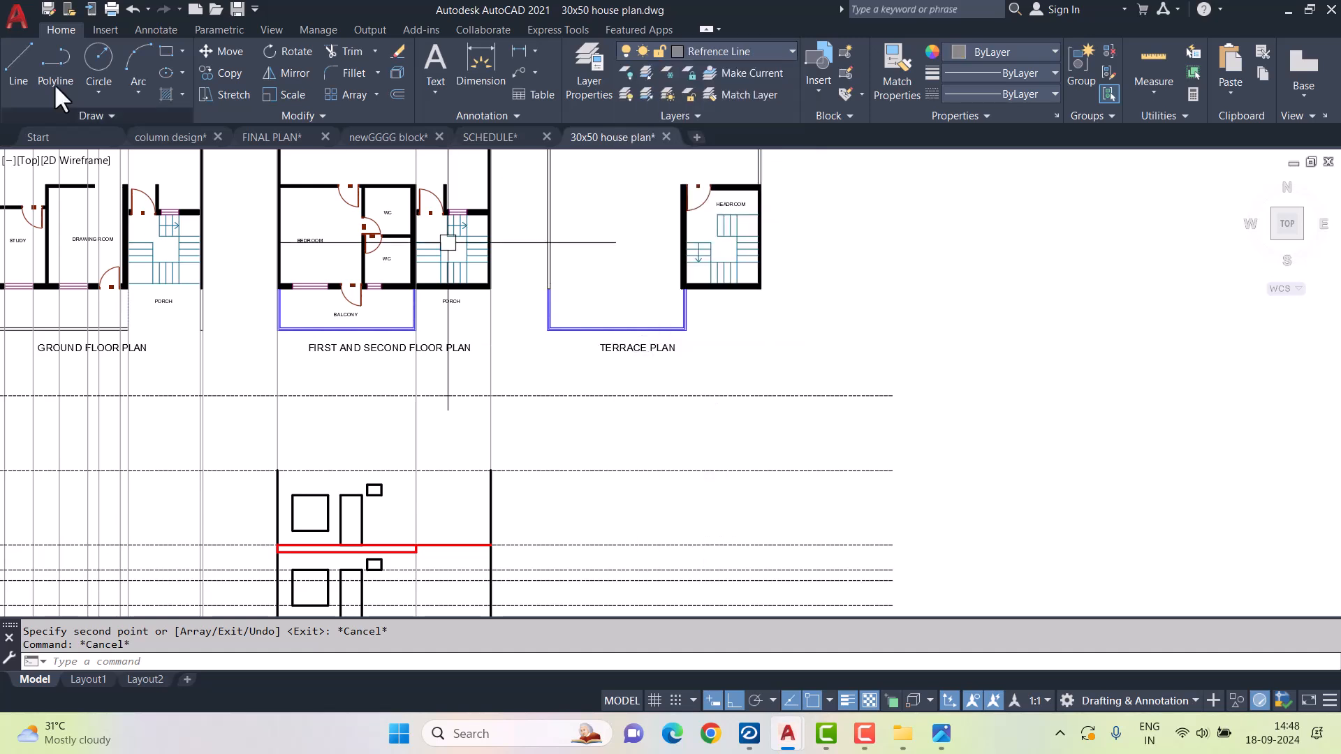
{"action": "left_click", "coordinate": [78, 116]}
{"action": "left_click", "coordinate": [51, 128]}
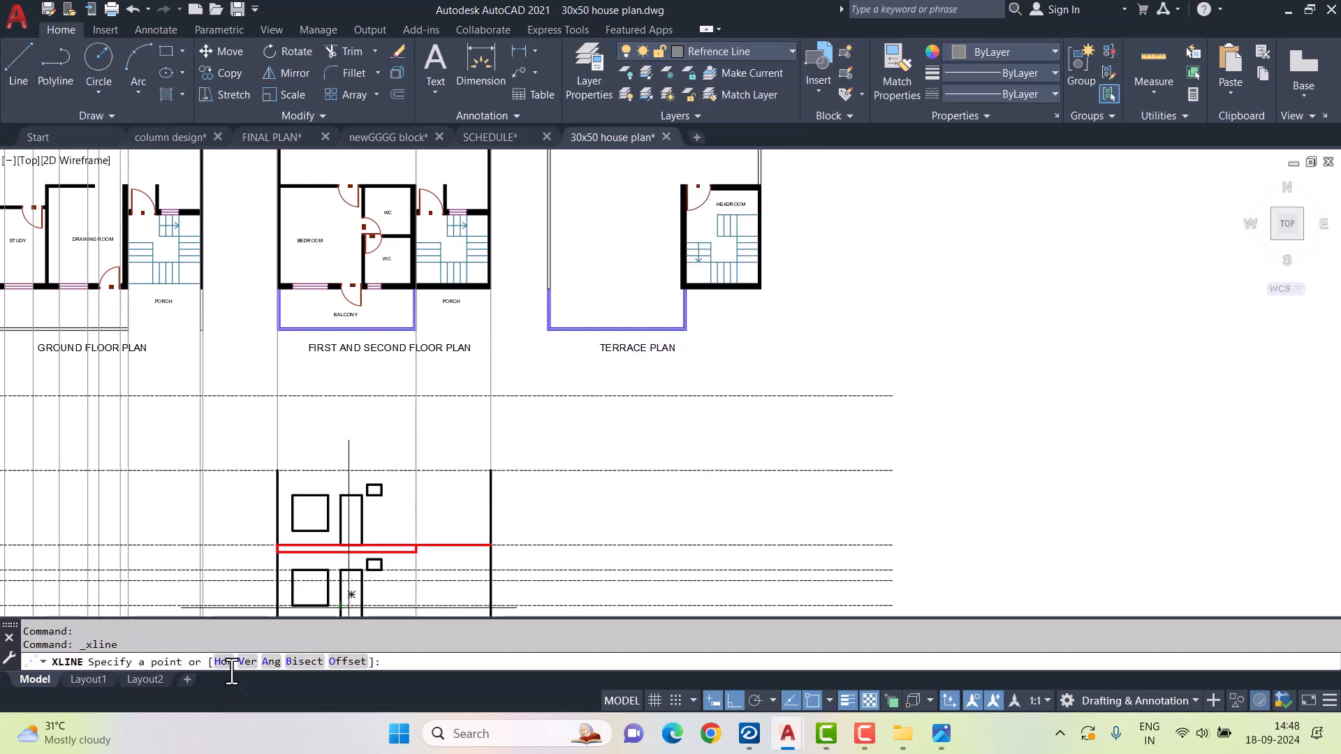
{"action": "type", "text": "v"}
{"action": "key", "text": "Return"}
{"action": "scroll", "coordinate": [552, 328], "scroll_direction": "up", "scroll_amount": 4}
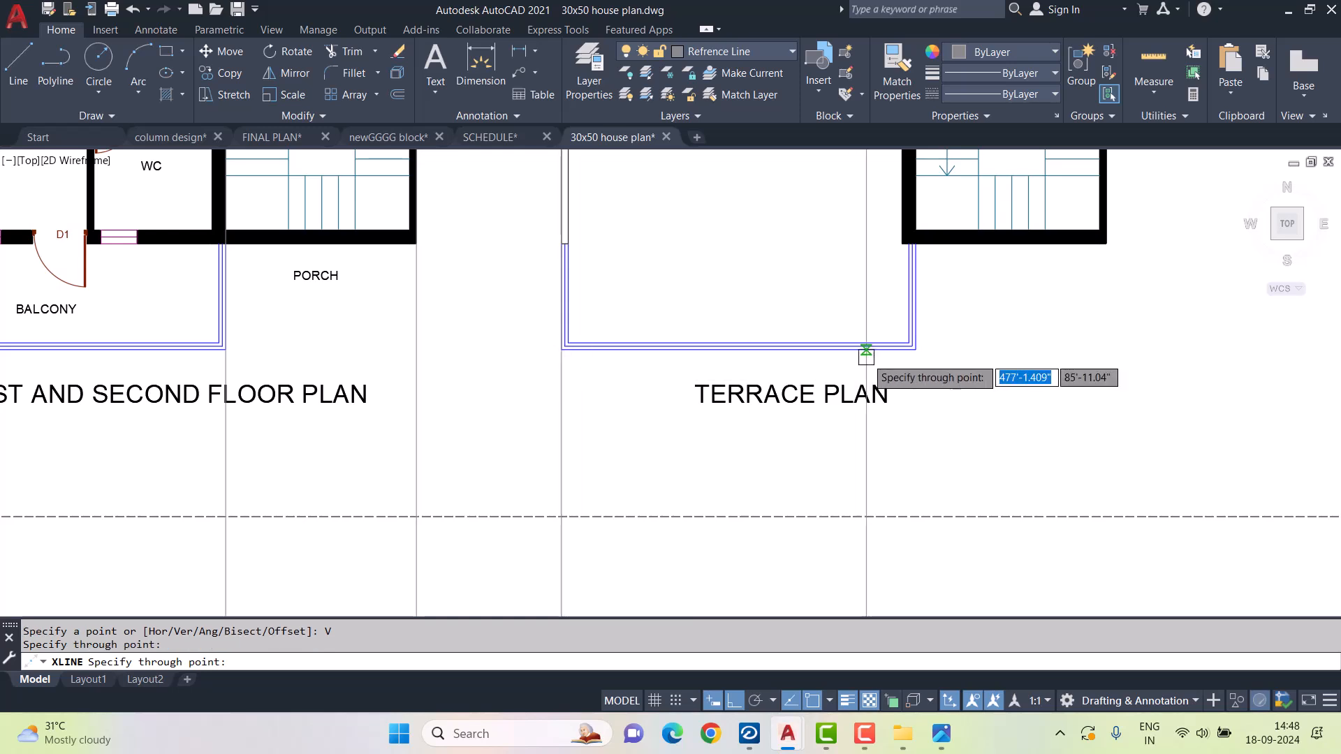
{"action": "left_click", "coordinate": [915, 349]}
{"action": "scroll", "coordinate": [778, 419], "scroll_direction": "up", "scroll_amount": 3}
{"action": "left_click", "coordinate": [1066, 270]}
{"action": "scroll", "coordinate": [739, 273], "scroll_direction": "down", "scroll_amount": 5}
{"action": "key", "text": "Escape"}
{"action": "key", "text": "Escape"}
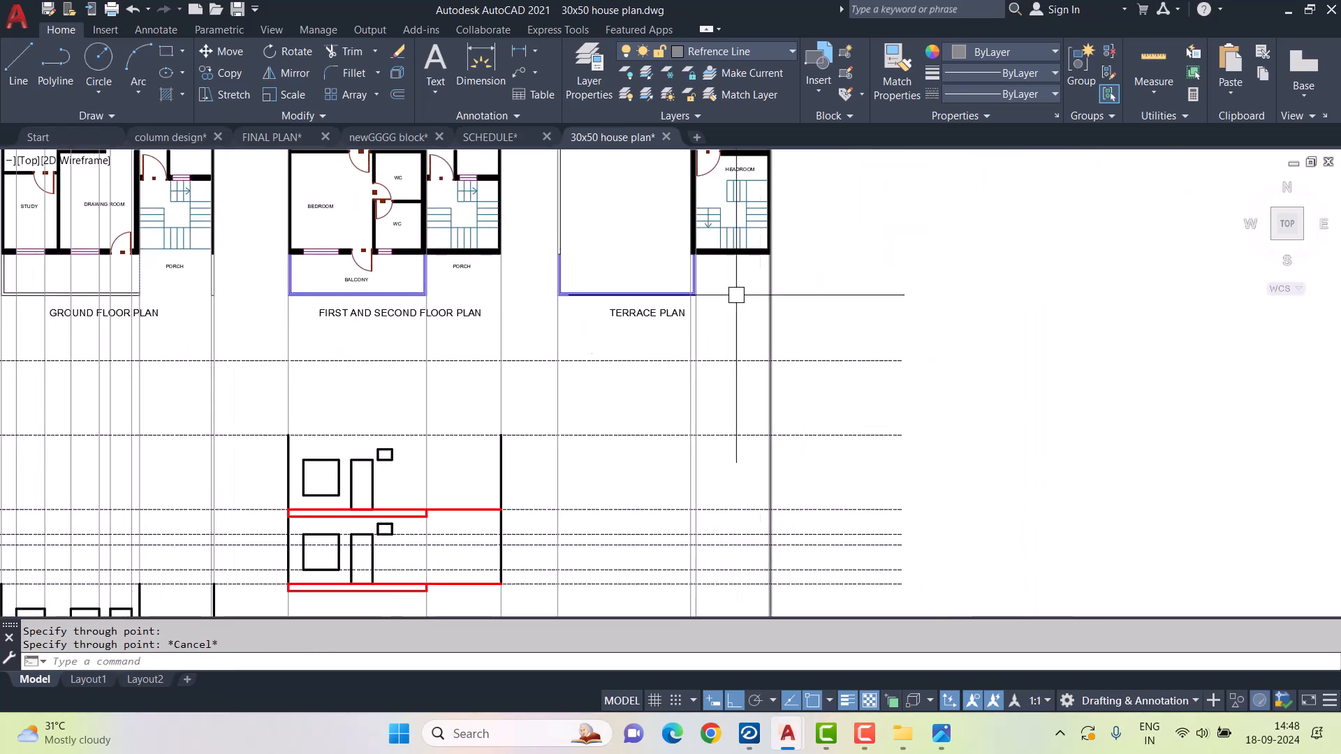
- Make EL. WALL the current layer and draw the headroom's far outer wall line between the two uppermost level lines
{"action": "left_click", "coordinate": [715, 51]}
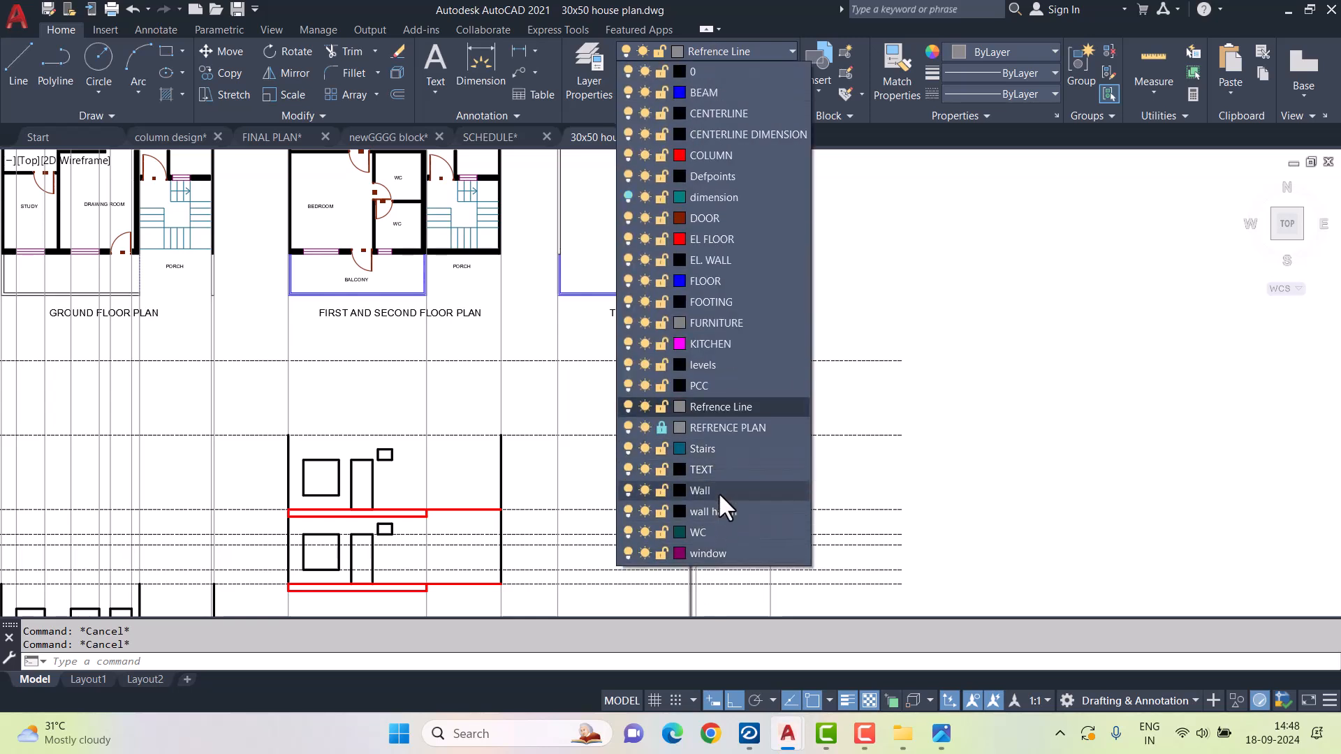
{"action": "left_click", "coordinate": [712, 260]}
{"action": "left_click", "coordinate": [19, 63]}
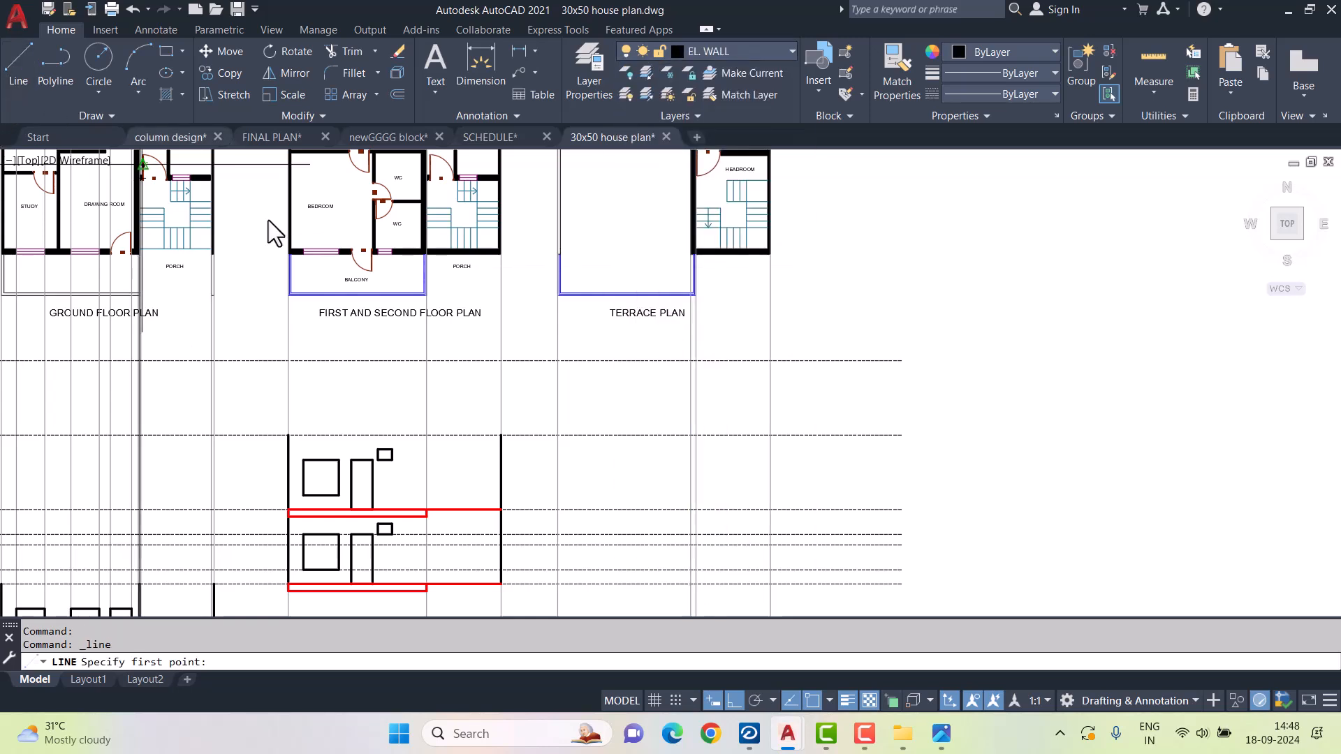
{"action": "scroll", "coordinate": [554, 360], "scroll_direction": "up", "scroll_amount": 2}
{"action": "middle_click_drag", "start_coordinate": [691, 380], "coordinate": [576, 476]}
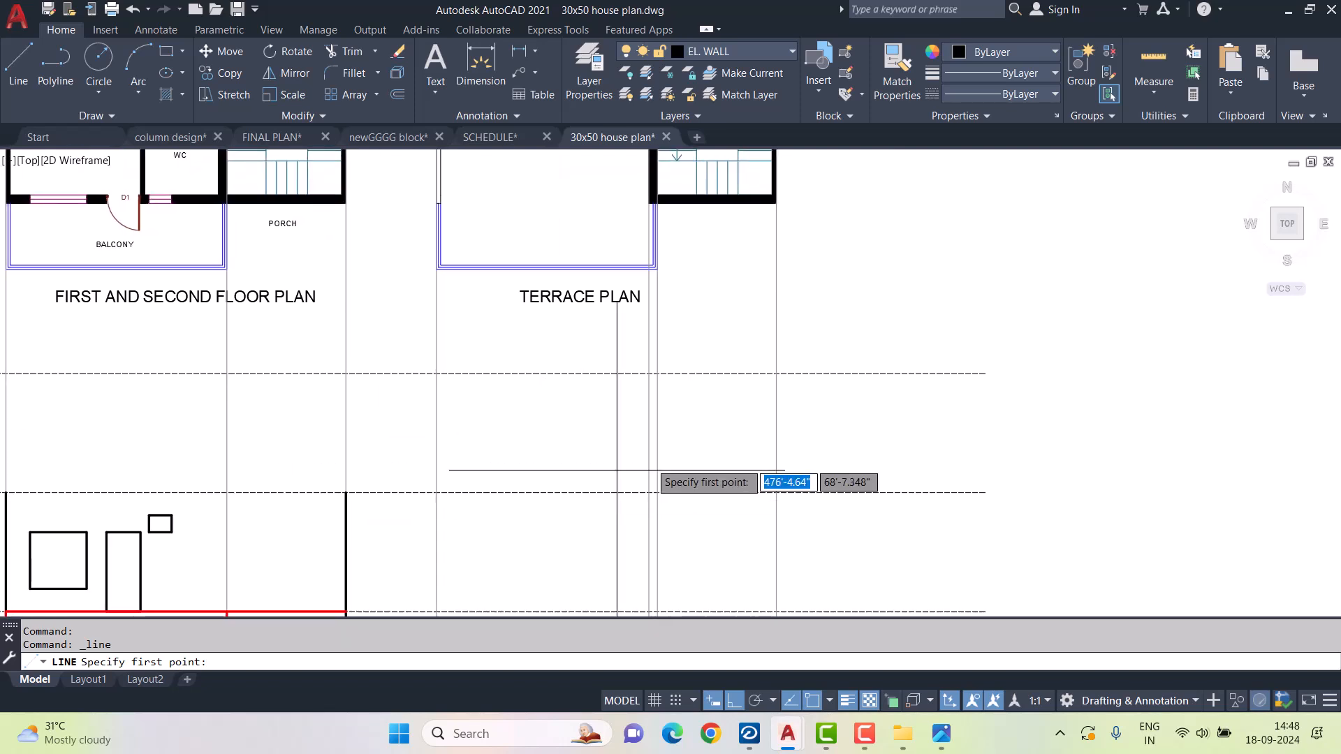
{"action": "left_click", "coordinate": [777, 373]}
{"action": "left_click", "coordinate": [777, 492]}
{"action": "key", "text": "Escape"}
- Draw the headroom's terrace-side wall line between the same two uppermost level lines
{"action": "key", "text": "space"}
{"action": "left_click", "coordinate": [649, 373]}
{"action": "left_click", "coordinate": [649, 492]}
{"action": "key", "text": "Escape"}
{"action": "key", "text": "Escape"}
{"action": "scroll", "coordinate": [612, 512], "scroll_direction": "down", "scroll_amount": 2}
{"action": "middle_click_drag", "start_coordinate": [668, 421], "coordinate": [670, 444]}
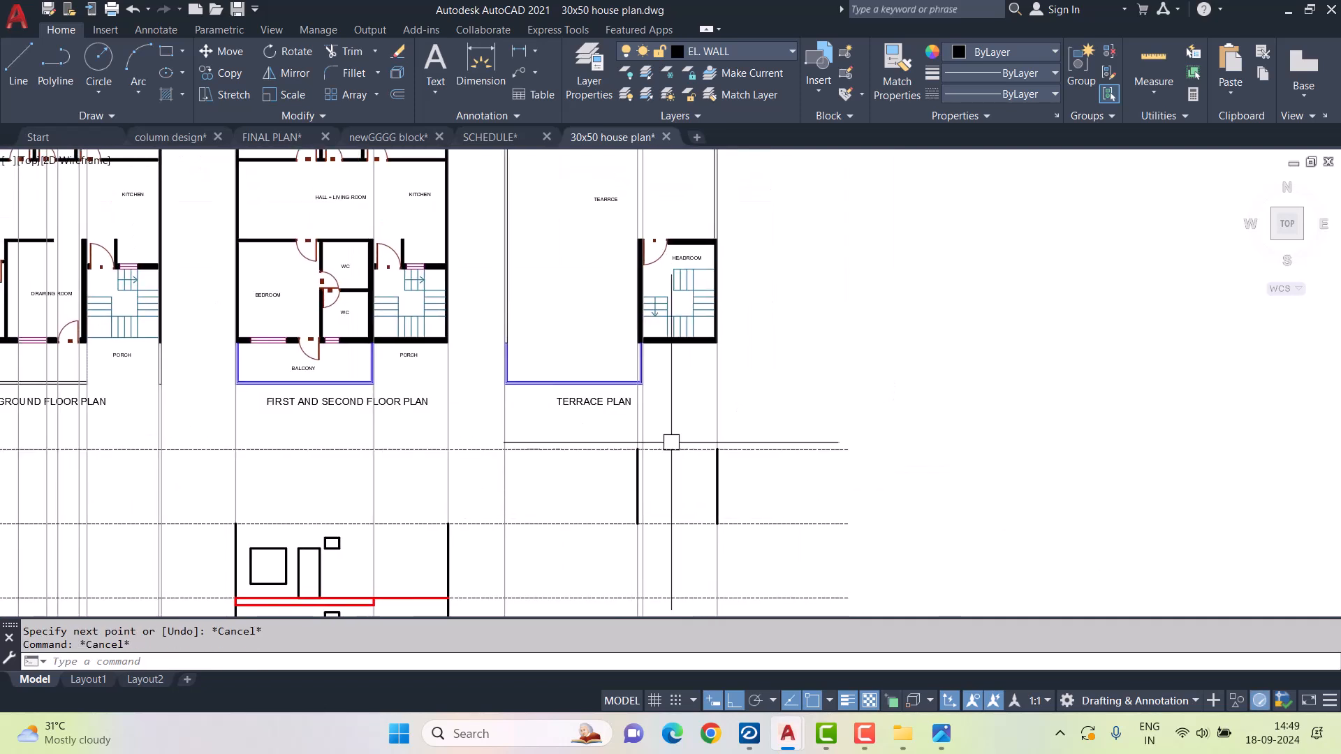
- On the EL FLOOR layer, draw the terrace slab line across the full width and a 12" deep beam outline beneath the terrace portion
{"action": "left_click", "coordinate": [734, 56]}
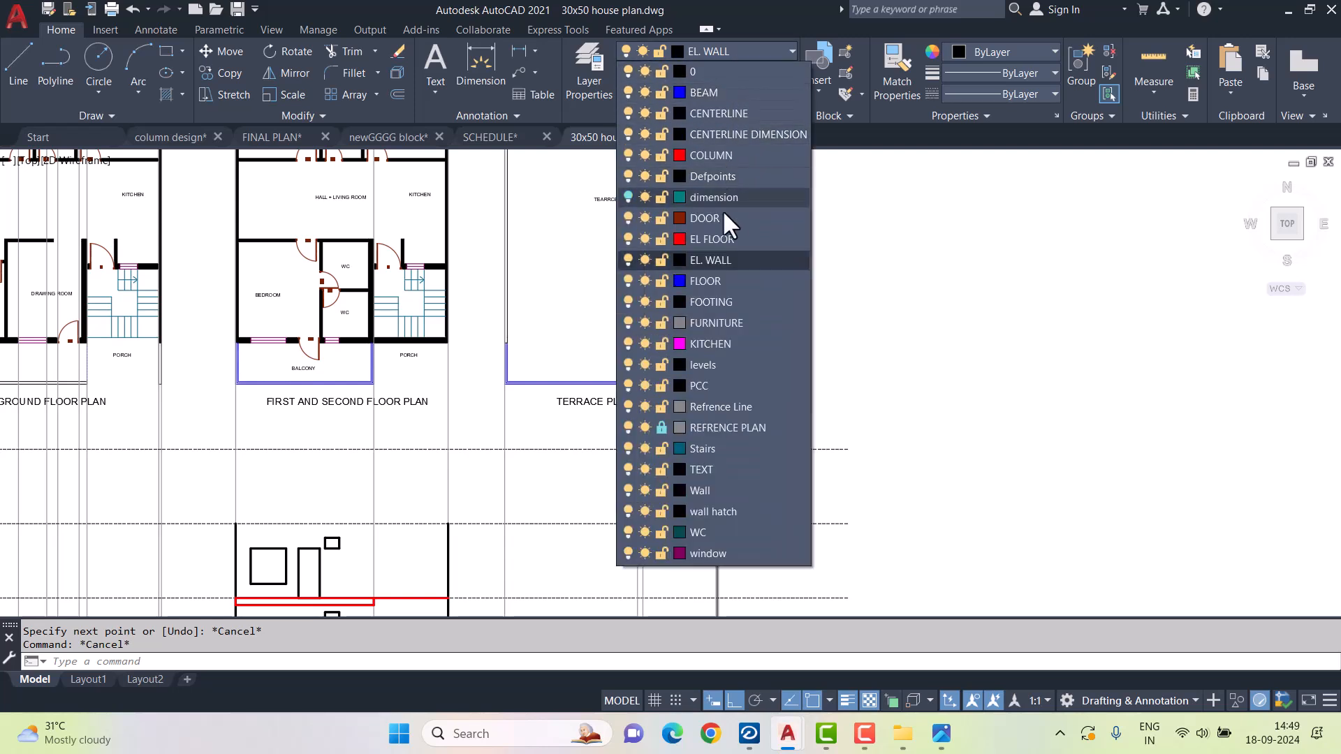
{"action": "left_click", "coordinate": [713, 239]}
{"action": "left_click", "coordinate": [18, 66]}
{"action": "scroll", "coordinate": [648, 496], "scroll_direction": "up", "scroll_amount": 2}
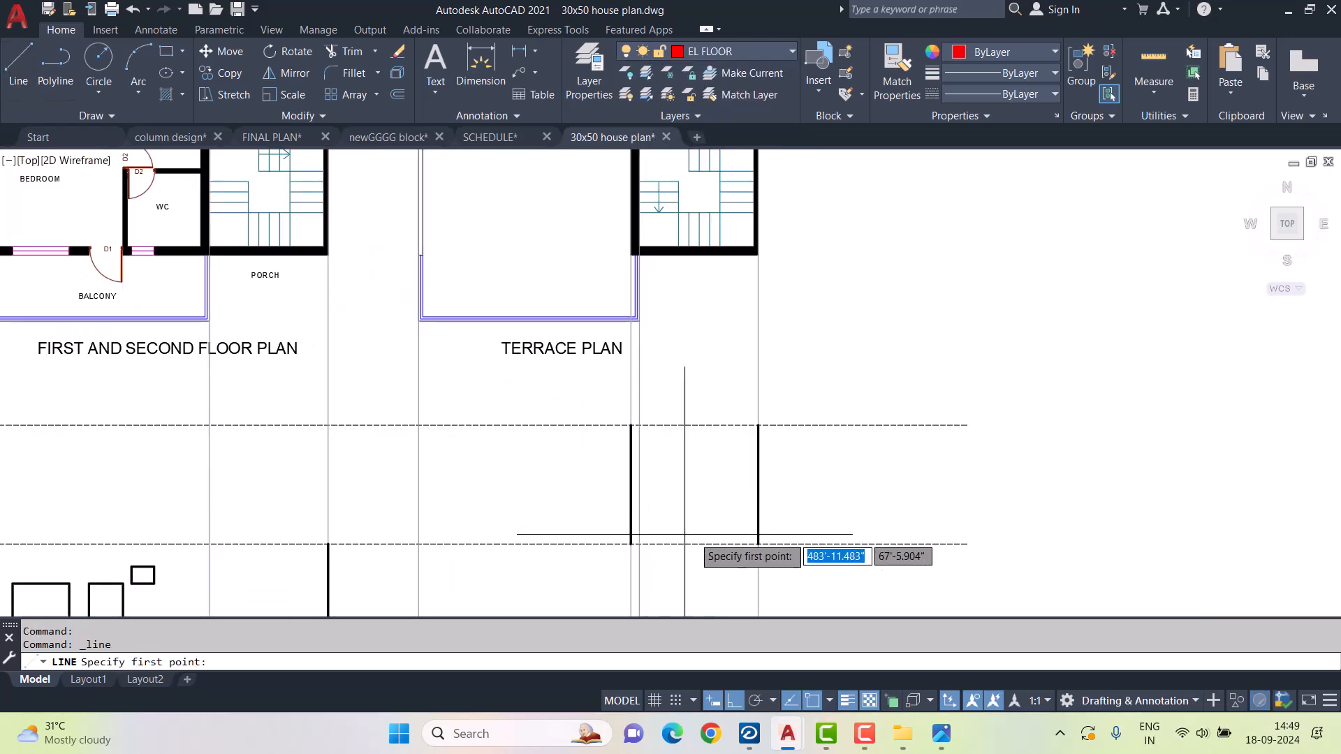
{"action": "left_click", "coordinate": [759, 543]}
{"action": "left_click", "coordinate": [418, 544]}
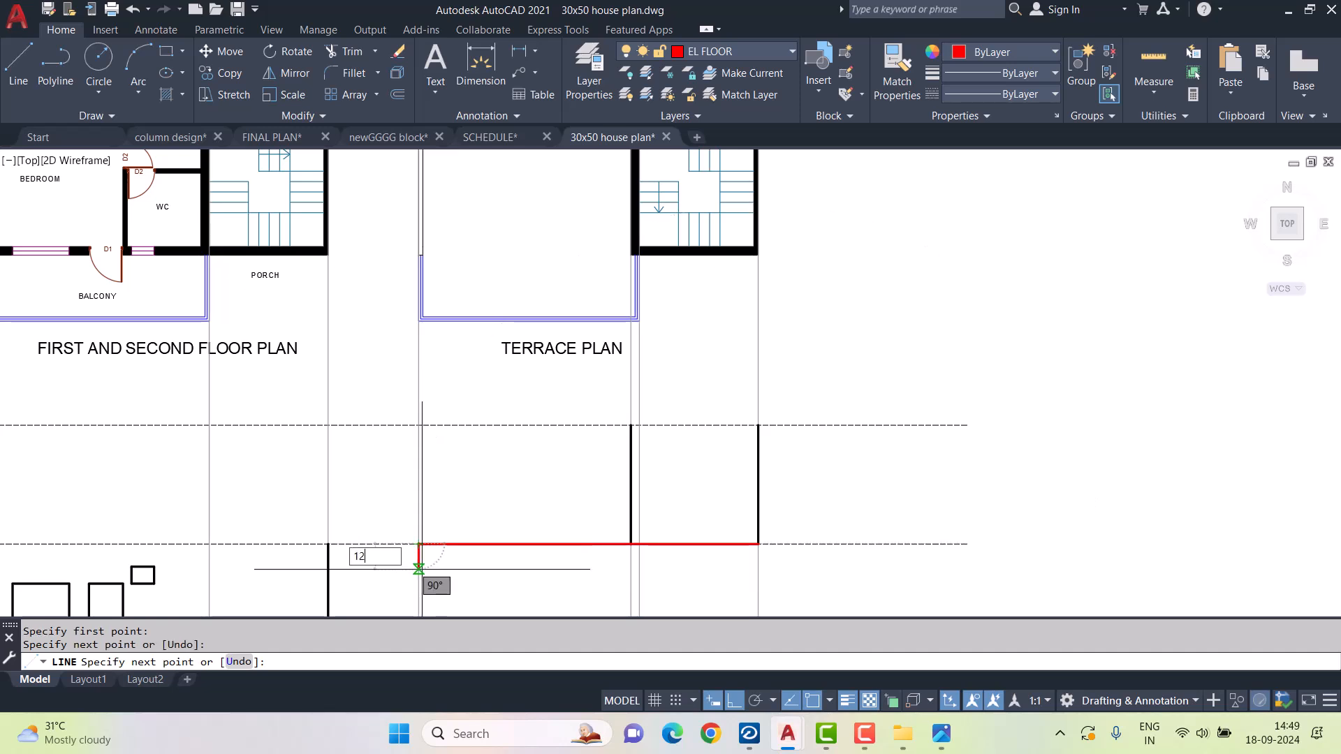
{"action": "key", "text": "Return"}
{"action": "scroll", "coordinate": [588, 565], "scroll_direction": "up", "scroll_amount": 2}
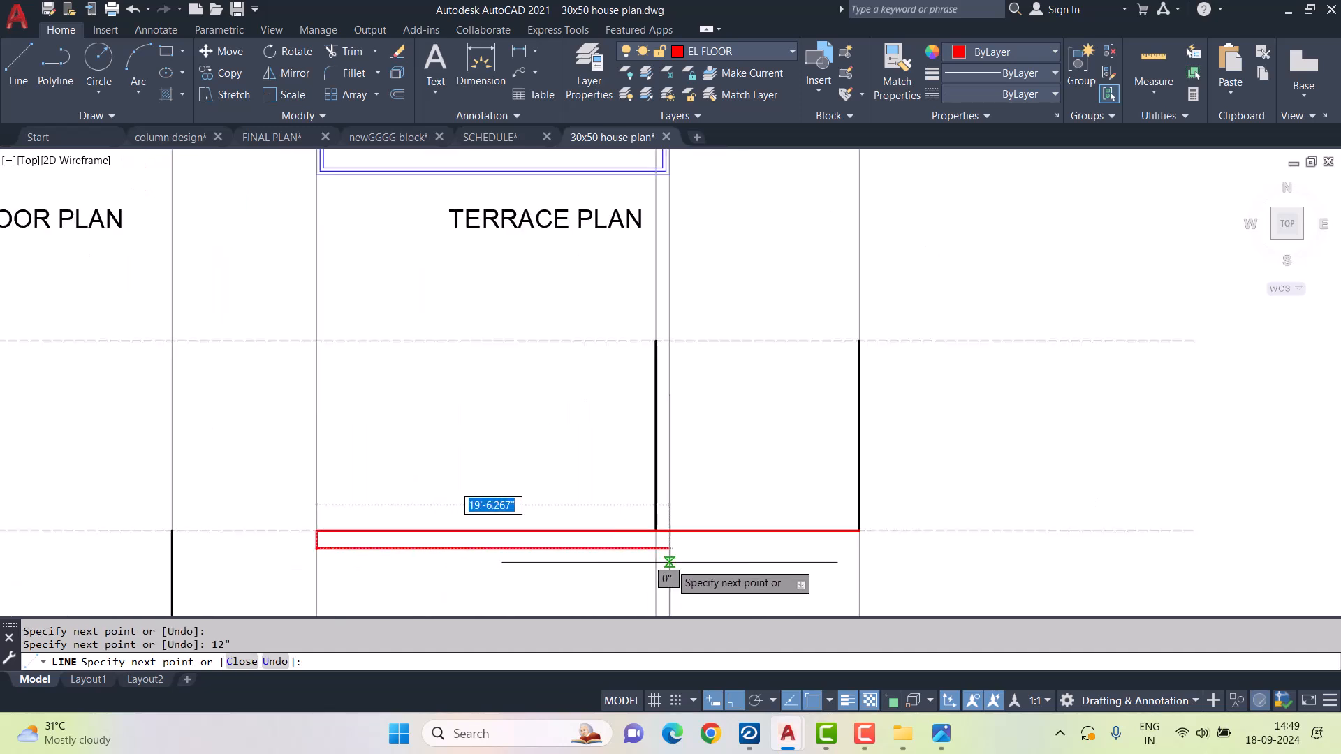
{"action": "key", "text": "Escape"}
{"action": "key", "text": "Escape"}
{"action": "key", "text": "Escape"}
{"action": "scroll", "coordinate": [710, 481], "scroll_direction": "down", "scroll_amount": 4}
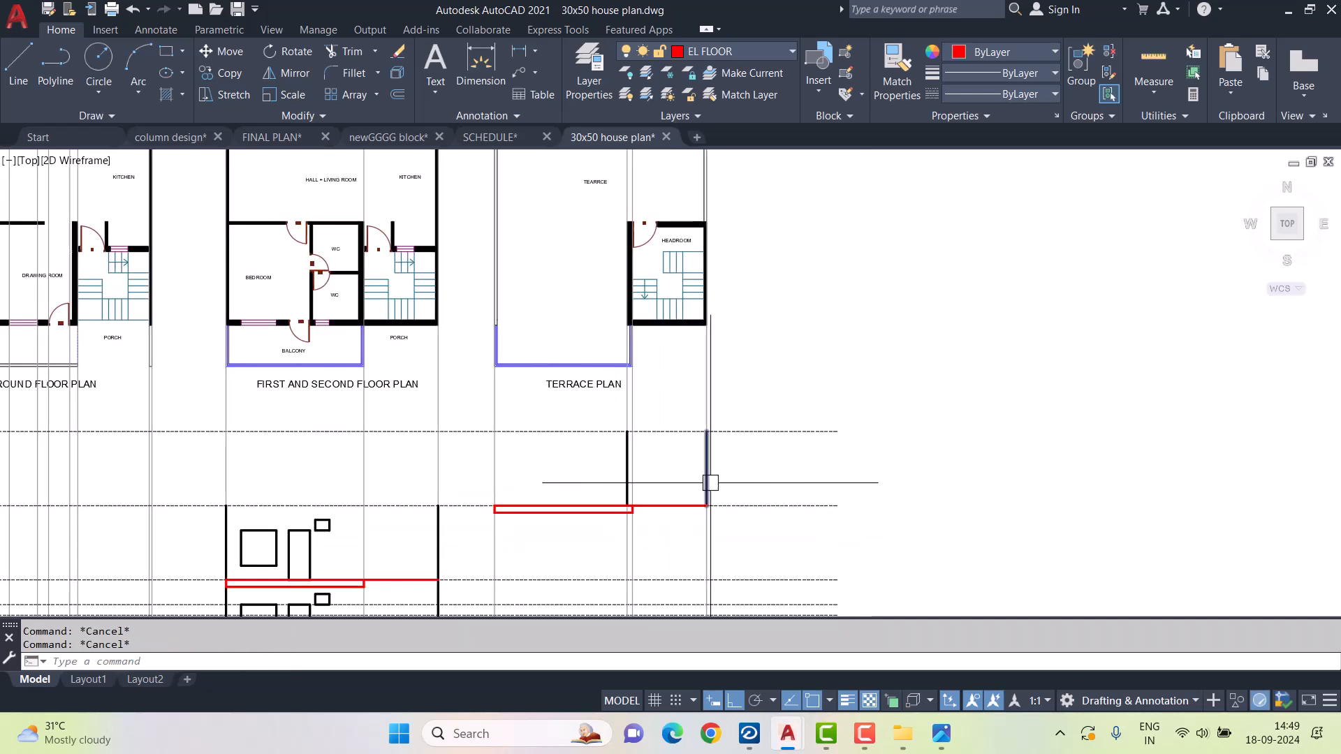
- Draw the headroom's roof slab line along the uppermost level line, from the far outer wall to 3" past the terrace-side wall
{"action": "middle_click_drag", "start_coordinate": [710, 482], "coordinate": [710, 517]}
{"action": "left_click", "coordinate": [19, 67]}
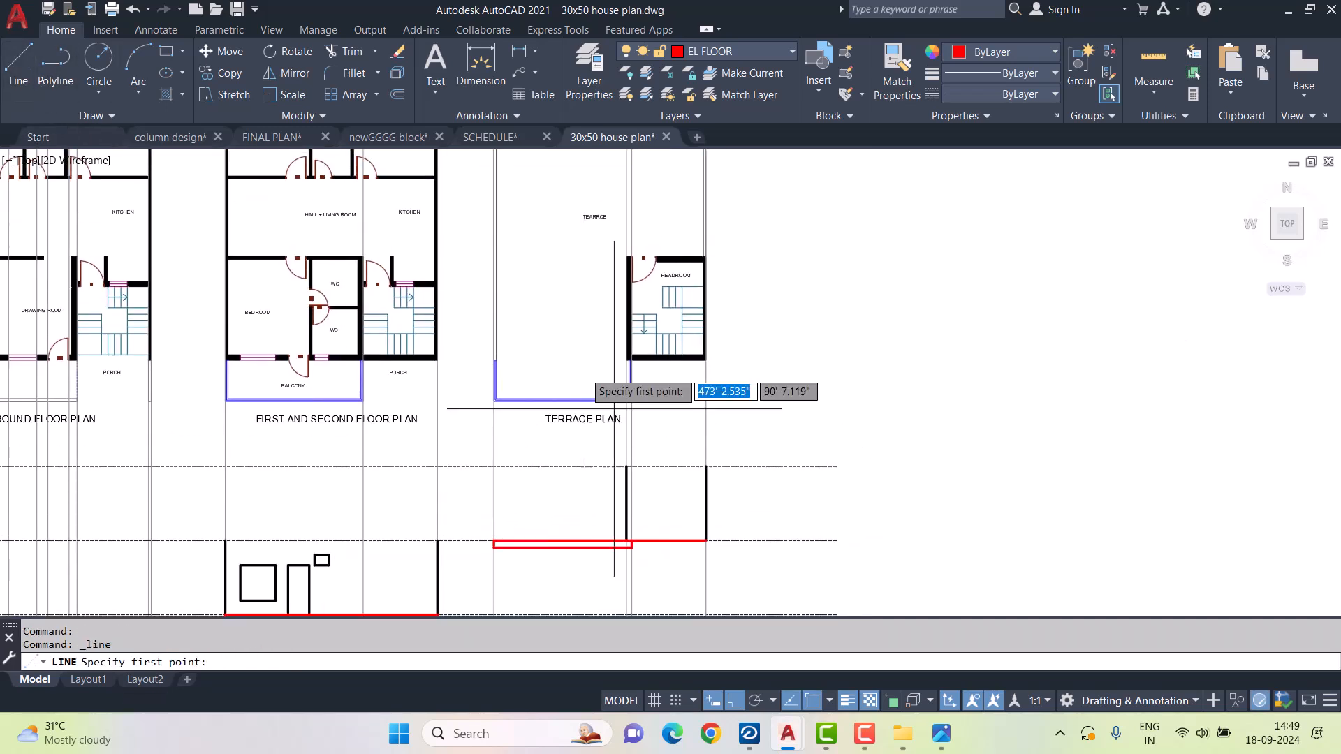
{"action": "scroll", "coordinate": [622, 446], "scroll_direction": "up", "scroll_amount": 2}
{"action": "left_click", "coordinate": [757, 479]}
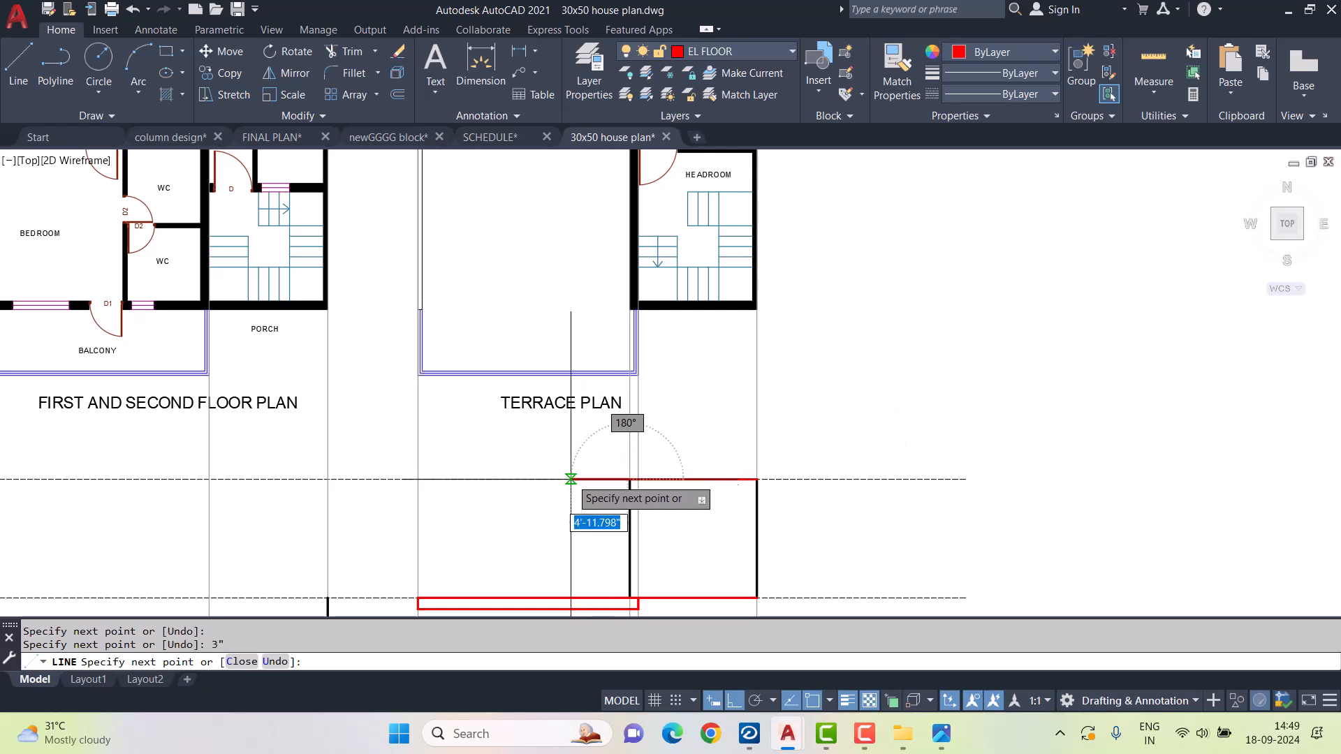
- Switch to the elevation.png image to examine the headroom roof overhang and return to the 30x50 house plan drawing in AutoCAD
{"action": "left_click", "coordinate": [941, 734]}
{"action": "scroll", "coordinate": [721, 329], "scroll_direction": "down", "scroll_amount": 1}
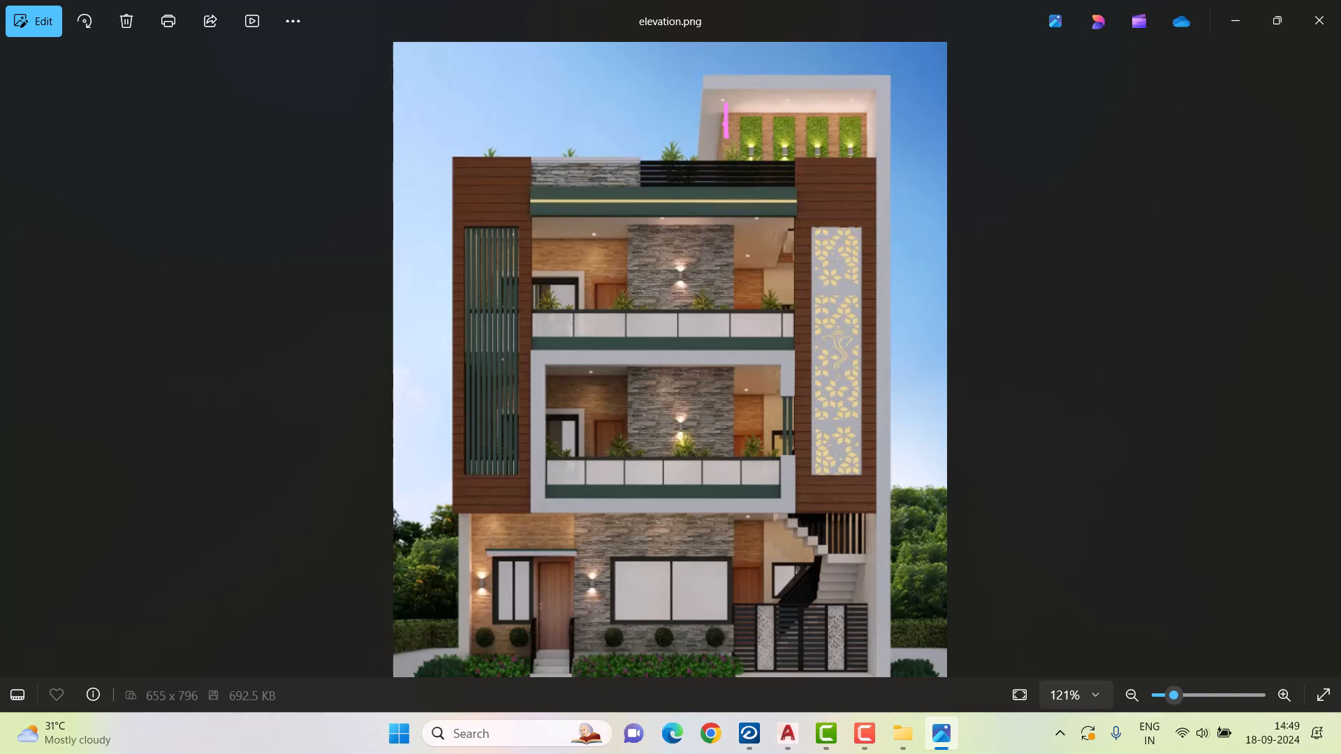
{"action": "key", "text": "alt+Tab"}
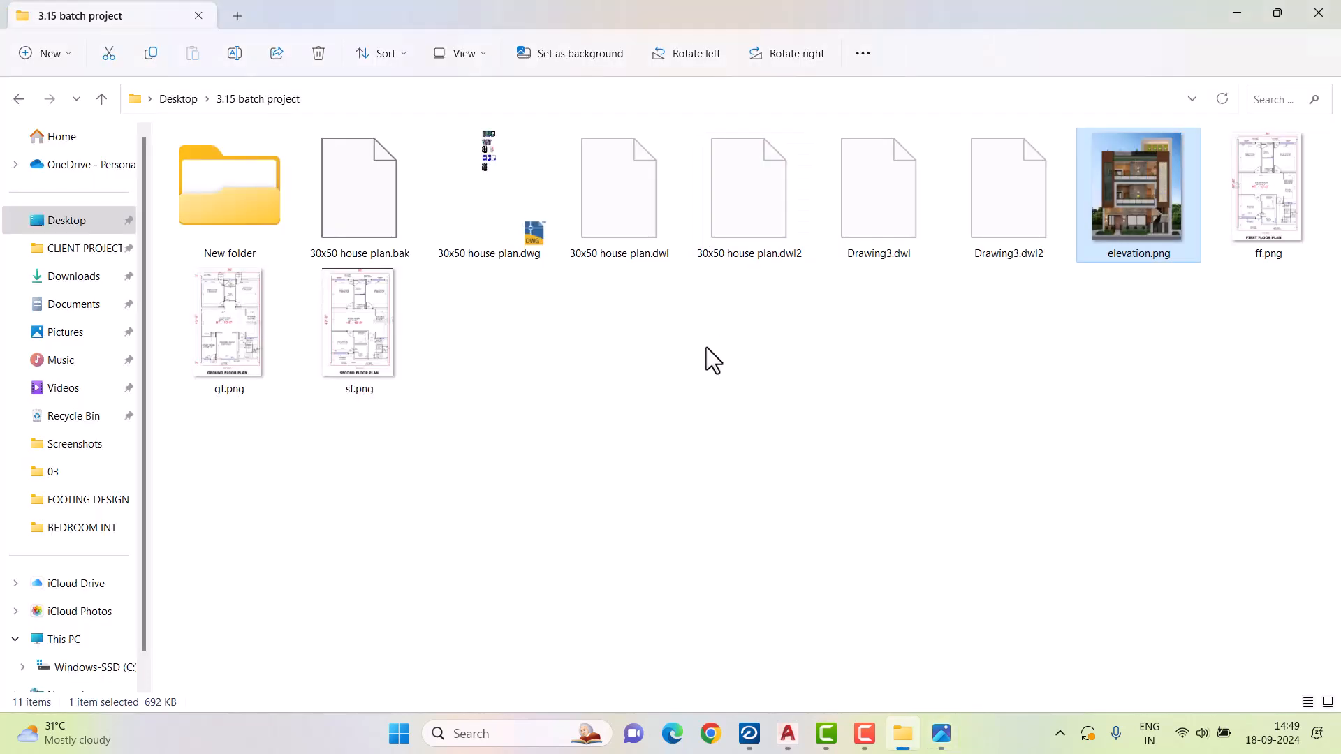
{"action": "left_click", "coordinate": [788, 742]}
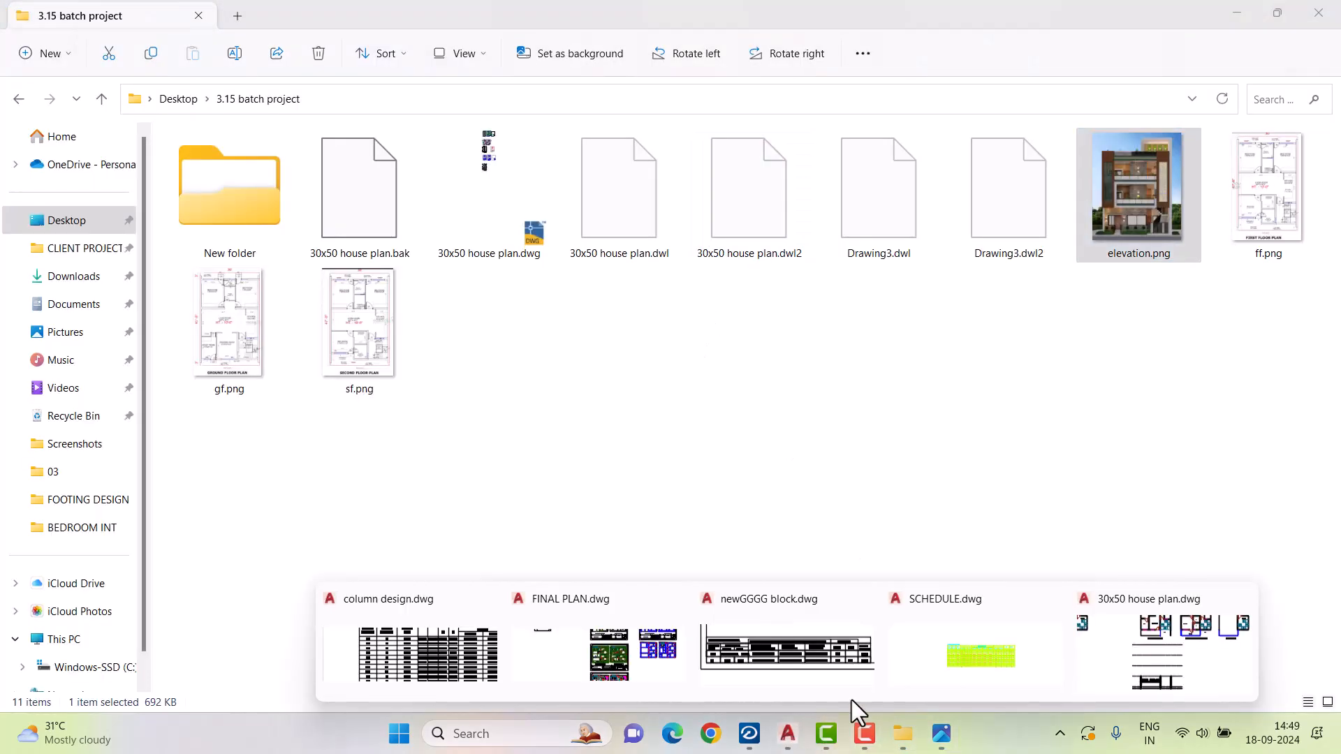
{"action": "left_click", "coordinate": [1157, 660]}
- Extend the headroom roof line another 3' over the terrace, drop it 12" and run it back to the terrace-side wall
{"action": "scroll", "coordinate": [615, 375], "scroll_direction": "up", "scroll_amount": 5}
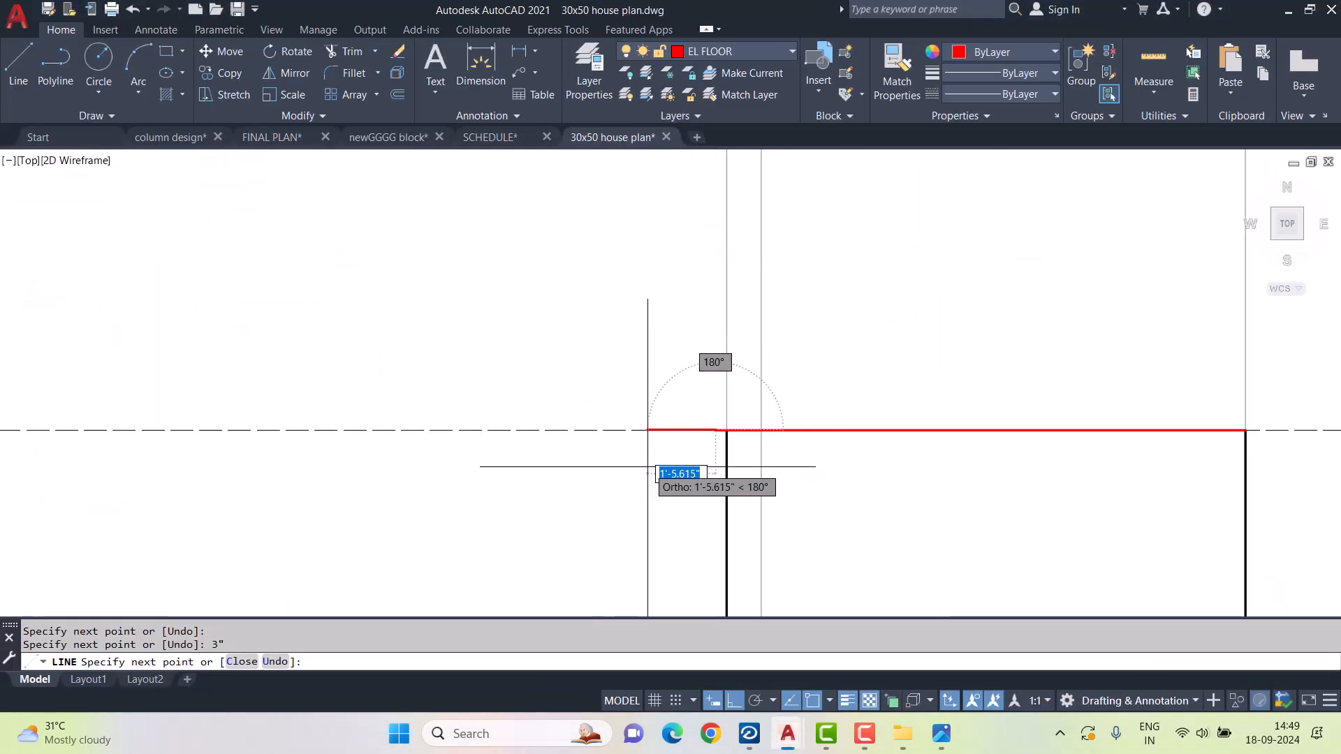
{"action": "key", "text": "Return"}
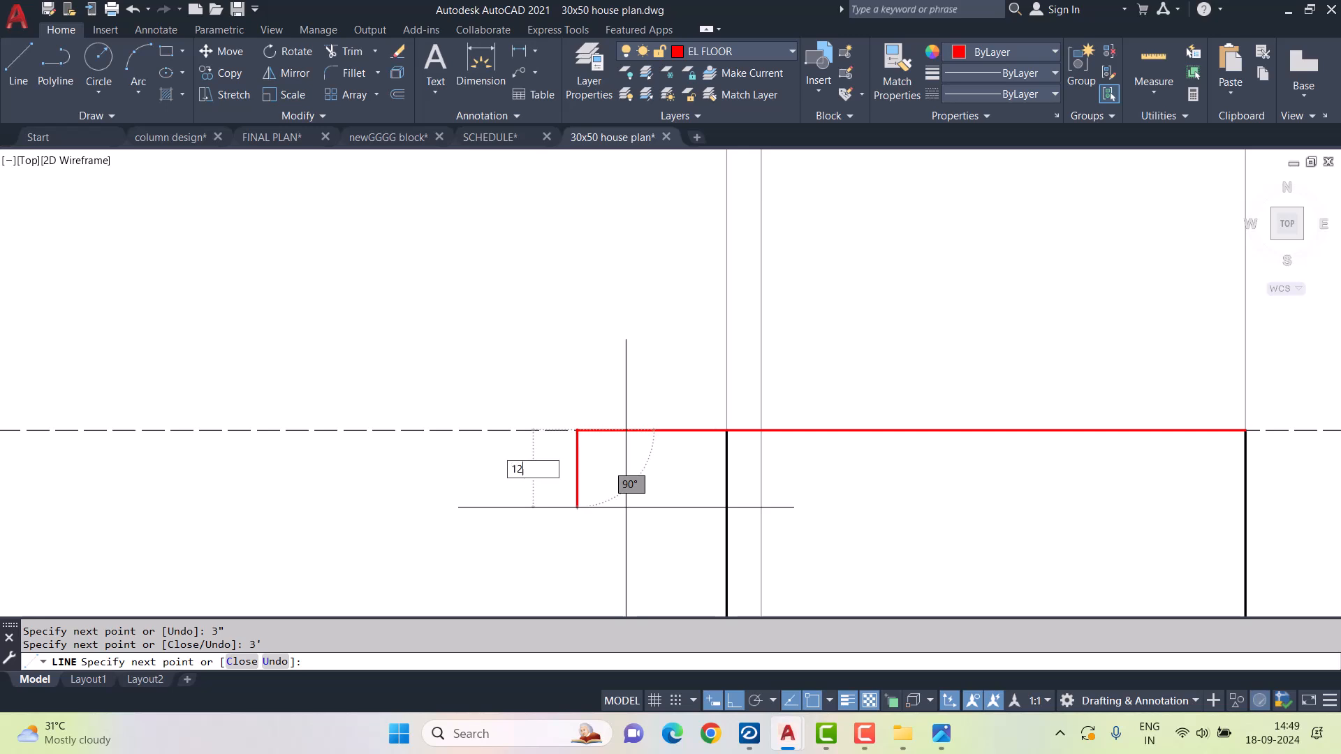
{"action": "type", "text": "12\""}
{"action": "key", "text": "Return"}
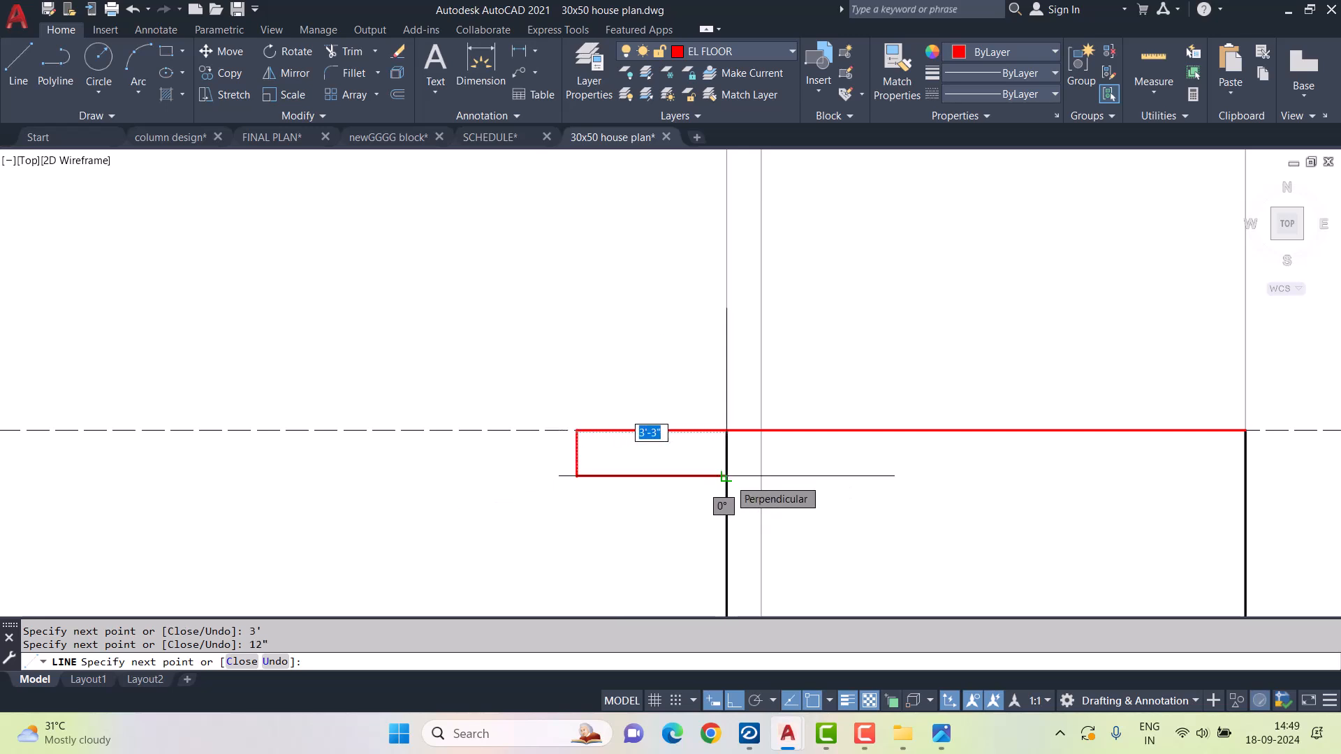
{"action": "left_click", "coordinate": [725, 477]}
{"action": "key", "text": "Escape"}
{"action": "scroll", "coordinate": [673, 436], "scroll_direction": "down", "scroll_amount": 6}
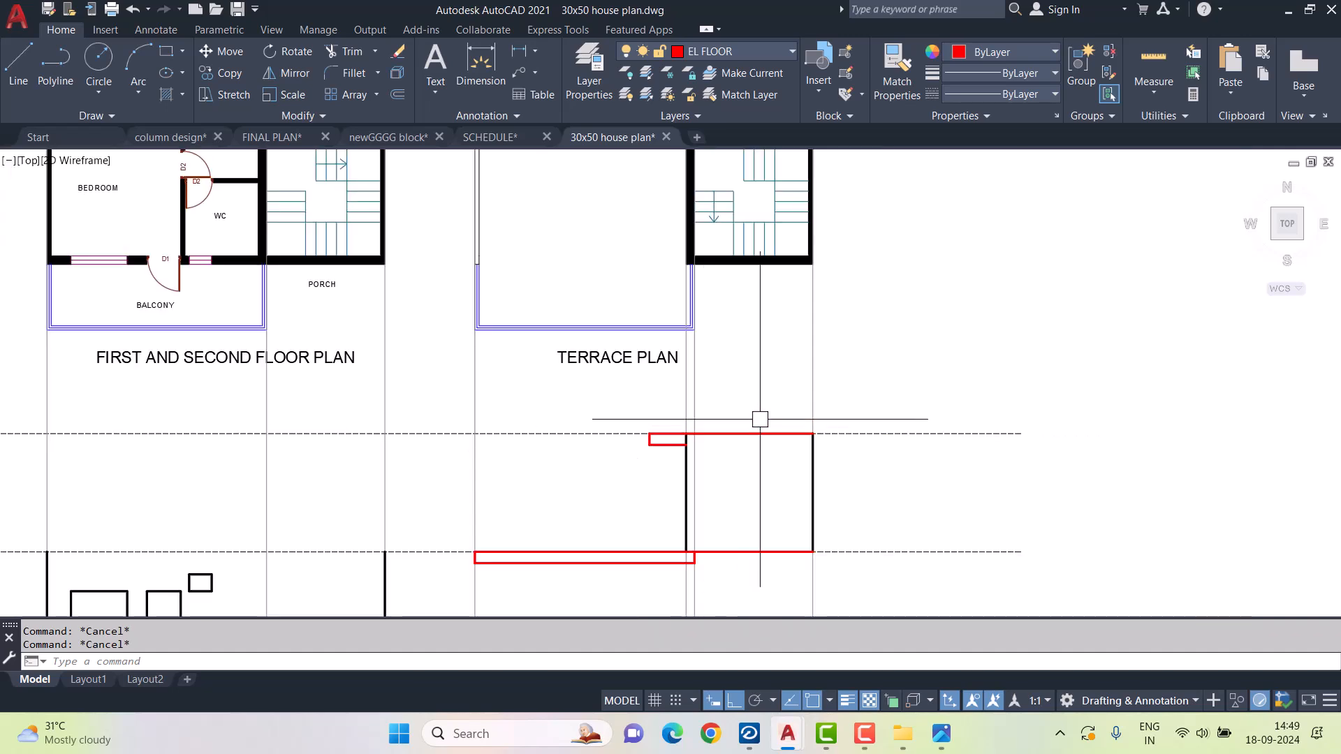
- Copy the first-floor, second-floor and terrace elevations together onto the ground-floor elevation, aligning the first floor's outer corner with the ground floor's outer wall
{"action": "scroll", "coordinate": [850, 417], "scroll_direction": "down", "scroll_amount": 4}
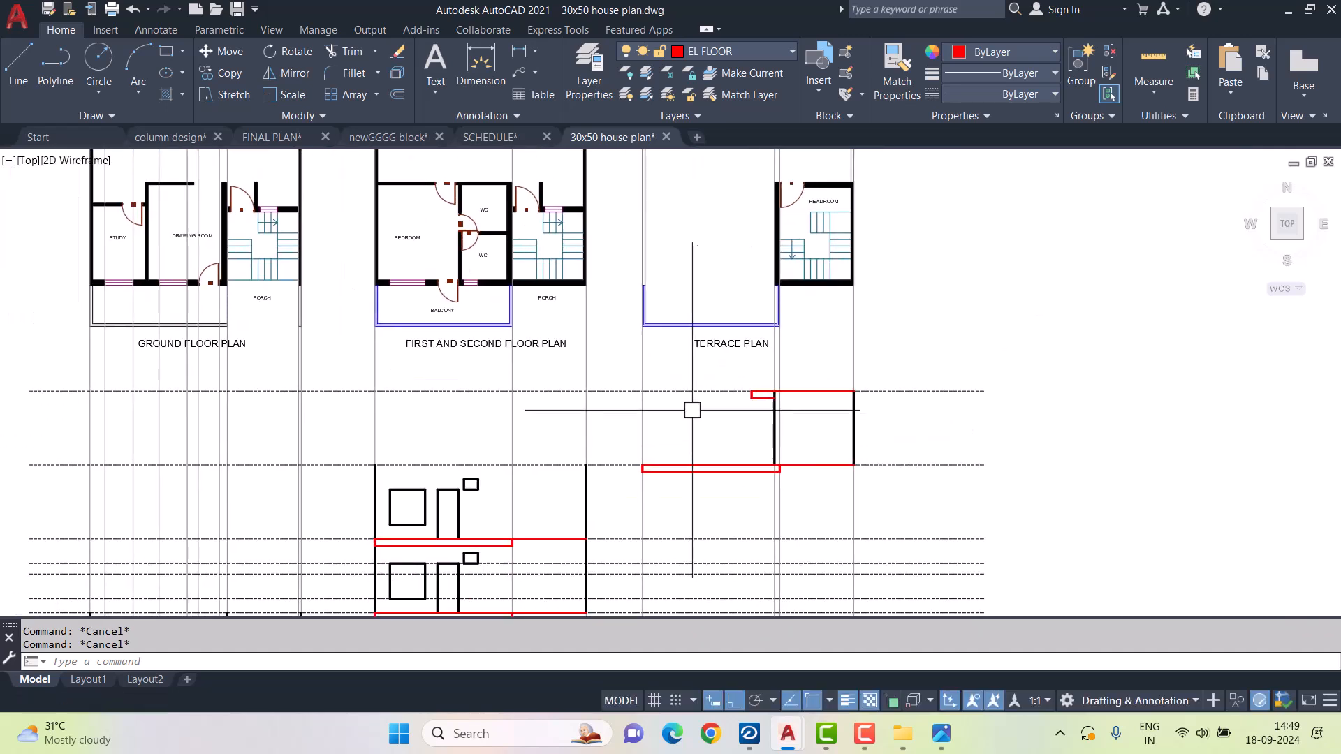
{"action": "left_click", "coordinate": [621, 364]}
{"action": "left_click", "coordinate": [871, 500]}
{"action": "middle_click_drag", "start_coordinate": [716, 505], "coordinate": [802, 396]}
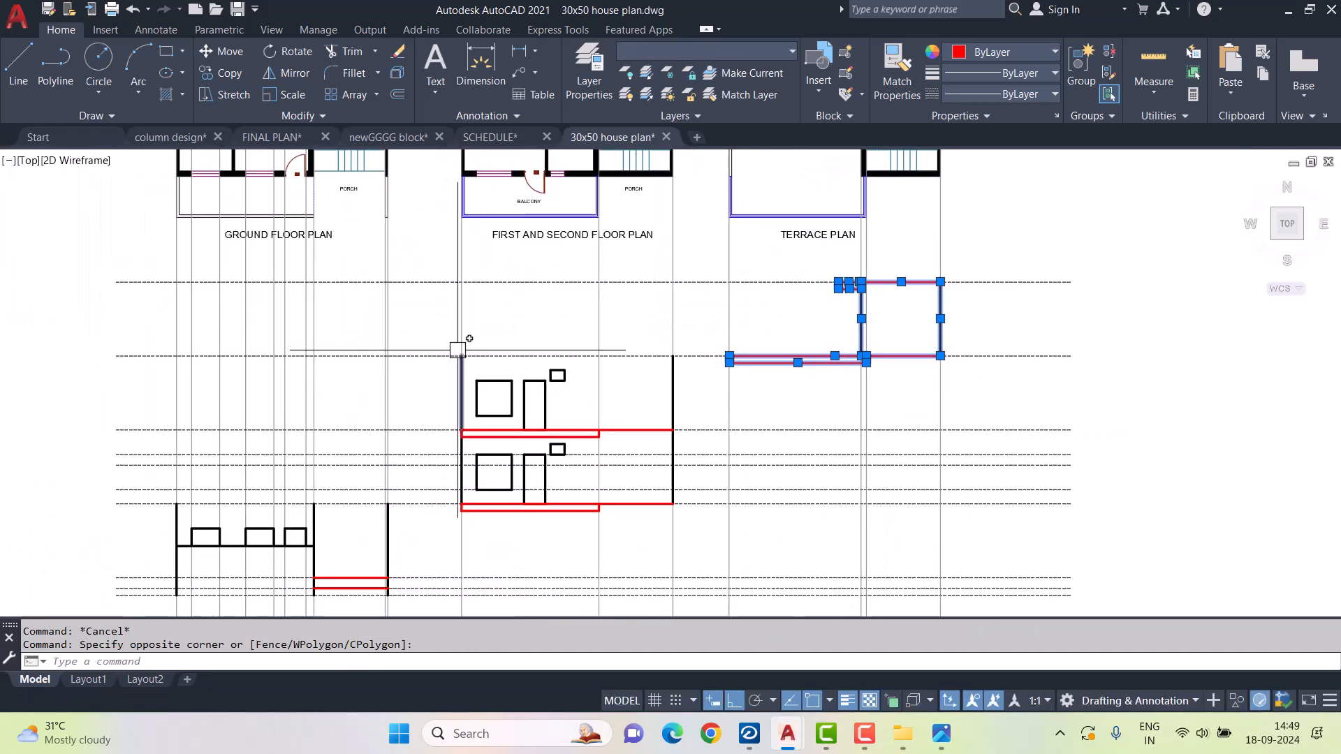
{"action": "left_click", "coordinate": [443, 331]}
{"action": "left_click", "coordinate": [682, 538]}
{"action": "middle_click_drag", "start_coordinate": [743, 434], "coordinate": [727, 501]}
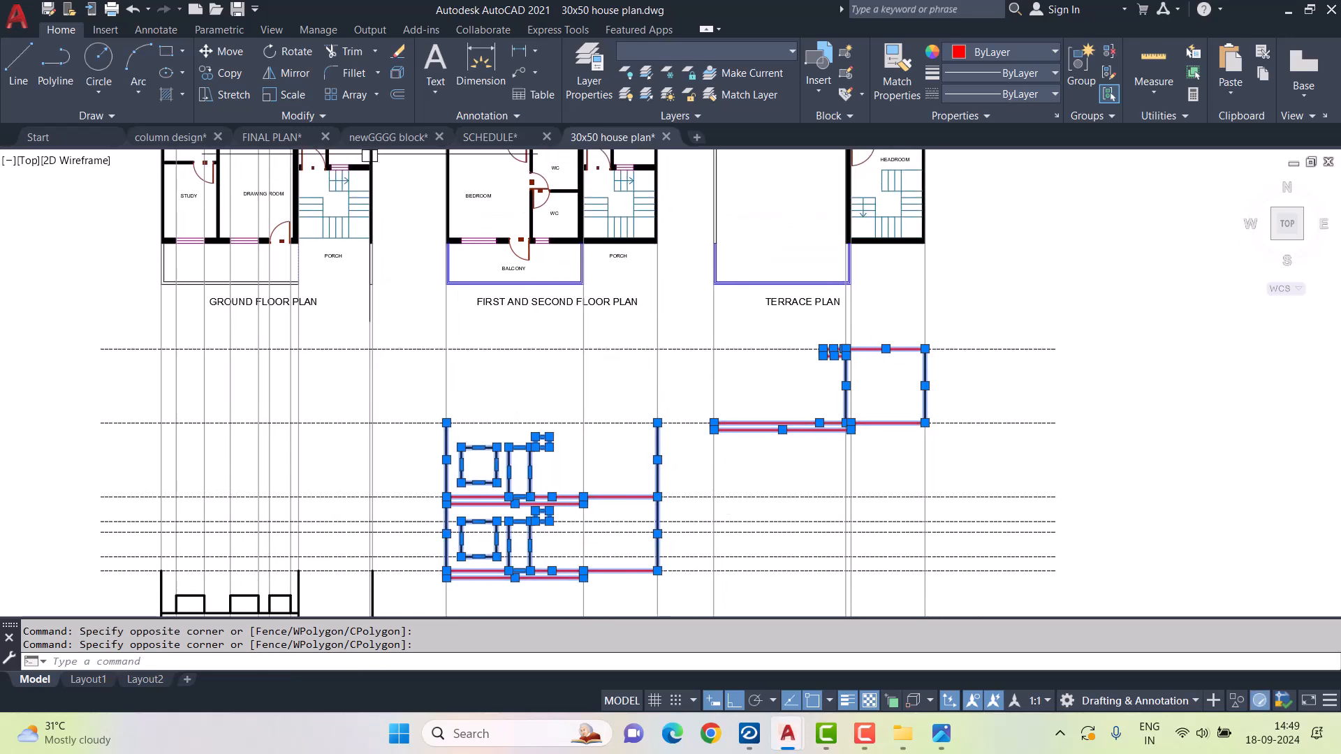
{"action": "left_click", "coordinate": [225, 68]}
{"action": "middle_click_drag", "start_coordinate": [442, 578], "coordinate": [561, 470]}
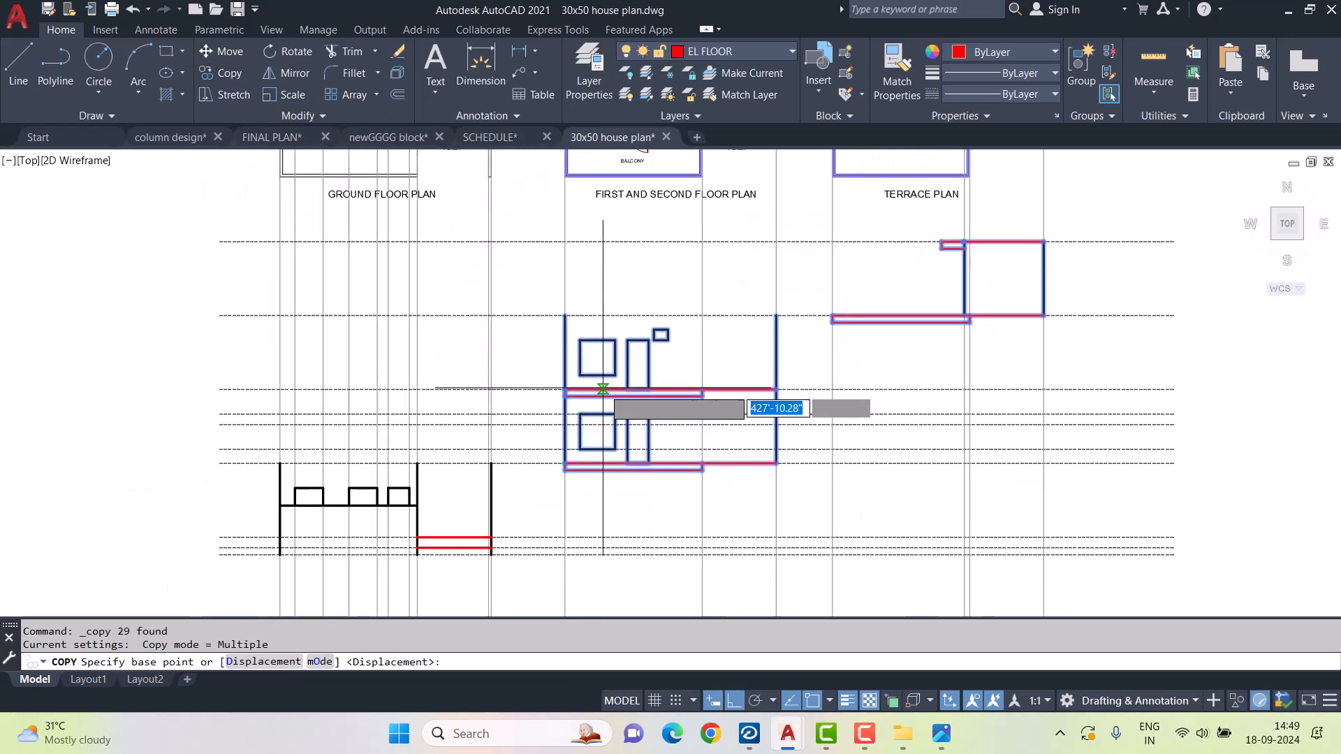
{"action": "scroll", "coordinate": [561, 471], "scroll_direction": "up", "scroll_amount": 2}
{"action": "left_click", "coordinate": [574, 449]}
{"action": "scroll", "coordinate": [574, 449], "scroll_direction": "down", "scroll_amount": 3}
{"action": "scroll", "coordinate": [398, 401], "scroll_direction": "up", "scroll_amount": 3}
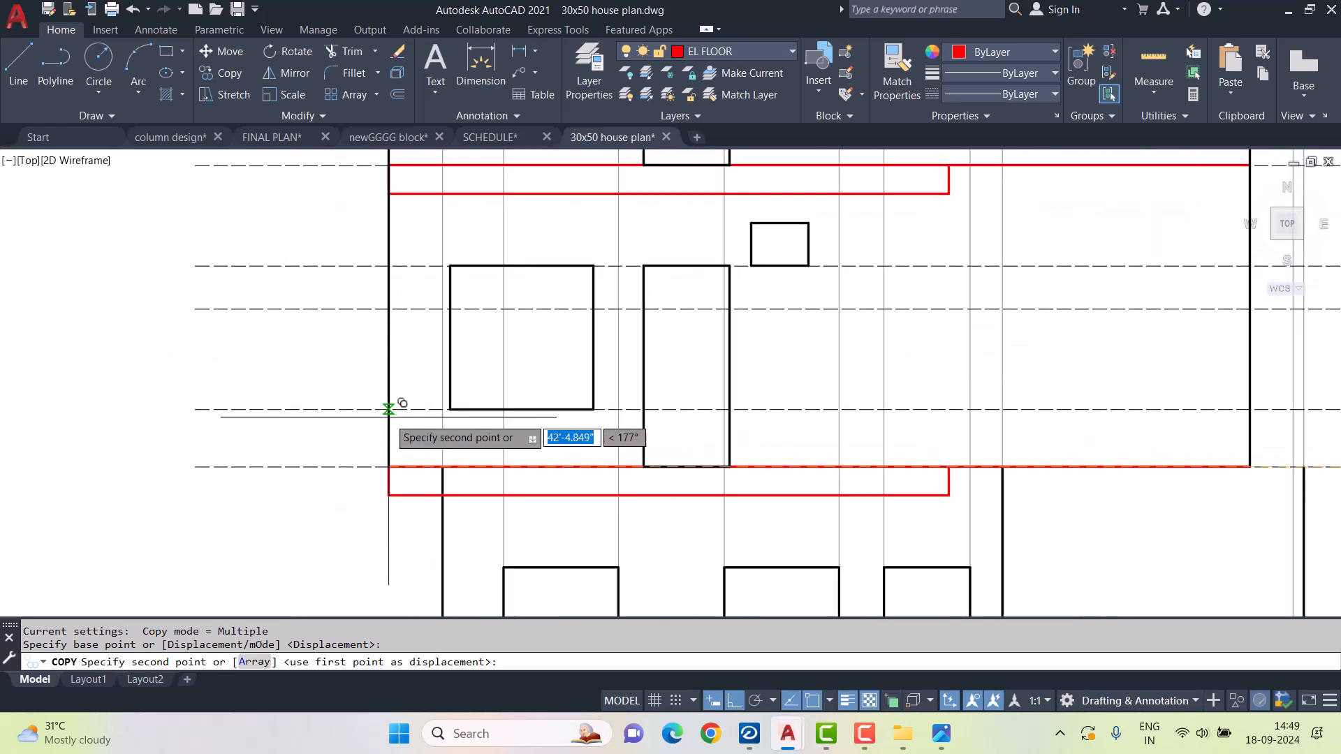
{"action": "scroll", "coordinate": [460, 454], "scroll_direction": "down", "scroll_amount": 3}
{"action": "middle_click_drag", "start_coordinate": [788, 380], "coordinate": [616, 536]}
{"action": "key", "text": "Escape"}
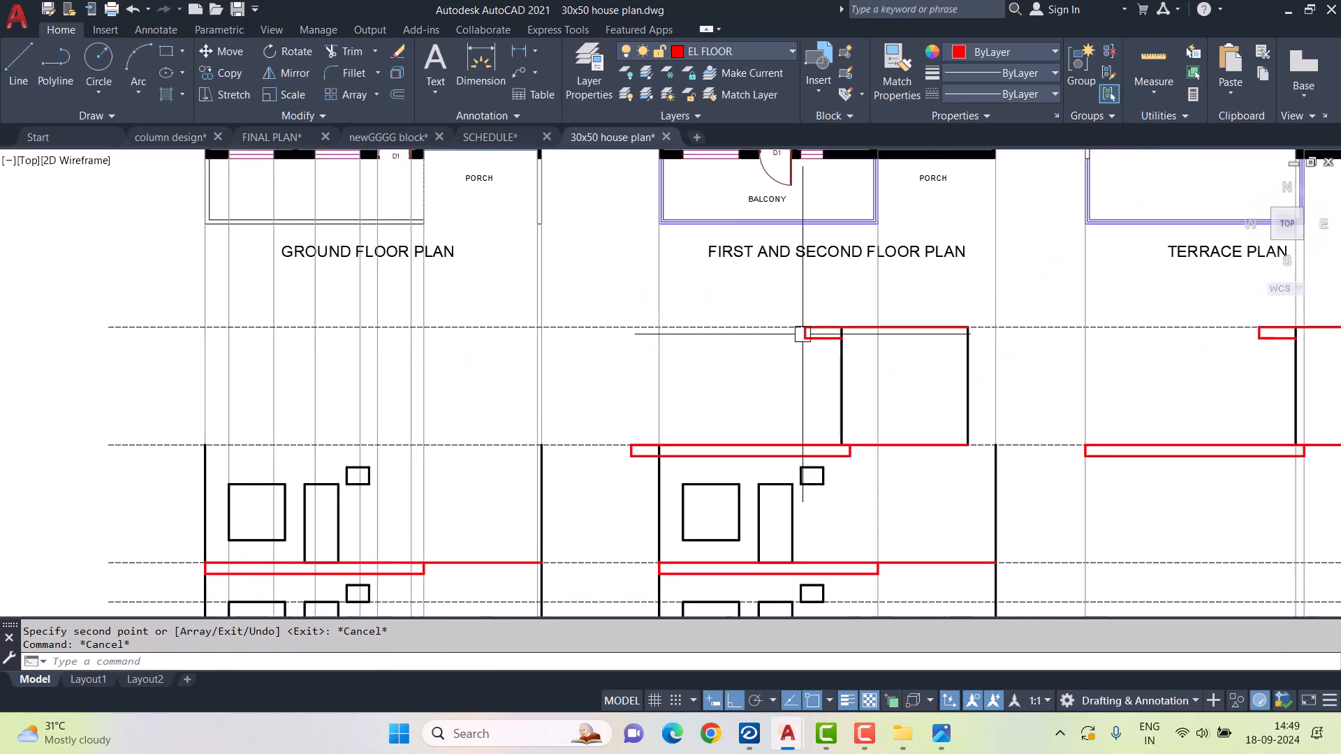
- Move the copied terrace slab and headroom horizontally to sit directly on the stacked floors, aligned with the second floor's outer wall
{"action": "left_click", "coordinate": [780, 291]}
{"action": "key", "text": "Escape"}
{"action": "left_click", "coordinate": [593, 287]}
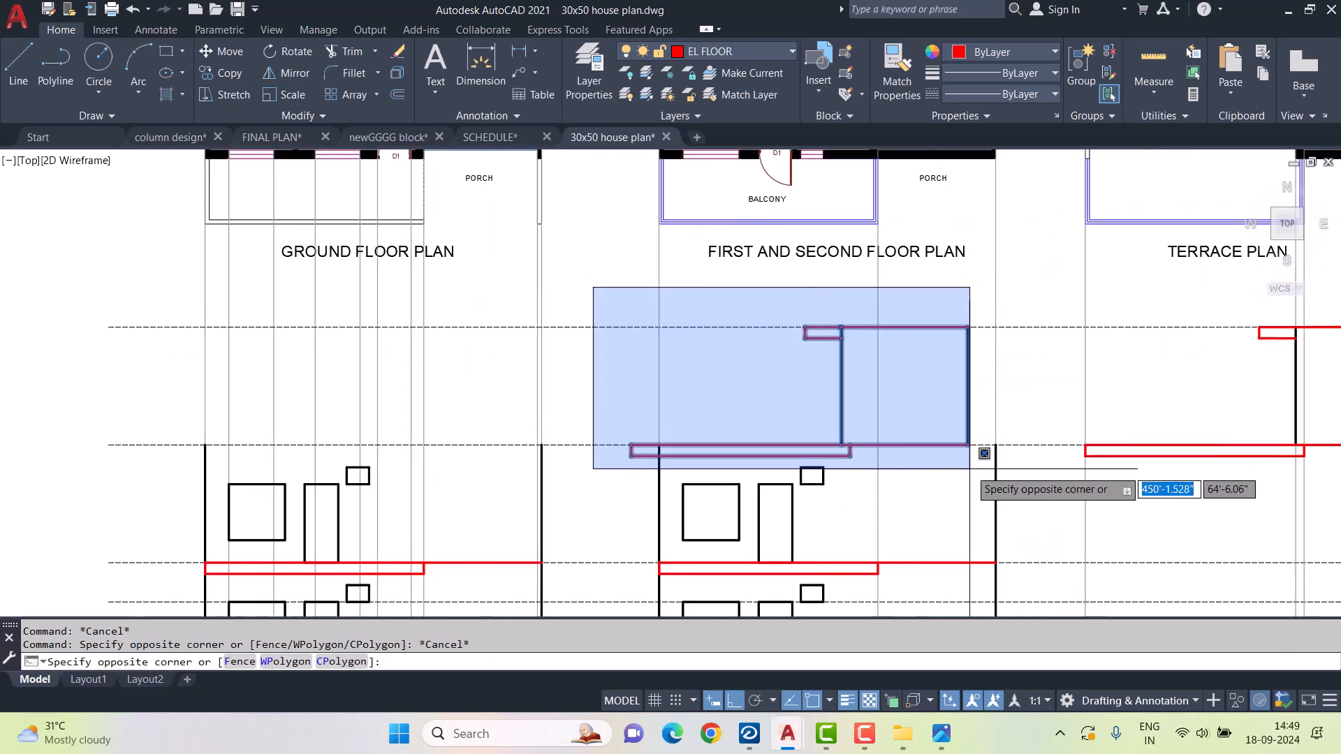
{"action": "left_click", "coordinate": [986, 453]}
{"action": "type", "text": "m"}
{"action": "key", "text": "space"}
{"action": "scroll", "coordinate": [648, 456], "scroll_direction": "up", "scroll_amount": 2}
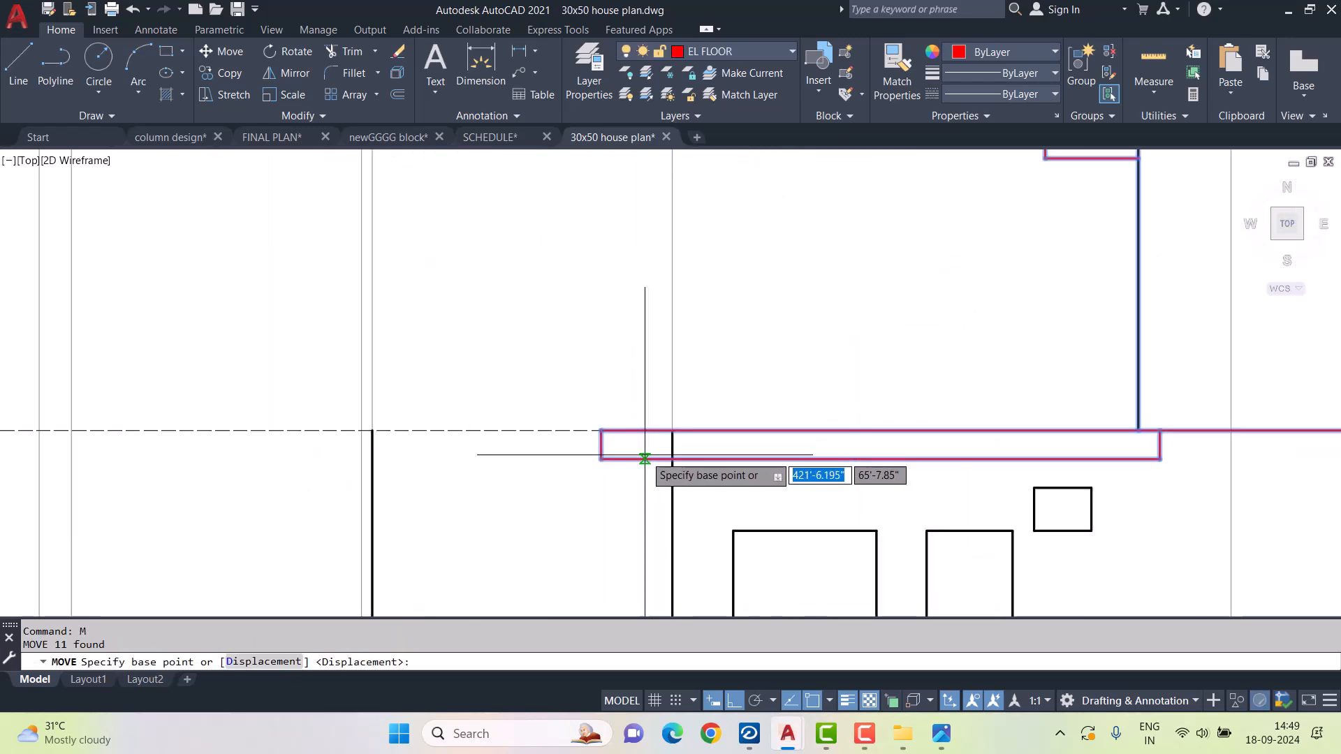
{"action": "left_click", "coordinate": [598, 431]}
{"action": "scroll", "coordinate": [562, 430], "scroll_direction": "down", "scroll_amount": 2}
{"action": "middle_click_drag", "start_coordinate": [481, 431], "coordinate": [869, 413]}
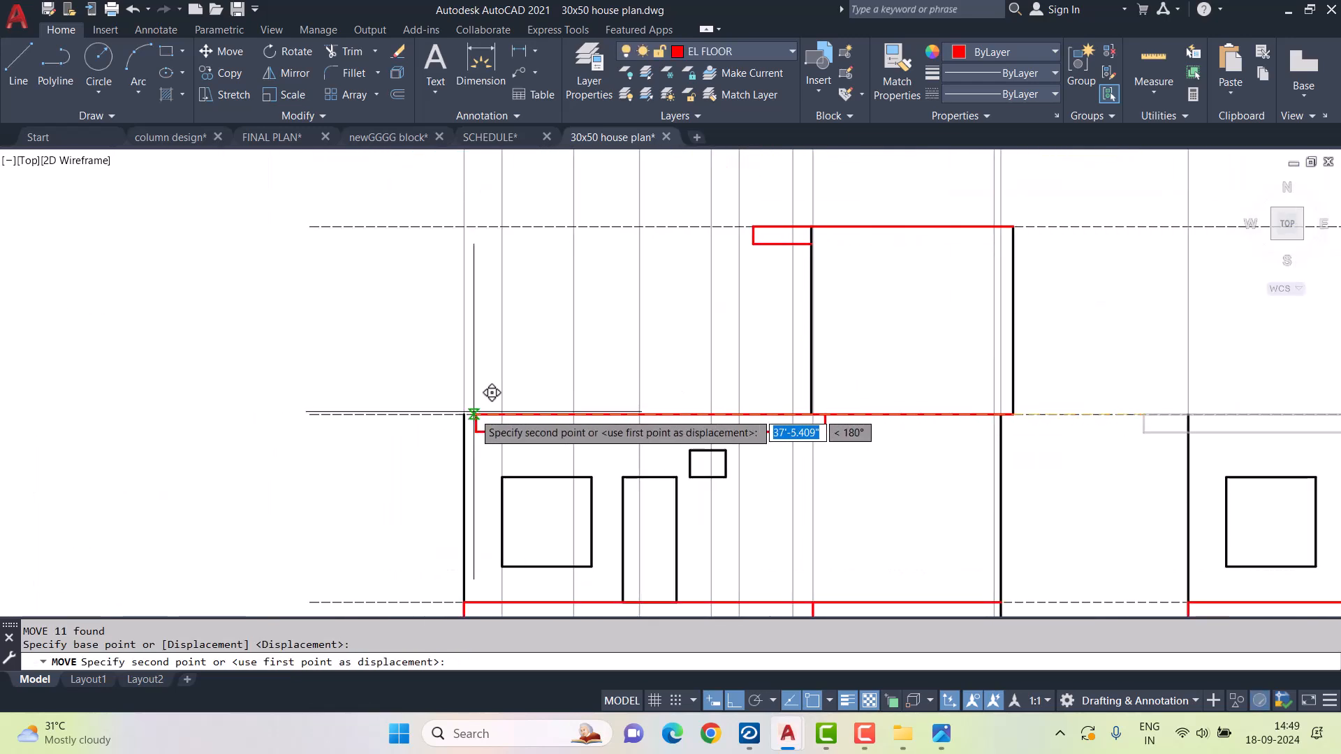
{"action": "key", "text": "Escape"}
{"action": "key", "text": "Escape"}
{"action": "scroll", "coordinate": [557, 402], "scroll_direction": "down", "scroll_amount": 2}
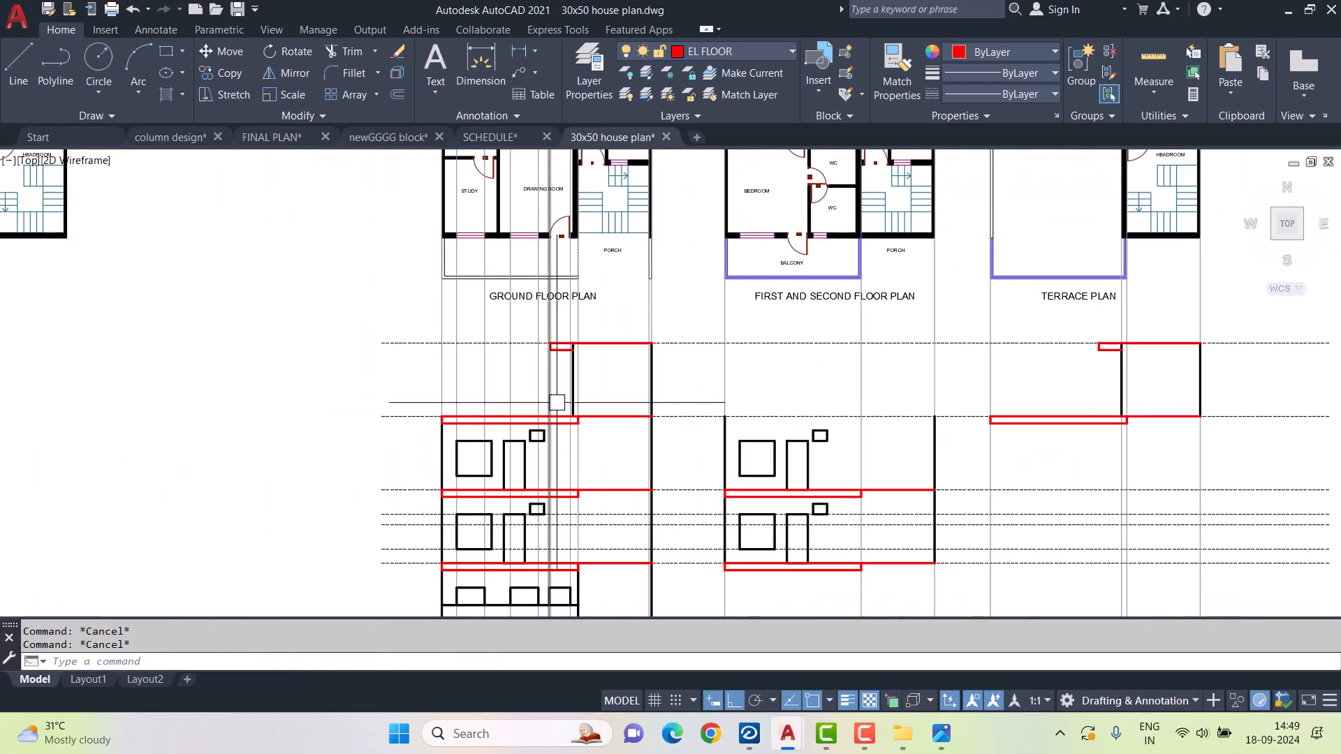
- Erase all vertical construction lines running between the floor plans and the elevations
{"action": "left_click", "coordinate": [1207, 323]}
{"action": "left_click", "coordinate": [390, 325]}
{"action": "key", "text": "Delete"}
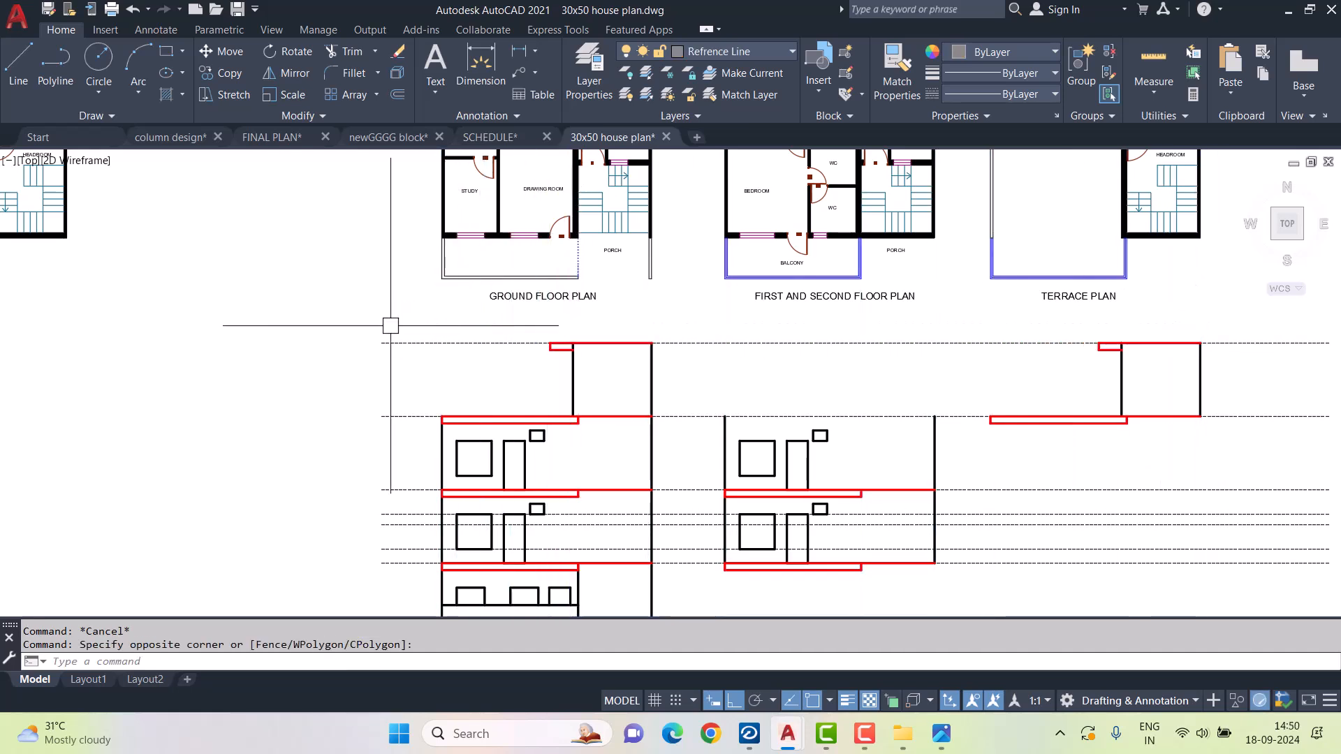
- Erase the original first-floor, second-floor and terrace elevations beside the assembled front elevation
{"action": "left_click", "coordinate": [669, 318]}
{"action": "left_click", "coordinate": [1231, 597]}
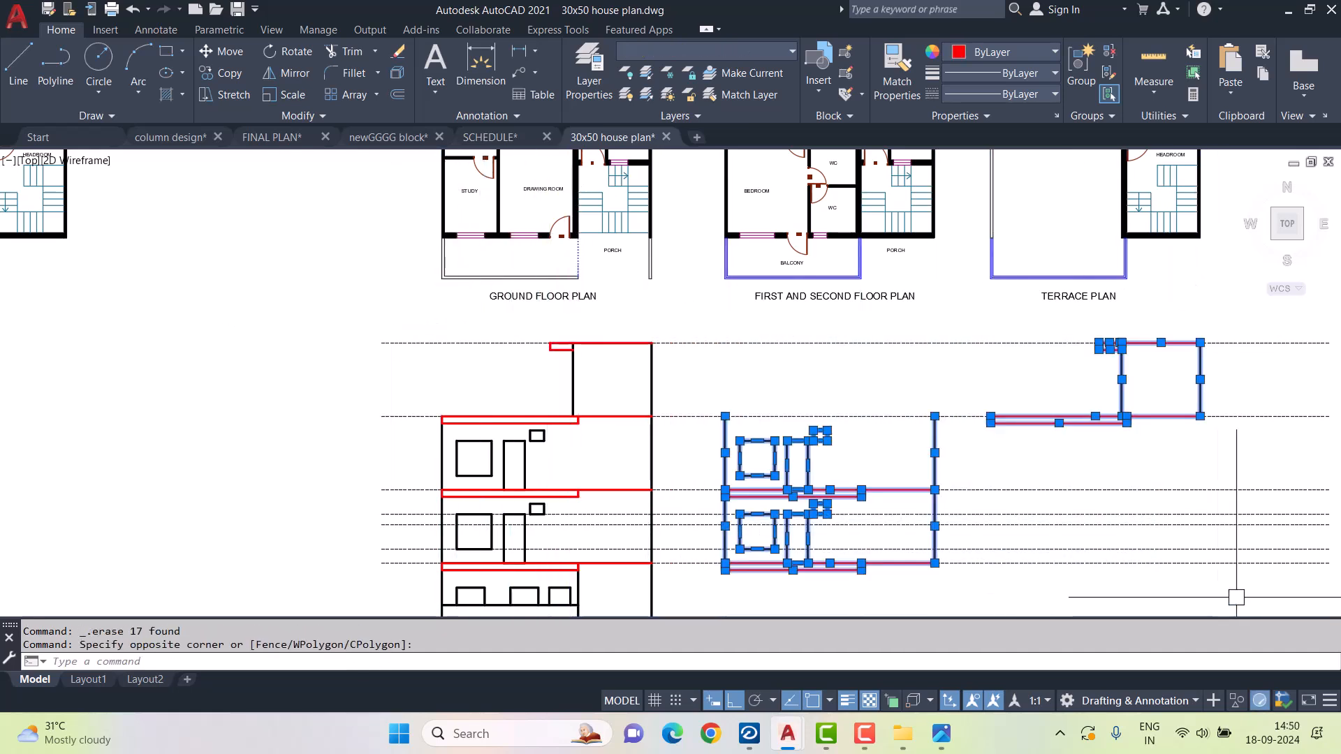
{"action": "middle_click_drag", "start_coordinate": [1087, 546], "coordinate": [1102, 517]}
{"action": "key", "text": "Delete"}
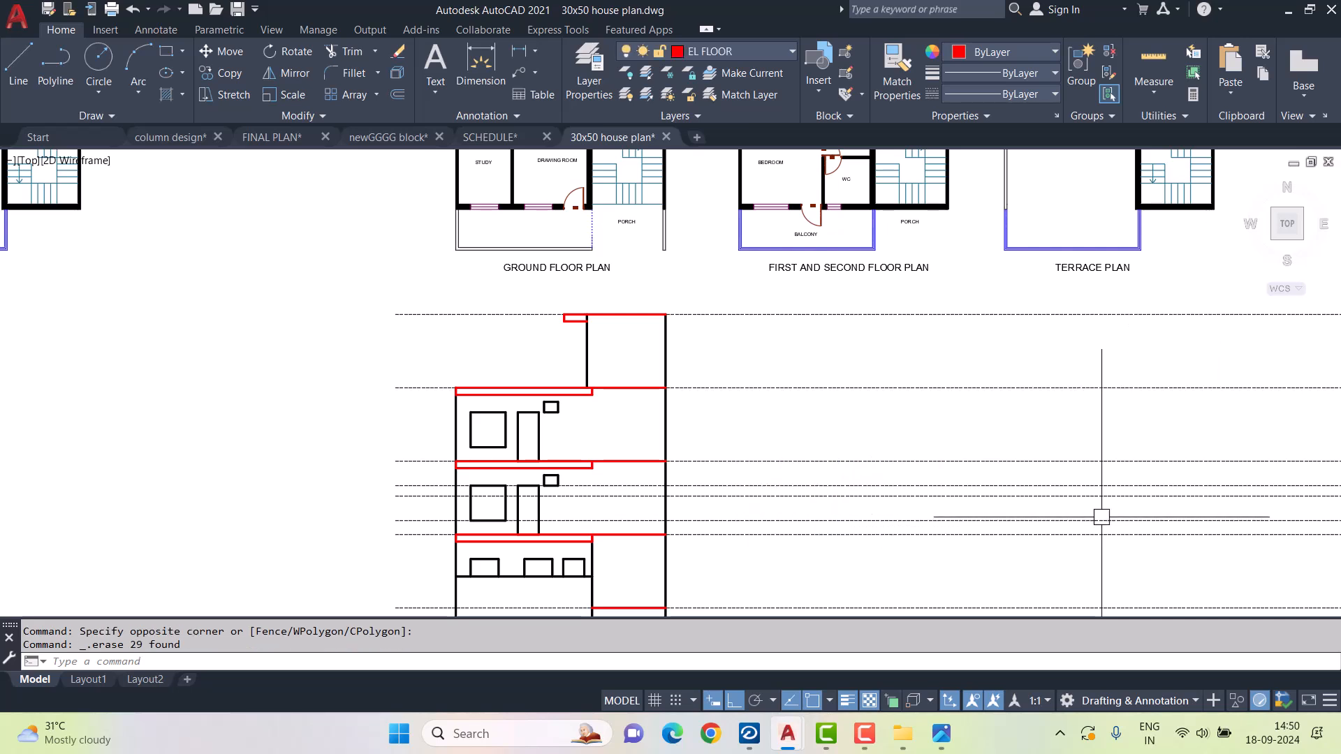
{"action": "middle_click_drag", "start_coordinate": [910, 438], "coordinate": [980, 397]}
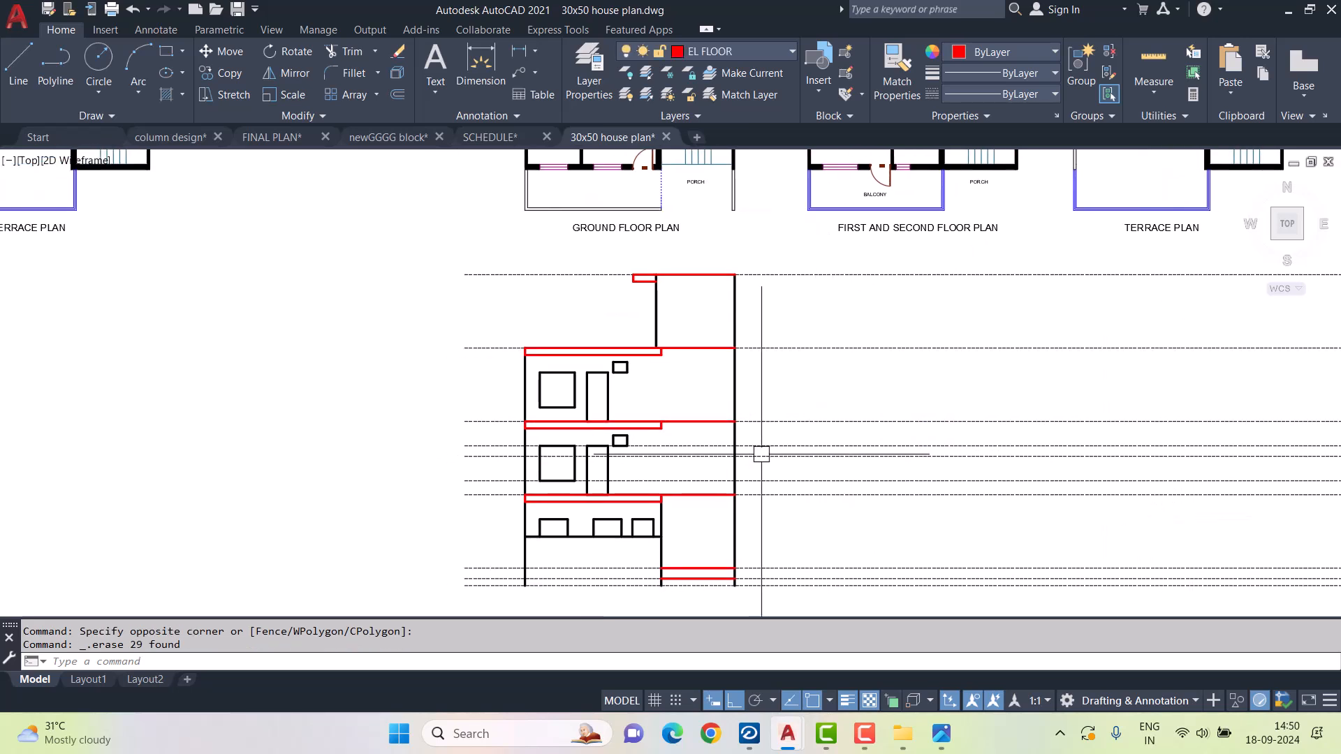
{"action": "left_click", "coordinate": [19, 63]}
{"action": "scroll", "coordinate": [711, 462], "scroll_direction": "down", "scroll_amount": 2}
{"action": "scroll", "coordinate": [712, 462], "scroll_direction": "up", "scroll_amount": 4}
{"action": "key", "text": "Escape"}
{"action": "middle_click_drag", "start_coordinate": [632, 545], "coordinate": [726, 235]}
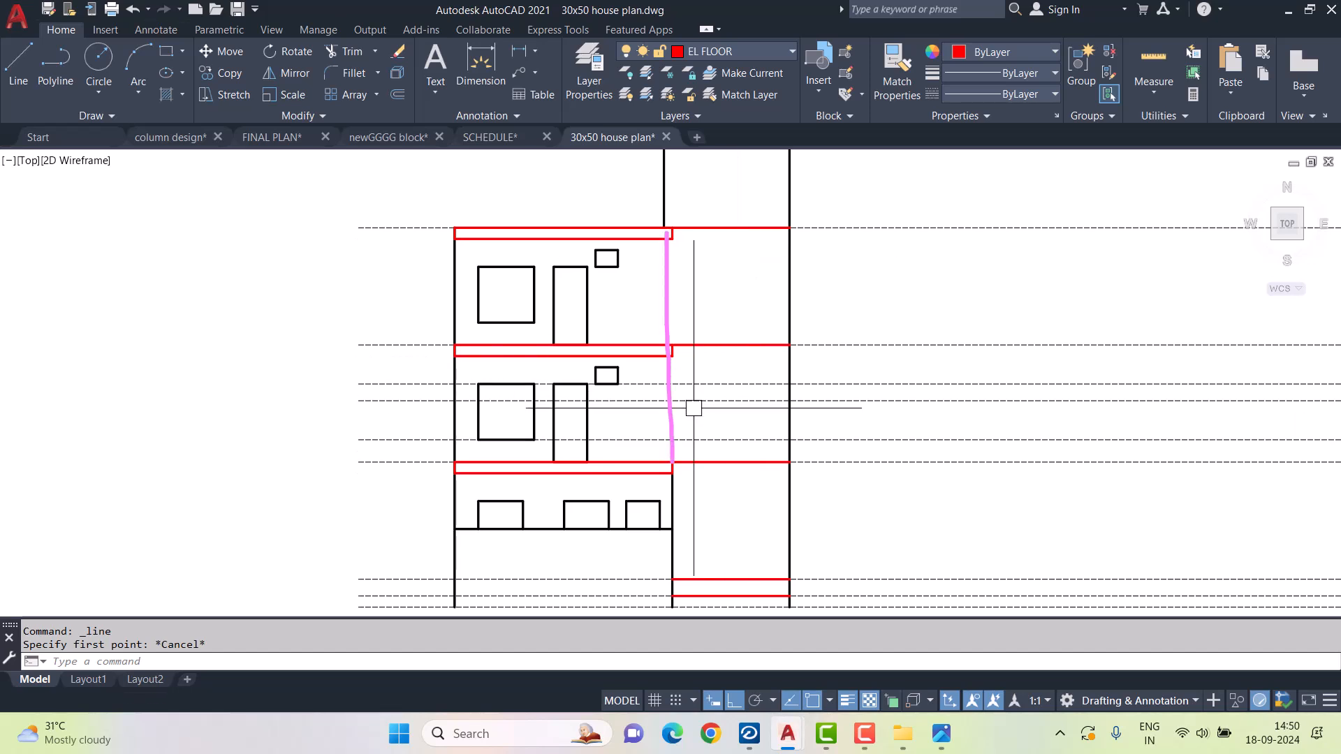
{"action": "key", "text": "Escape"}
- Trim away the slab lines crossing the porch and staircase bay at the first-floor, second-floor and terrace levels
{"action": "middle_click_drag", "start_coordinate": [738, 259], "coordinate": [726, 324]}
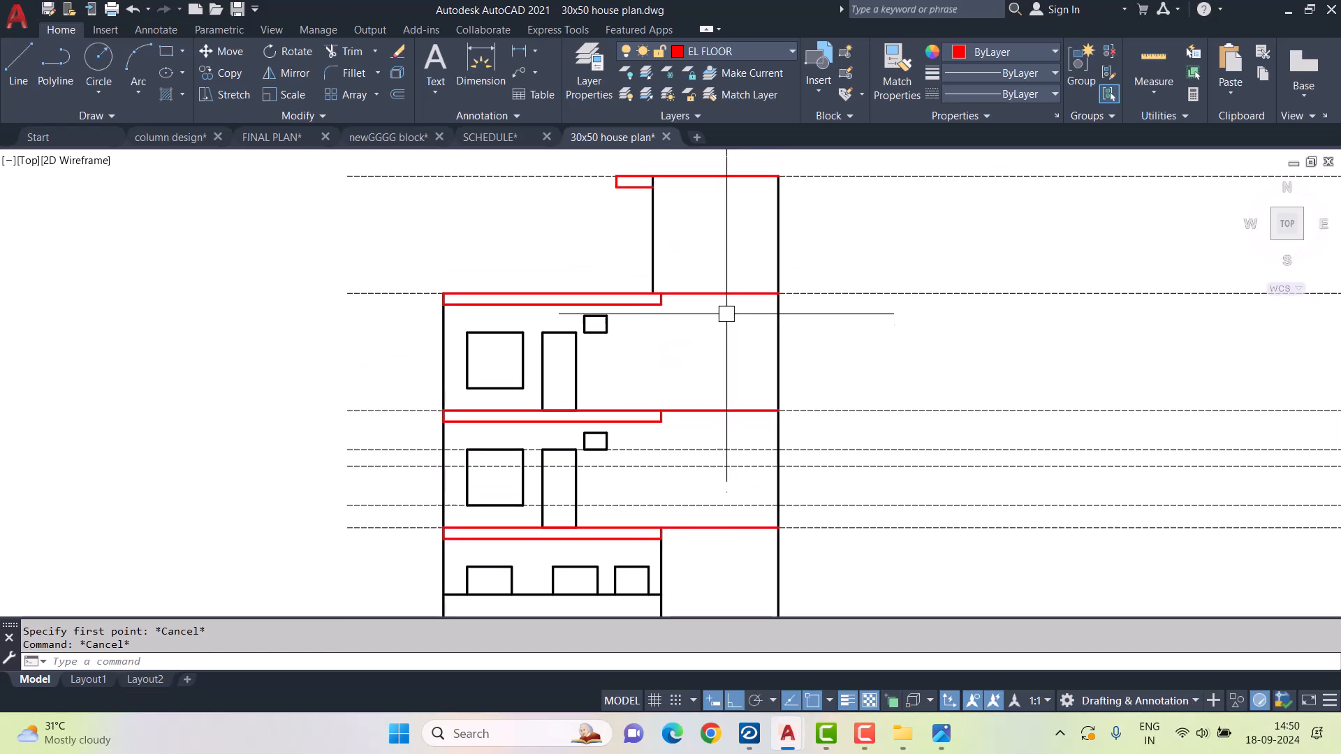
{"action": "type", "text": "tr"}
{"action": "key", "text": "Return"}
{"action": "left_click", "coordinate": [730, 294]}
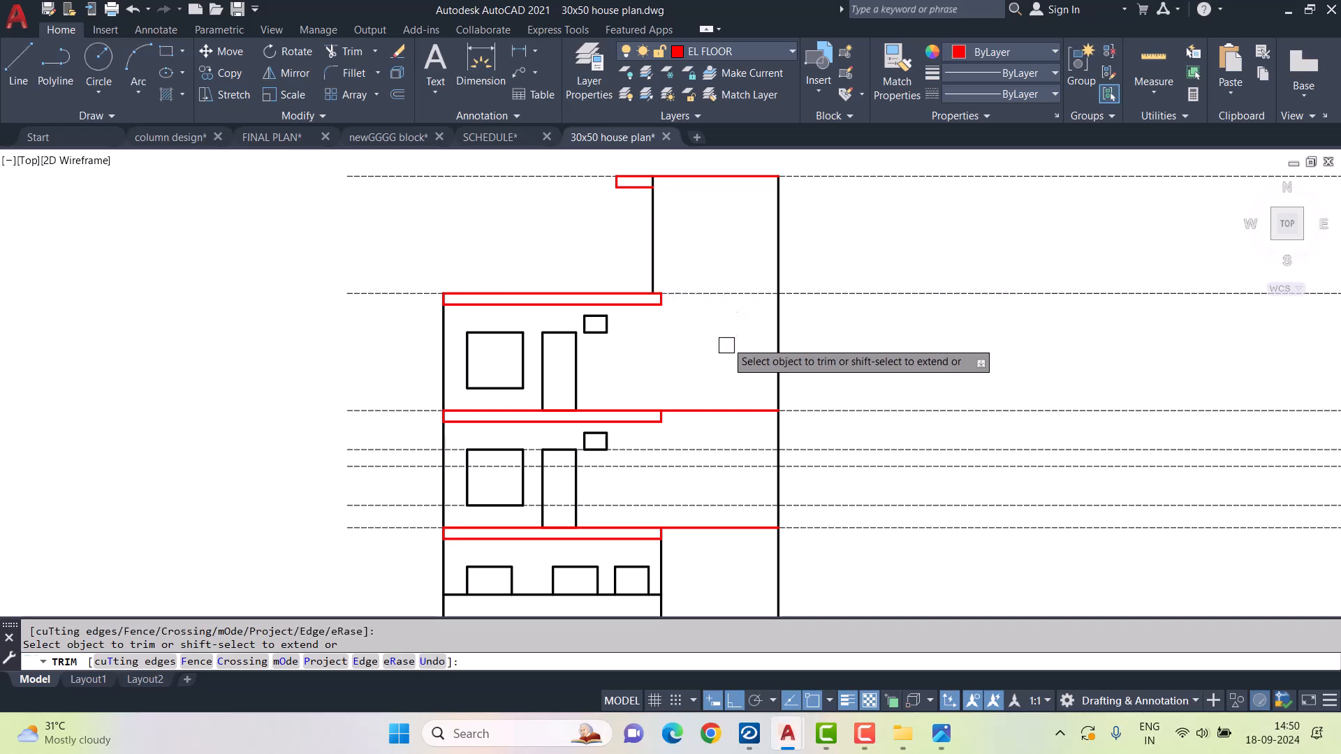
{"action": "left_click", "coordinate": [732, 410]}
{"action": "left_click", "coordinate": [733, 527]}
{"action": "scroll", "coordinate": [733, 526], "scroll_direction": "down", "scroll_amount": 2}
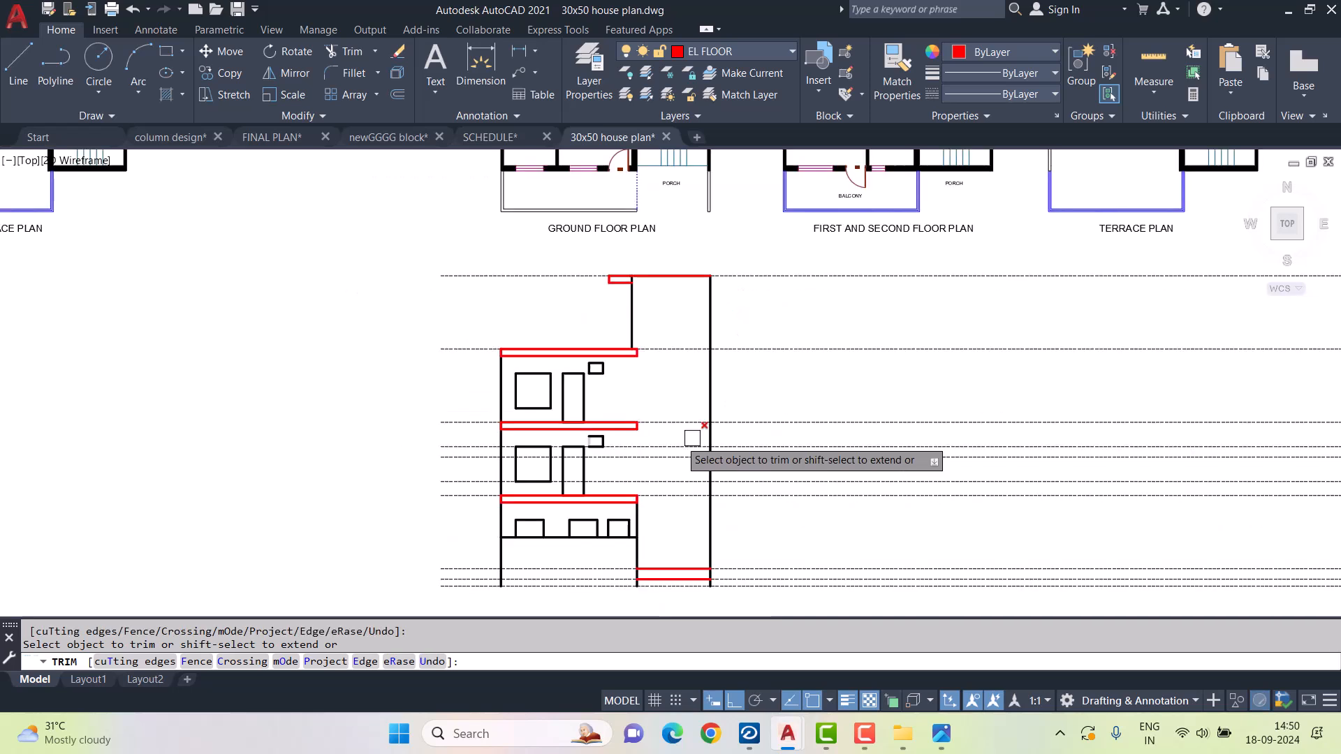
{"action": "middle_click_drag", "start_coordinate": [796, 339], "coordinate": [799, 384]}
{"action": "key", "text": "Escape"}
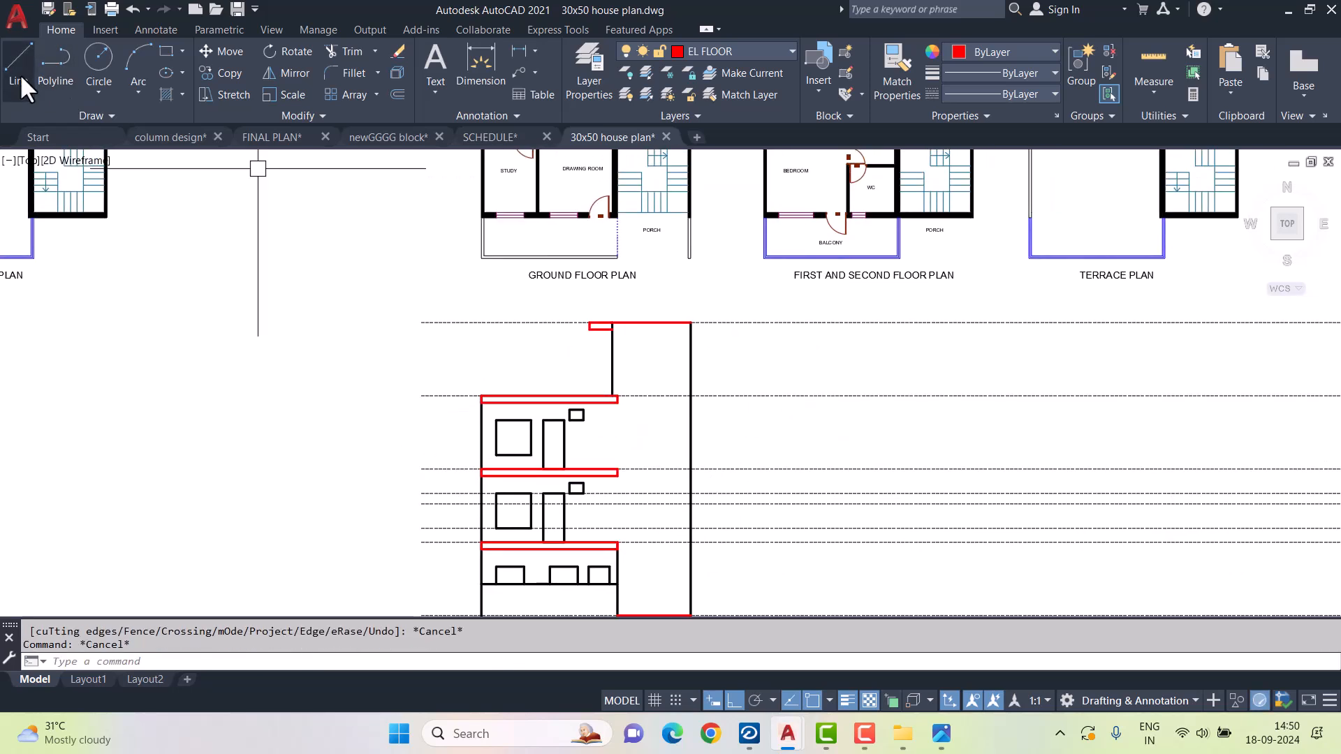
{"action": "middle_click_drag", "start_coordinate": [797, 292], "coordinate": [793, 310]}
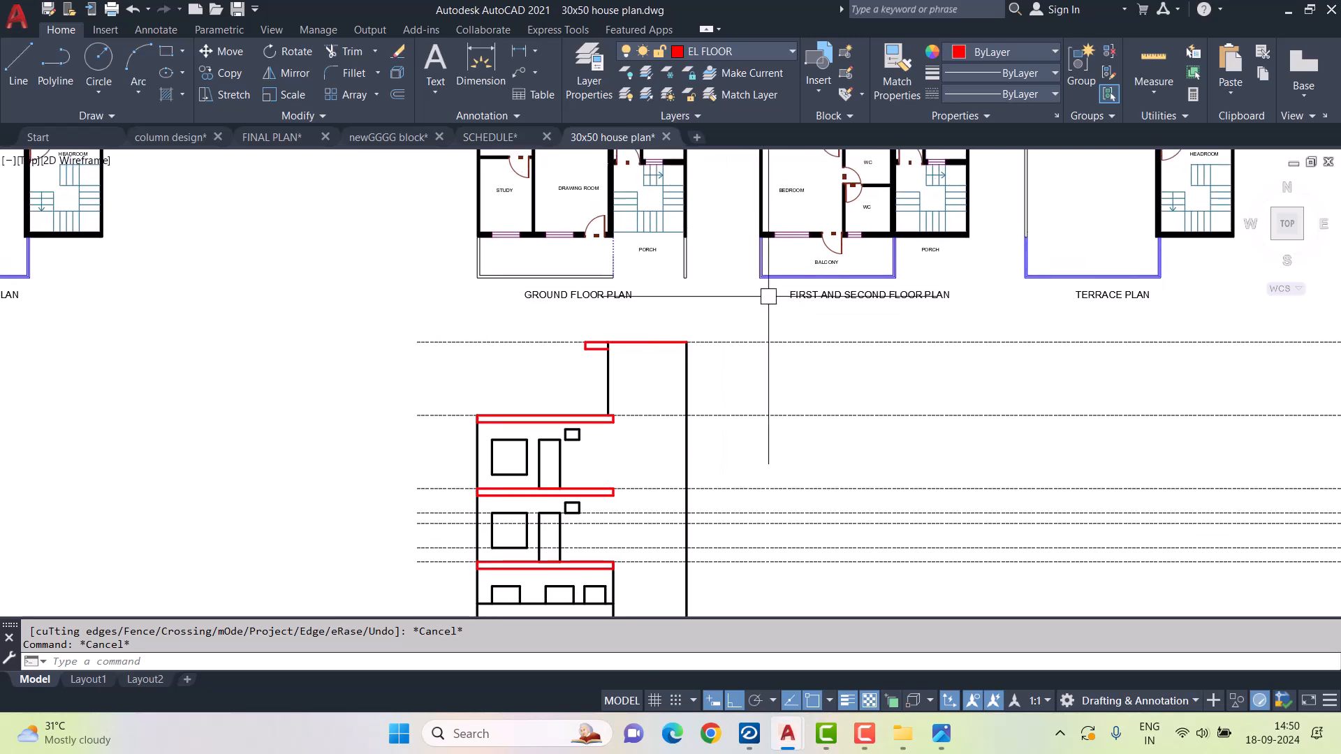
{"action": "middle_click_drag", "start_coordinate": [748, 454], "coordinate": [776, 405]}
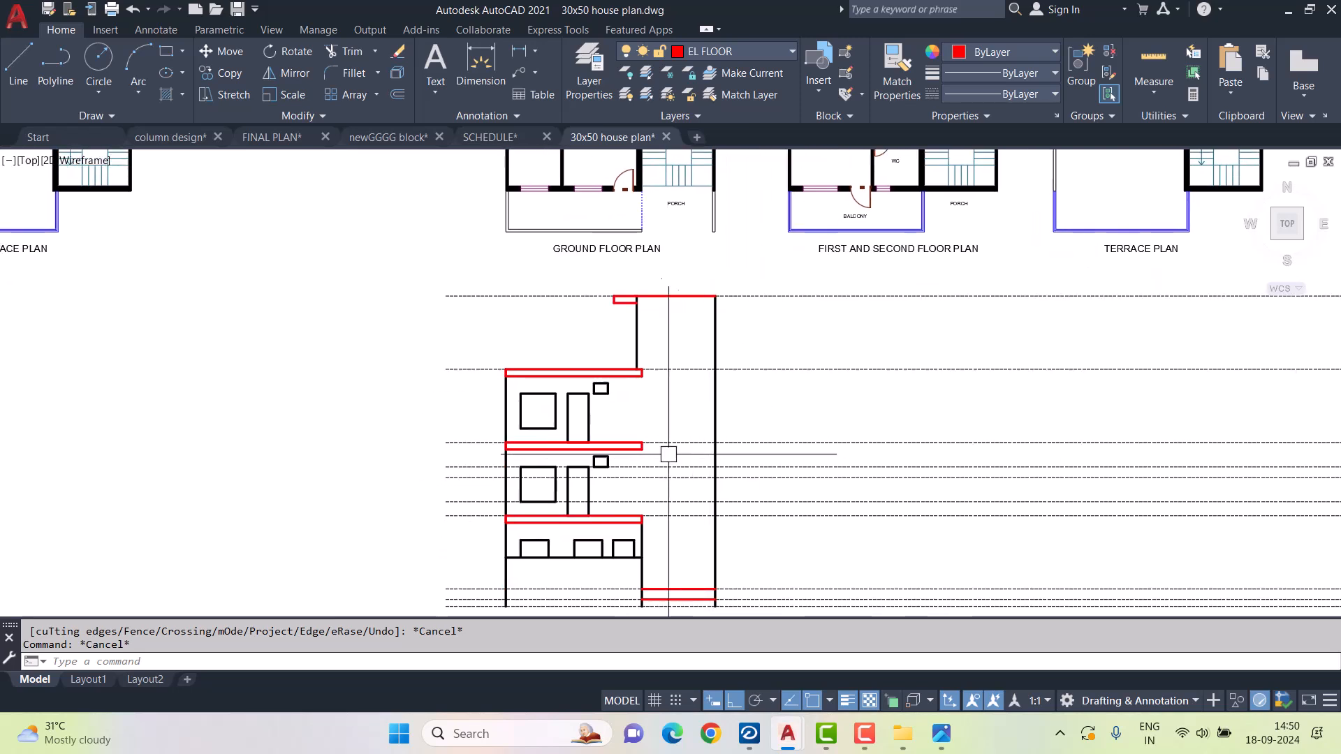
{"action": "scroll", "coordinate": [699, 482], "scroll_direction": "up", "scroll_amount": 3}
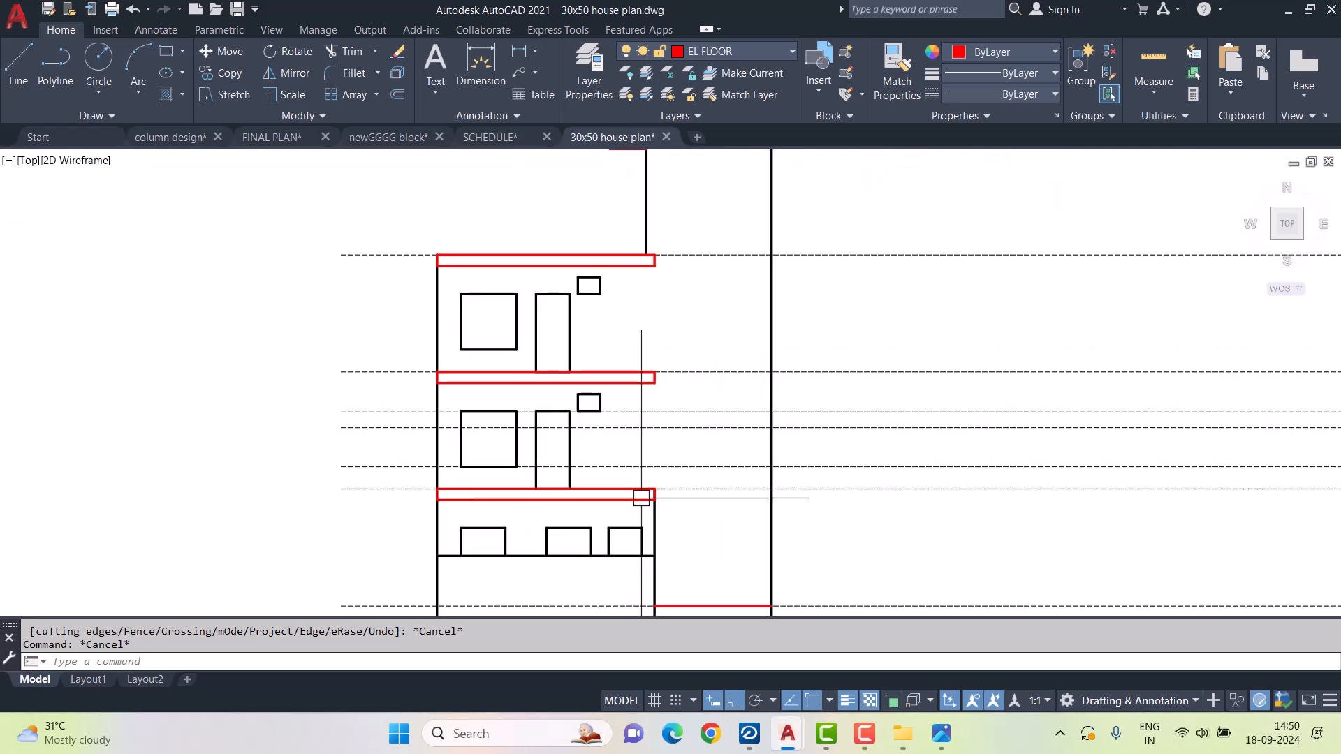
{"action": "scroll", "coordinate": [641, 498], "scroll_direction": "up", "scroll_amount": 2}
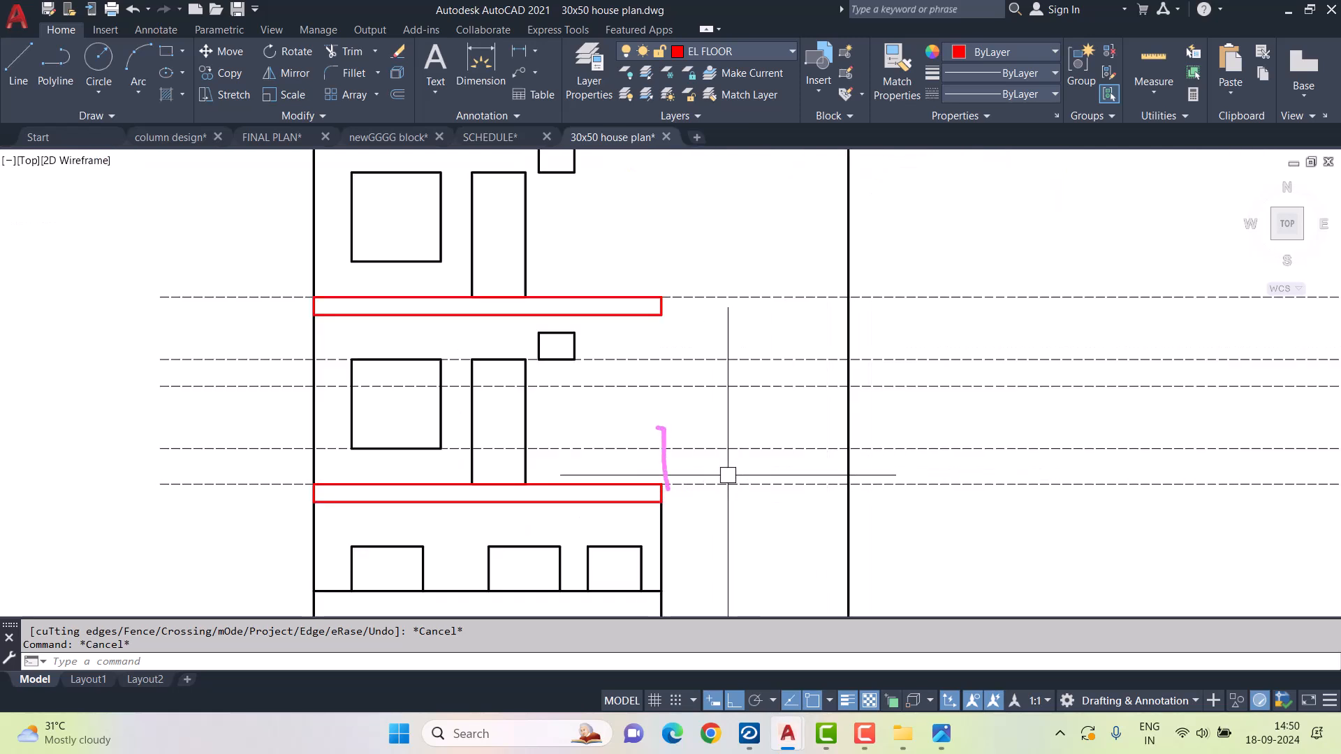
{"action": "left_click", "coordinate": [749, 51]}
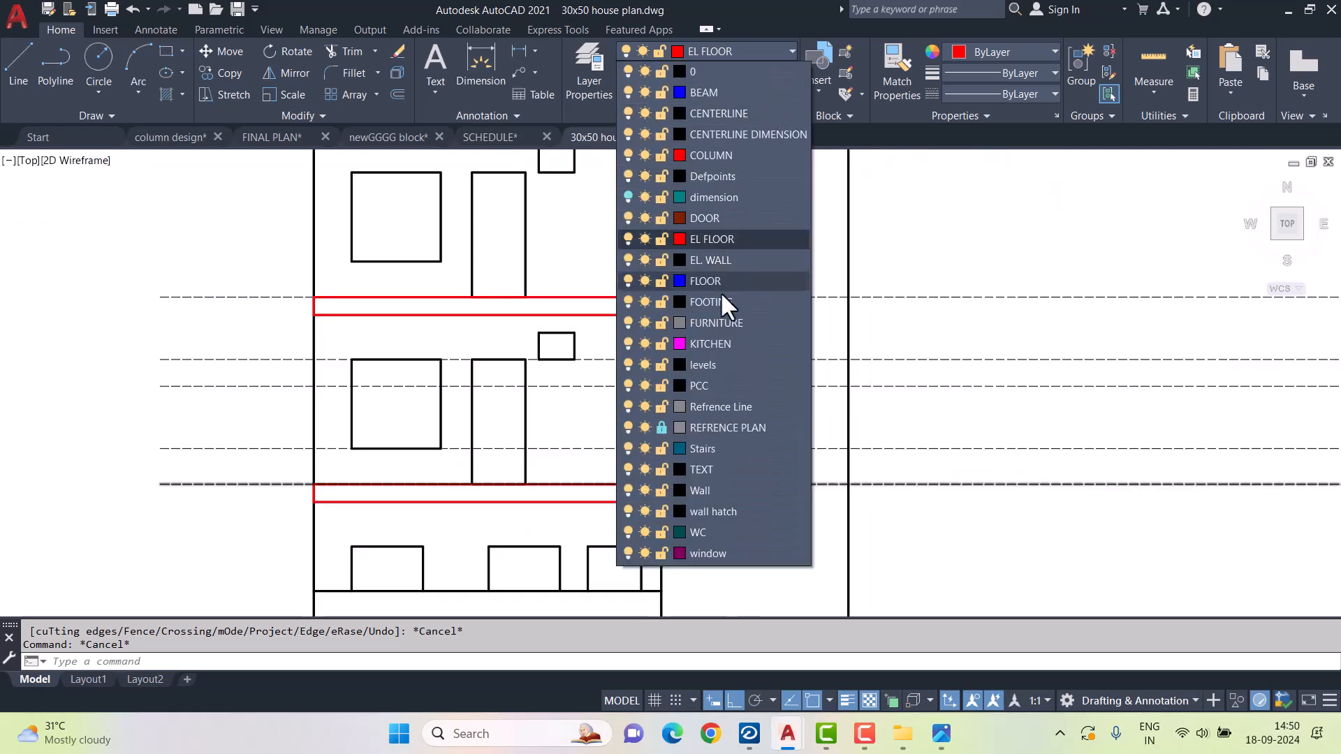
{"action": "left_click", "coordinate": [690, 442]}
{"action": "left_click", "coordinate": [21, 63]}
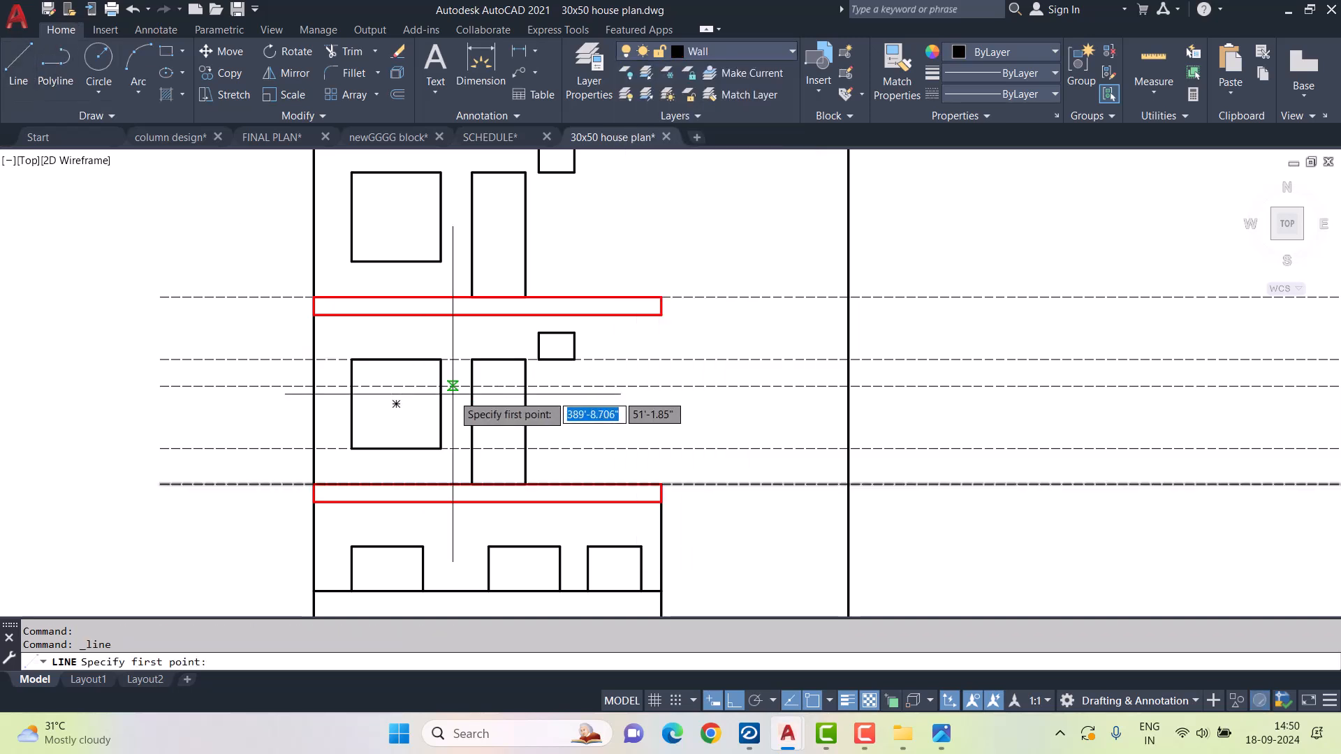
{"action": "scroll", "coordinate": [635, 449], "scroll_direction": "down", "scroll_amount": 2}
{"action": "scroll", "coordinate": [658, 489], "scroll_direction": "up", "scroll_amount": 2}
{"action": "left_click", "coordinate": [659, 503]}
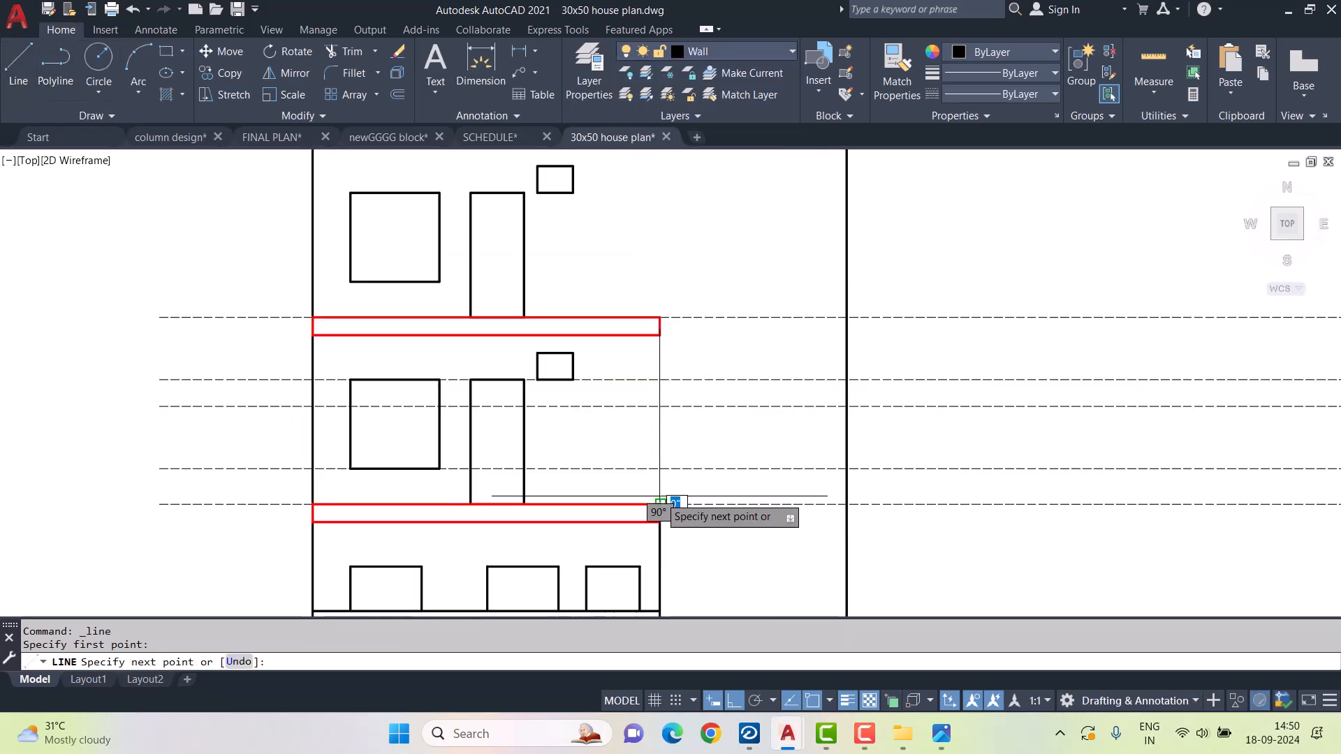
{"action": "scroll", "coordinate": [660, 496], "scroll_direction": "up", "scroll_amount": 2}
{"action": "key", "text": "Escape"}
- On the EL. WALL layer, draw a parapet end 3'6" high and 9" wide standing on the porch-side end of the first-floor slab
{"action": "left_click", "coordinate": [726, 51]}
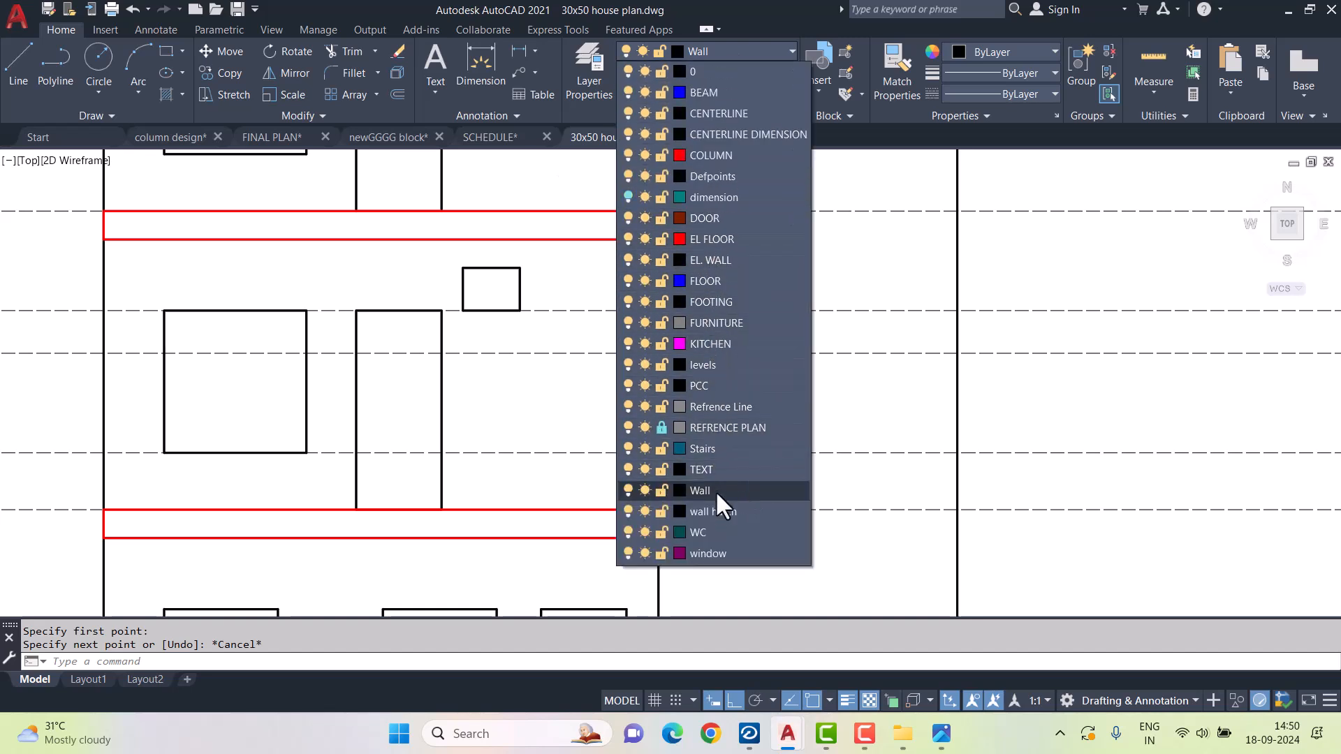
{"action": "left_click", "coordinate": [711, 263]}
{"action": "left_click", "coordinate": [20, 78]}
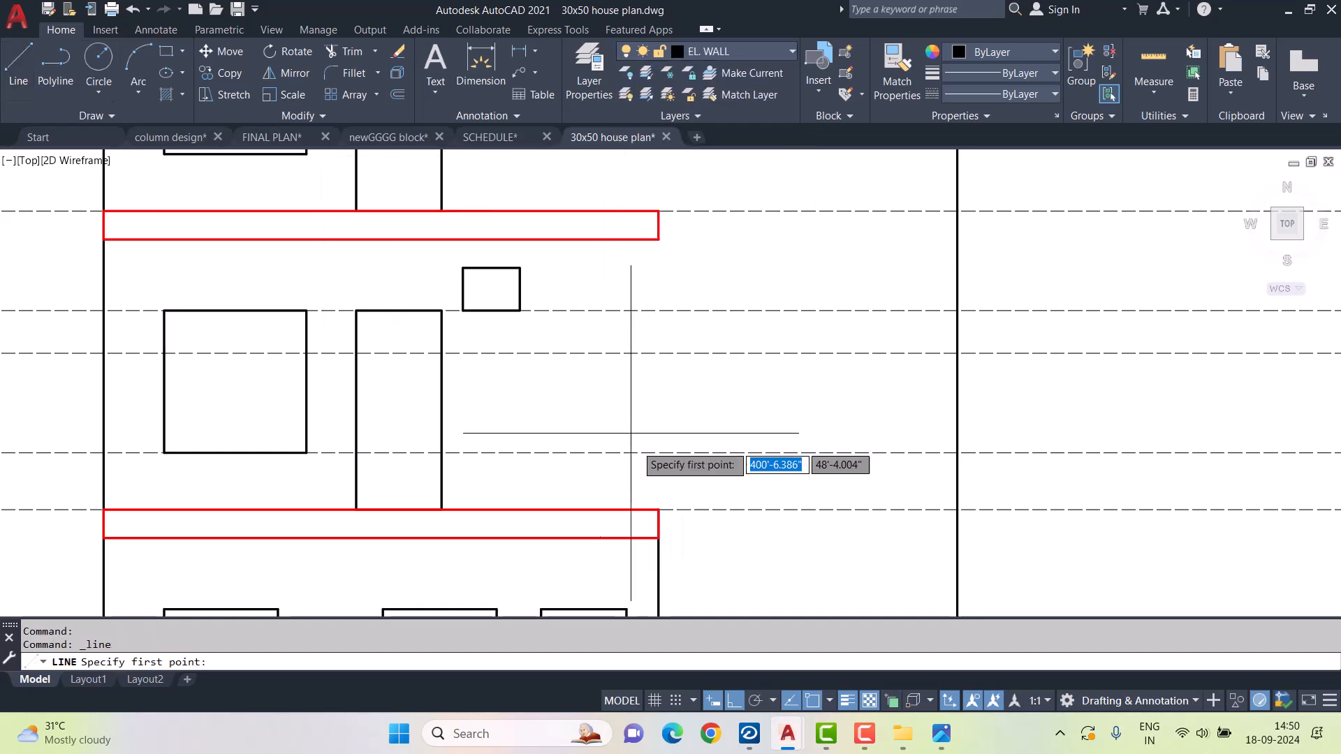
{"action": "left_click", "coordinate": [659, 510]}
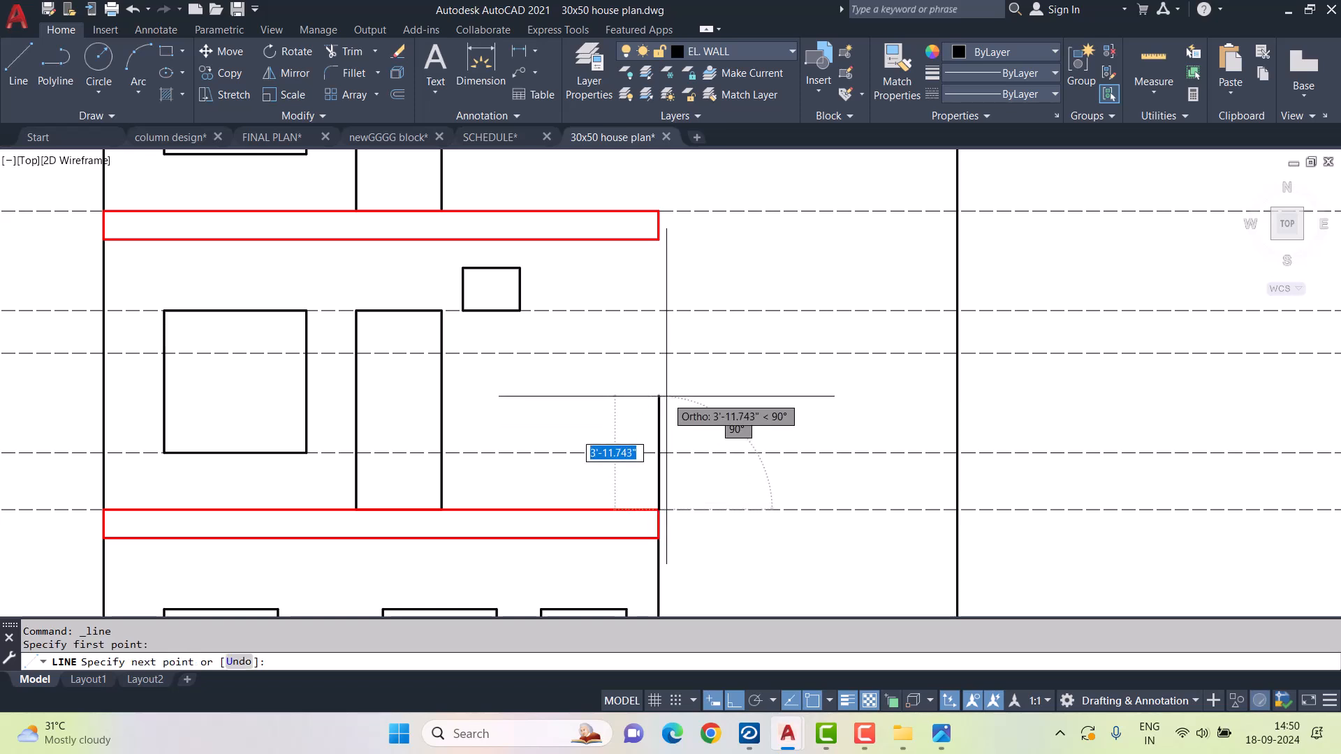
{"action": "type", "text": "3'6\""}
{"action": "key", "text": "Return"}
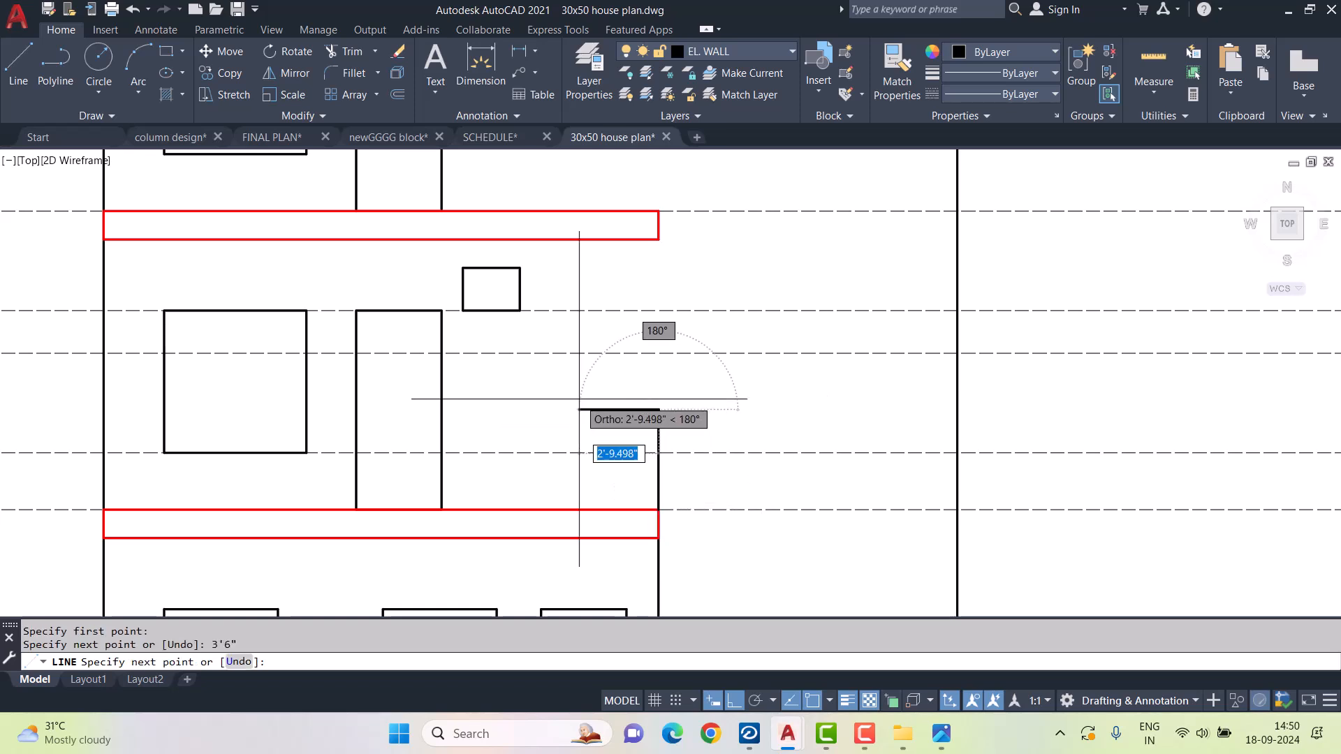
{"action": "type", "text": "9"}
{"action": "key", "text": "Return"}
{"action": "left_click", "coordinate": [637, 510]}
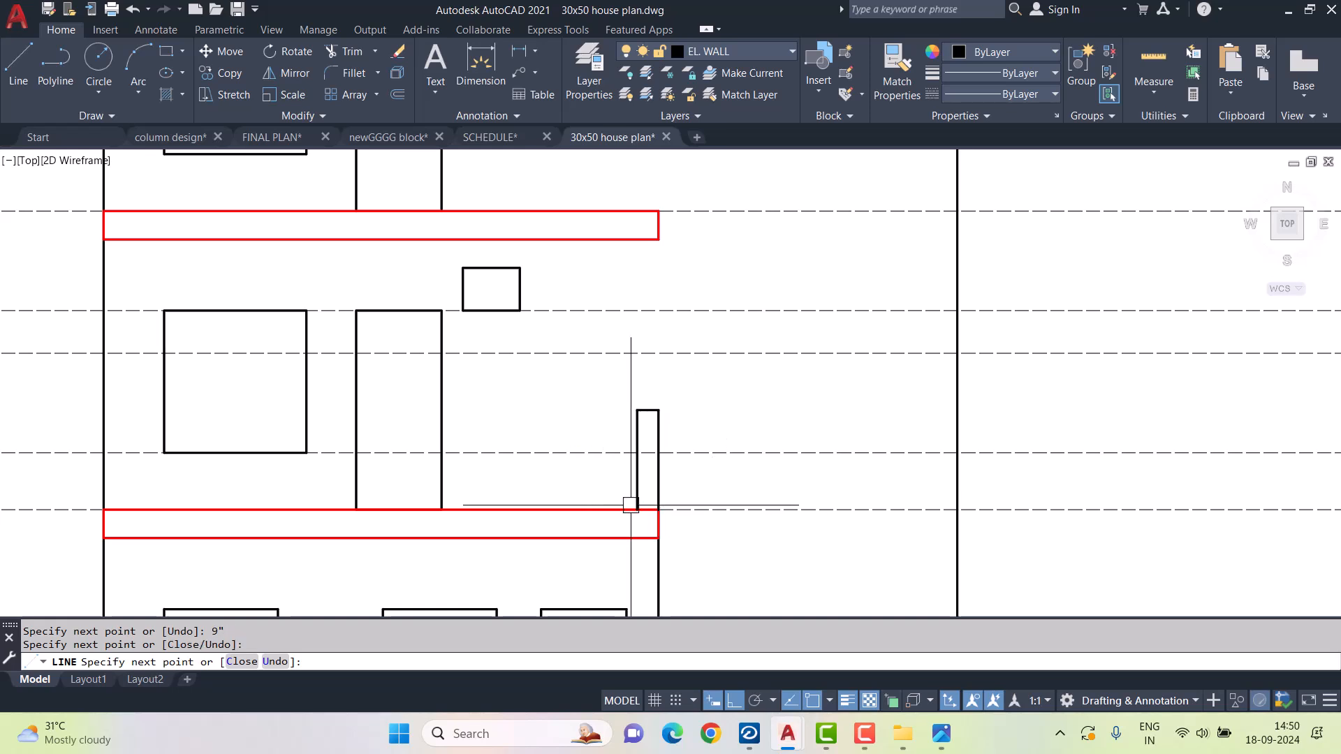
{"action": "key", "text": "Escape"}
{"action": "key", "text": "Escape"}
- Copy the parapet end from the first-floor slab up to the same corner of the second-floor slab
{"action": "left_click", "coordinate": [618, 386]}
{"action": "left_click", "coordinate": [662, 526]}
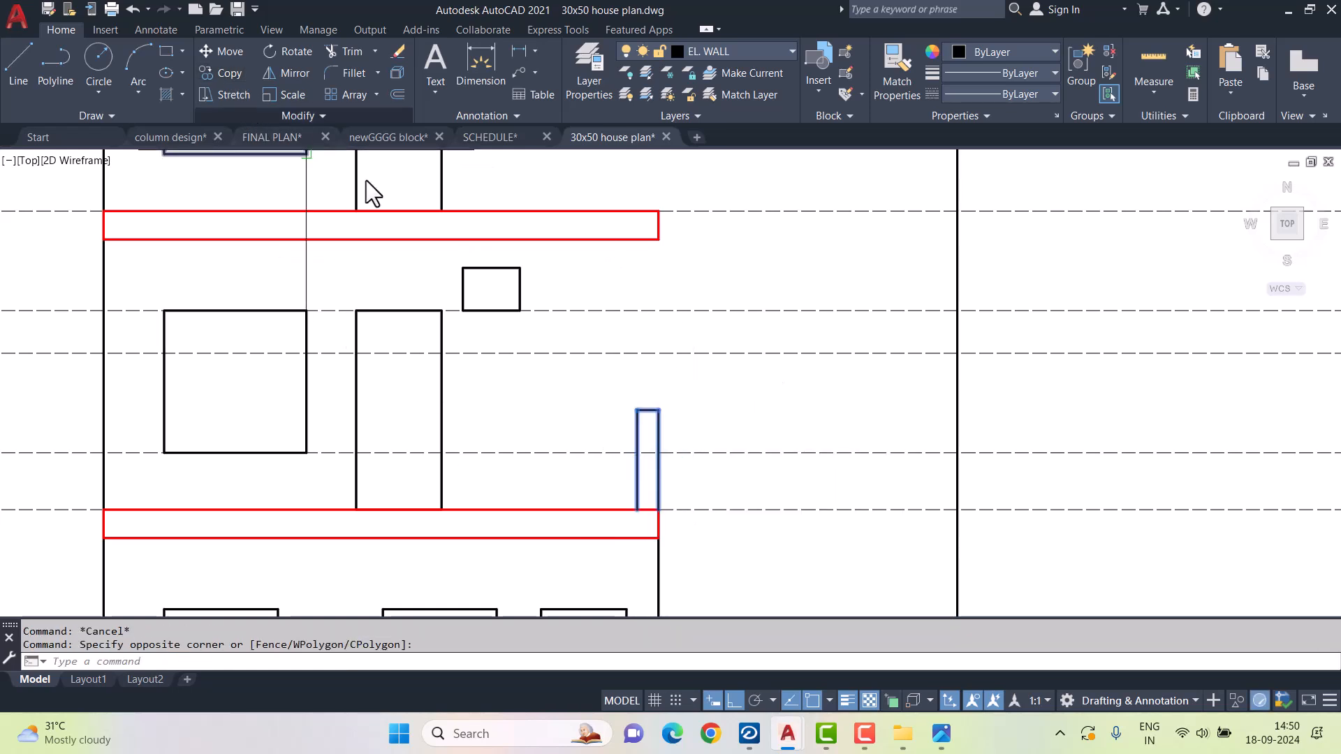
{"action": "left_click", "coordinate": [659, 510]}
{"action": "middle_click_drag", "start_coordinate": [655, 253], "coordinate": [657, 491]}
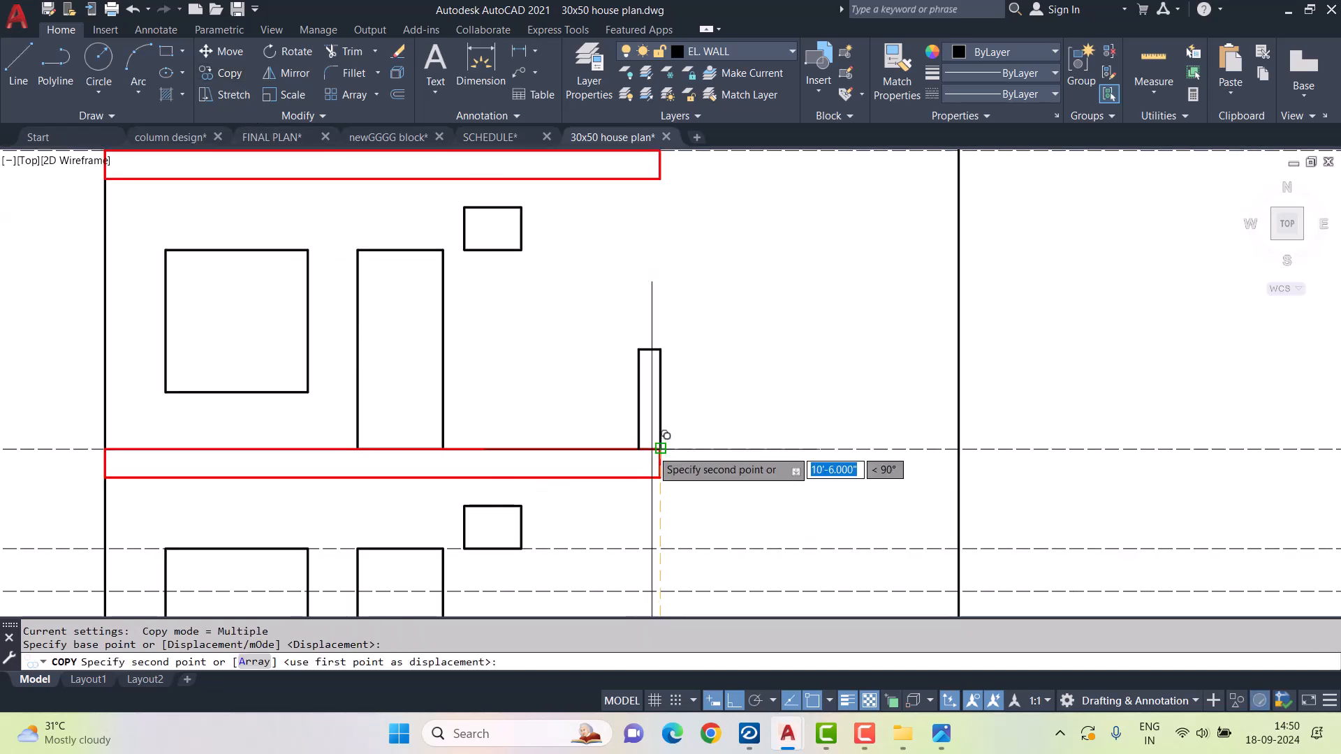
{"action": "left_click", "coordinate": [652, 449]}
{"action": "scroll", "coordinate": [651, 450], "scroll_direction": "down", "scroll_amount": 1}
{"action": "middle_click_drag", "start_coordinate": [647, 278], "coordinate": [651, 348]}
{"action": "key", "text": "Escape"}
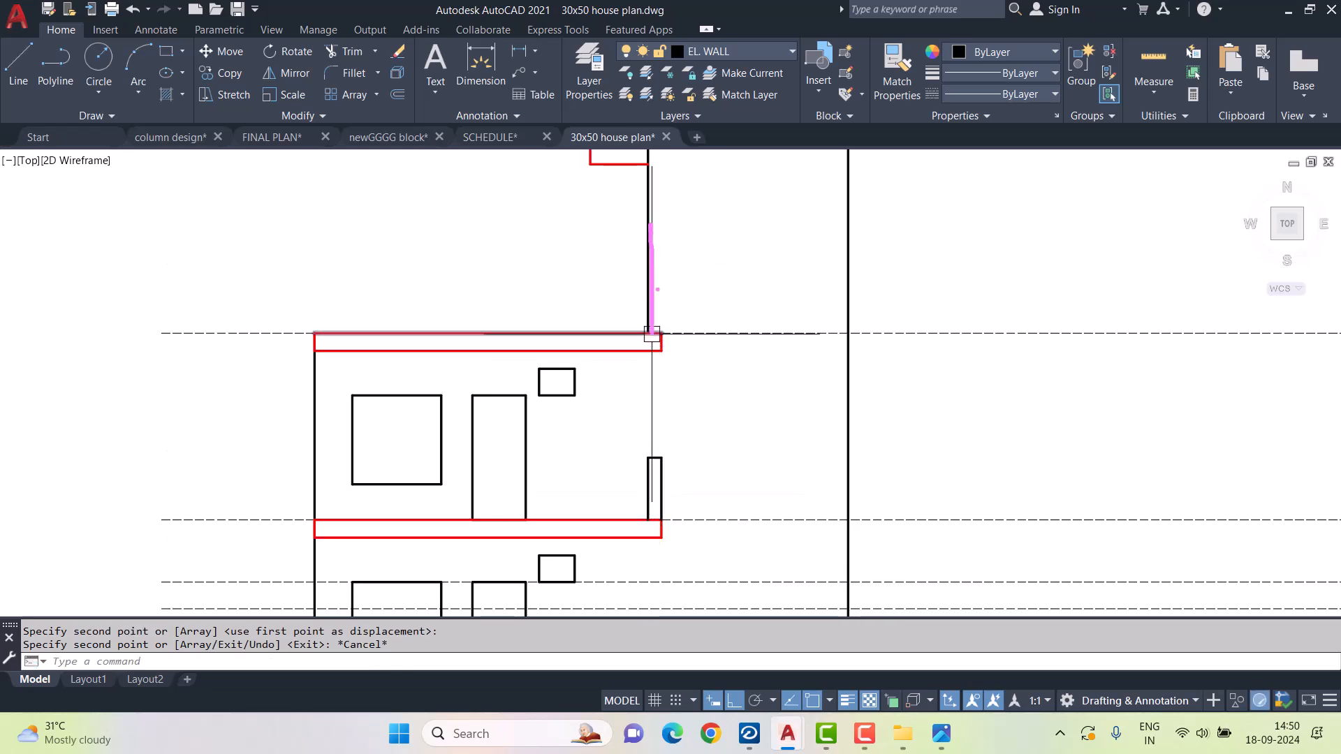
- Copy the second-floor parapet end up to the porch-side corner of the terrace slab
{"action": "scroll", "coordinate": [653, 350], "scroll_direction": "down", "scroll_amount": 3}
{"action": "scroll", "coordinate": [626, 371], "scroll_direction": "up", "scroll_amount": 3}
{"action": "left_click", "coordinate": [628, 371]}
{"action": "left_click", "coordinate": [685, 470]}
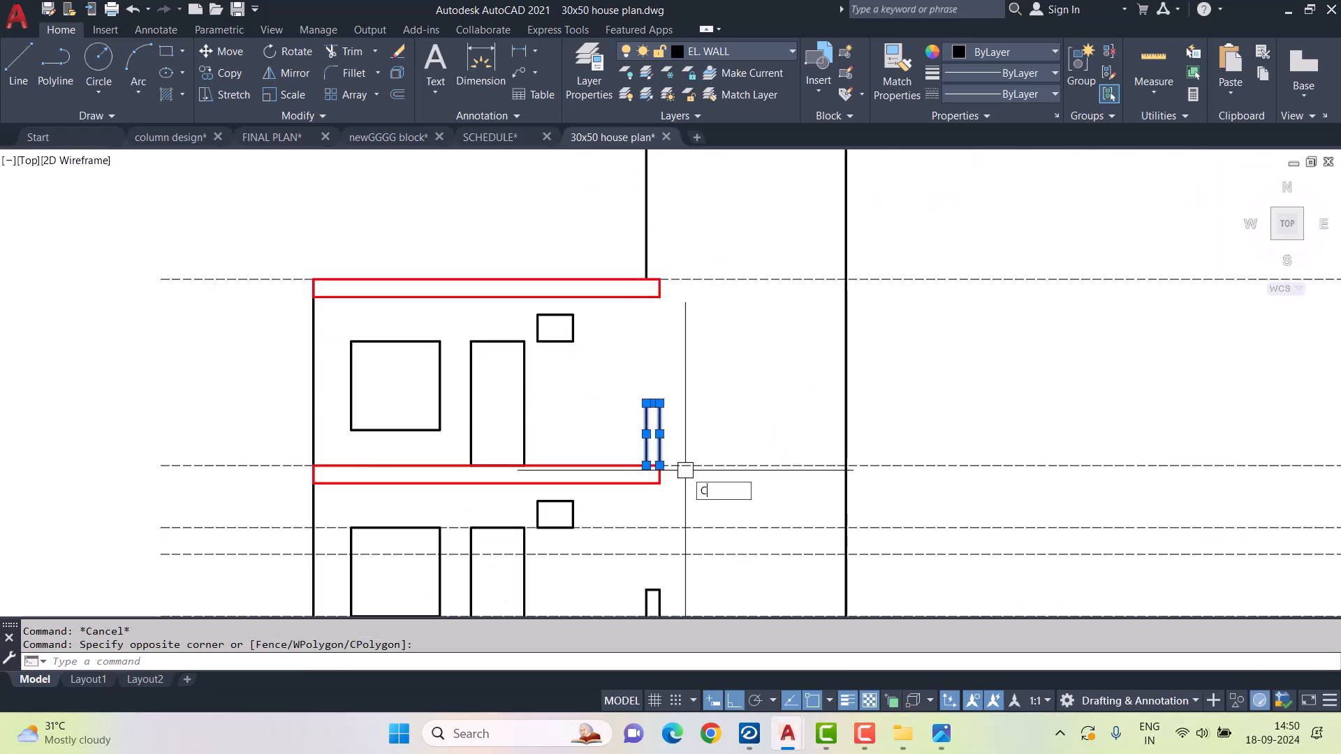
{"action": "type", "text": "CO"}
{"action": "key", "text": "Return"}
{"action": "left_click", "coordinate": [660, 465]}
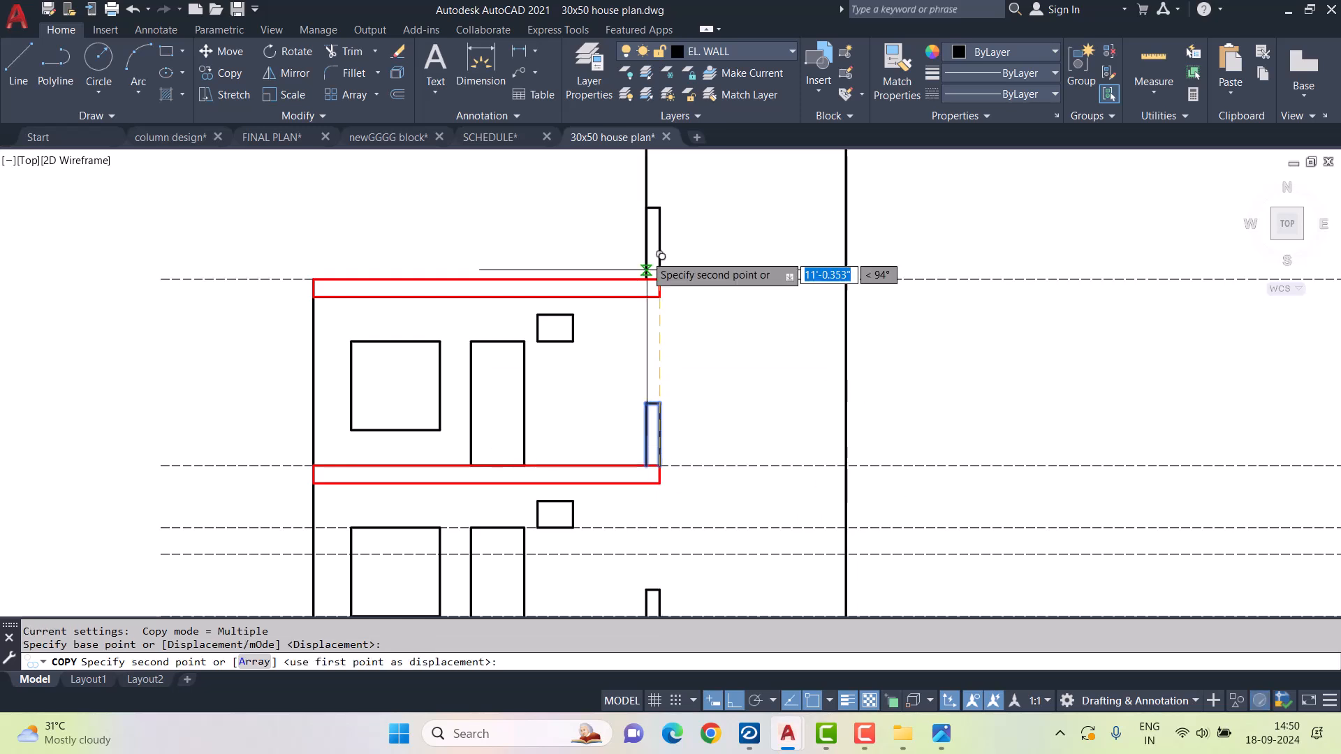
{"action": "scroll", "coordinate": [657, 283], "scroll_direction": "up", "scroll_amount": 2}
{"action": "key", "text": "Escape"}
{"action": "key", "text": "Escape"}
- Copy the terrace parapet end horizontally to the opposite outer end of the terrace slab, above the left wall
{"action": "scroll", "coordinate": [671, 314], "scroll_direction": "down", "scroll_amount": 3}
{"action": "scroll", "coordinate": [667, 360], "scroll_direction": "down", "scroll_amount": 2}
{"action": "scroll", "coordinate": [640, 266], "scroll_direction": "up", "scroll_amount": 4}
{"action": "left_click", "coordinate": [641, 265]}
{"action": "left_click", "coordinate": [704, 349]}
{"action": "type", "text": "CO"}
{"action": "key", "text": "Return"}
{"action": "left_click", "coordinate": [666, 348]}
{"action": "left_click", "coordinate": [334, 348]}
{"action": "key", "text": "Escape"}
{"action": "key", "text": "Escape"}
- Stretch the inner line of the left terrace parapet down to the horizontal line beneath the ground-floor windows
{"action": "middle_click_drag", "start_coordinate": [388, 372], "coordinate": [472, 264]}
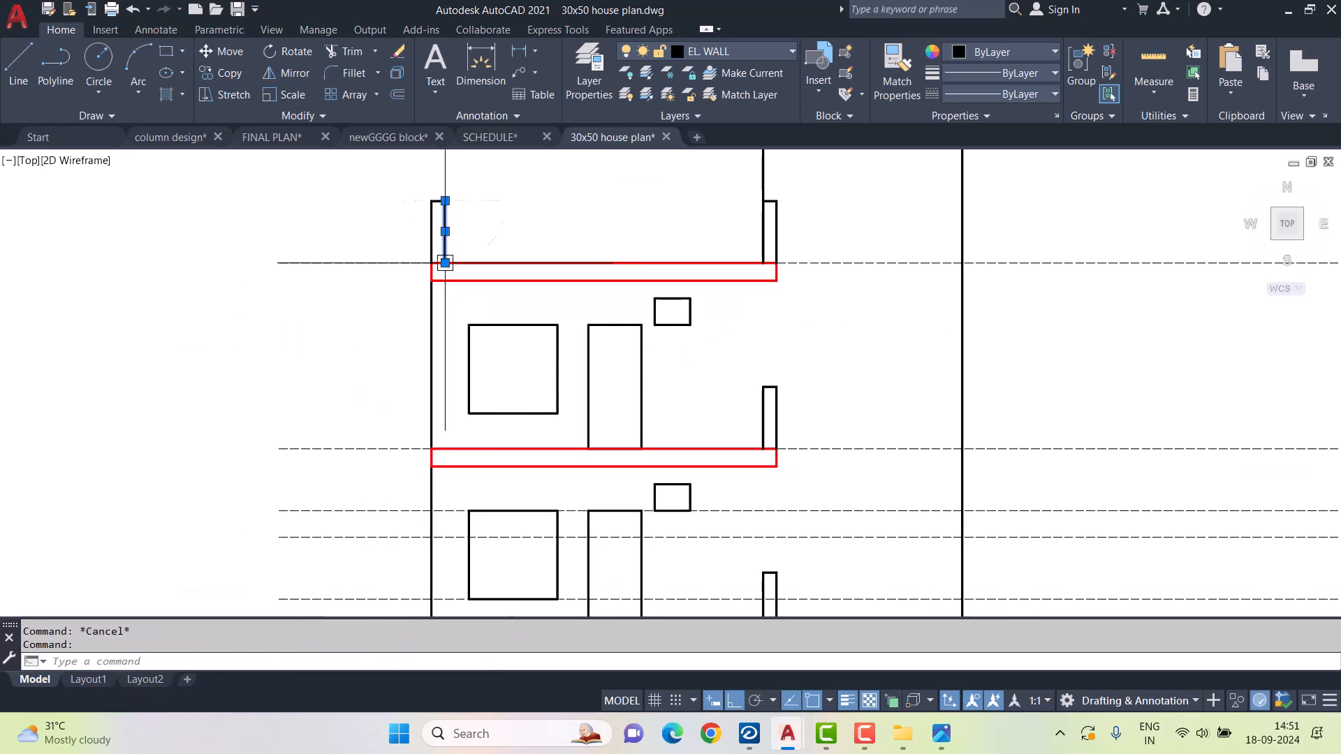
{"action": "left_click", "coordinate": [445, 263]}
{"action": "scroll", "coordinate": [456, 363], "scroll_direction": "down", "scroll_amount": 2}
{"action": "middle_click_drag", "start_coordinate": [457, 379], "coordinate": [461, 263]}
{"action": "scroll", "coordinate": [455, 426], "scroll_direction": "up", "scroll_amount": 4}
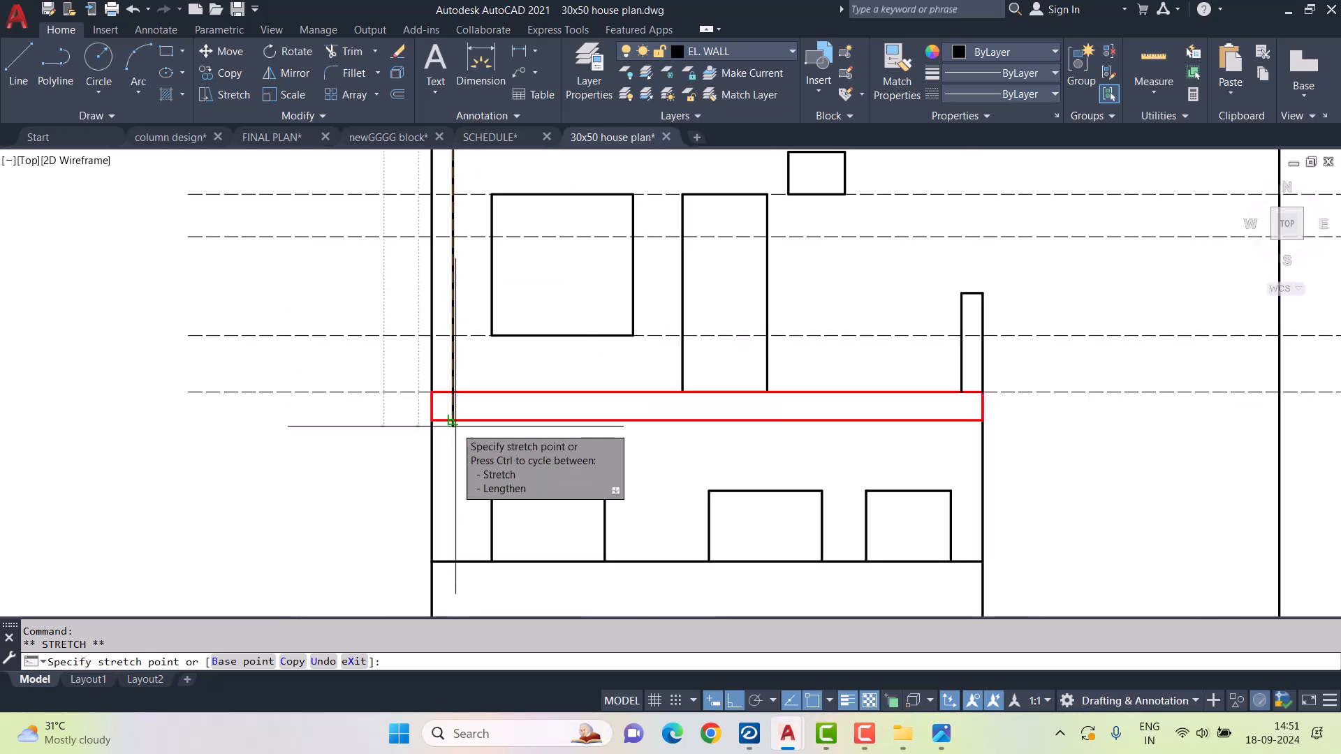
{"action": "middle_click_drag", "start_coordinate": [465, 484], "coordinate": [465, 392]}
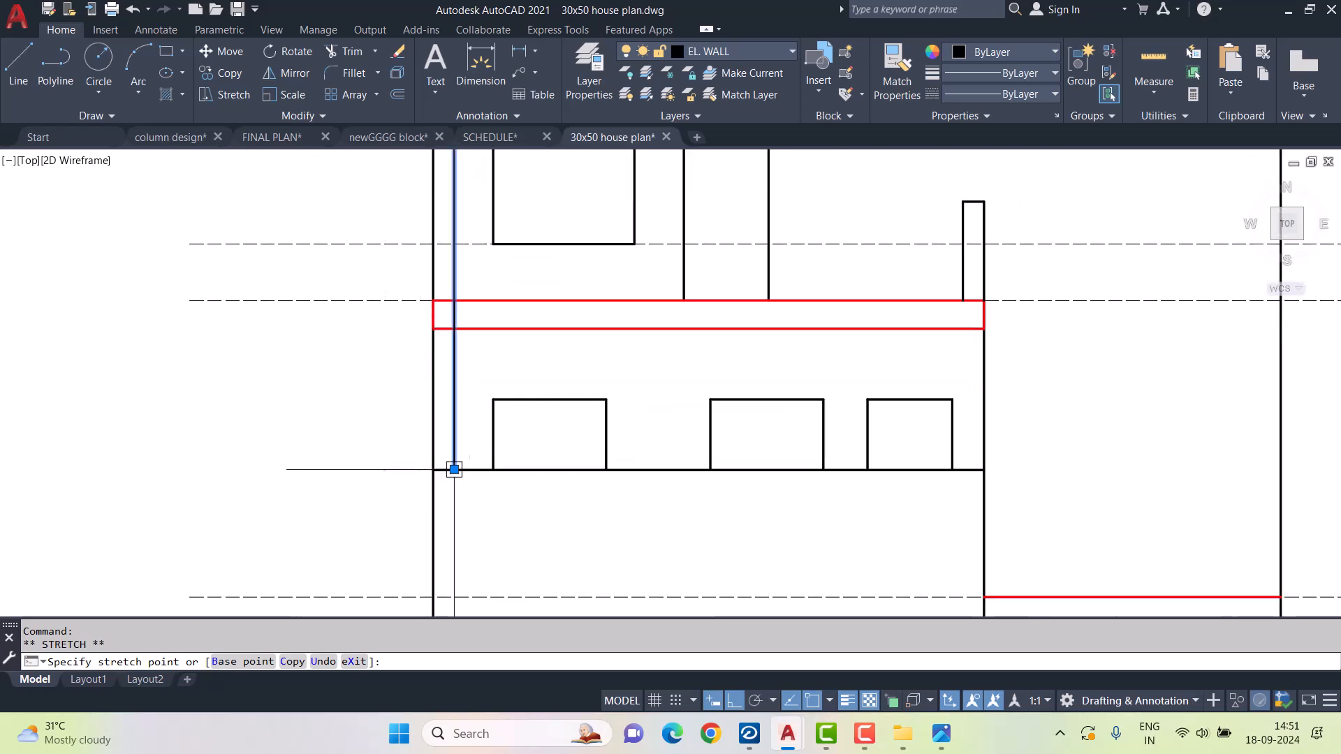
{"action": "key", "text": "Escape"}
{"action": "key", "text": "Escape"}
- Try trimming the slab lines that cross the narrow left wall strip, and undo the trim
{"action": "type", "text": "TR"}
{"action": "key", "text": "Return"}
{"action": "scroll", "coordinate": [462, 442], "scroll_direction": "down", "scroll_amount": 2}
{"action": "key", "text": "Escape"}
{"action": "key", "text": "Escape"}
{"action": "scroll", "coordinate": [484, 482], "scroll_direction": "down", "scroll_amount": 2}
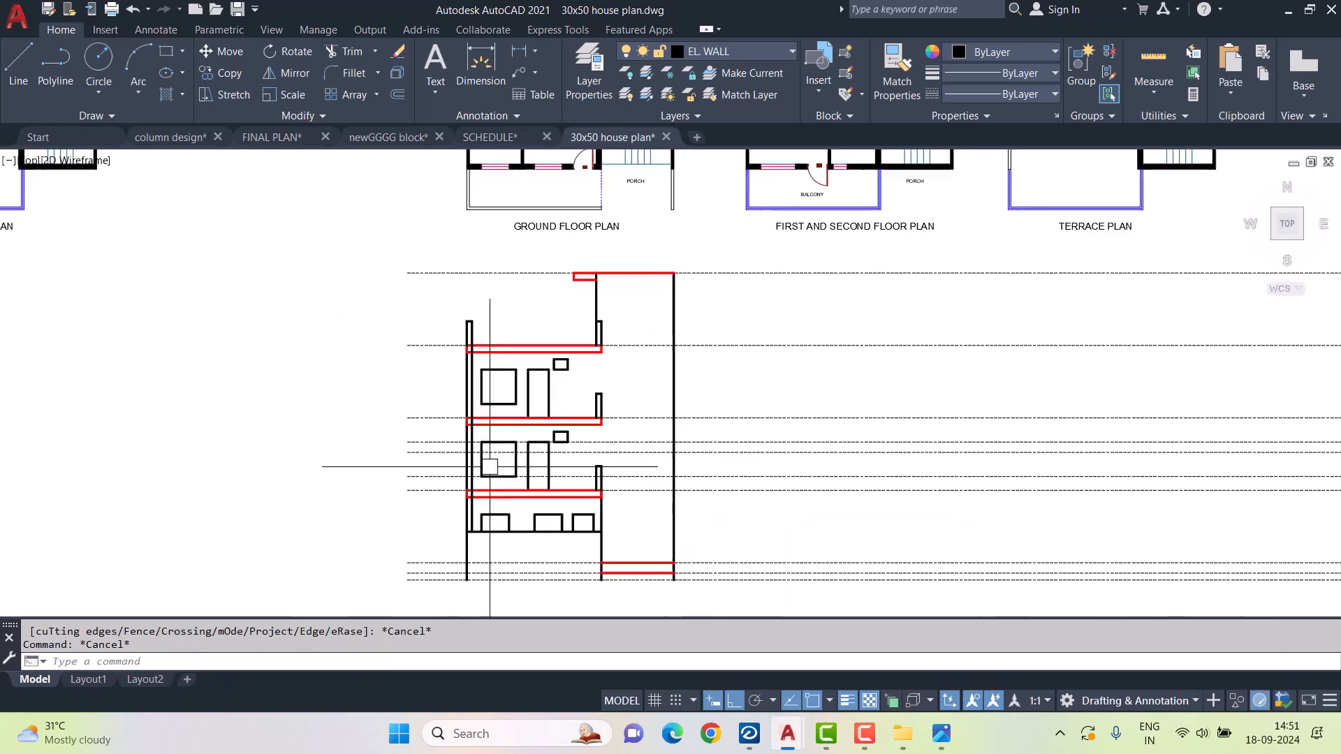
{"action": "key", "text": "Escape"}
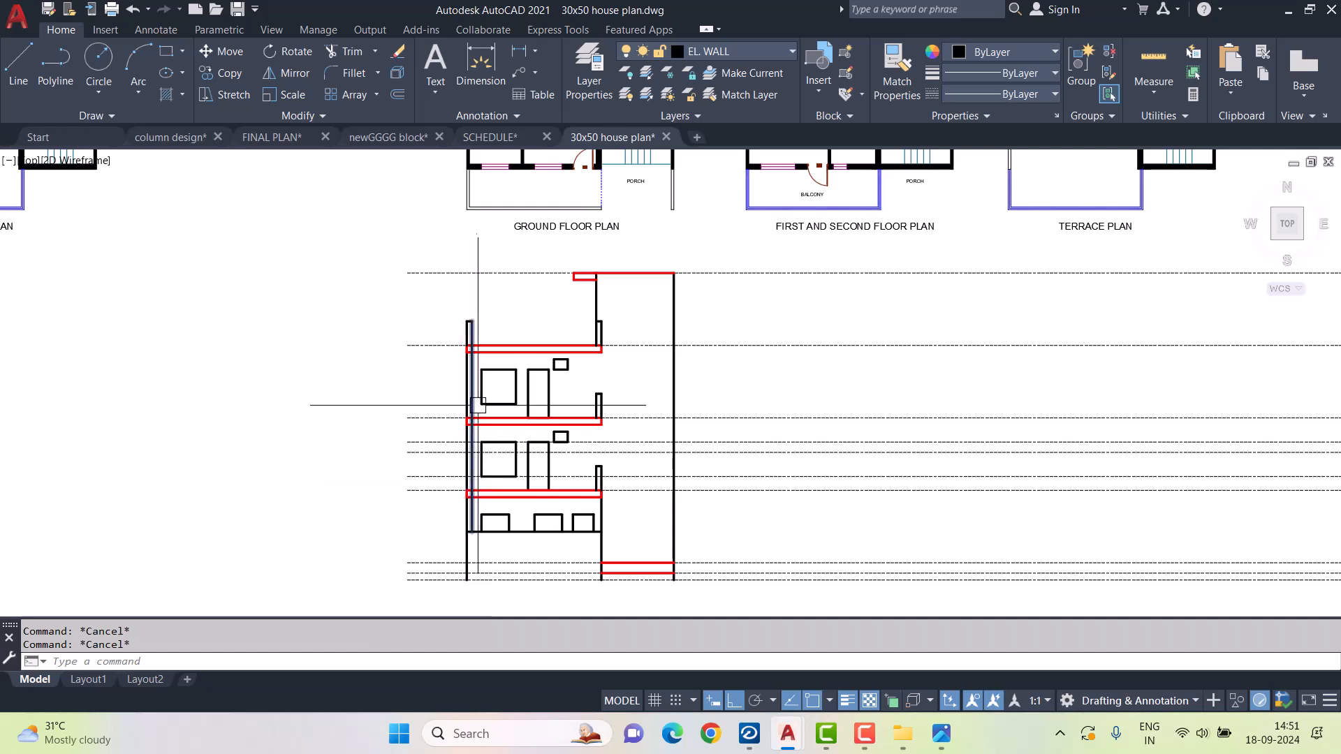
{"action": "key", "text": "Return"}
{"action": "scroll", "coordinate": [470, 380], "scroll_direction": "up", "scroll_amount": 5}
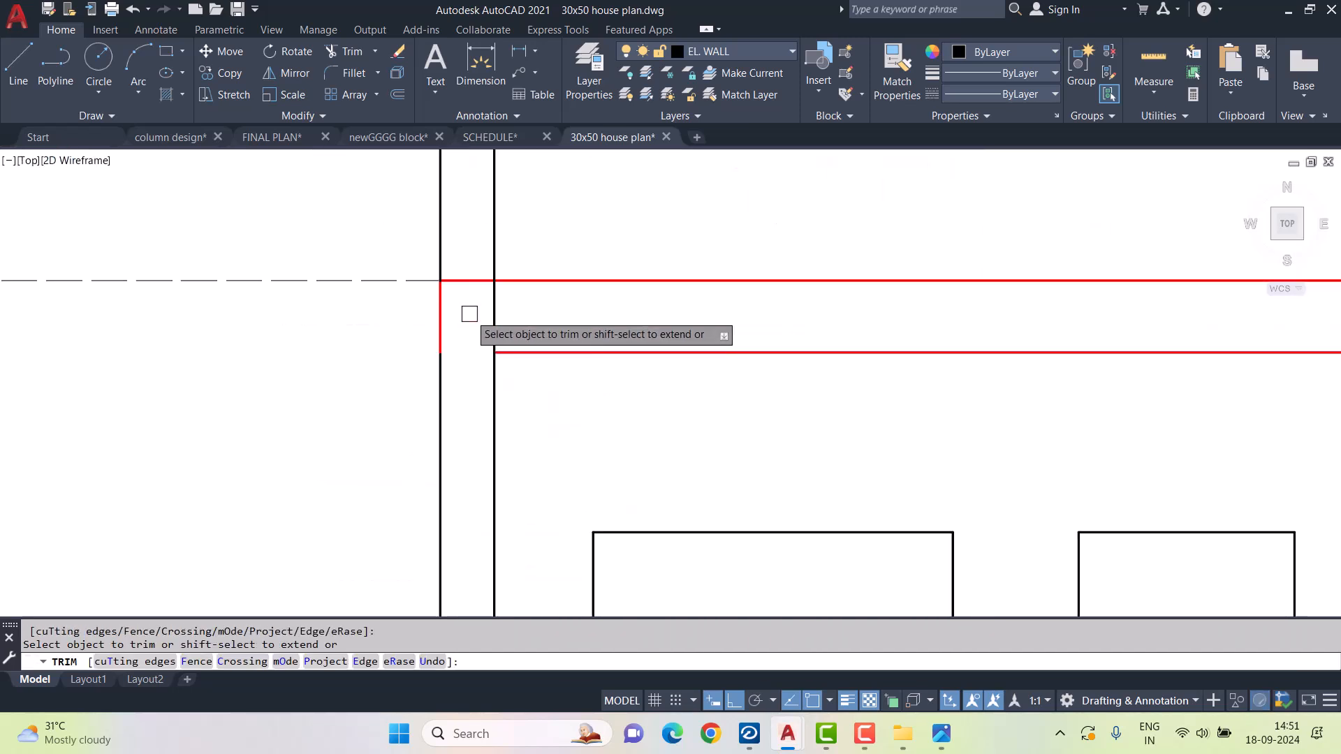
{"action": "left_click", "coordinate": [405, 263]}
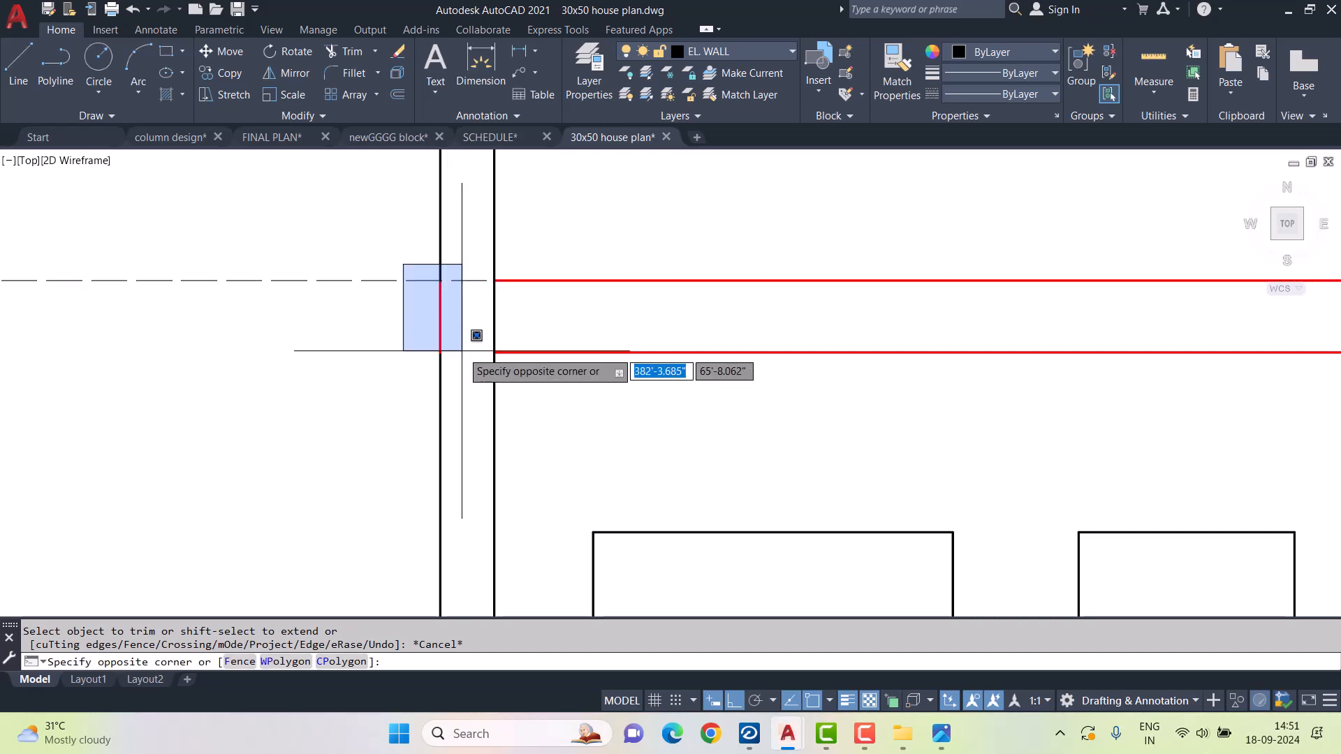
{"action": "key", "text": "Escape"}
{"action": "key", "text": "ctrl+z"}
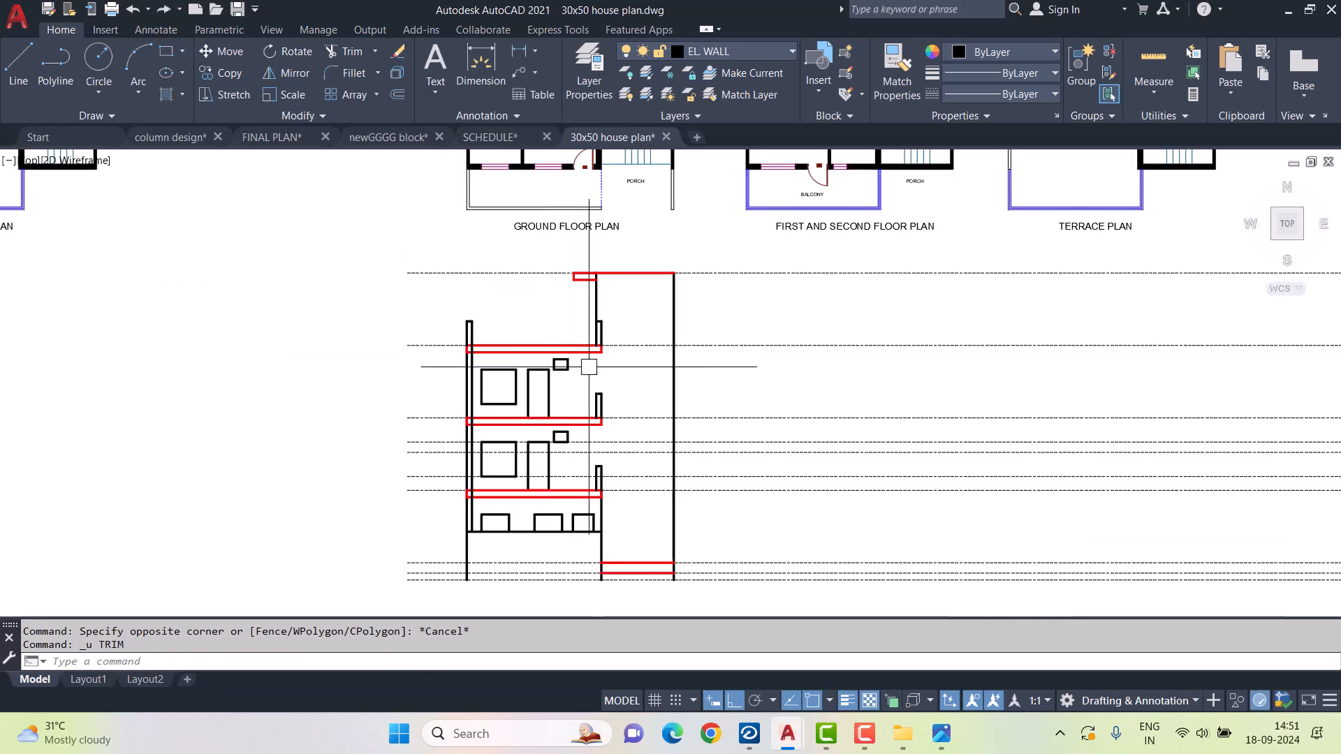
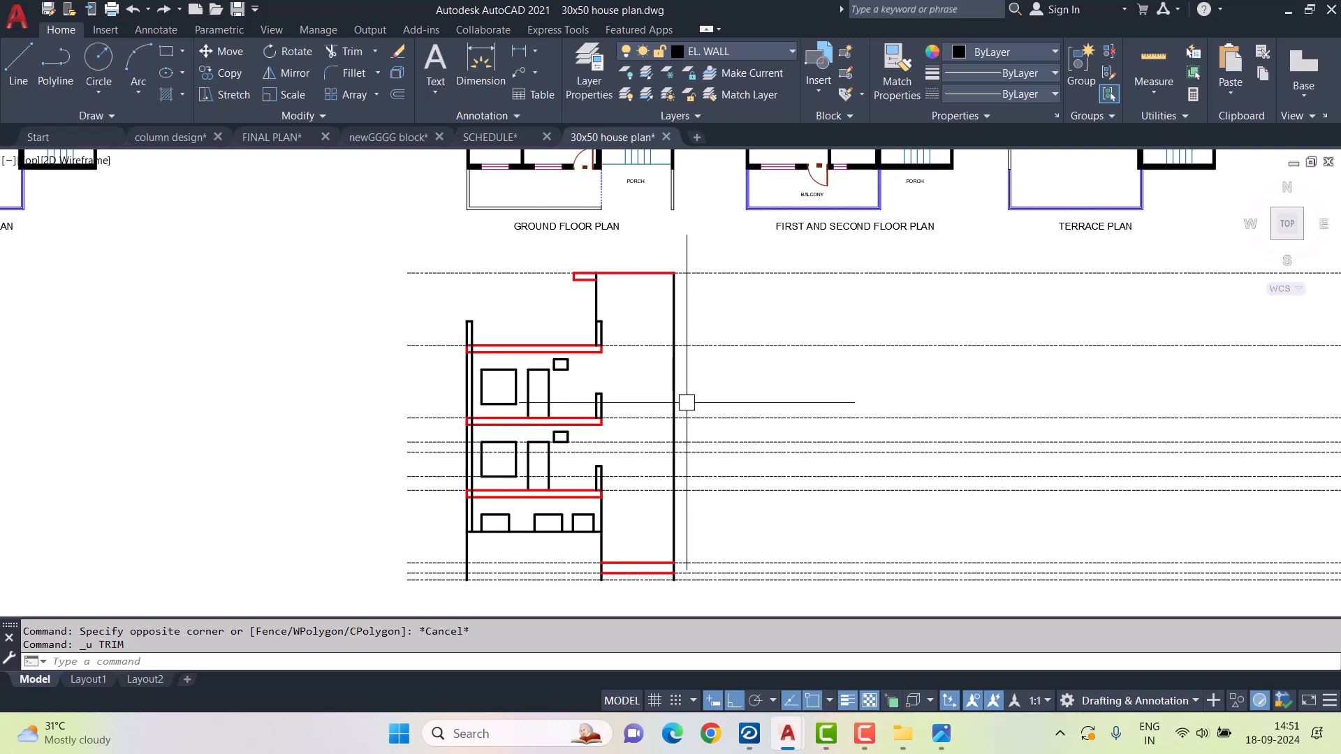
- Examine the balcony's side and front parapet walls in the first and second floor plan
{"action": "scroll", "coordinate": [690, 402], "scroll_direction": "down", "scroll_amount": 2}
{"action": "middle_click_drag", "start_coordinate": [711, 371], "coordinate": [679, 449]}
{"action": "scroll", "coordinate": [600, 375], "scroll_direction": "up", "scroll_amount": 2}
{"action": "middle_click_drag", "start_coordinate": [882, 461], "coordinate": [846, 444]}
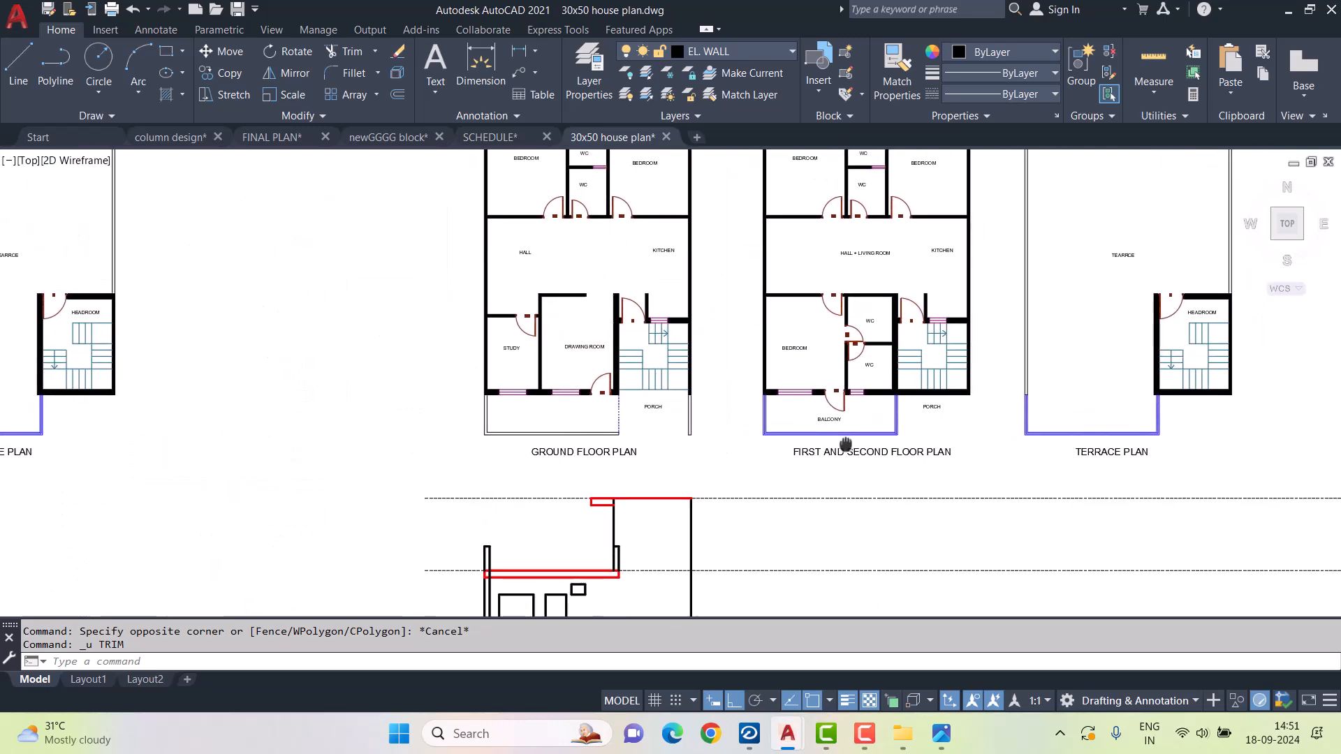
{"action": "middle_click_drag", "start_coordinate": [563, 433], "coordinate": [484, 445]}
{"action": "scroll", "coordinate": [723, 432], "scroll_direction": "up", "scroll_amount": 4}
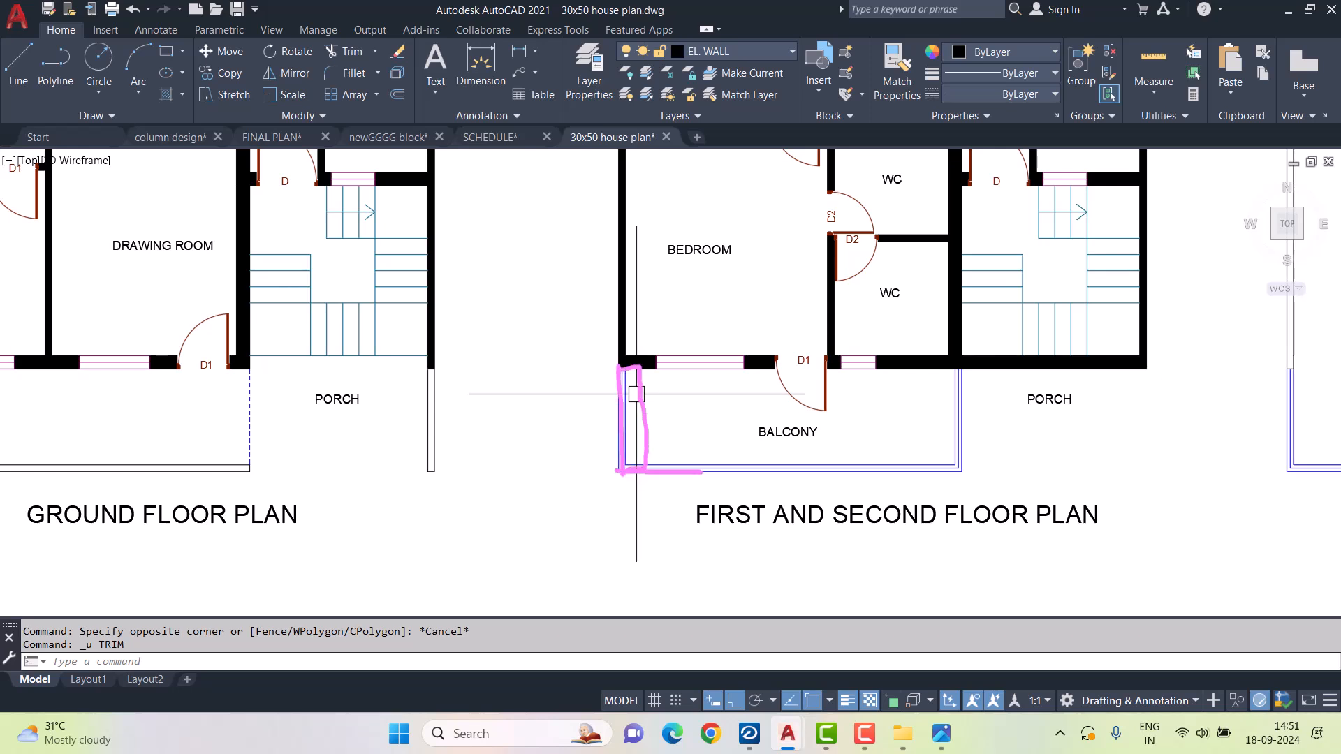
- Trim the middle and top balcony slab lines where they cross the left wall in the elevation
{"action": "key", "text": "Escape"}
{"action": "key", "text": "Escape"}
{"action": "scroll", "coordinate": [571, 475], "scroll_direction": "down", "scroll_amount": 2}
{"action": "middle_click_drag", "start_coordinate": [493, 538], "coordinate": [673, 288]}
{"action": "scroll", "coordinate": [500, 381], "scroll_direction": "up", "scroll_amount": 2}
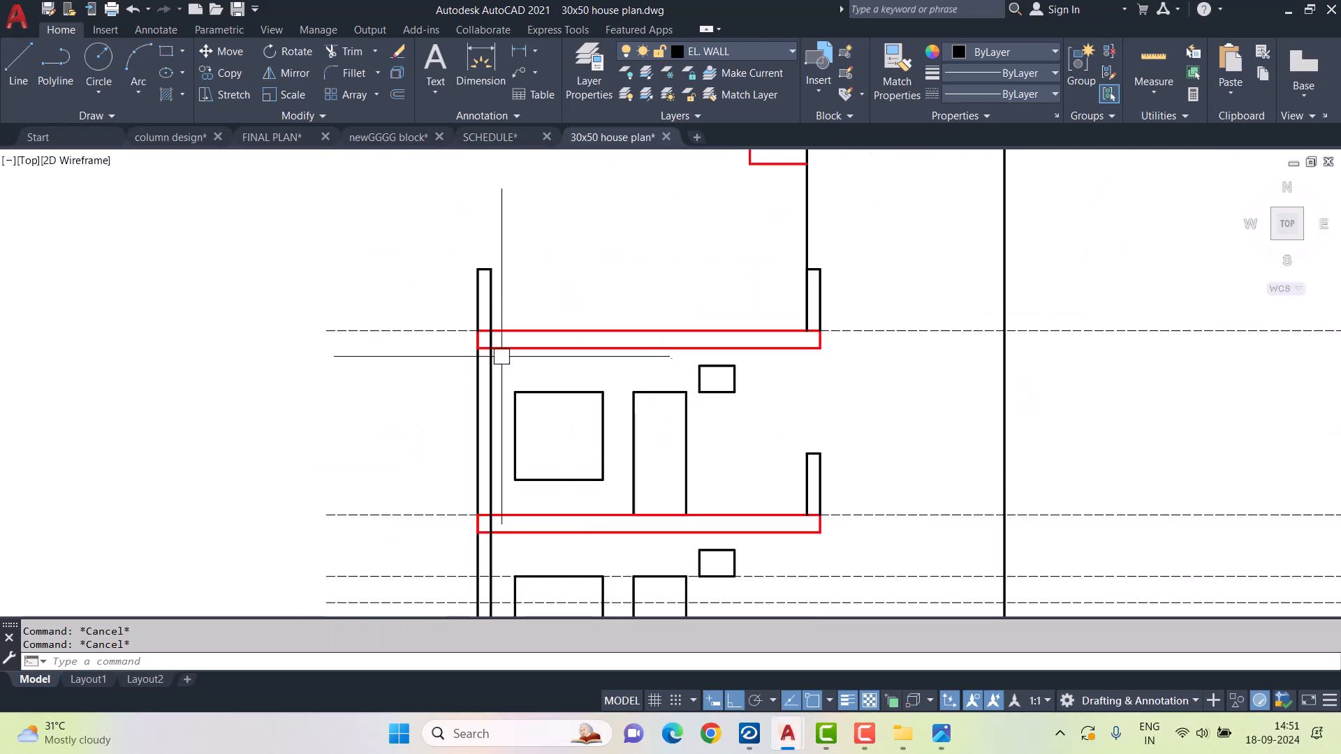
{"action": "scroll", "coordinate": [480, 341], "scroll_direction": "up", "scroll_amount": 2}
{"action": "scroll", "coordinate": [546, 339], "scroll_direction": "down", "scroll_amount": 2}
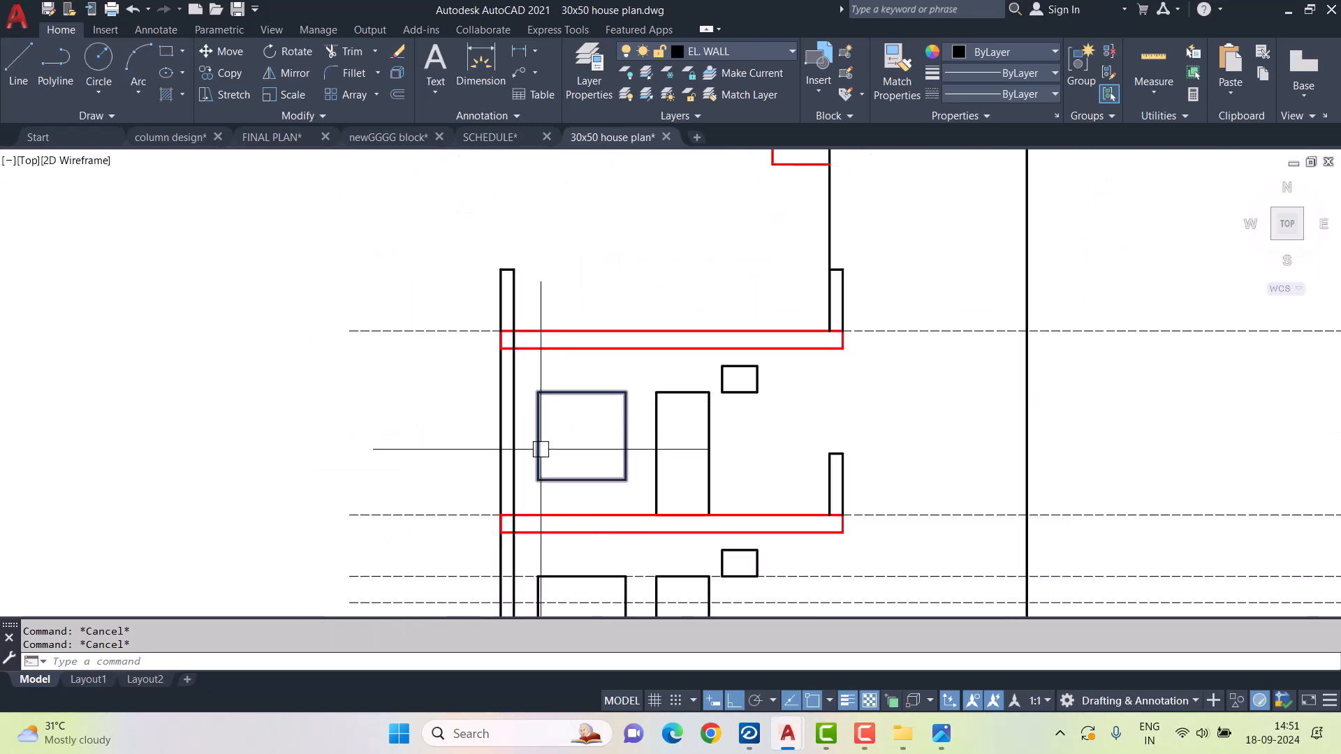
{"action": "middle_click_drag", "start_coordinate": [540, 447], "coordinate": [585, 296]}
{"action": "type", "text": "r"}
{"action": "key", "text": "Return"}
{"action": "key", "text": "Return"}
{"action": "scroll", "coordinate": [563, 360], "scroll_direction": "up", "scroll_amount": 4}
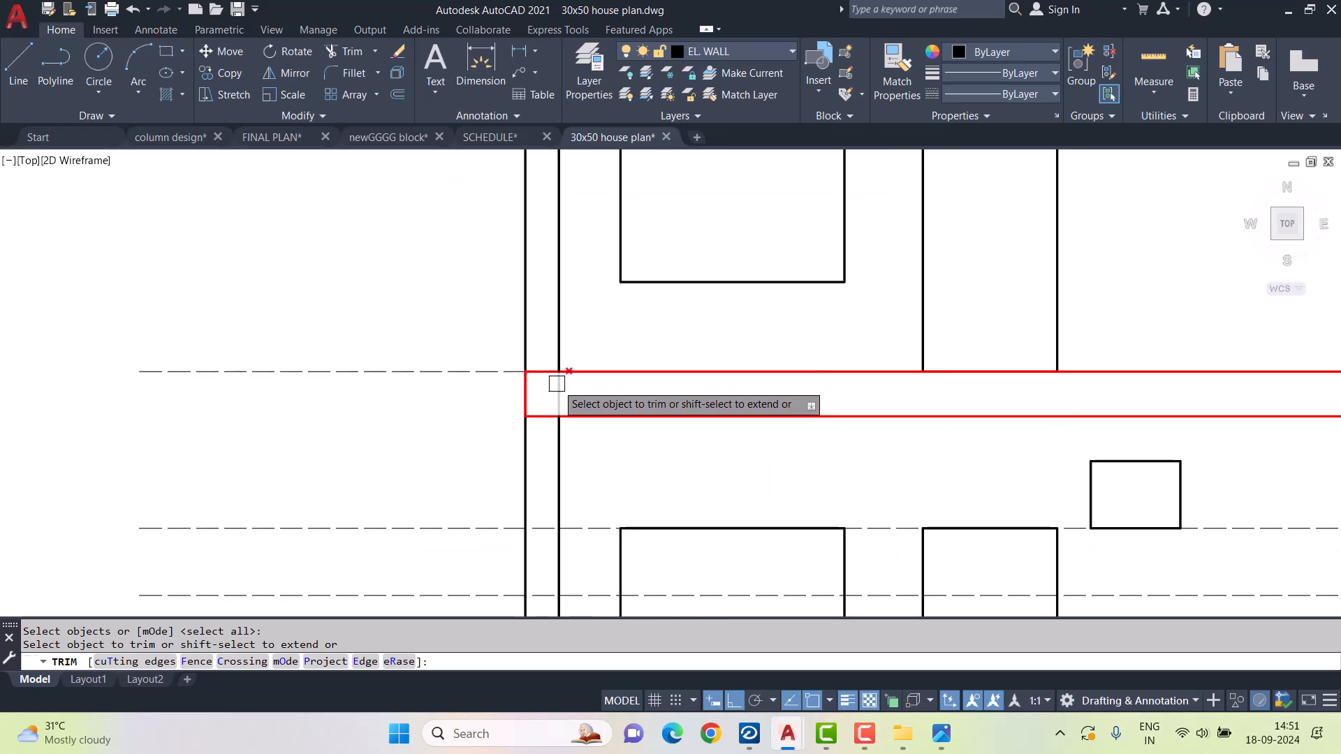
{"action": "left_click", "coordinate": [545, 414]}
{"action": "middle_click_drag", "start_coordinate": [563, 223], "coordinate": [563, 519]}
{"action": "middle_click_drag", "start_coordinate": [545, 263], "coordinate": [545, 353]}
{"action": "left_click", "coordinate": [546, 285]}
{"action": "left_click", "coordinate": [547, 327]}
{"action": "scroll", "coordinate": [547, 326], "scroll_direction": "down", "scroll_amount": 2}
{"action": "middle_click_drag", "start_coordinate": [549, 192], "coordinate": [551, 293]}
{"action": "key", "text": "Escape"}
- Erase the leftover red slab end lines along the outer face of the left wall at all three slab levels
{"action": "left_click", "coordinate": [505, 375]}
{"action": "left_click", "coordinate": [543, 446]}
{"action": "key", "text": "Delete"}
{"action": "middle_click_drag", "start_coordinate": [594, 493], "coordinate": [615, 154]}
{"action": "mouse_move", "coordinate": [532, 391]}
{"action": "middle_mouse_down"}
{"action": "mouse_move", "coordinate": [533, 200]}
{"action": "mouse_move", "coordinate": [515, 215]}
{"action": "middle_mouse_up"}
{"action": "left_click", "coordinate": [518, 189]}
{"action": "left_click", "coordinate": [569, 260]}
{"action": "key", "text": "Delete"}
{"action": "middle_click_drag", "start_coordinate": [534, 430], "coordinate": [538, 301]}
{"action": "left_click", "coordinate": [535, 292]}
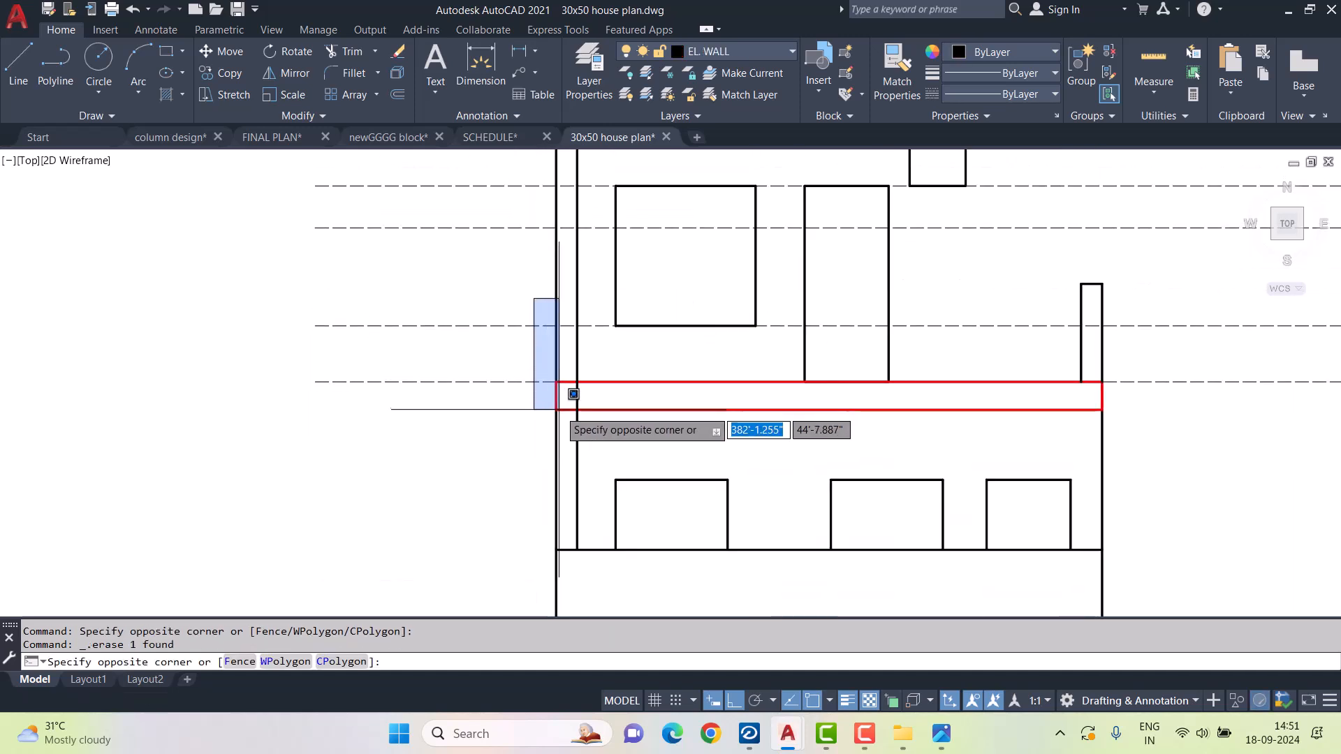
{"action": "left_click", "coordinate": [555, 409]}
{"action": "key", "text": "Delete"}
- Trim the lowest balcony slab's lines where they cross the left wall
{"action": "scroll", "coordinate": [541, 422], "scroll_direction": "down", "scroll_amount": 2}
{"action": "scroll", "coordinate": [547, 427], "scroll_direction": "up", "scroll_amount": 2}
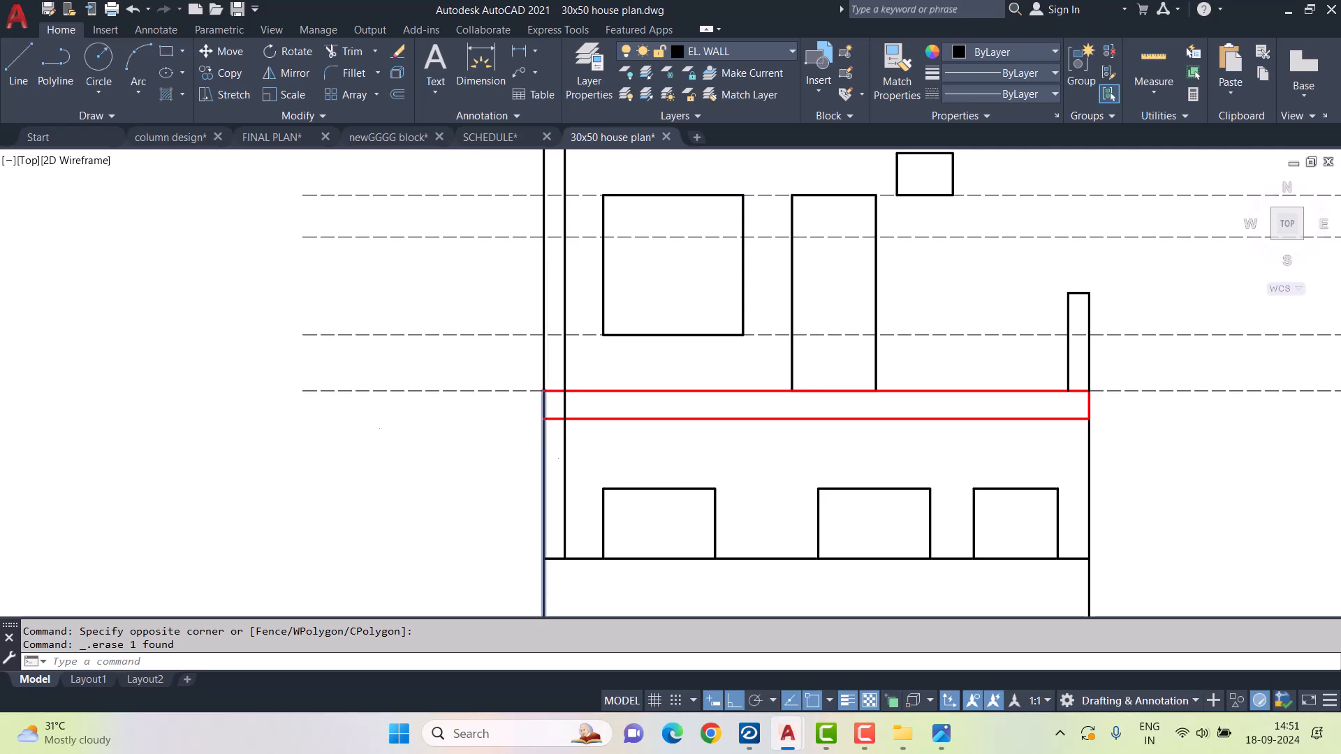
{"action": "scroll", "coordinate": [546, 428], "scroll_direction": "up", "scroll_amount": 4}
{"action": "type", "text": "tr"}
{"action": "key", "text": "space"}
{"action": "scroll", "coordinate": [557, 431], "scroll_direction": "down", "scroll_amount": 8}
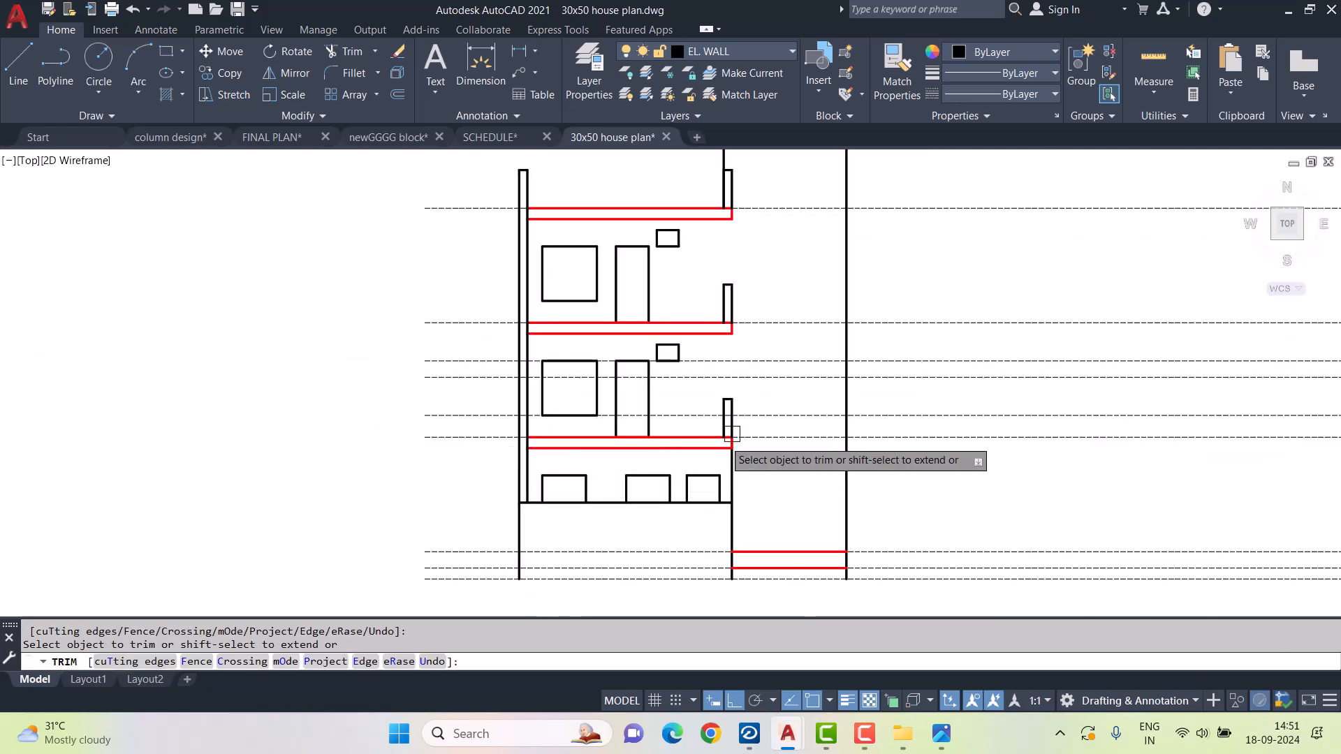
{"action": "key", "text": "Escape"}
{"action": "key", "text": "Escape"}
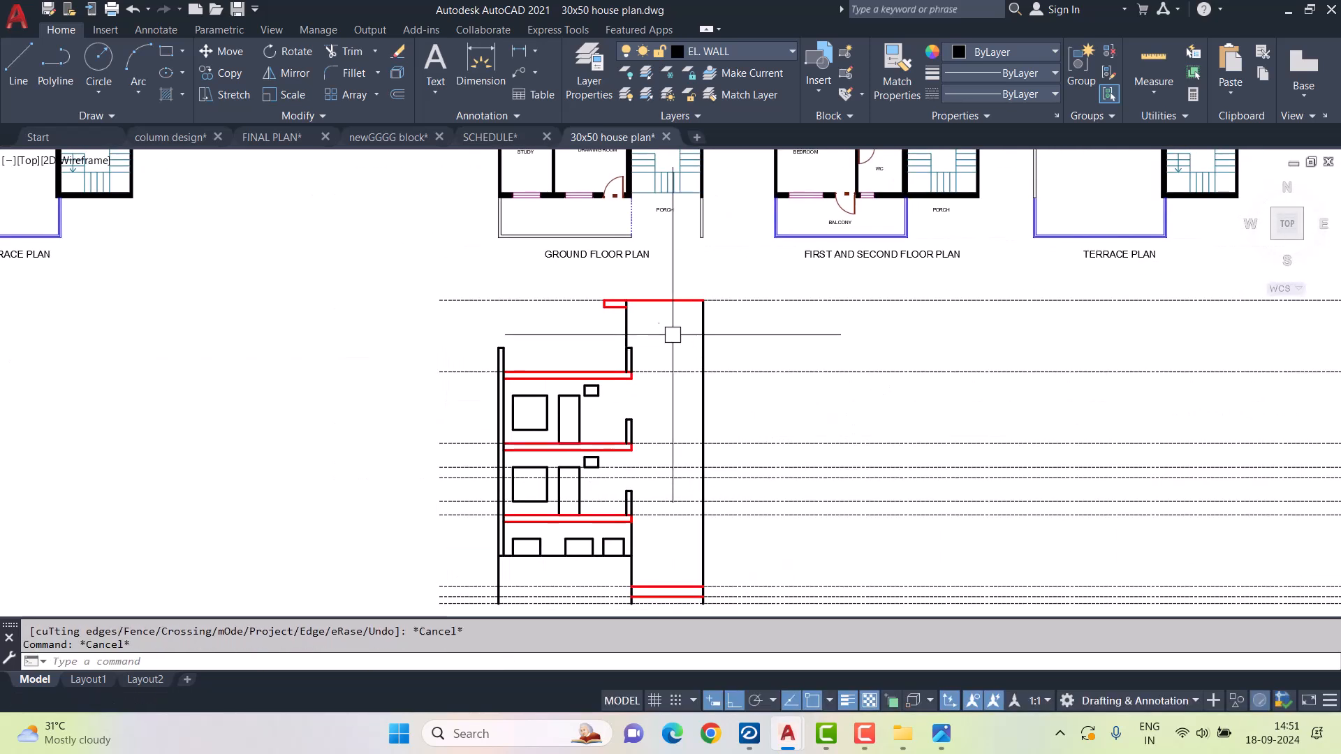
- Draw the roof slab's underside line across to the right wall and match its properties to the red slab line
{"action": "scroll", "coordinate": [660, 311], "scroll_direction": "up", "scroll_amount": 4}
{"action": "middle_click_drag", "start_coordinate": [592, 308], "coordinate": [570, 352]}
{"action": "type", "text": "l"}
{"action": "key", "text": "space"}
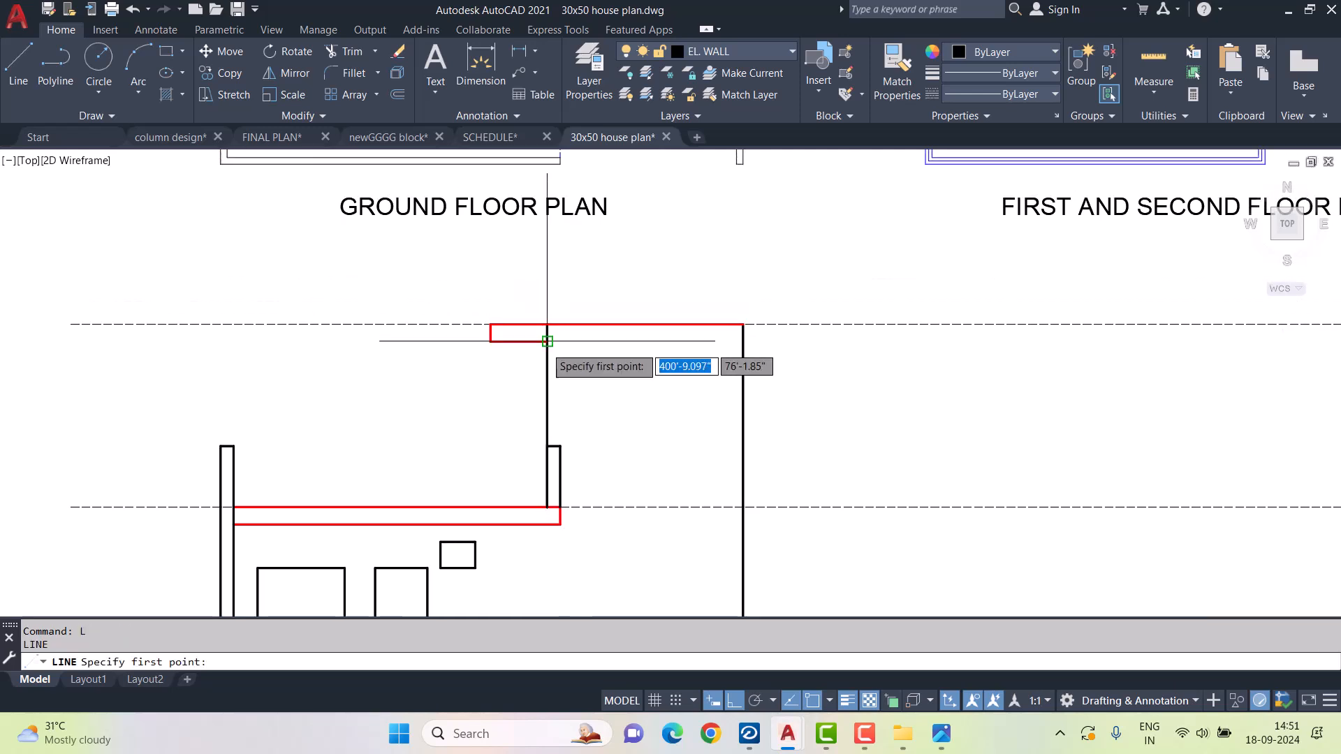
{"action": "left_click", "coordinate": [547, 342]}
{"action": "key", "text": "Escape"}
{"action": "type", "text": "MA"}
{"action": "left_click", "coordinate": [517, 337]}
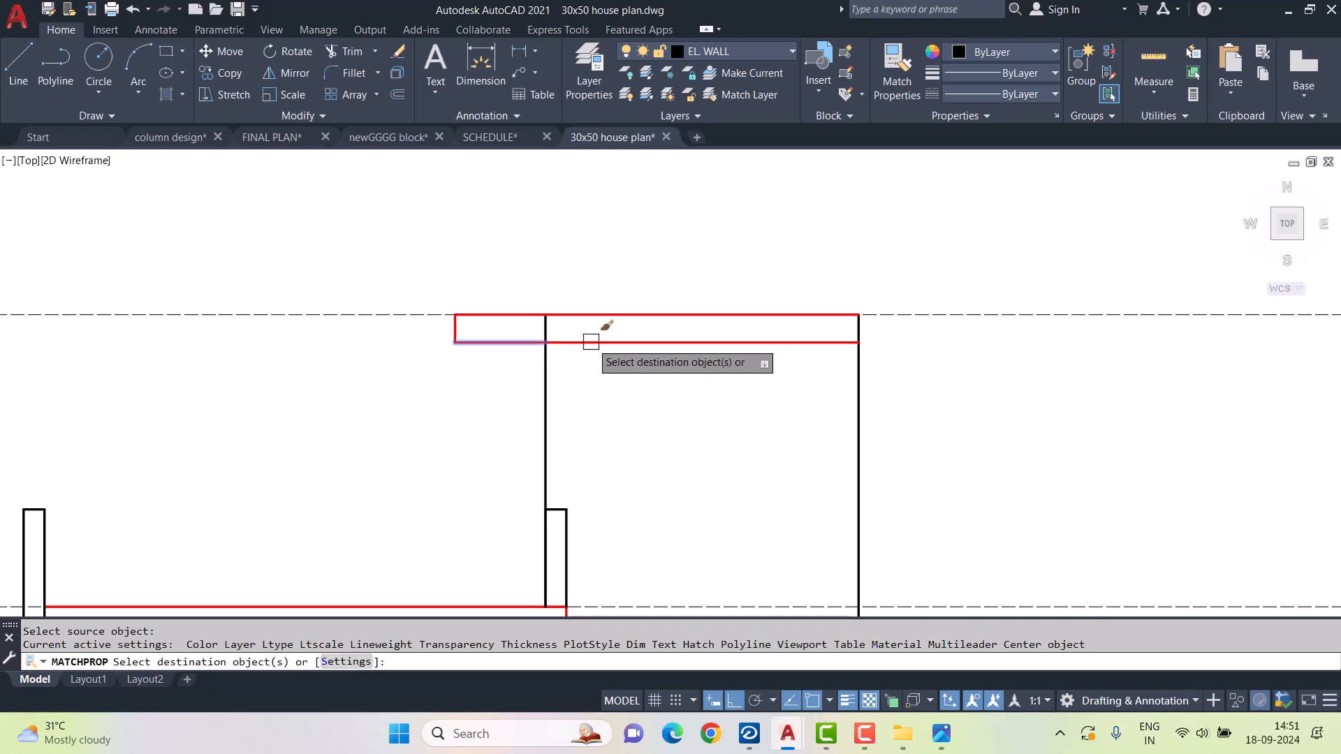
{"action": "key", "text": "Escape"}
- Trim the headroom's left wall line where it passes through the roof slab
{"action": "type", "text": "tr"}
{"action": "key", "text": "Return"}
{"action": "scroll", "coordinate": [562, 333], "scroll_direction": "up", "scroll_amount": 2}
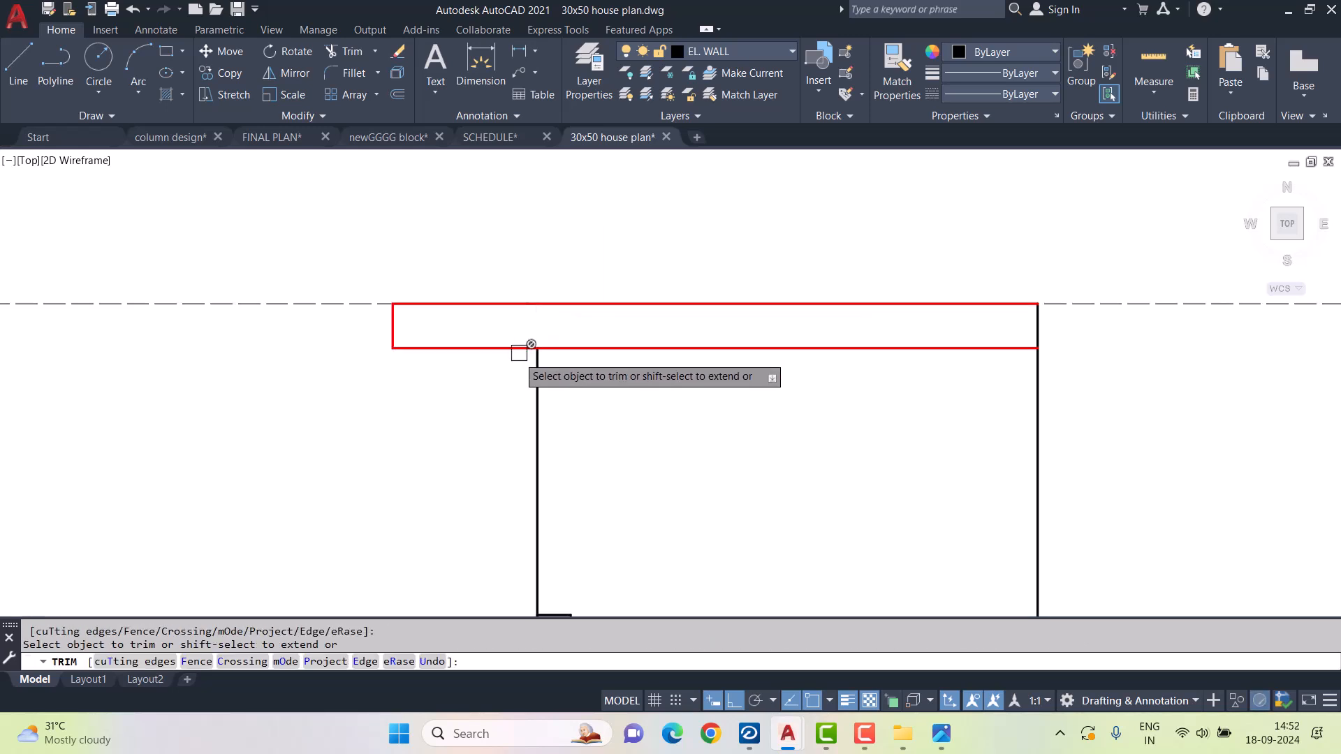
{"action": "scroll", "coordinate": [709, 366], "scroll_direction": "down", "scroll_amount": 4}
{"action": "key", "text": "Escape"}
{"action": "key", "text": "Escape"}
{"action": "scroll", "coordinate": [710, 365], "scroll_direction": "down", "scroll_amount": 2}
{"action": "middle_click_drag", "start_coordinate": [739, 390], "coordinate": [754, 311]}
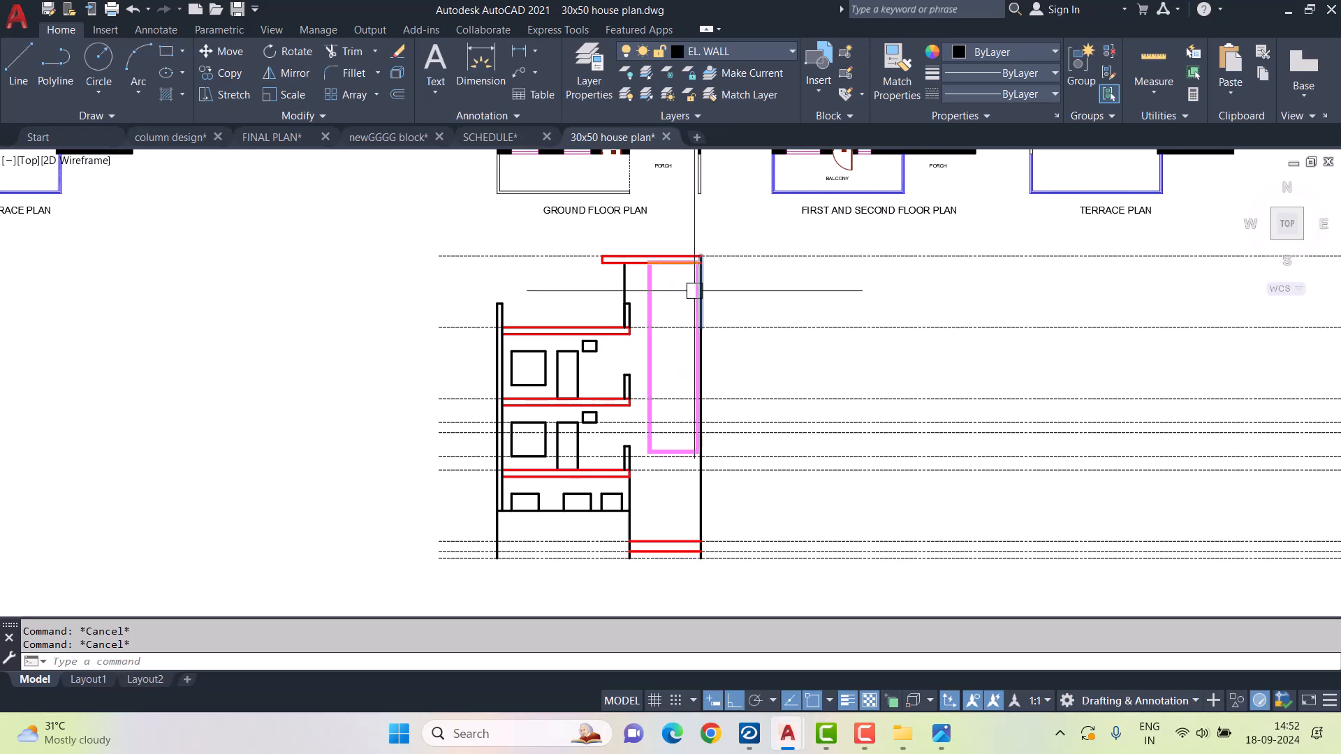
- Stretch the lowest balcony slab's top line to the right outer wall
{"action": "scroll", "coordinate": [662, 487], "scroll_direction": "up", "scroll_amount": 2}
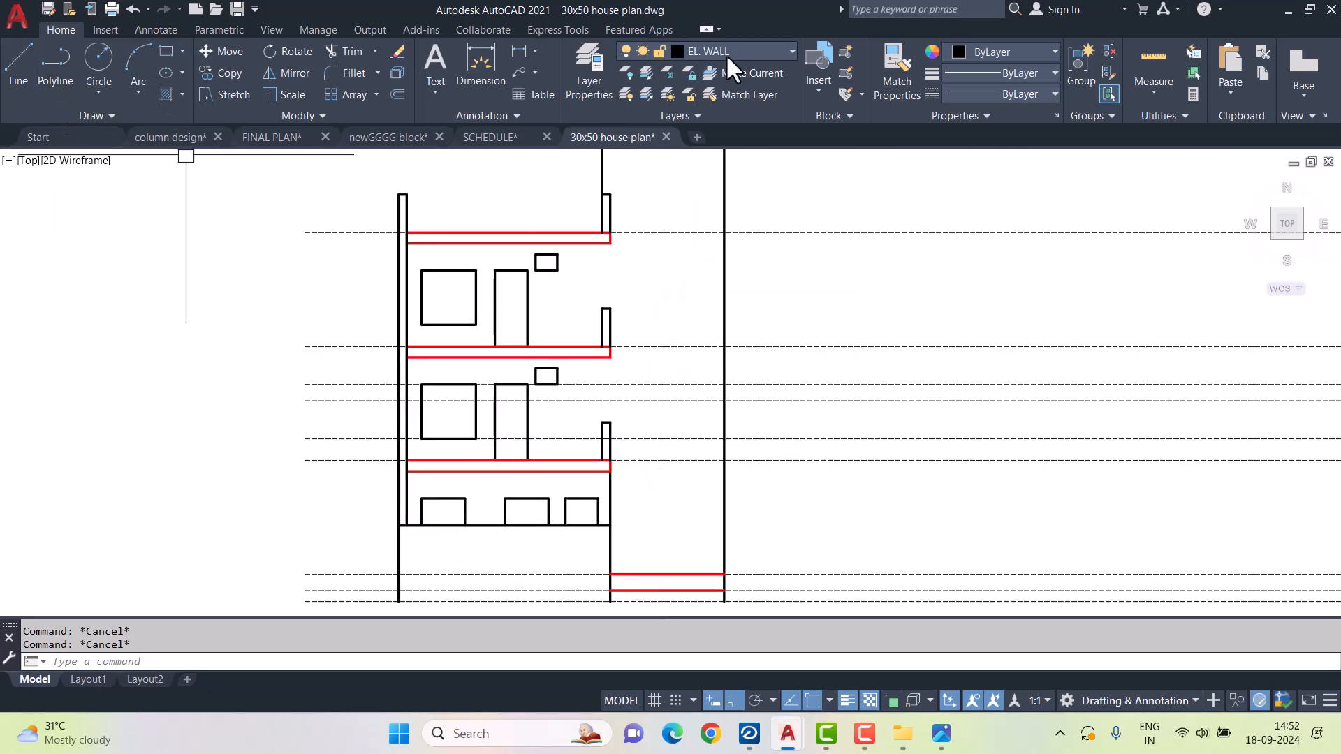
{"action": "scroll", "coordinate": [479, 443], "scroll_direction": "up", "scroll_amount": 3}
{"action": "left_click", "coordinate": [540, 449]}
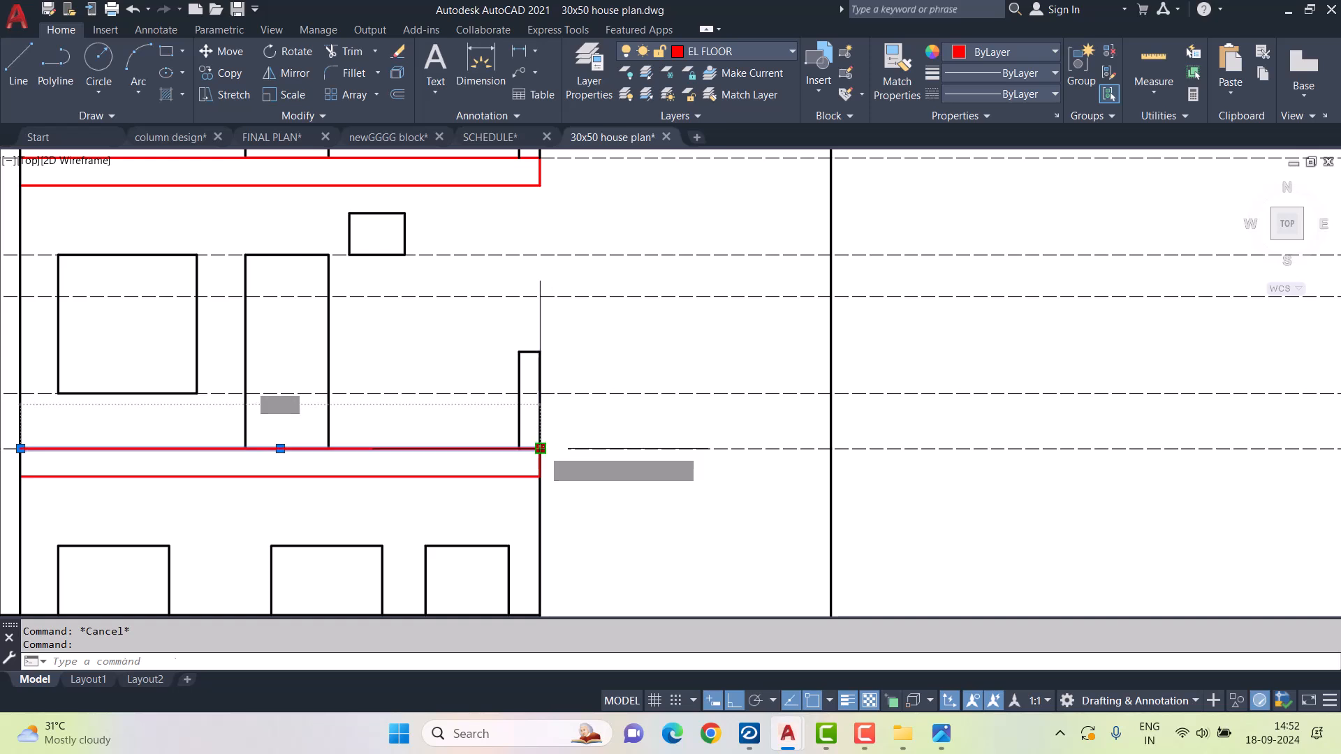
{"action": "left_click", "coordinate": [831, 449]}
{"action": "key", "text": "Escape"}
{"action": "scroll", "coordinate": [734, 283], "scroll_direction": "down", "scroll_amount": 4}
{"action": "scroll", "coordinate": [734, 282], "scroll_direction": "down", "scroll_amount": 2}
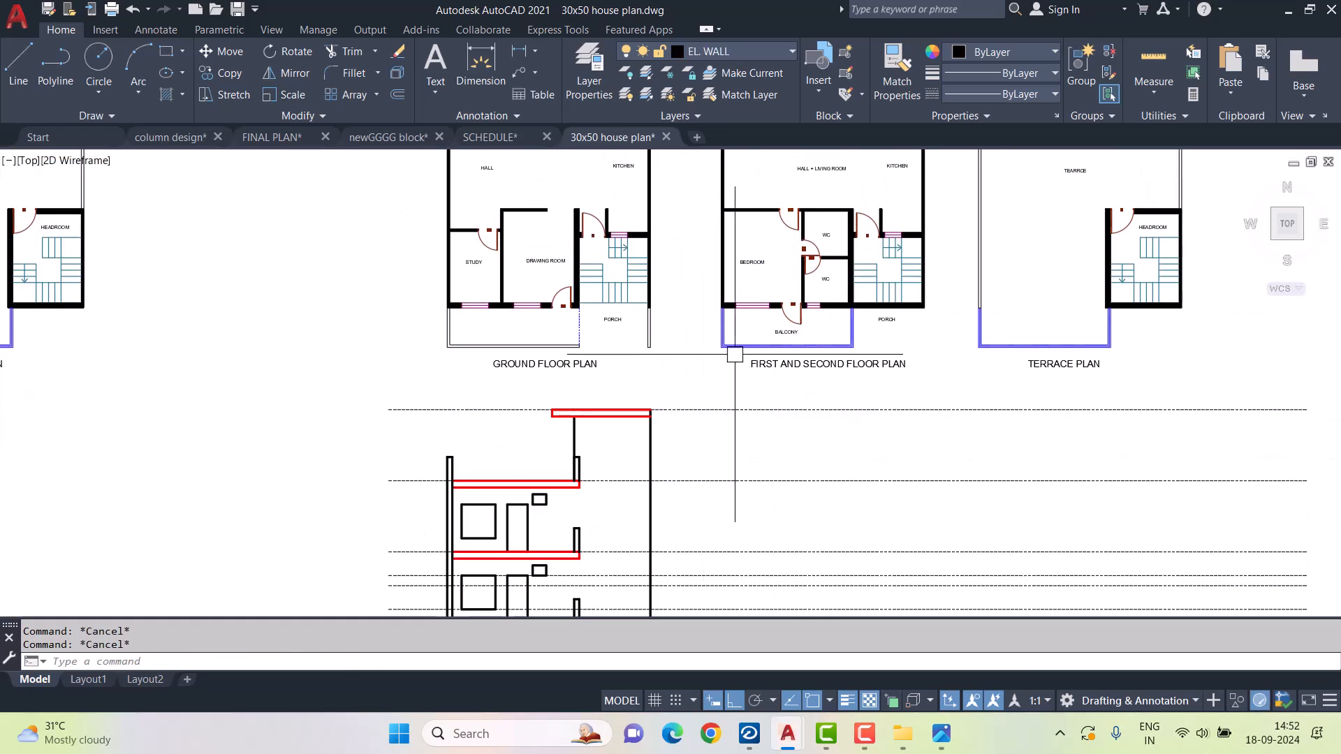
- Draw a rectangle filling the stair bay from the extended lowest slab line up to the roof slab's underside
{"action": "scroll", "coordinate": [741, 382], "scroll_direction": "up", "scroll_amount": 2}
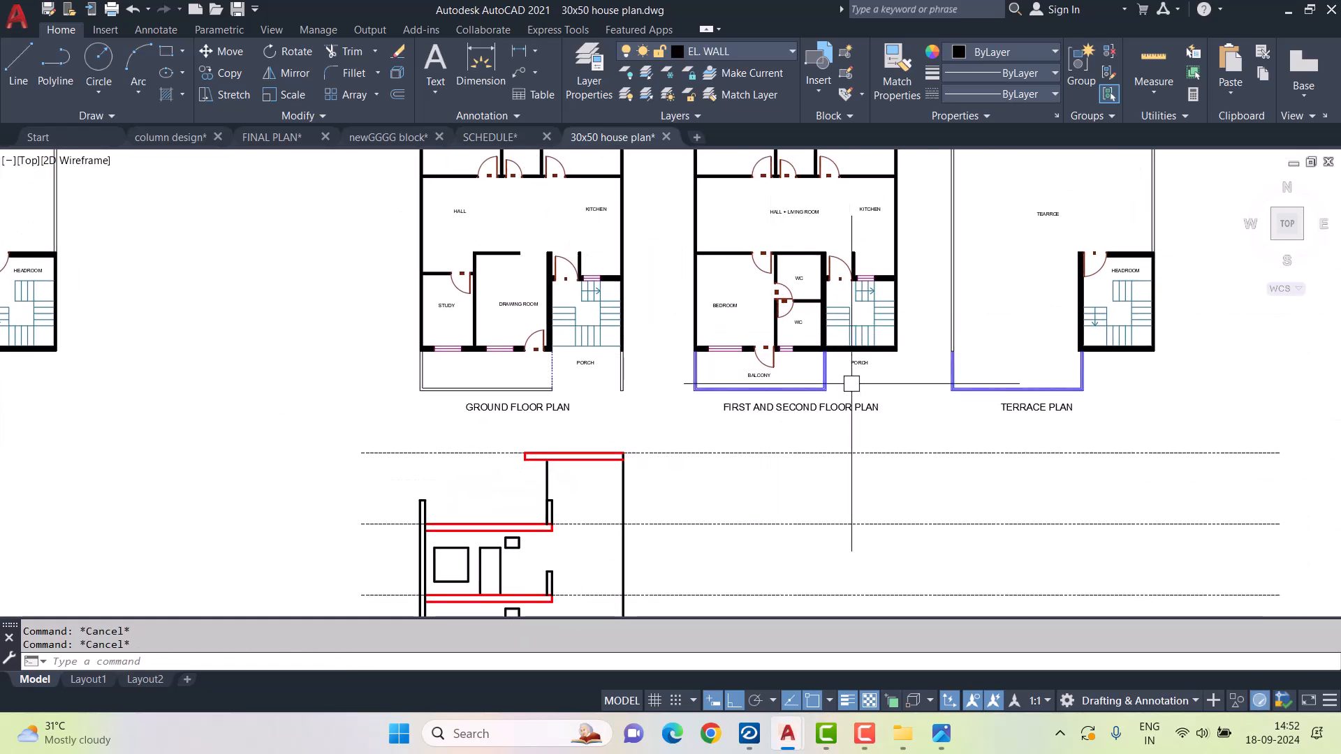
{"action": "scroll", "coordinate": [632, 455], "scroll_direction": "up", "scroll_amount": 3}
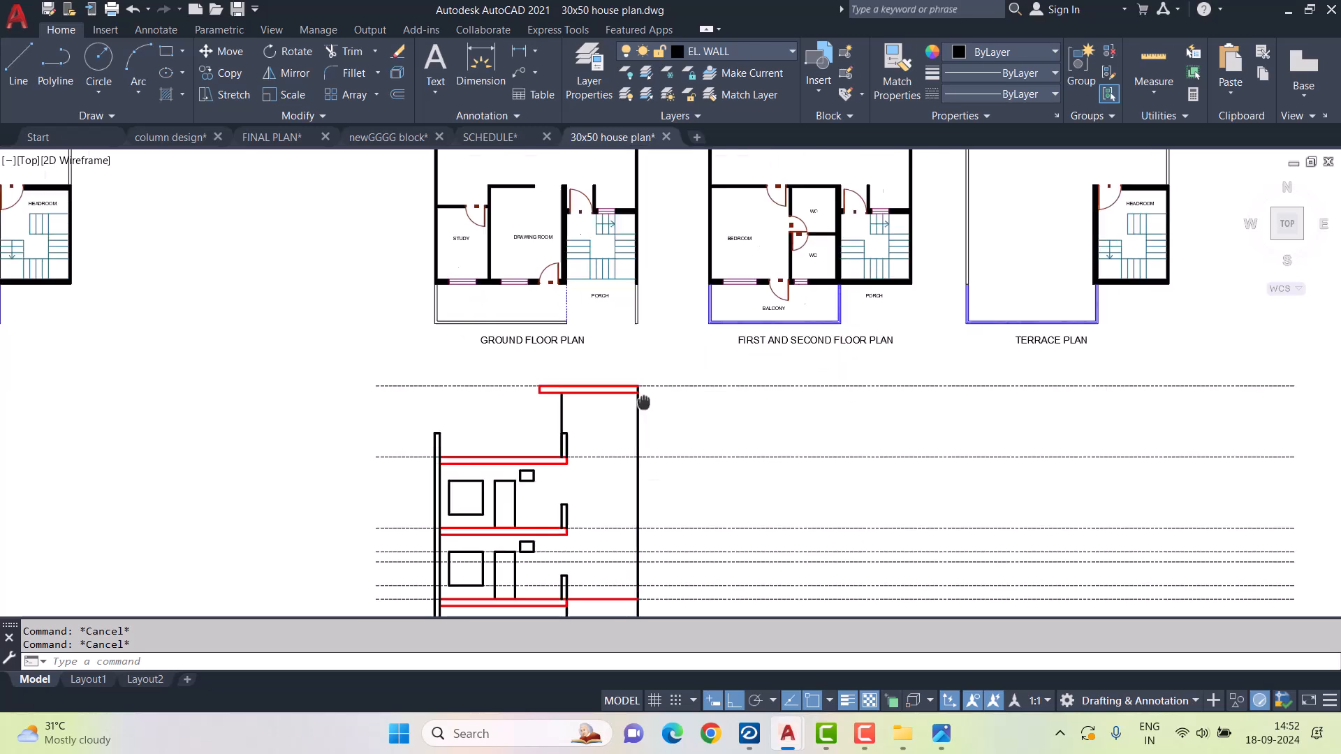
{"action": "scroll", "coordinate": [666, 499], "scroll_direction": "down", "scroll_amount": 2}
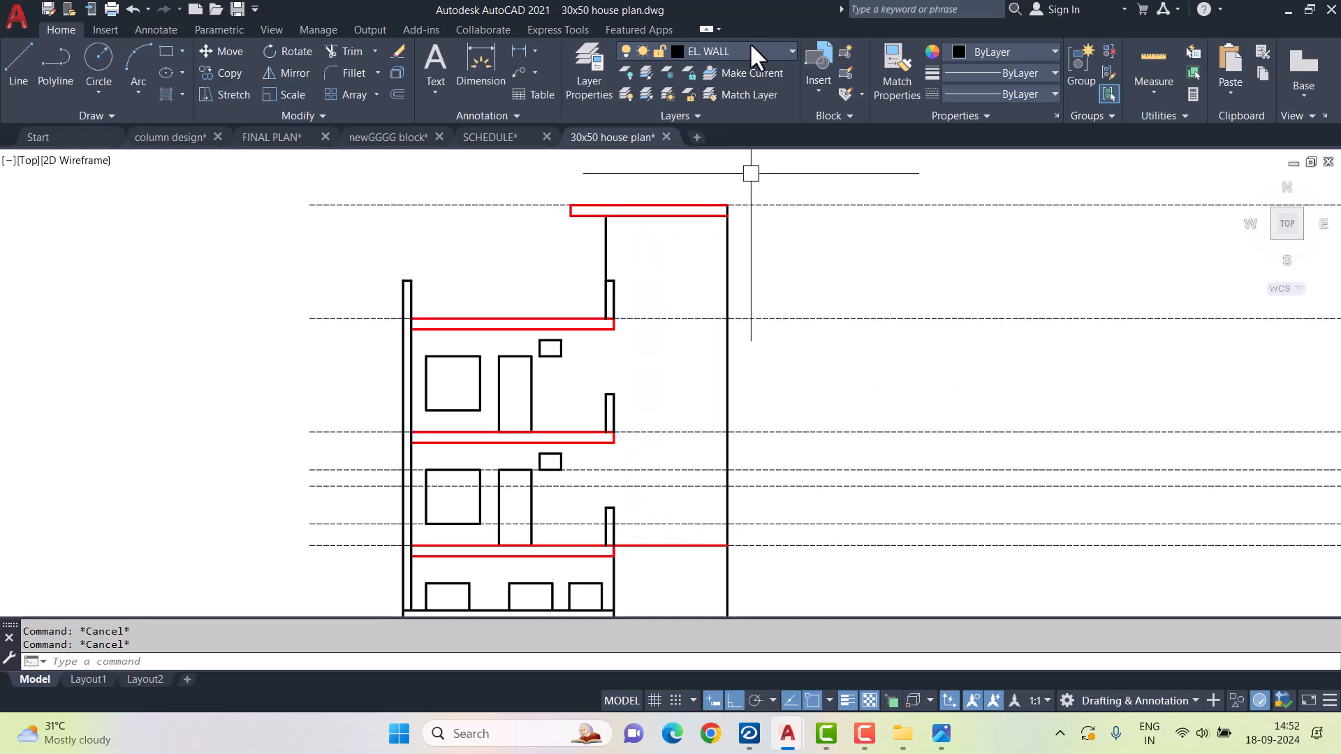
{"action": "left_click", "coordinate": [167, 51]}
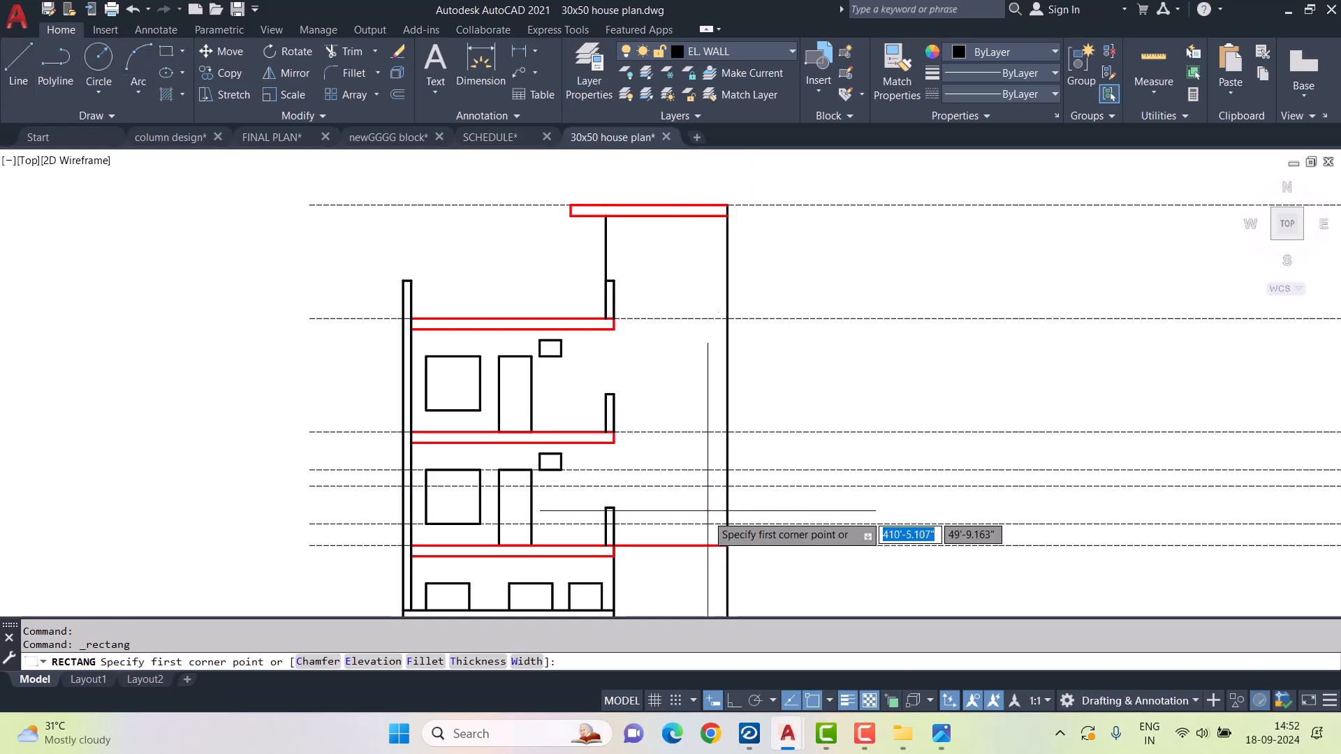
{"action": "left_click", "coordinate": [614, 545]}
{"action": "left_click", "coordinate": [728, 216]}
{"action": "key", "text": "Escape"}
{"action": "key", "text": "Escape"}
- Offset the stair bay rectangle 1' inward and erase the original rectangle
{"action": "type", "text": "o"}
{"action": "key", "text": "Return"}
{"action": "type", "text": "1'"}
{"action": "key", "text": "Return"}
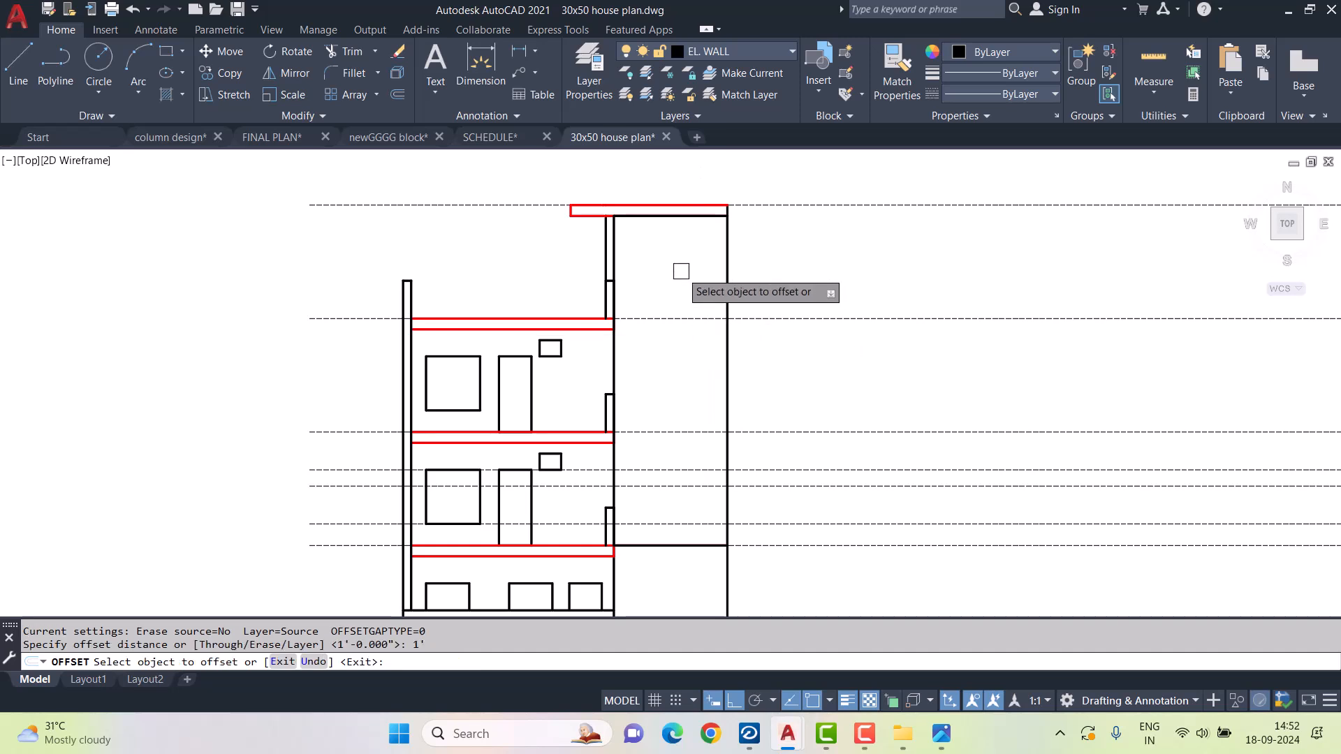
{"action": "left_click", "coordinate": [676, 214]}
{"action": "left_click", "coordinate": [675, 277]}
{"action": "key", "text": "Escape"}
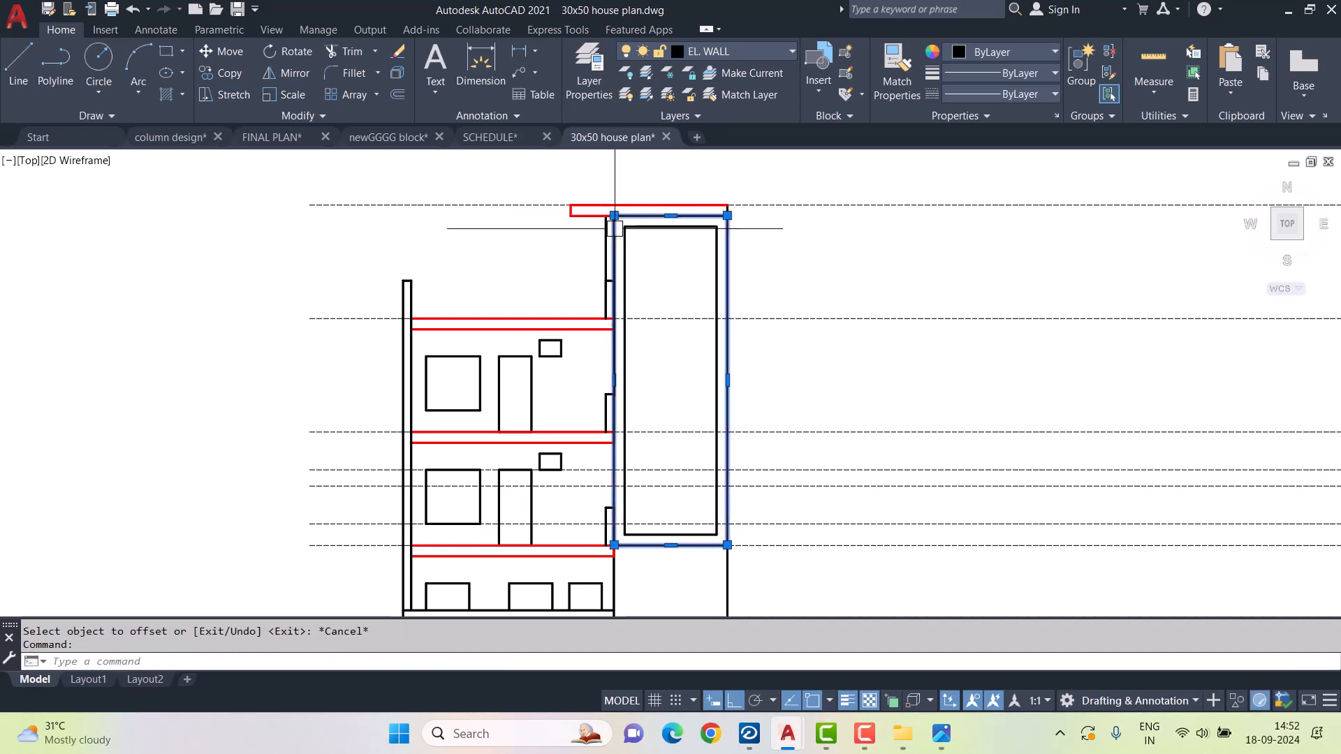
{"action": "key", "text": "Delete"}
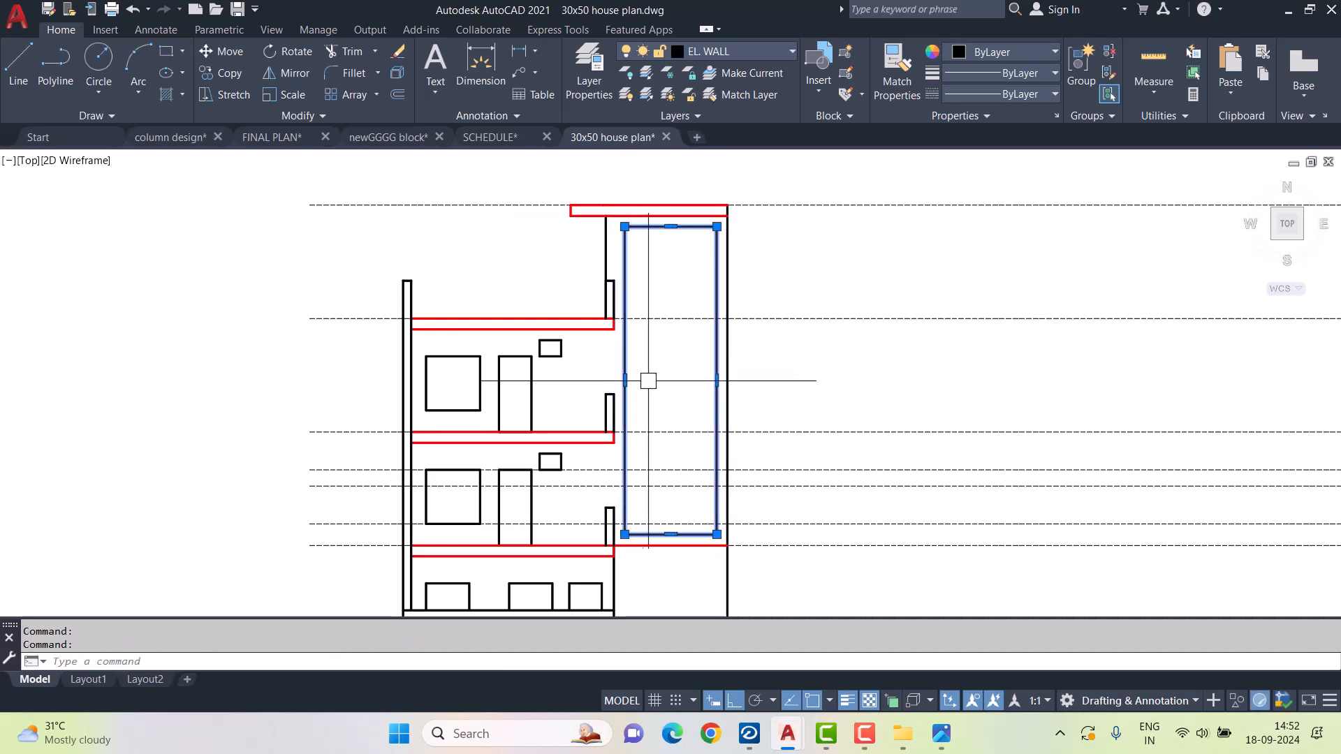
- Stretch the left edge of the stair bay rectangle inward to its horizontal midpoint, halving its width
{"action": "left_click", "coordinate": [625, 380]}
{"action": "left_click", "coordinate": [671, 380]}
{"action": "key", "text": "Escape"}
{"action": "key", "text": "Escape"}
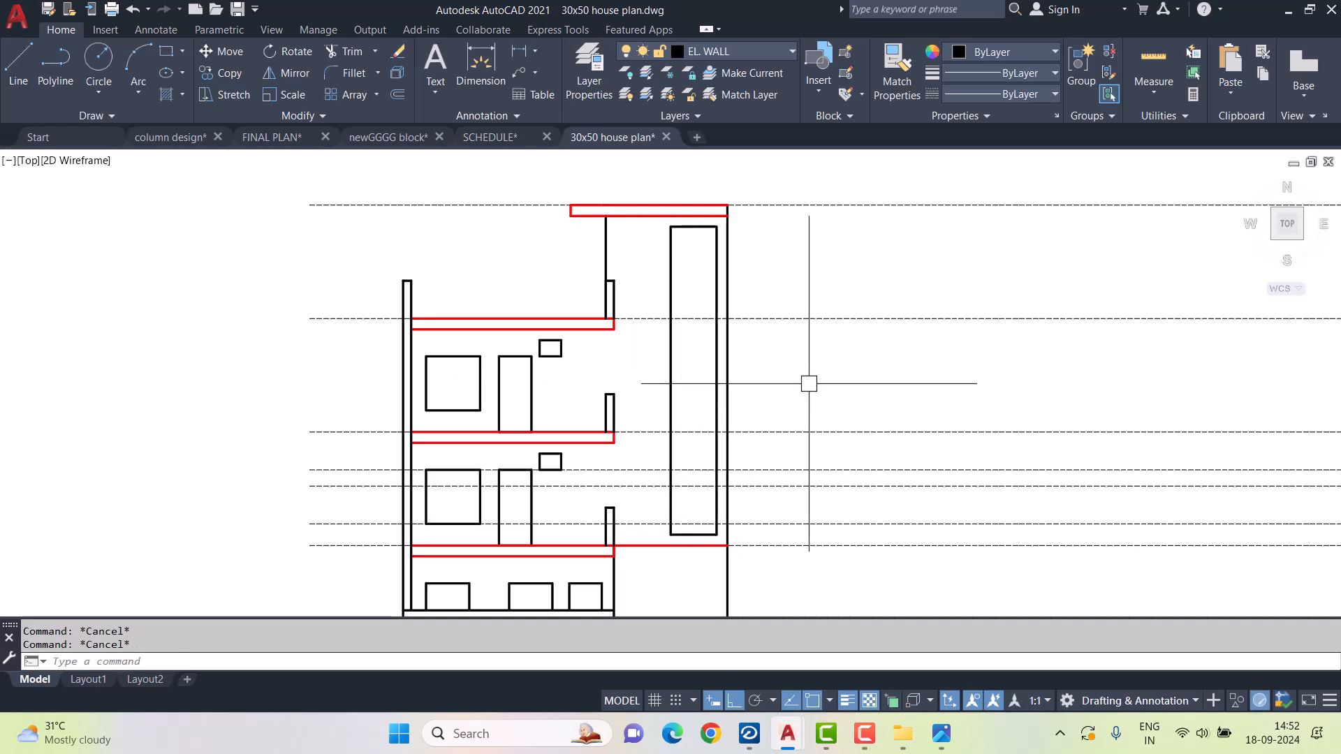
- Measure the horizontal distance between the middle balcony's right parapet and the left wall with a linear dimension
{"action": "scroll", "coordinate": [836, 378], "scroll_direction": "down", "scroll_amount": 2}
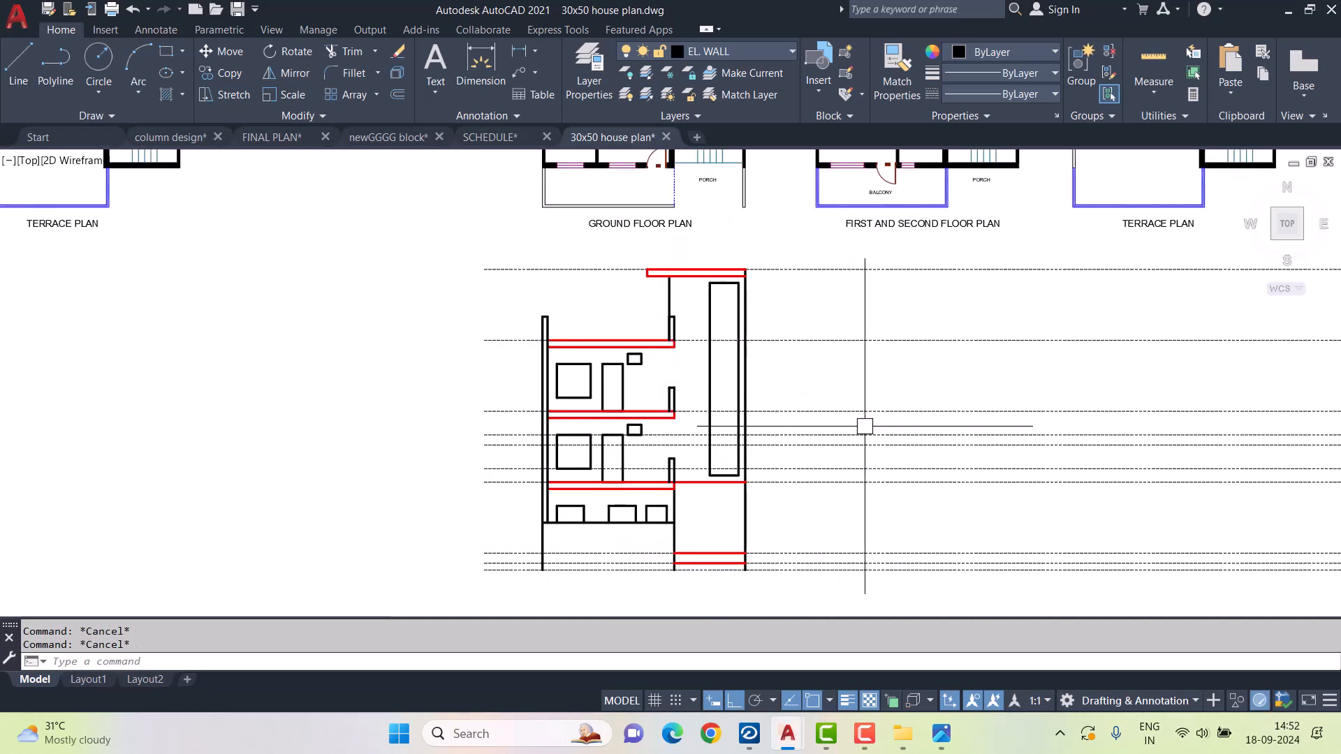
{"action": "scroll", "coordinate": [587, 416], "scroll_direction": "up", "scroll_amount": 4}
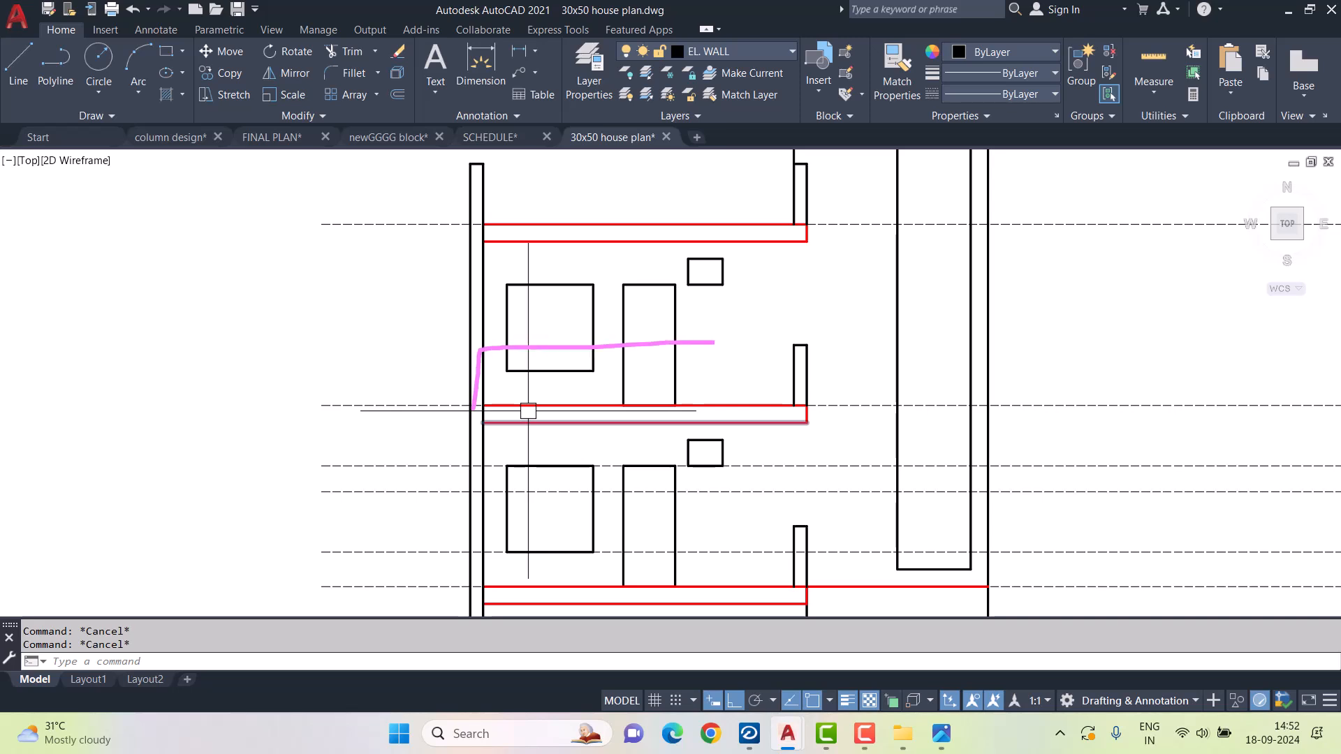
{"action": "left_click", "coordinate": [518, 49]}
{"action": "scroll", "coordinate": [744, 391], "scroll_direction": "up", "scroll_amount": 2}
{"action": "left_click", "coordinate": [825, 319]}
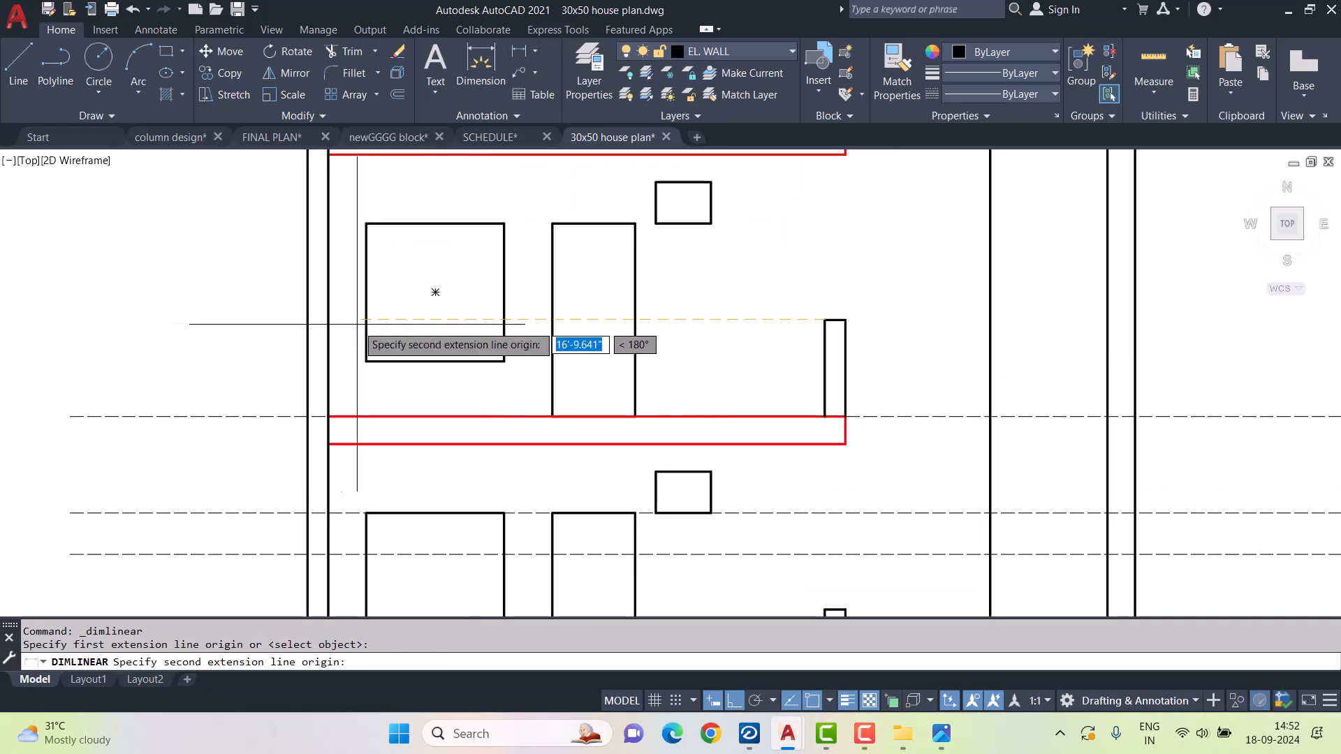
{"action": "left_click", "coordinate": [329, 320]}
{"action": "key", "text": "Escape"}
{"action": "key", "text": "Escape"}
- Draw an 18' horizontal line in the empty space left of the elevation
{"action": "middle_click_drag", "start_coordinate": [277, 361], "coordinate": [673, 359]}
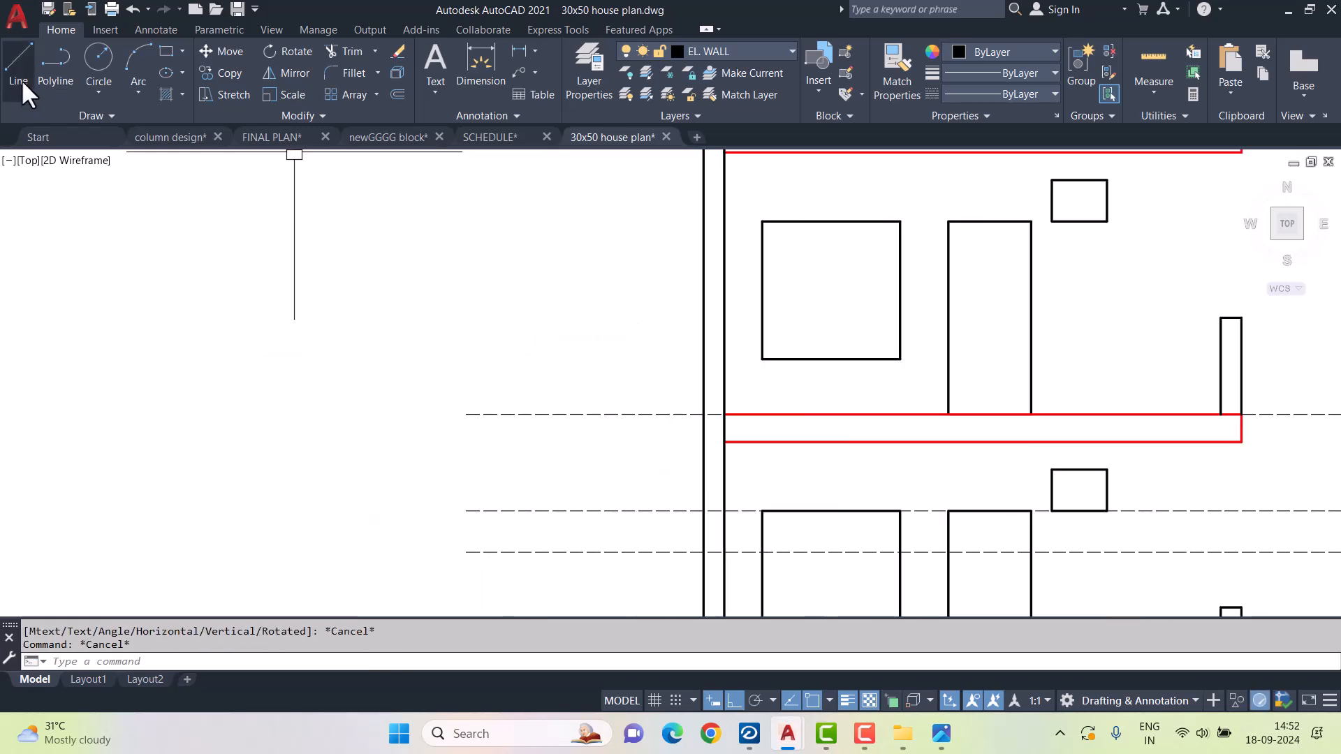
{"action": "left_click", "coordinate": [19, 70]}
{"action": "middle_click_drag", "start_coordinate": [294, 344], "coordinate": [527, 344]}
{"action": "left_click", "coordinate": [521, 326]}
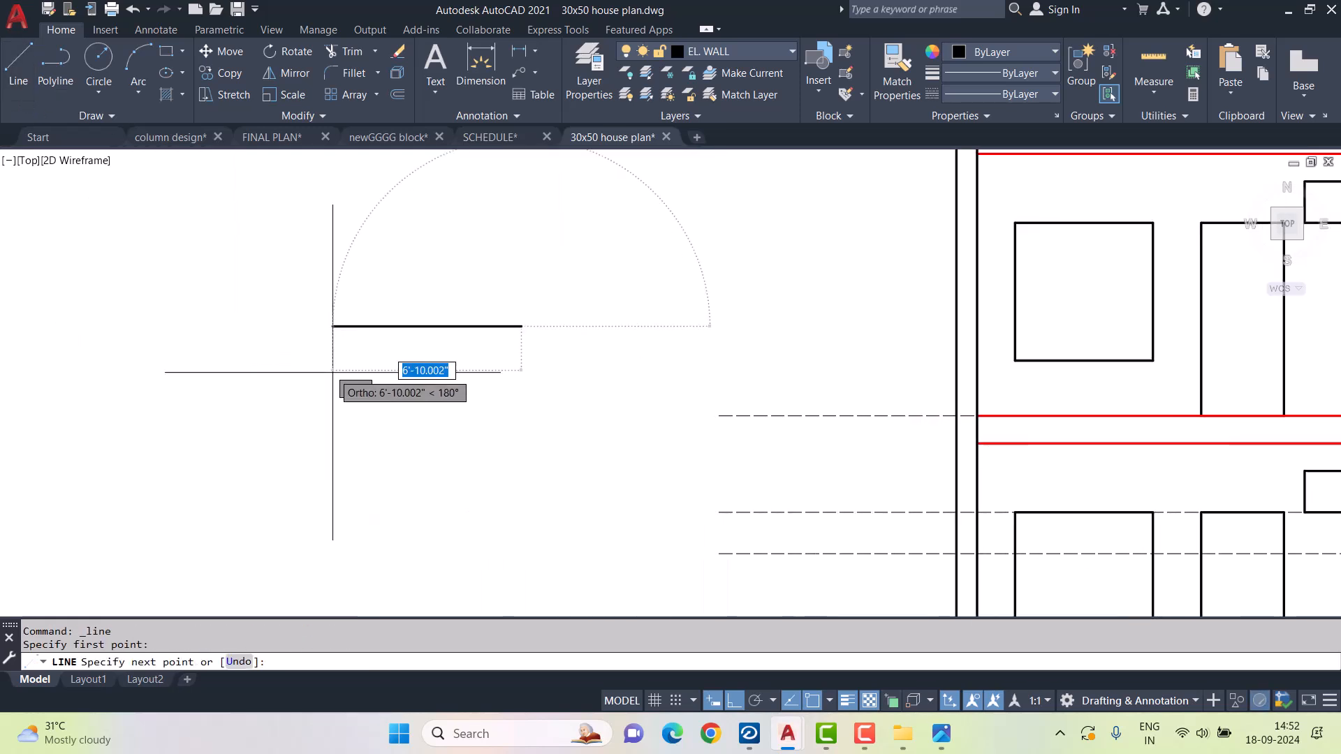
{"action": "type", "text": "18'"}
{"action": "key", "text": "Return"}
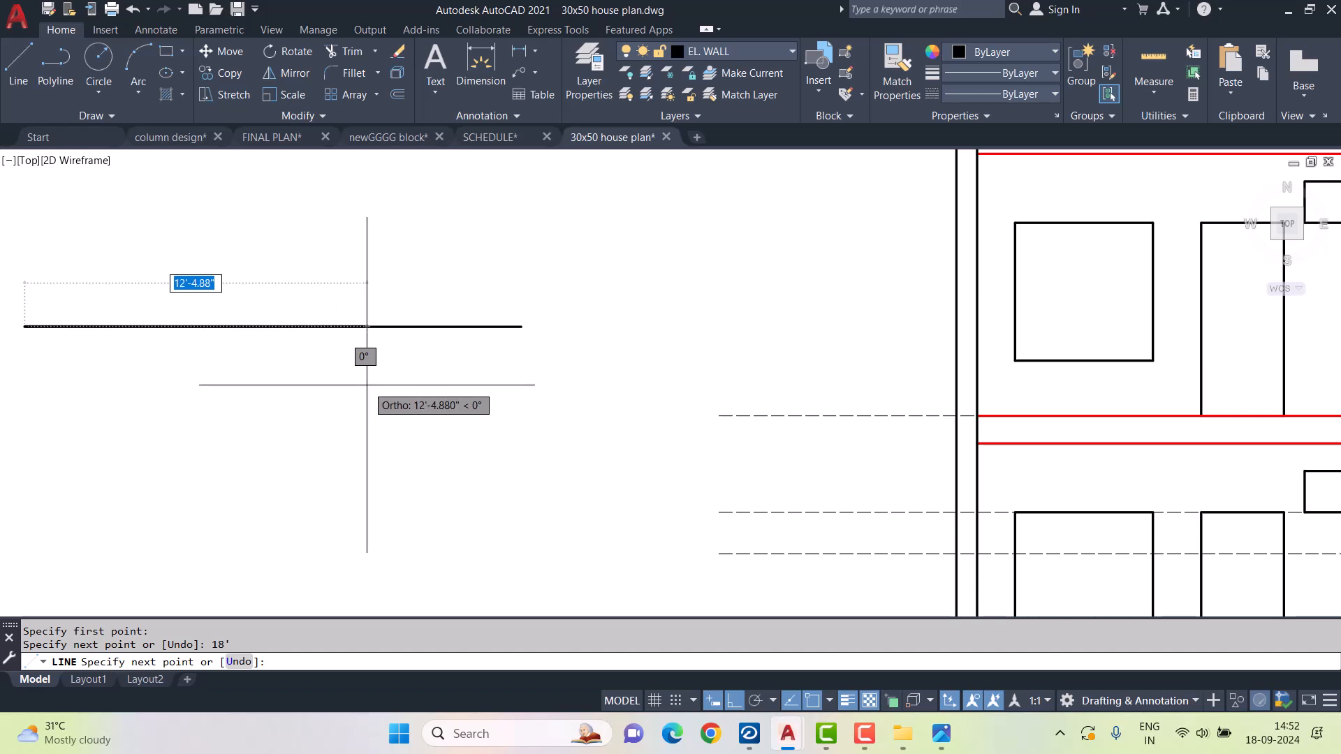
{"action": "key", "text": "Escape"}
{"action": "key", "text": "Escape"}
{"action": "middle_click_drag", "start_coordinate": [290, 368], "coordinate": [497, 427]}
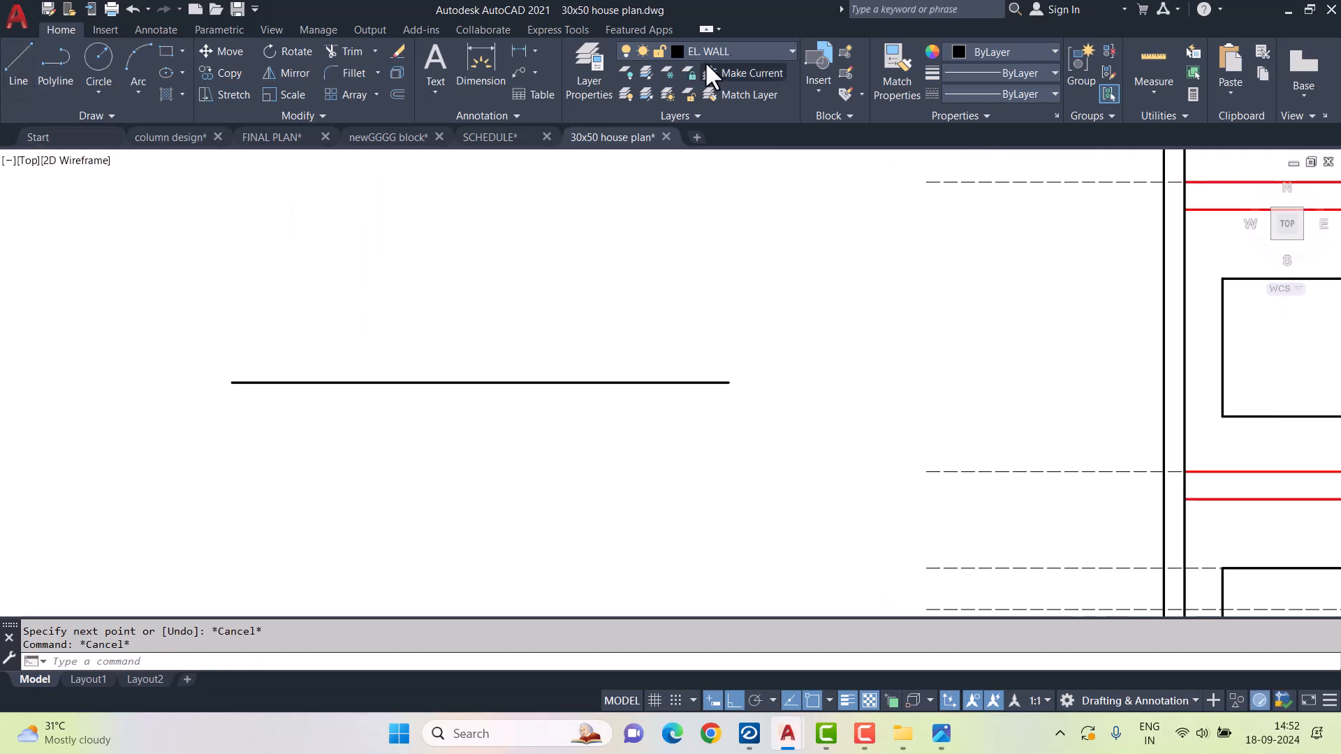
- Create a new layer named RAILING and make it the current layer
{"action": "left_click", "coordinate": [606, 63]}
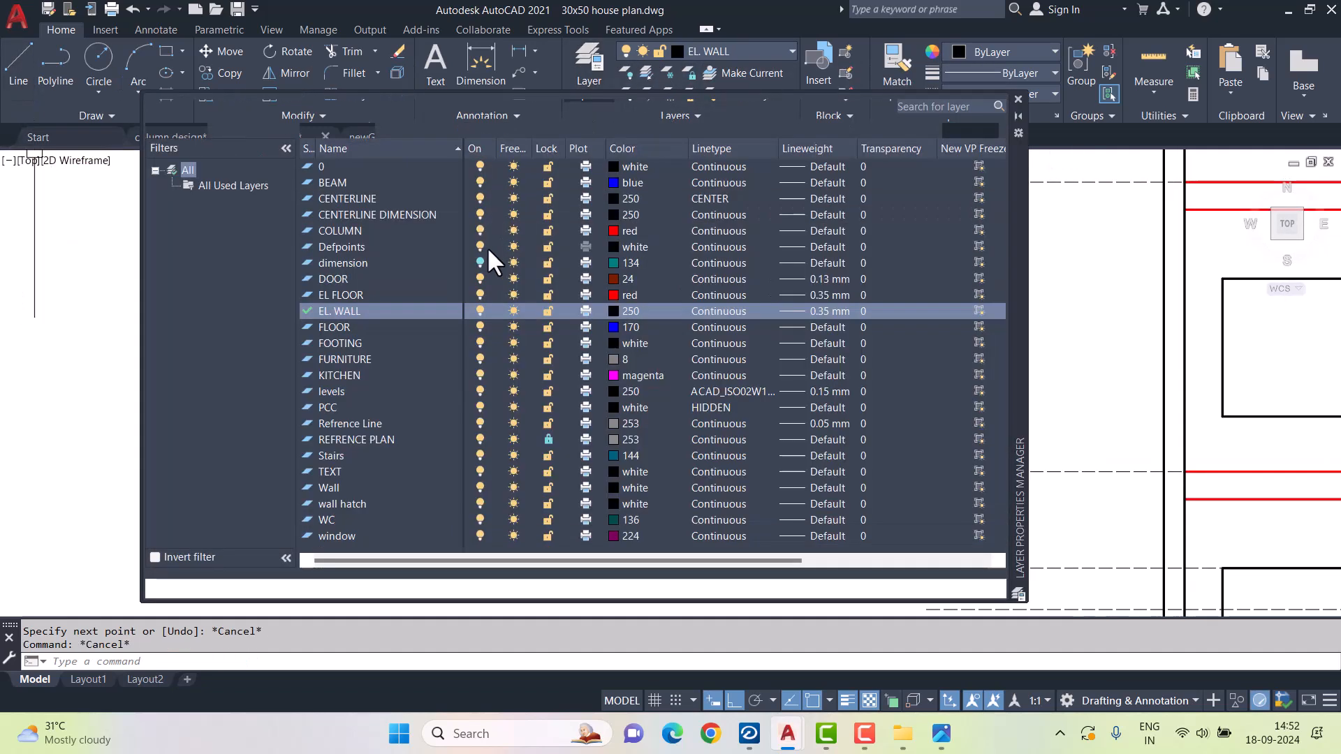
{"action": "left_click", "coordinate": [313, 127]}
{"action": "type", "text": "RAILING"}
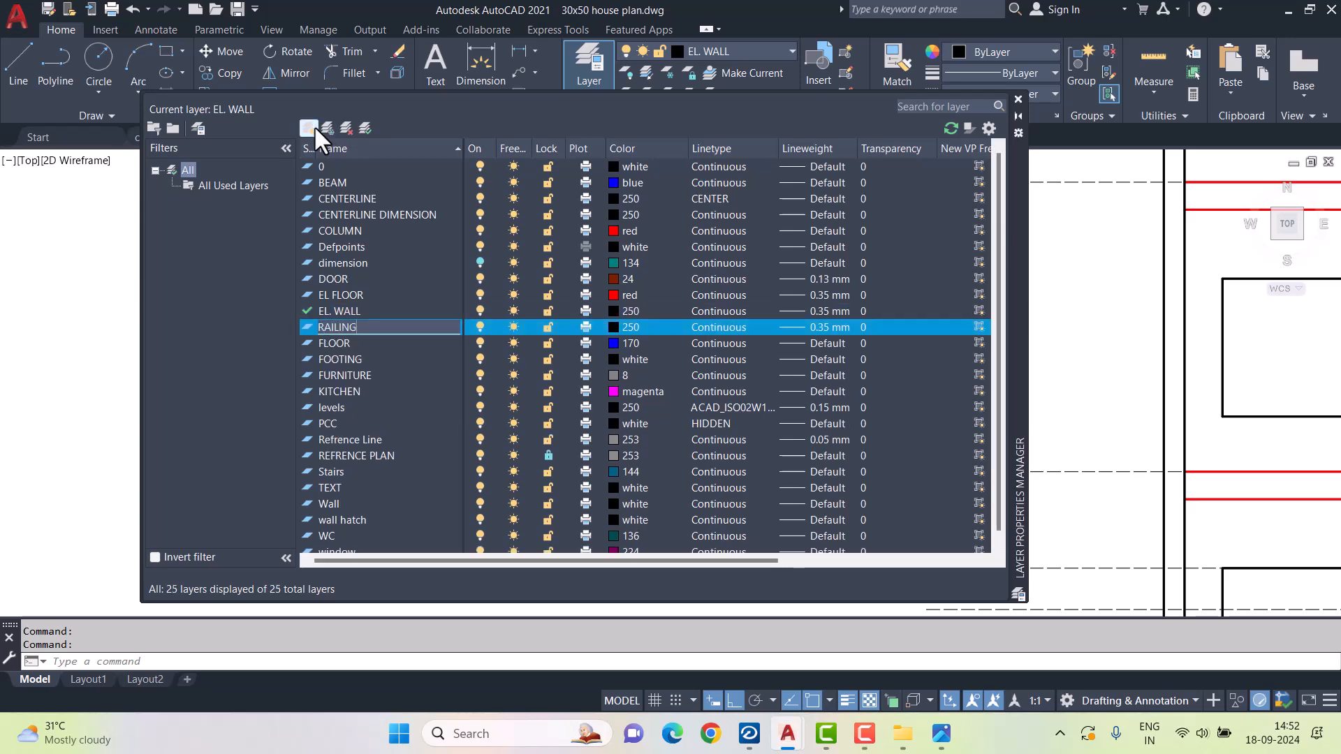
{"action": "left_click", "coordinate": [1017, 98]}
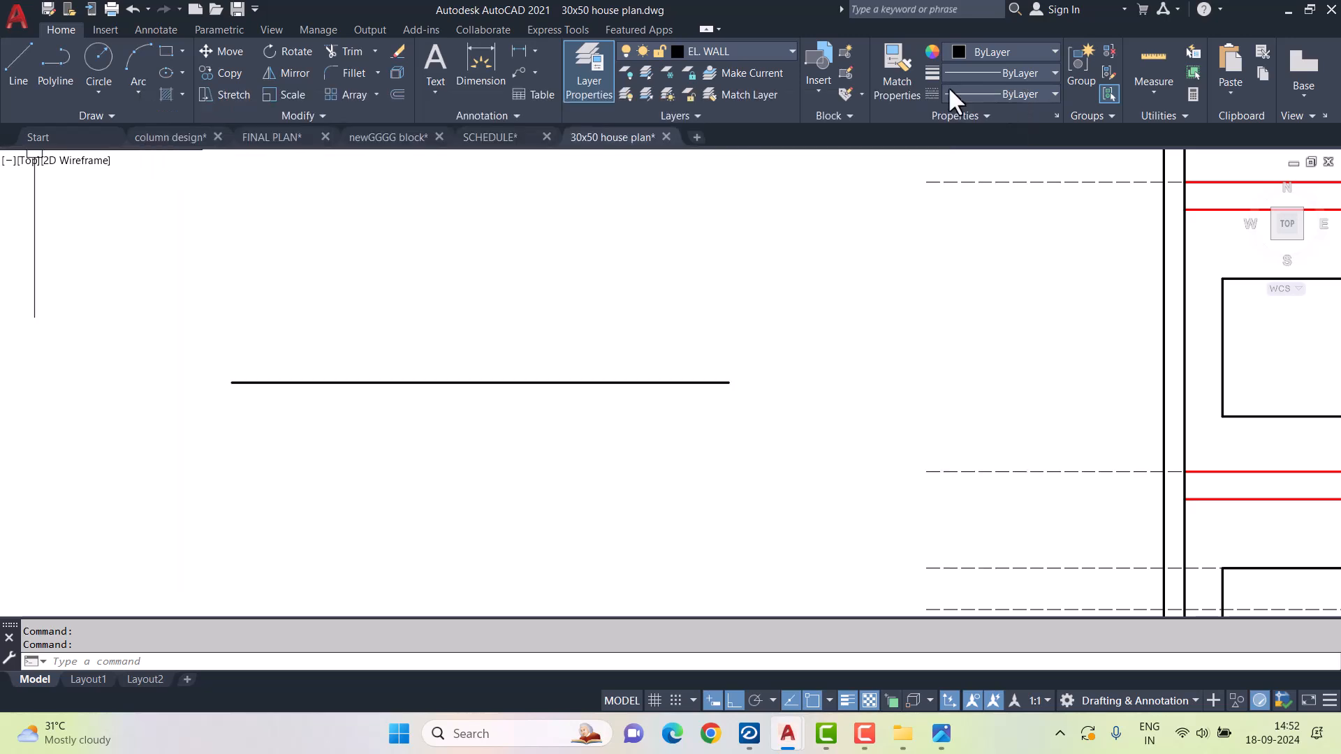
{"action": "left_click", "coordinate": [783, 61]}
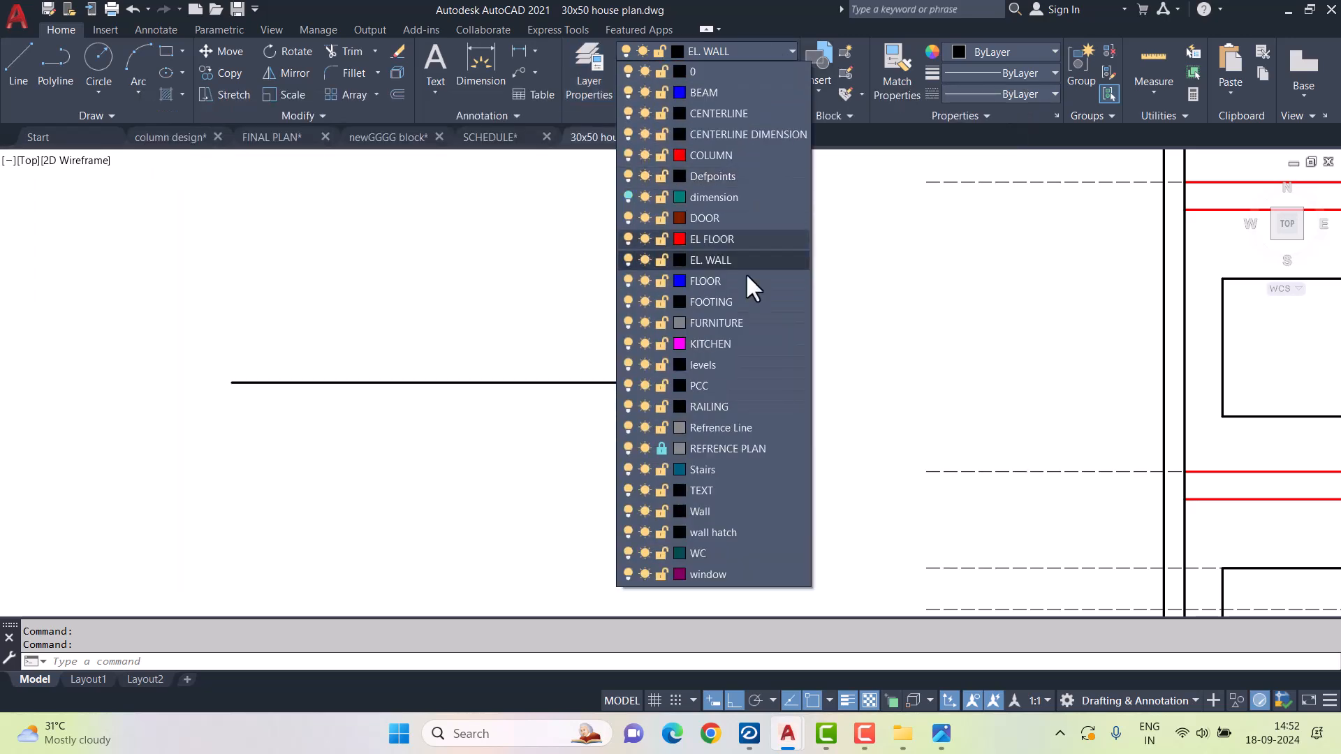
{"action": "left_click", "coordinate": [722, 405]}
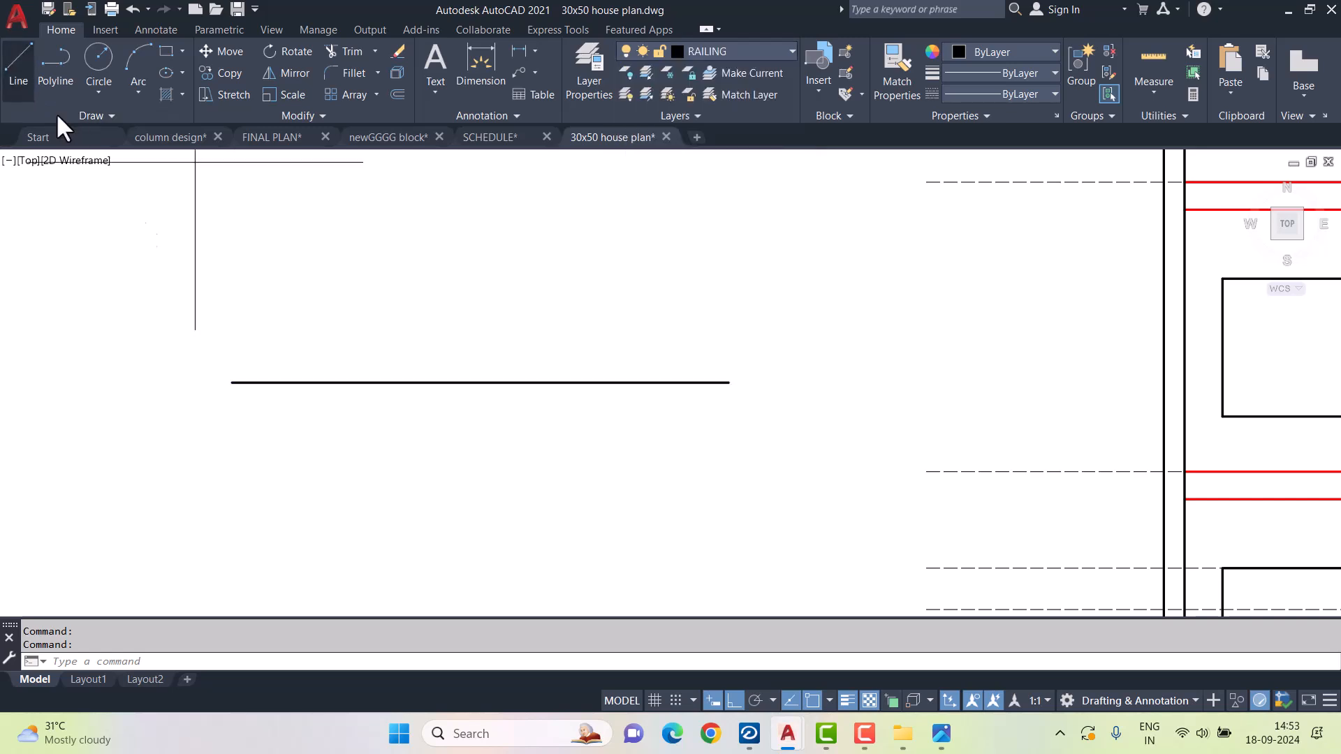
- Draw the left railing post, 3' high and 2" wide, standing on the left end of the 18' line
{"action": "left_click", "coordinate": [15, 61]}
{"action": "left_click", "coordinate": [233, 382]}
{"action": "type", "text": "3'"}
{"action": "key", "text": "Return"}
{"action": "type", "text": "2\""}
{"action": "key", "text": "Return"}
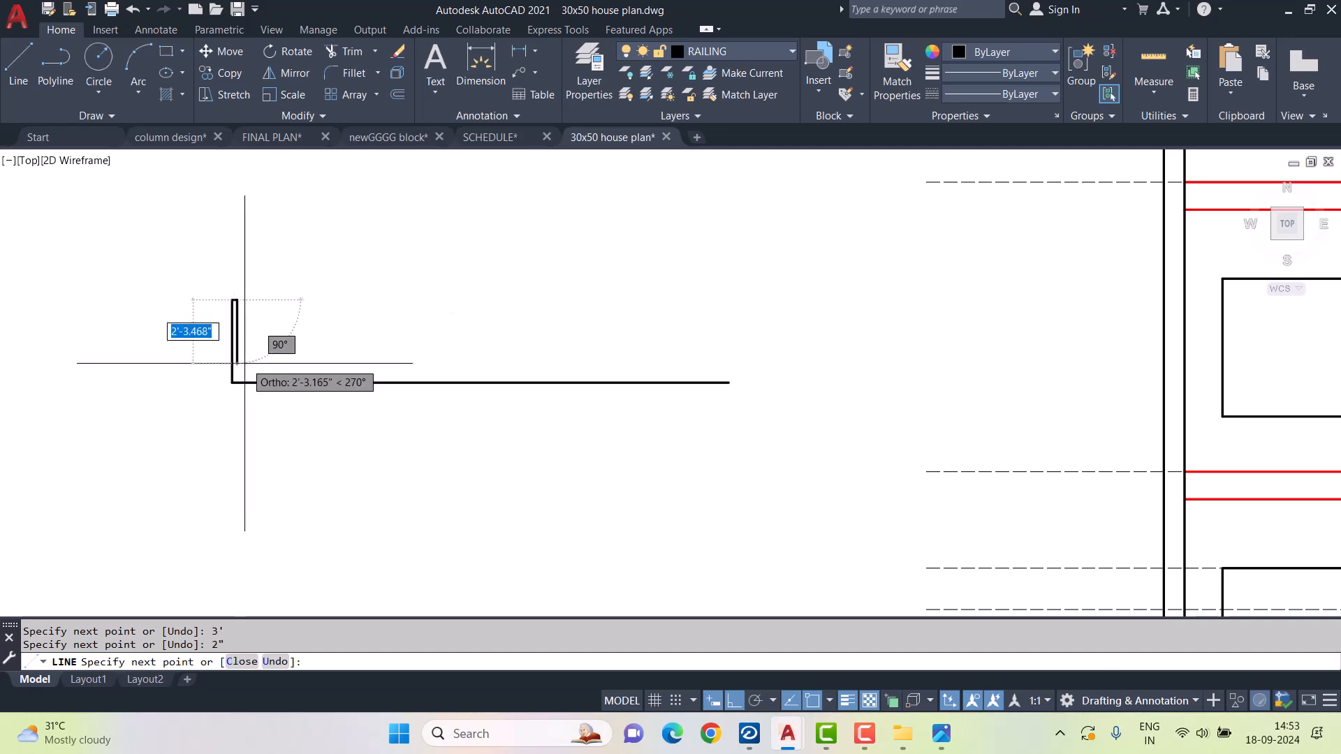
{"action": "left_click", "coordinate": [237, 382]}
{"action": "key", "text": "Escape"}
{"action": "key", "text": "Escape"}
- Copy the left railing post to the right end of the baseline, using its lower-right corner as base point
{"action": "scroll", "coordinate": [202, 281], "scroll_direction": "up", "scroll_amount": 1}
{"action": "left_click", "coordinate": [203, 271]}
{"action": "left_click", "coordinate": [285, 444]}
{"action": "type", "text": "co"}
{"action": "key", "text": "Return"}
{"action": "left_click", "coordinate": [258, 443]}
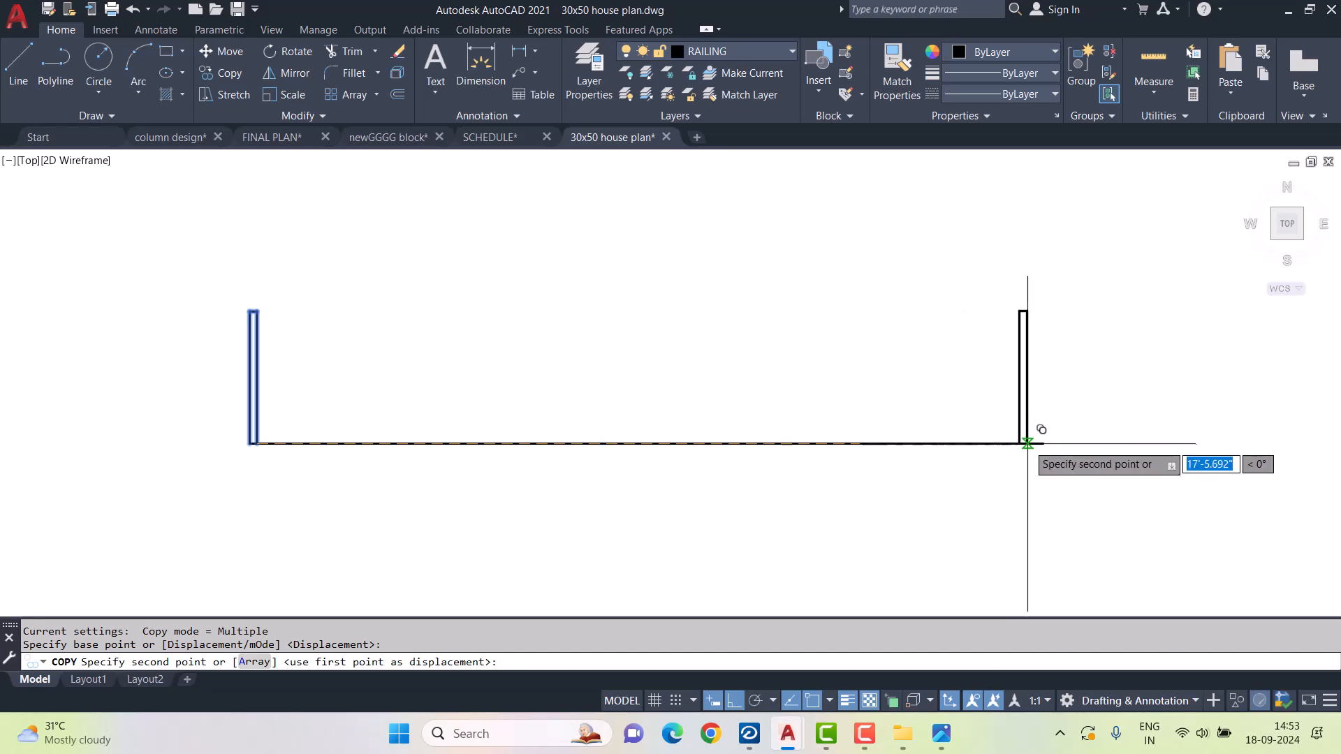
{"action": "left_click", "coordinate": [1038, 434]}
{"action": "key", "text": "Escape"}
- Draw the top rail line connecting the upper ends of the two railing posts
{"action": "scroll", "coordinate": [987, 426], "scroll_direction": "up", "scroll_amount": 1}
{"action": "type", "text": "l"}
{"action": "key", "text": "Return"}
{"action": "scroll", "coordinate": [838, 320], "scroll_direction": "down", "scroll_amount": 2}
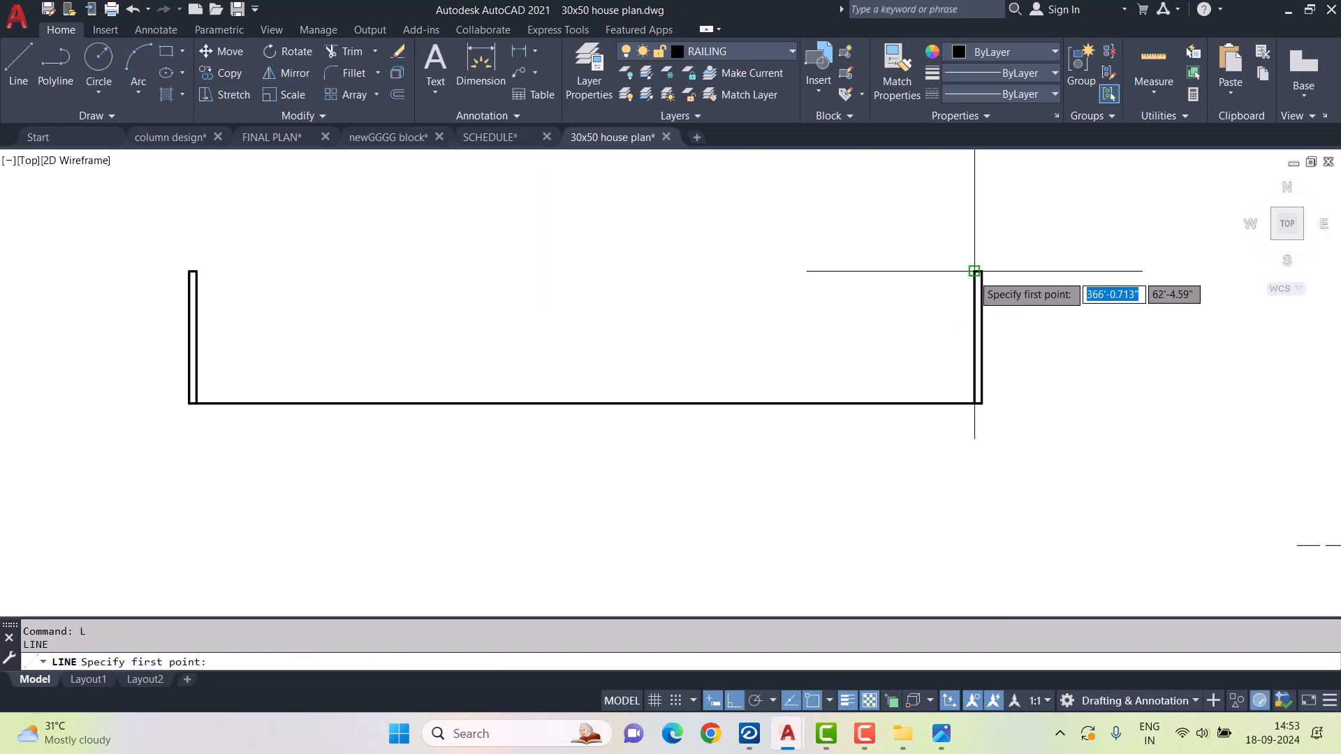
{"action": "left_click", "coordinate": [976, 271]}
{"action": "key", "text": "Escape"}
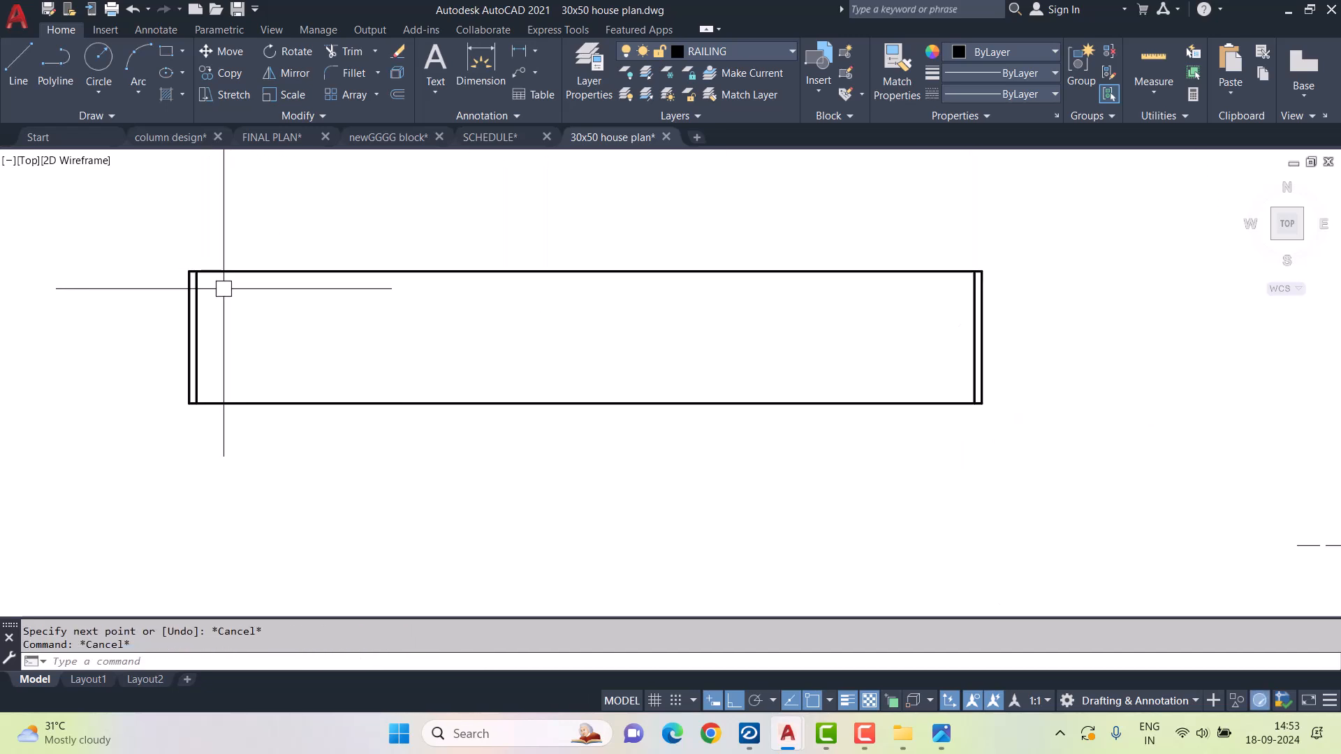
- Offset the top rail line downward between the posts to give the handrail its thickness
{"action": "type", "text": "o"}
{"action": "key", "text": "Return"}
{"action": "key", "text": "Return"}
{"action": "left_click", "coordinate": [242, 272]}
{"action": "left_click", "coordinate": [219, 277]}
{"action": "key", "text": "Escape"}
{"action": "key", "text": "Escape"}
{"action": "key", "text": "Escape"}
- Hatch the railing's inner panel with the GOST_GLASS pattern
{"action": "type", "text": "h"}
{"action": "key", "text": "Return"}
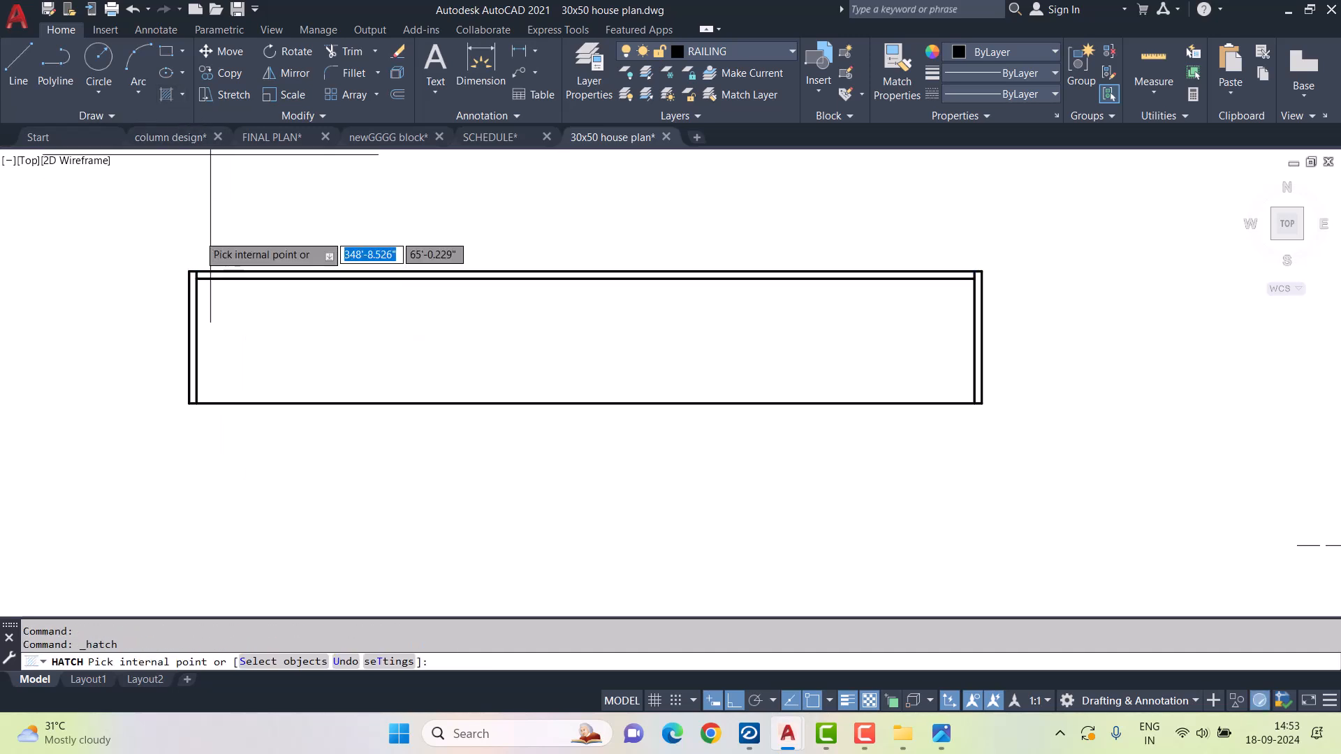
{"action": "left_click", "coordinate": [396, 98]}
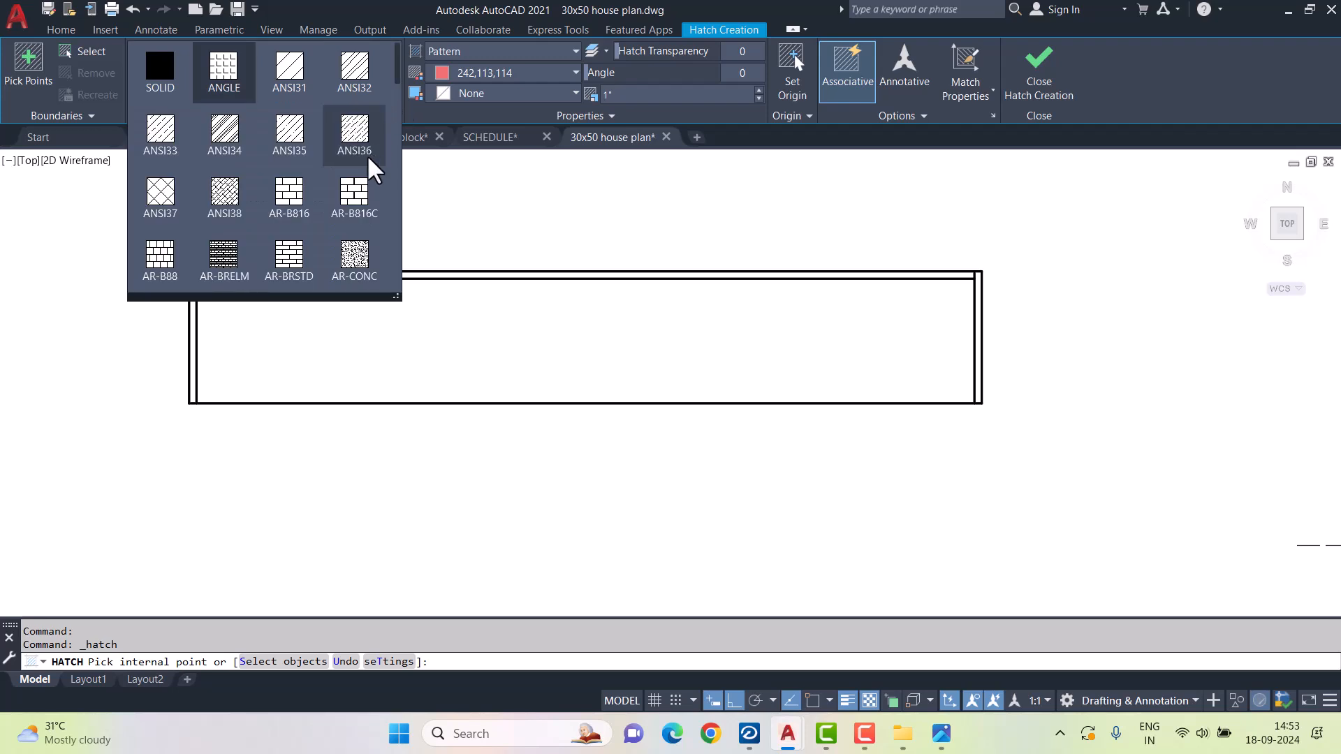
{"action": "scroll", "coordinate": [343, 216], "scroll_direction": "down", "scroll_amount": 3}
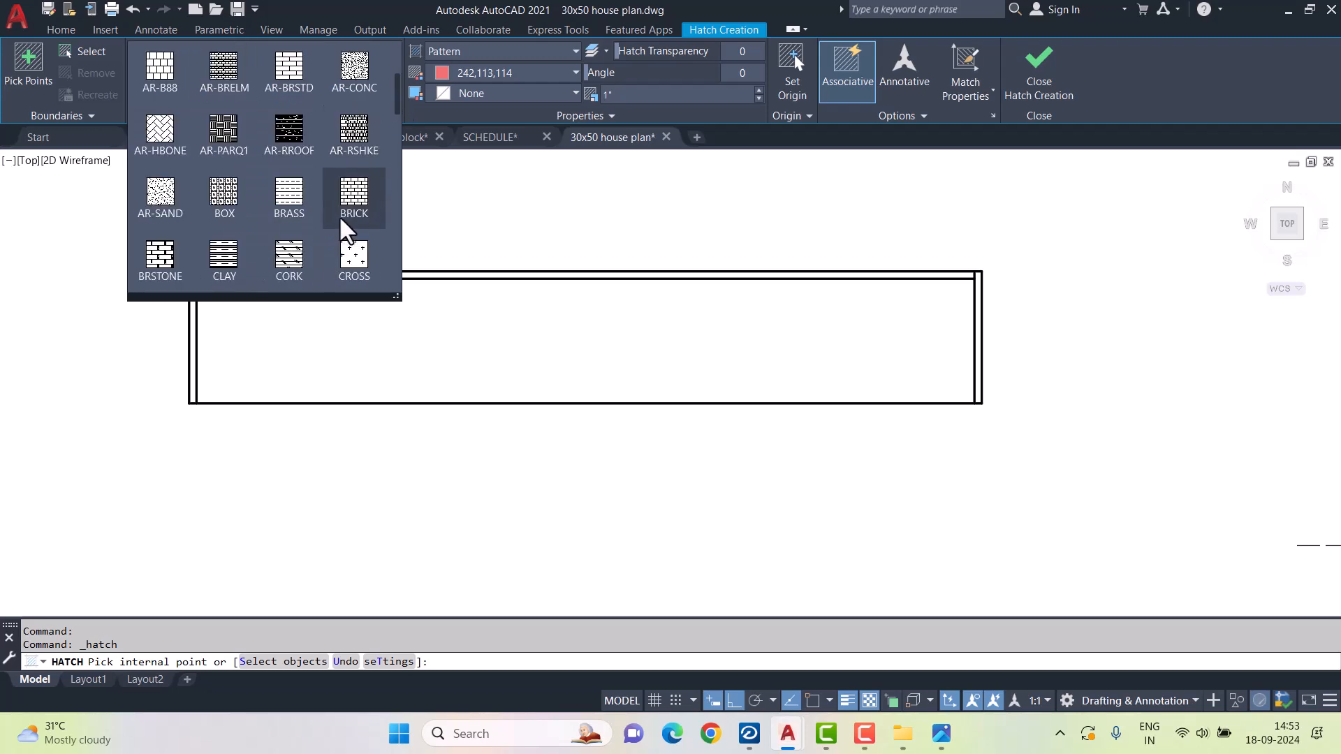
{"action": "scroll", "coordinate": [346, 231], "scroll_direction": "down", "scroll_amount": 2}
{"action": "left_click", "coordinate": [290, 260]}
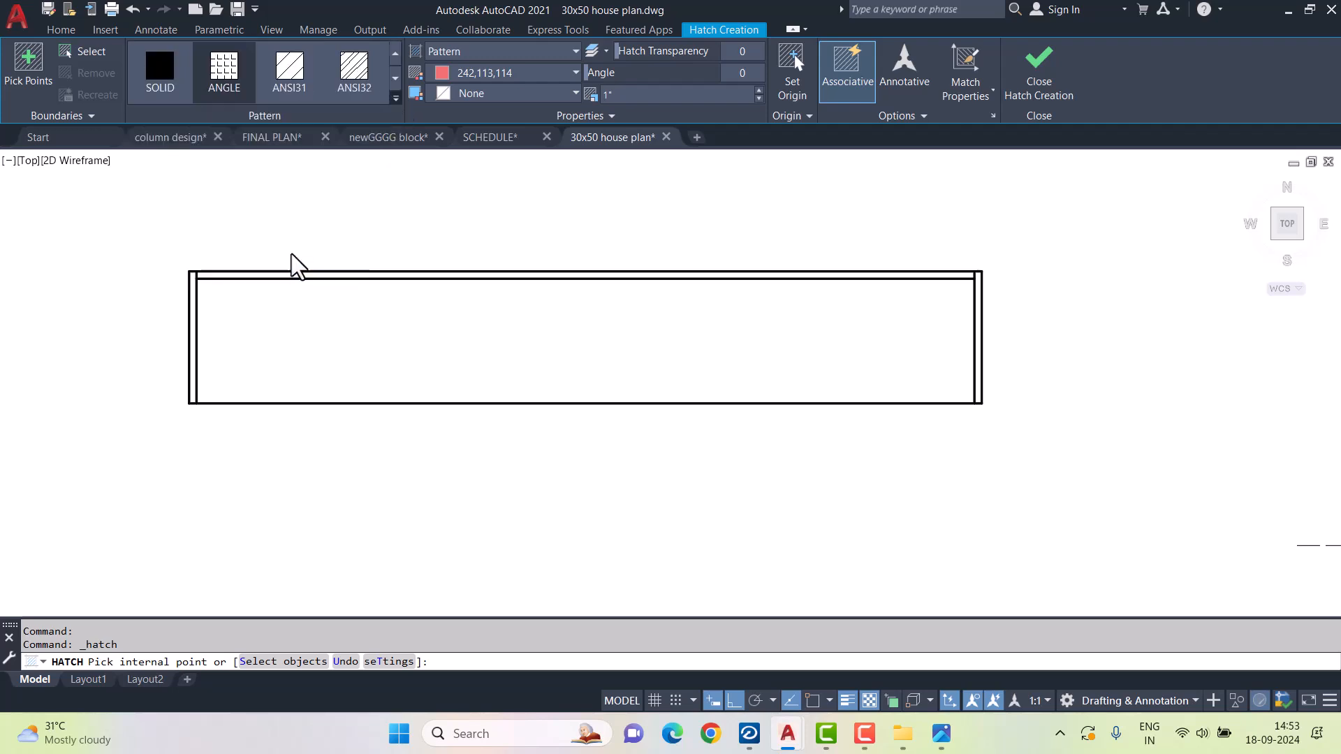
{"action": "left_click", "coordinate": [379, 339]}
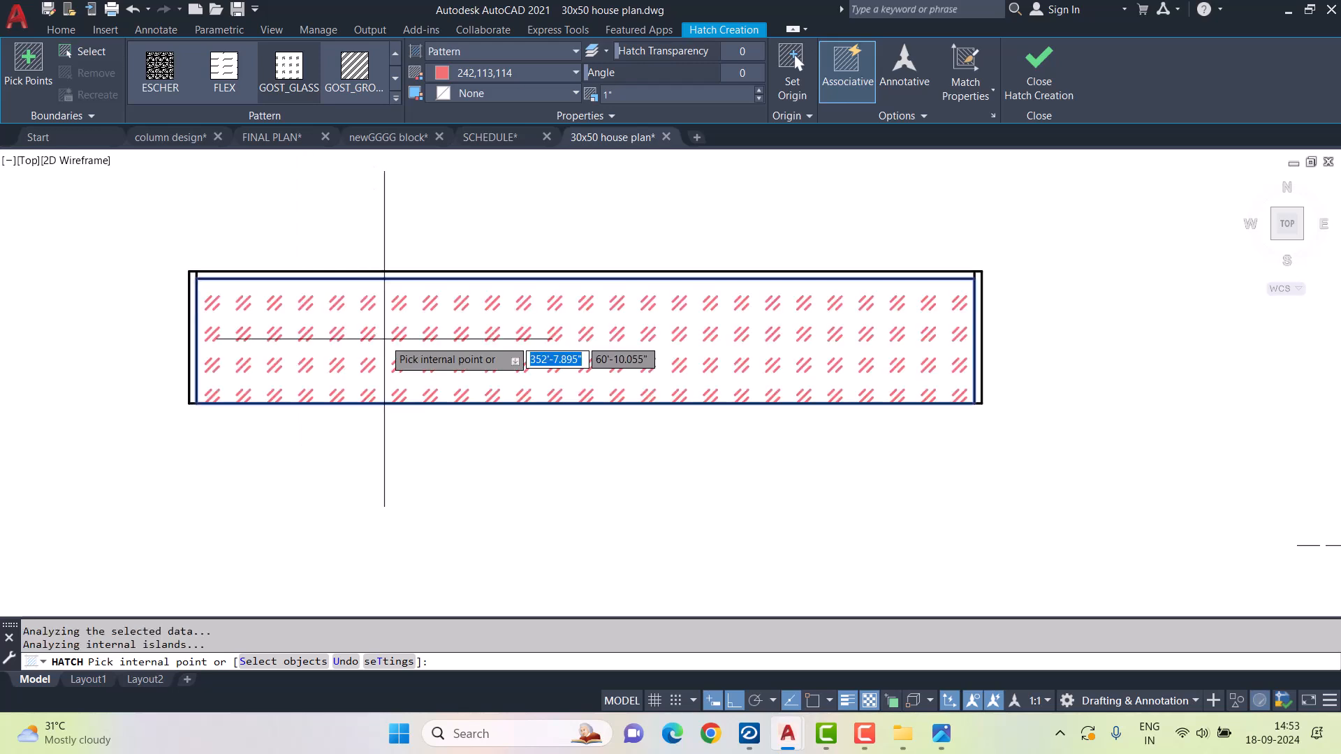
- Set the glass hatch colour to ByLayer and its background to light blue 173,221,247, and finish the hatch
{"action": "left_click", "coordinate": [501, 74]}
{"action": "left_click", "coordinate": [485, 96]}
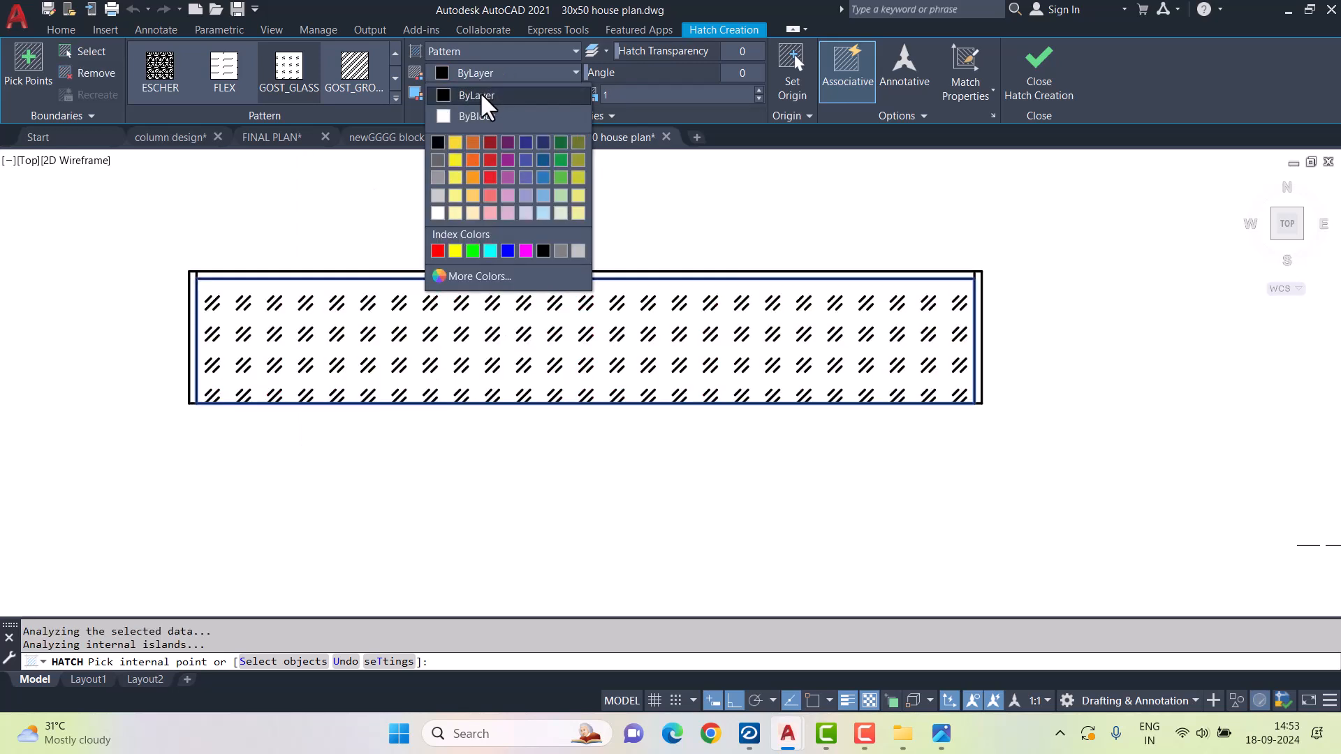
{"action": "left_click", "coordinate": [474, 95]}
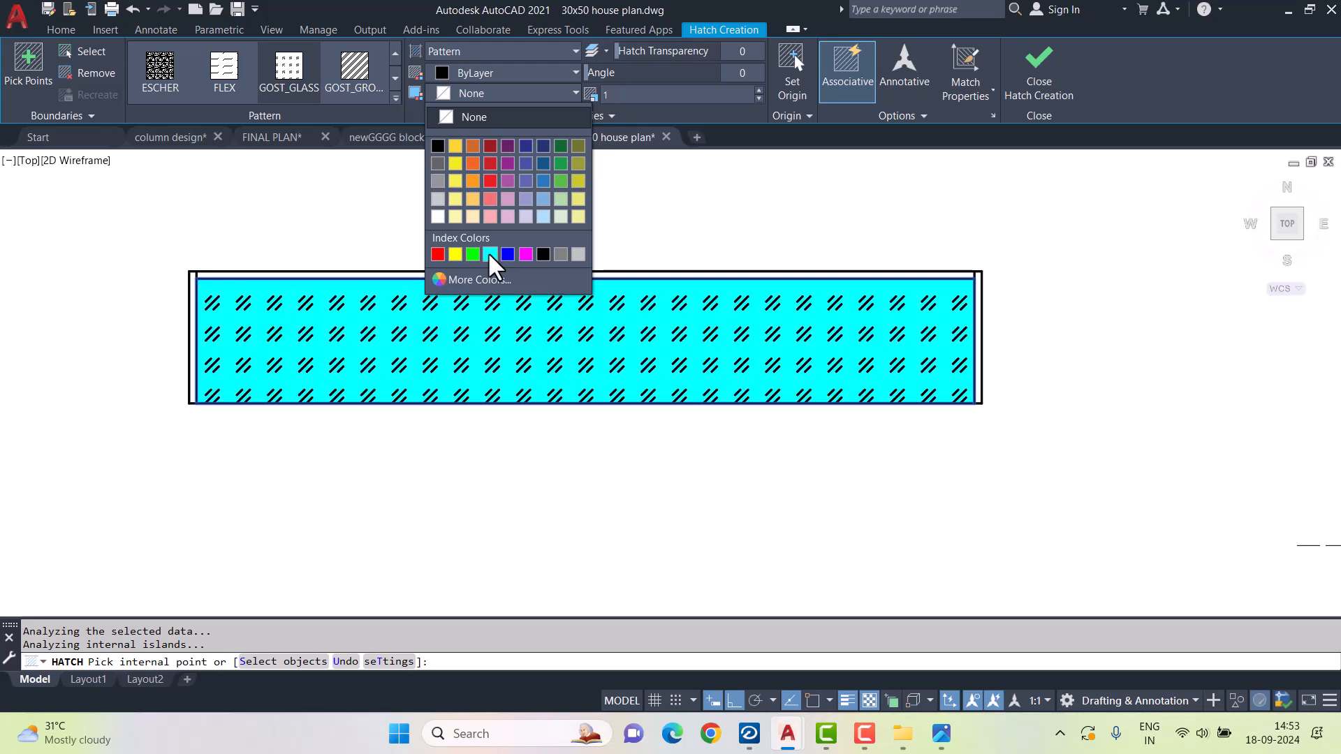
{"action": "left_click", "coordinate": [489, 254]}
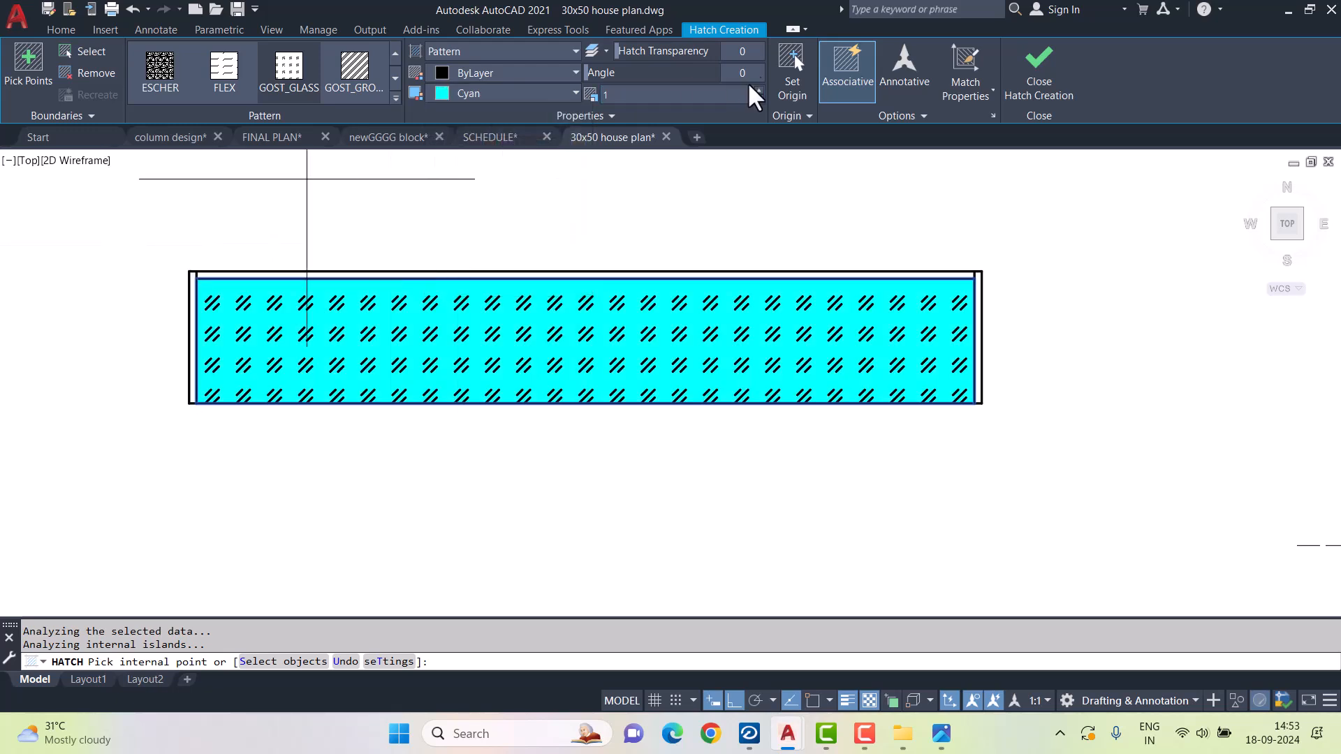
{"action": "left_click", "coordinate": [493, 95]}
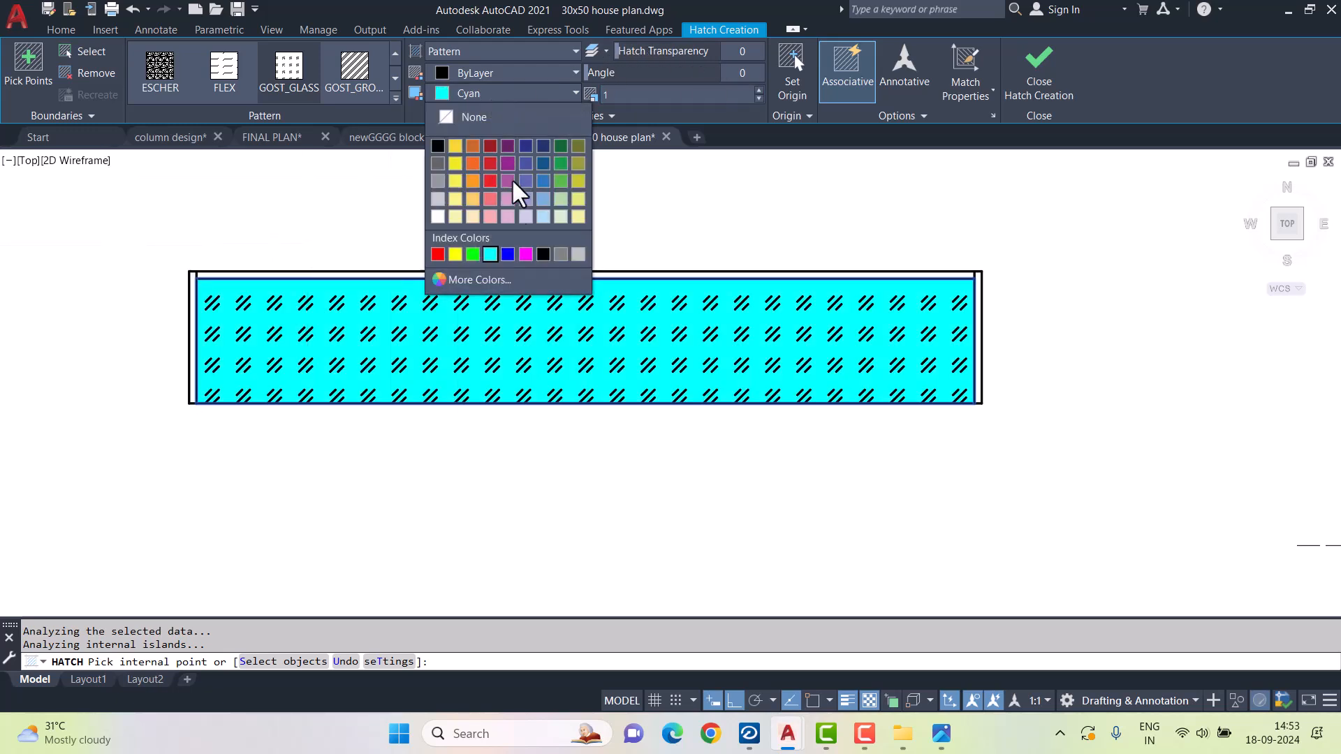
{"action": "left_click", "coordinate": [545, 217]}
{"action": "left_click", "coordinate": [1054, 78]}
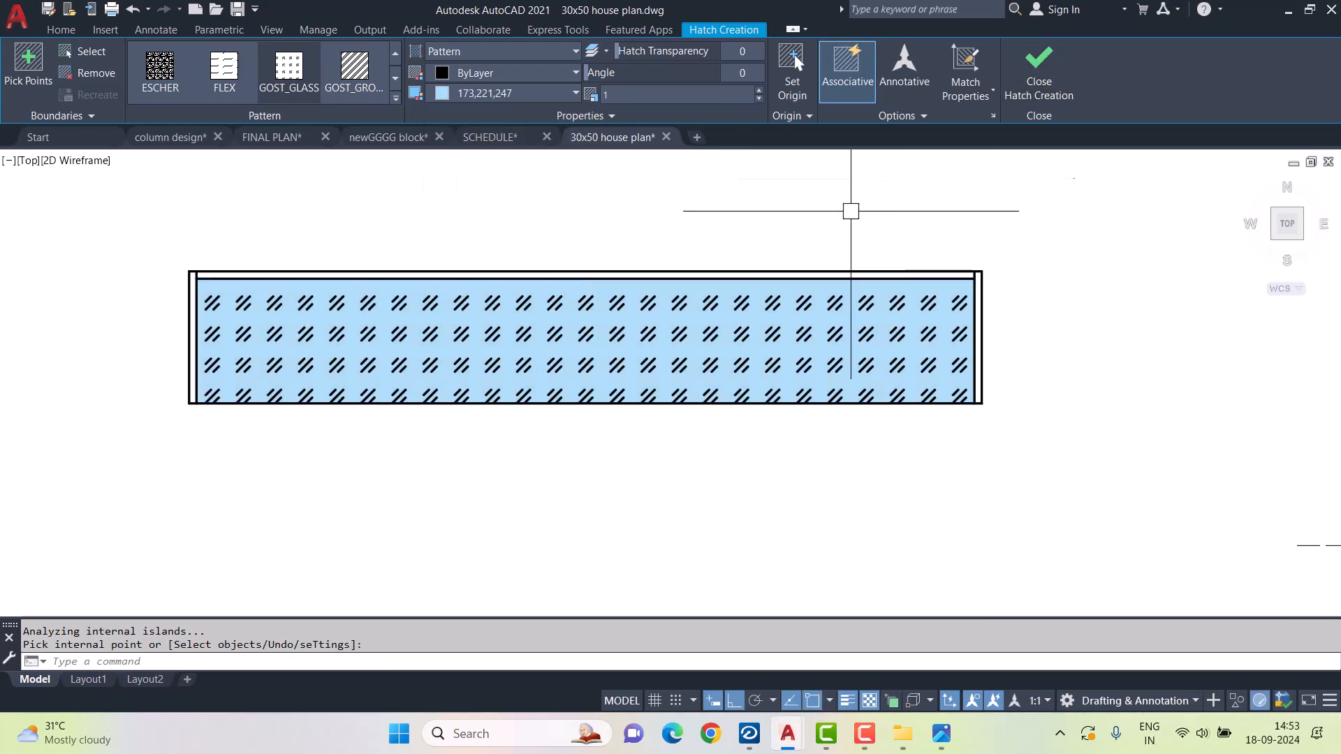
- Fill both railing posts and the top handrail strip with a solid hatch in the ByLayer colour
{"action": "left_click", "coordinate": [167, 91]}
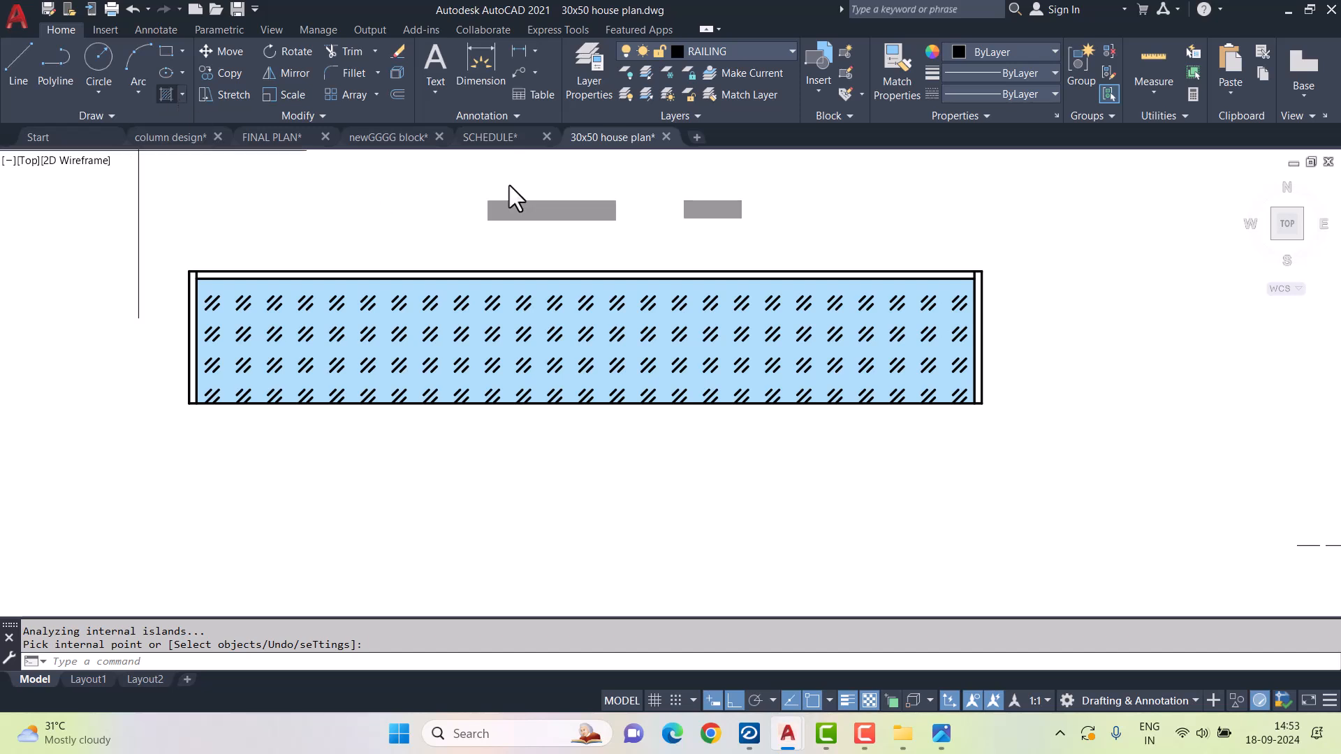
{"action": "left_click", "coordinate": [461, 51]}
{"action": "left_click", "coordinate": [457, 72]}
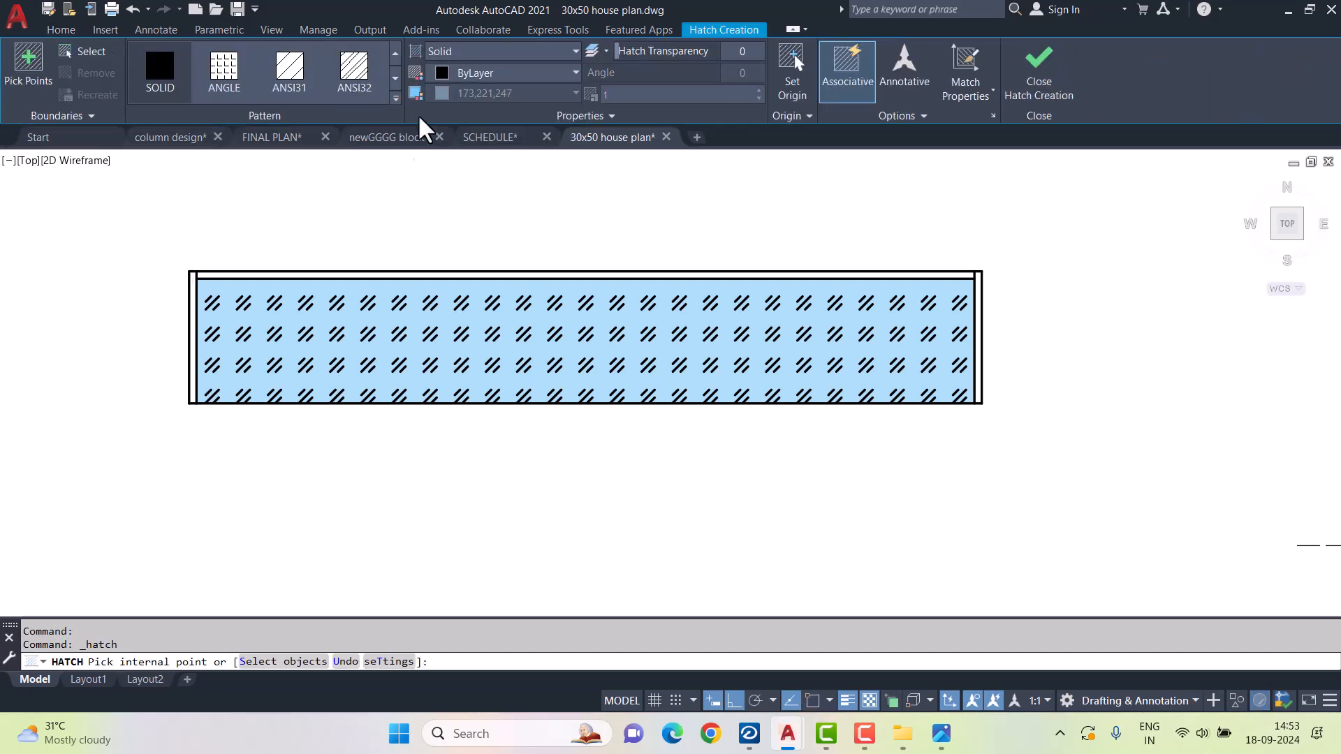
{"action": "left_click", "coordinate": [194, 279]}
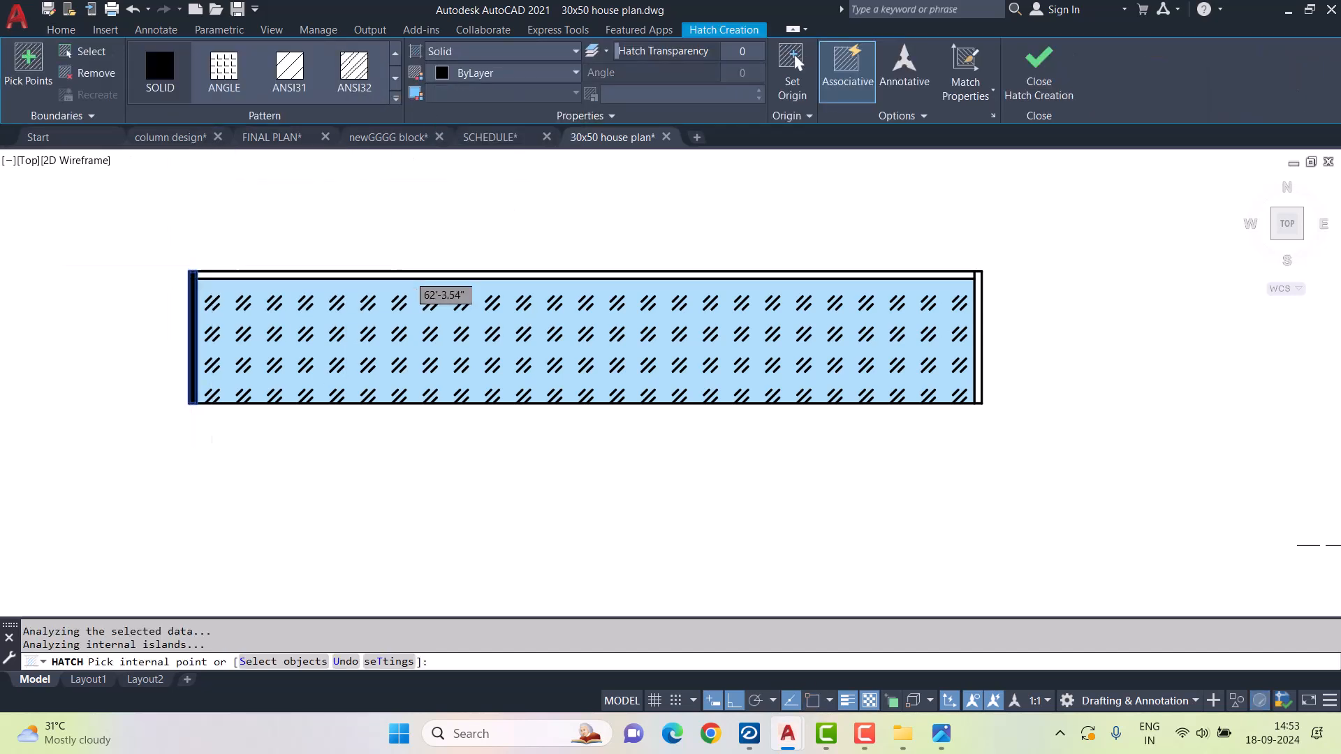
{"action": "left_click", "coordinate": [979, 279]}
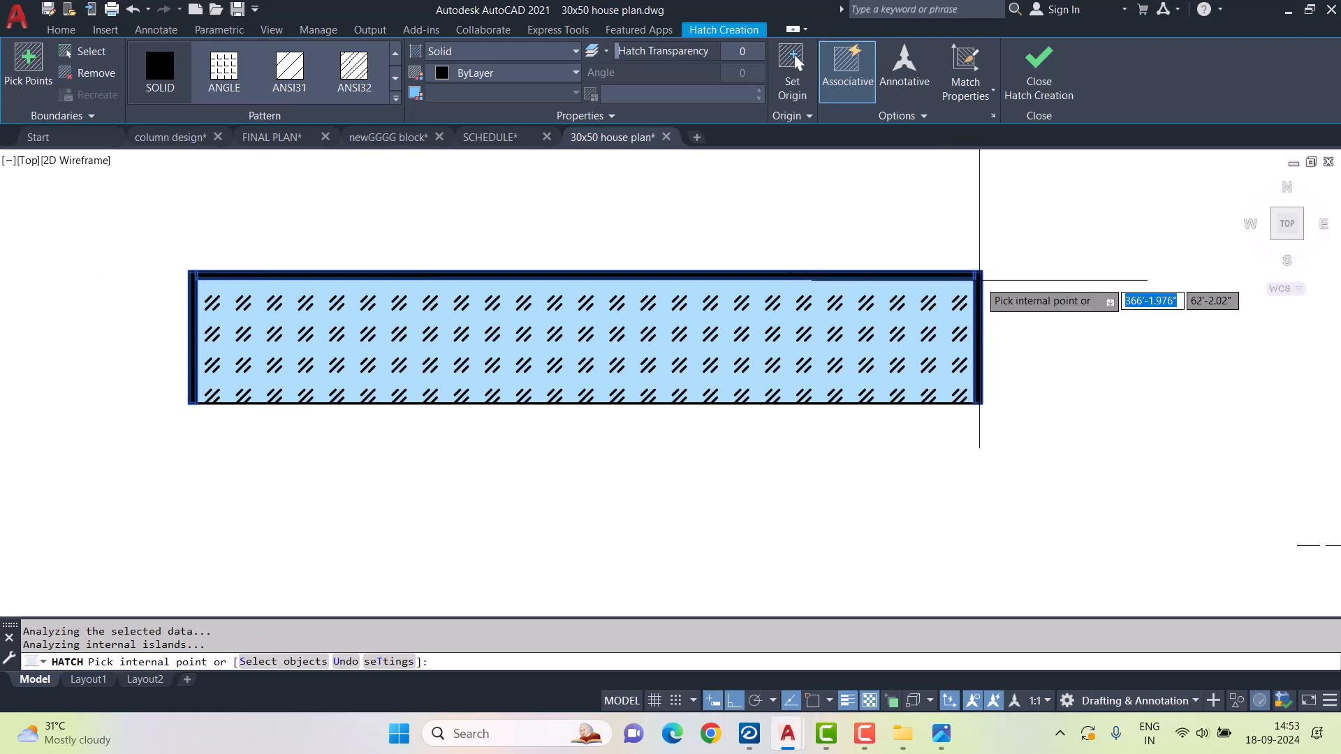
{"action": "left_click", "coordinate": [1041, 77]}
{"action": "key", "text": "Escape"}
{"action": "key", "text": "Escape"}
- Group all lines and hatches of the finished railing into one object
{"action": "left_click", "coordinate": [143, 212]}
{"action": "left_click", "coordinate": [1075, 489]}
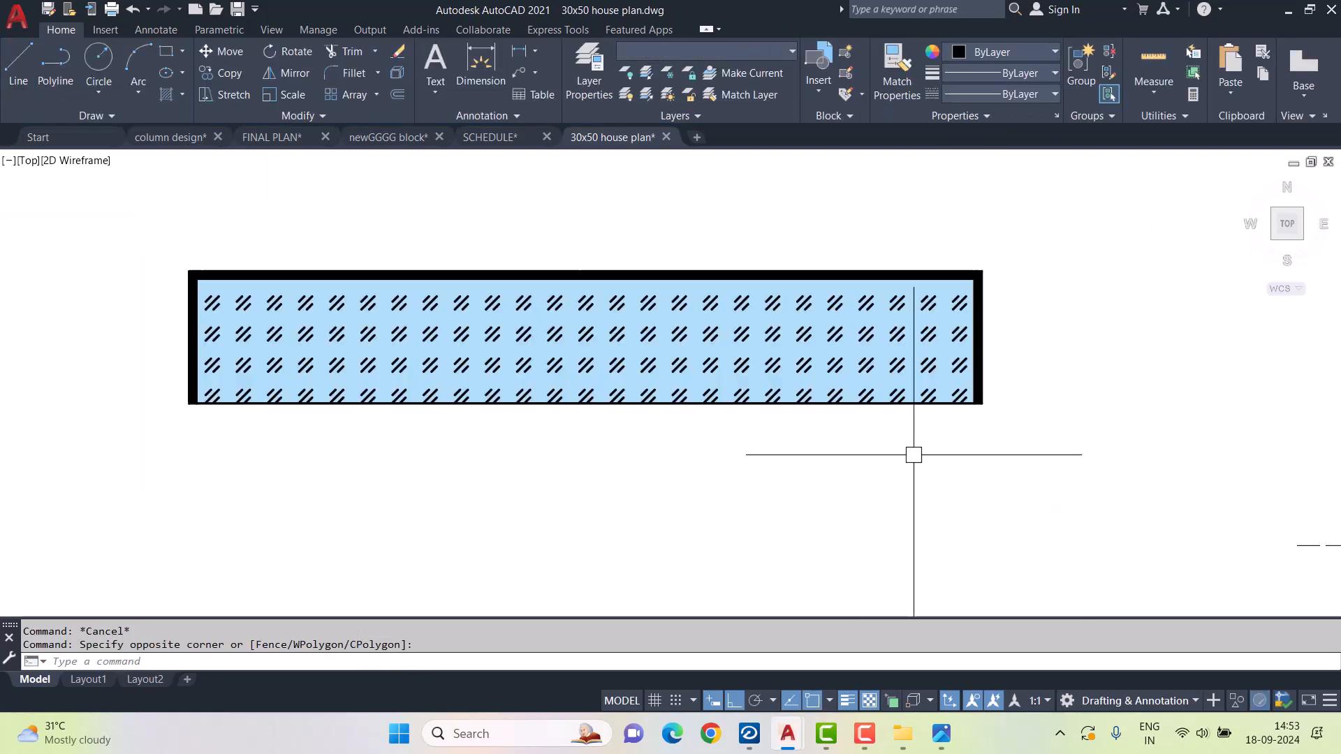
{"action": "key", "text": "Escape"}
{"action": "left_click", "coordinate": [160, 224]}
{"action": "left_click", "coordinate": [1034, 461]}
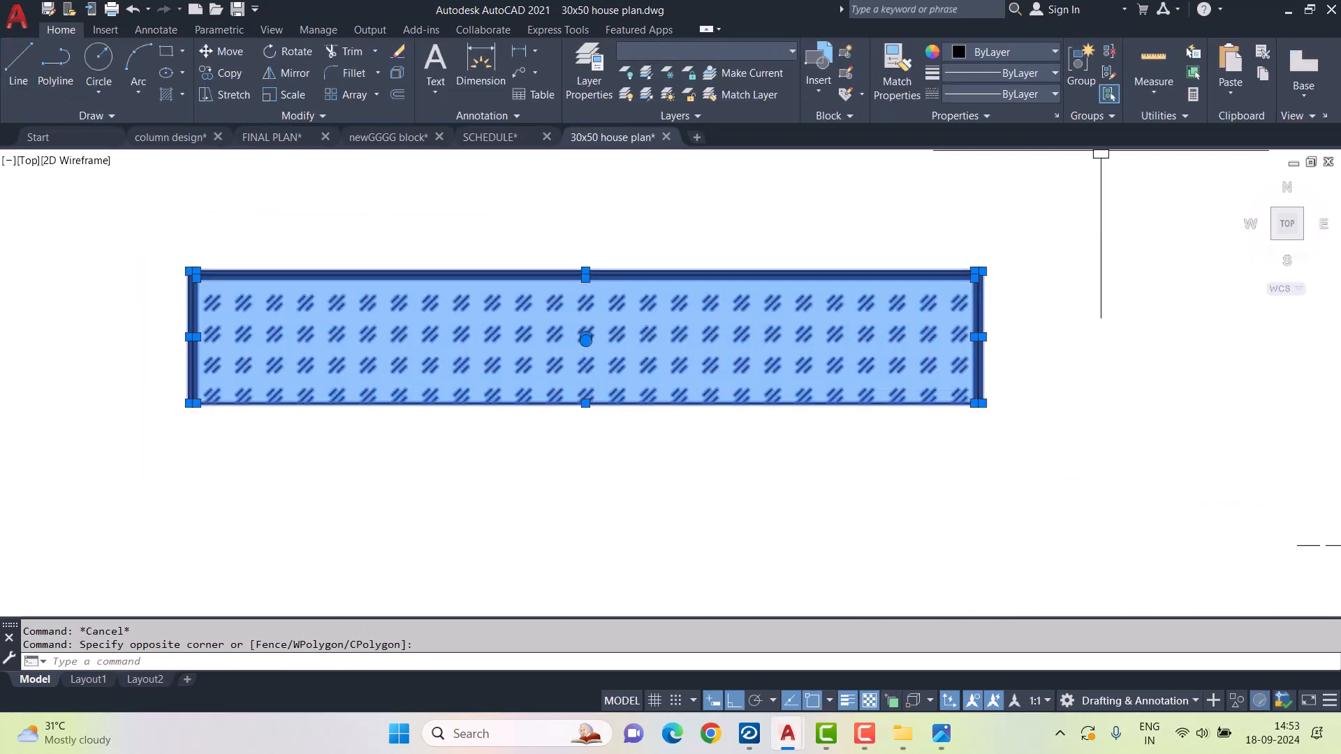
{"action": "left_click", "coordinate": [1080, 63]}
- Copy the railing group from its lower-left corner to the left end of the lowest balcony slab's top edge
{"action": "left_click", "coordinate": [277, 160]}
{"action": "left_click", "coordinate": [218, 73]}
{"action": "scroll", "coordinate": [190, 403], "scroll_direction": "up", "scroll_amount": 5}
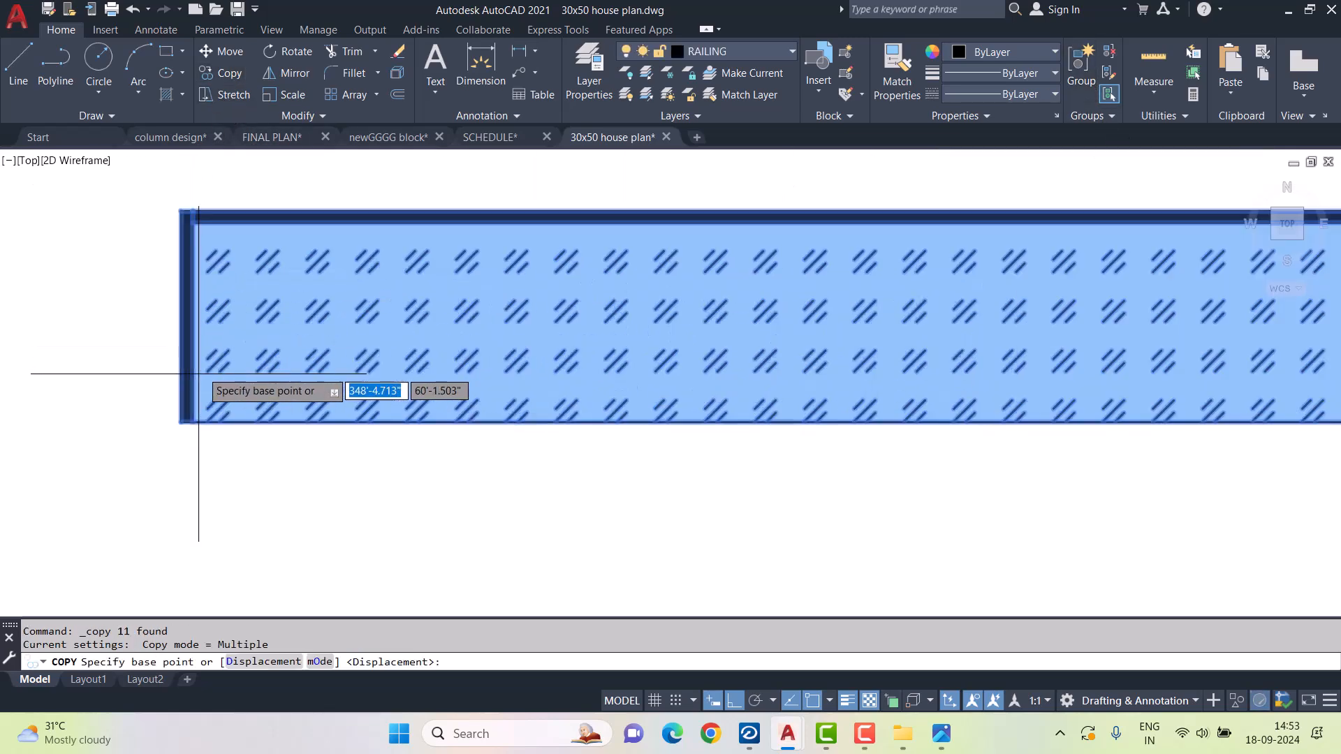
{"action": "left_click", "coordinate": [189, 403]}
{"action": "scroll", "coordinate": [170, 449], "scroll_direction": "down", "scroll_amount": 10}
{"action": "scroll", "coordinate": [682, 458], "scroll_direction": "down", "scroll_amount": 1}
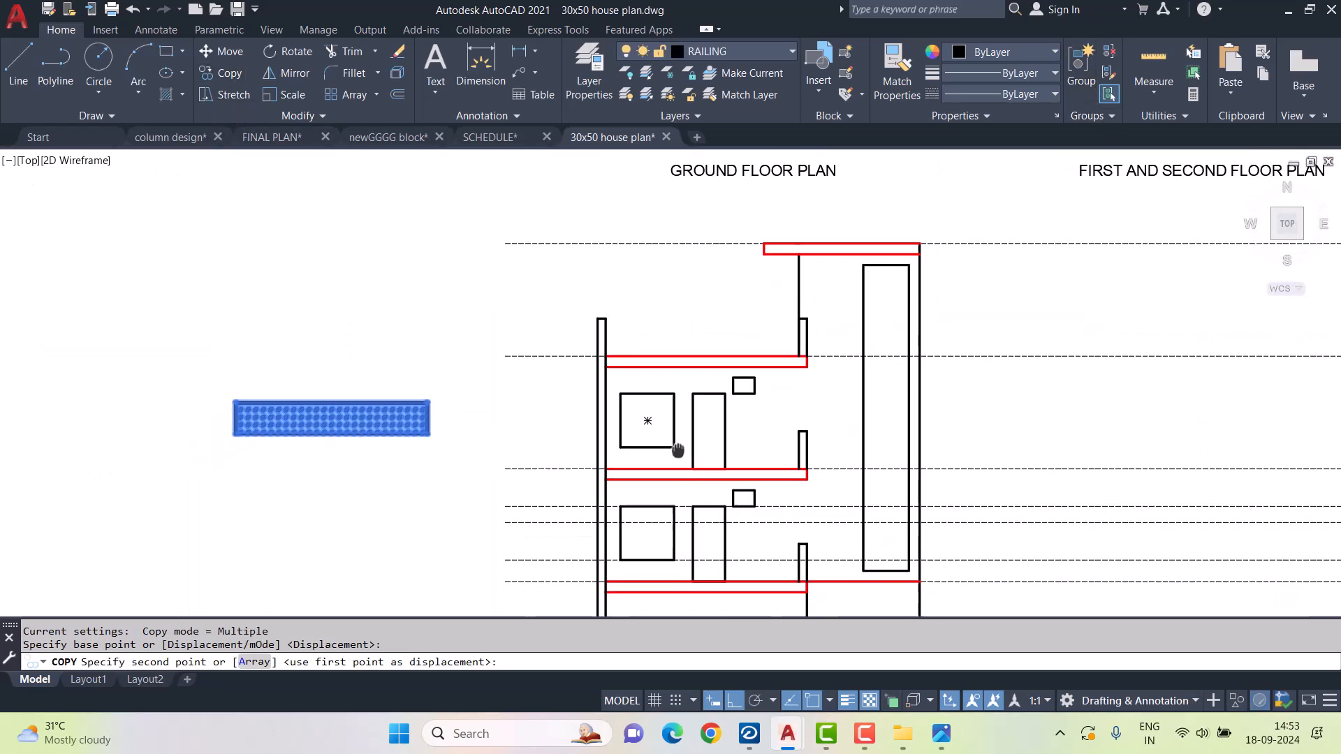
{"action": "scroll", "coordinate": [671, 538], "scroll_direction": "up", "scroll_amount": 7}
{"action": "left_click", "coordinate": [417, 570]}
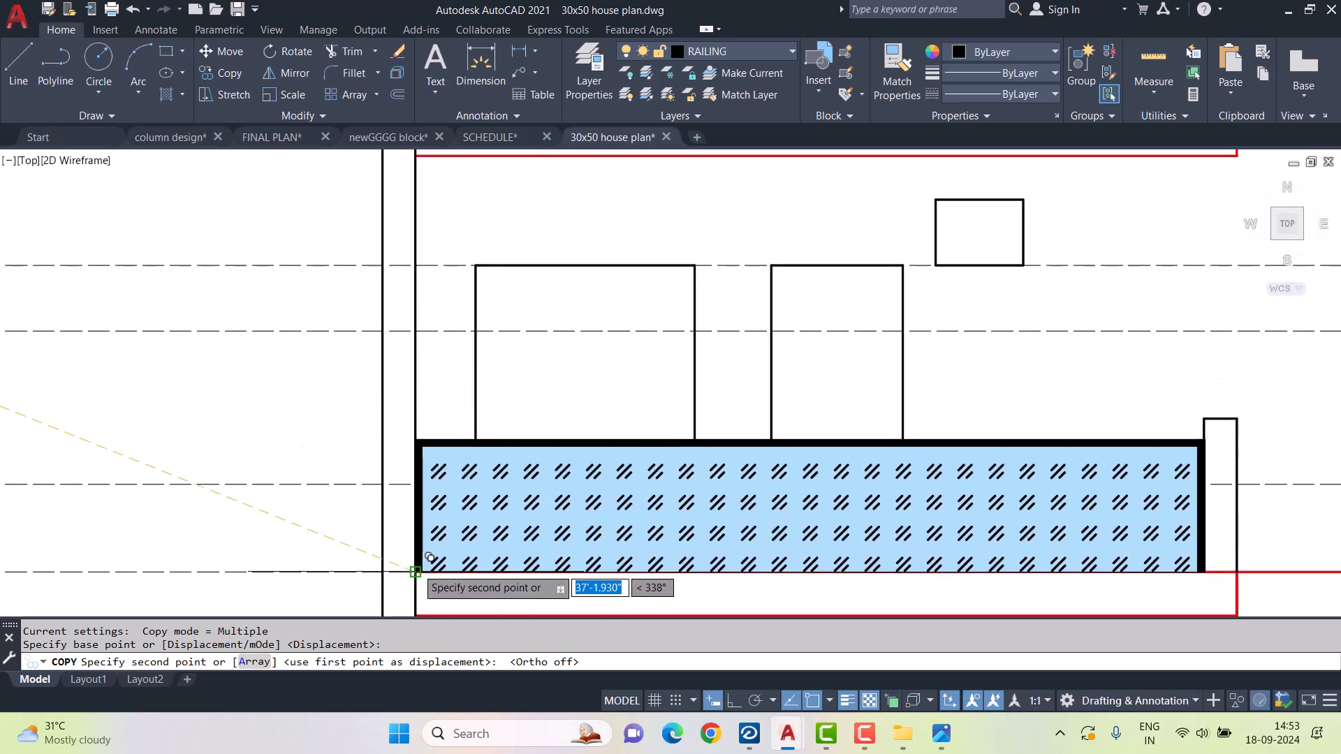
- Place further railing copies on the middle and uppermost balcony slabs, aligned with the left wall
{"action": "scroll", "coordinate": [419, 568], "scroll_direction": "down", "scroll_amount": 4}
{"action": "scroll", "coordinate": [482, 350], "scroll_direction": "up", "scroll_amount": 4}
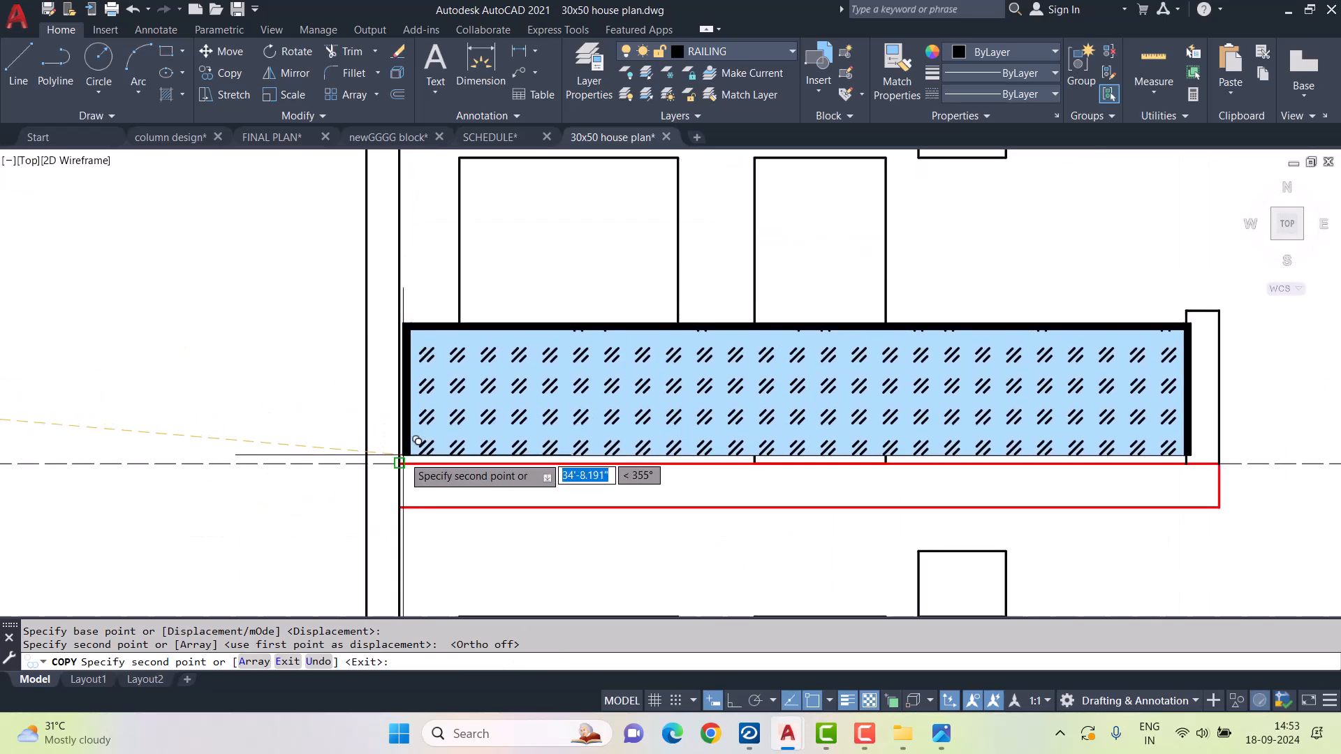
{"action": "scroll", "coordinate": [402, 454], "scroll_direction": "down", "scroll_amount": 4}
{"action": "scroll", "coordinate": [420, 329], "scroll_direction": "up", "scroll_amount": 4}
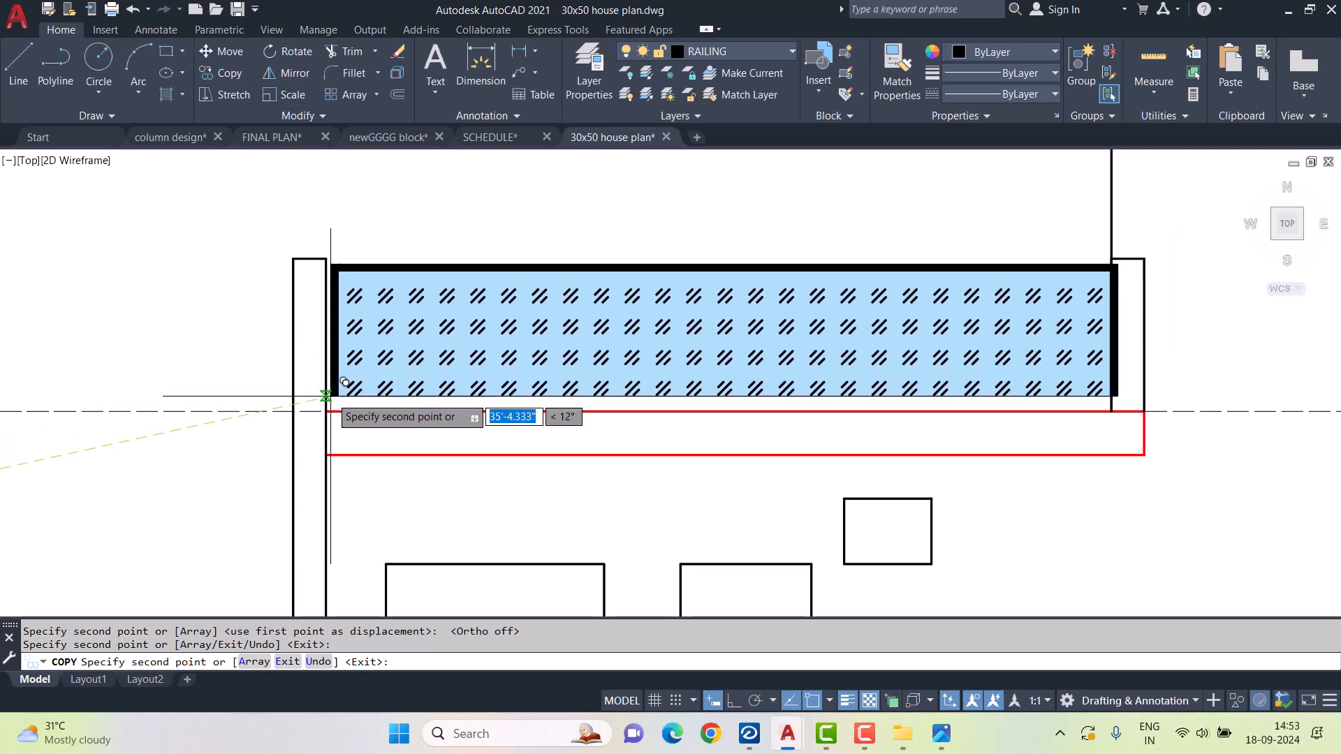
{"action": "scroll", "coordinate": [335, 391], "scroll_direction": "down", "scroll_amount": 4}
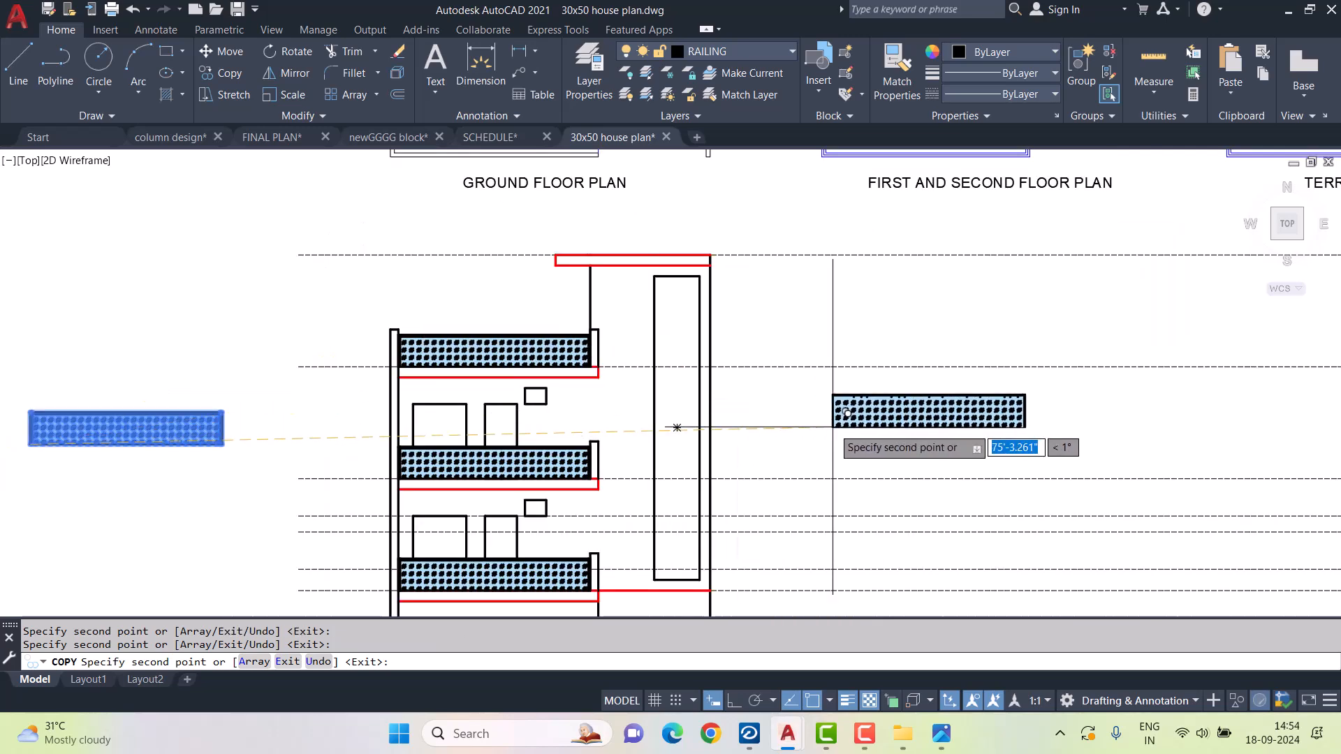
{"action": "key", "text": "Escape"}
- Delete the original railing left of the elevation
{"action": "mouse_move", "coordinate": [764, 456]}
{"action": "middle_mouse_down"}
{"action": "mouse_move", "coordinate": [761, 349]}
{"action": "mouse_move", "coordinate": [789, 386]}
{"action": "middle_mouse_up"}
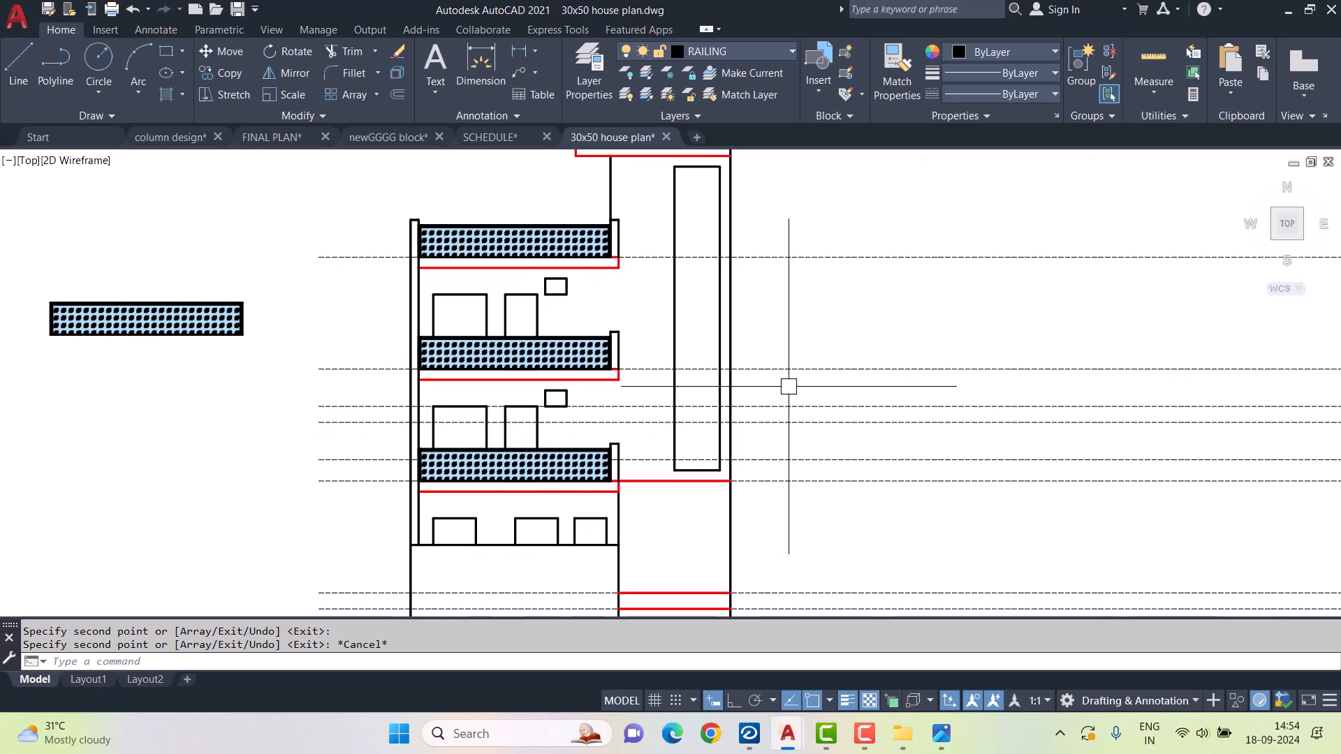
{"action": "left_click", "coordinate": [35, 274]}
{"action": "left_click", "coordinate": [245, 370]}
{"action": "key", "text": "Delete"}
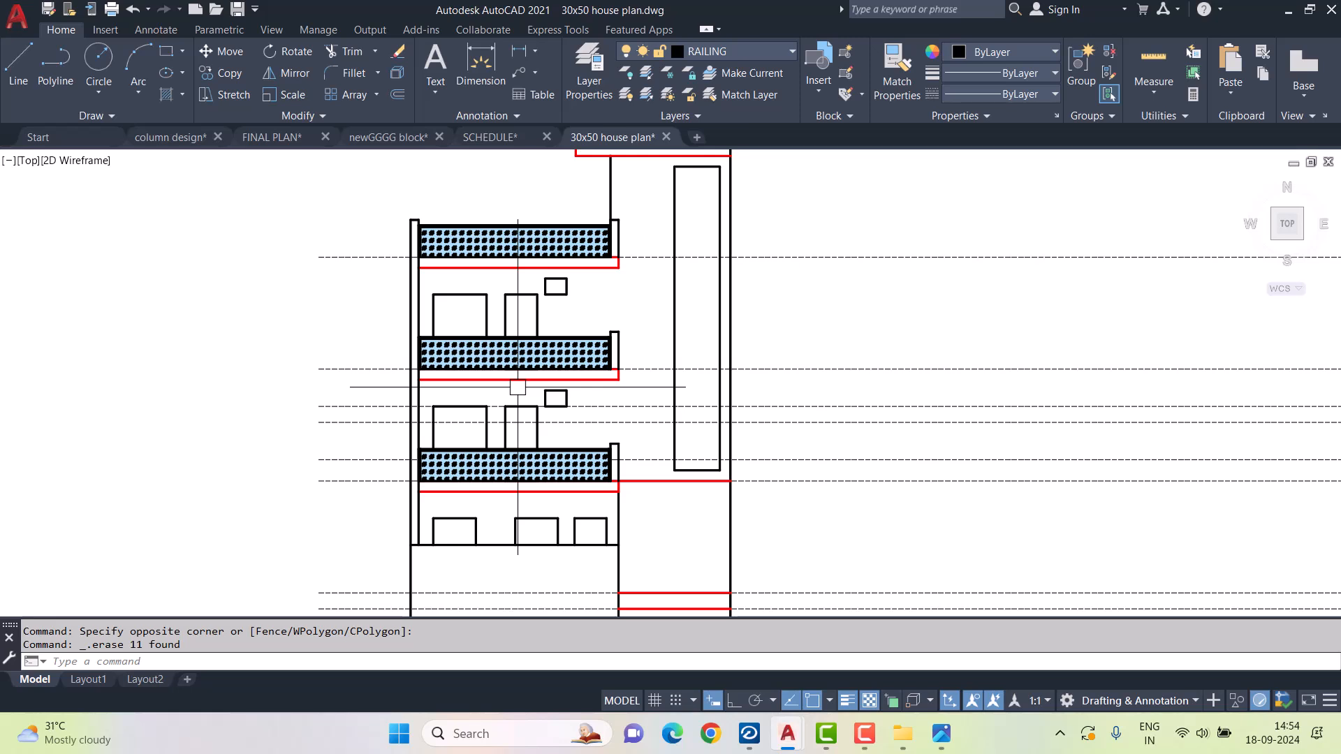
- Move the three balcony railings up 6" above their slabs
{"action": "scroll", "coordinate": [449, 222], "scroll_direction": "up", "scroll_amount": 4}
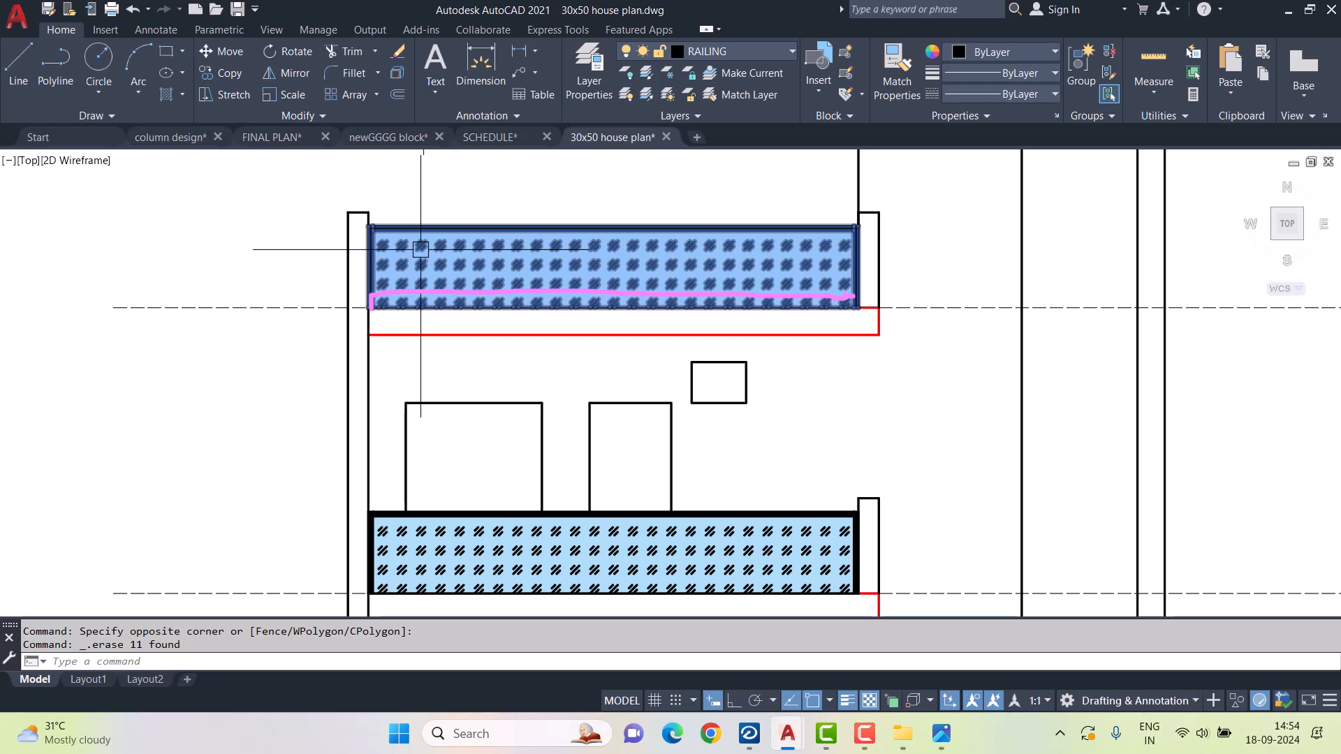
{"action": "left_click", "coordinate": [537, 251]}
{"action": "middle_click_drag", "start_coordinate": [517, 419], "coordinate": [532, 314]}
{"action": "left_click", "coordinate": [530, 454]}
{"action": "middle_click_drag", "start_coordinate": [538, 562], "coordinate": [556, 400]}
{"action": "left_click", "coordinate": [551, 555]}
{"action": "type", "text": "m"}
{"action": "key", "text": "Return"}
{"action": "left_click", "coordinate": [316, 537]}
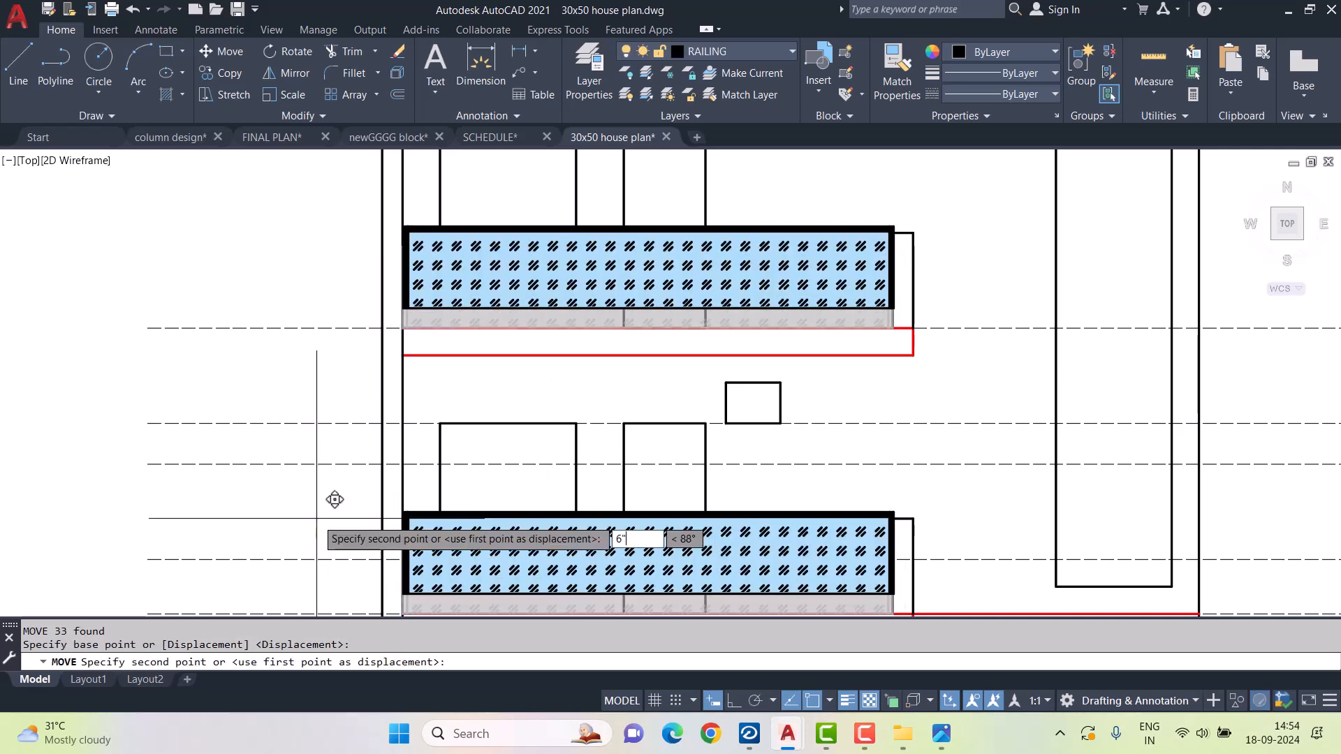
{"action": "key", "text": "Return"}
- Make EL. WALL the current layer and draw a line along the bottom edge of the lowest balcony railing
{"action": "scroll", "coordinate": [774, 445], "scroll_direction": "down", "scroll_amount": 2}
{"action": "left_click", "coordinate": [727, 171]}
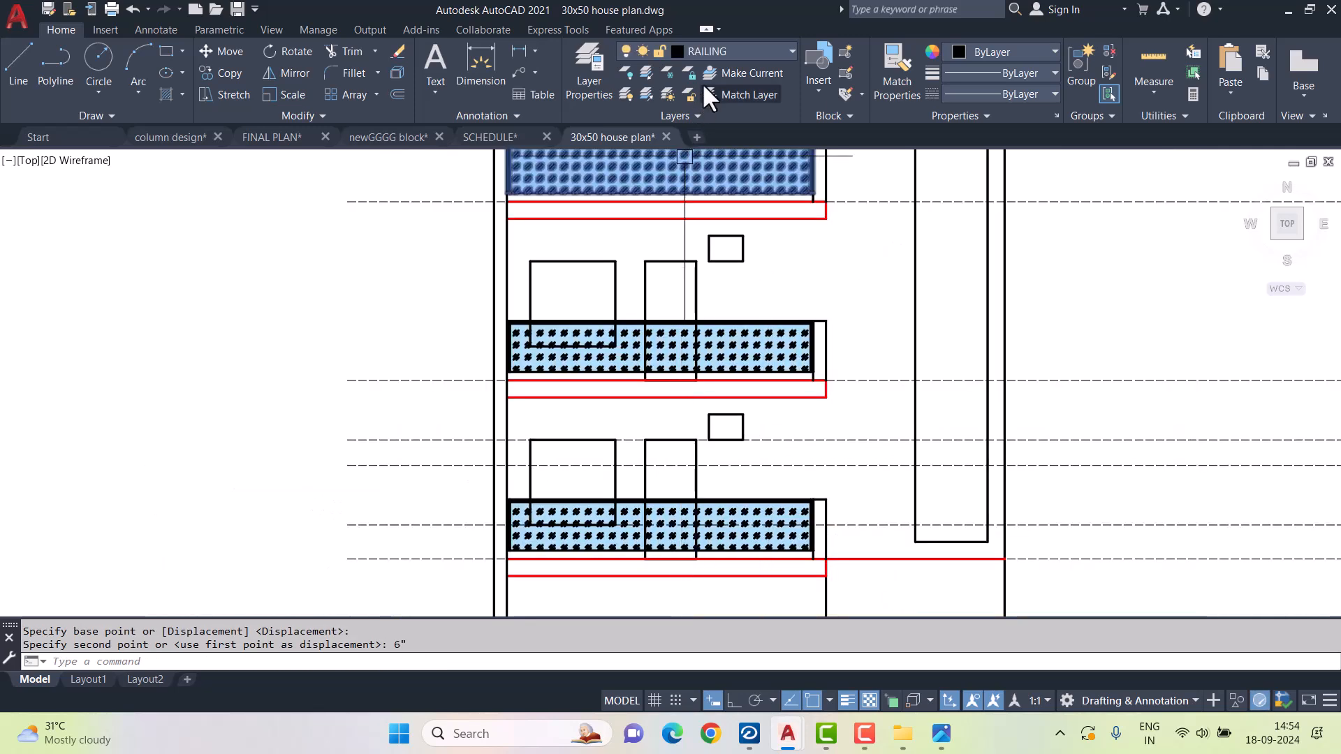
{"action": "left_click", "coordinate": [718, 48]}
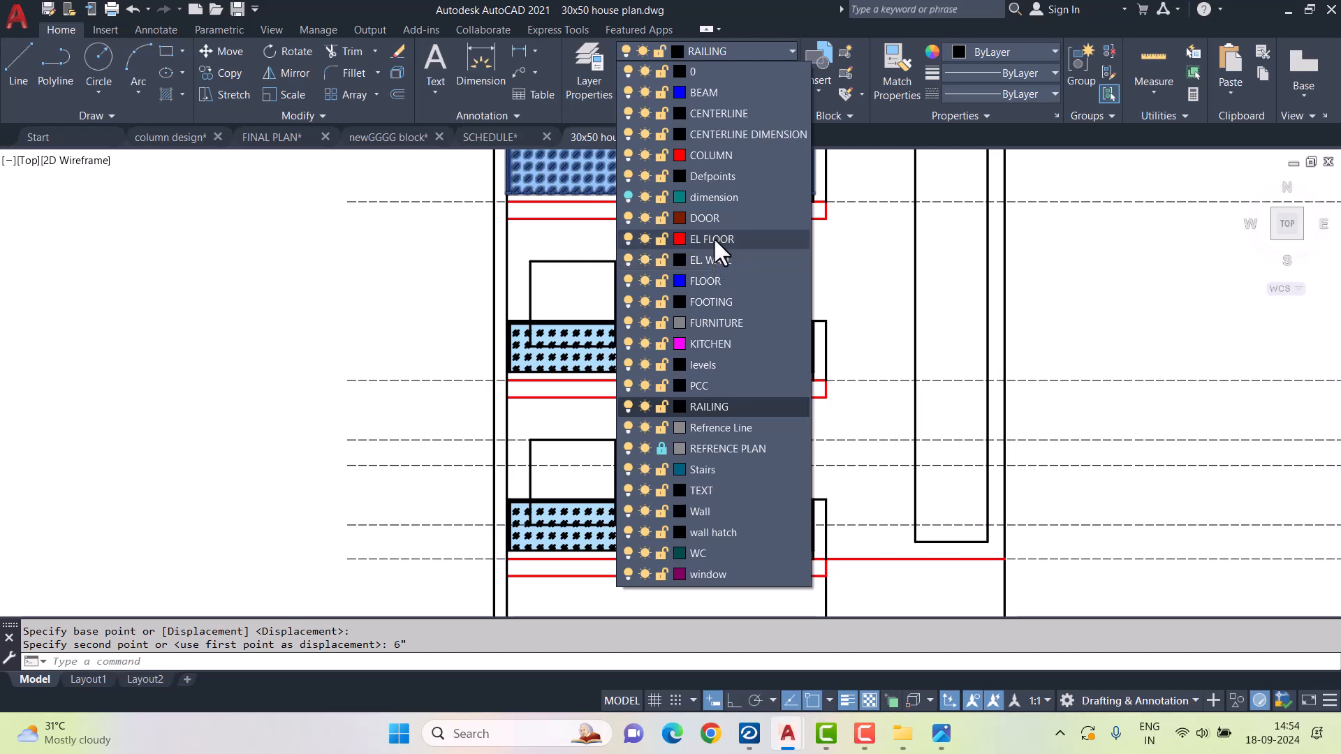
{"action": "left_click", "coordinate": [712, 258]}
{"action": "left_click", "coordinate": [19, 67]}
{"action": "scroll", "coordinate": [800, 559], "scroll_direction": "up", "scroll_amount": 5}
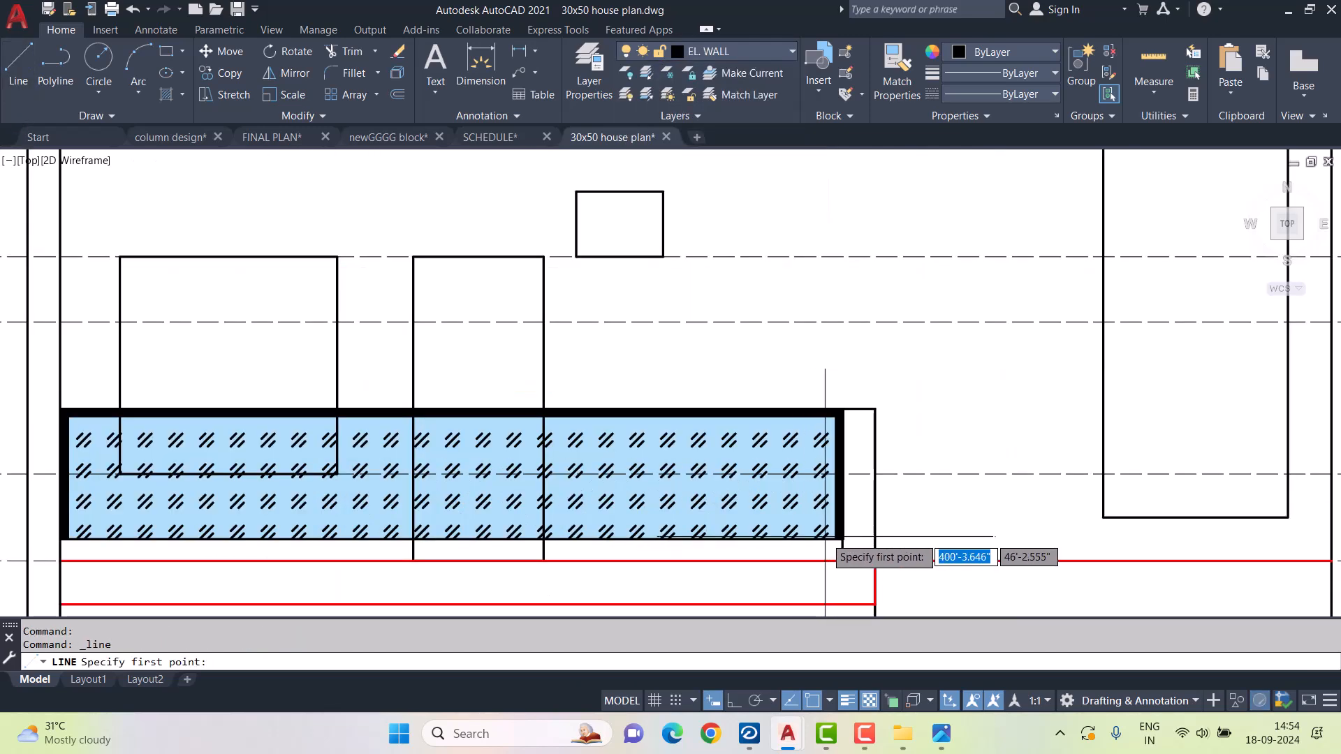
{"action": "left_click", "coordinate": [836, 538]}
{"action": "key", "text": "Escape"}
- Trim the door's vertical side lines below the bottom edge of the lowest balcony railing
{"action": "type", "text": "tr"}
{"action": "key", "text": "Return"}
{"action": "scroll", "coordinate": [404, 548], "scroll_direction": "up", "scroll_amount": 3}
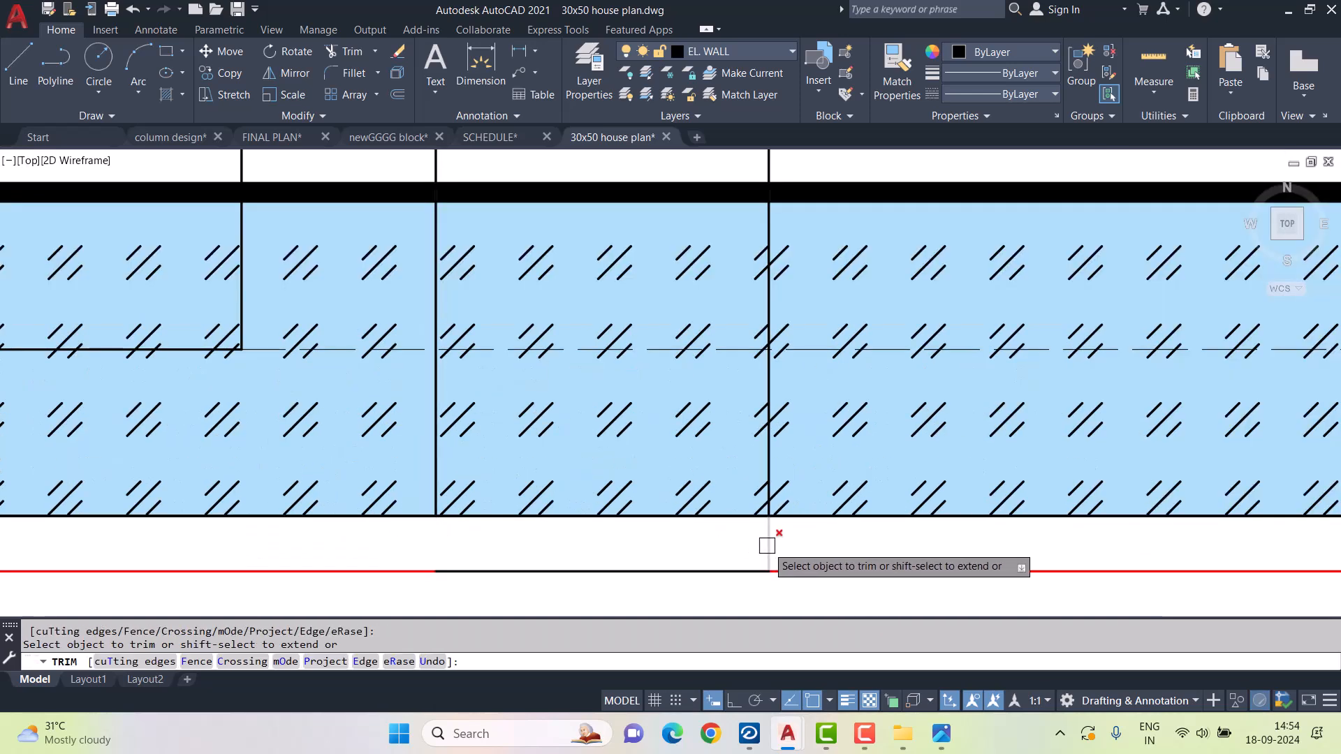
{"action": "scroll", "coordinate": [660, 552], "scroll_direction": "down", "scroll_amount": 2}
{"action": "scroll", "coordinate": [660, 554], "scroll_direction": "down", "scroll_amount": 2}
{"action": "key", "text": "Escape"}
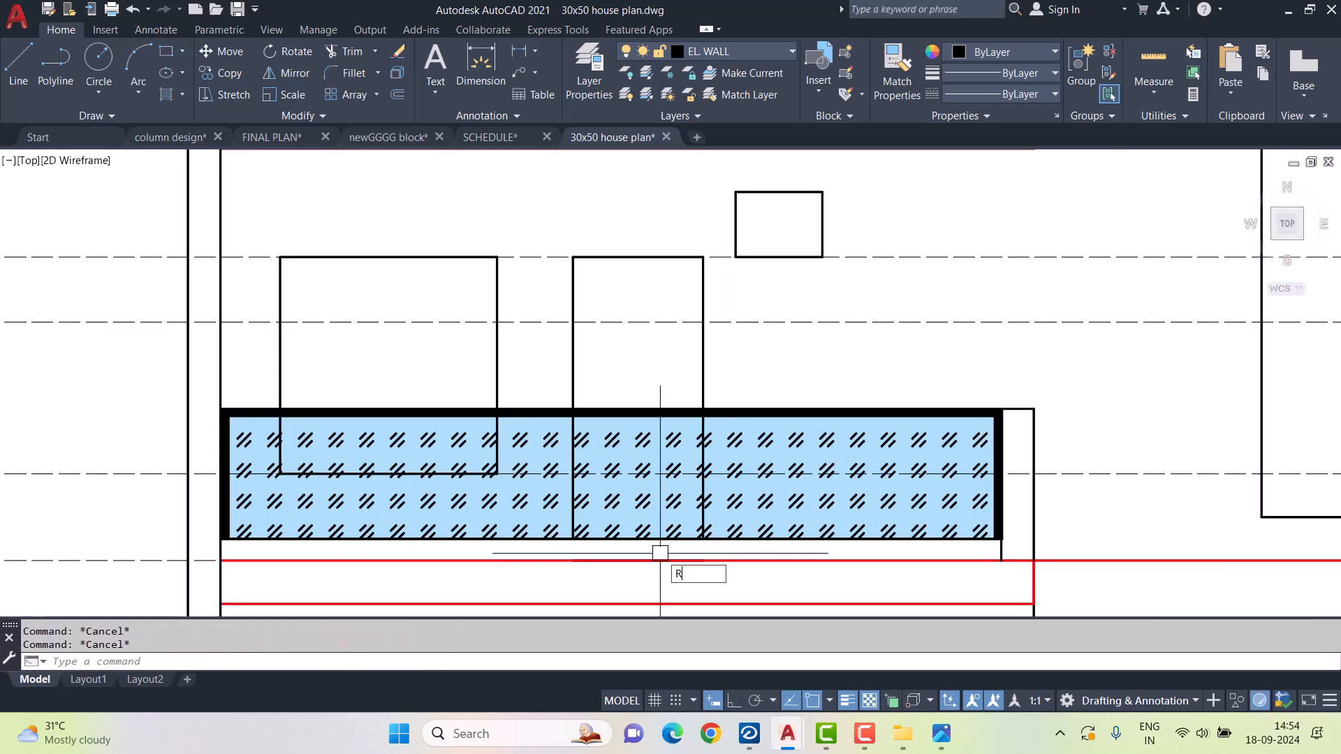
- Regenerate the drawing and trim the door's vertical side lines below the bottom edge of the middle balcony railing
{"action": "scroll", "coordinate": [598, 550], "scroll_direction": "down", "scroll_amount": 1}
{"action": "middle_click_drag", "start_coordinate": [728, 361], "coordinate": [724, 484]}
{"action": "scroll", "coordinate": [676, 393], "scroll_direction": "up", "scroll_amount": 1}
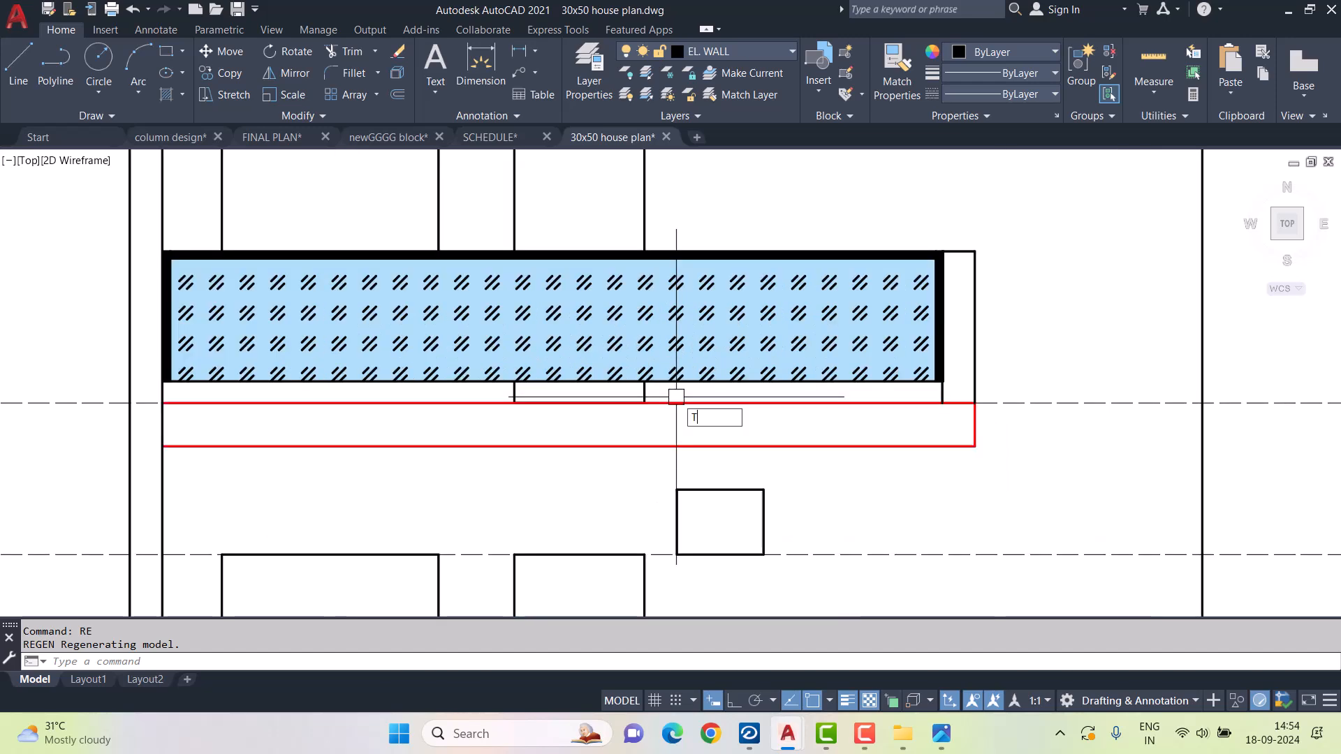
{"action": "type", "text": "tr"}
{"action": "key", "text": "Return"}
{"action": "scroll", "coordinate": [662, 401], "scroll_direction": "up", "scroll_amount": 3}
{"action": "key", "text": "Return"}
{"action": "left_click", "coordinate": [585, 348]}
{"action": "scroll", "coordinate": [432, 364], "scroll_direction": "down", "scroll_amount": 1}
{"action": "left_click", "coordinate": [184, 363]}
{"action": "left_click", "coordinate": [212, 365]}
{"action": "scroll", "coordinate": [610, 458], "scroll_direction": "down", "scroll_amount": 3}
{"action": "scroll", "coordinate": [784, 470], "scroll_direction": "down", "scroll_amount": 1}
{"action": "key", "text": "Escape"}
{"action": "key", "text": "Escape"}
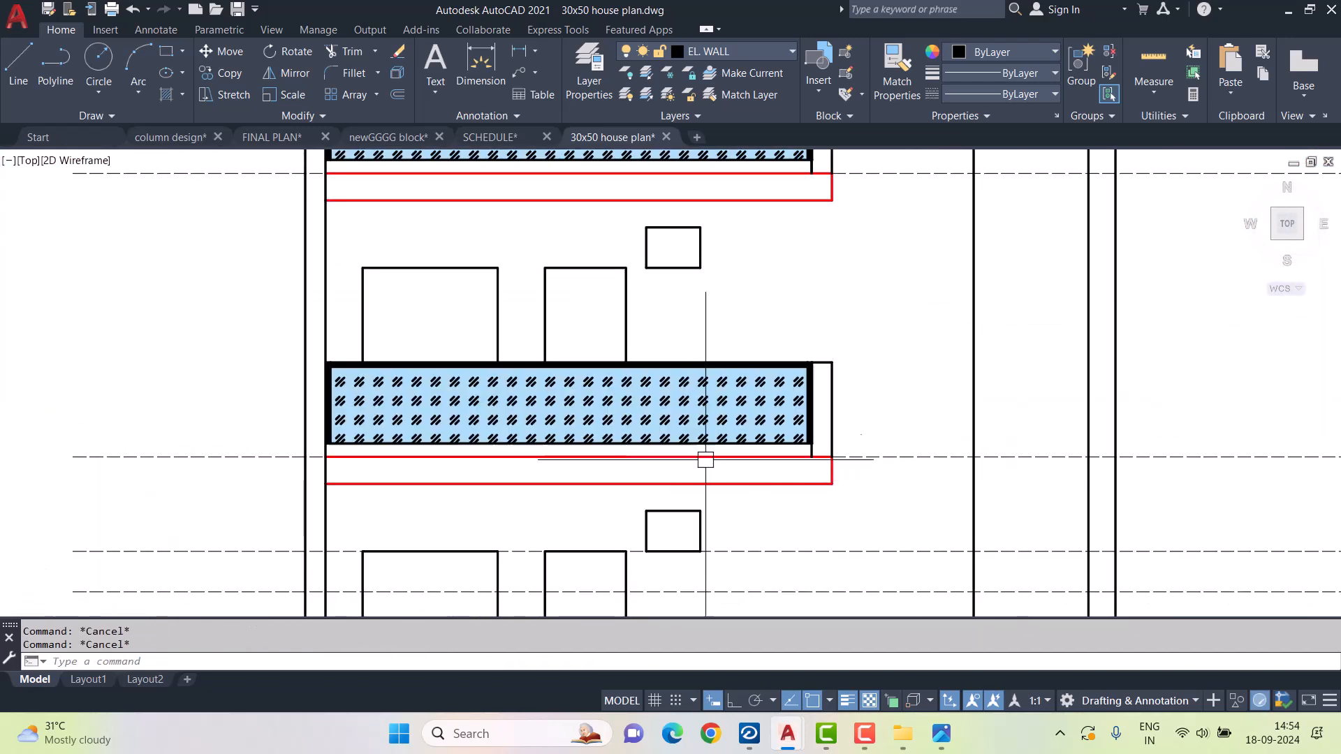
- Change the EL FLOOR layer's colour to white
{"action": "middle_click_drag", "start_coordinate": [694, 440], "coordinate": [673, 301]}
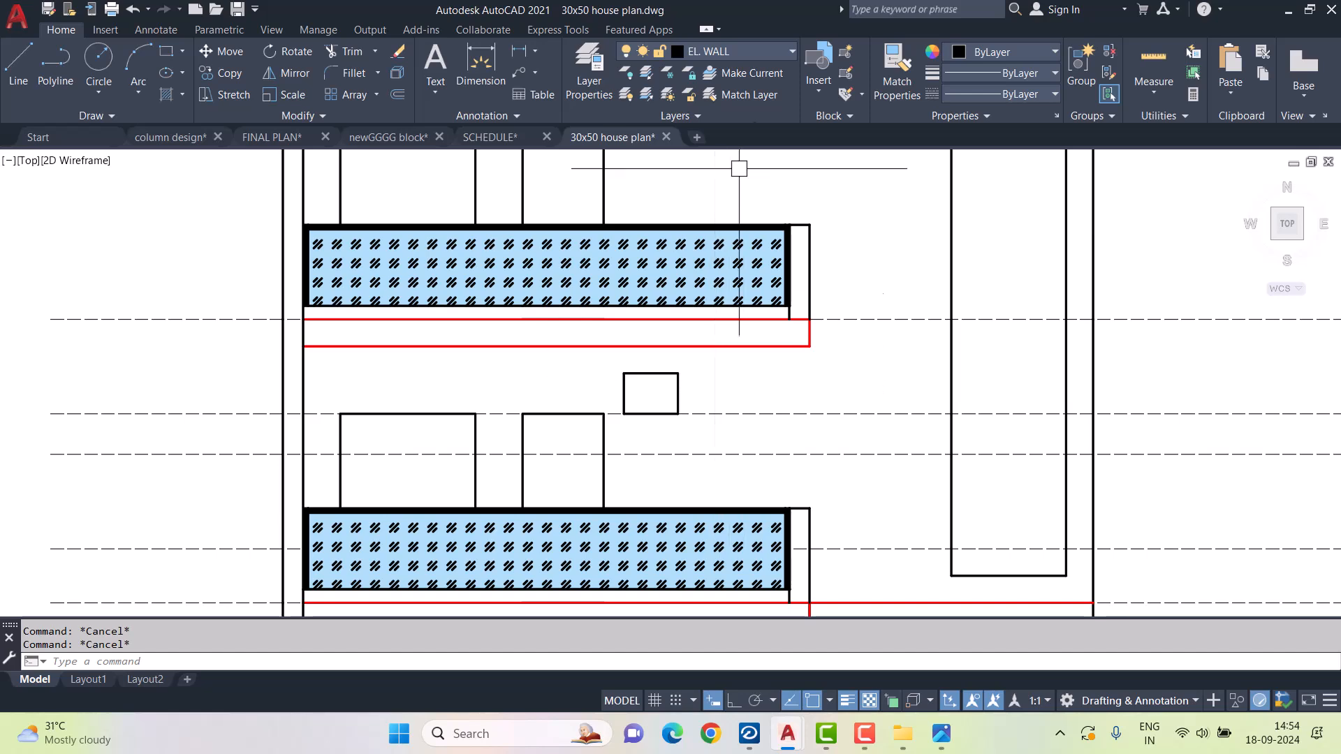
{"action": "left_click", "coordinate": [757, 45]}
{"action": "left_click", "coordinate": [678, 242]}
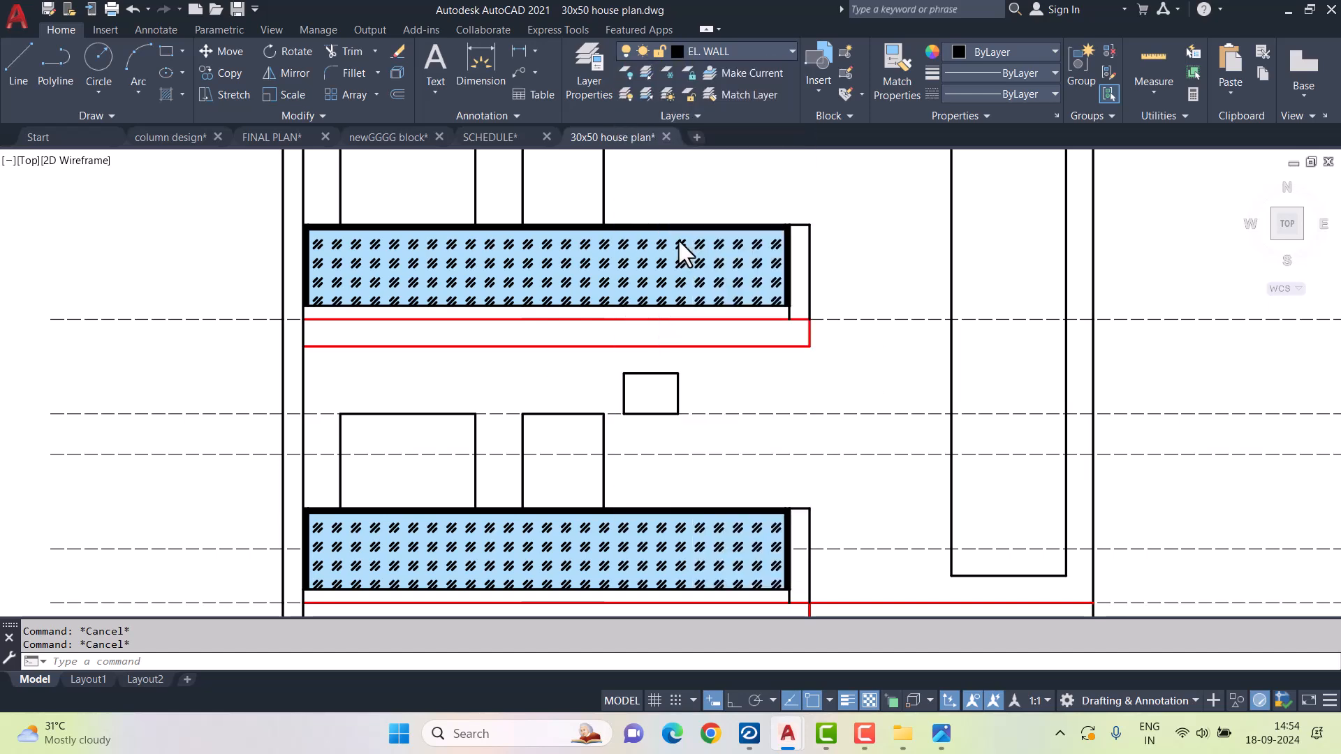
{"action": "left_click", "coordinate": [940, 615]}
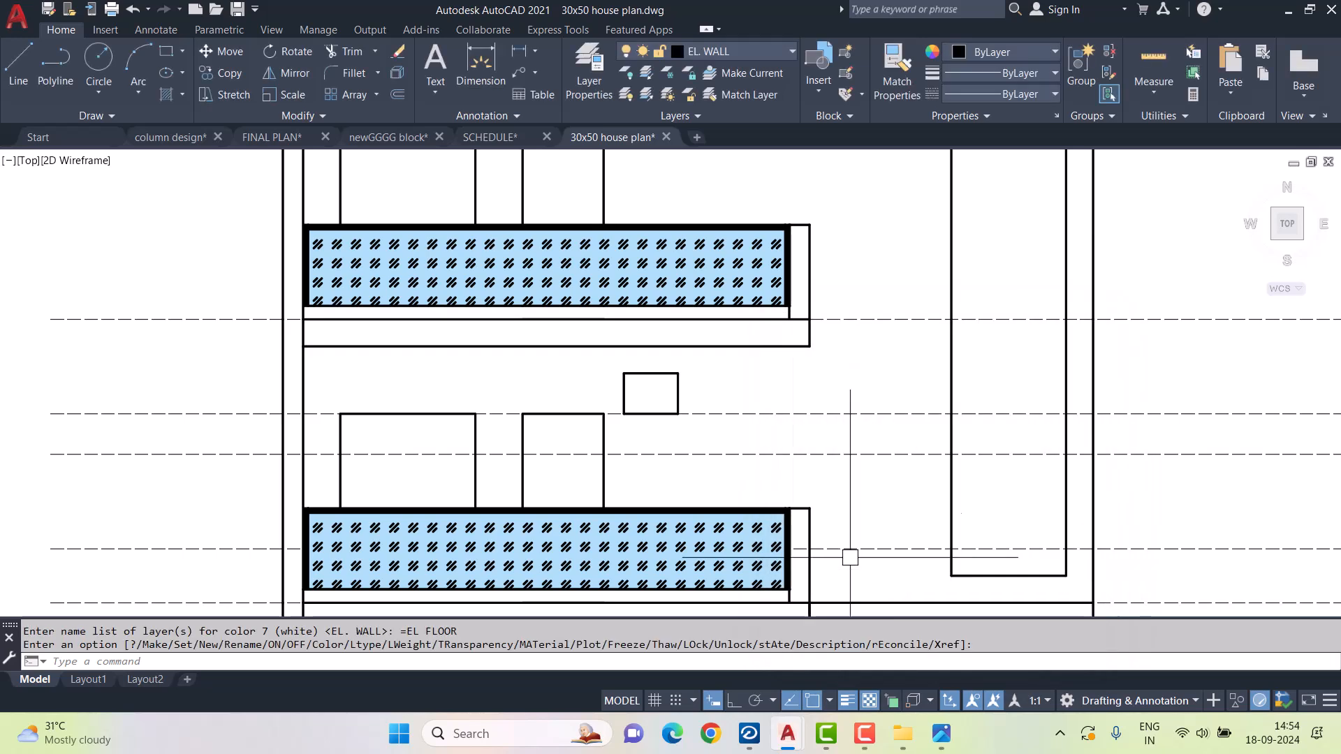
- Delete the top line of the middle balcony slab, directly below its glass railing
{"action": "scroll", "coordinate": [566, 366], "scroll_direction": "down", "scroll_amount": 2}
{"action": "key", "text": "Escape"}
{"action": "key", "text": "Escape"}
{"action": "type", "text": "tr"}
{"action": "key", "text": "space"}
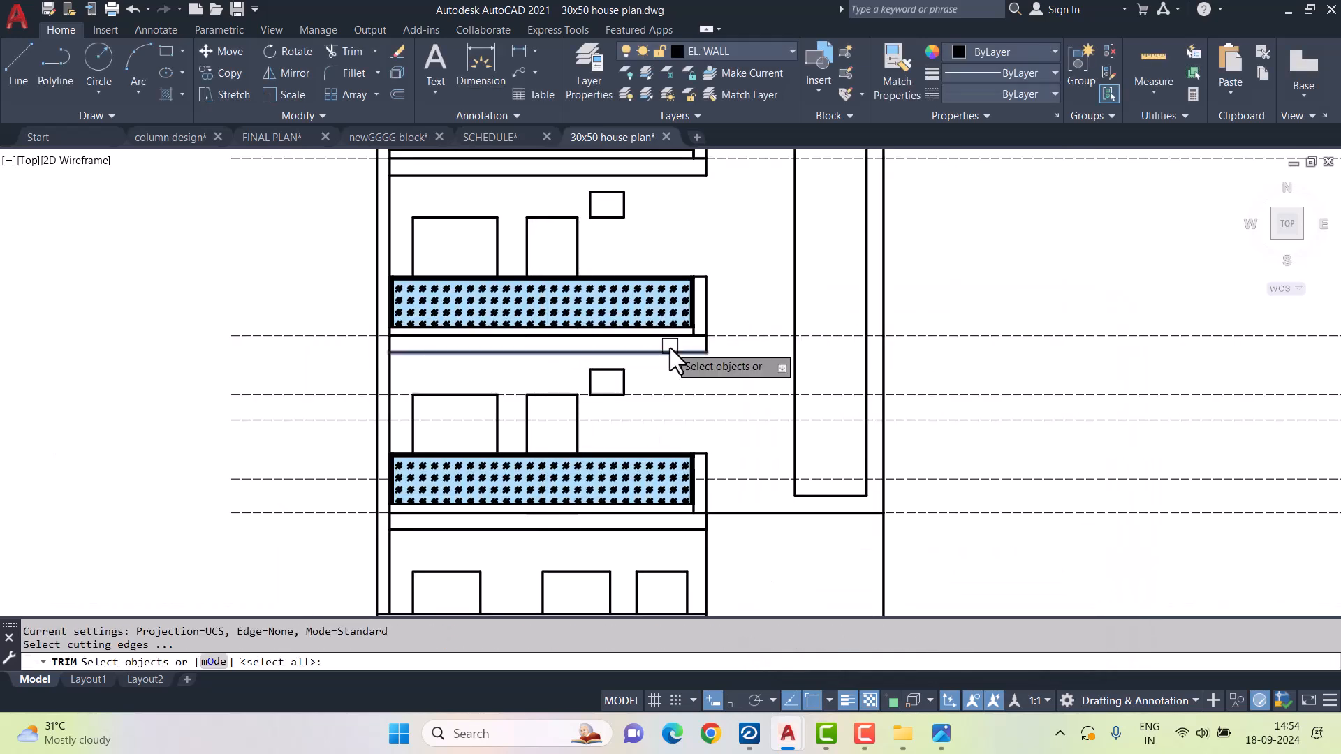
{"action": "key", "text": "space"}
{"action": "scroll", "coordinate": [671, 347], "scroll_direction": "up", "scroll_amount": 2}
{"action": "key", "text": "Escape"}
{"action": "left_click", "coordinate": [671, 319]}
{"action": "scroll", "coordinate": [671, 319], "scroll_direction": "down", "scroll_amount": 2}
{"action": "key", "text": "Delete"}
{"action": "left_click", "coordinate": [518, 325]}
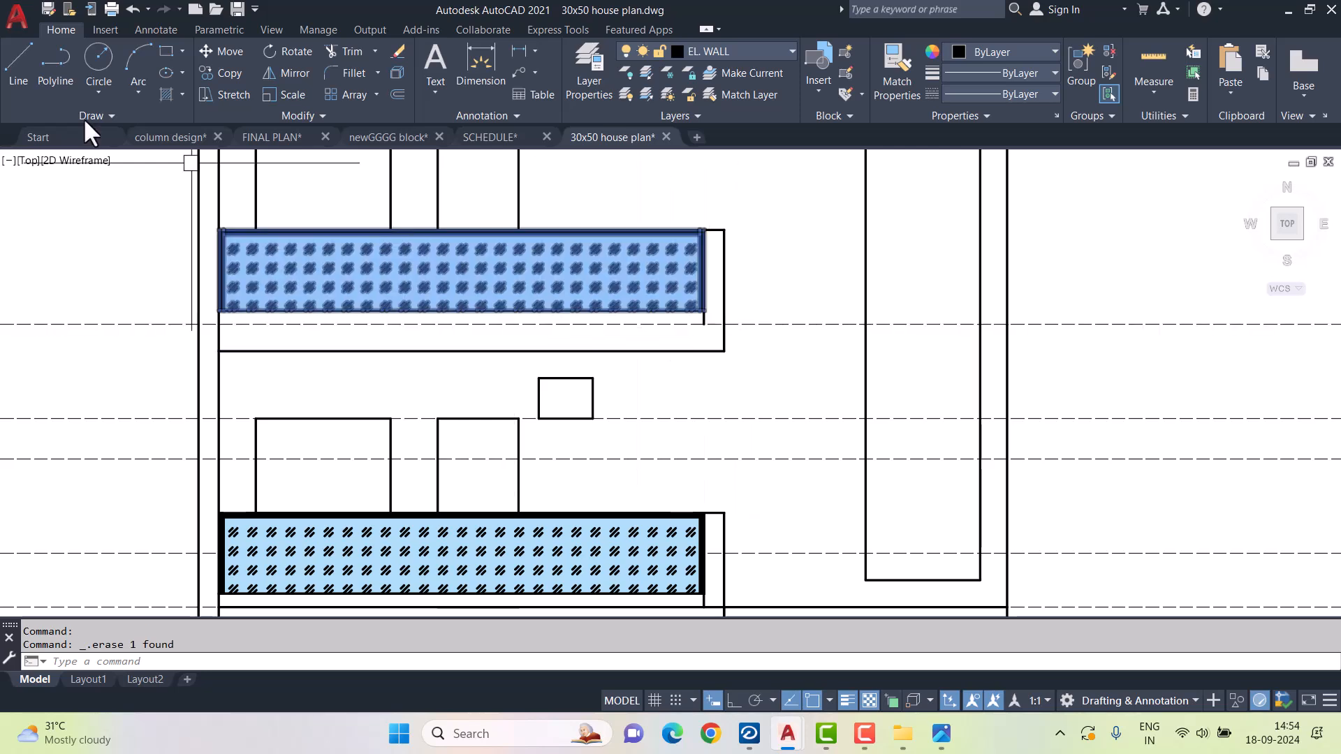
- Trim away the short vertical line below the right end of the middle balcony railing
{"action": "left_click", "coordinate": [17, 70]}
{"action": "scroll", "coordinate": [688, 333], "scroll_direction": "up", "scroll_amount": 2}
{"action": "key", "text": "Escape"}
{"action": "type", "text": "tr"}
{"action": "key", "text": "Return"}
{"action": "key", "text": "Escape"}
{"action": "scroll", "coordinate": [740, 392], "scroll_direction": "down", "scroll_amount": 3}
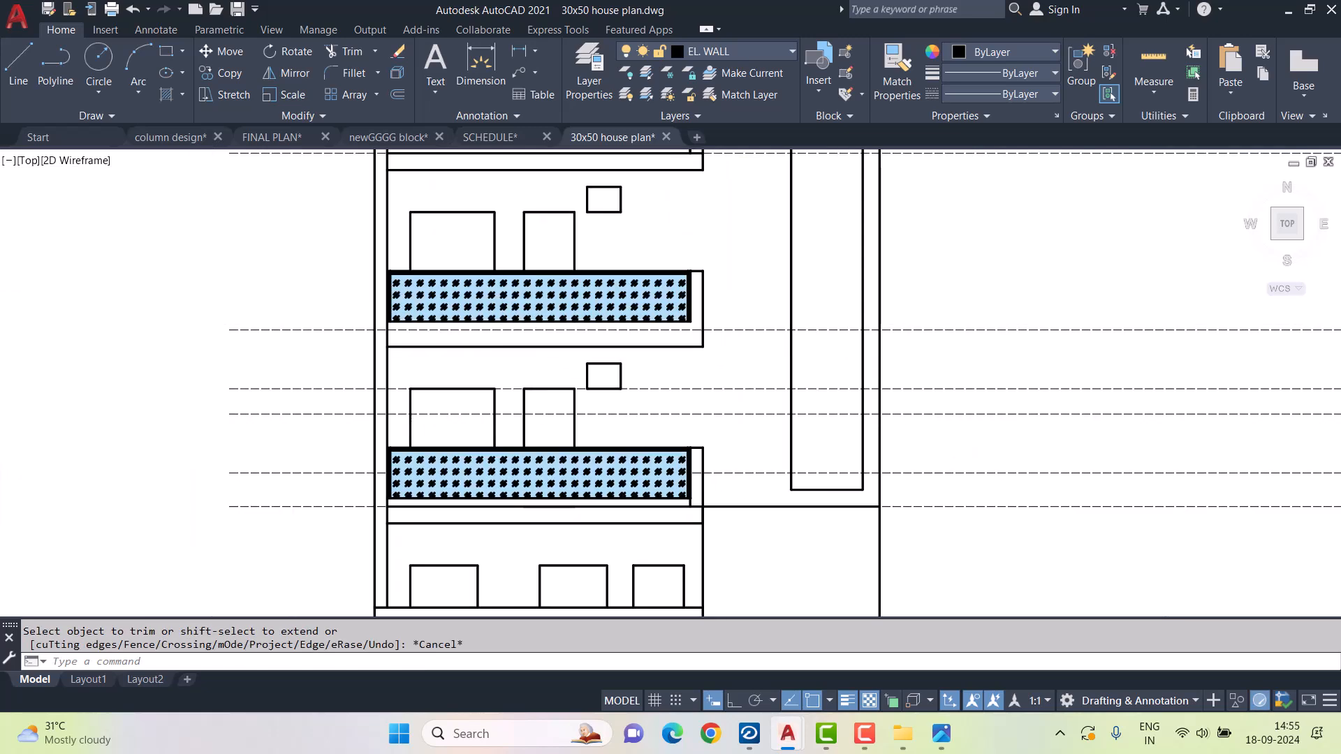
- Trim the lowest slab's top line and the short vertical line at the railing end, and delete the leftover slab line below the railing
{"action": "scroll", "coordinate": [701, 429], "scroll_direction": "up", "scroll_amount": 3}
{"action": "key", "text": "Escape"}
{"action": "key", "text": "Escape"}
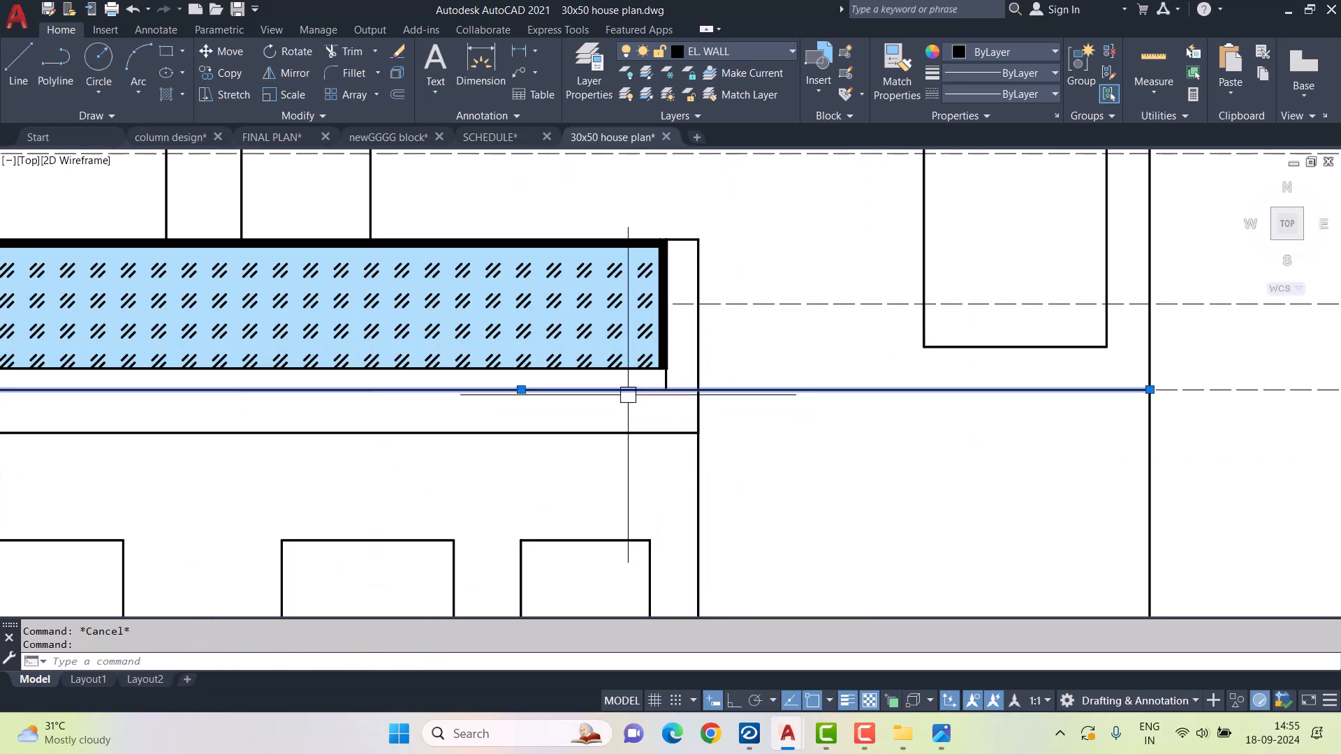
{"action": "key", "text": "Return"}
{"action": "left_click", "coordinate": [662, 388]}
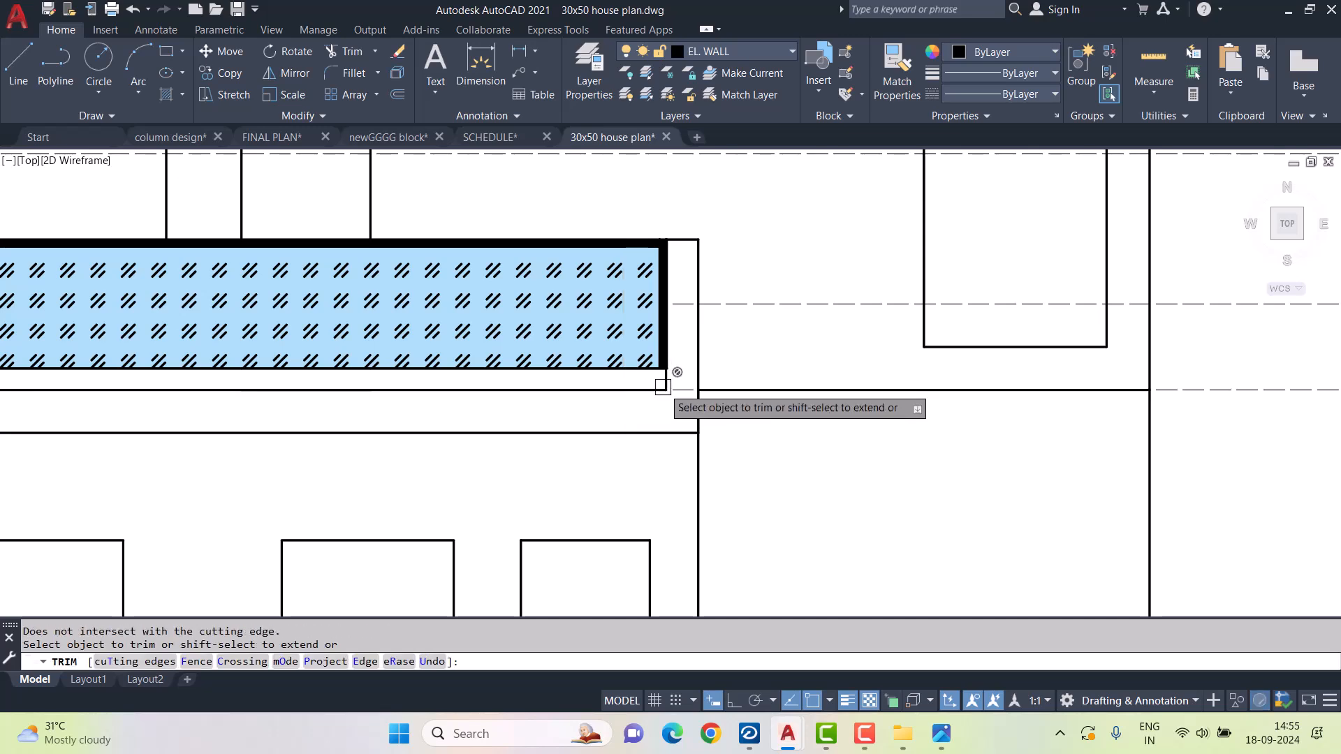
{"action": "scroll", "coordinate": [664, 388], "scroll_direction": "up", "scroll_amount": 2}
{"action": "left_click", "coordinate": [663, 375]}
{"action": "key", "text": "Escape"}
{"action": "left_click", "coordinate": [636, 392]}
{"action": "scroll", "coordinate": [627, 418], "scroll_direction": "down", "scroll_amount": 3}
{"action": "key", "text": "Delete"}
{"action": "scroll", "coordinate": [760, 403], "scroll_direction": "down", "scroll_amount": 1}
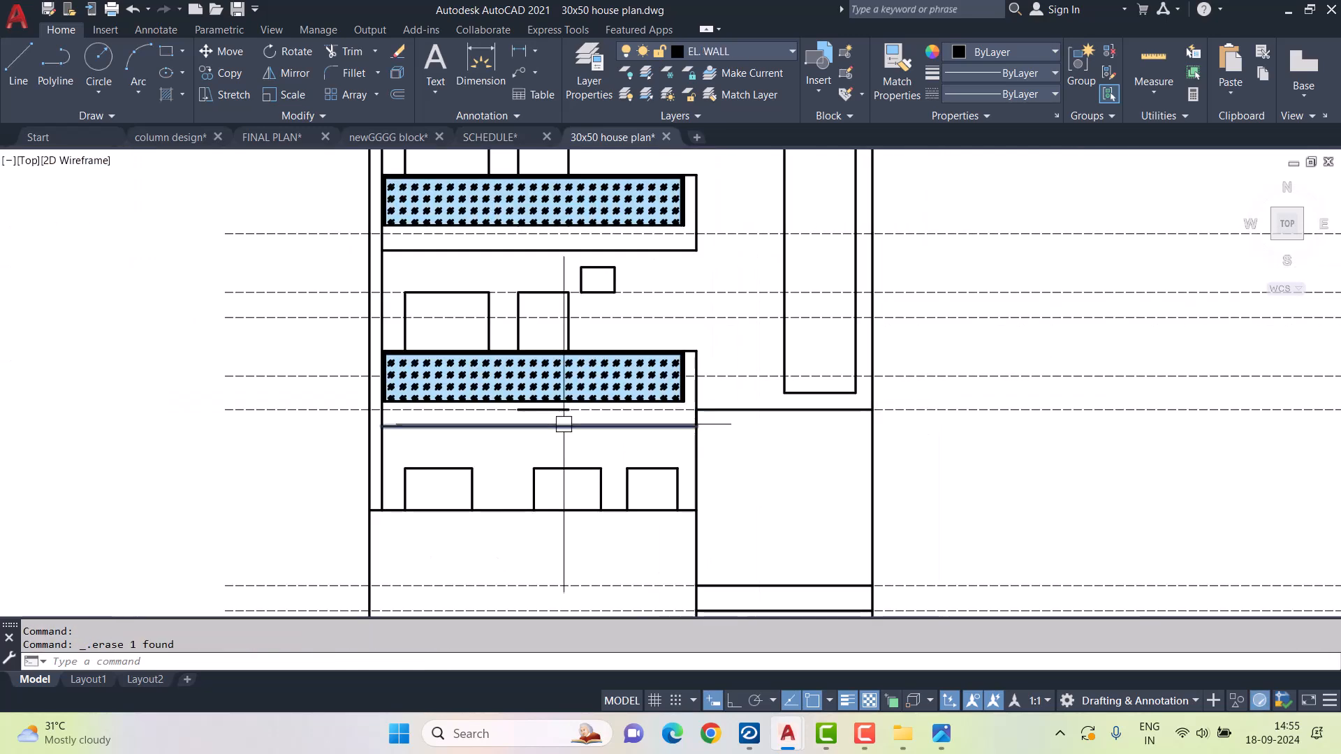
{"action": "scroll", "coordinate": [699, 412], "scroll_direction": "down", "scroll_amount": 3}
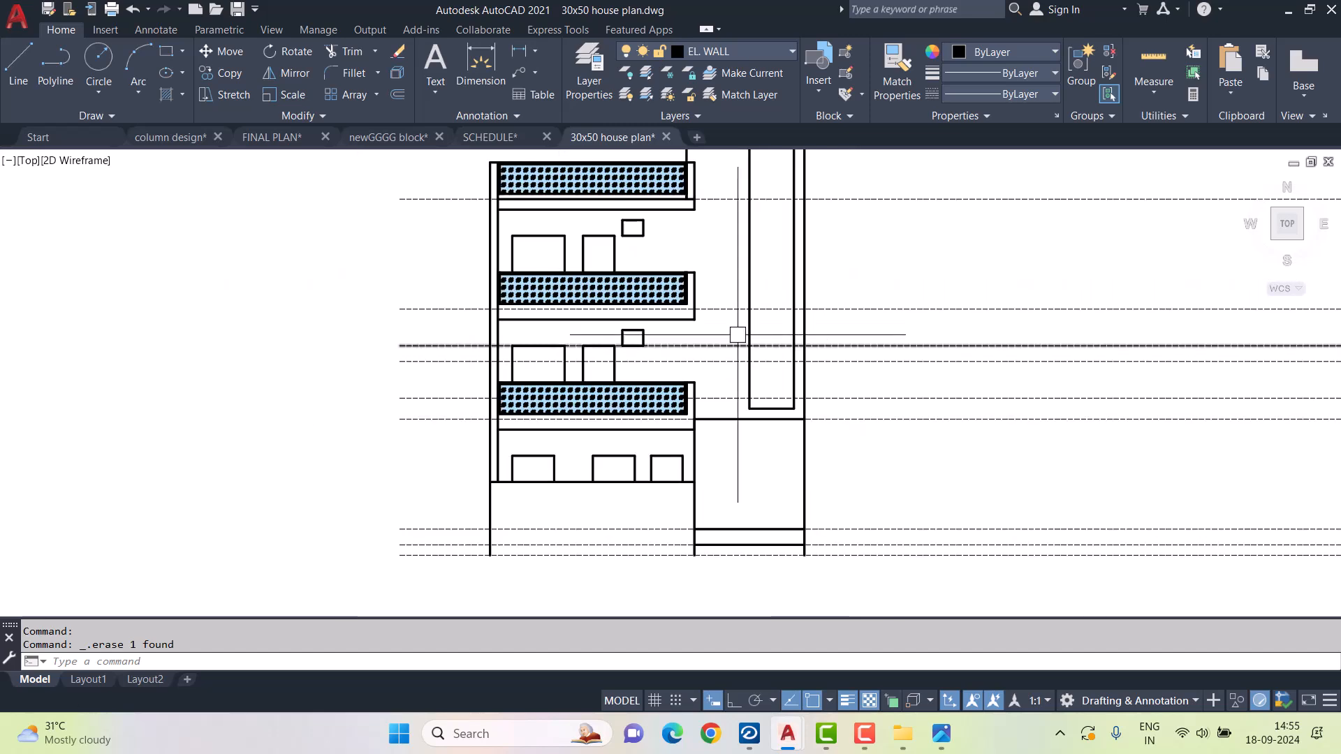
- Delete the top line of the uppermost balcony slab, directly below its glass railing
{"action": "scroll", "coordinate": [684, 327], "scroll_direction": "up", "scroll_amount": 5}
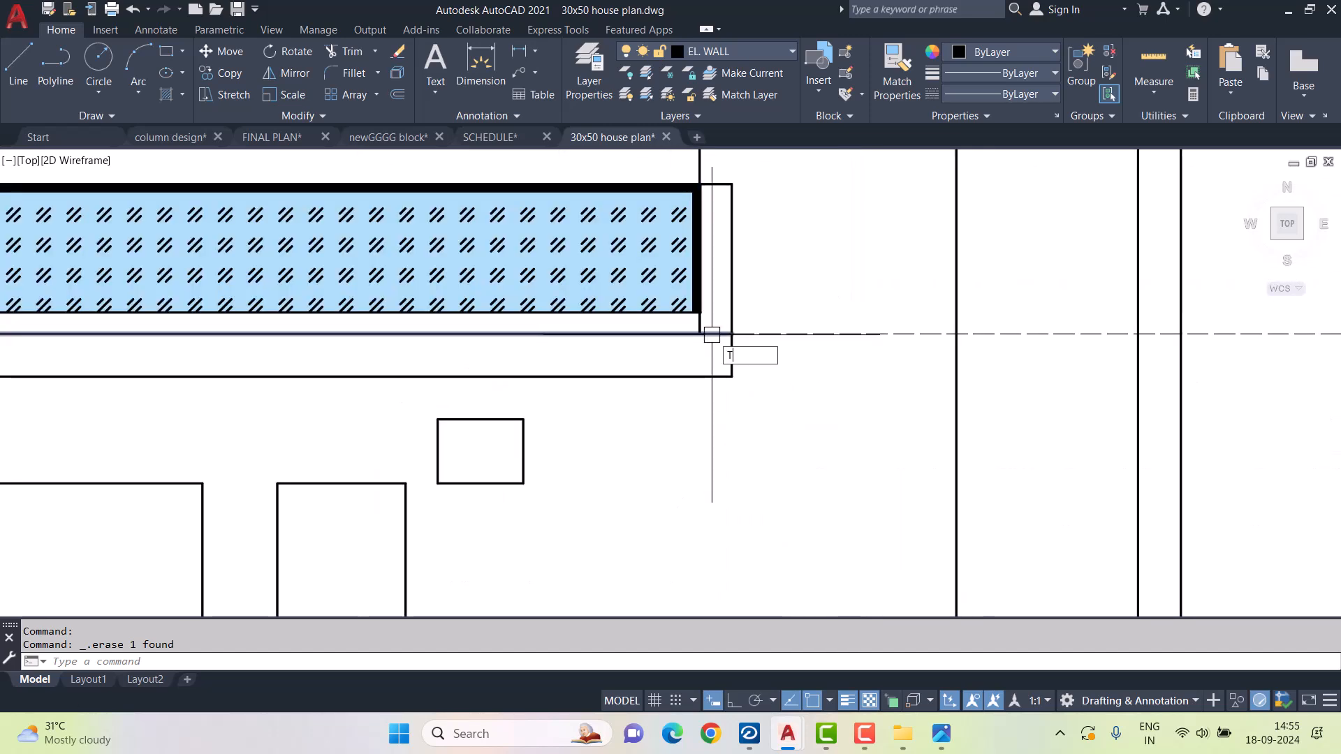
{"action": "type", "text": "tr"}
{"action": "key", "text": "Return"}
{"action": "key", "text": "Return"}
{"action": "key", "text": "Escape"}
{"action": "left_click", "coordinate": [659, 334]}
{"action": "key", "text": "Delete"}
{"action": "scroll", "coordinate": [691, 347], "scroll_direction": "down", "scroll_amount": 2}
- Trim away the short vertical line below the right end of the uppermost balcony railing
{"action": "scroll", "coordinate": [690, 347], "scroll_direction": "up", "scroll_amount": 2}
{"action": "type", "text": "tr"}
{"action": "scroll", "coordinate": [688, 342], "scroll_direction": "up", "scroll_amount": 2}
{"action": "key", "text": "Return"}
{"action": "key", "text": "Return"}
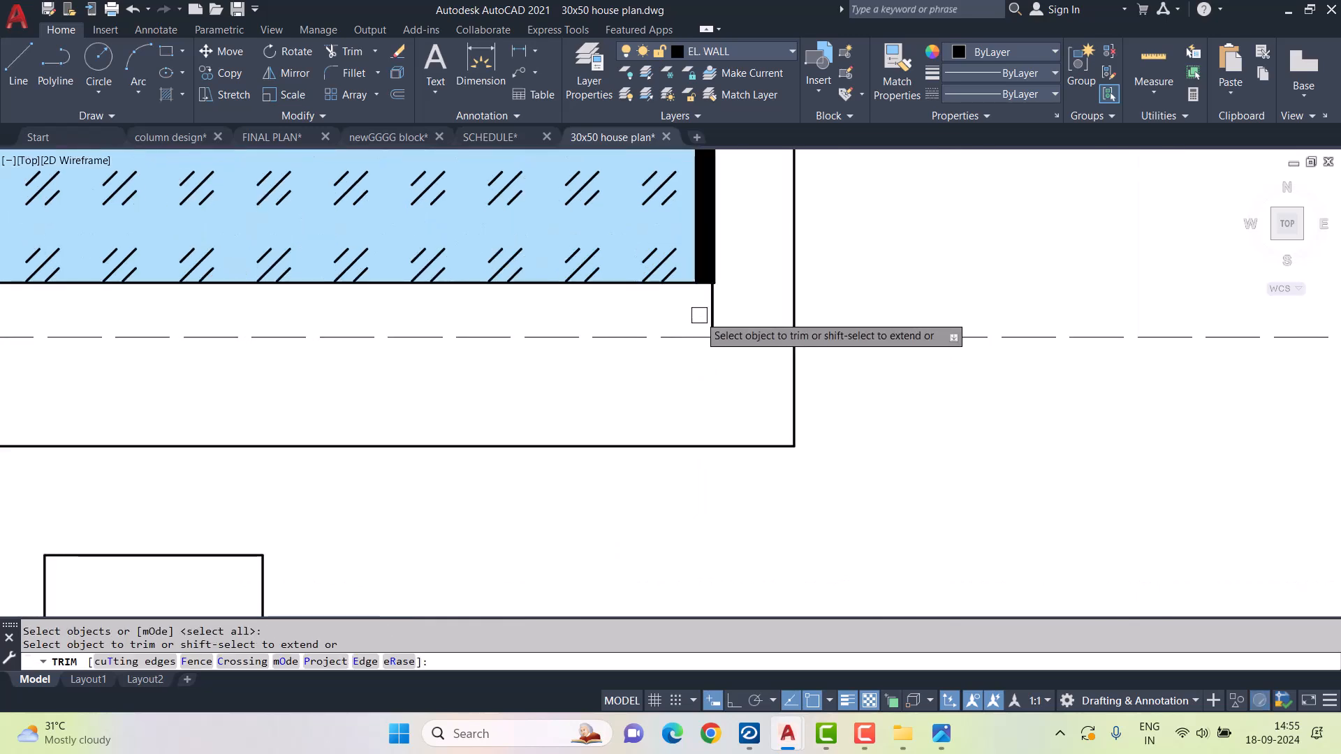
{"action": "left_click", "coordinate": [712, 315]}
{"action": "scroll", "coordinate": [663, 353], "scroll_direction": "down", "scroll_amount": 3}
{"action": "scroll", "coordinate": [677, 348], "scroll_direction": "up", "scroll_amount": 3}
{"action": "left_click", "coordinate": [657, 341]}
{"action": "scroll", "coordinate": [642, 378], "scroll_direction": "down", "scroll_amount": 3}
{"action": "scroll", "coordinate": [677, 377], "scroll_direction": "down", "scroll_amount": 4}
{"action": "middle_click_drag", "start_coordinate": [753, 421], "coordinate": [696, 325]}
{"action": "key", "text": "Escape"}
- Draw a vertical wall line from the underside of the uppermost balcony slab to the right end of the middle railing, with Ortho on
{"action": "middle_click_drag", "start_coordinate": [832, 400], "coordinate": [818, 378]}
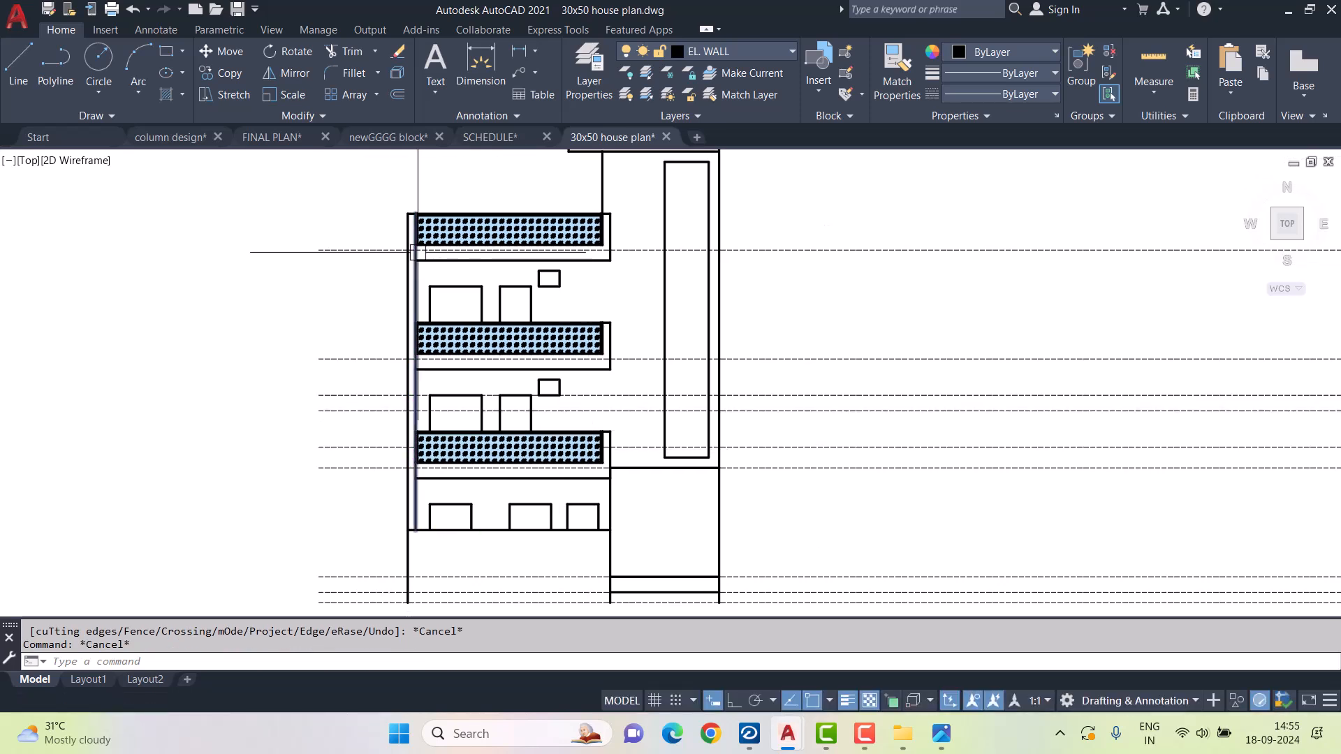
{"action": "middle_click_drag", "start_coordinate": [610, 438], "coordinate": [583, 446]}
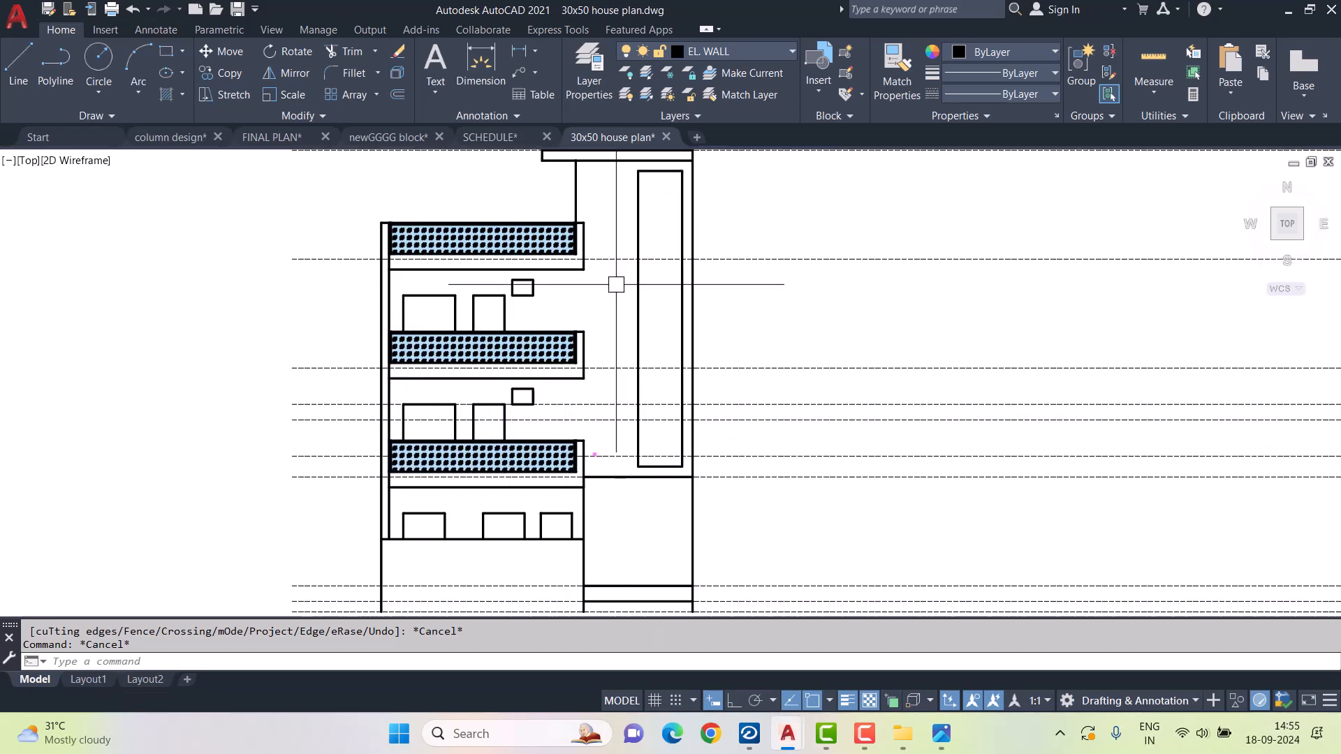
{"action": "middle_click_drag", "start_coordinate": [621, 300], "coordinate": [618, 389]}
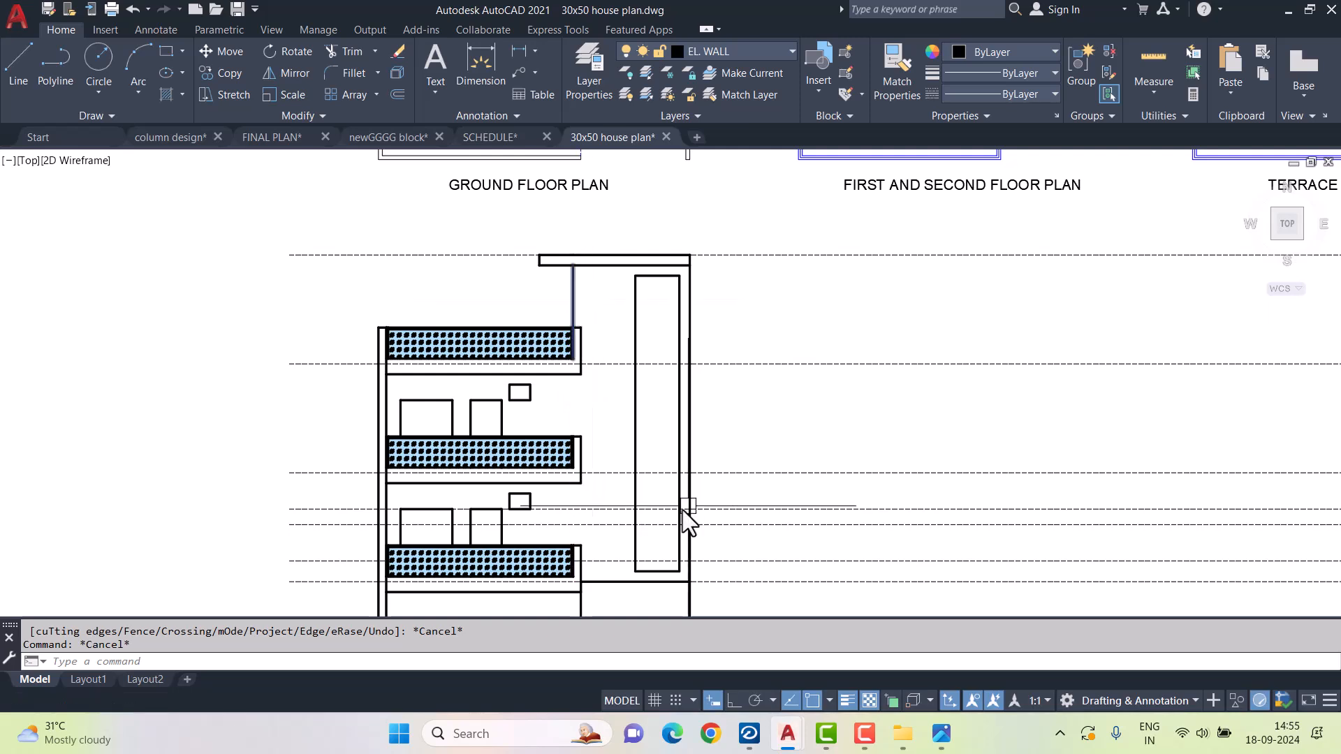
{"action": "left_click", "coordinate": [17, 70]}
{"action": "scroll", "coordinate": [596, 390], "scroll_direction": "up", "scroll_amount": 2}
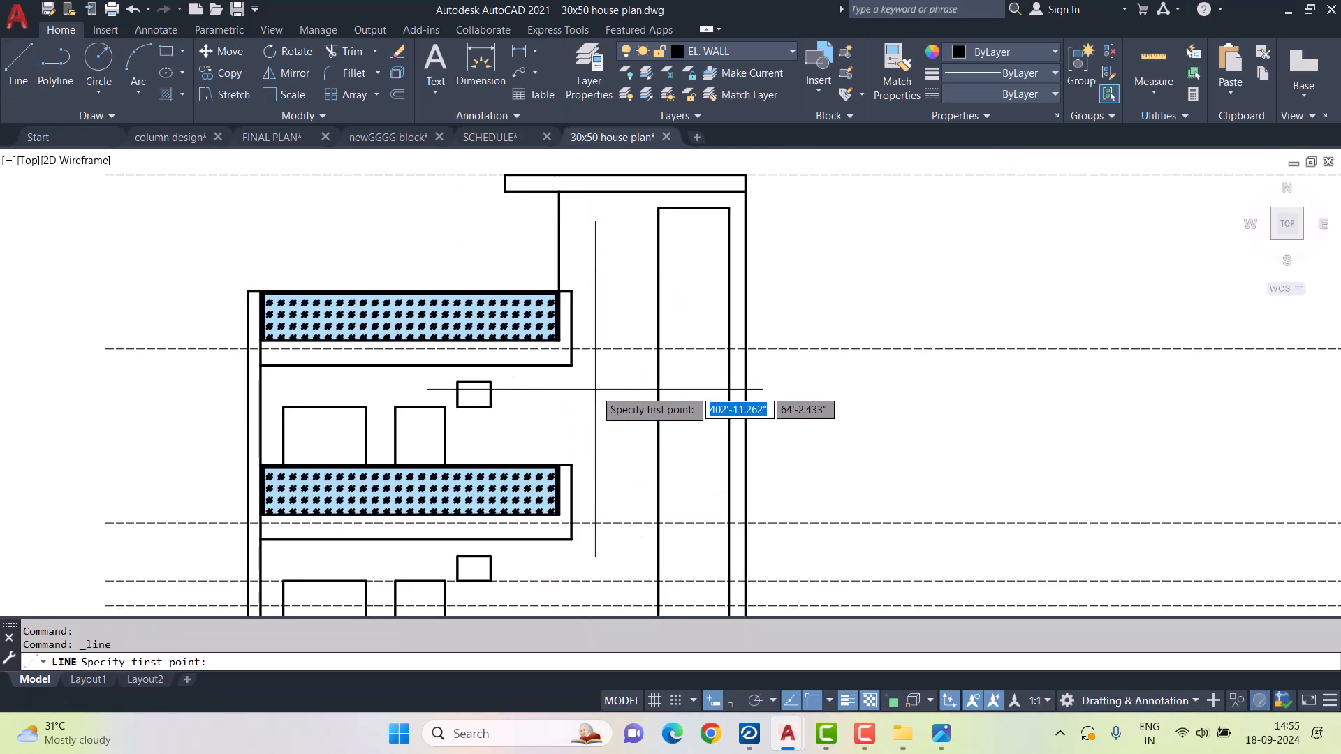
{"action": "scroll", "coordinate": [559, 341], "scroll_direction": "up", "scroll_amount": 3}
{"action": "left_click", "coordinate": [558, 361]}
{"action": "middle_click_drag", "start_coordinate": [555, 481], "coordinate": [560, 266]}
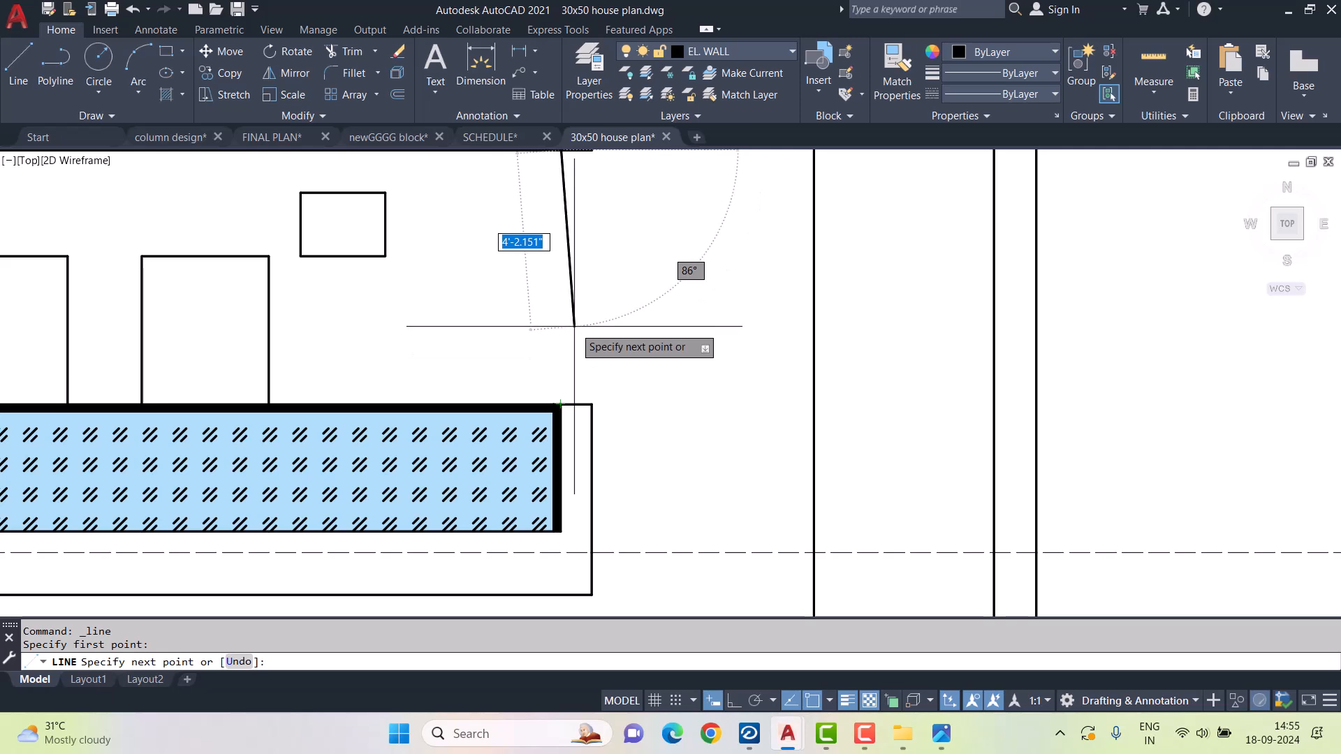
{"action": "key", "text": "F8"}
{"action": "scroll", "coordinate": [573, 328], "scroll_direction": "up", "scroll_amount": 2}
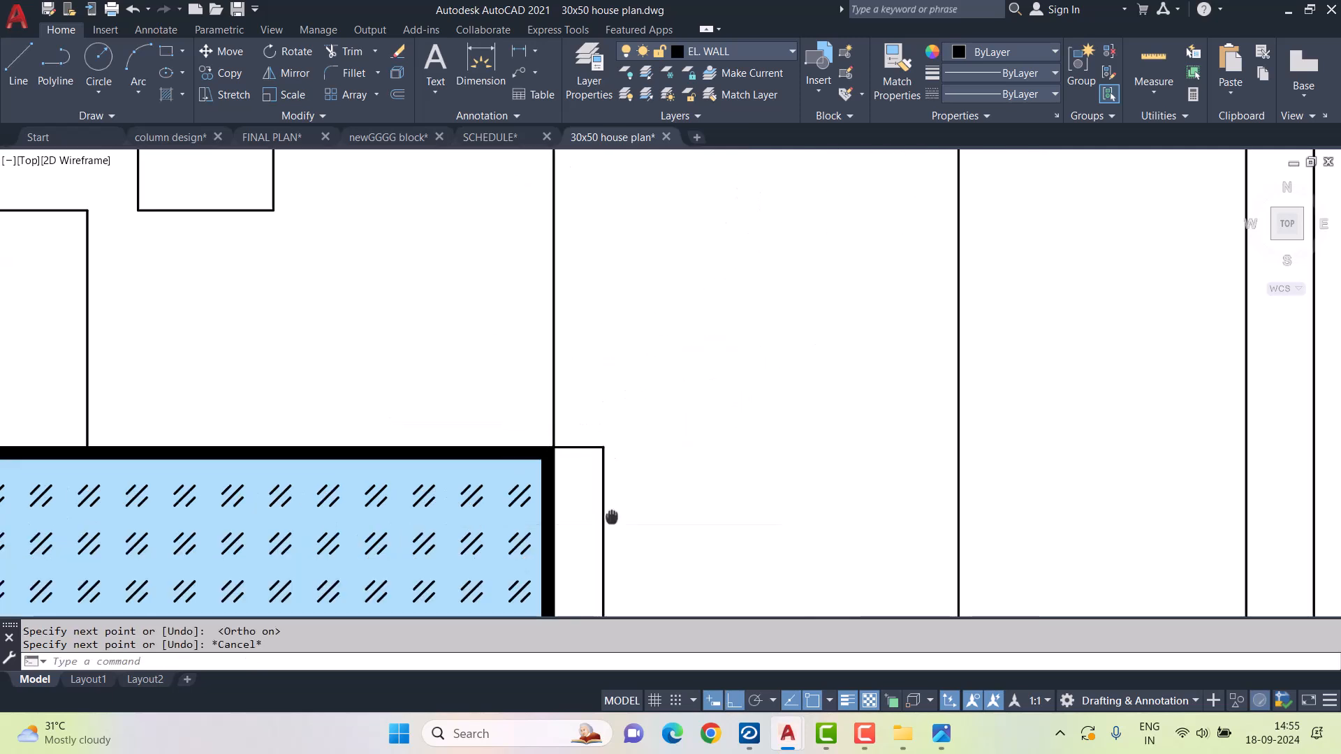
- Draw a vertical wall line from the underside of the middle balcony slab to the right end of the lowest railing
{"action": "middle_click_drag", "start_coordinate": [613, 526], "coordinate": [631, 211]}
{"action": "key", "text": "space"}
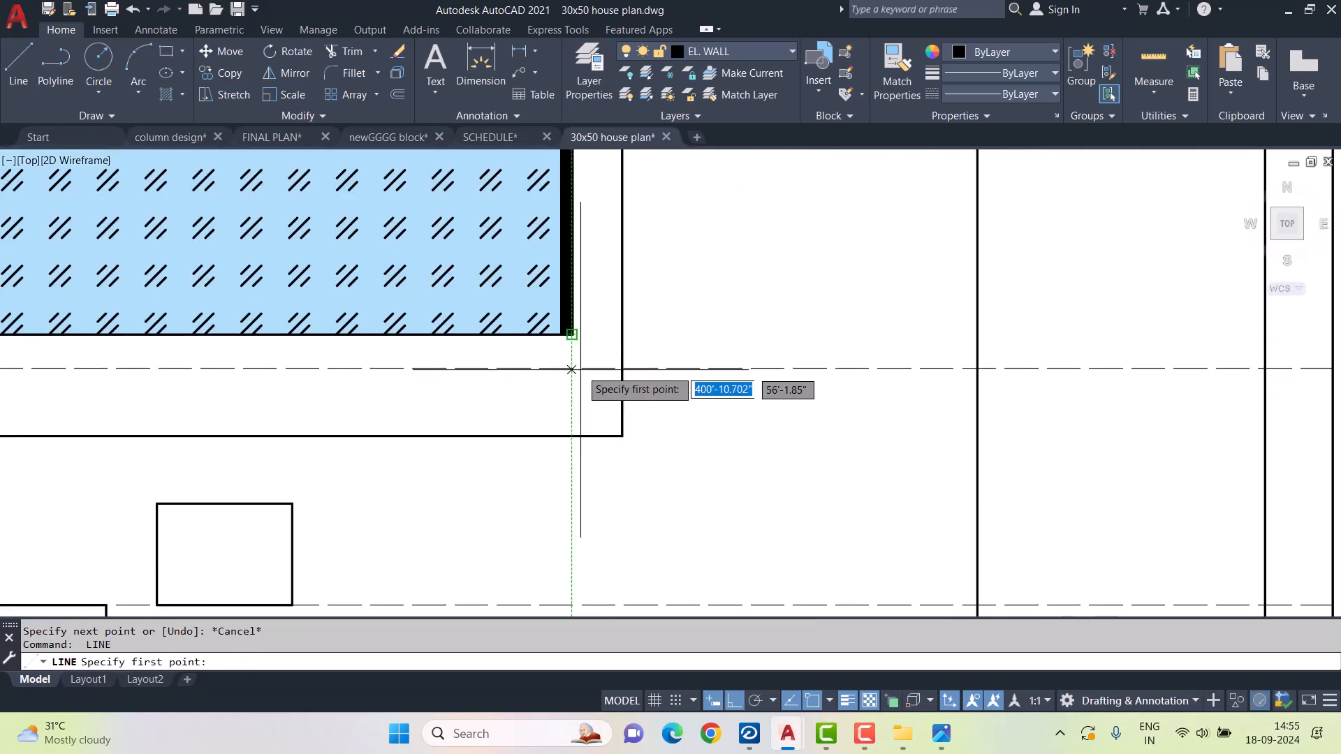
{"action": "left_click", "coordinate": [572, 433]}
{"action": "middle_click_drag", "start_coordinate": [574, 574], "coordinate": [575, 288]}
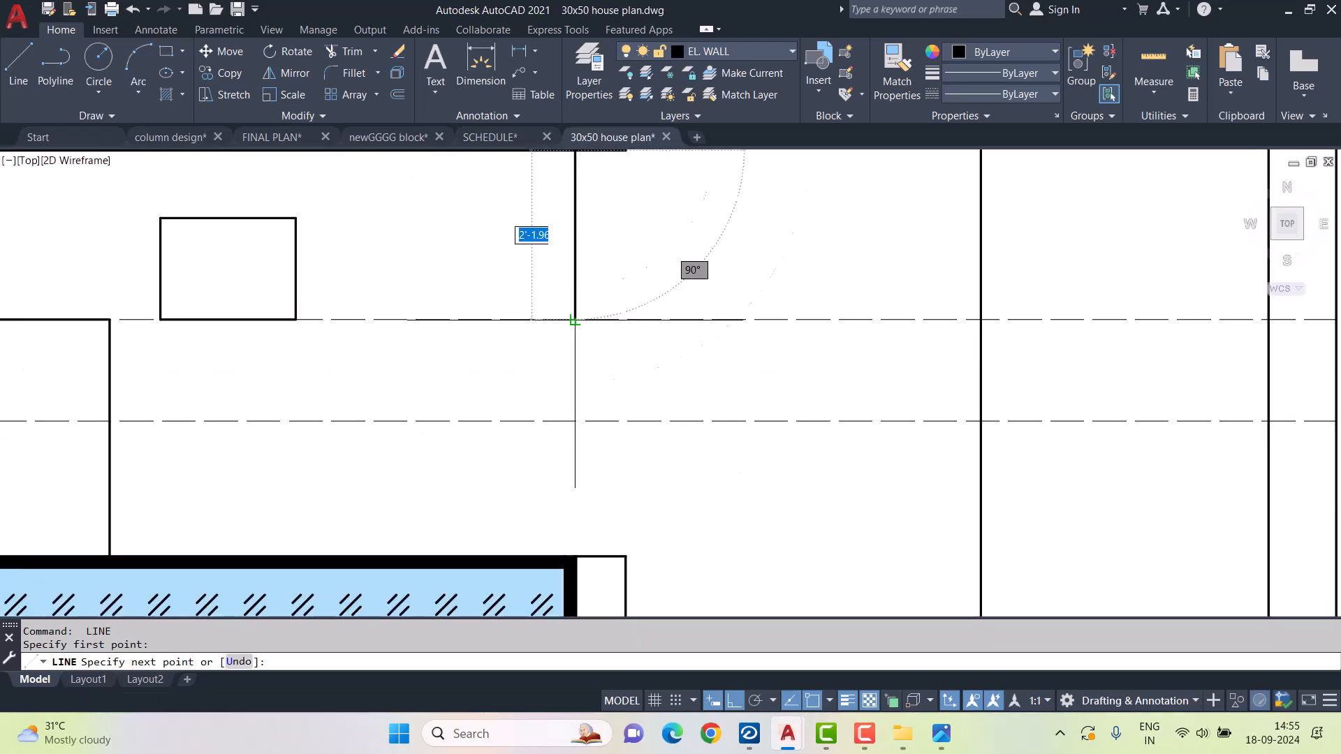
{"action": "left_click", "coordinate": [578, 555]}
{"action": "key", "text": "Escape"}
{"action": "scroll", "coordinate": [597, 453], "scroll_direction": "down", "scroll_amount": 2}
{"action": "scroll", "coordinate": [588, 448], "scroll_direction": "down", "scroll_amount": 3}
{"action": "scroll", "coordinate": [732, 311], "scroll_direction": "up", "scroll_amount": 3}
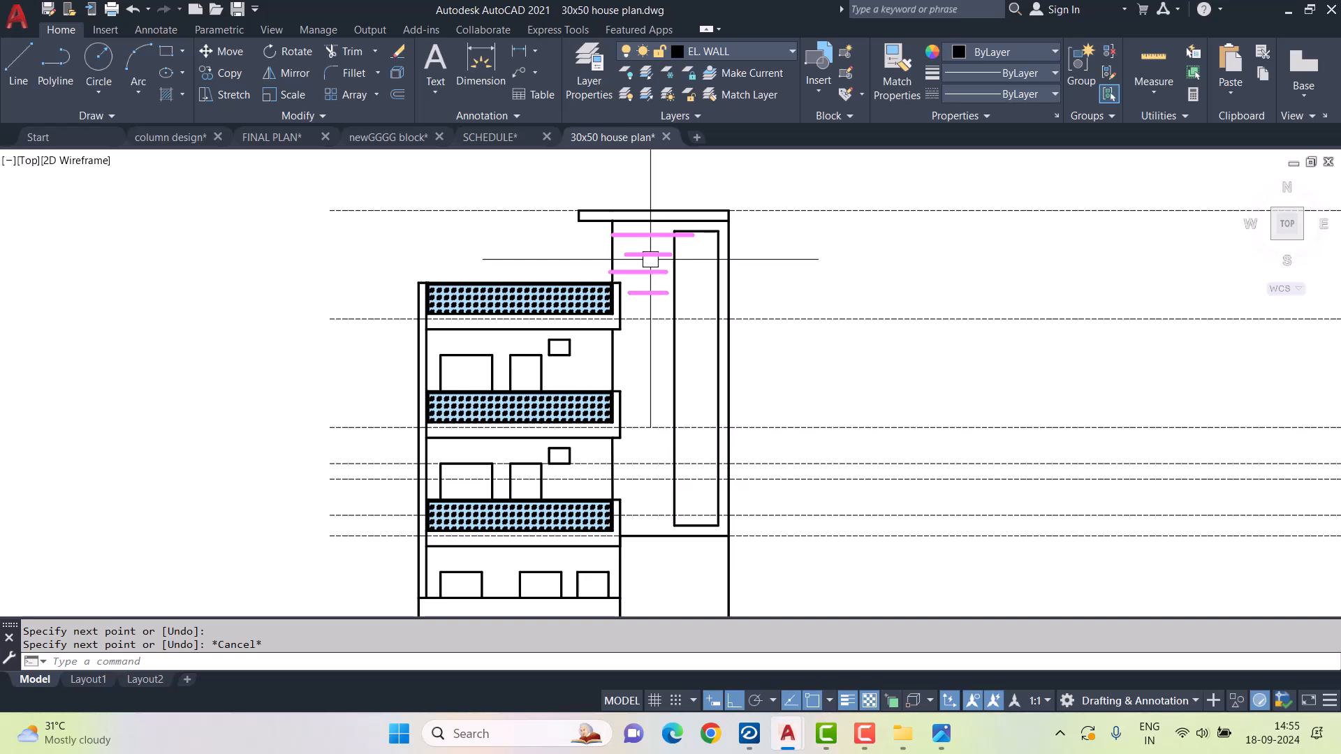
{"action": "left_click", "coordinate": [6, 67]}
{"action": "scroll", "coordinate": [685, 230], "scroll_direction": "up", "scroll_amount": 6}
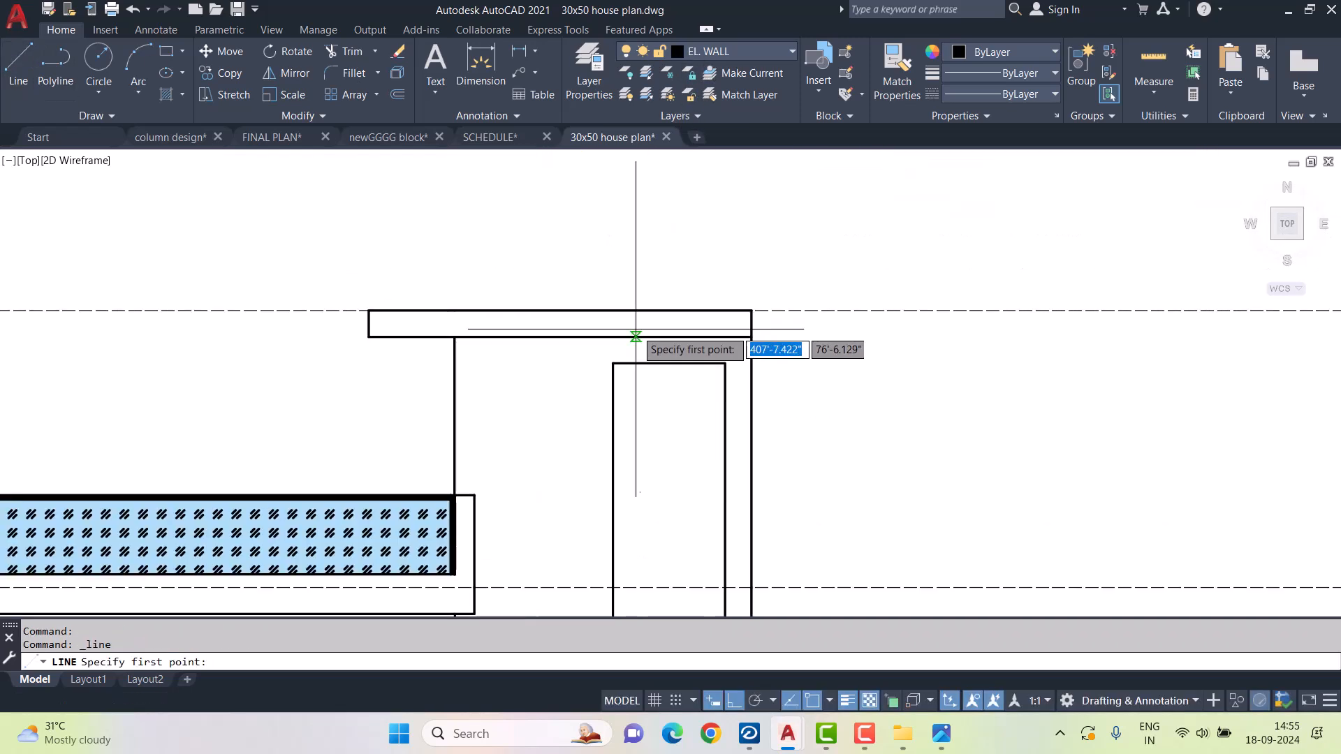
{"action": "scroll", "coordinate": [731, 366], "scroll_direction": "down", "scroll_amount": 2}
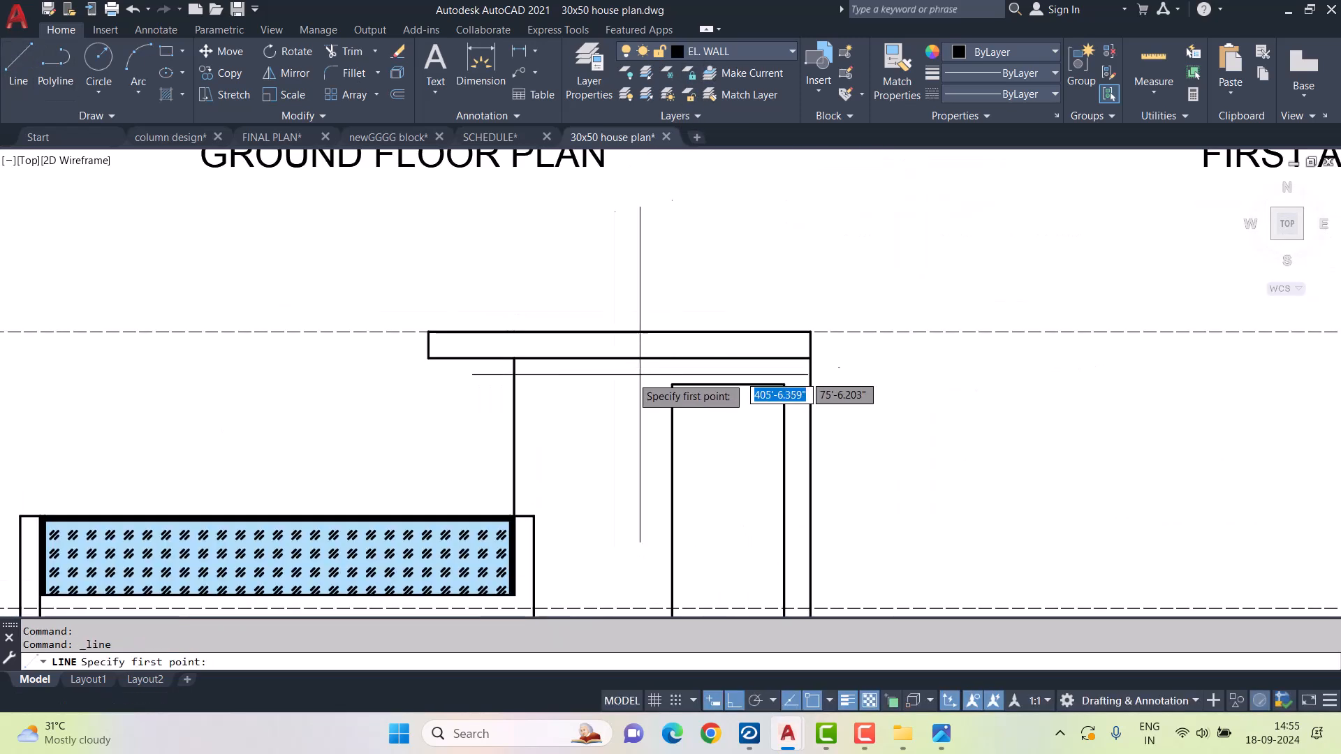
{"action": "middle_click_drag", "start_coordinate": [781, 387], "coordinate": [713, 230]}
{"action": "key", "text": "Escape"}
{"action": "key", "text": "Escape"}
{"action": "scroll", "coordinate": [754, 327], "scroll_direction": "down", "scroll_amount": 1}
{"action": "scroll", "coordinate": [757, 417], "scroll_direction": "down", "scroll_amount": 1}
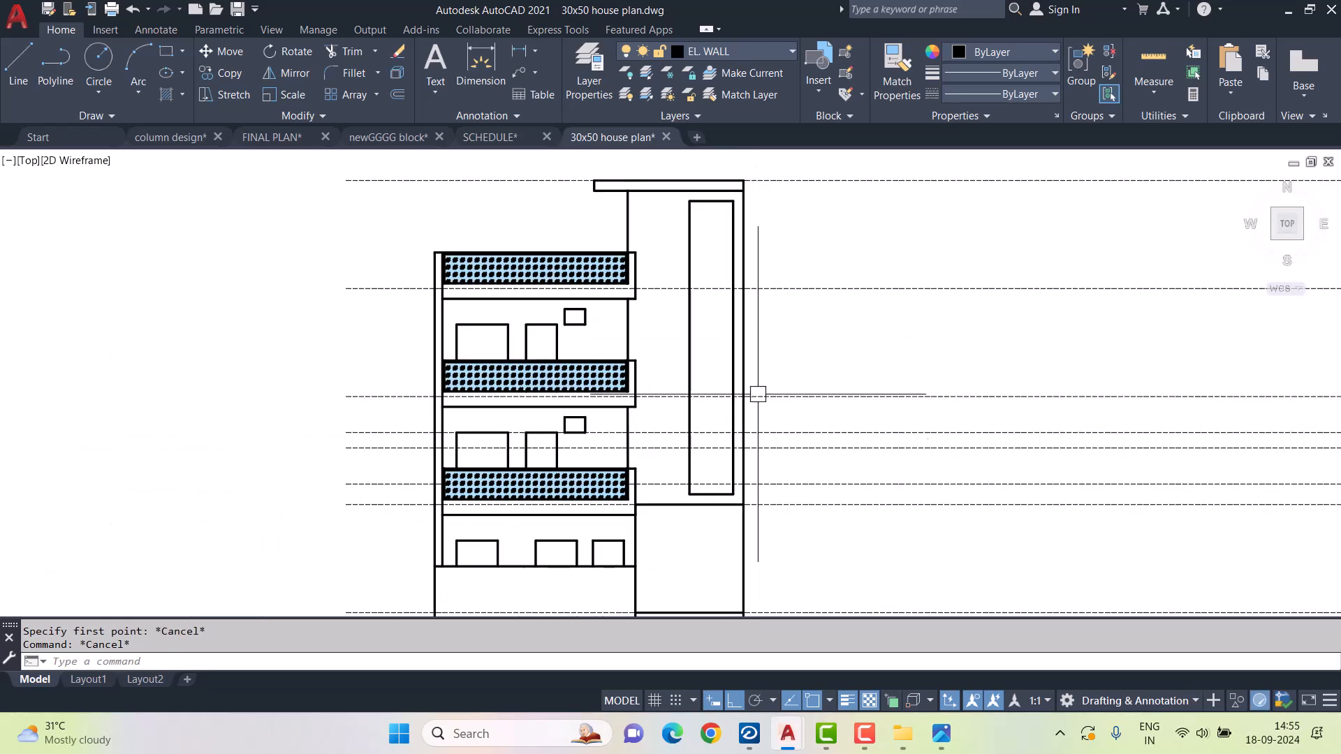
{"action": "scroll", "coordinate": [766, 197], "scroll_direction": "up", "scroll_amount": 4}
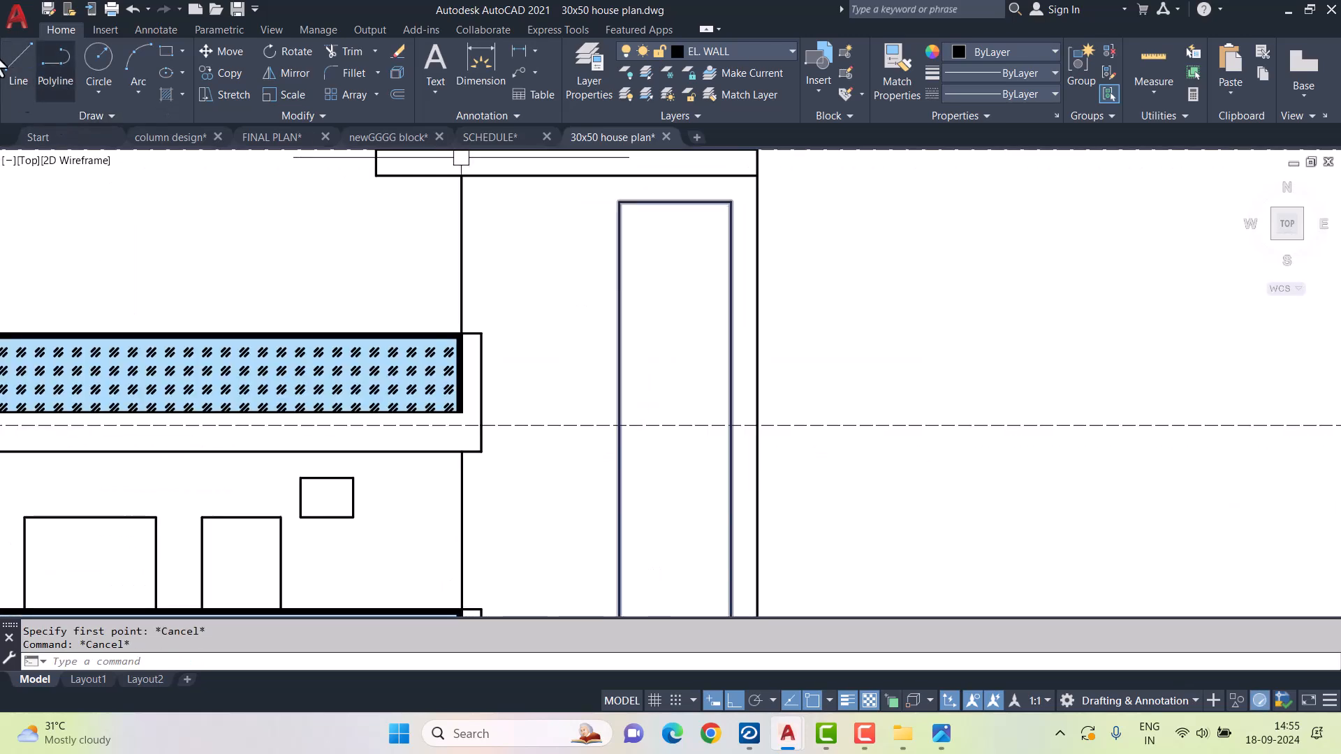
{"action": "left_click", "coordinate": [19, 68]}
{"action": "key", "text": "Escape"}
{"action": "key", "text": "Escape"}
- Offset the outer right wall line of the elevation 1' inward
{"action": "type", "text": "o"}
{"action": "key", "text": "Return"}
{"action": "type", "text": "1'"}
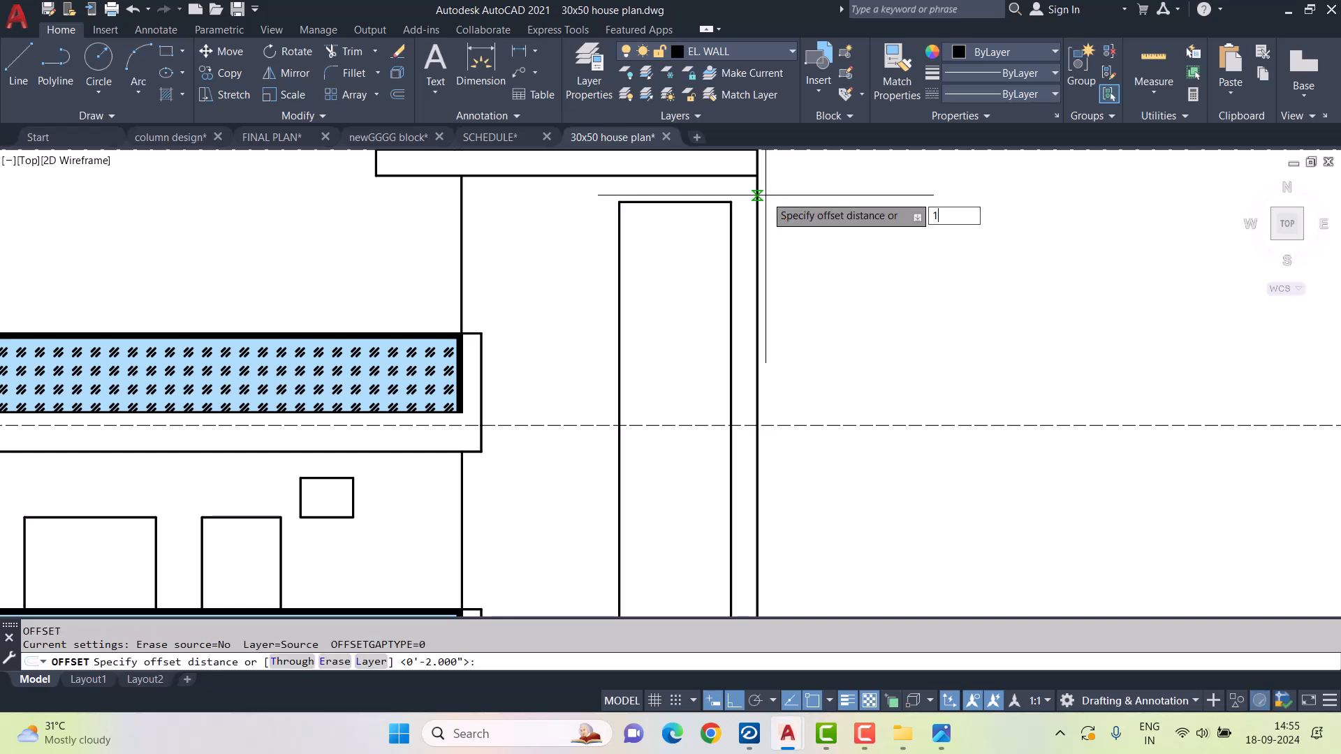
{"action": "key", "text": "Return"}
{"action": "left_click", "coordinate": [760, 201]}
{"action": "left_click", "coordinate": [623, 216]}
{"action": "key", "text": "Escape"}
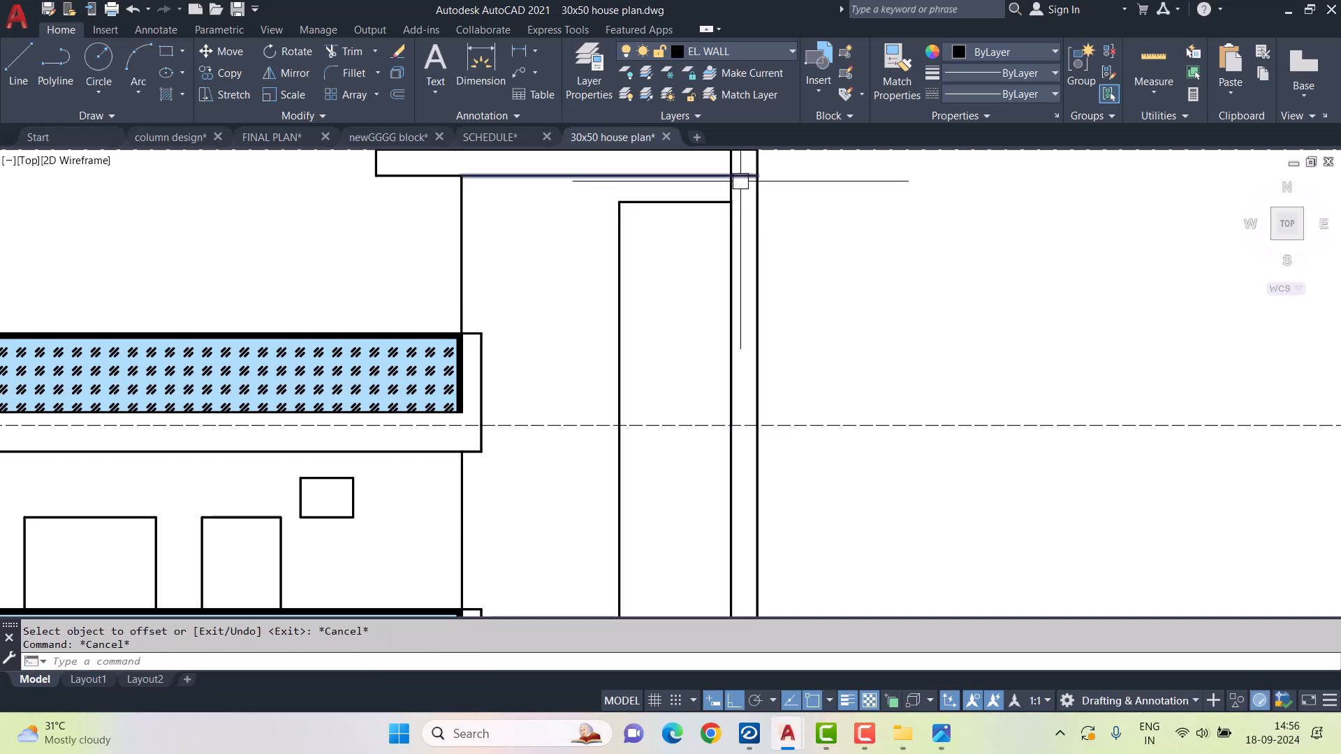
- Trim the roof slab's bottom line and the offset wall line where they cross at the upper right corner
{"action": "scroll", "coordinate": [731, 236], "scroll_direction": "up", "scroll_amount": 3}
{"action": "type", "text": "tr"}
{"action": "key", "text": "Return"}
{"action": "left_click", "coordinate": [751, 190]}
{"action": "key", "text": "Escape"}
{"action": "left_click", "coordinate": [727, 213]}
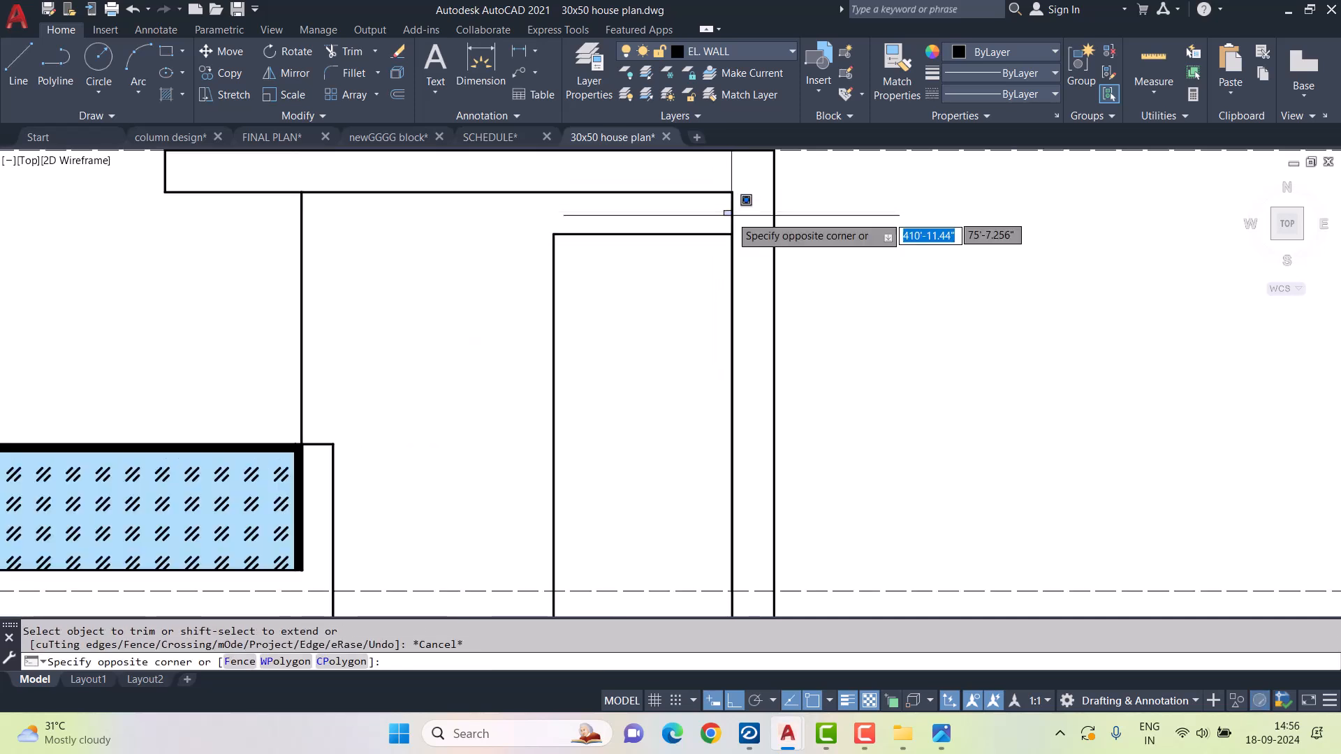
{"action": "scroll", "coordinate": [767, 264], "scroll_direction": "down", "scroll_amount": 2}
{"action": "key", "text": "Escape"}
- Stretch the lower end of the offset wall line down to the ground line
{"action": "scroll", "coordinate": [757, 238], "scroll_direction": "up", "scroll_amount": 2}
{"action": "left_click", "coordinate": [741, 254]}
{"action": "mouse_move", "coordinate": [761, 415]}
{"action": "middle_mouse_down"}
{"action": "mouse_move", "coordinate": [774, 298]}
{"action": "mouse_move", "coordinate": [749, 478]}
{"action": "middle_mouse_up"}
{"action": "left_click", "coordinate": [758, 362]}
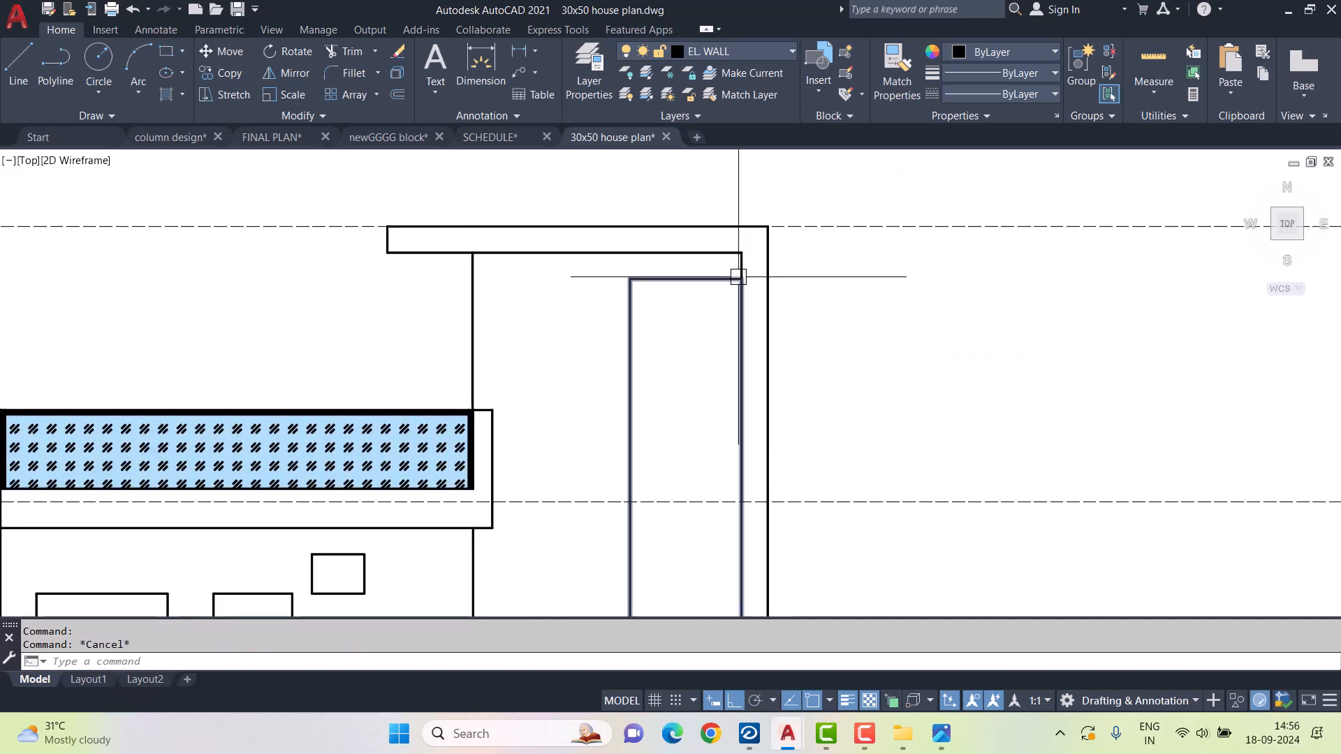
{"action": "left_click", "coordinate": [742, 502]}
{"action": "scroll", "coordinate": [742, 502], "scroll_direction": "down", "scroll_amount": 3}
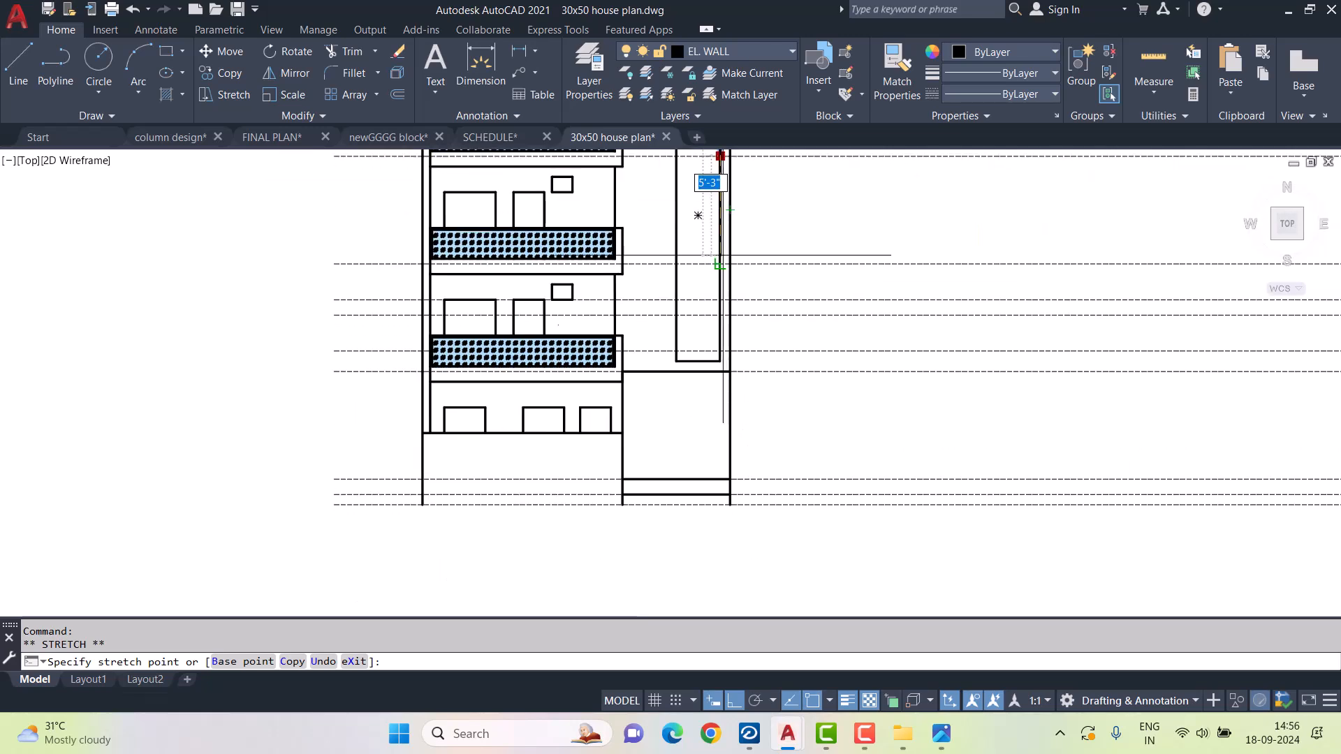
{"action": "scroll", "coordinate": [730, 489], "scroll_direction": "up", "scroll_amount": 3}
{"action": "left_click", "coordinate": [725, 508]}
{"action": "key", "text": "Escape"}
{"action": "key", "text": "Escape"}
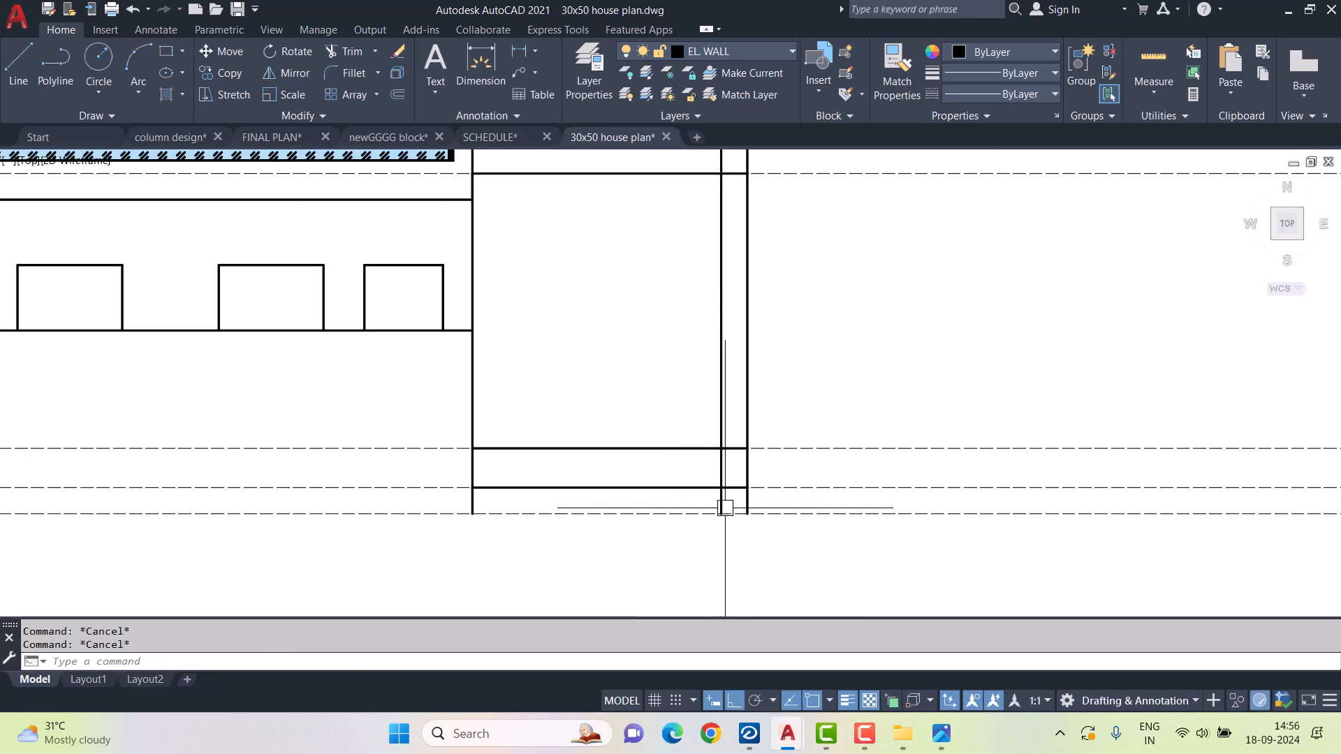
- Trim the horizontal floor and plinth lines between the two right-hand wall lines
{"action": "key", "text": "Return"}
{"action": "left_click", "coordinate": [734, 447]}
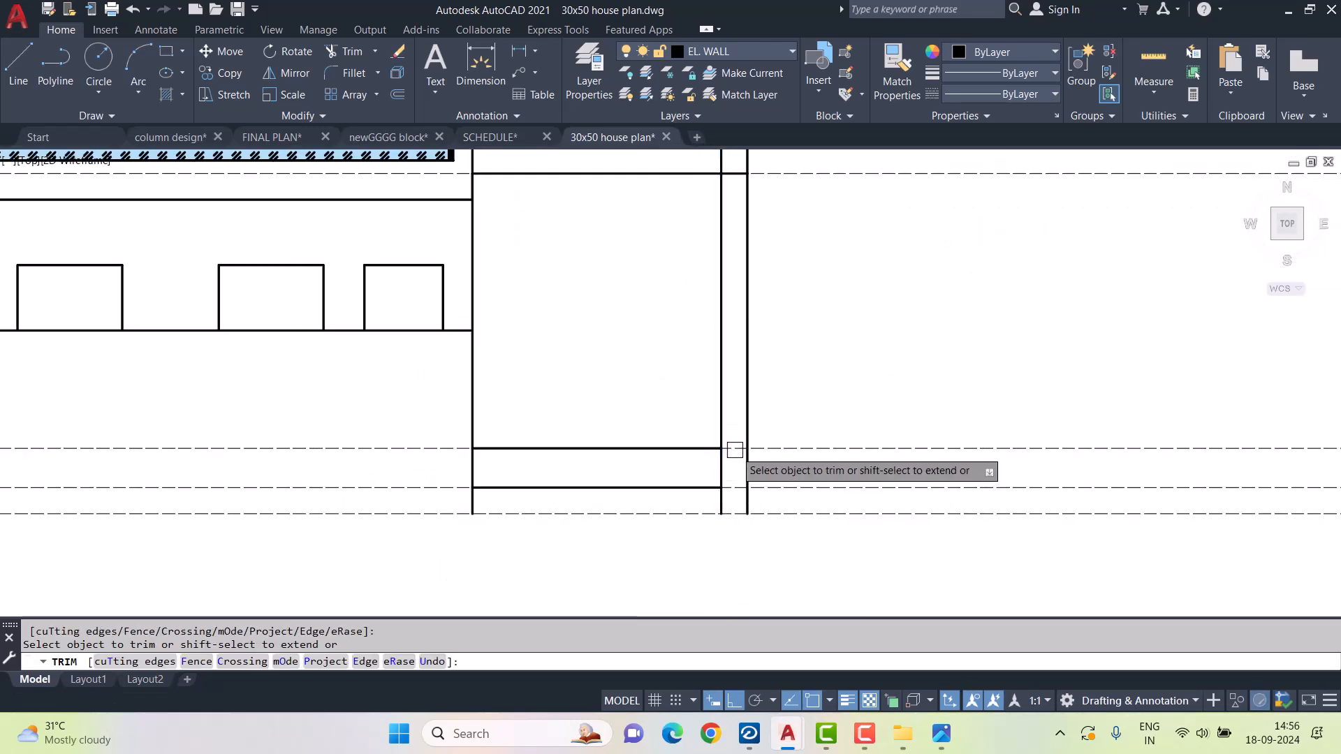
{"action": "scroll", "coordinate": [733, 450], "scroll_direction": "down", "scroll_amount": 3}
{"action": "scroll", "coordinate": [721, 366], "scroll_direction": "up", "scroll_amount": 3}
{"action": "scroll", "coordinate": [762, 321], "scroll_direction": "down", "scroll_amount": 3}
{"action": "scroll", "coordinate": [762, 322], "scroll_direction": "down", "scroll_amount": 4}
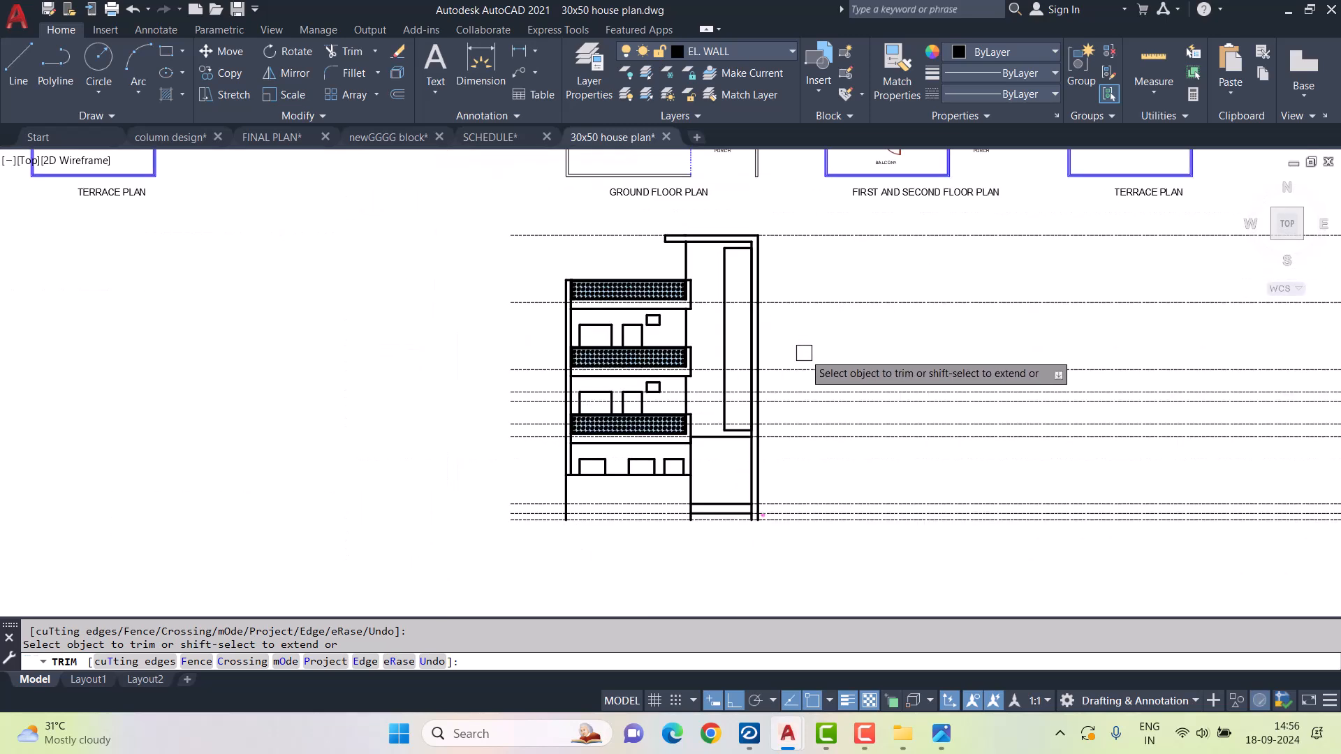
- Check the right wall and roof in the elevation.png reference image and return to the 30x50 house plan drawing in AutoCAD
{"action": "left_click", "coordinate": [941, 733]}
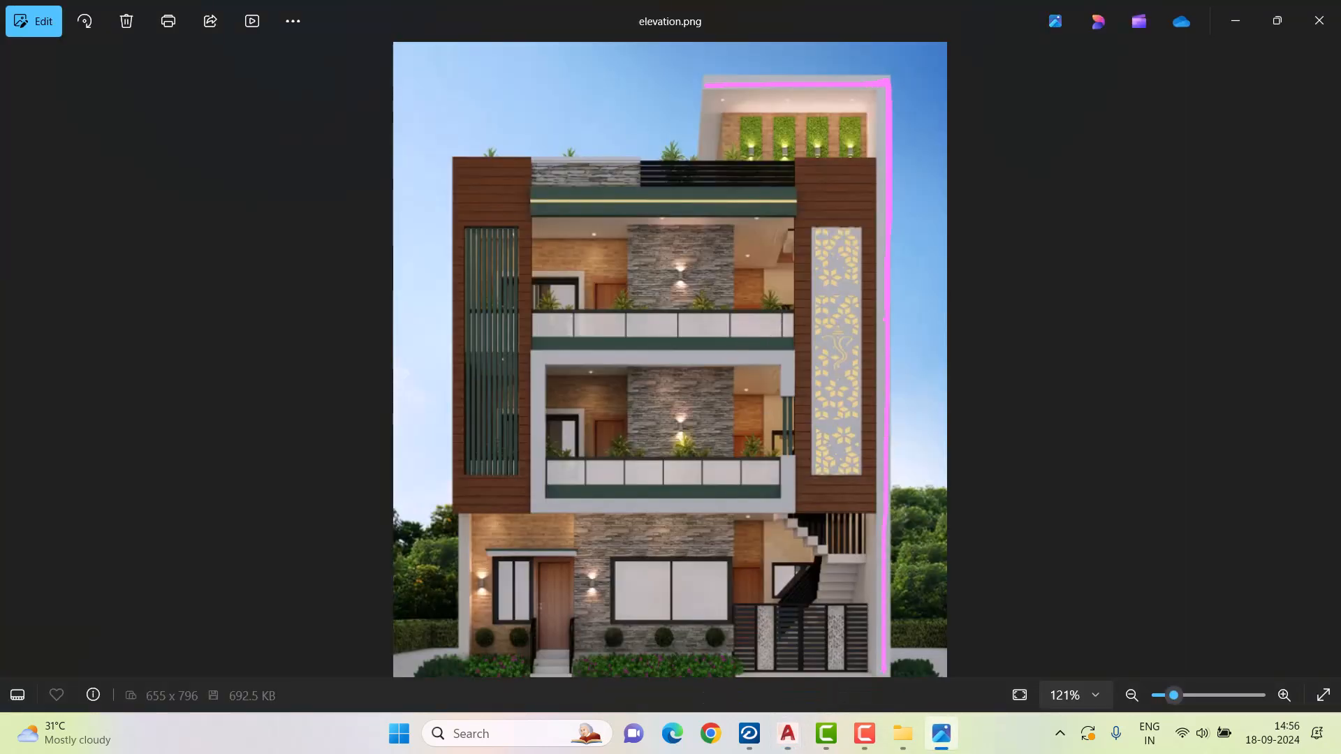
{"action": "key", "text": "alt+Tab"}
{"action": "left_click", "coordinate": [787, 742]}
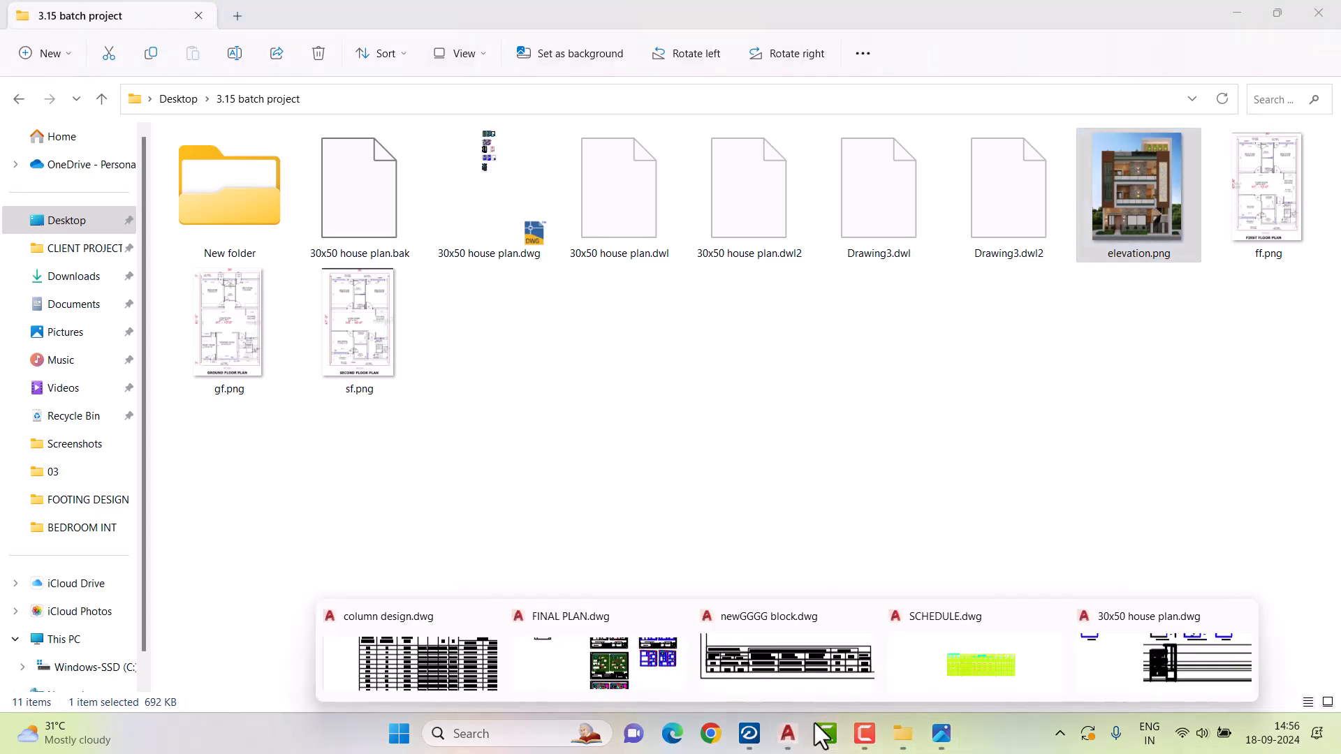
{"action": "left_click", "coordinate": [1162, 667]}
{"action": "scroll", "coordinate": [740, 419], "scroll_direction": "up", "scroll_amount": 3}
{"action": "key", "text": "Escape"}
{"action": "key", "text": "Escape"}
{"action": "key", "text": "Escape"}
{"action": "scroll", "coordinate": [647, 412], "scroll_direction": "up", "scroll_amount": 2}
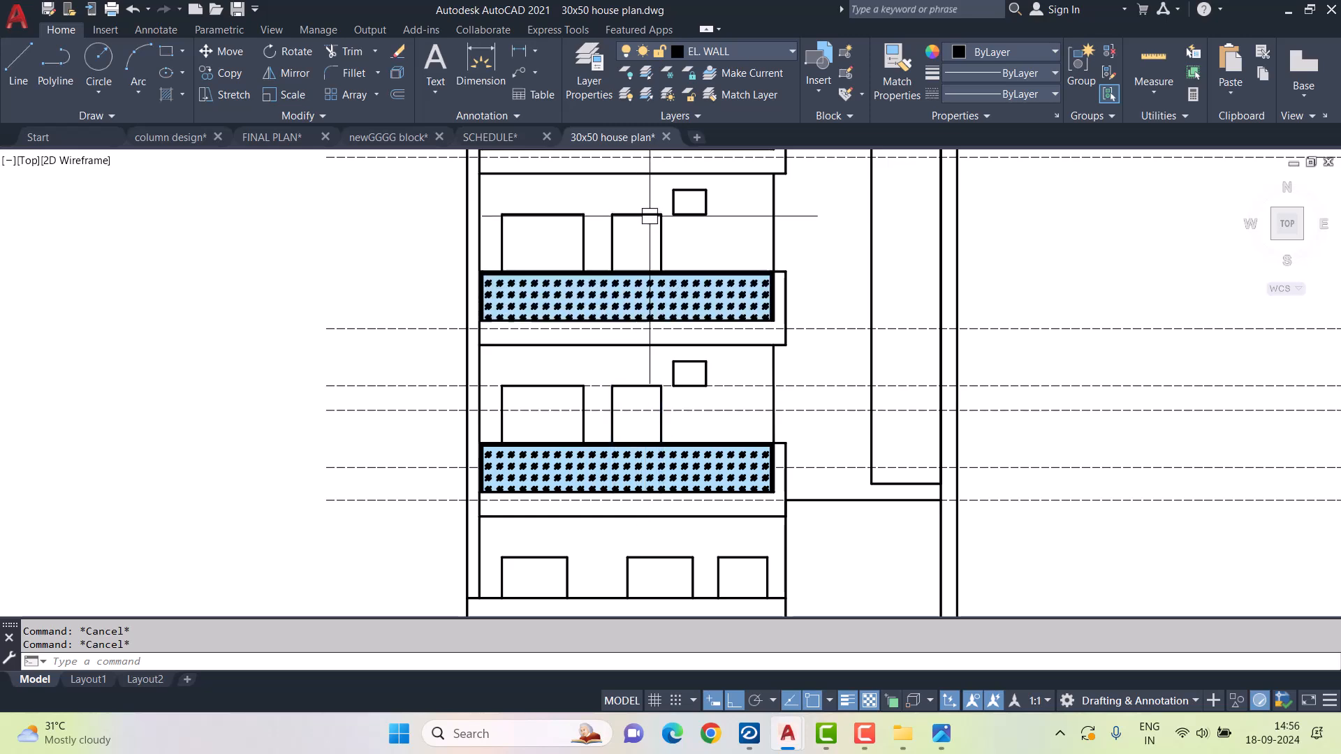
- Make the window layer current and measure the width of the small ventilator opening on the upper floor
{"action": "middle_click_drag", "start_coordinate": [723, 220], "coordinate": [723, 278]}
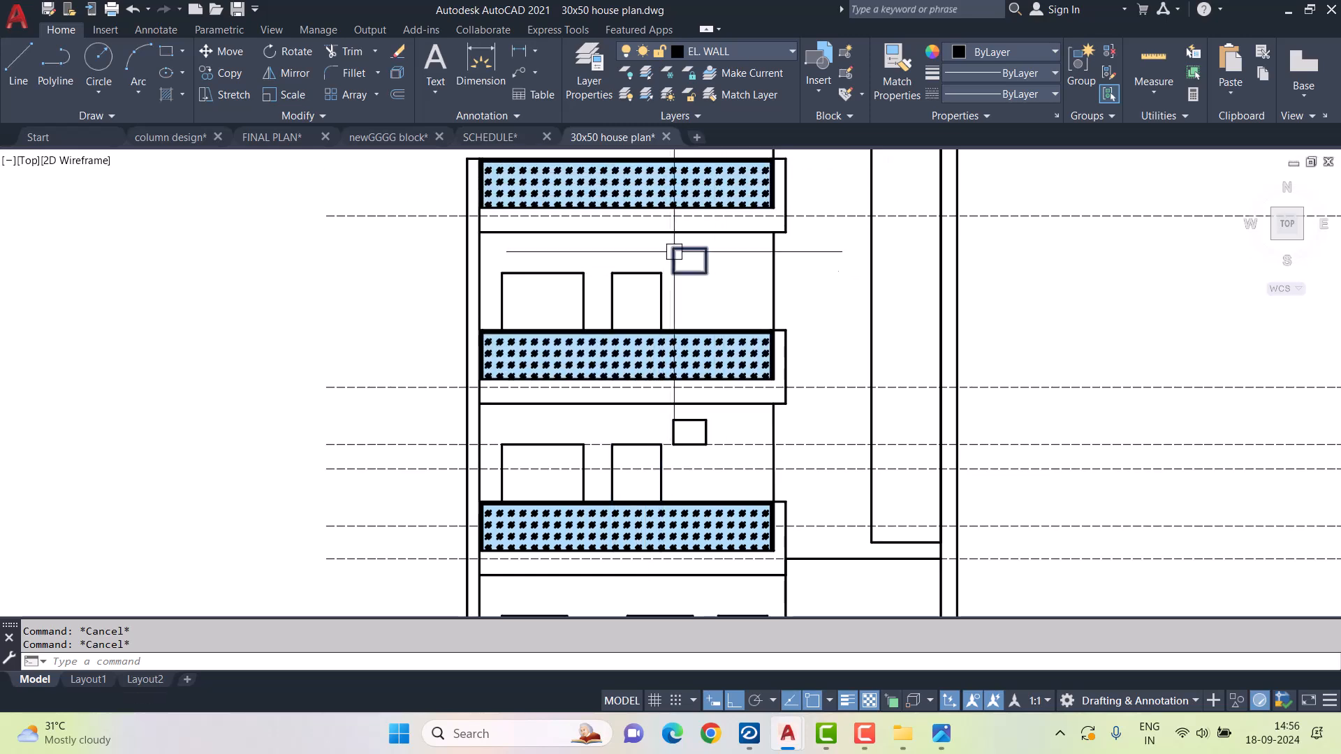
{"action": "left_click", "coordinate": [728, 51]}
{"action": "left_click", "coordinate": [708, 574]}
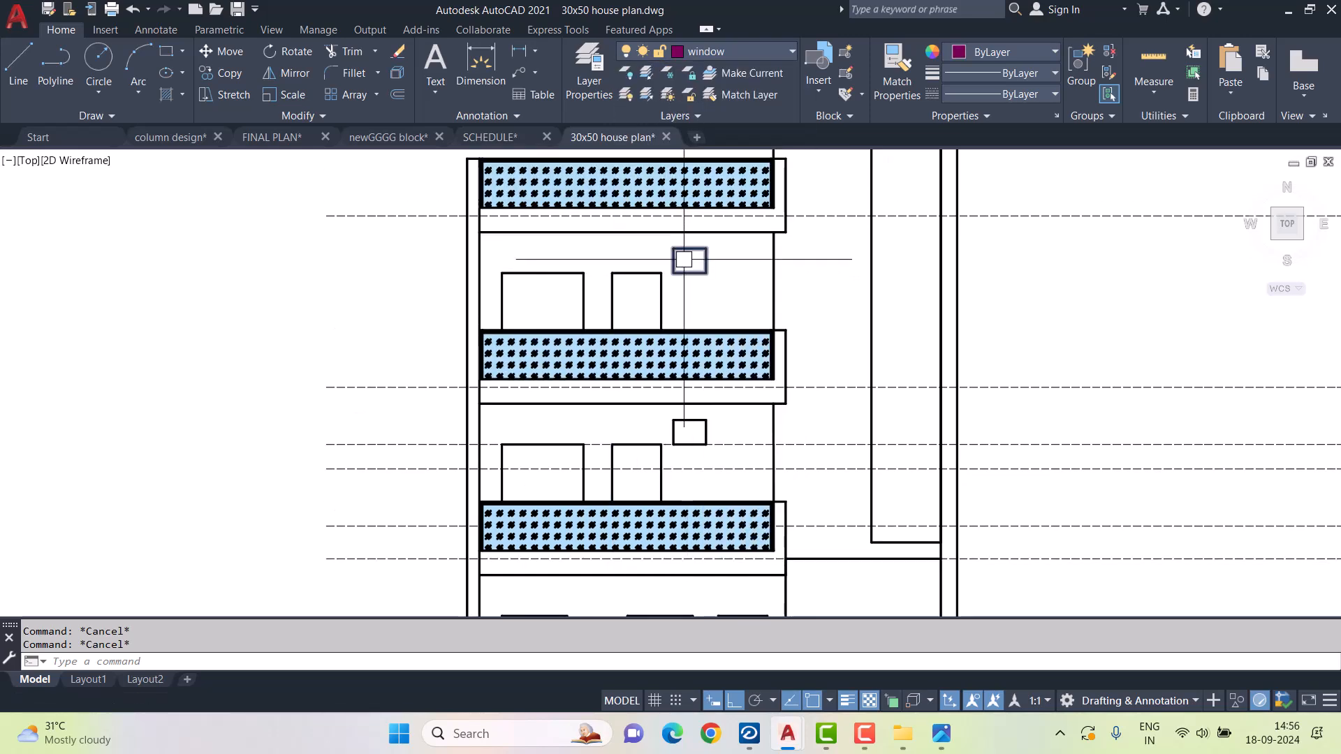
{"action": "scroll", "coordinate": [705, 274], "scroll_direction": "up", "scroll_amount": 4}
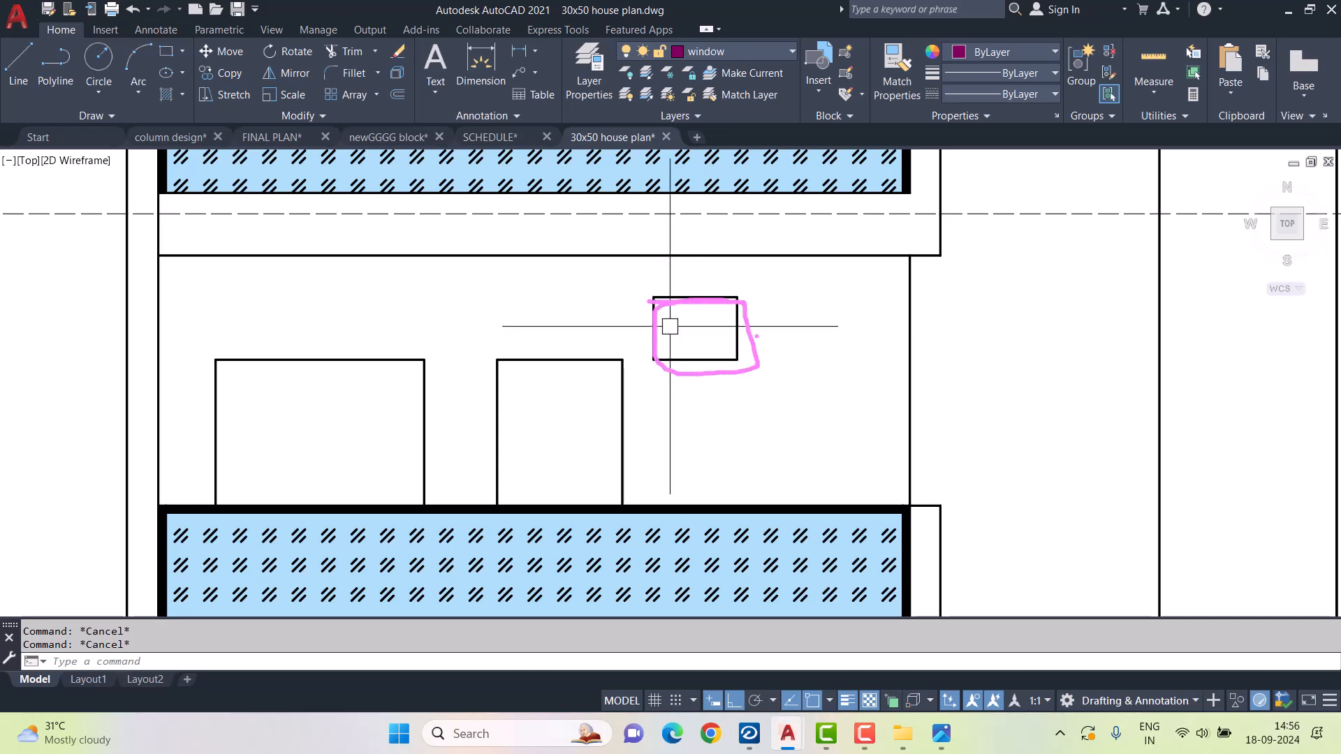
{"action": "left_click", "coordinate": [519, 50]}
{"action": "left_click", "coordinate": [653, 297]}
{"action": "left_click", "coordinate": [737, 297]}
{"action": "key", "text": "Escape"}
- Draw a 2' by 1'6" rectangle in the empty space beside the elevation's left wall
{"action": "middle_click_drag", "start_coordinate": [560, 308], "coordinate": [680, 300]}
{"action": "type", "text": "REC"}
{"action": "key", "text": "Return"}
{"action": "middle_click_drag", "start_coordinate": [246, 318], "coordinate": [537, 357]}
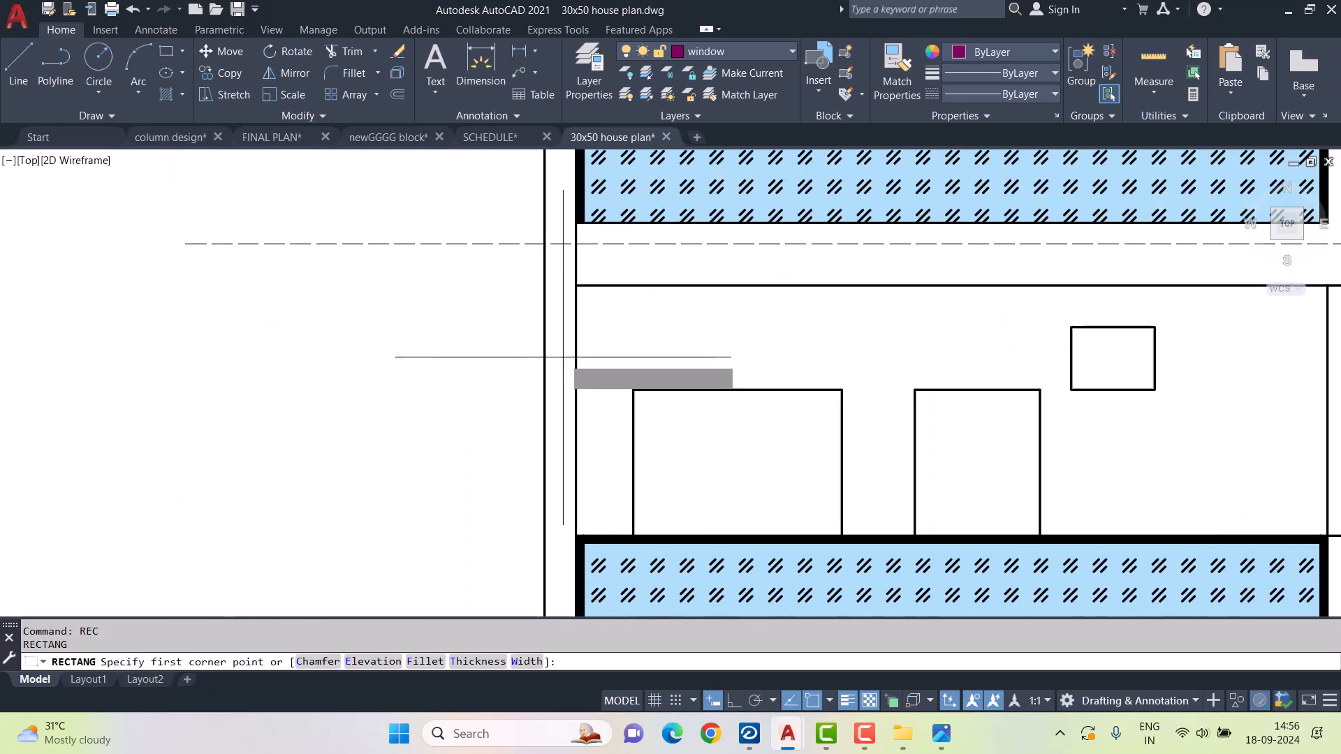
{"action": "left_click", "coordinate": [344, 441]}
{"action": "type", "text": "d"}
{"action": "key", "text": "Return"}
{"action": "type", "text": "2"}
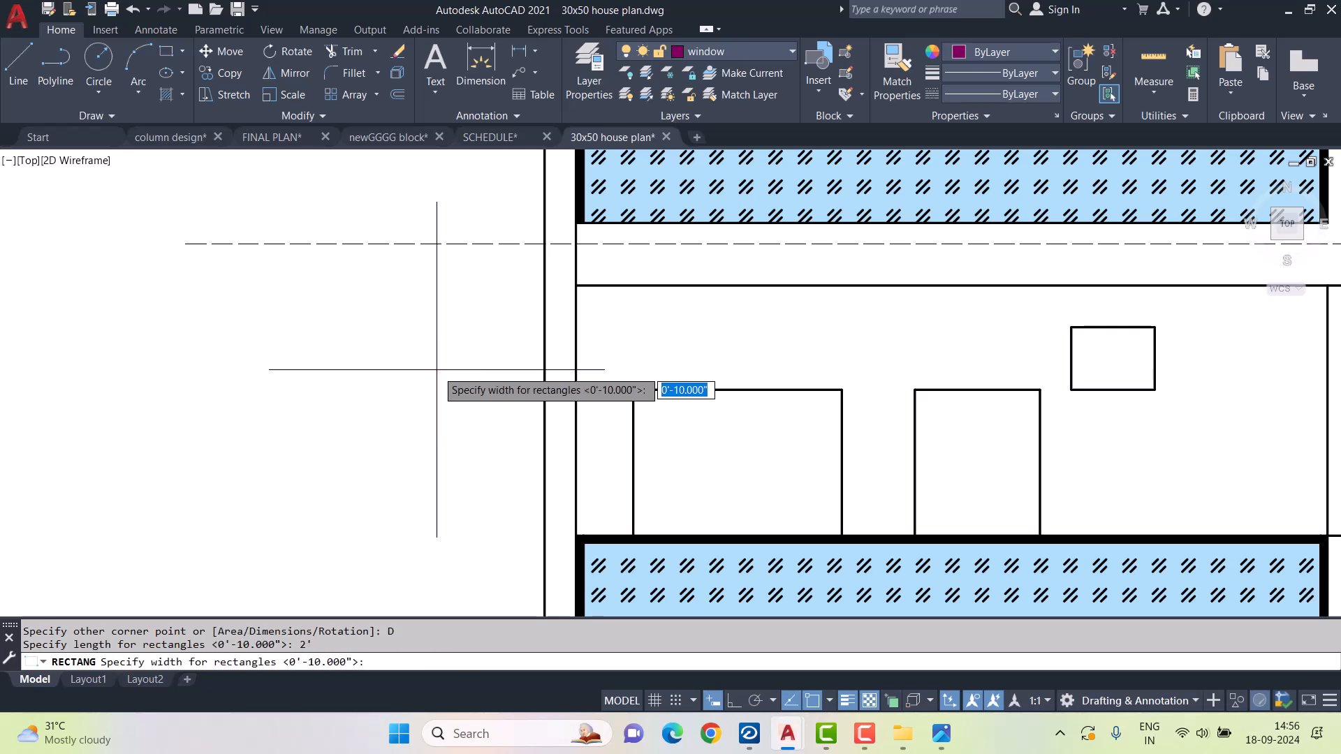
{"action": "type", "text": "1'6\""}
{"action": "key", "text": "Return"}
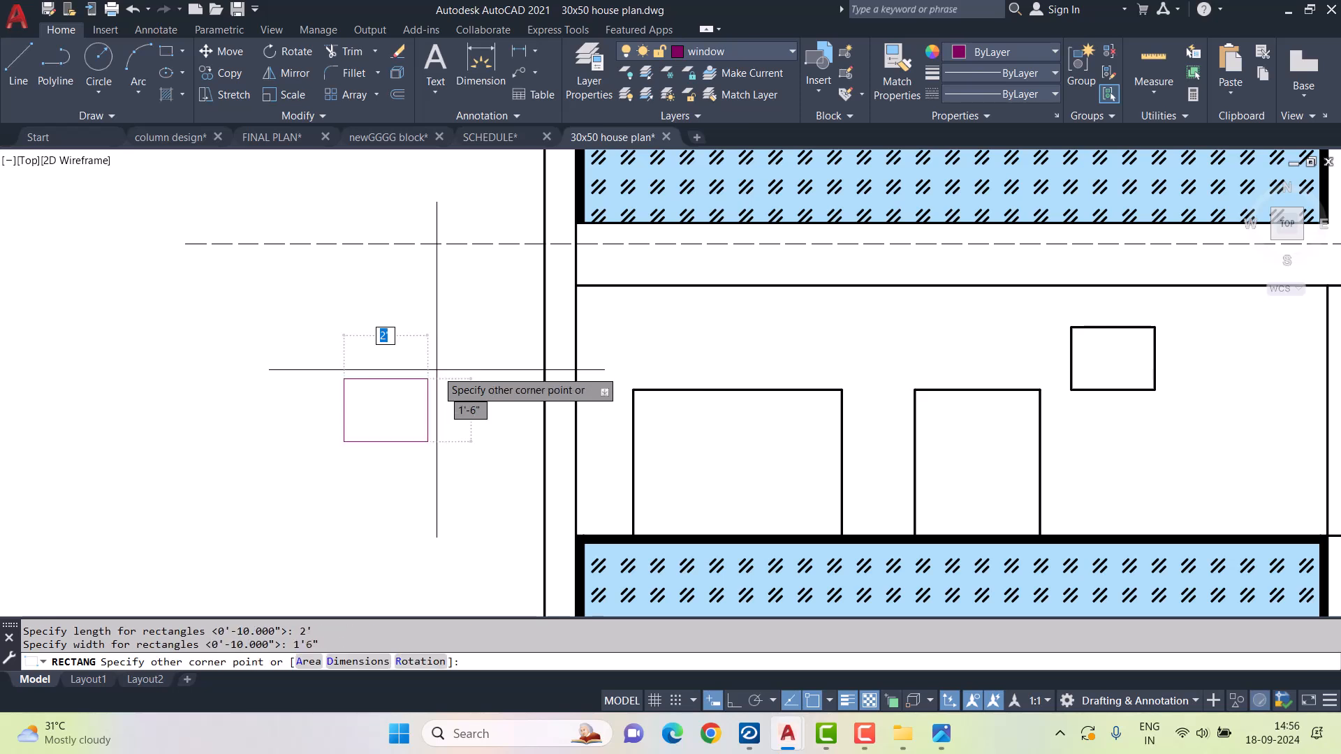
- Offset the small rectangle 2" inward and offset the resulting rectangle a further 1" inward
{"action": "scroll", "coordinate": [379, 413], "scroll_direction": "up", "scroll_amount": 2}
{"action": "type", "text": "O"}
{"action": "key", "text": "Return"}
{"action": "type", "text": "2\""}
{"action": "key", "text": "Return"}
{"action": "left_click", "coordinate": [386, 361]}
{"action": "left_click", "coordinate": [378, 407]}
{"action": "scroll", "coordinate": [332, 397], "scroll_direction": "up", "scroll_amount": 1}
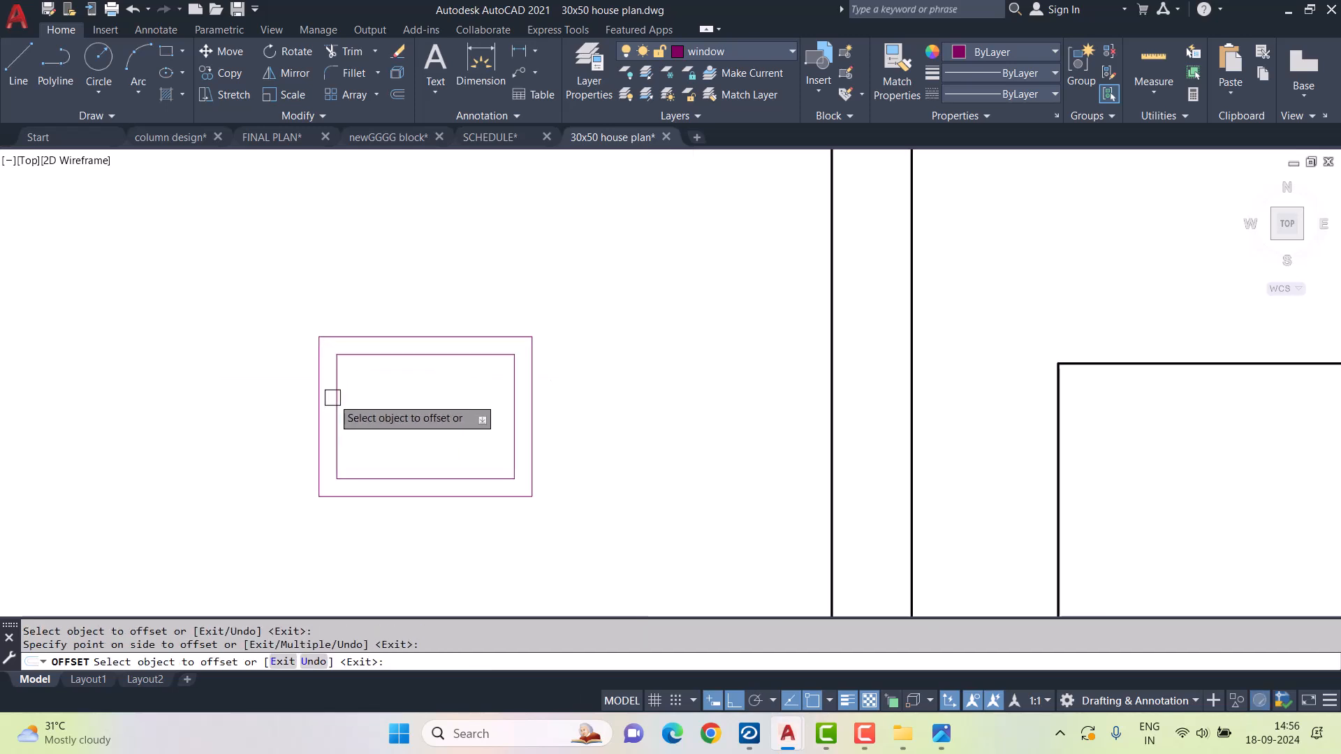
{"action": "left_click", "coordinate": [394, 356]}
{"action": "type", "text": "1\""}
{"action": "key", "text": "Return"}
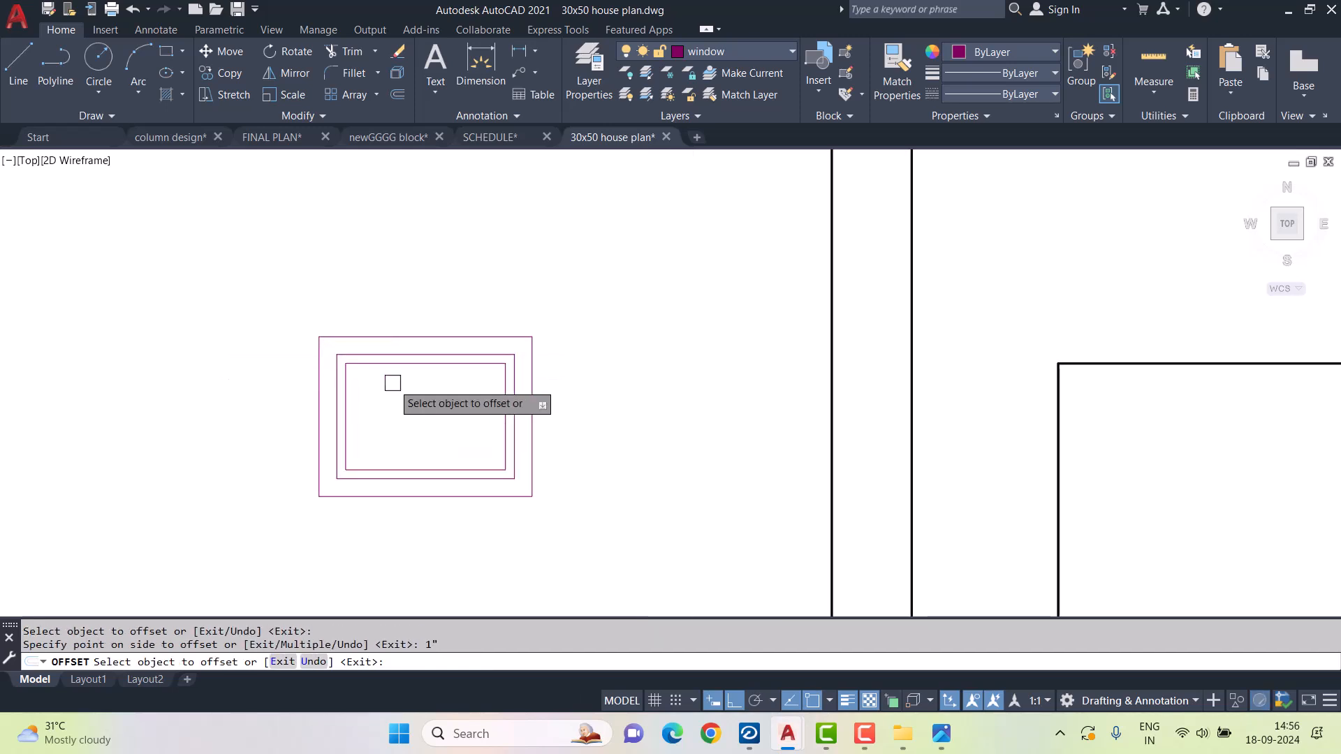
{"action": "key", "text": "Escape"}
- Draw vertical and horizontal centre lines between the side midpoints of the small window's innermost rectangle
{"action": "type", "text": "l"}
{"action": "key", "text": "Return"}
{"action": "left_click", "coordinate": [426, 363]}
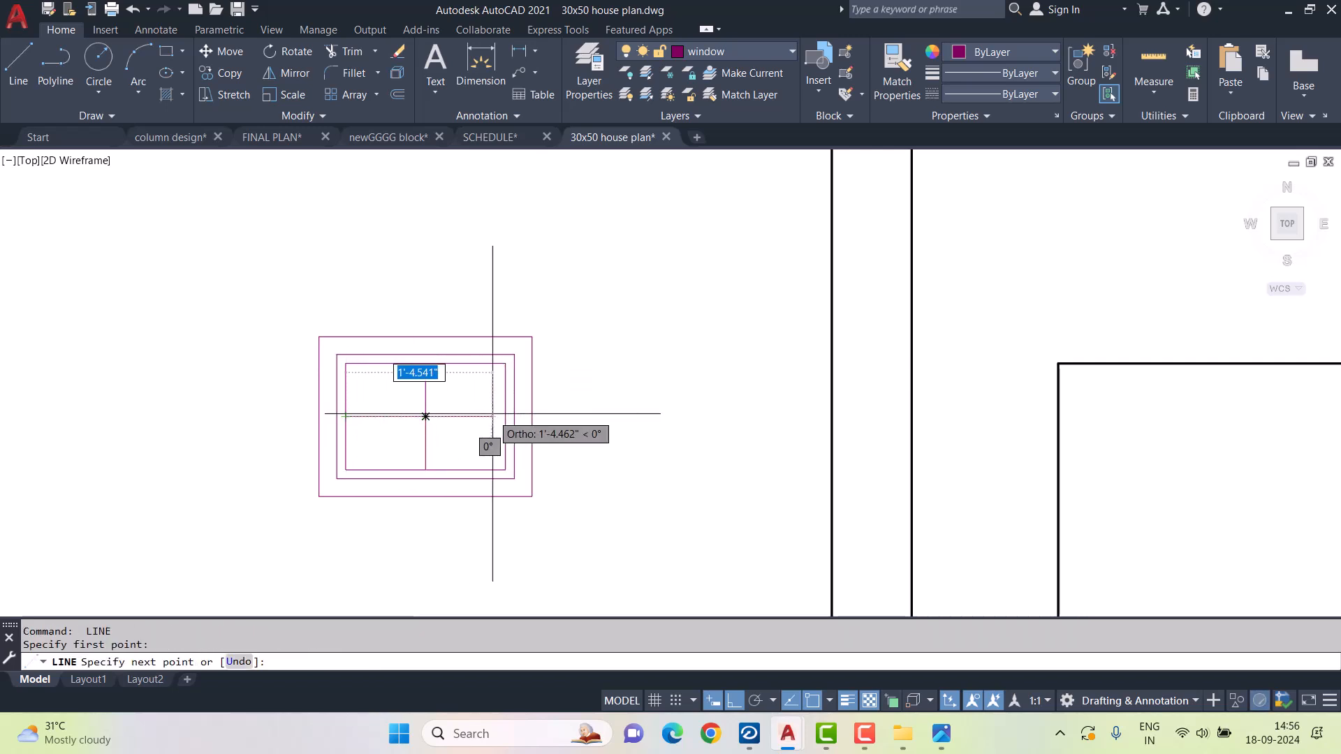
- Offset the small window's vertical and horizontal centre lines 0.25" to both sides
{"action": "type", "text": "o"}
{"action": "key", "text": "Return"}
{"action": "type", "text": ".25"}
{"action": "key", "text": "Return"}
{"action": "scroll", "coordinate": [434, 407], "scroll_direction": "up", "scroll_amount": 2}
{"action": "left_click", "coordinate": [414, 400]}
{"action": "left_click", "coordinate": [459, 419]}
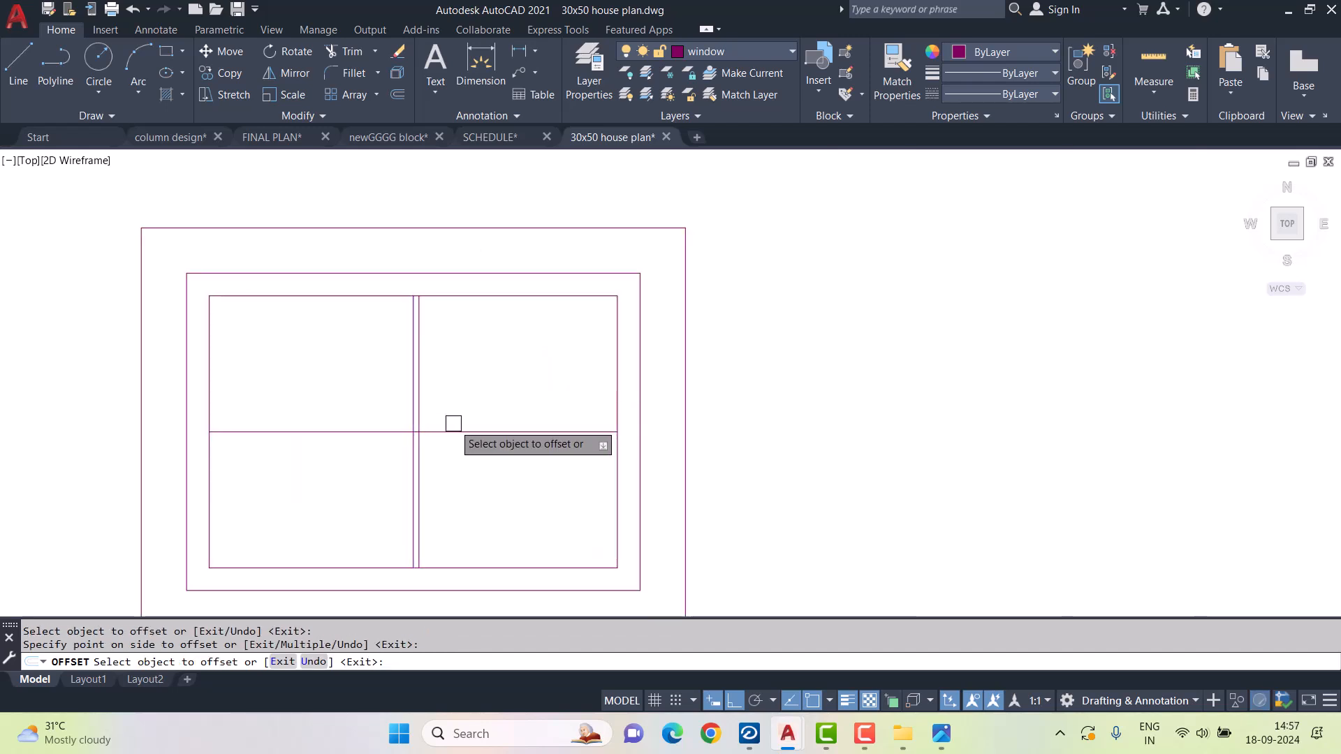
{"action": "scroll", "coordinate": [357, 428], "scroll_direction": "up", "scroll_amount": 2}
{"action": "left_click", "coordinate": [362, 434]}
{"action": "left_click", "coordinate": [382, 480]}
{"action": "key", "text": "Escape"}
- Delete the two original centre lines of the small window, keeping their offset pairs
{"action": "scroll", "coordinate": [444, 438], "scroll_direction": "up", "scroll_amount": 5}
{"action": "left_click", "coordinate": [467, 397]}
{"action": "left_click", "coordinate": [427, 431]}
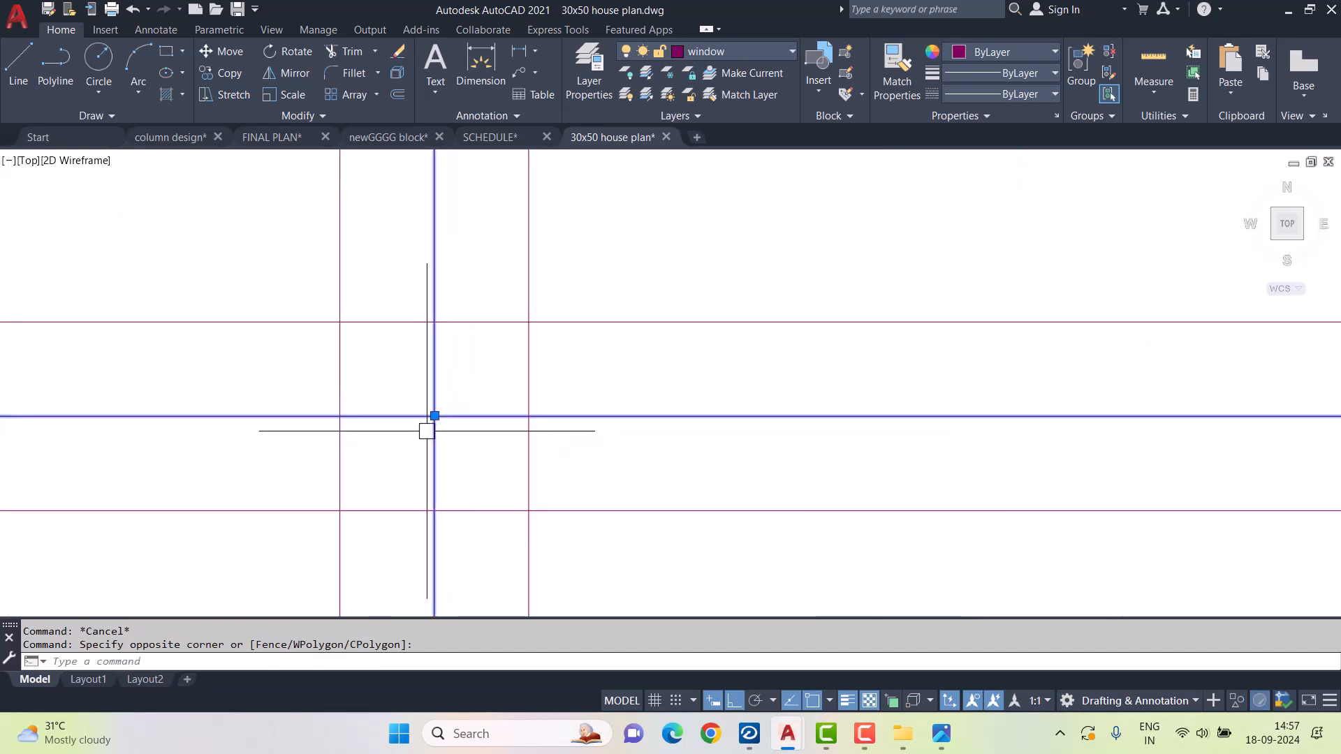
{"action": "key", "text": "Delete"}
- Trim the small window's glazing bar lines where they cross at the centre and meet the inner frame
{"action": "type", "text": "TR"}
{"action": "key", "text": "Return"}
{"action": "key", "text": "Return"}
{"action": "left_click", "coordinate": [446, 263]}
{"action": "left_click", "coordinate": [412, 538]}
{"action": "left_click", "coordinate": [296, 455]}
{"action": "left_click", "coordinate": [604, 388]}
{"action": "scroll", "coordinate": [555, 419], "scroll_direction": "down", "scroll_amount": 5}
{"action": "scroll", "coordinate": [873, 412], "scroll_direction": "up", "scroll_amount": 2}
{"action": "scroll", "coordinate": [350, 428], "scroll_direction": "down", "scroll_amount": 2}
{"action": "scroll", "coordinate": [424, 449], "scroll_direction": "up", "scroll_amount": 2}
{"action": "scroll", "coordinate": [605, 395], "scroll_direction": "down", "scroll_amount": 2}
{"action": "scroll", "coordinate": [638, 321], "scroll_direction": "up", "scroll_amount": 2}
{"action": "scroll", "coordinate": [664, 420], "scroll_direction": "down", "scroll_amount": 3}
{"action": "scroll", "coordinate": [642, 502], "scroll_direction": "up", "scroll_amount": 2}
{"action": "scroll", "coordinate": [632, 482], "scroll_direction": "down", "scroll_amount": 8}
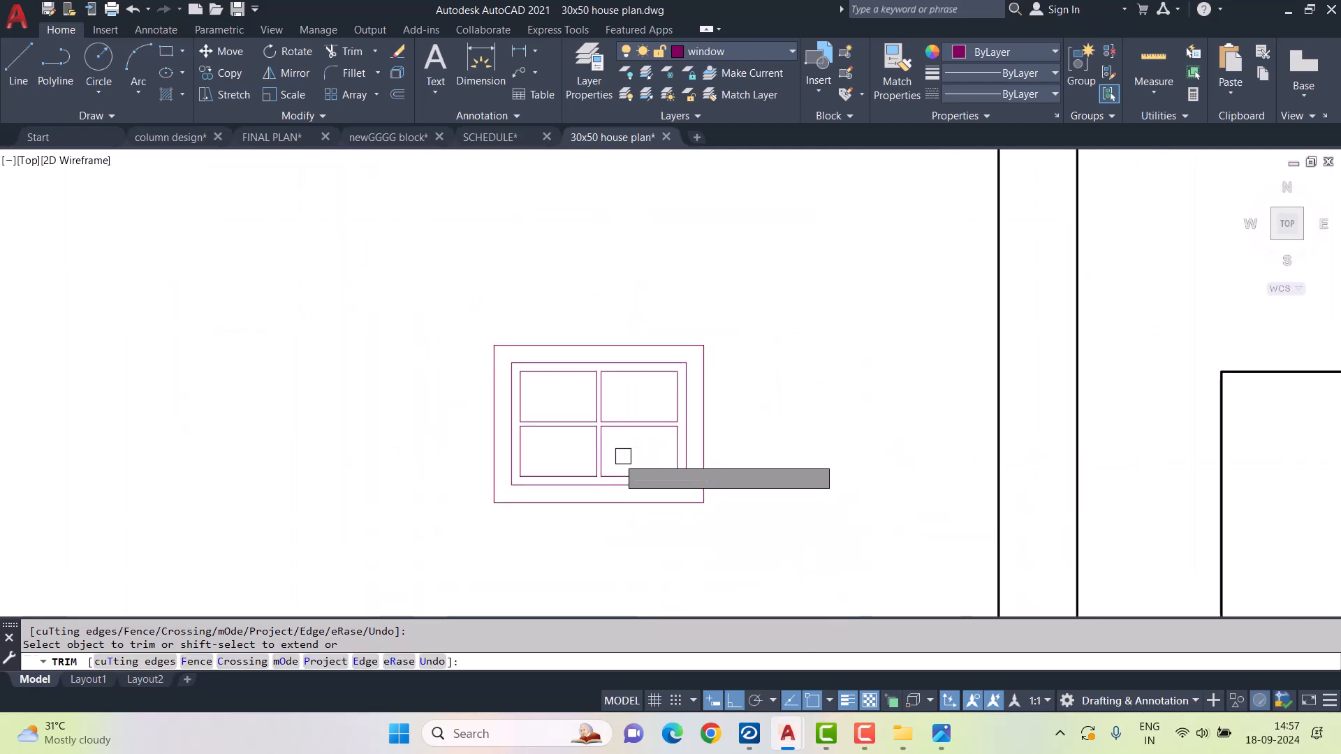
{"action": "key", "text": "Escape"}
{"action": "key", "text": "Escape"}
- Copy the finished small window into the ventilator openings on both upper floors of the elevation
{"action": "left_click", "coordinate": [400, 323]}
{"action": "left_click", "coordinate": [776, 555]}
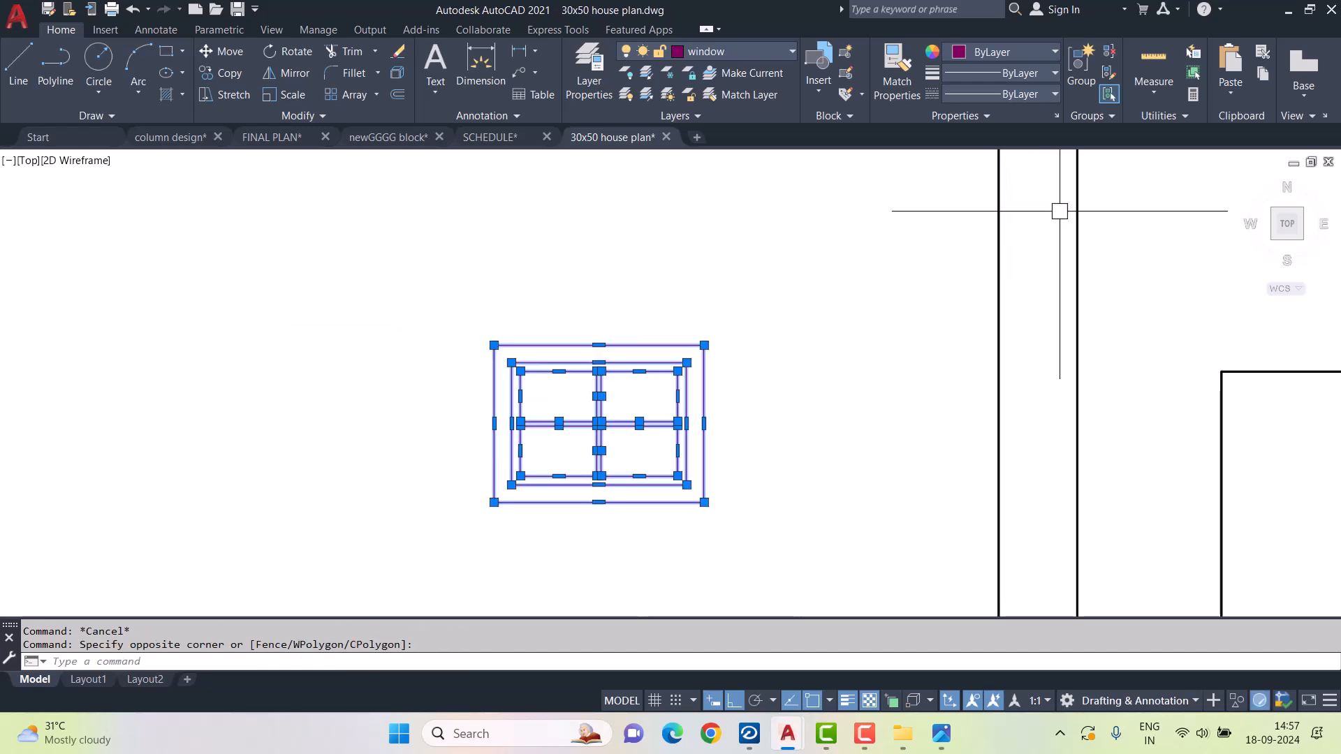
{"action": "left_click", "coordinate": [1082, 77]}
{"action": "left_click", "coordinate": [233, 78]}
{"action": "left_click", "coordinate": [599, 423]}
{"action": "scroll", "coordinate": [689, 419], "scroll_direction": "down", "scroll_amount": 5}
{"action": "key", "text": "F8"}
{"action": "scroll", "coordinate": [803, 349], "scroll_direction": "up", "scroll_amount": 6}
{"action": "left_click", "coordinate": [795, 343]}
{"action": "scroll", "coordinate": [795, 343], "scroll_direction": "down", "scroll_amount": 6}
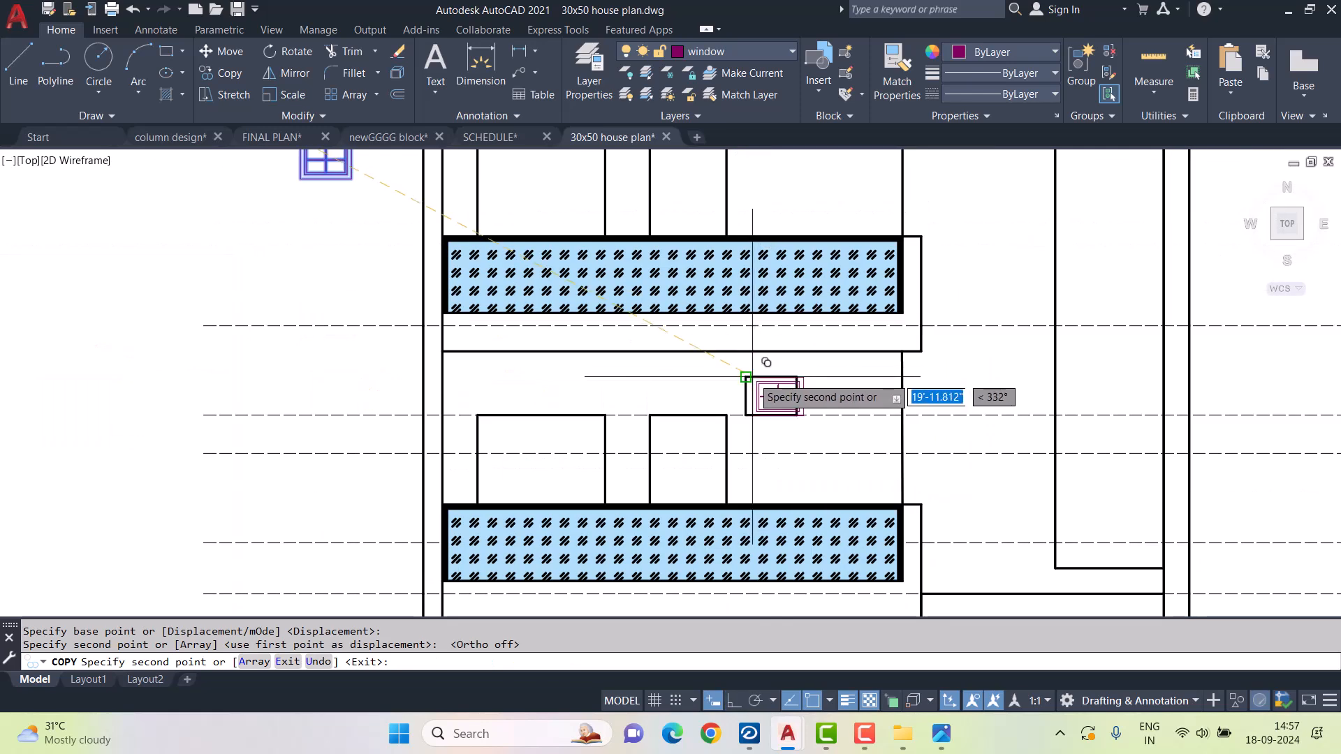
{"action": "left_click", "coordinate": [746, 377]}
{"action": "scroll", "coordinate": [782, 392], "scroll_direction": "down", "scroll_amount": 6}
{"action": "key", "text": "Escape"}
- Measure the width of the large window opening above the balcony railing
{"action": "scroll", "coordinate": [606, 164], "scroll_direction": "up", "scroll_amount": 4}
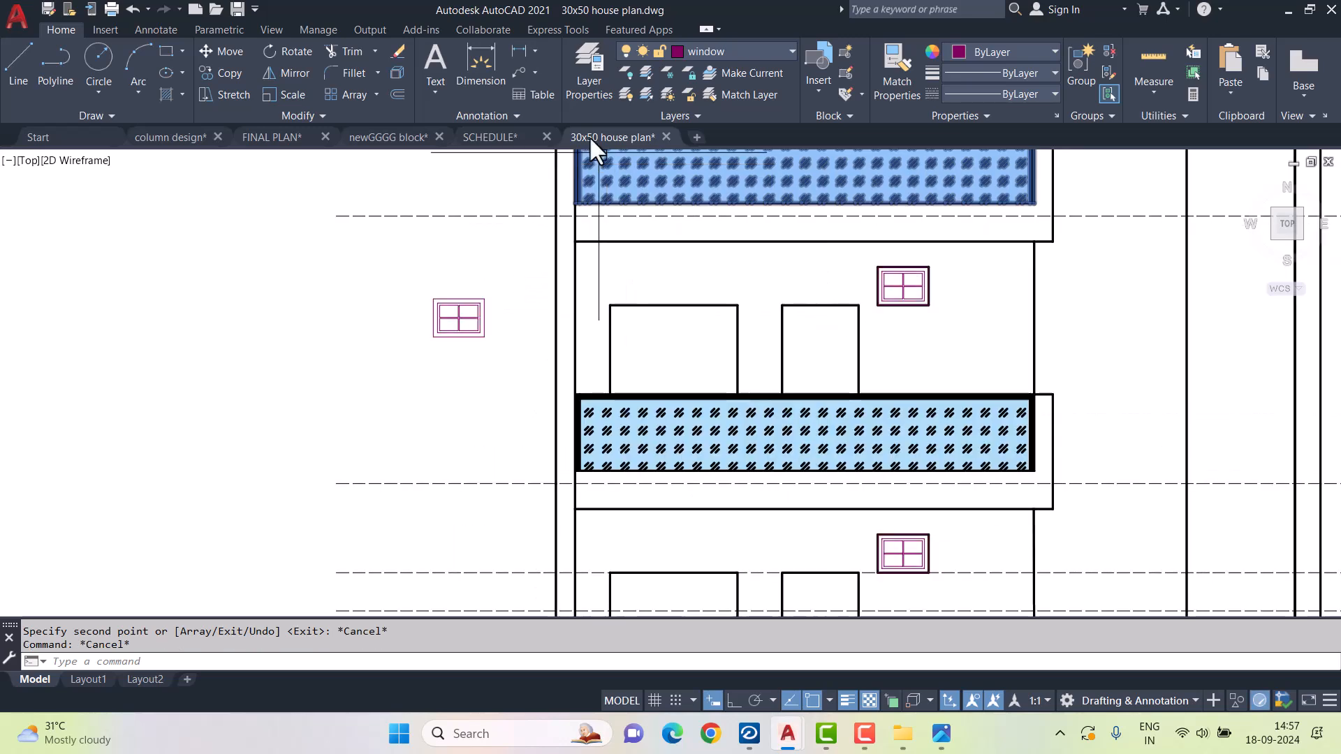
{"action": "left_click", "coordinate": [517, 52]}
{"action": "scroll", "coordinate": [650, 299], "scroll_direction": "up", "scroll_amount": 2}
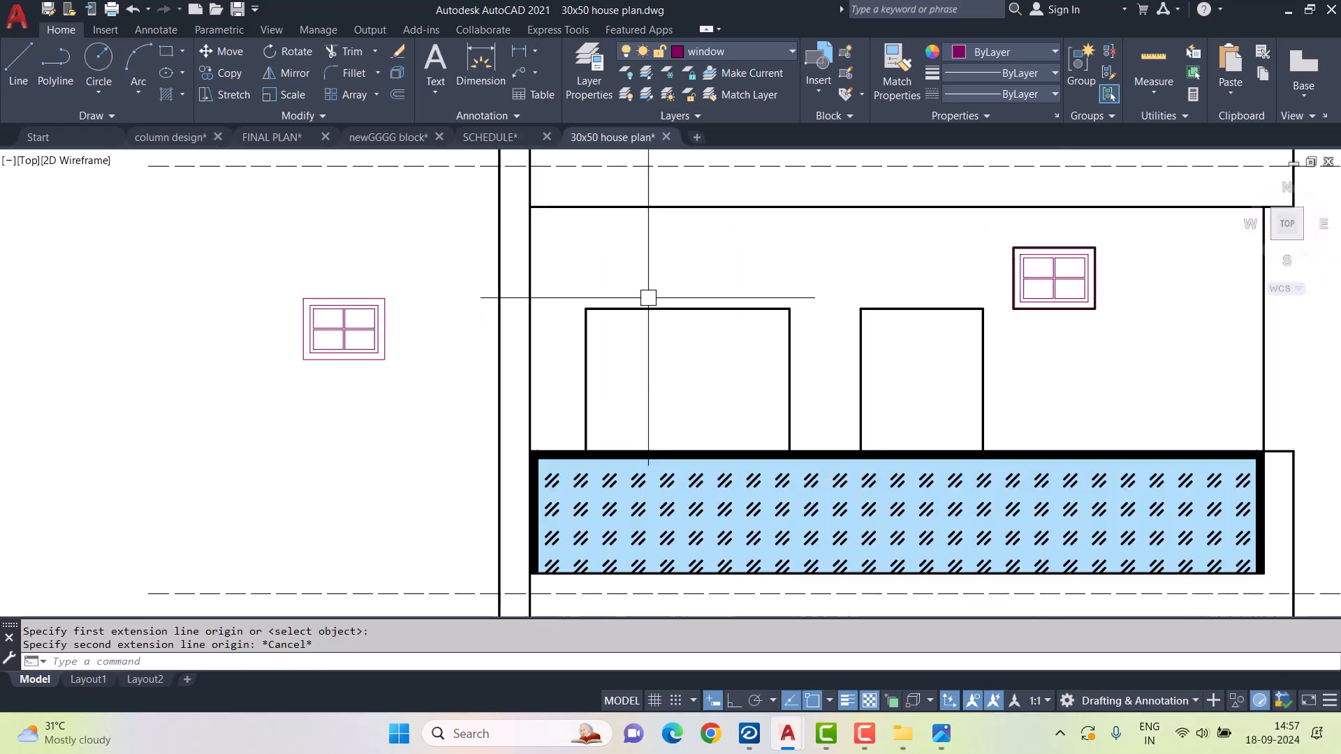
{"action": "left_click", "coordinate": [587, 308]}
{"action": "left_click", "coordinate": [790, 309]}
{"action": "key", "text": "Escape"}
- Draw a 5' by 5' rectangle in the empty space beside the small window
{"action": "middle_click_drag", "start_coordinate": [478, 362], "coordinate": [725, 344]}
{"action": "type", "text": "REC"}
{"action": "key", "text": "Return"}
{"action": "left_click", "coordinate": [227, 447]}
{"action": "type", "text": "5'"}
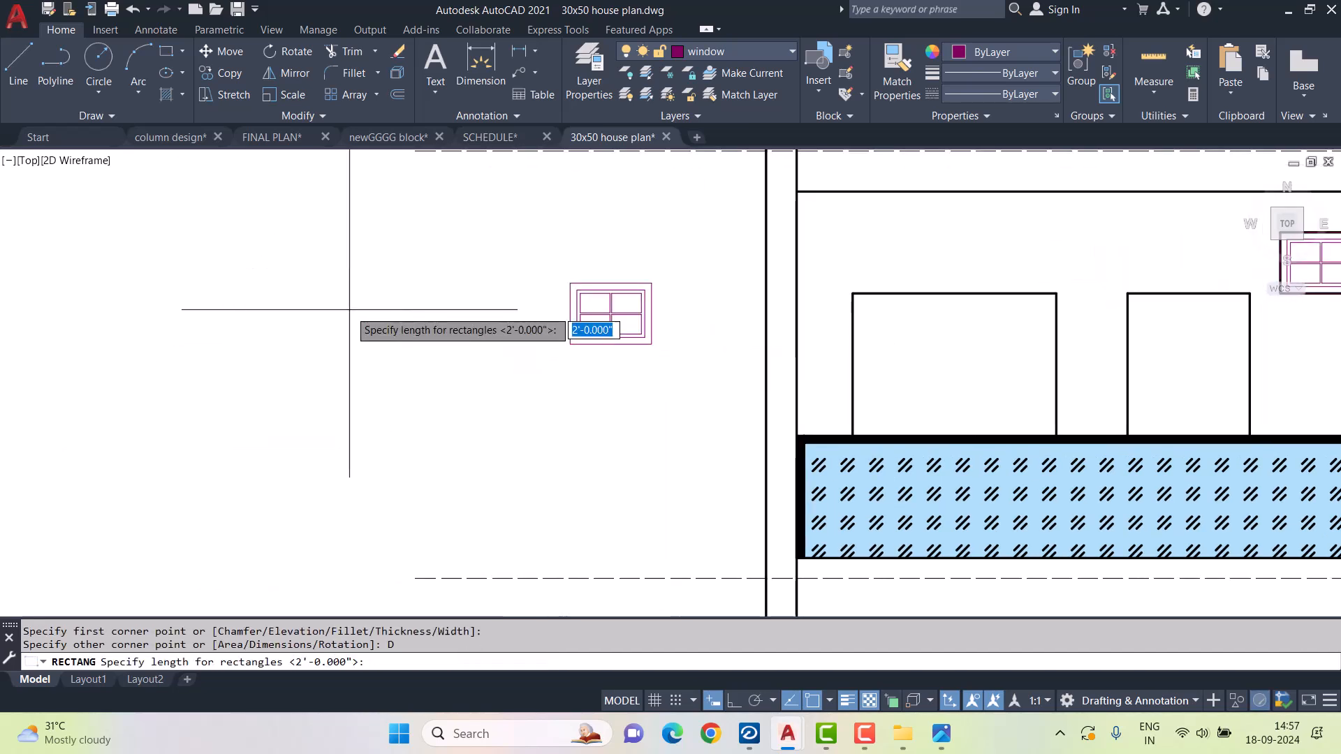
{"action": "left_click", "coordinate": [350, 309]}
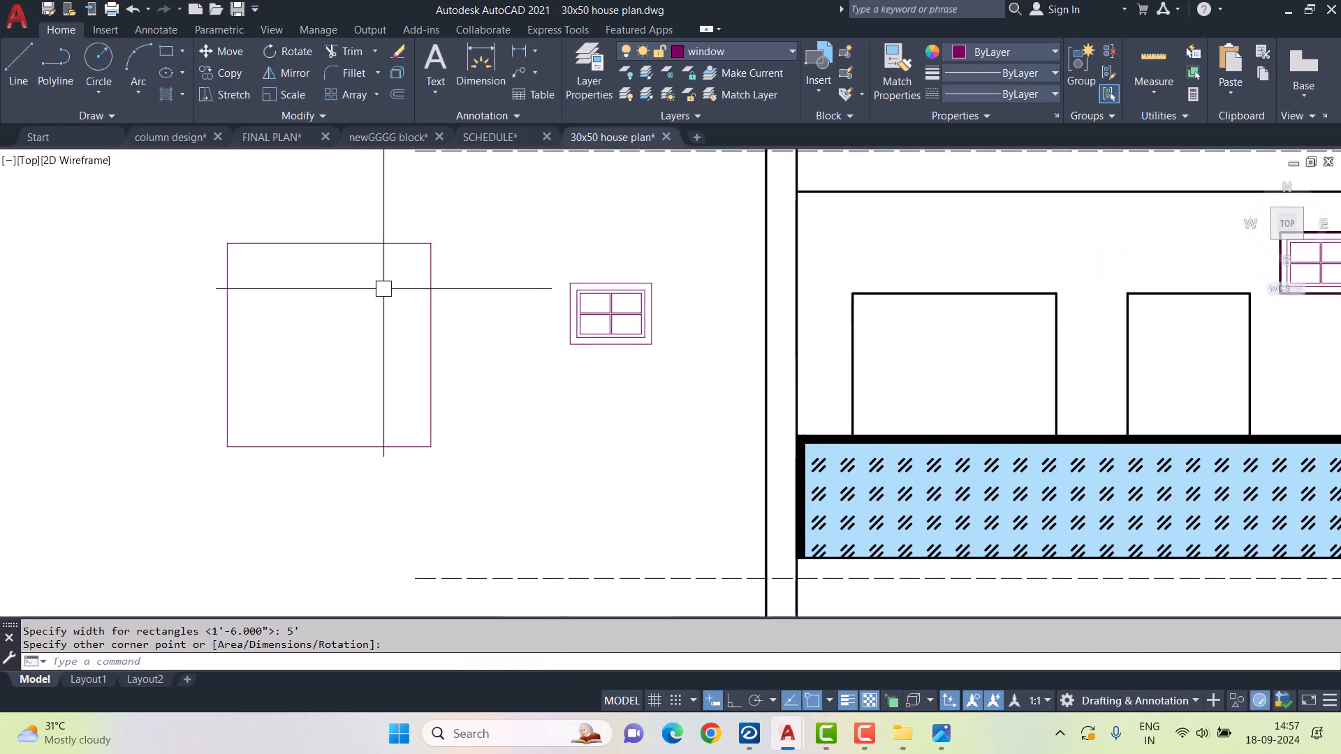
- Offset the 5' square 2" inward and offset the resulting square a further 1" inward
{"action": "type", "text": "o"}
{"action": "key", "text": "Return"}
{"action": "type", "text": "2"}
{"action": "key", "text": "Return"}
{"action": "left_click", "coordinate": [372, 243]}
{"action": "left_click", "coordinate": [358, 309]}
{"action": "left_click", "coordinate": [359, 250]}
{"action": "type", "text": "1"}
{"action": "key", "text": "Return"}
{"action": "key", "text": "Escape"}
- Draw vertical and horizontal centre lines across the innermost square of the 5' window
{"action": "type", "text": "l"}
{"action": "key", "text": "Return"}
{"action": "left_click", "coordinate": [328, 257]}
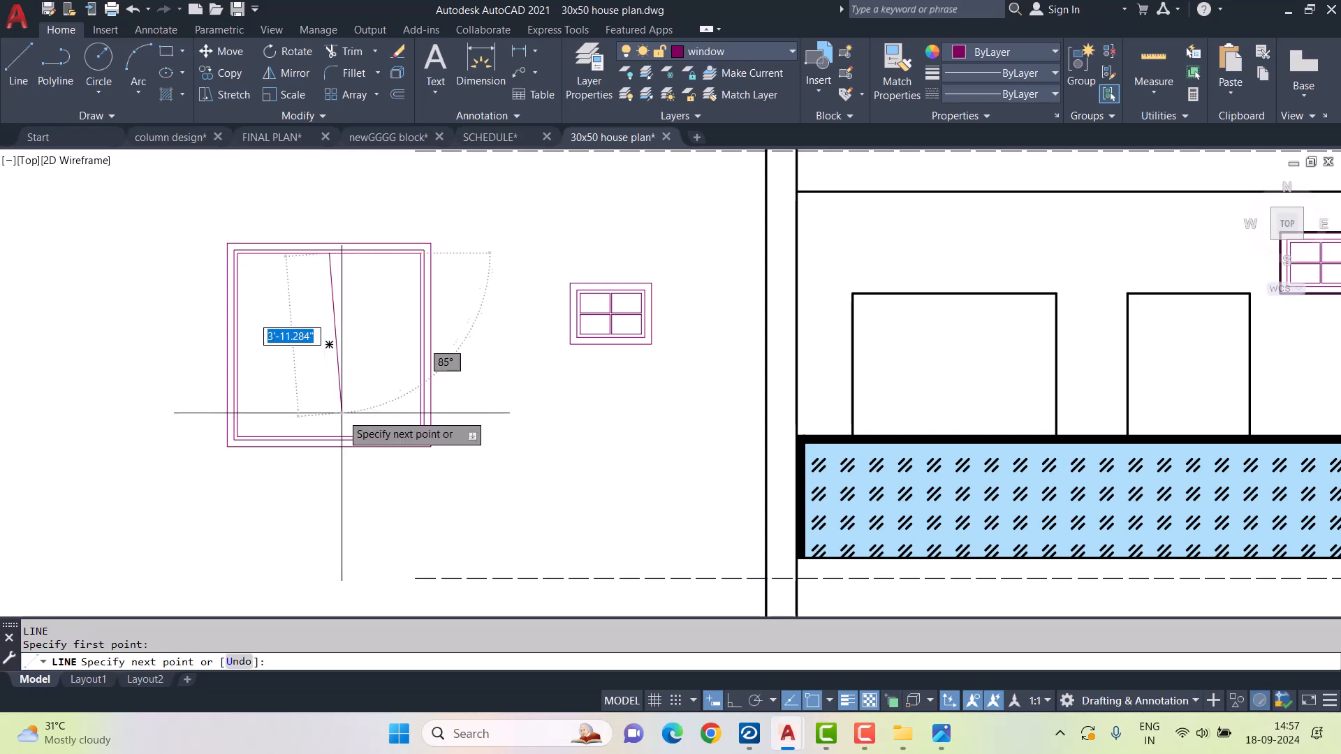
{"action": "left_click", "coordinate": [328, 437]}
{"action": "key", "text": "Escape"}
{"action": "key", "text": "Return"}
{"action": "left_click", "coordinate": [329, 344]}
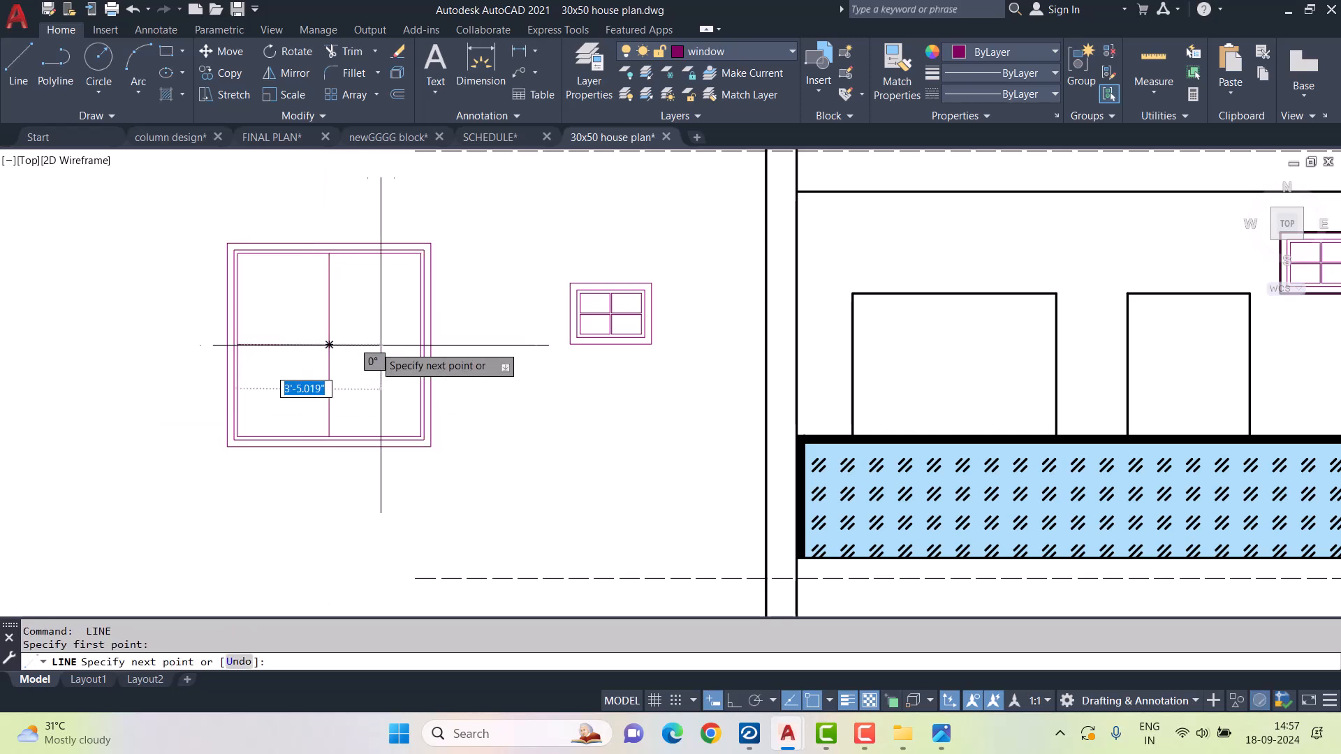
- Offset the 5' window's vertical and horizontal centre lines 0.5" to both sides
{"action": "key", "text": "Return"}
{"action": "type", "text": "0"}
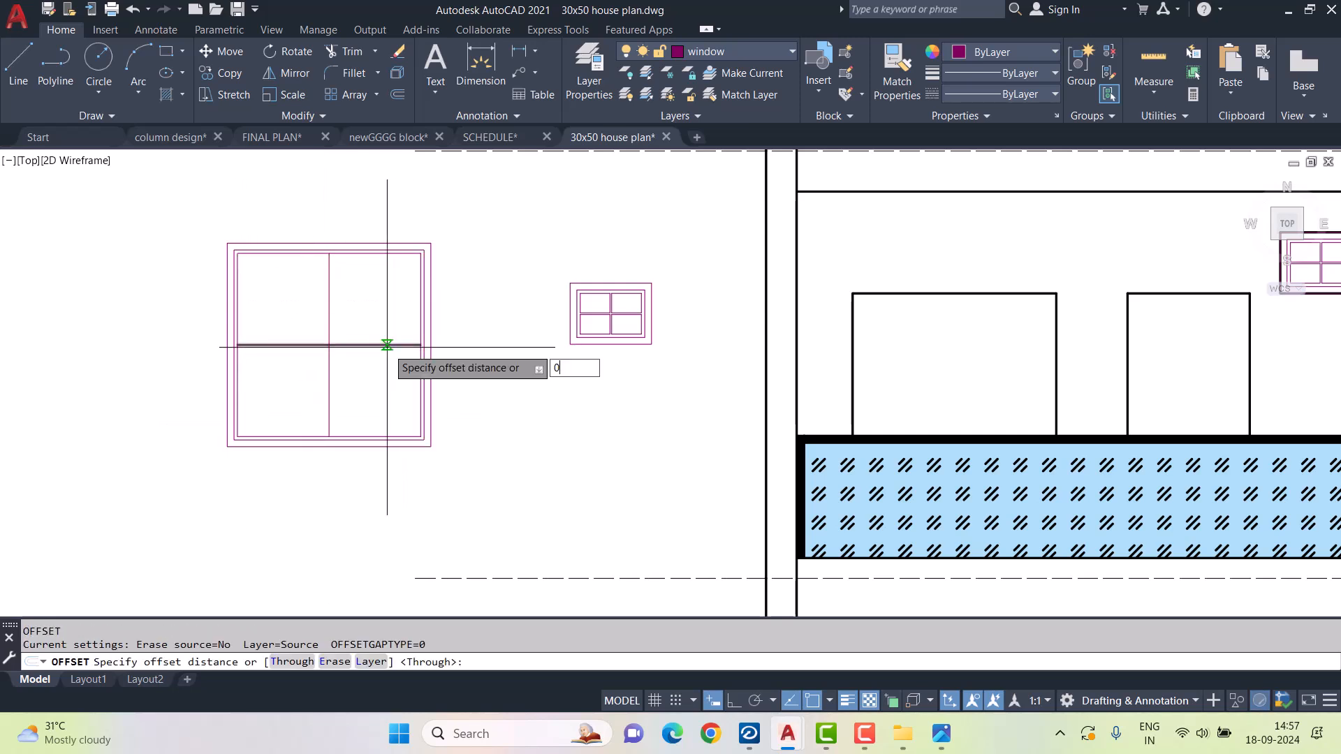
{"action": "key", "text": "Return"}
{"action": "scroll", "coordinate": [308, 298], "scroll_direction": "up", "scroll_amount": 1}
{"action": "left_click", "coordinate": [341, 309]}
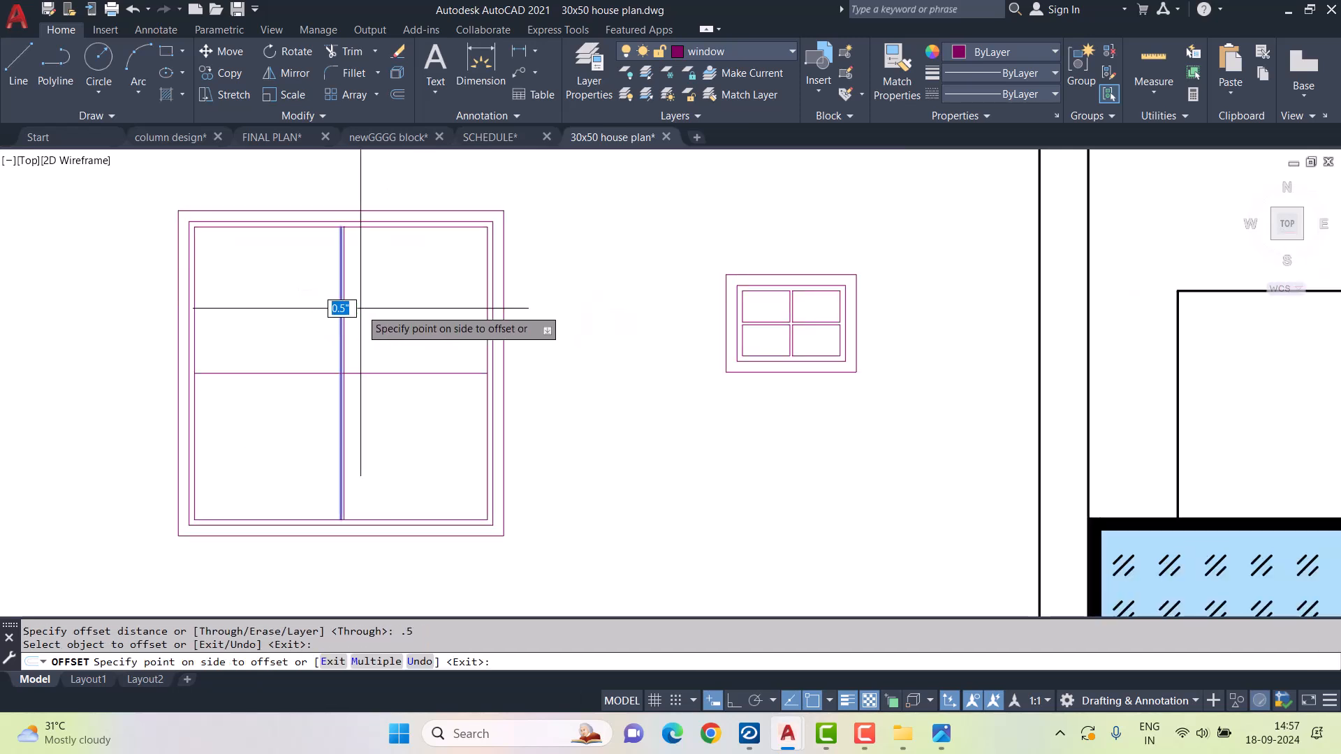
{"action": "left_click", "coordinate": [359, 308]}
{"action": "scroll", "coordinate": [338, 306], "scroll_direction": "up", "scroll_amount": 2}
{"action": "left_click", "coordinate": [341, 308]}
{"action": "left_click", "coordinate": [319, 308]}
{"action": "left_click", "coordinate": [427, 476]}
{"action": "left_click", "coordinate": [425, 411]}
{"action": "scroll", "coordinate": [379, 472], "scroll_direction": "up", "scroll_amount": 2}
{"action": "left_click", "coordinate": [368, 485]}
{"action": "left_click", "coordinate": [327, 519]}
- Delete the two original centre lines of the 5' window, keeping their offset pairs
{"action": "scroll", "coordinate": [285, 489], "scroll_direction": "up", "scroll_amount": 2}
{"action": "key", "text": "Escape"}
{"action": "key", "text": "Escape"}
{"action": "left_click", "coordinate": [320, 462]}
{"action": "left_click", "coordinate": [296, 487]}
{"action": "key", "text": "Delete"}
- Trim the 5' window's glazing bar lines where they cross at the centre and meet the inner frame
{"action": "scroll", "coordinate": [405, 463], "scroll_direction": "down", "scroll_amount": 4}
{"action": "type", "text": "TR"}
{"action": "key", "text": "Return"}
{"action": "key", "text": "Return"}
{"action": "scroll", "coordinate": [379, 468], "scroll_direction": "up", "scroll_amount": 6}
{"action": "left_click", "coordinate": [365, 464]}
{"action": "left_click", "coordinate": [480, 464]}
{"action": "left_click", "coordinate": [424, 408]}
{"action": "left_click", "coordinate": [417, 507]}
{"action": "scroll", "coordinate": [456, 488], "scroll_direction": "down", "scroll_amount": 6}
{"action": "scroll", "coordinate": [800, 491], "scroll_direction": "up", "scroll_amount": 4}
{"action": "left_click", "coordinate": [848, 469]}
{"action": "scroll", "coordinate": [829, 500], "scroll_direction": "down", "scroll_amount": 8}
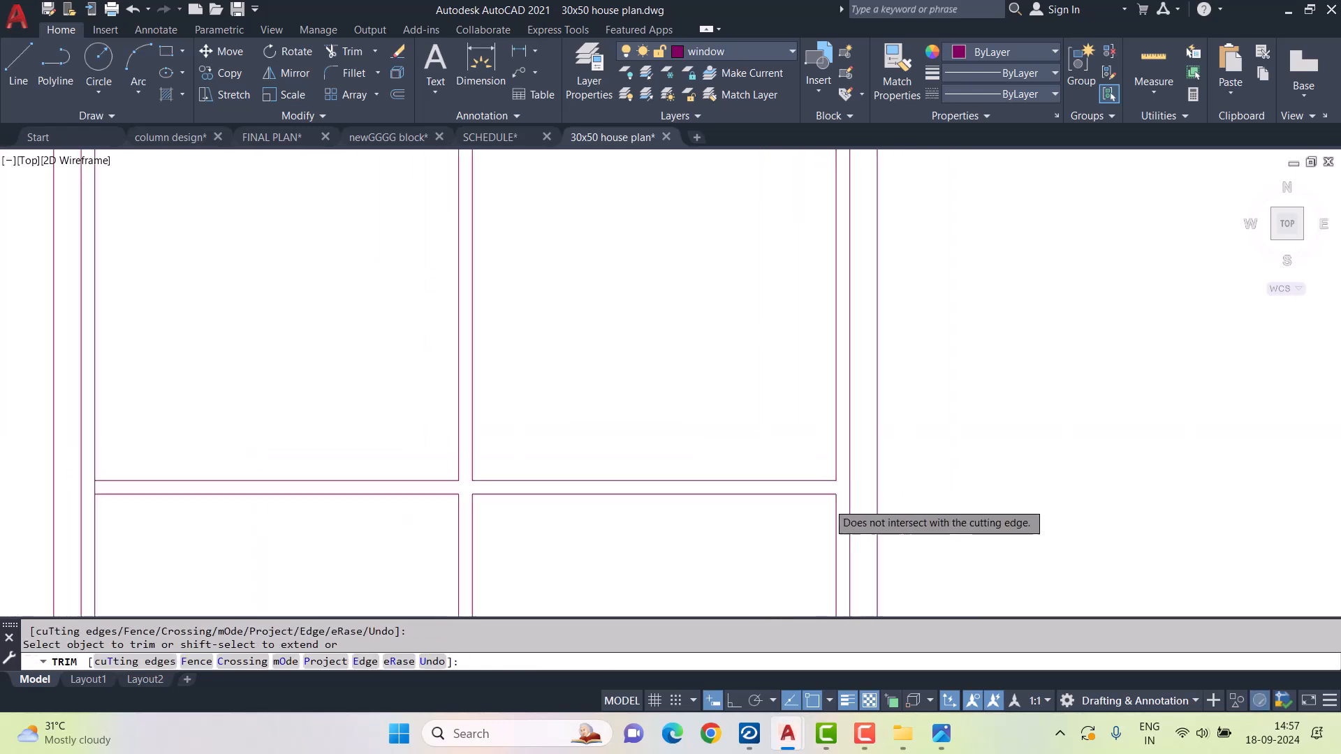
{"action": "scroll", "coordinate": [551, 497], "scroll_direction": "up", "scroll_amount": 8}
{"action": "scroll", "coordinate": [496, 498], "scroll_direction": "down", "scroll_amount": 6}
{"action": "scroll", "coordinate": [721, 278], "scroll_direction": "up", "scroll_amount": 8}
{"action": "scroll", "coordinate": [723, 252], "scroll_direction": "down", "scroll_amount": 8}
{"action": "scroll", "coordinate": [704, 470], "scroll_direction": "up", "scroll_amount": 5}
{"action": "scroll", "coordinate": [712, 507], "scroll_direction": "up", "scroll_amount": 3}
{"action": "key", "text": "Escape"}
- Group all the frame and glazing bar lines of the 5' window into one object
{"action": "scroll", "coordinate": [696, 512], "scroll_direction": "down", "scroll_amount": 3}
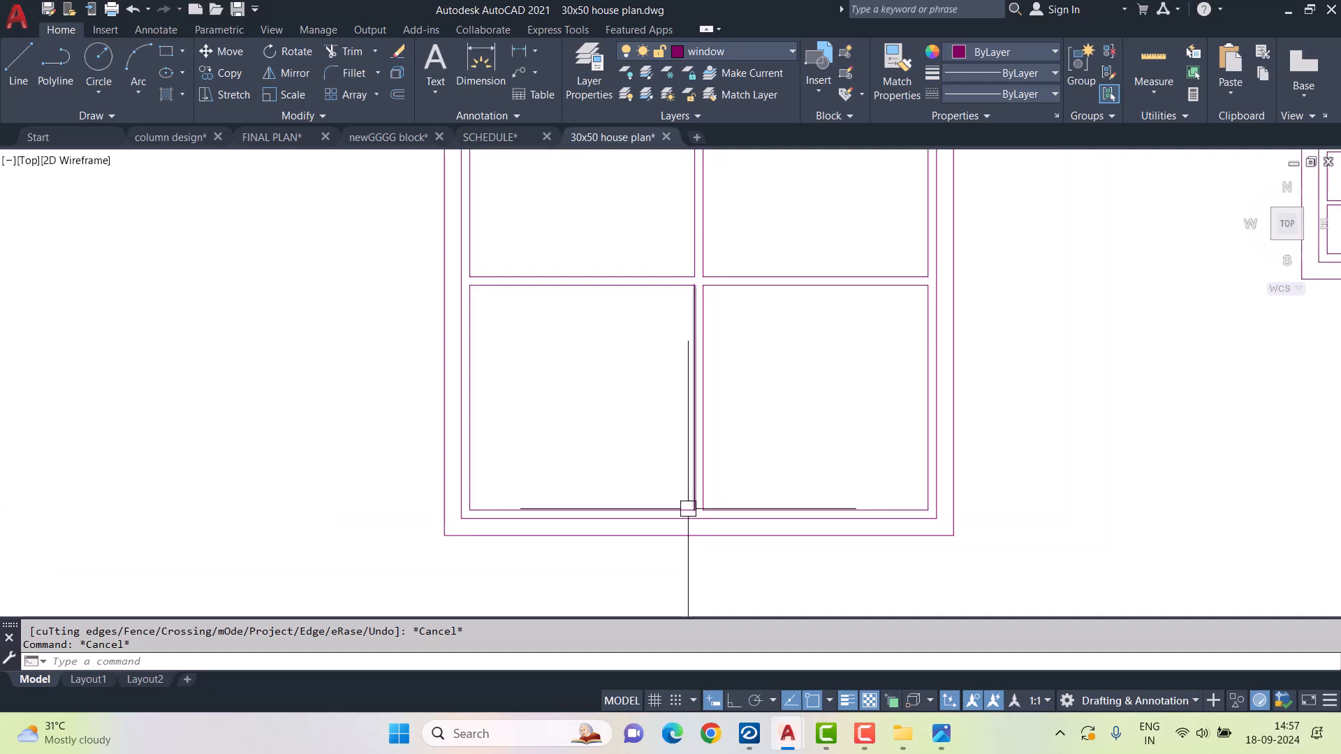
{"action": "scroll", "coordinate": [606, 505], "scroll_direction": "down", "scroll_amount": 2}
{"action": "left_click", "coordinate": [463, 169]}
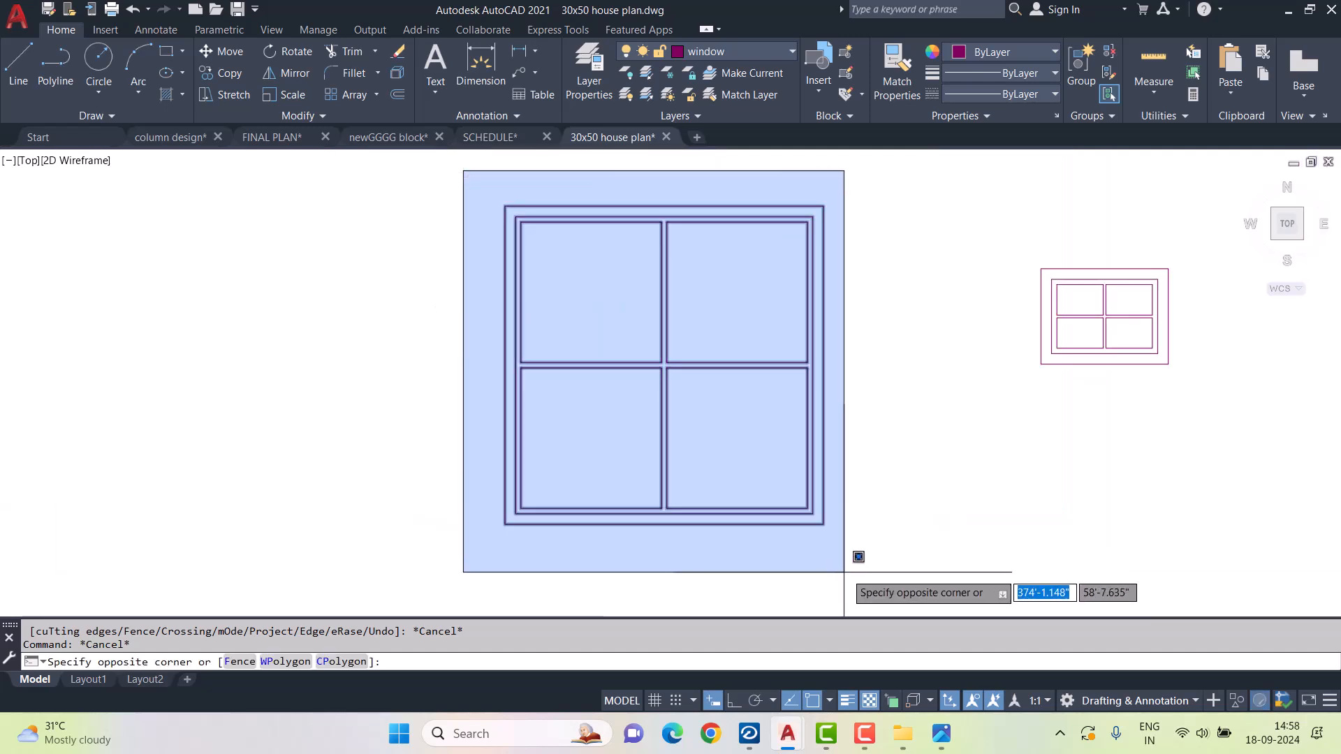
{"action": "left_click", "coordinate": [848, 565]}
{"action": "left_click", "coordinate": [1077, 77]}
{"action": "left_click", "coordinate": [222, 52]}
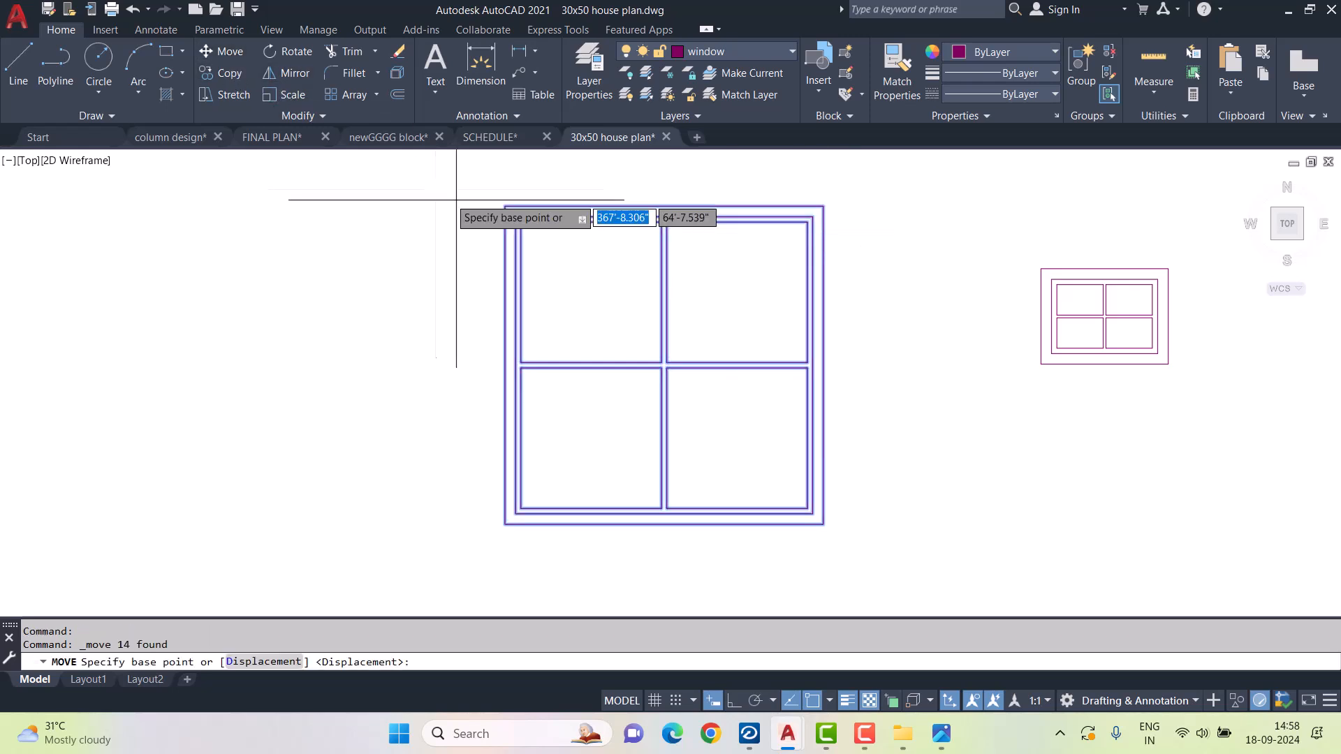
{"action": "key", "text": "Escape"}
- Copy the grouped 5' window from its upper-left corner into the leftmost openings of the two upper floors and the ground floor
{"action": "left_click", "coordinate": [458, 165]}
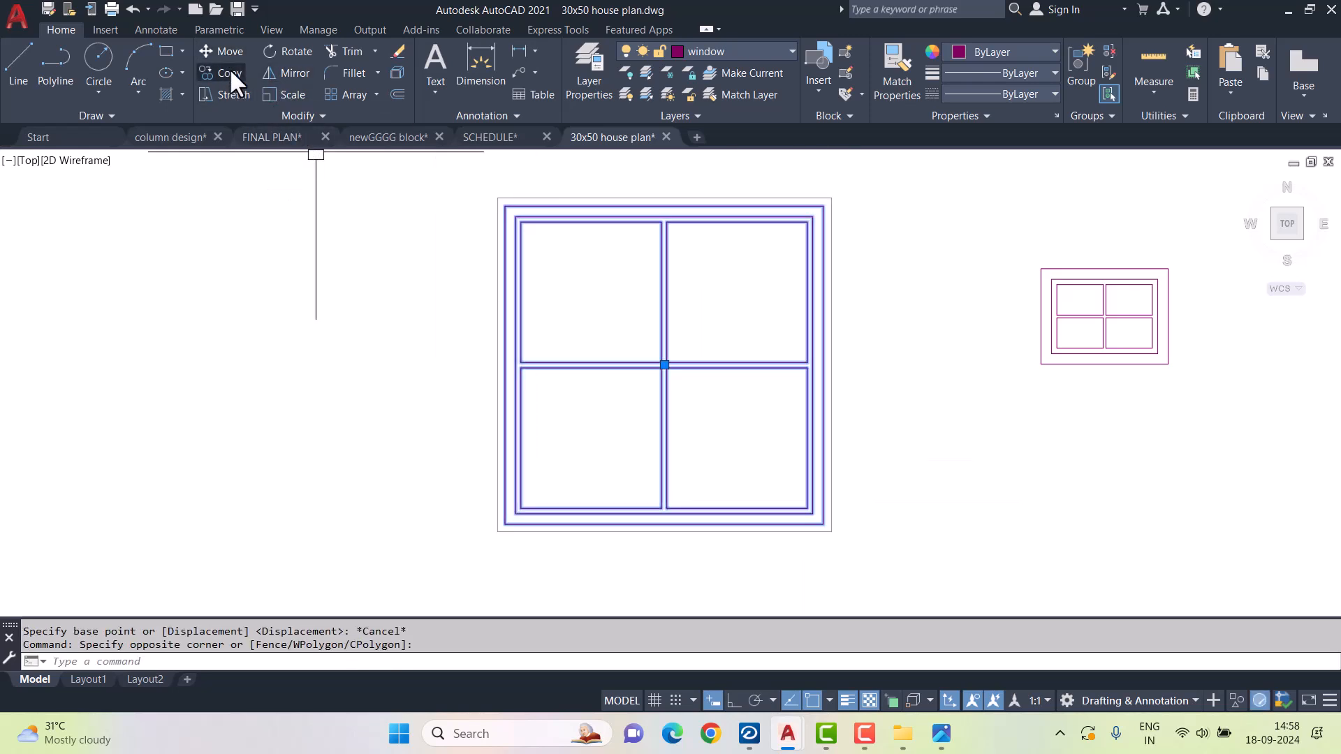
{"action": "left_click", "coordinate": [231, 73]}
{"action": "left_click", "coordinate": [500, 201]}
{"action": "scroll", "coordinate": [475, 336], "scroll_direction": "down", "scroll_amount": 10}
{"action": "scroll", "coordinate": [573, 363], "scroll_direction": "up", "scroll_amount": 6}
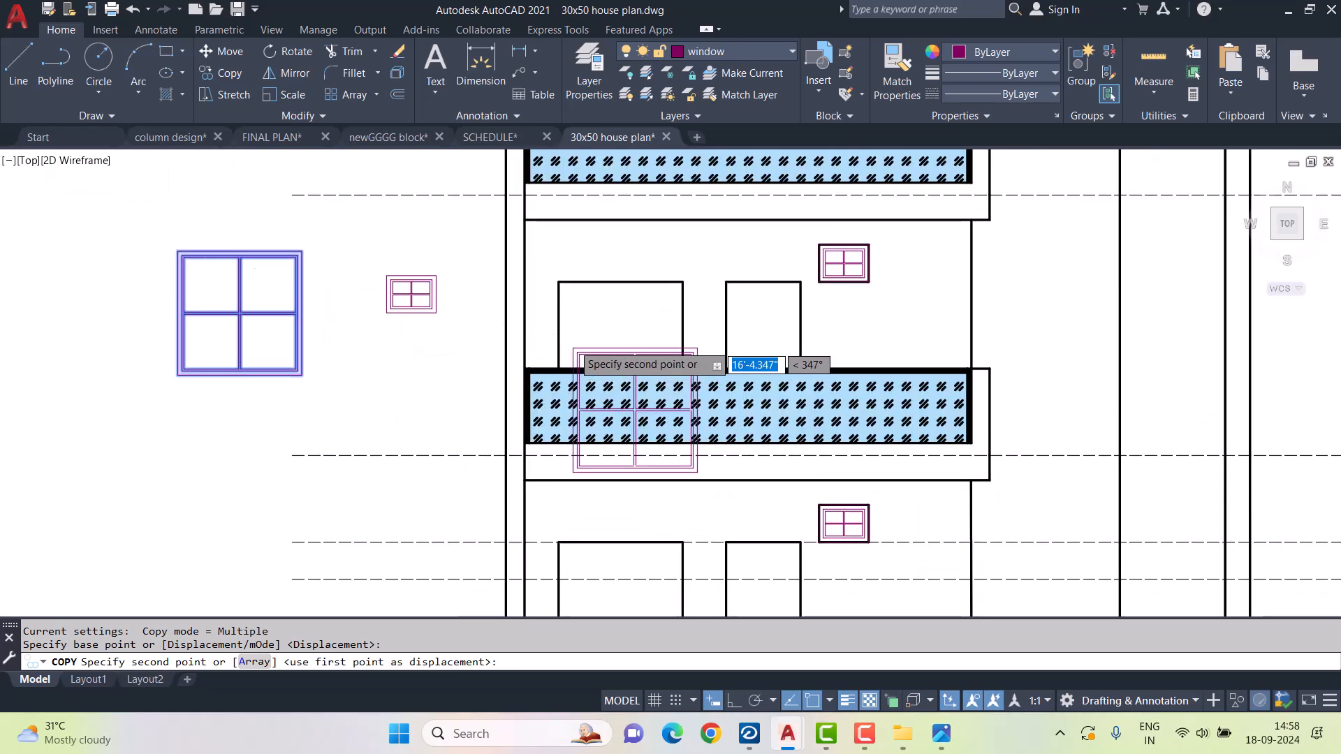
{"action": "left_click", "coordinate": [559, 283]}
{"action": "middle_click_drag", "start_coordinate": [596, 505], "coordinate": [596, 415]}
{"action": "left_click", "coordinate": [559, 453]}
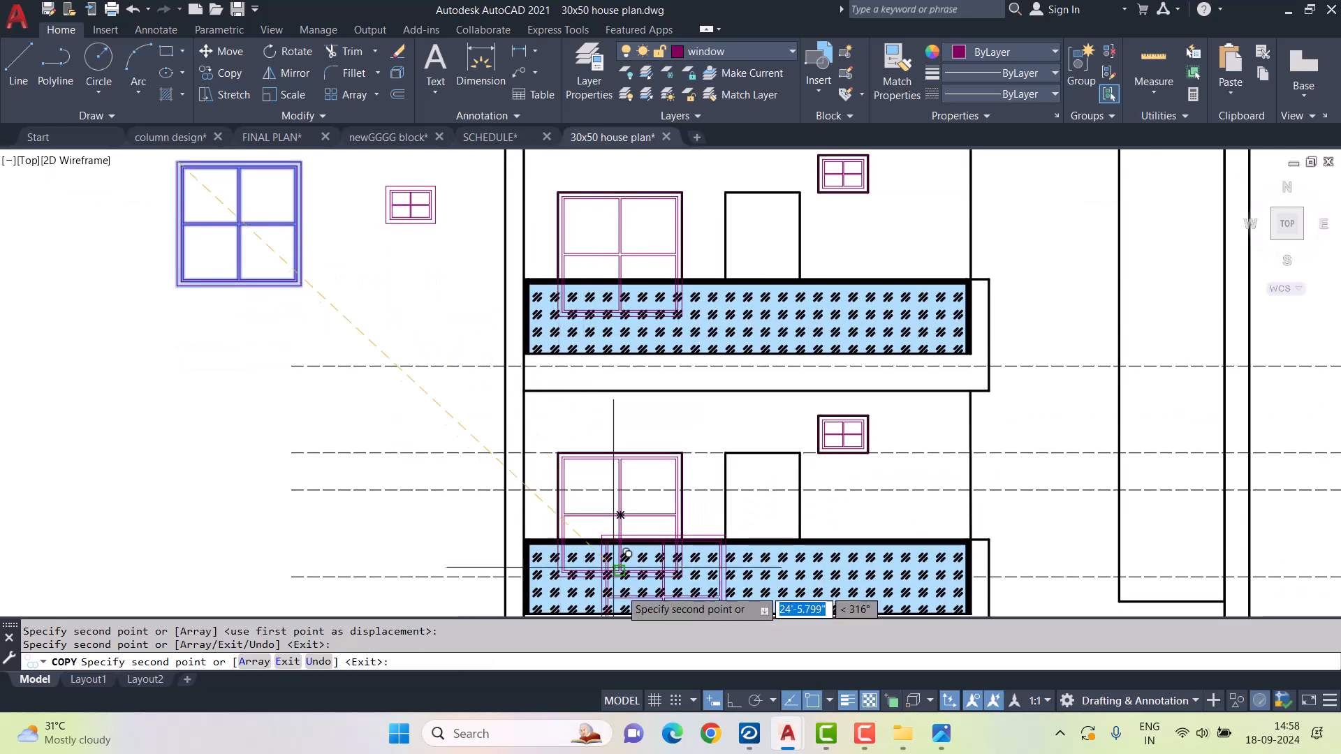
{"action": "middle_click_drag", "start_coordinate": [613, 567], "coordinate": [623, 289]}
{"action": "left_click", "coordinate": [567, 435]}
{"action": "key", "text": "Escape"}
{"action": "key", "text": "Escape"}
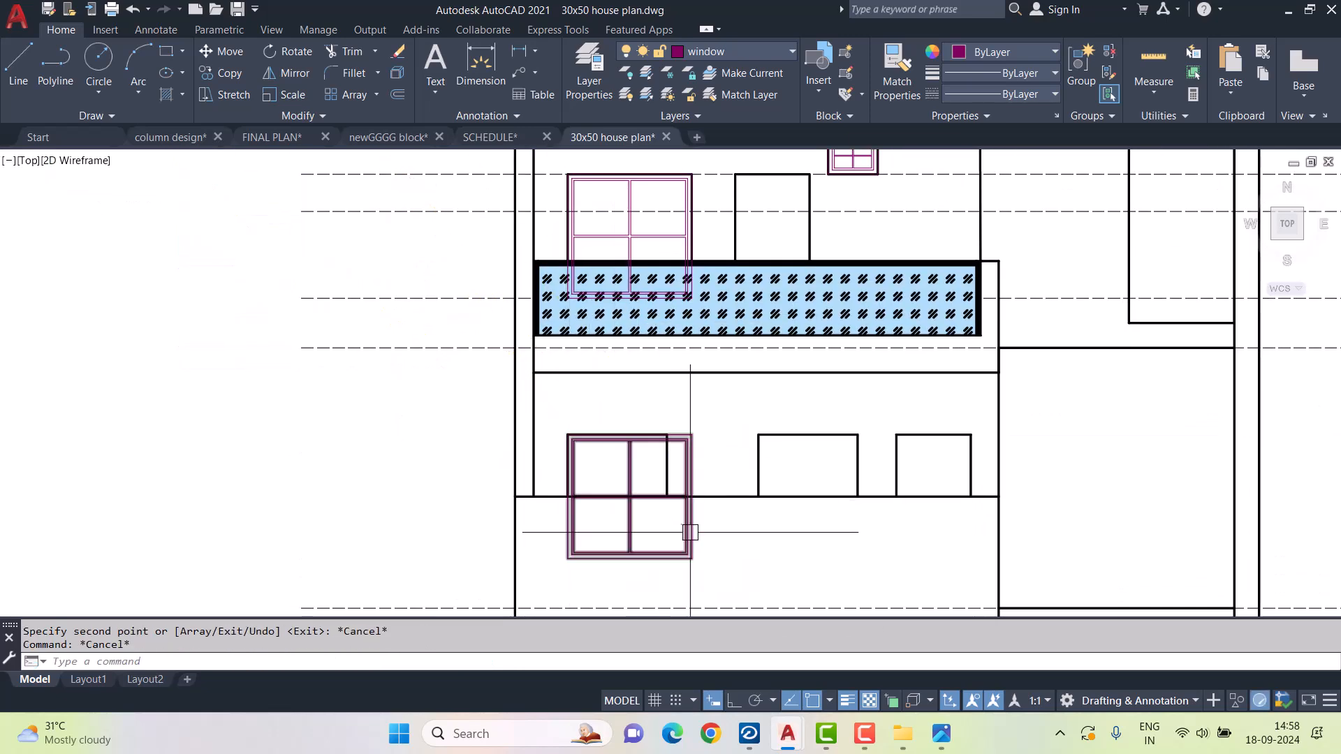
- Measure the width of the leftmost ground-floor opening with a linear dimension, without placing it
{"action": "middle_click_drag", "start_coordinate": [689, 532], "coordinate": [709, 488]}
{"action": "scroll", "coordinate": [698, 479], "scroll_direction": "up", "scroll_amount": 2}
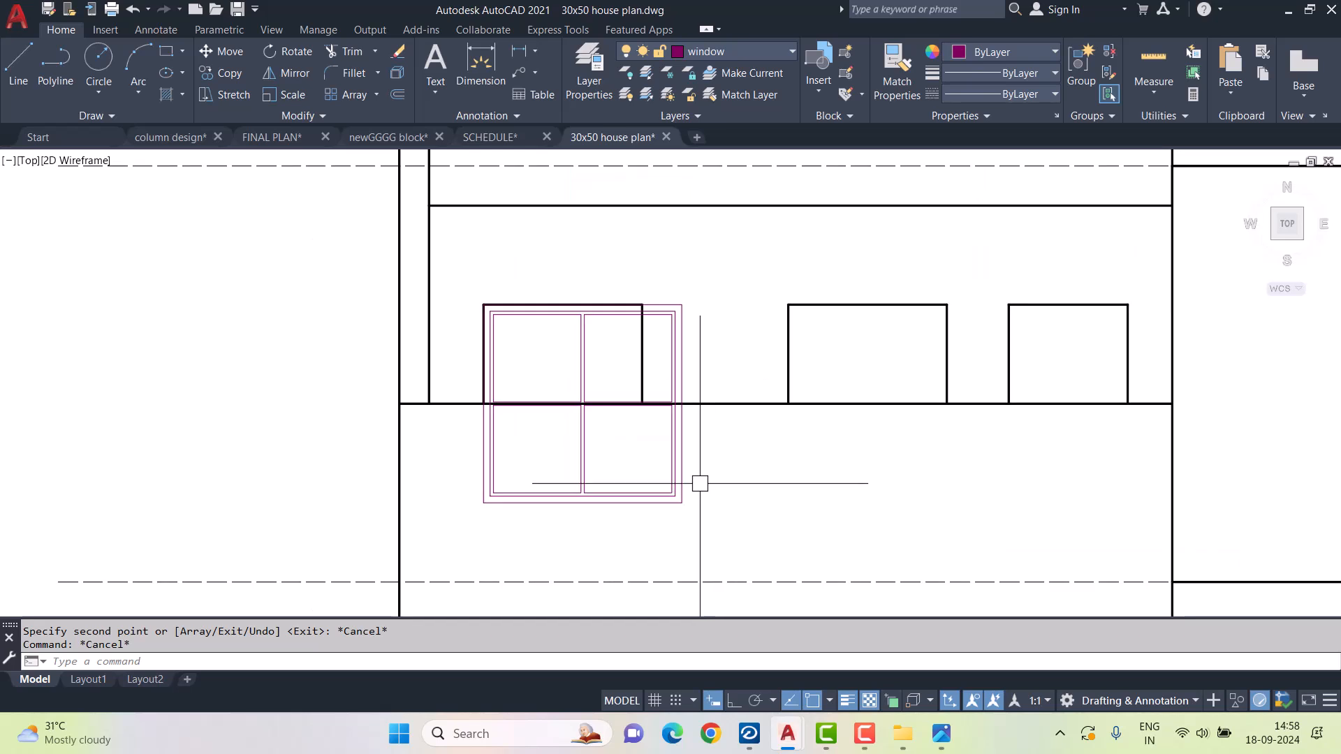
{"action": "left_click", "coordinate": [521, 51]}
{"action": "left_click", "coordinate": [483, 305]}
{"action": "left_click", "coordinate": [643, 305]}
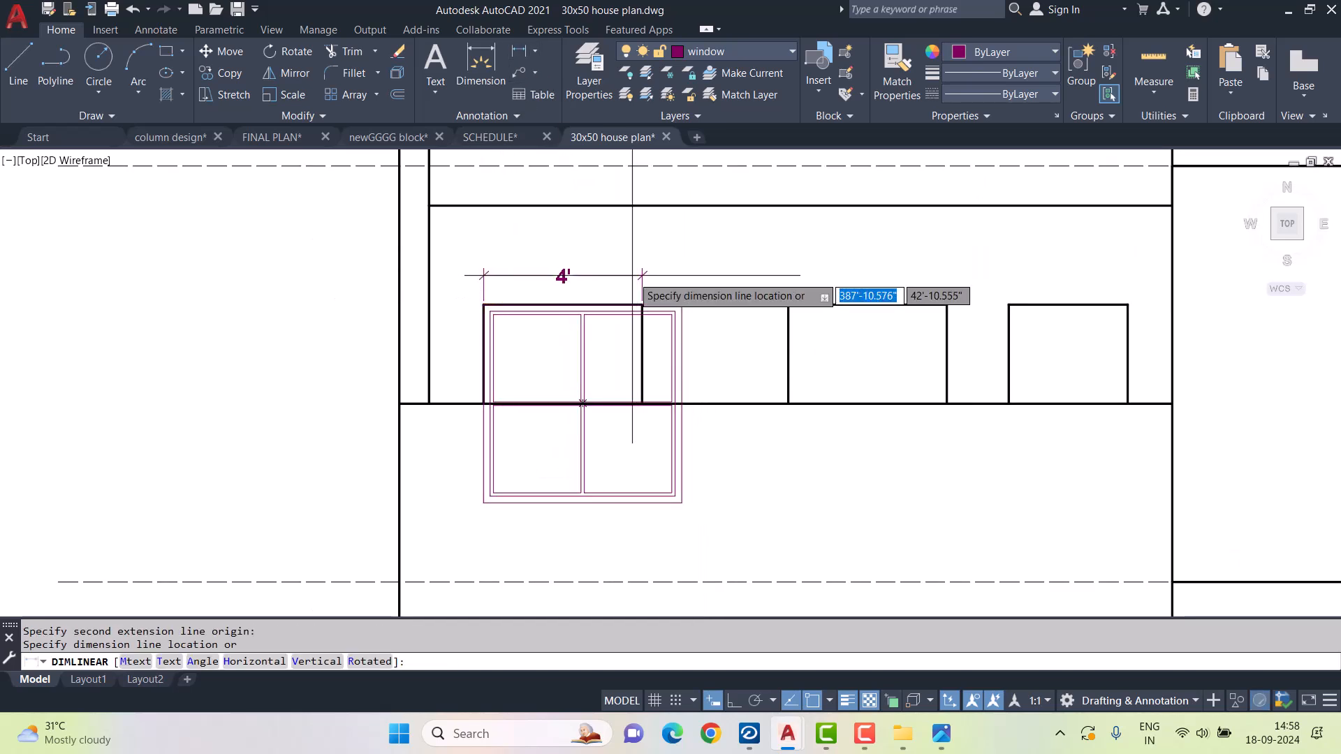
{"action": "key", "text": "Escape"}
- Stretch the right edge of the ground-floor window copy 6" inward to narrow the frame
{"action": "middle_click_drag", "start_coordinate": [685, 335], "coordinate": [695, 314]}
{"action": "type", "text": "s"}
{"action": "key", "text": "Return"}
{"action": "left_click", "coordinate": [707, 222]}
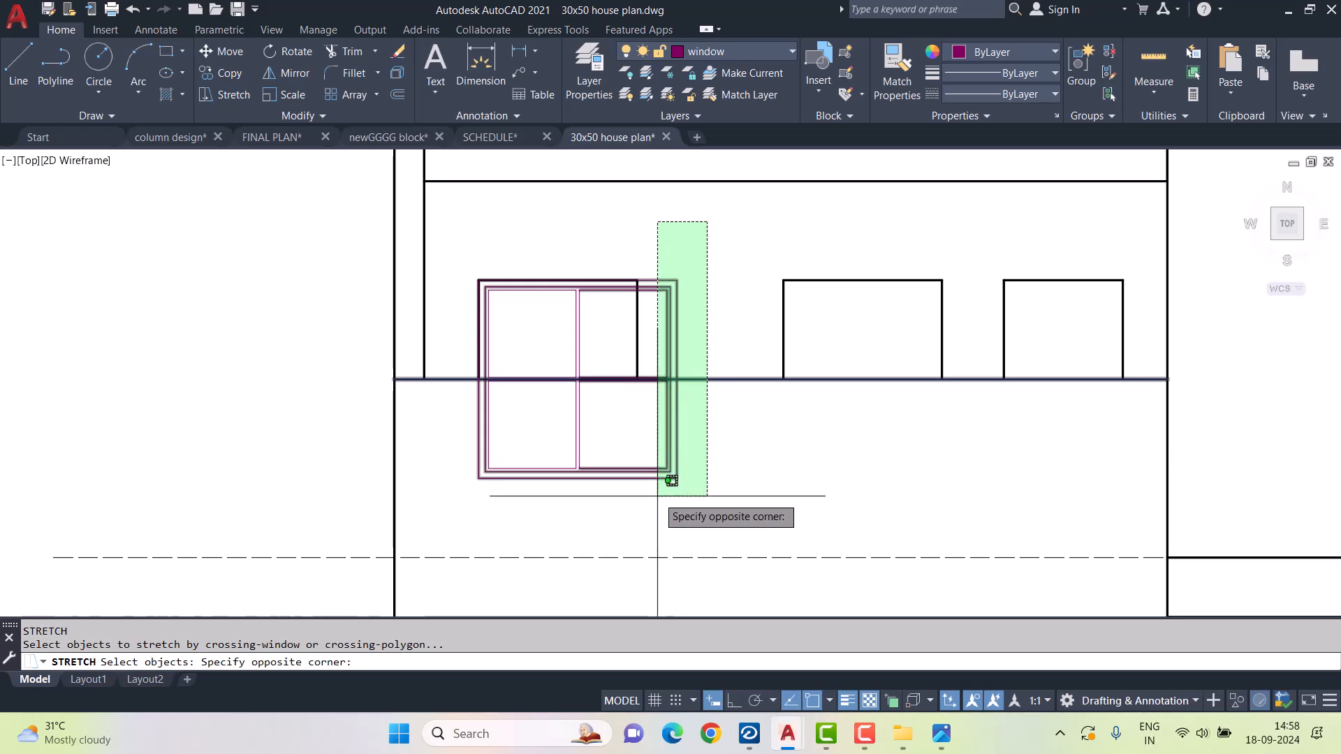
{"action": "left_click", "coordinate": [657, 496]}
{"action": "key", "text": "Return"}
{"action": "left_click", "coordinate": [702, 519]}
{"action": "type", "text": "6"}
{"action": "key", "text": "Return"}
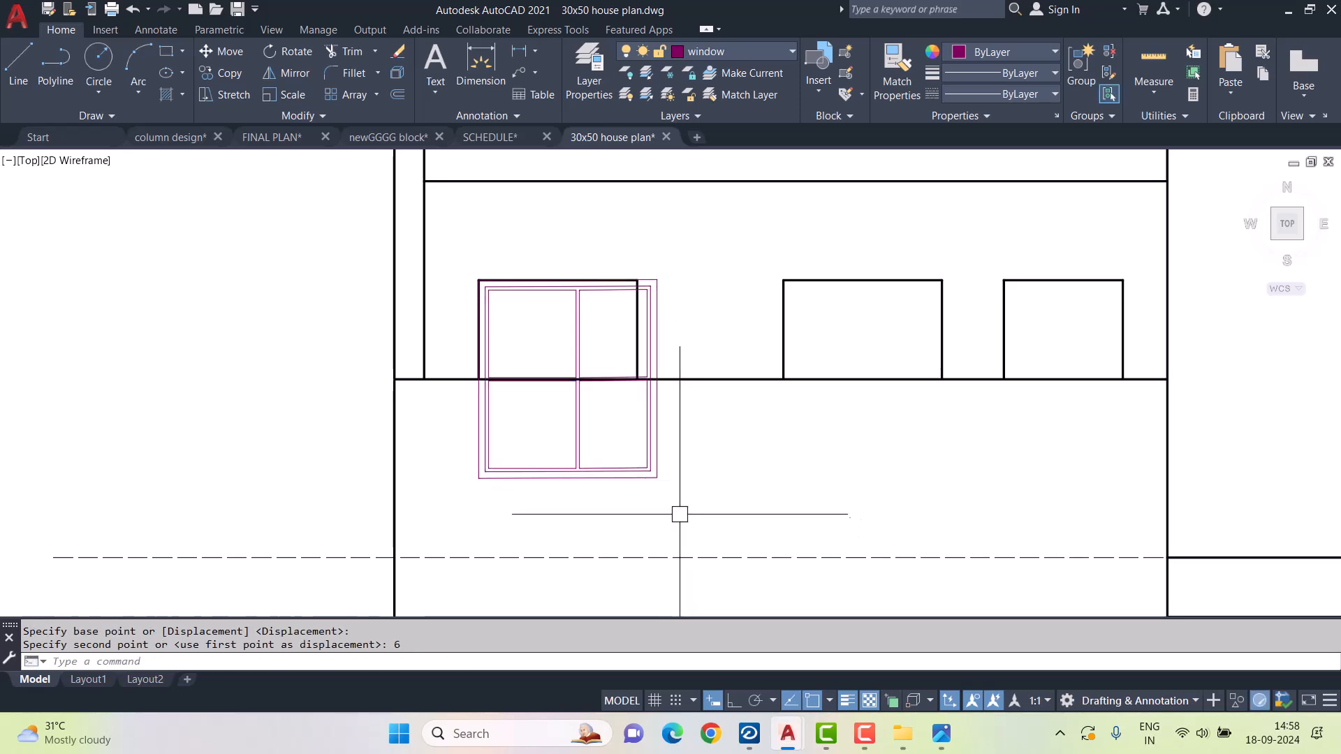
- Stretch the ground-floor window's right side and central vertical glazing bar another 6" leftward to fit the opening
{"action": "key", "text": "Return"}
{"action": "left_click", "coordinate": [697, 234]}
{"action": "left_click", "coordinate": [562, 489]}
{"action": "left_click", "coordinate": [630, 330], "text": "shift"}
{"action": "key", "text": "Return"}
{"action": "left_click", "coordinate": [702, 512]}
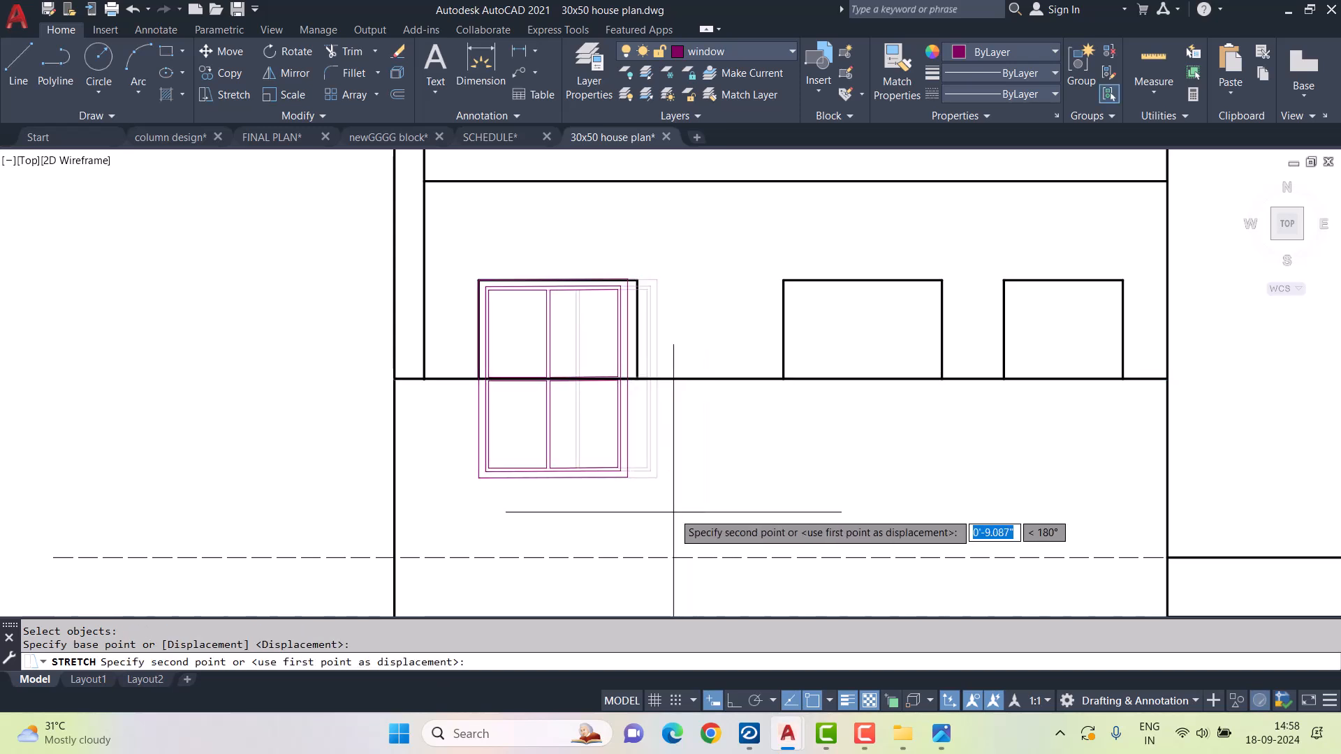
{"action": "type", "text": "6"}
{"action": "key", "text": "Return"}
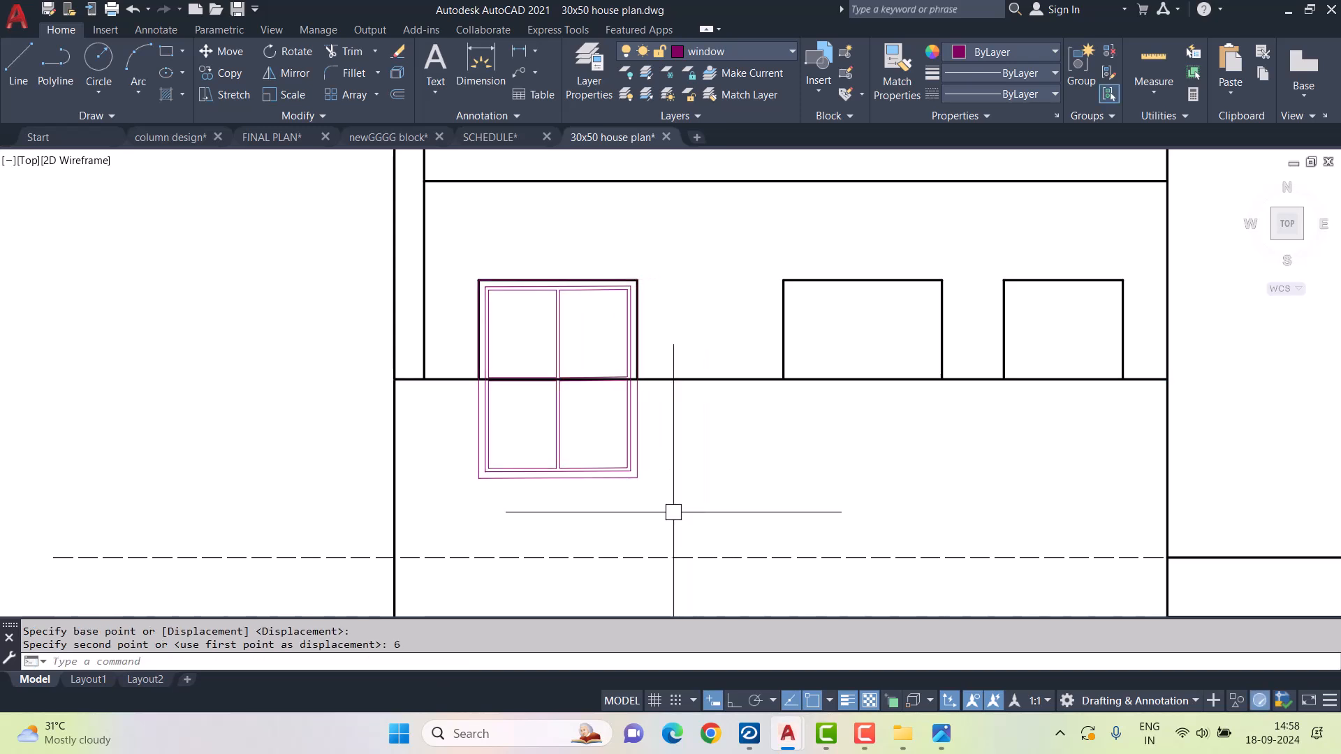
- Send the three copied windows to the back of the draw order, behind the railings, and regenerate the drawing
{"action": "scroll", "coordinate": [600, 472], "scroll_direction": "down", "scroll_amount": 4}
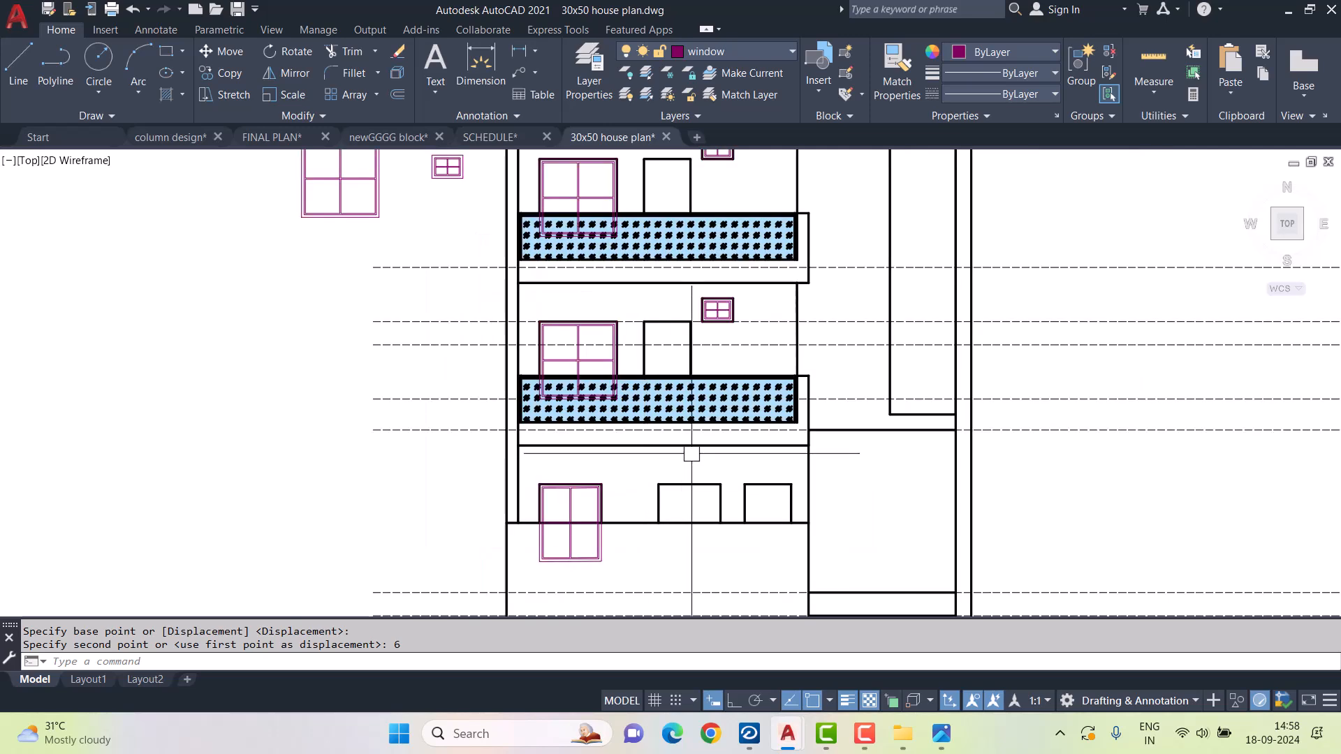
{"action": "middle_click_drag", "start_coordinate": [692, 451], "coordinate": [688, 468]}
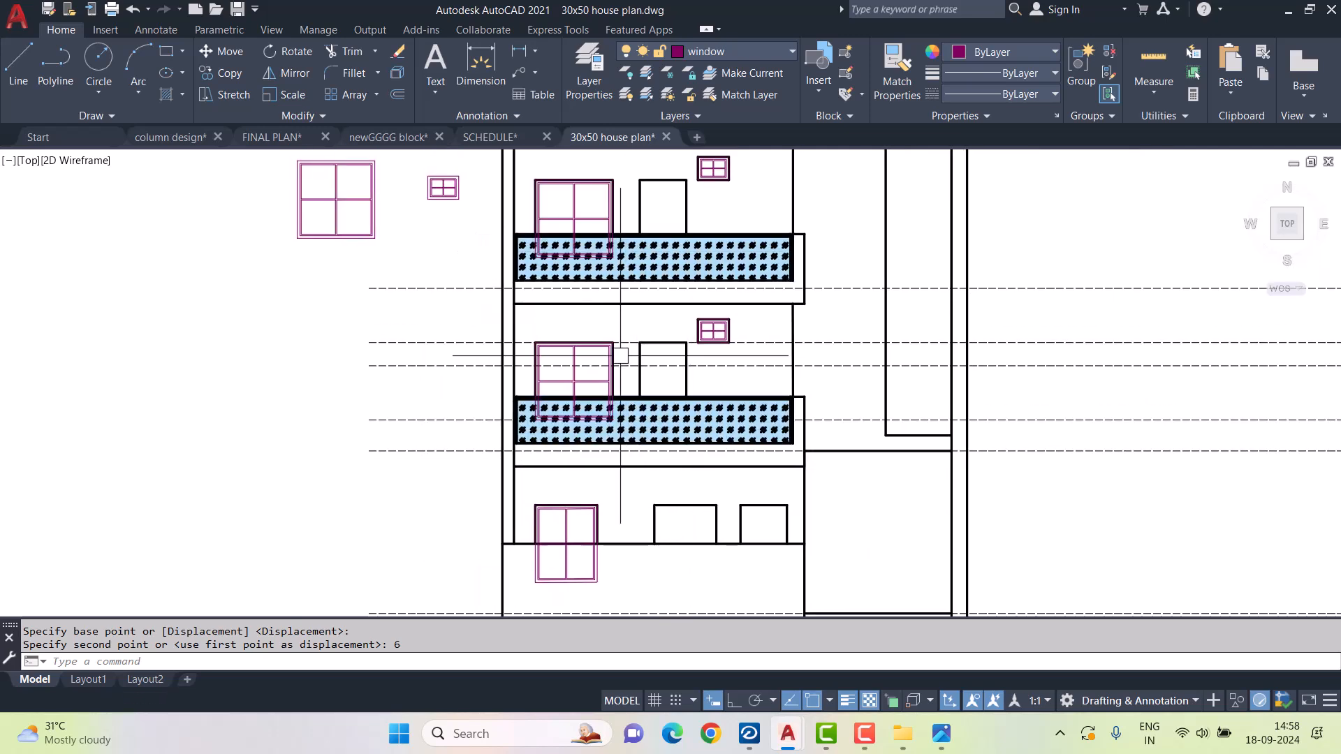
{"action": "left_click", "coordinate": [593, 563]}
{"action": "scroll", "coordinate": [599, 375], "scroll_direction": "up", "scroll_amount": 2}
{"action": "left_click", "coordinate": [571, 382]}
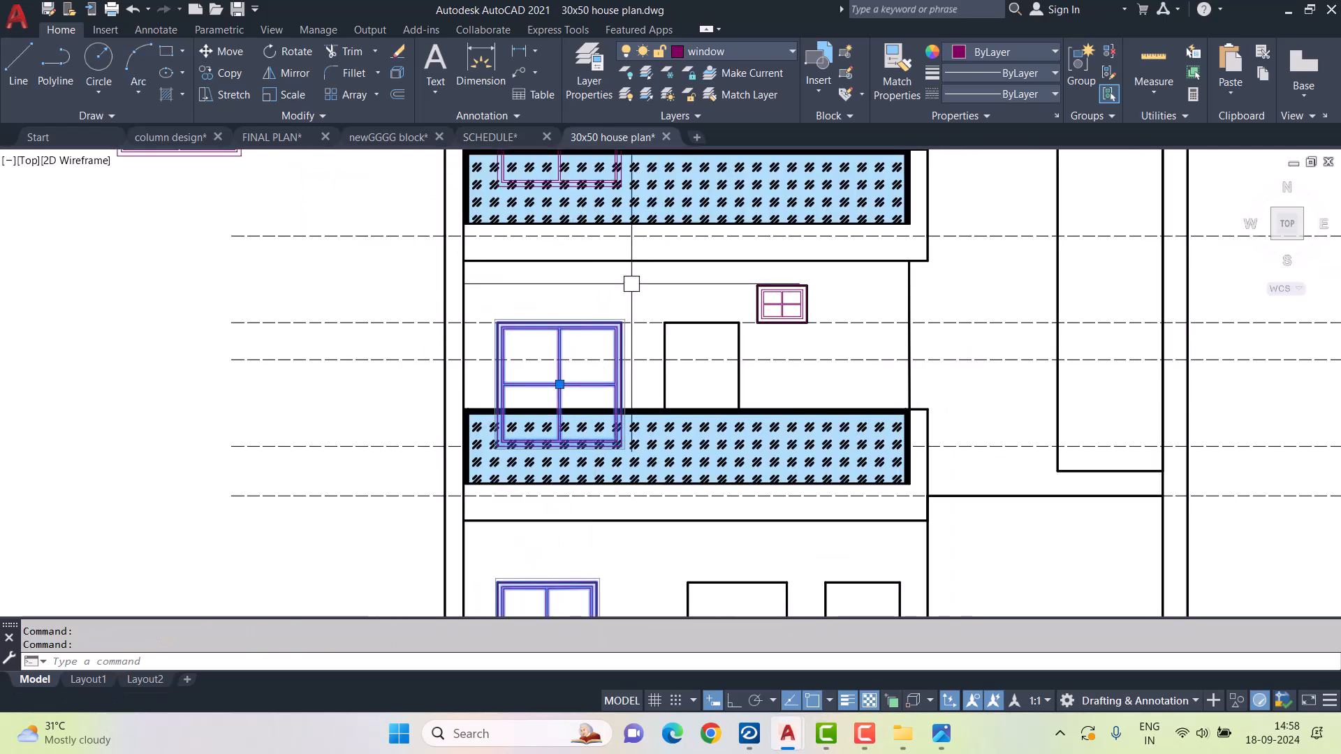
{"action": "middle_click_drag", "start_coordinate": [628, 259], "coordinate": [627, 461]}
{"action": "left_click", "coordinate": [558, 303]}
{"action": "right_click", "coordinate": [652, 245]}
{"action": "mouse_move", "coordinate": [786, 447]}
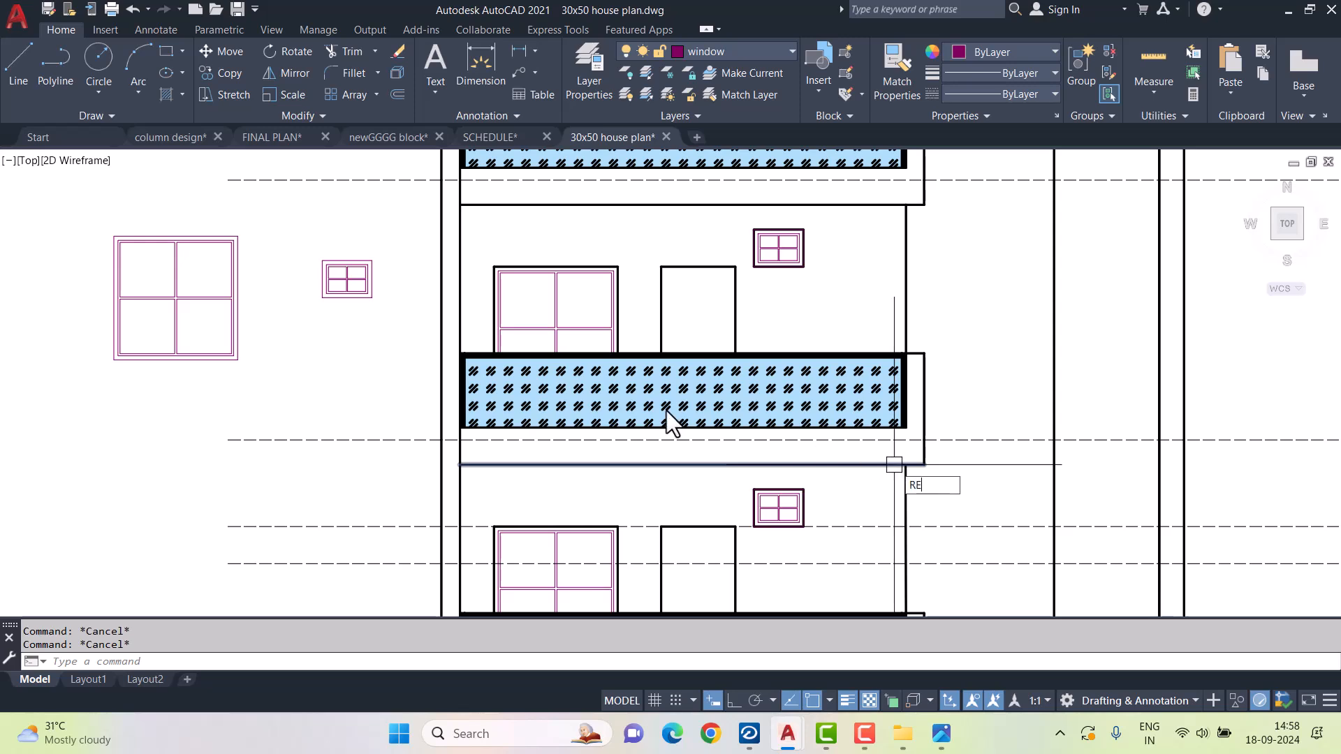
{"action": "key", "text": "Return"}
- Try to send the ground-floor window to the back, behind the front wall
{"action": "scroll", "coordinate": [664, 401], "scroll_direction": "down", "scroll_amount": 1}
{"action": "middle_click_drag", "start_coordinate": [761, 502], "coordinate": [714, 388]}
{"action": "middle_click_drag", "start_coordinate": [584, 607], "coordinate": [593, 542]}
{"action": "scroll", "coordinate": [593, 542], "scroll_direction": "up", "scroll_amount": 2}
{"action": "left_click", "coordinate": [593, 542]}
{"action": "left_click", "coordinate": [531, 503]}
{"action": "right_click", "coordinate": [650, 520]}
{"action": "mouse_move", "coordinate": [815, 323]}
{"action": "left_click", "coordinate": [901, 343]}
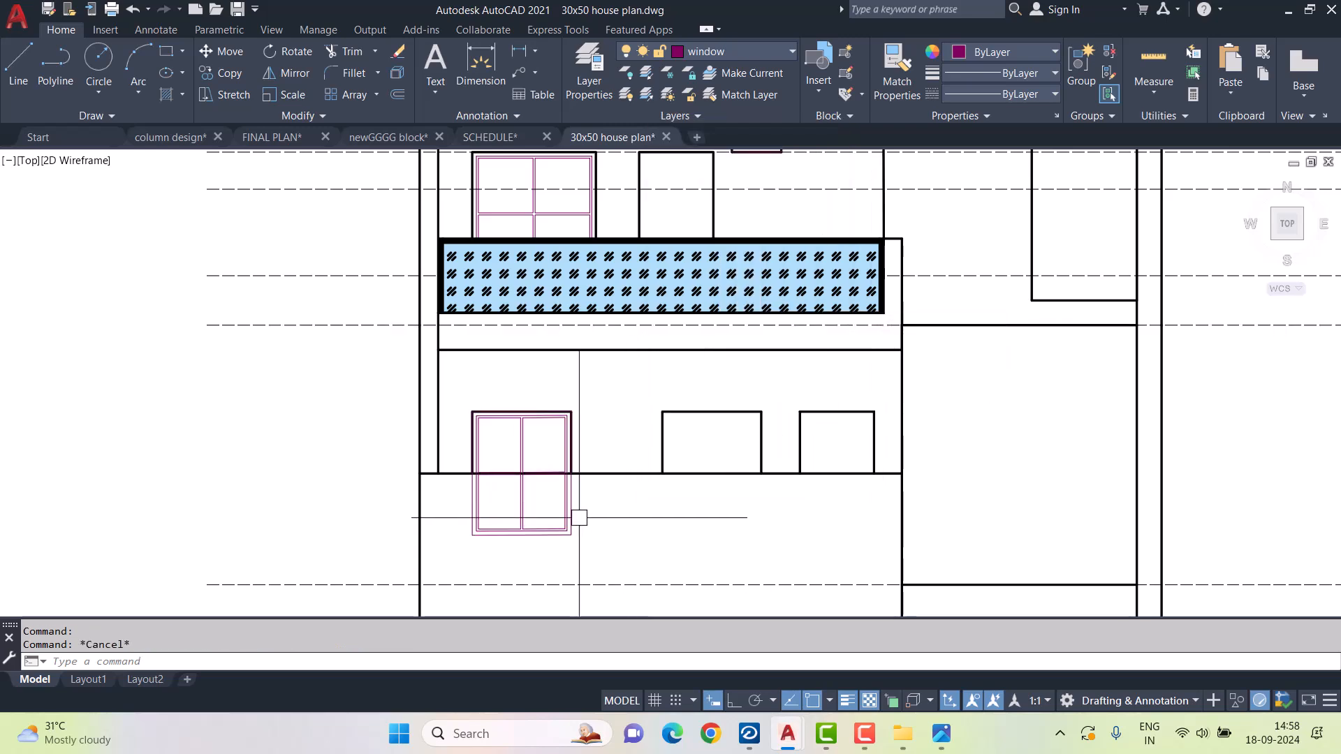
{"action": "scroll", "coordinate": [652, 520], "scroll_direction": "down", "scroll_amount": 2}
{"action": "scroll", "coordinate": [576, 541], "scroll_direction": "up", "scroll_amount": 2}
{"action": "key", "text": "Escape"}
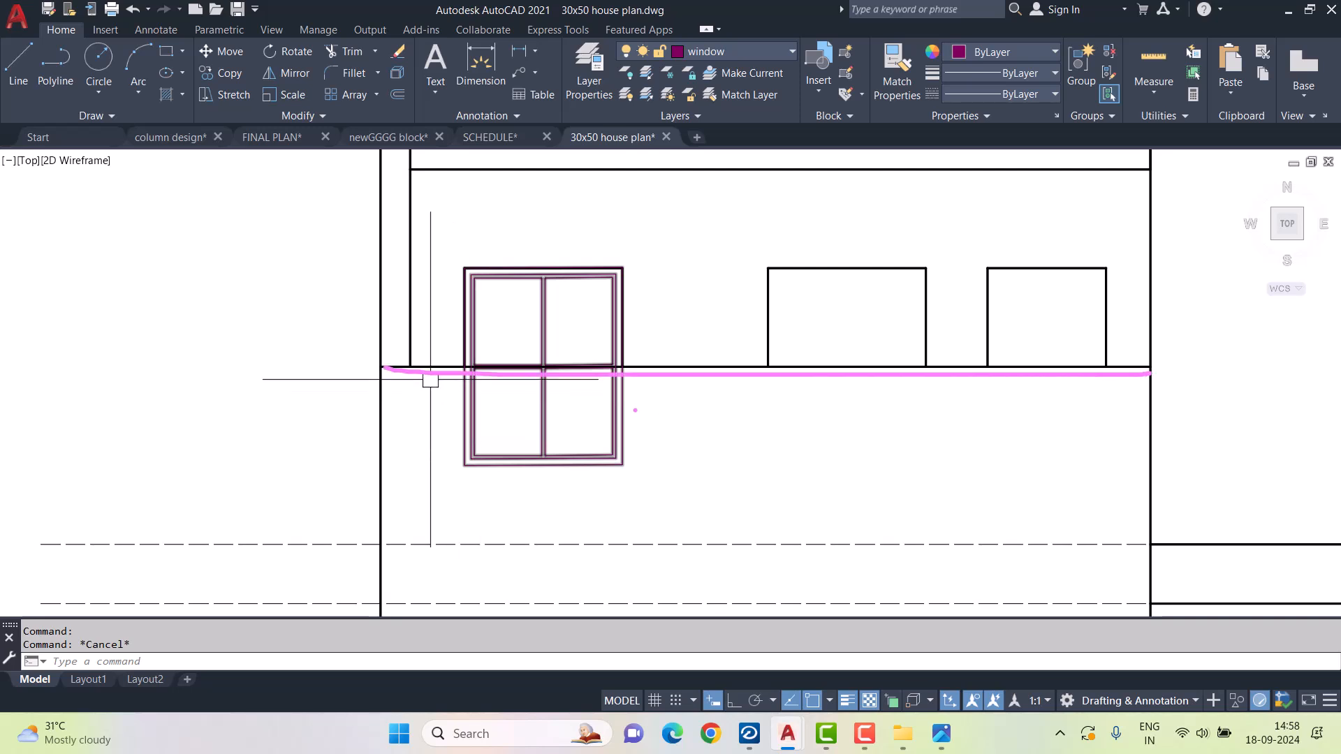
{"action": "key", "text": "Escape"}
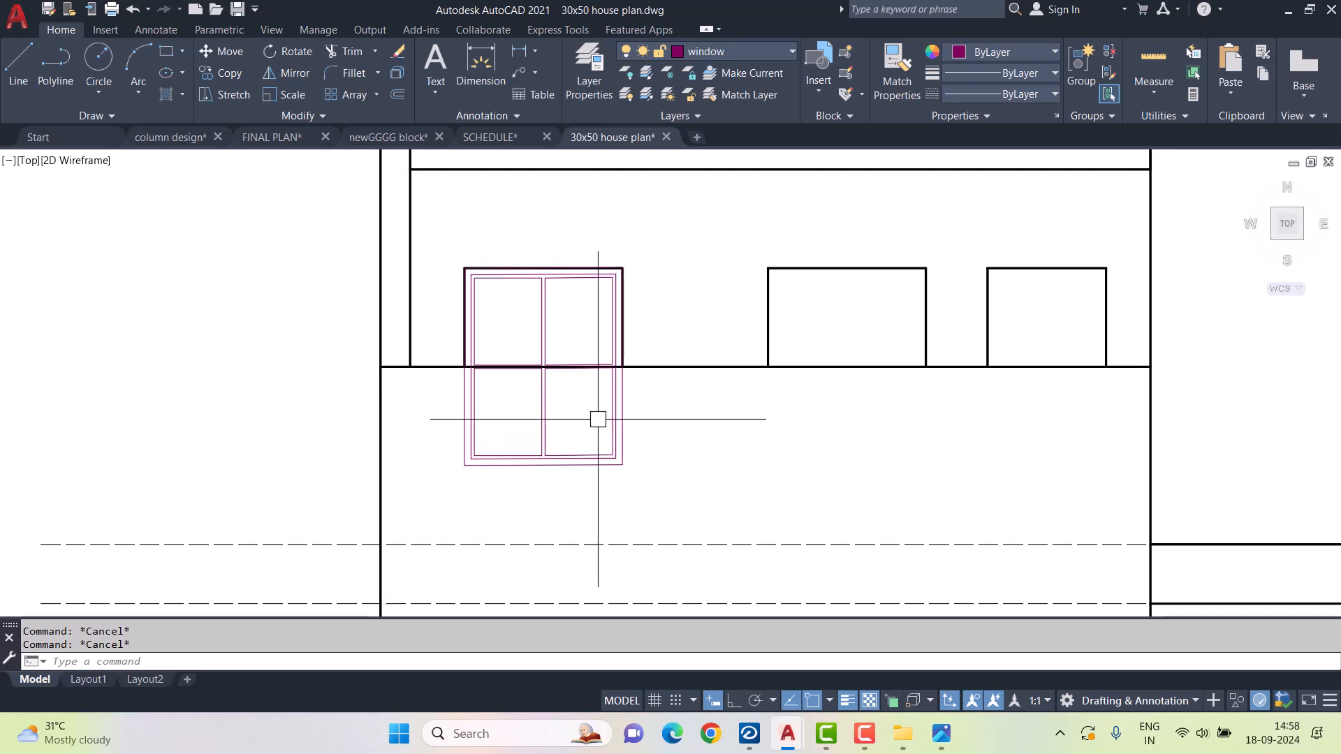
- Turn off group selection and trim the ground-floor window's lines at the top line of the front wall
{"action": "type", "text": "r"}
{"action": "key", "text": "Return"}
{"action": "key", "text": "Escape"}
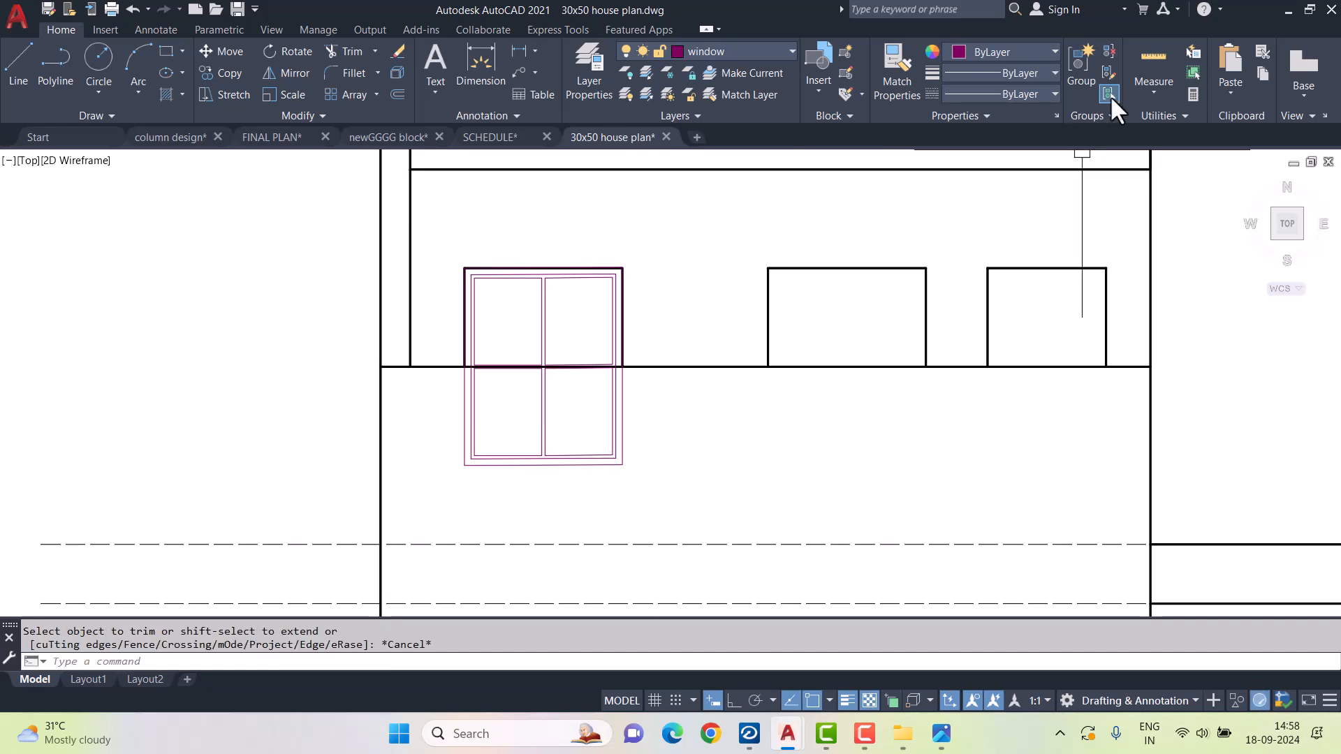
{"action": "key", "text": "Escape"}
{"action": "key", "text": "Escape"}
{"action": "key", "text": "space"}
{"action": "left_click", "coordinate": [710, 503]}
{"action": "left_click", "coordinate": [425, 386]}
{"action": "scroll", "coordinate": [498, 407], "scroll_direction": "up", "scroll_amount": 1}
{"action": "key", "text": "Escape"}
- Delete the leftover ground-floor window pieces at and below the front wall's top line
{"action": "left_click", "coordinate": [773, 541]}
{"action": "left_click", "coordinate": [359, 454]}
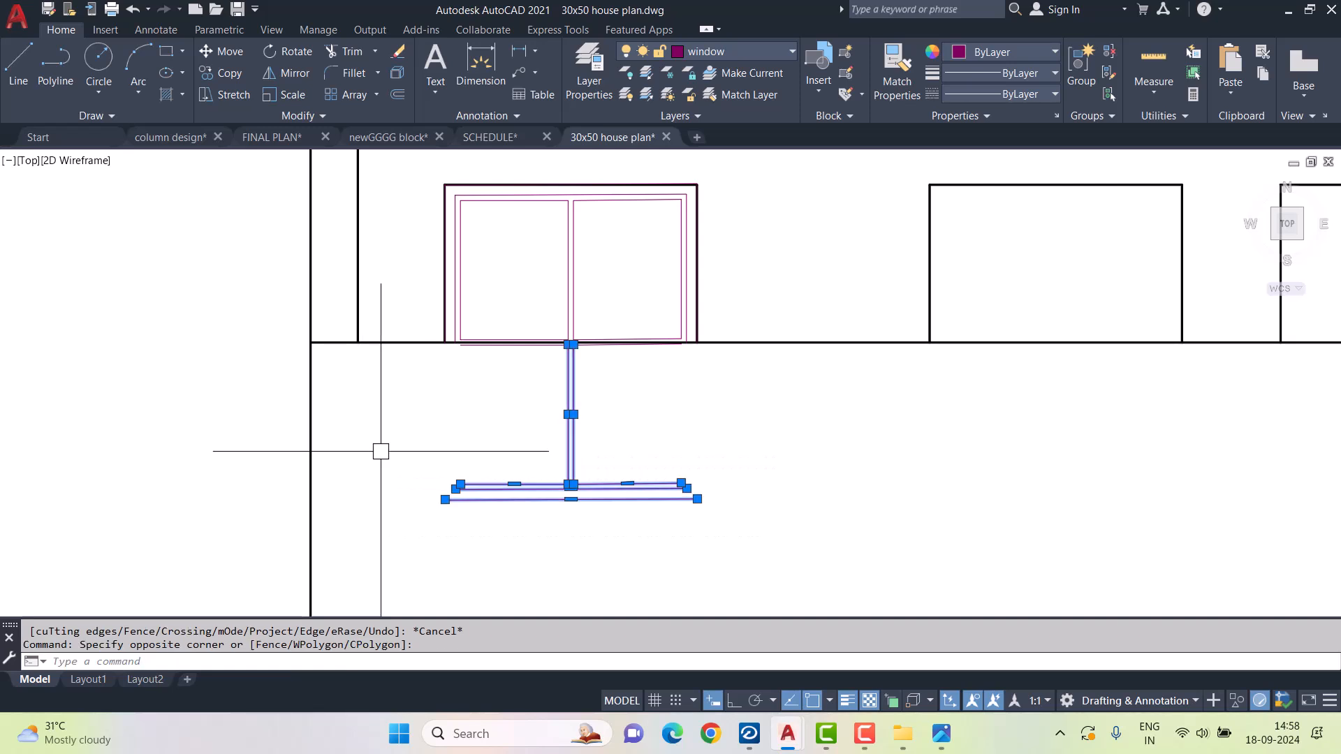
{"action": "scroll", "coordinate": [596, 329], "scroll_direction": "up", "scroll_amount": 4}
{"action": "scroll", "coordinate": [461, 437], "scroll_direction": "down", "scroll_amount": 5}
{"action": "middle_click_drag", "start_coordinate": [569, 452], "coordinate": [602, 471]}
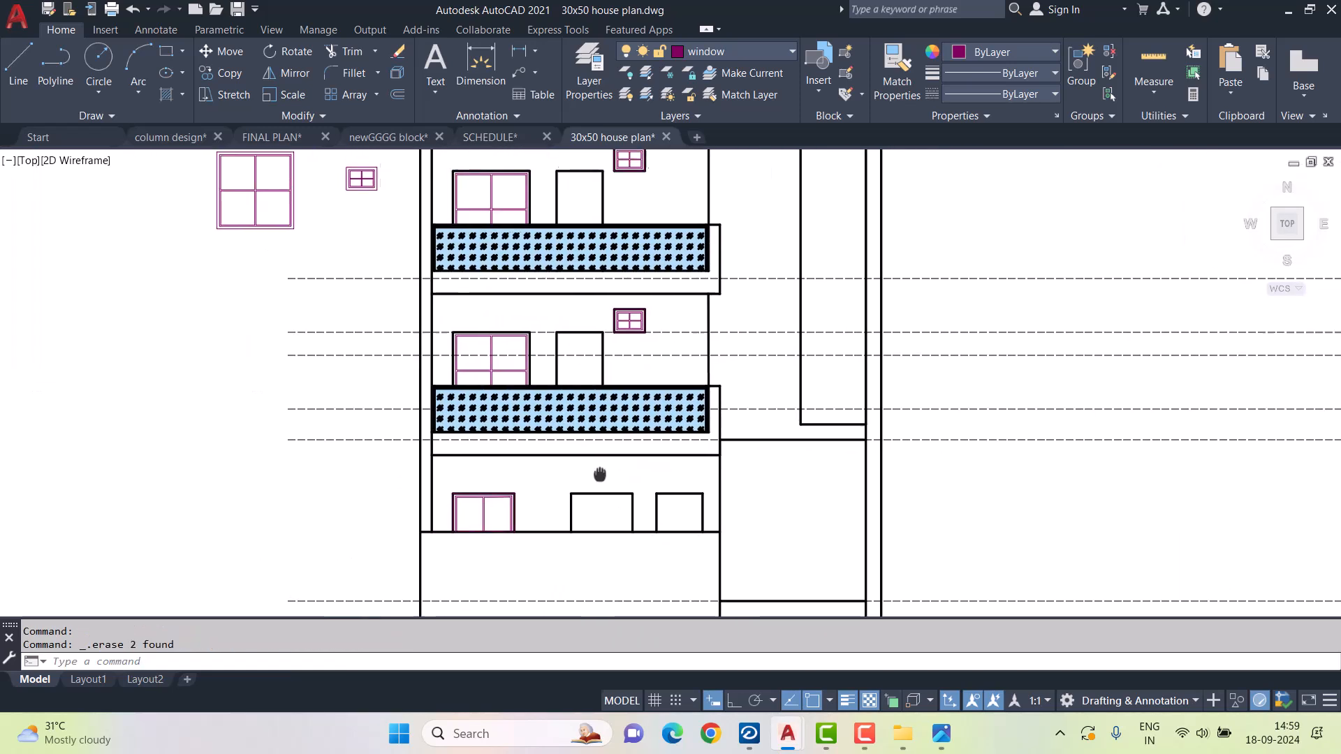
{"action": "scroll", "coordinate": [598, 467], "scroll_direction": "down", "scroll_amount": 1}
{"action": "key", "text": "Escape"}
{"action": "key", "text": "Escape"}
- Set the three railing hatches to a 0.05 mm lineweight and white colour
{"action": "scroll", "coordinate": [648, 375], "scroll_direction": "up", "scroll_amount": 1}
{"action": "left_click", "coordinate": [633, 305]}
{"action": "middle_click_drag", "start_coordinate": [591, 370], "coordinate": [591, 473]}
{"action": "left_click", "coordinate": [440, 210]}
{"action": "left_click", "coordinate": [72, 30]}
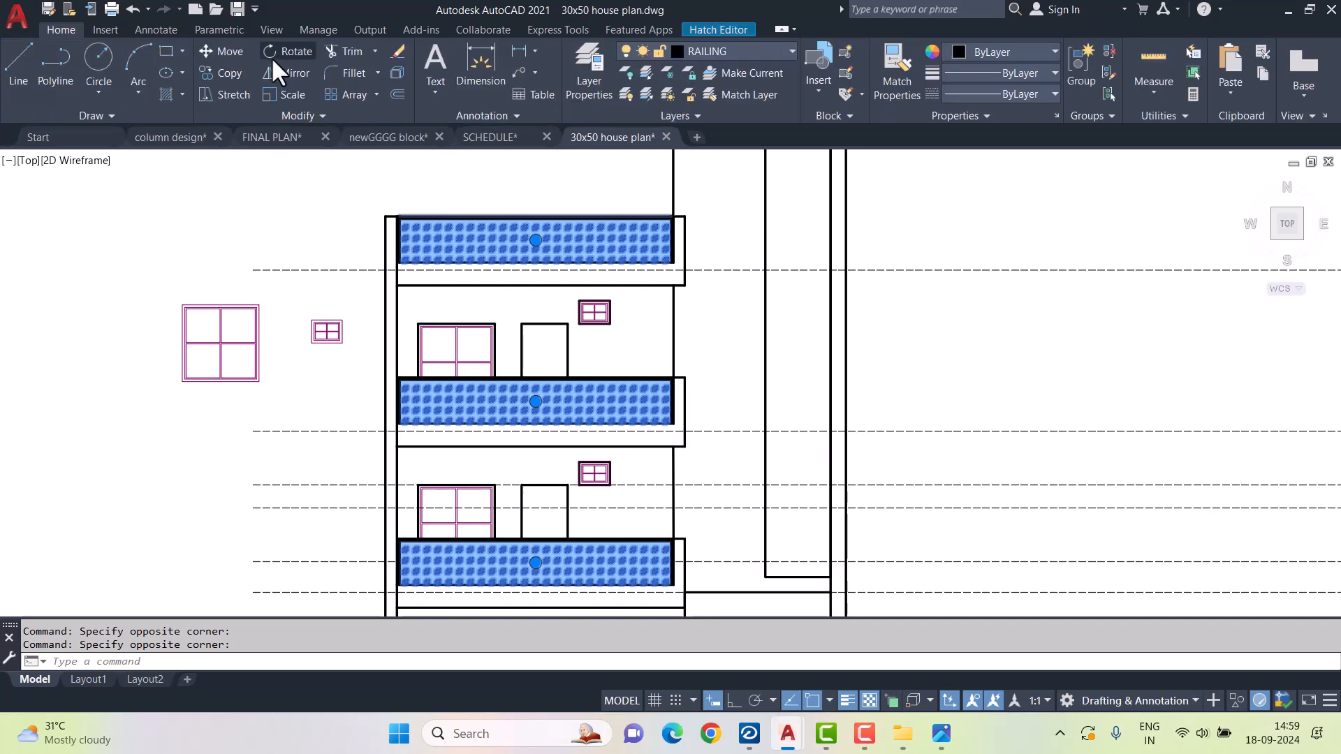
{"action": "left_click", "coordinate": [1006, 73]}
{"action": "left_click", "coordinate": [1024, 177]}
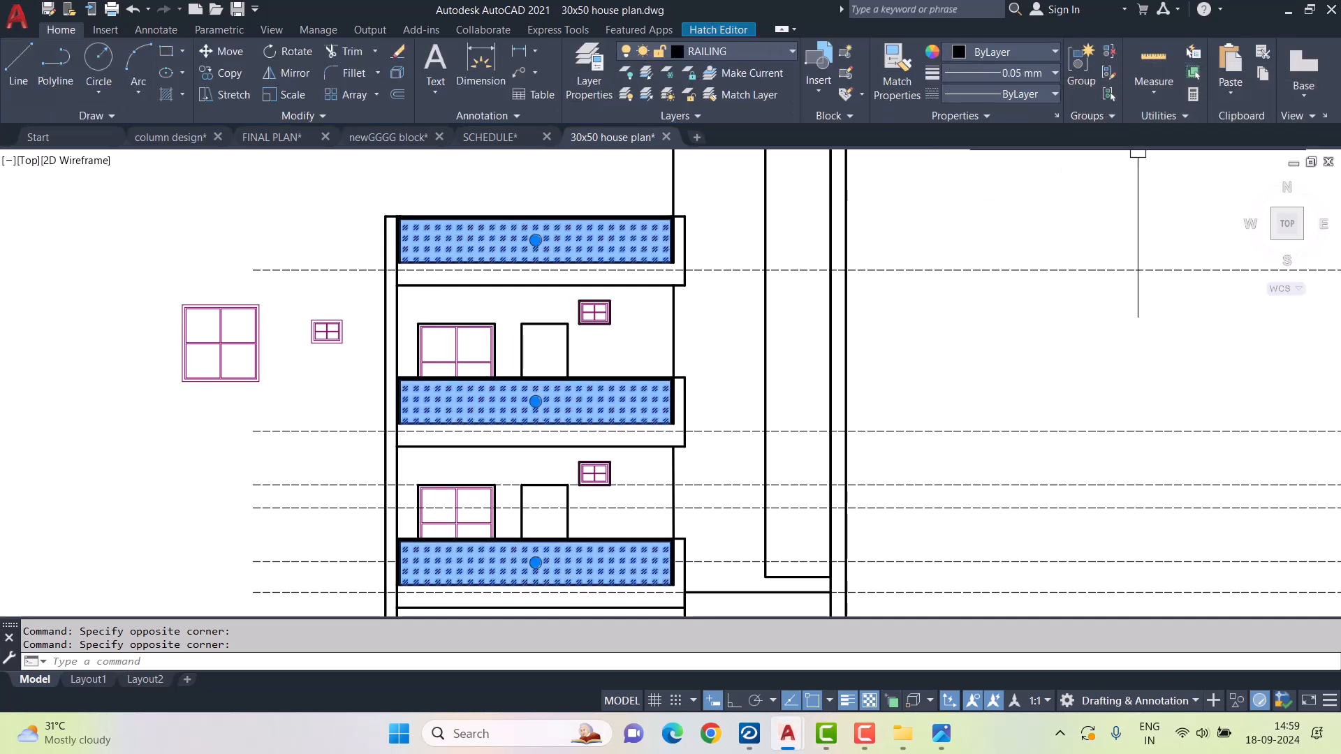
{"action": "left_click", "coordinate": [993, 52]}
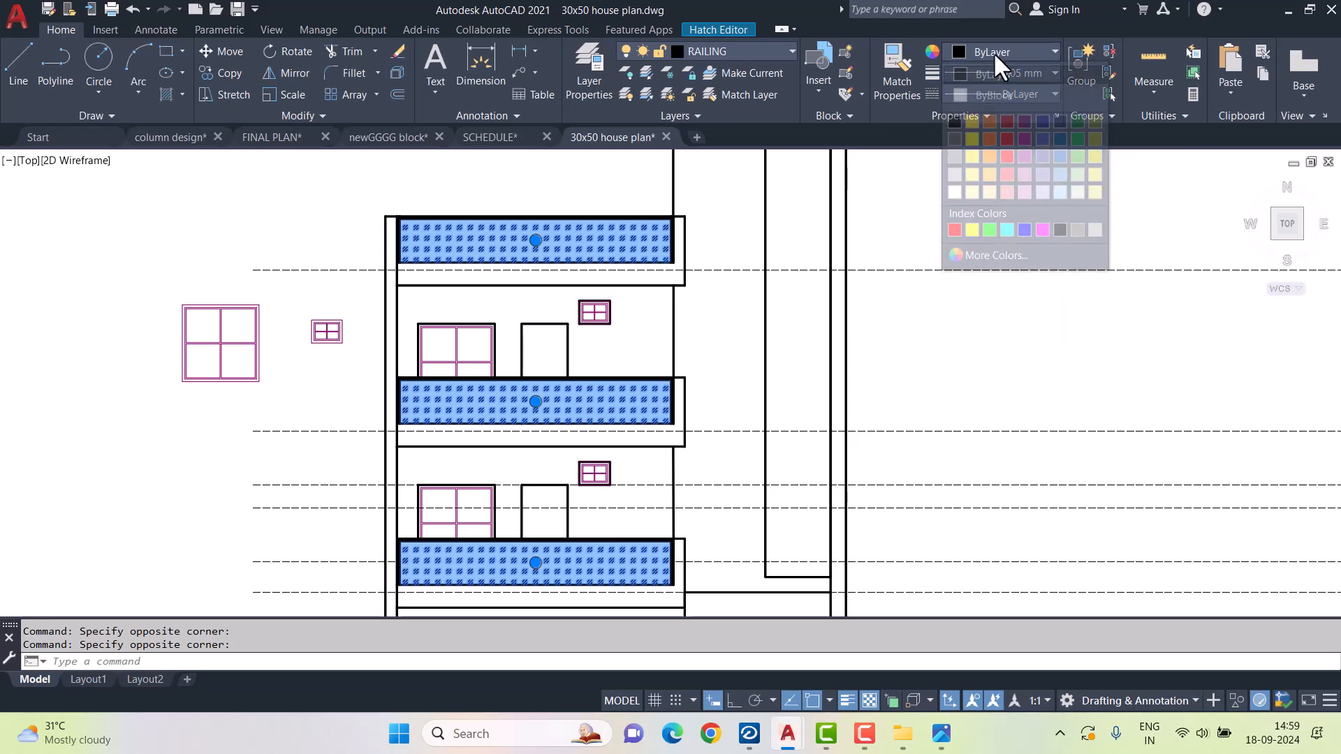
{"action": "left_click", "coordinate": [955, 191]}
{"action": "key", "text": "Escape"}
- Make EL FLOOR the current layer and draw a vertical line through the middle of the lowest strip in the elevation's right bay
{"action": "scroll", "coordinate": [797, 330], "scroll_direction": "down", "scroll_amount": 3}
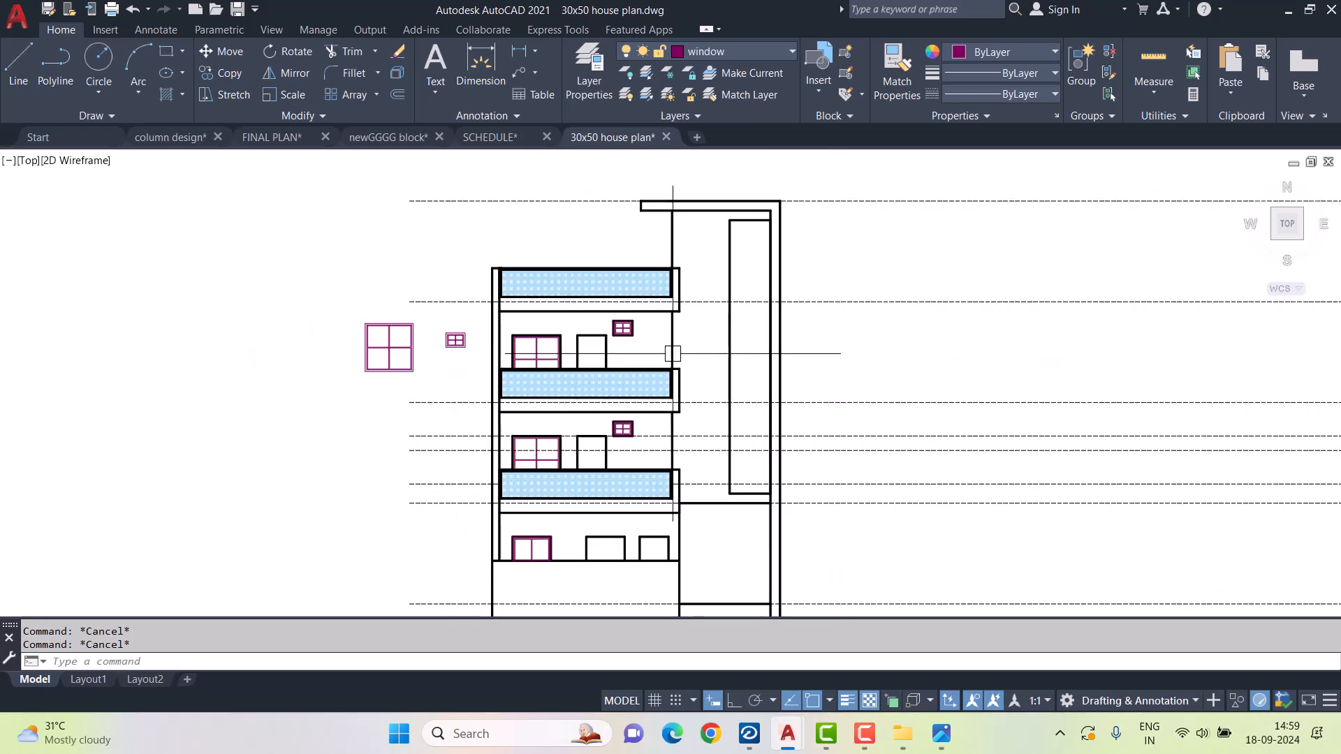
{"action": "middle_click_drag", "start_coordinate": [765, 395], "coordinate": [762, 353]}
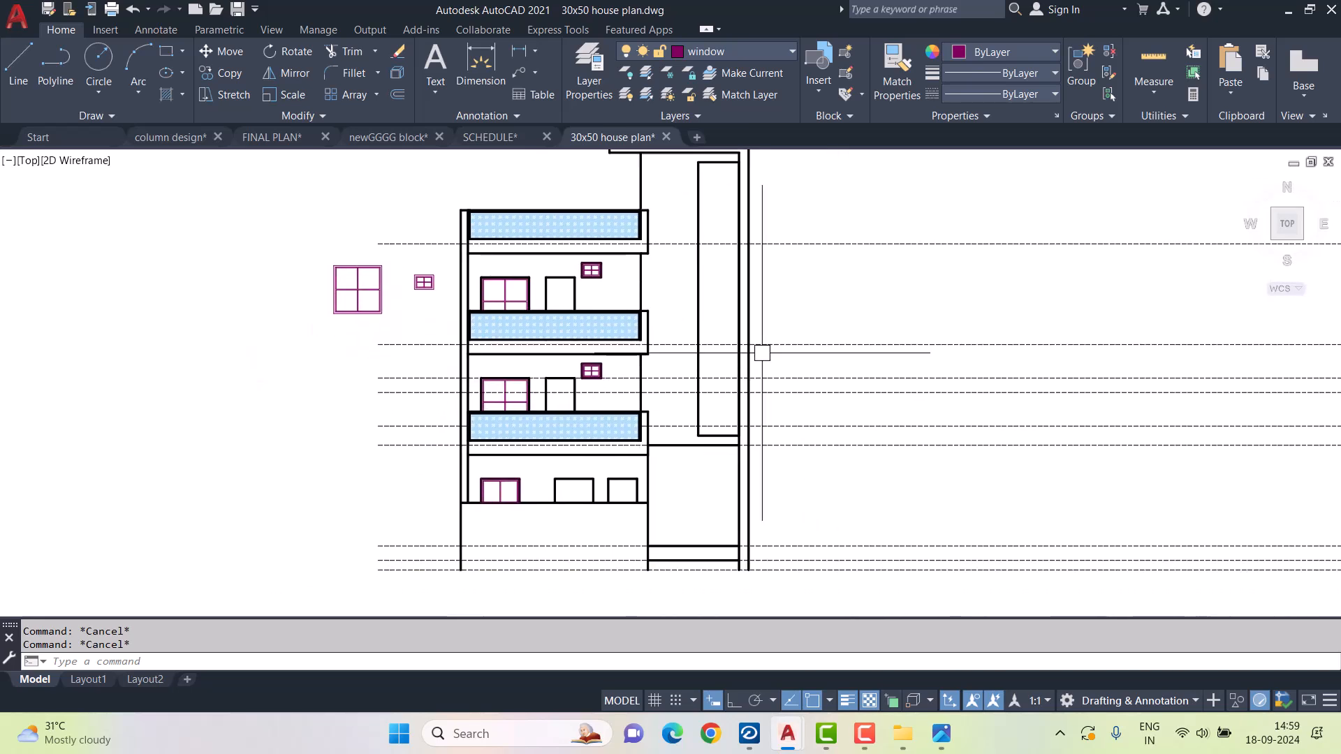
{"action": "left_click", "coordinate": [735, 52]}
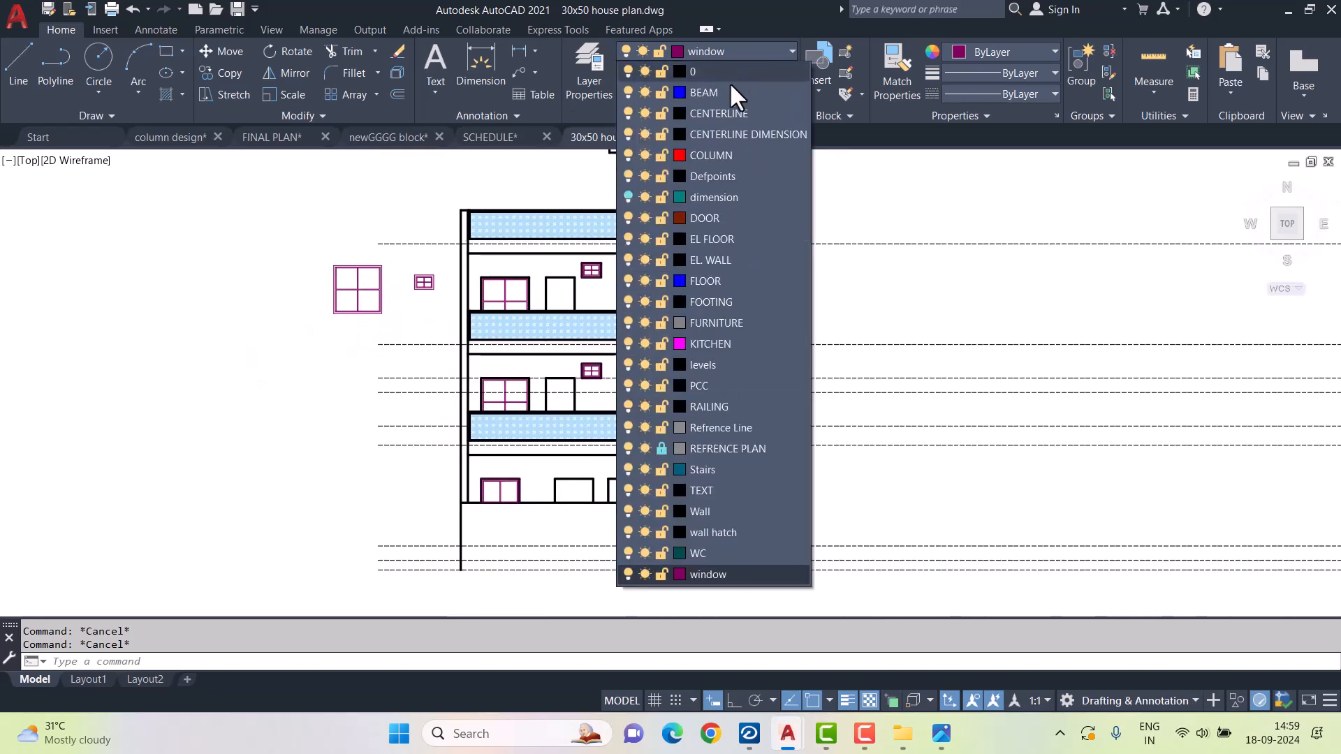
{"action": "left_click", "coordinate": [714, 235]}
{"action": "left_click", "coordinate": [19, 61]}
{"action": "scroll", "coordinate": [628, 489], "scroll_direction": "up", "scroll_amount": 5}
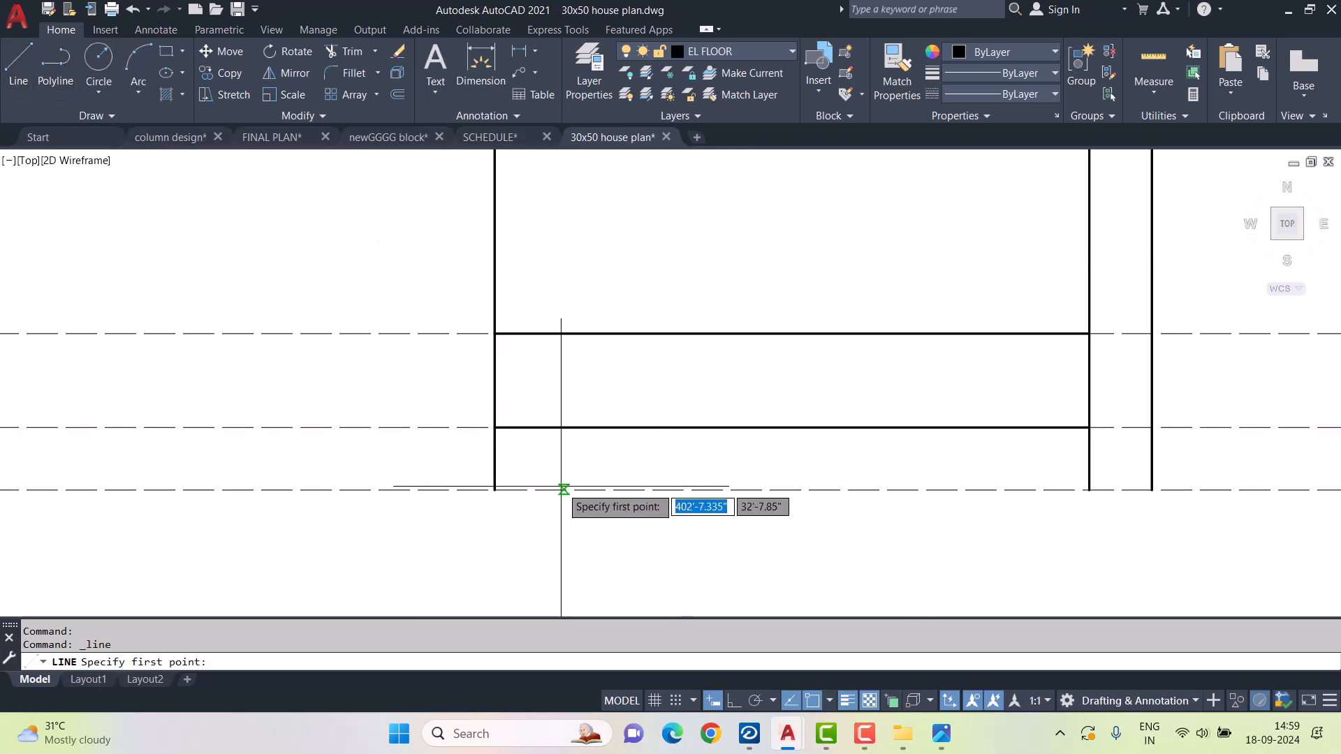
{"action": "left_click", "coordinate": [792, 490]}
{"action": "key", "text": "Escape"}
{"action": "middle_click_drag", "start_coordinate": [865, 482], "coordinate": [761, 475]}
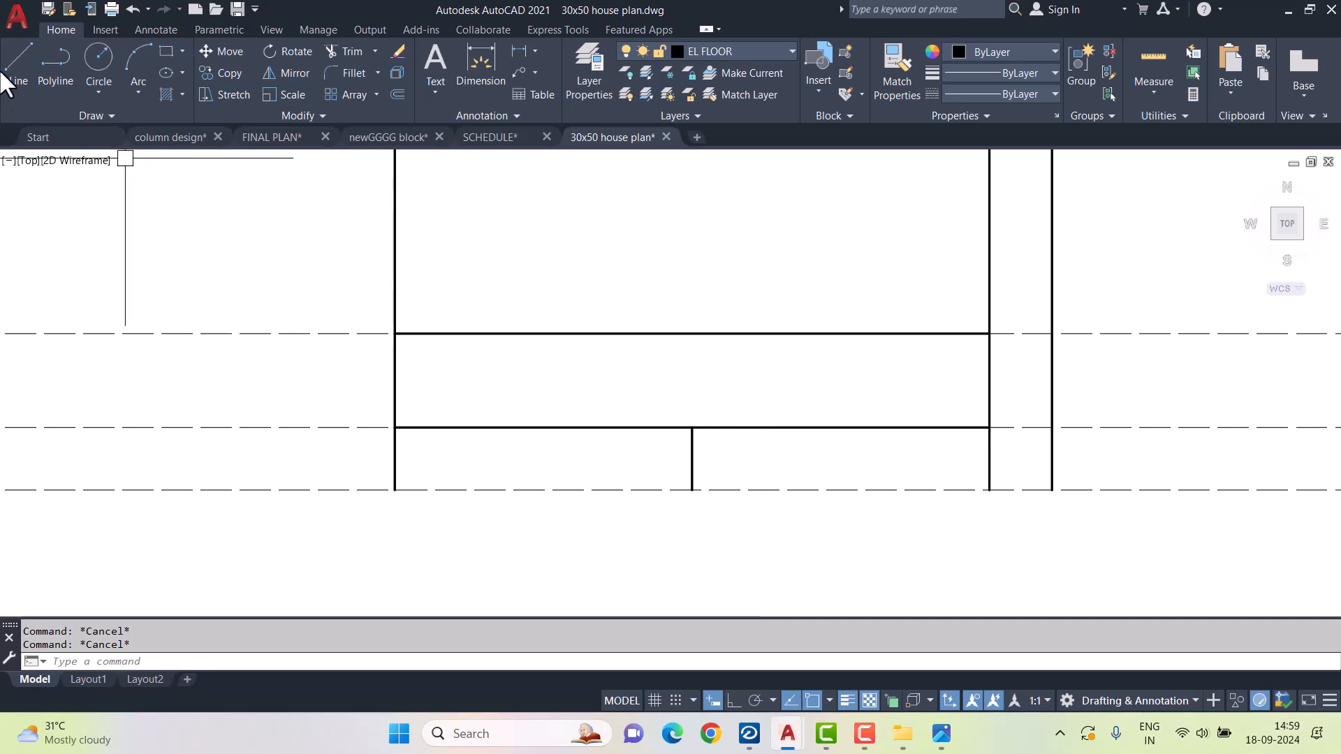
- Draw a horizontal line closing the bottom of the right bay's lowest strip between its two side walls
{"action": "left_click", "coordinate": [26, 67]}
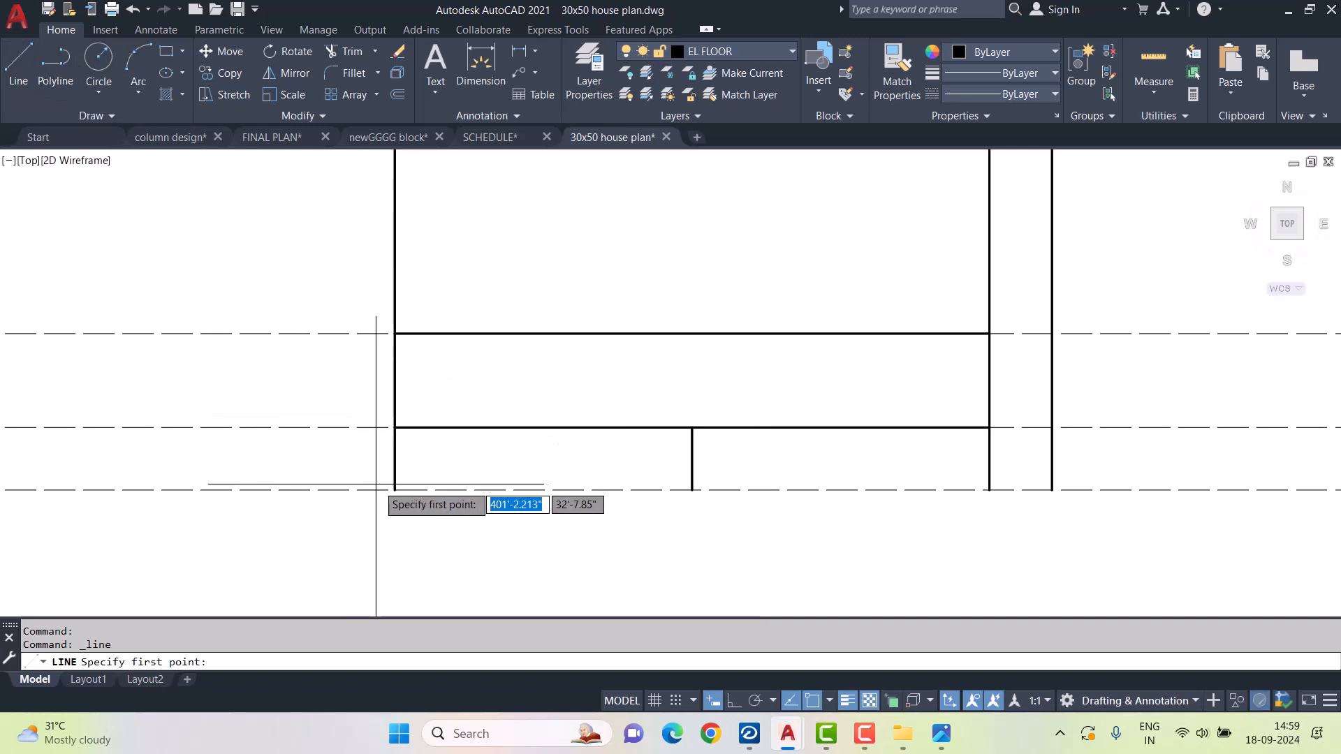
{"action": "left_click", "coordinate": [395, 489]}
{"action": "left_click", "coordinate": [989, 490]}
{"action": "key", "text": "Escape"}
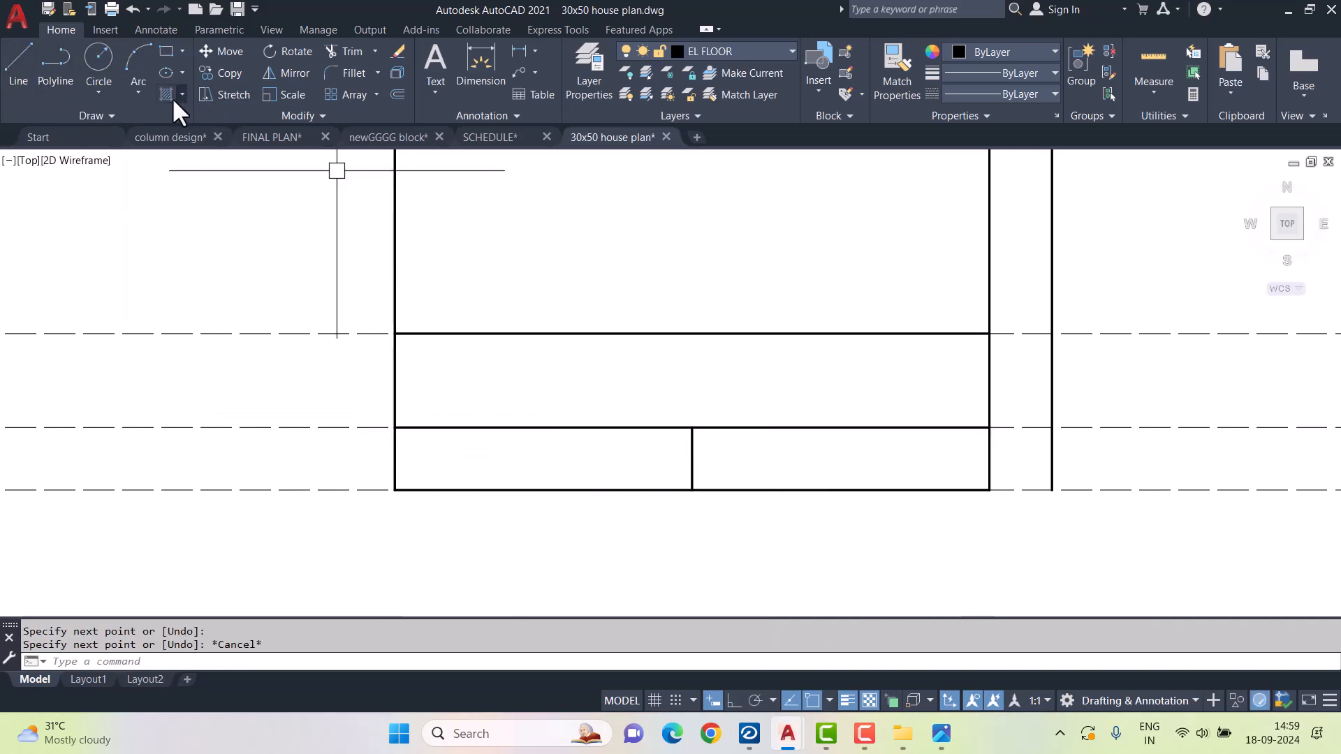
- Hatch the left half of the lowest strip with ANSI31, no background colour, and the origin at the divider's bottom end
{"action": "type", "text": "h"}
{"action": "key", "text": "Return"}
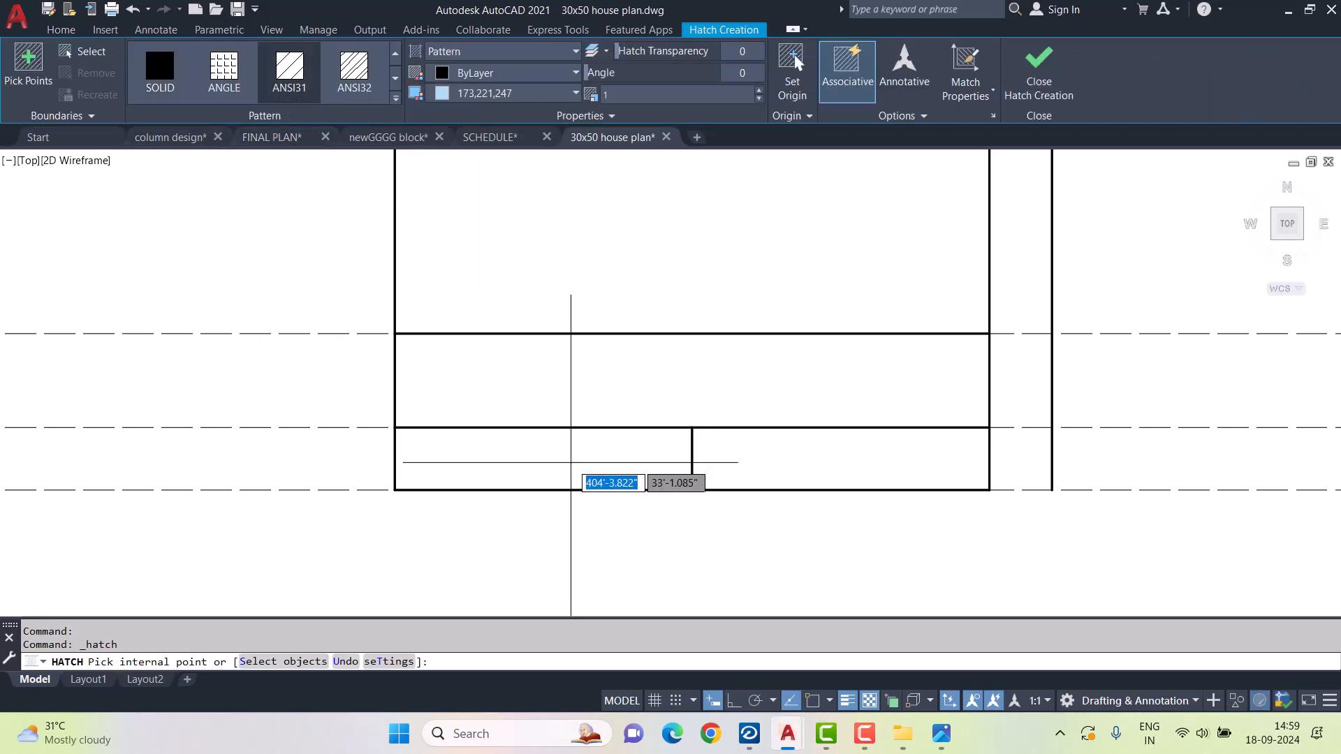
{"action": "left_click", "coordinate": [483, 468]}
{"action": "left_click", "coordinate": [493, 94]}
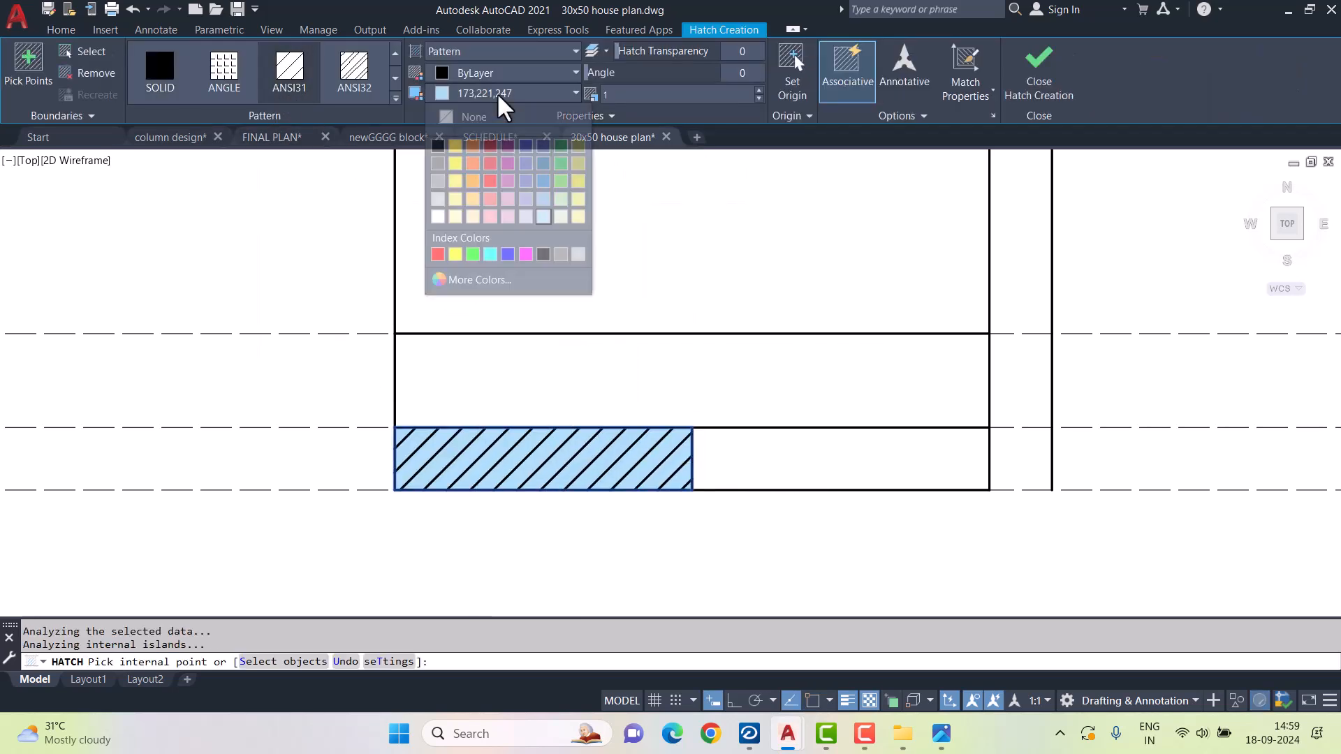
{"action": "left_click", "coordinate": [482, 118]}
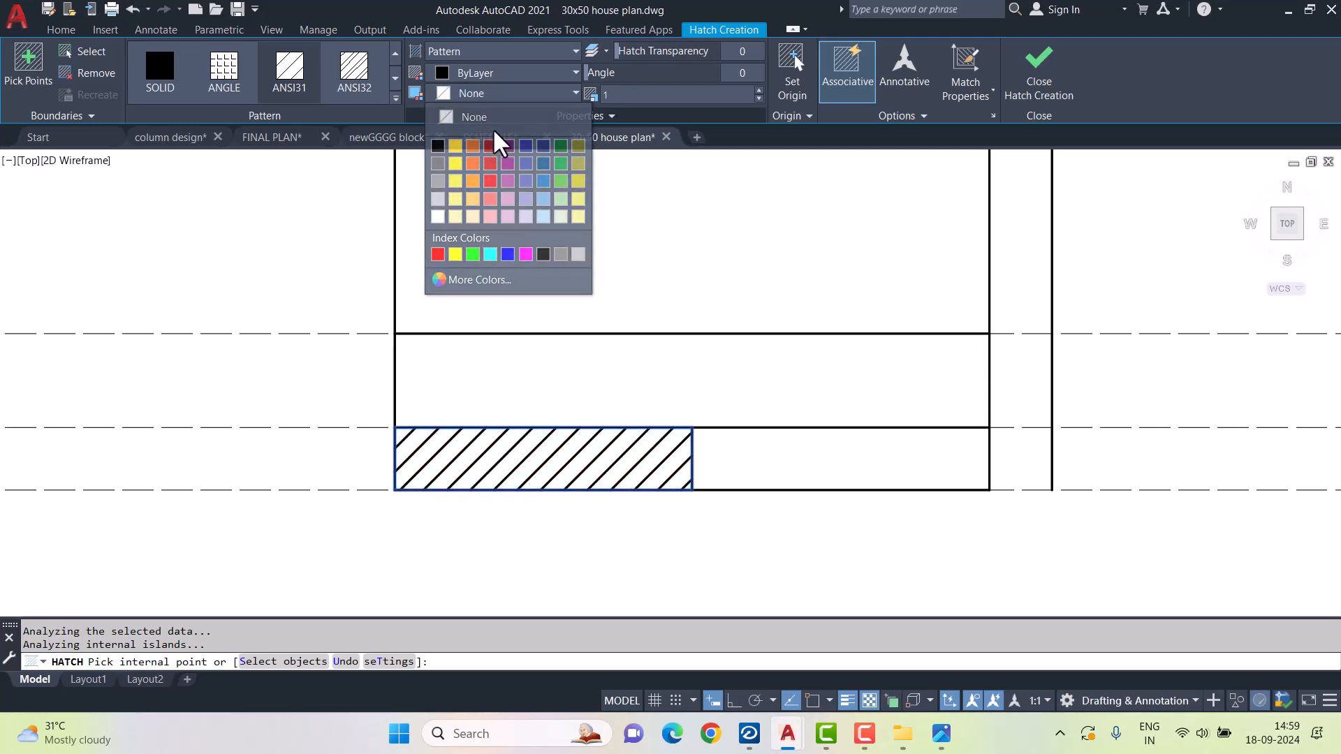
{"action": "left_click", "coordinate": [790, 88]}
{"action": "left_click", "coordinate": [692, 490]}
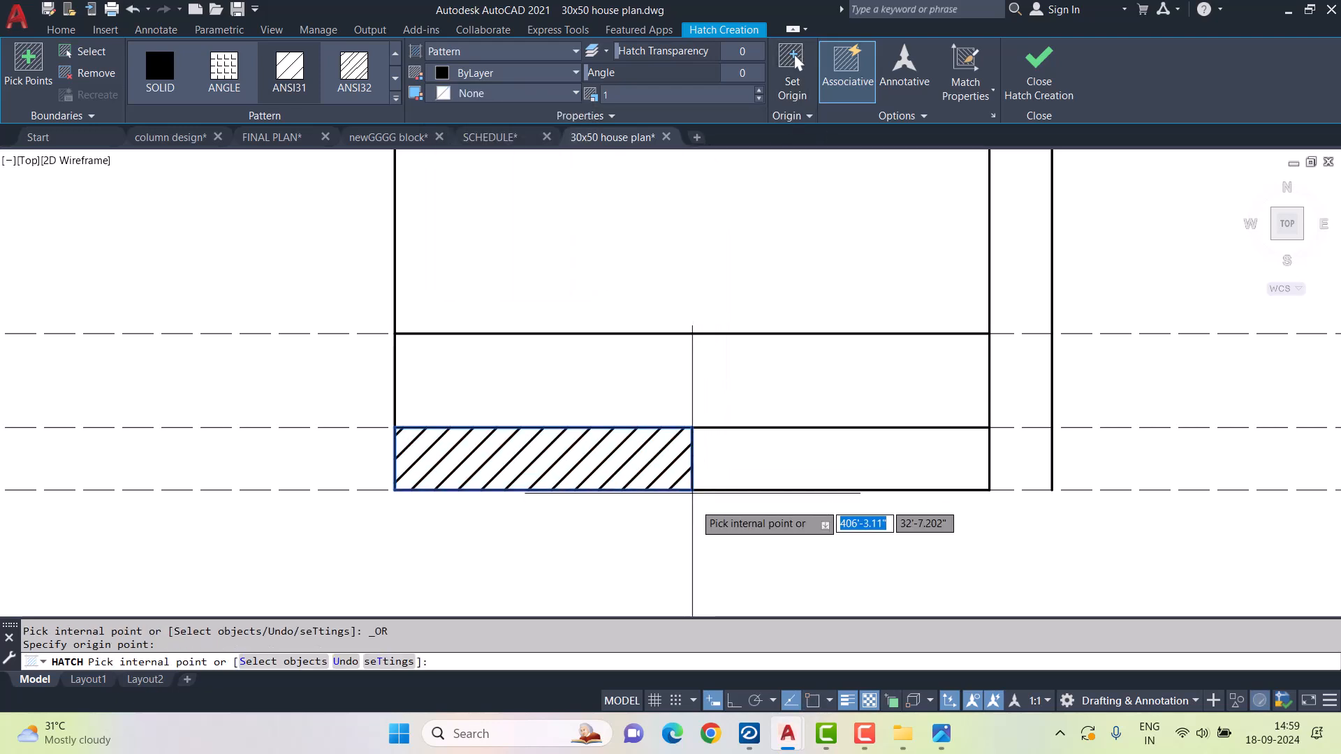
{"action": "left_click", "coordinate": [1047, 87]}
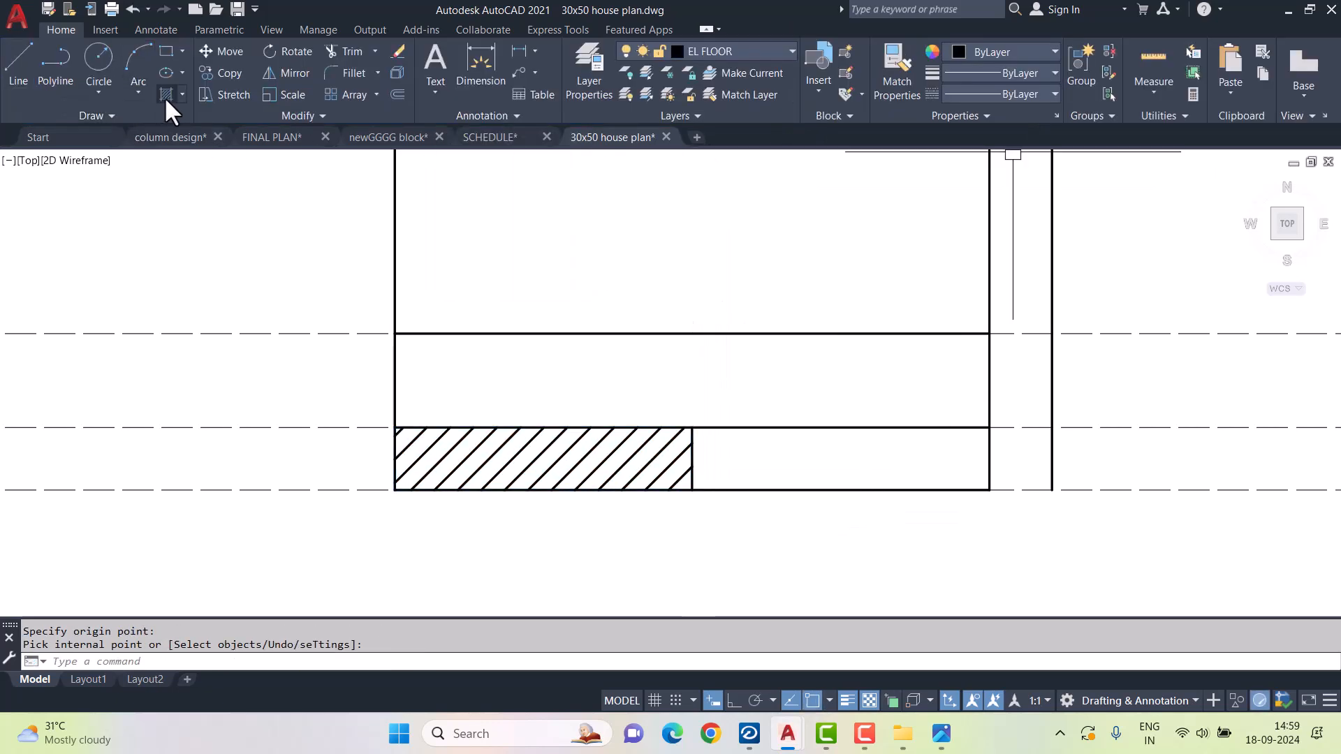
- Hatch the right half of the lowest strip with ANSI31 at 90 degrees, with the origin at the divider's bottom end
{"action": "key", "text": "Return"}
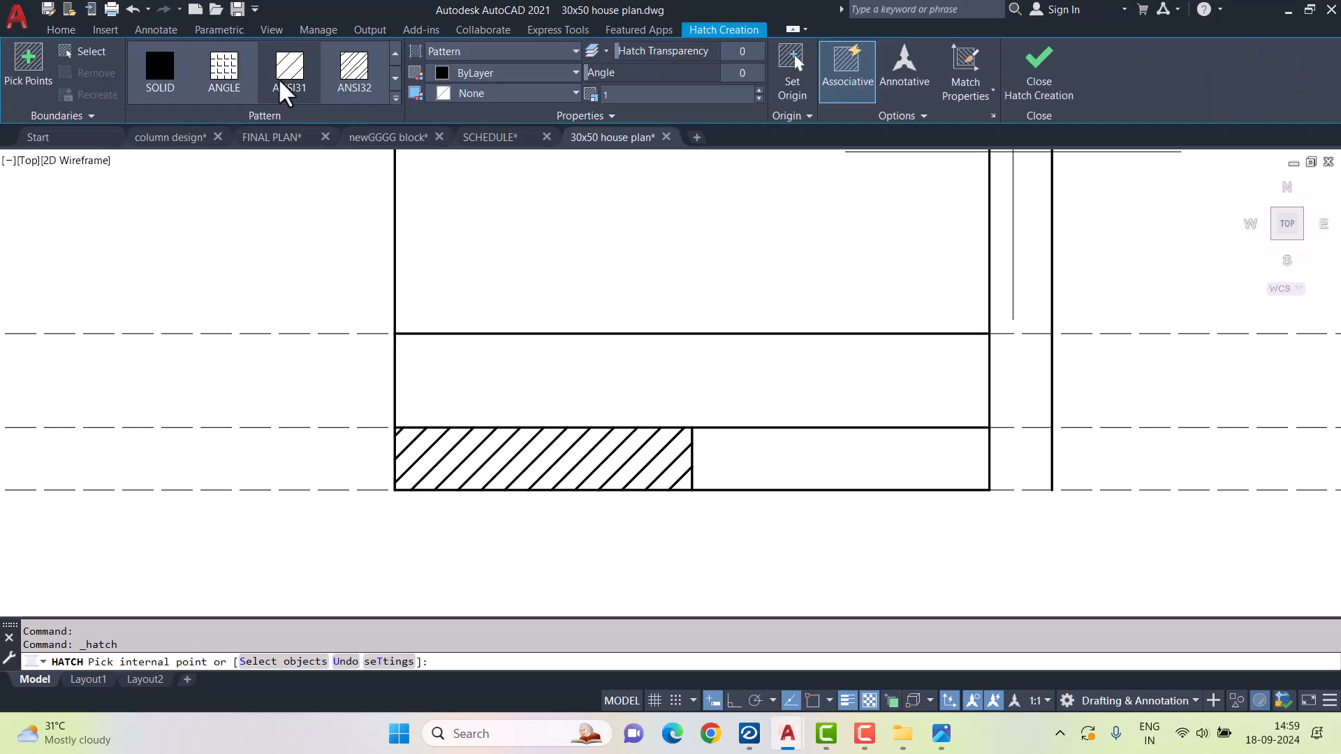
{"action": "left_click", "coordinate": [712, 447]}
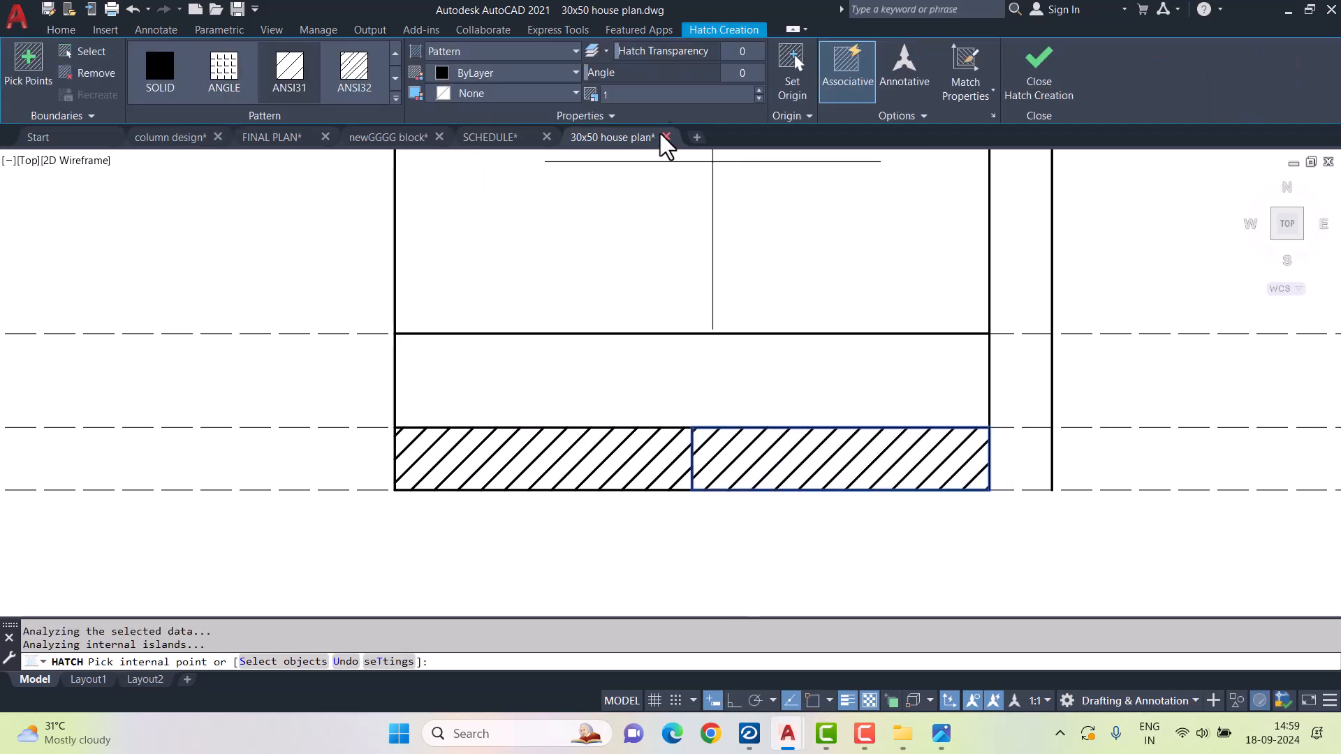
{"action": "left_click", "coordinate": [742, 76]}
{"action": "type", "text": "90"}
{"action": "key", "text": "Return"}
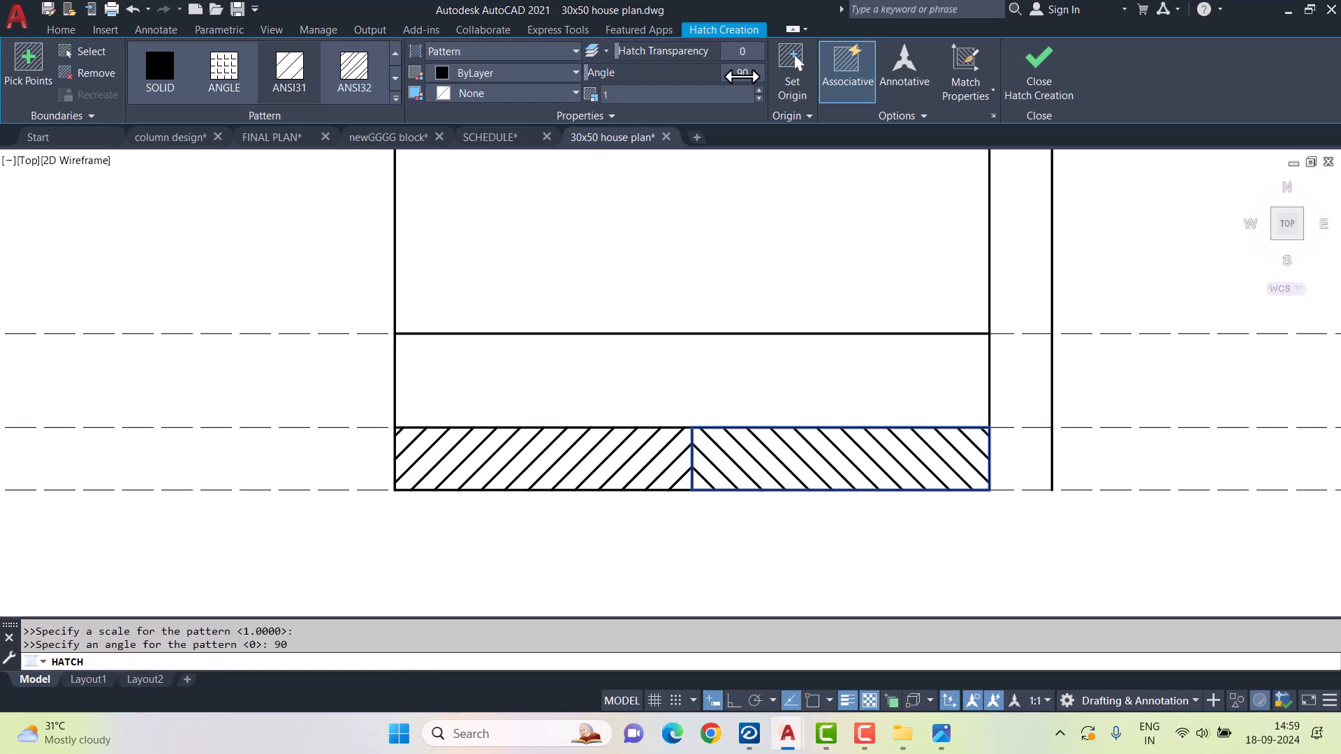
{"action": "left_click", "coordinate": [794, 78]}
{"action": "left_click", "coordinate": [691, 515]}
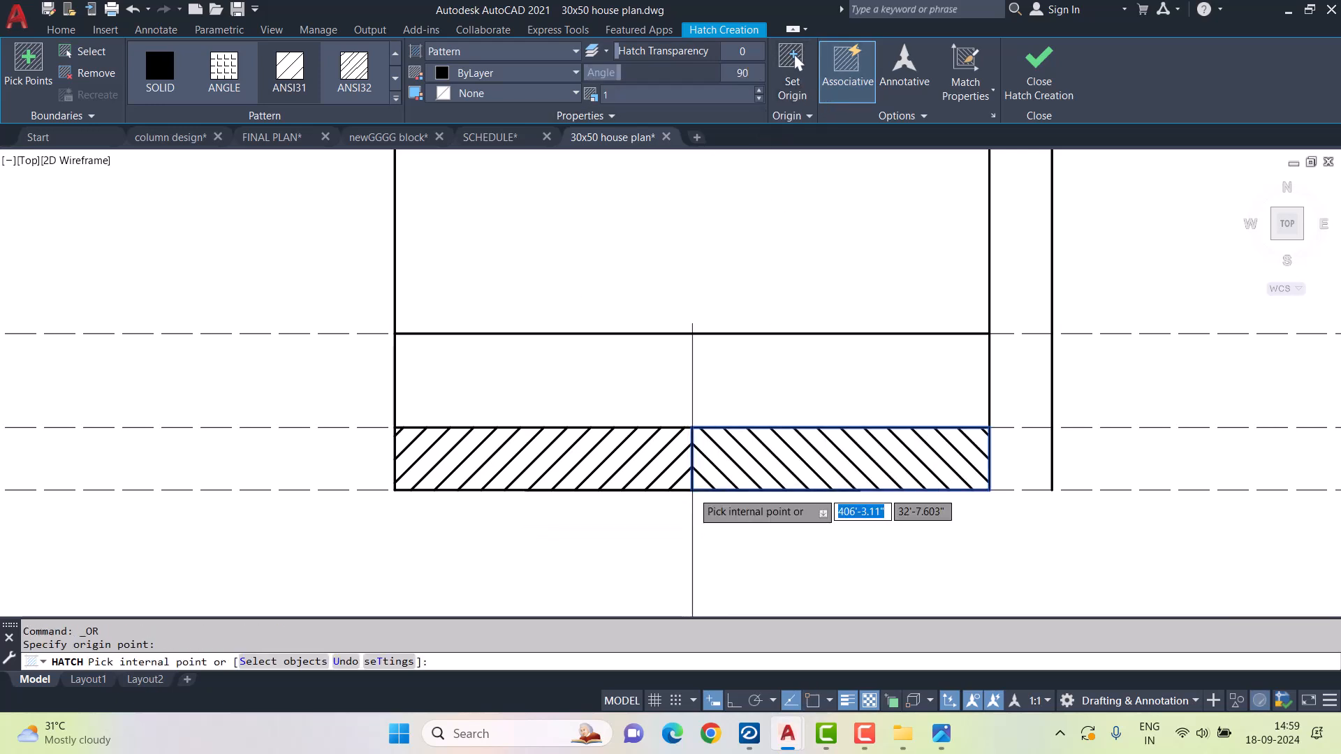
{"action": "left_click", "coordinate": [1039, 67]}
- Make DOOR the current layer and draw a rectangle across the right bay from the front wall's top line to the hatched strip
{"action": "scroll", "coordinate": [709, 438], "scroll_direction": "down", "scroll_amount": 4}
{"action": "middle_click_drag", "start_coordinate": [709, 438], "coordinate": [702, 475]}
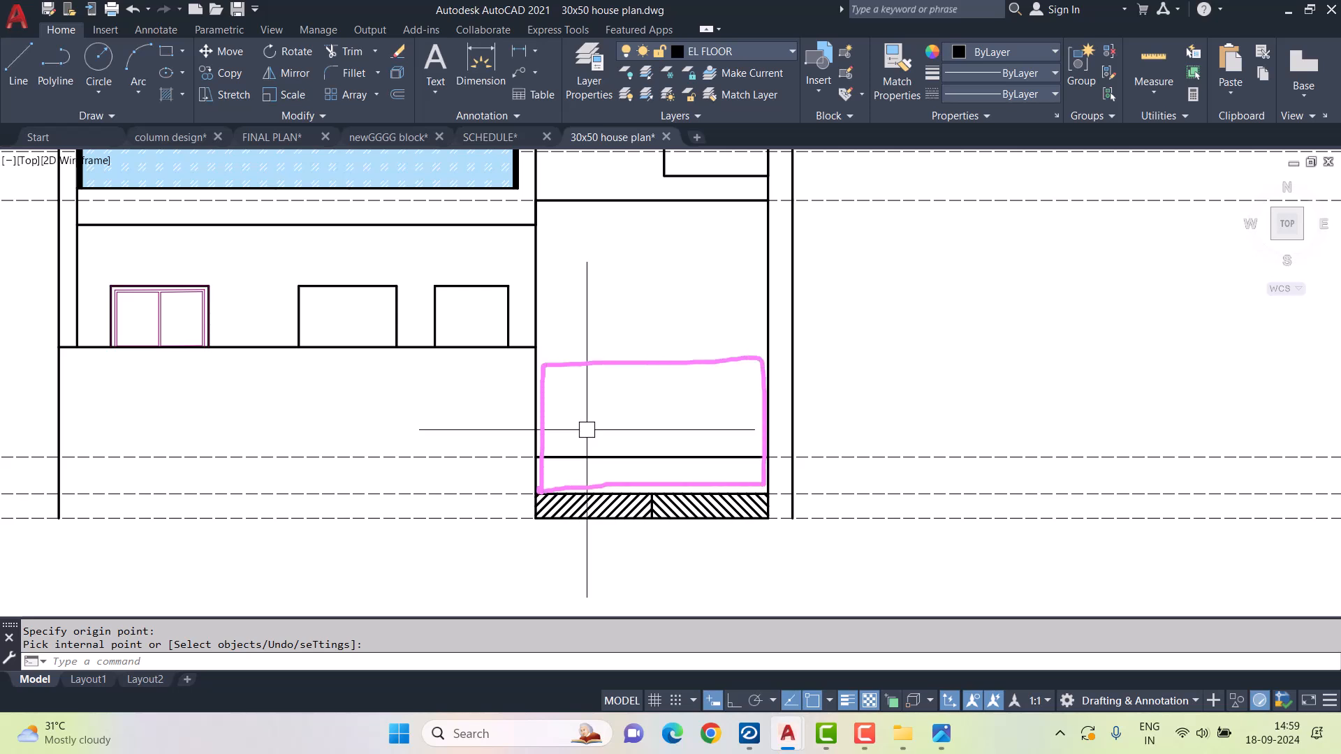
{"action": "left_click", "coordinate": [733, 51]}
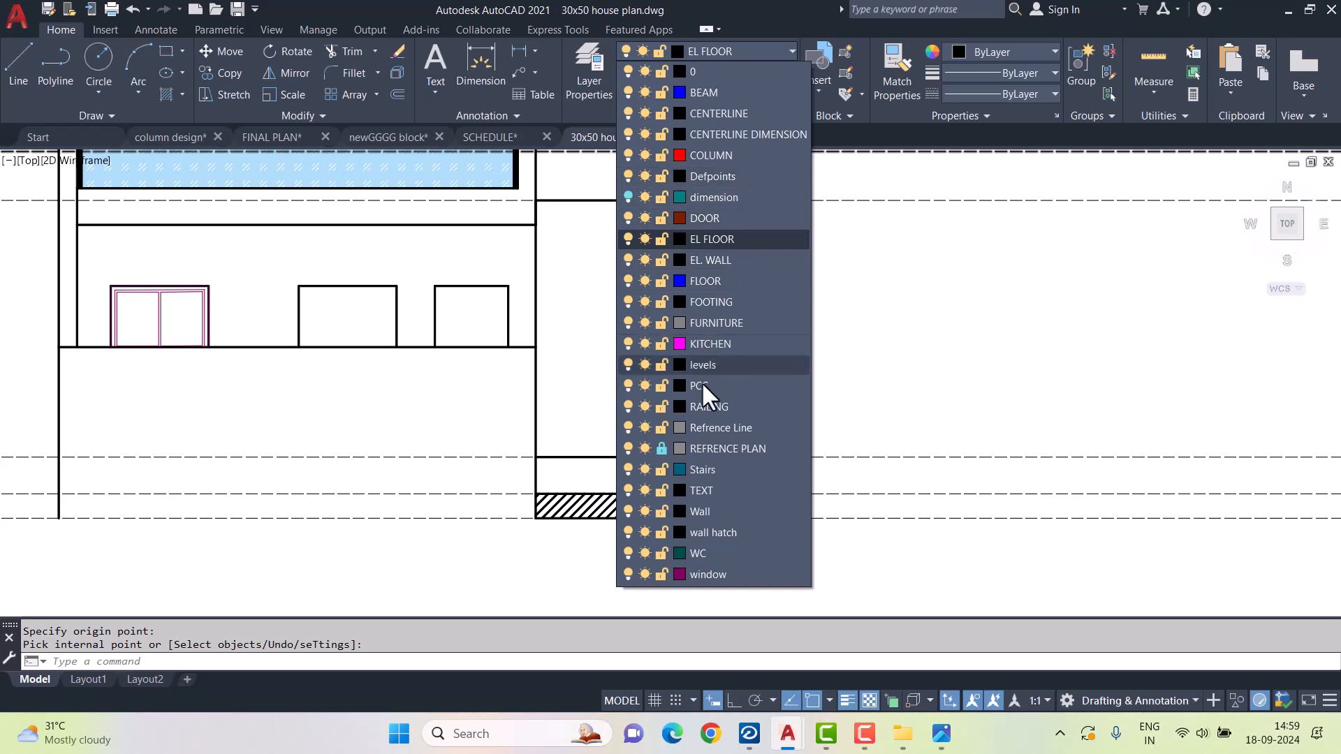
{"action": "left_click", "coordinate": [718, 218]}
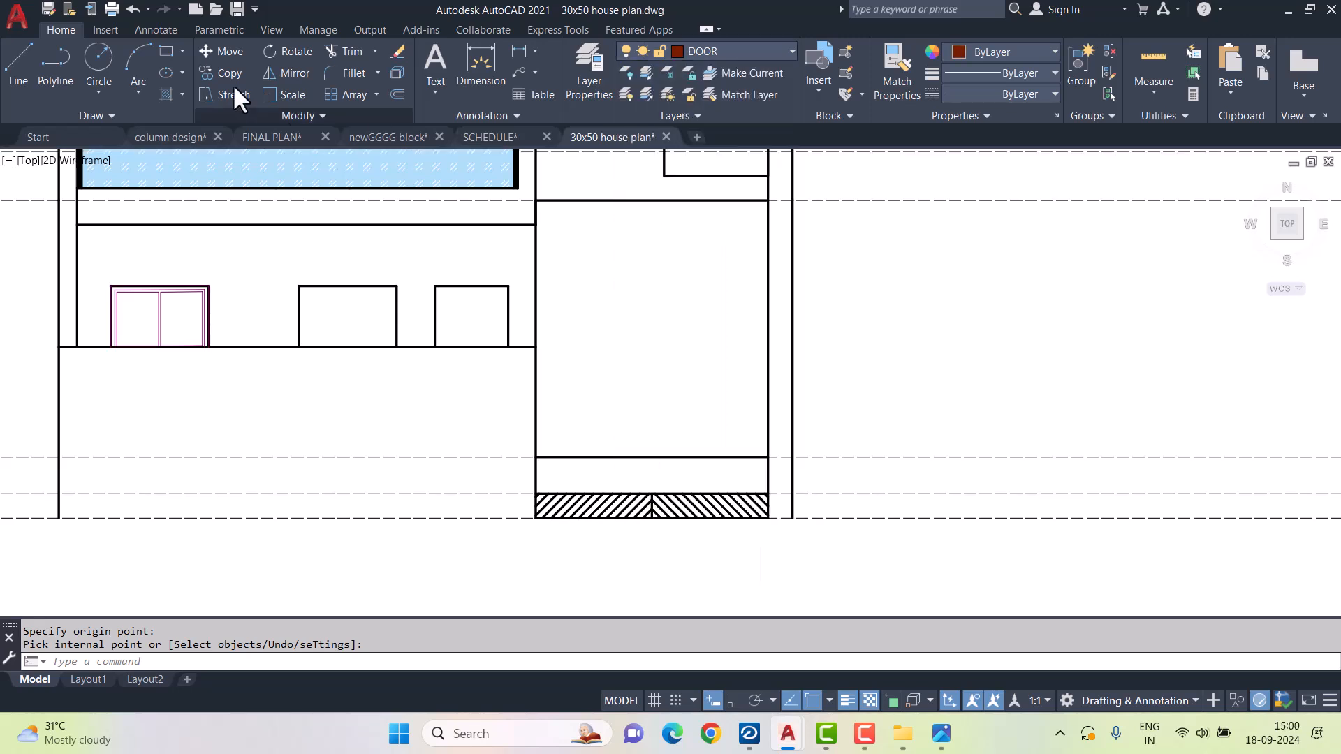
{"action": "left_click", "coordinate": [166, 51]}
{"action": "scroll", "coordinate": [572, 404], "scroll_direction": "up", "scroll_amount": 2}
{"action": "left_click", "coordinate": [514, 314]}
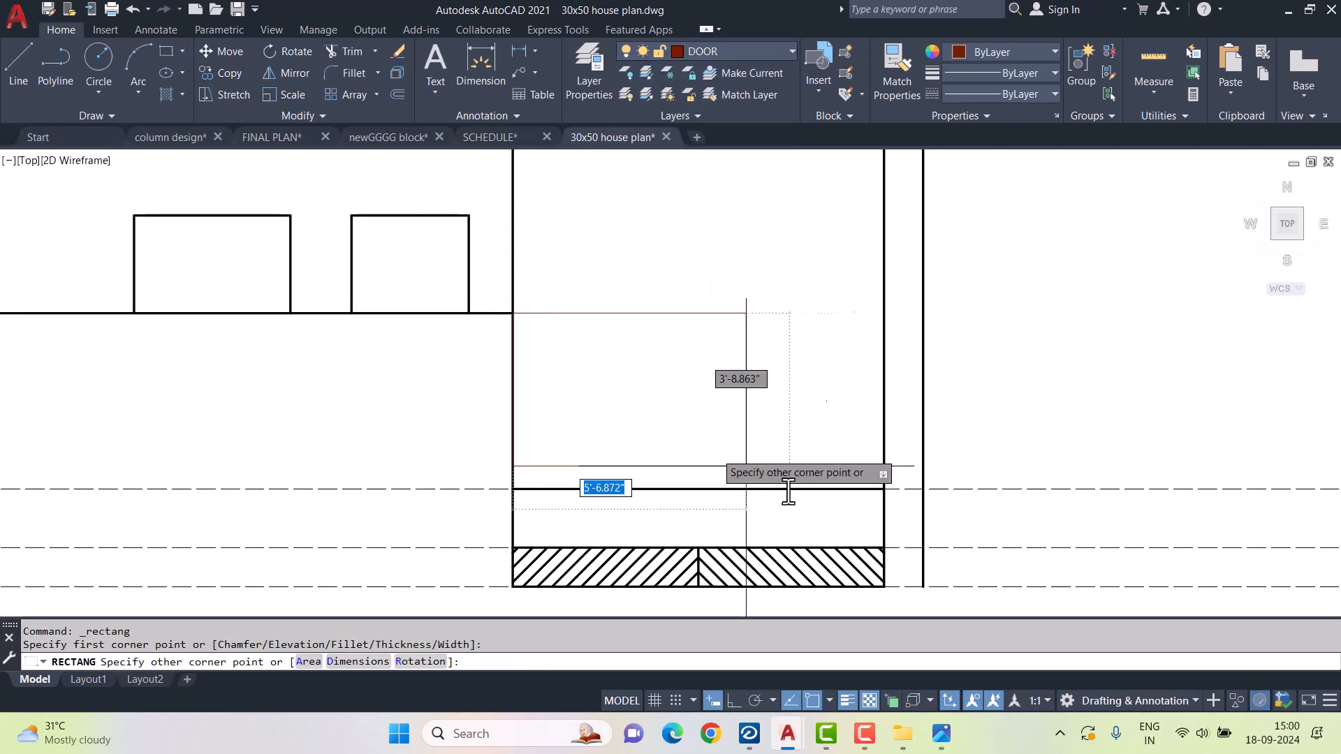
{"action": "left_click", "coordinate": [884, 548]}
{"action": "key", "text": "Escape"}
- Move the door rectangle horizontally to the empty area left of the elevation
{"action": "left_click", "coordinate": [742, 314]}
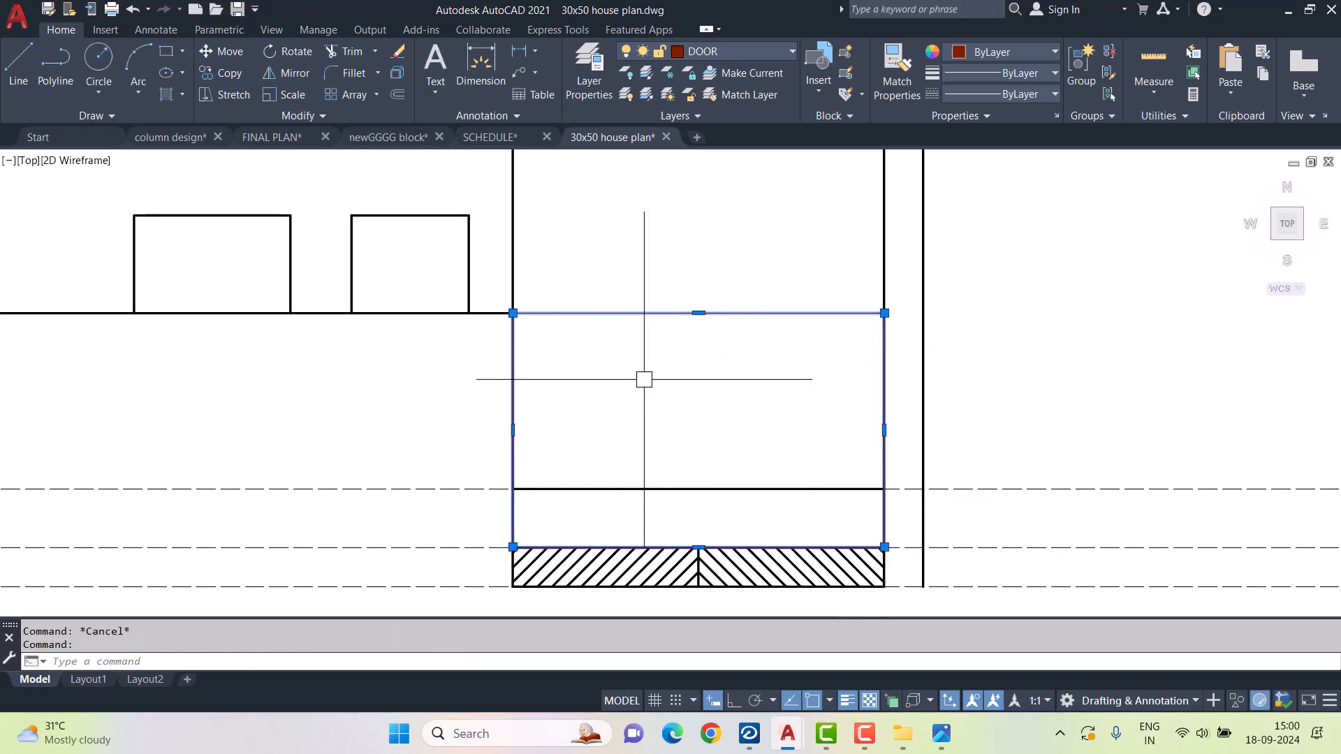
{"action": "scroll", "coordinate": [719, 410], "scroll_direction": "down", "scroll_amount": 2}
{"action": "type", "text": "m"}
{"action": "key", "text": "space"}
{"action": "left_click", "coordinate": [682, 408]}
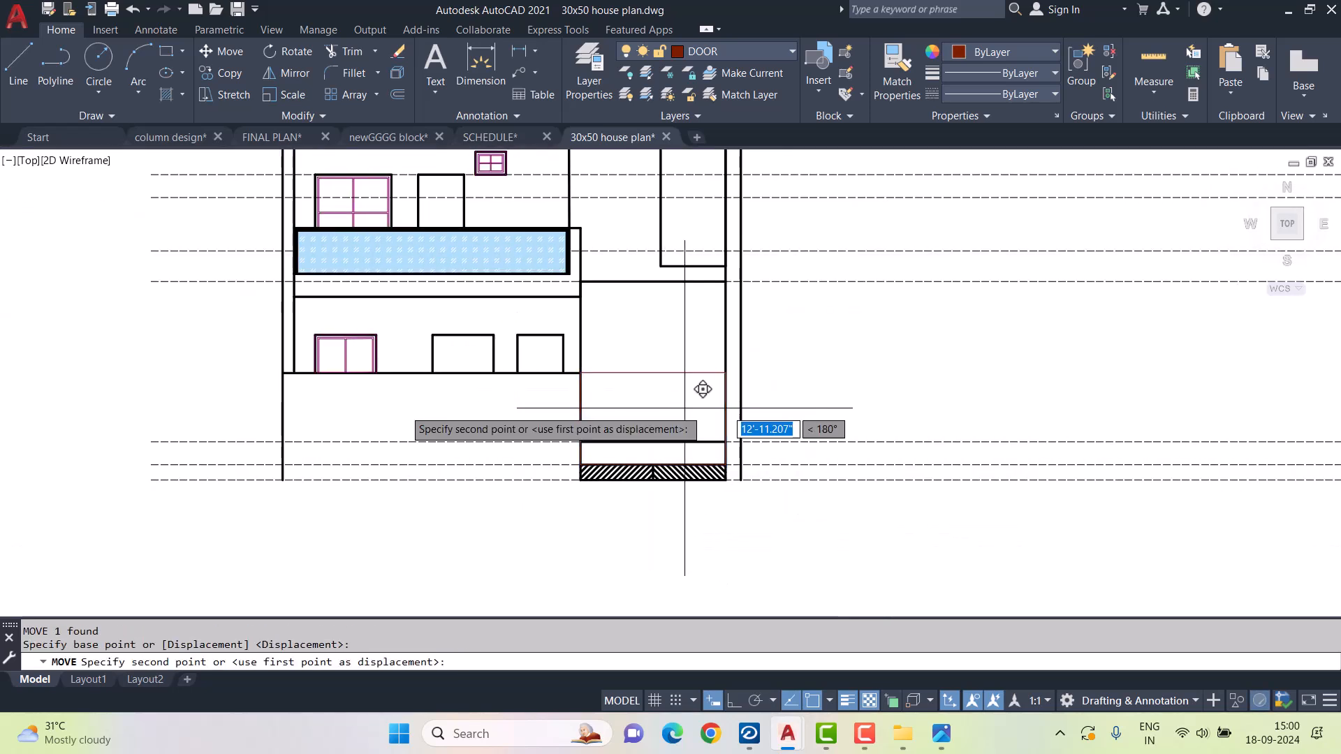
{"action": "middle_click_drag", "start_coordinate": [107, 404], "coordinate": [589, 398]}
{"action": "left_click", "coordinate": [396, 401]}
- Draw a vertical line between the midpoints of the door rectangle's top and bottom edges
{"action": "scroll", "coordinate": [354, 415], "scroll_direction": "up", "scroll_amount": 1}
{"action": "key", "text": "Escape"}
{"action": "key", "text": "Escape"}
{"action": "type", "text": "l"}
{"action": "key", "text": "space"}
{"action": "left_click", "coordinate": [378, 334]}
{"action": "left_click", "coordinate": [379, 480]}
{"action": "key", "text": "Escape"}
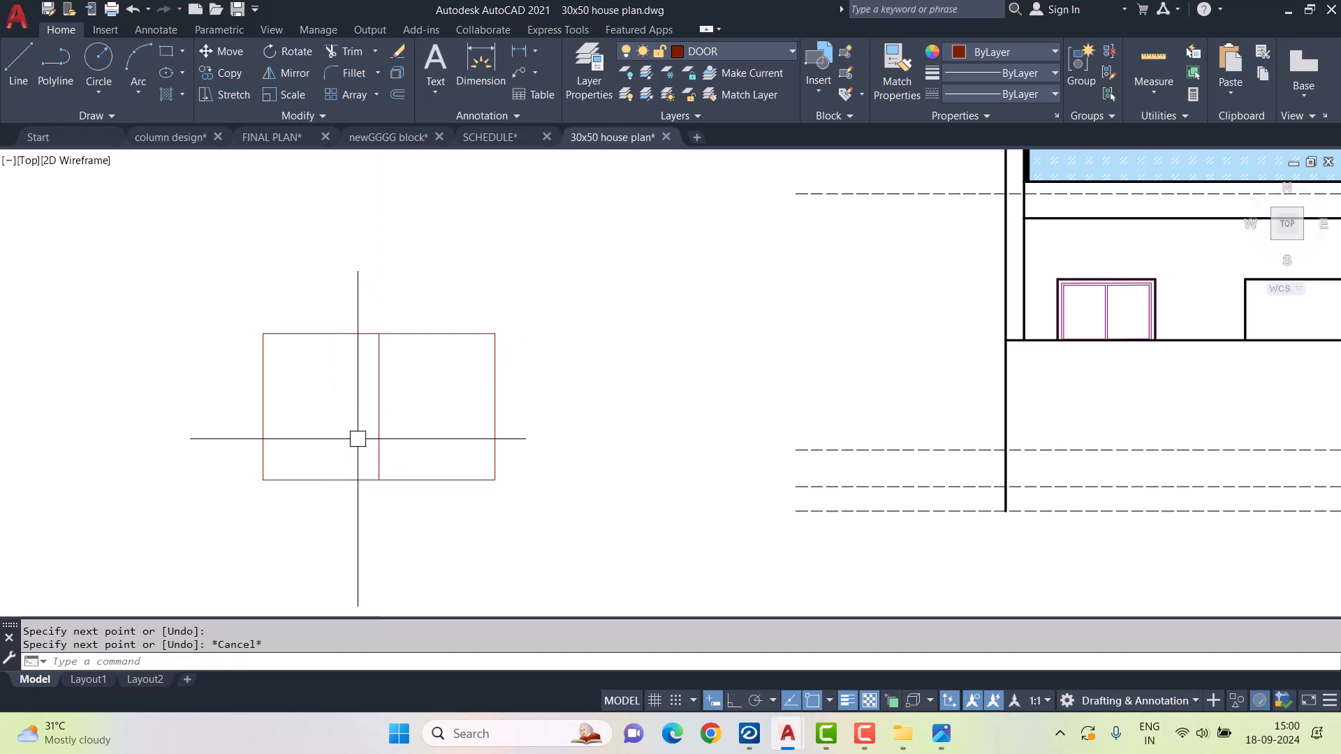
- Offset the door rectangle 2 inches inward
{"action": "scroll", "coordinate": [358, 438], "scroll_direction": "up", "scroll_amount": 2}
{"action": "type", "text": "o"}
{"action": "key", "text": "space"}
{"action": "type", "text": "2"}
{"action": "key", "text": "space"}
{"action": "left_click", "coordinate": [418, 272]}
{"action": "left_click", "coordinate": [419, 365]}
{"action": "key", "text": "Escape"}
{"action": "key", "text": "Escape"}
- Offset the door's vertical centre line 1 inch to both sides
{"action": "type", "text": "o"}
{"action": "key", "text": "space"}
{"action": "type", "text": "1"}
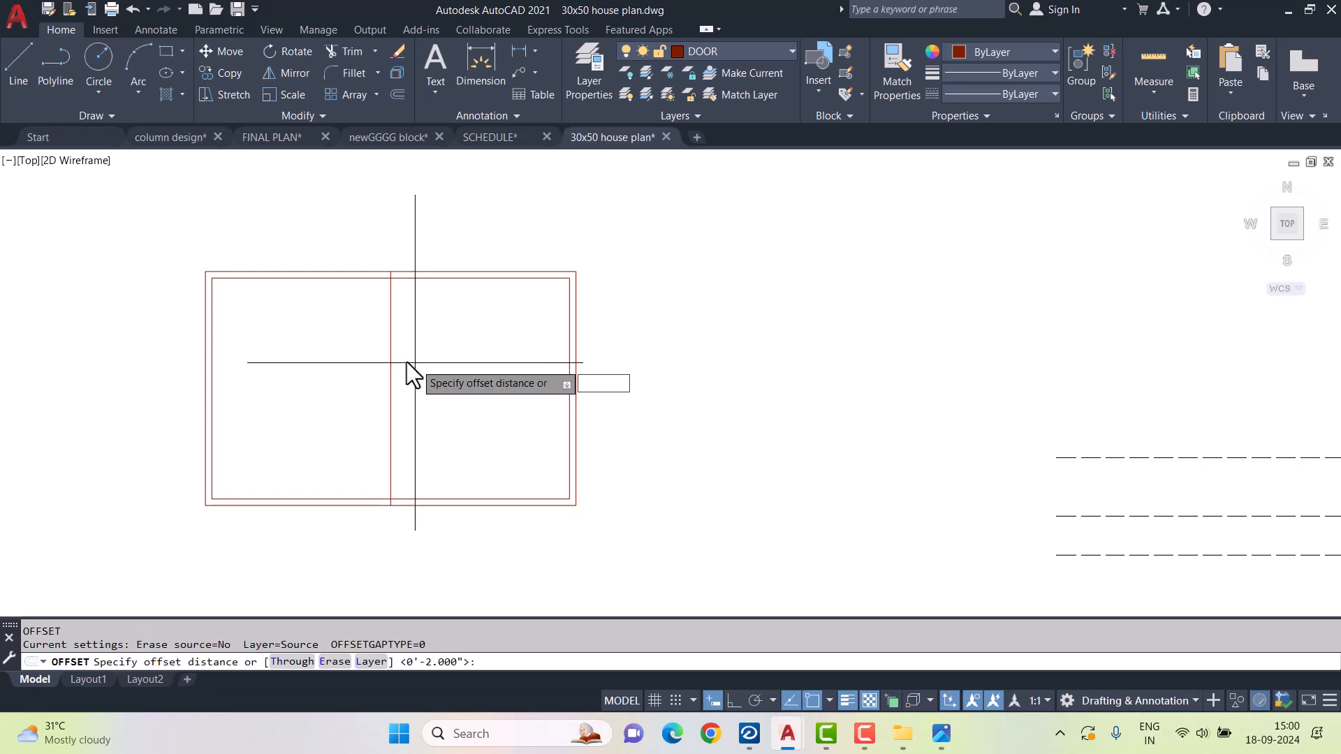
{"action": "key", "text": "space"}
{"action": "scroll", "coordinate": [383, 357], "scroll_direction": "up", "scroll_amount": 2}
{"action": "left_click", "coordinate": [393, 353]}
{"action": "left_click", "coordinate": [392, 350]}
{"action": "left_click", "coordinate": [395, 346]}
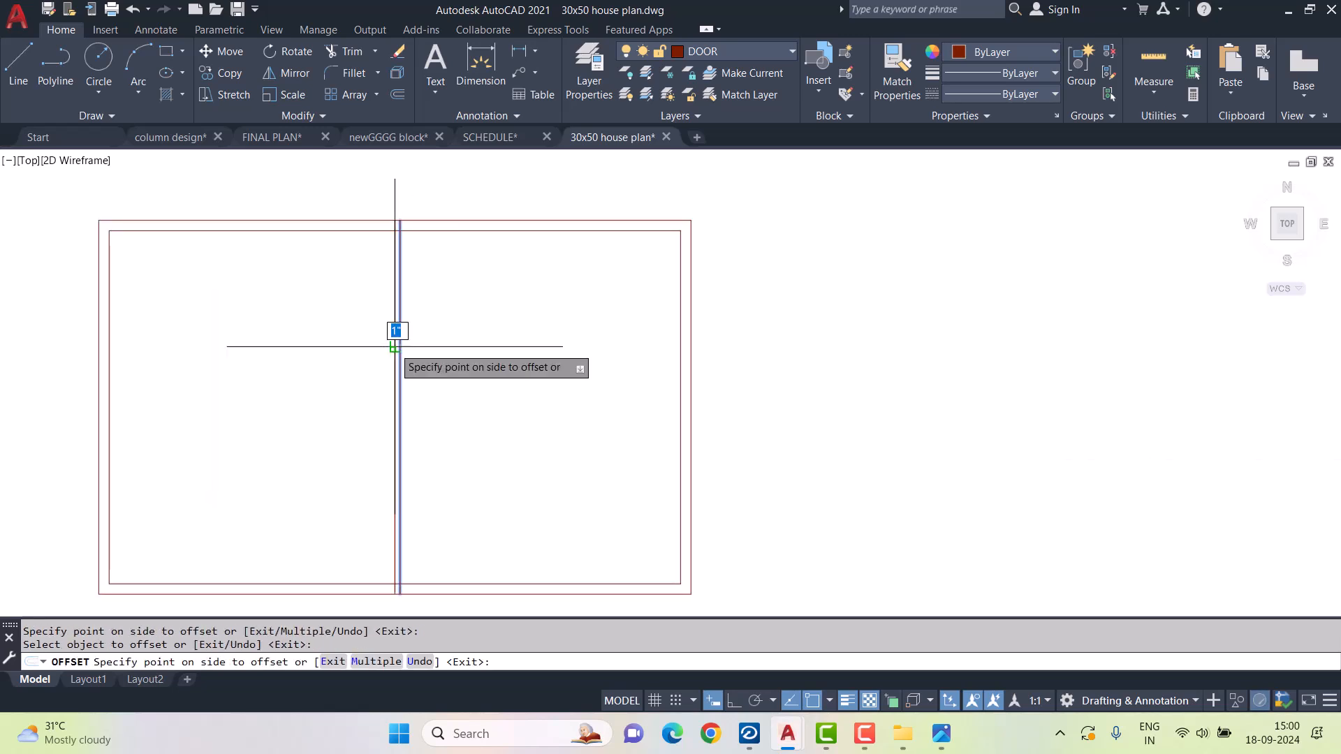
{"action": "key", "text": "Escape"}
{"action": "type", "text": "o"}
{"action": "key", "text": "space"}
{"action": "key", "text": "space"}
{"action": "left_click", "coordinate": [394, 342]}
{"action": "left_click", "coordinate": [331, 342]}
{"action": "key", "text": "Escape"}
- Try to trim the centre line's upper end inside the door frame's top border
{"action": "type", "text": "tr"}
{"action": "key", "text": "space"}
{"action": "key", "text": "space"}
{"action": "scroll", "coordinate": [404, 223], "scroll_direction": "up", "scroll_amount": 5}
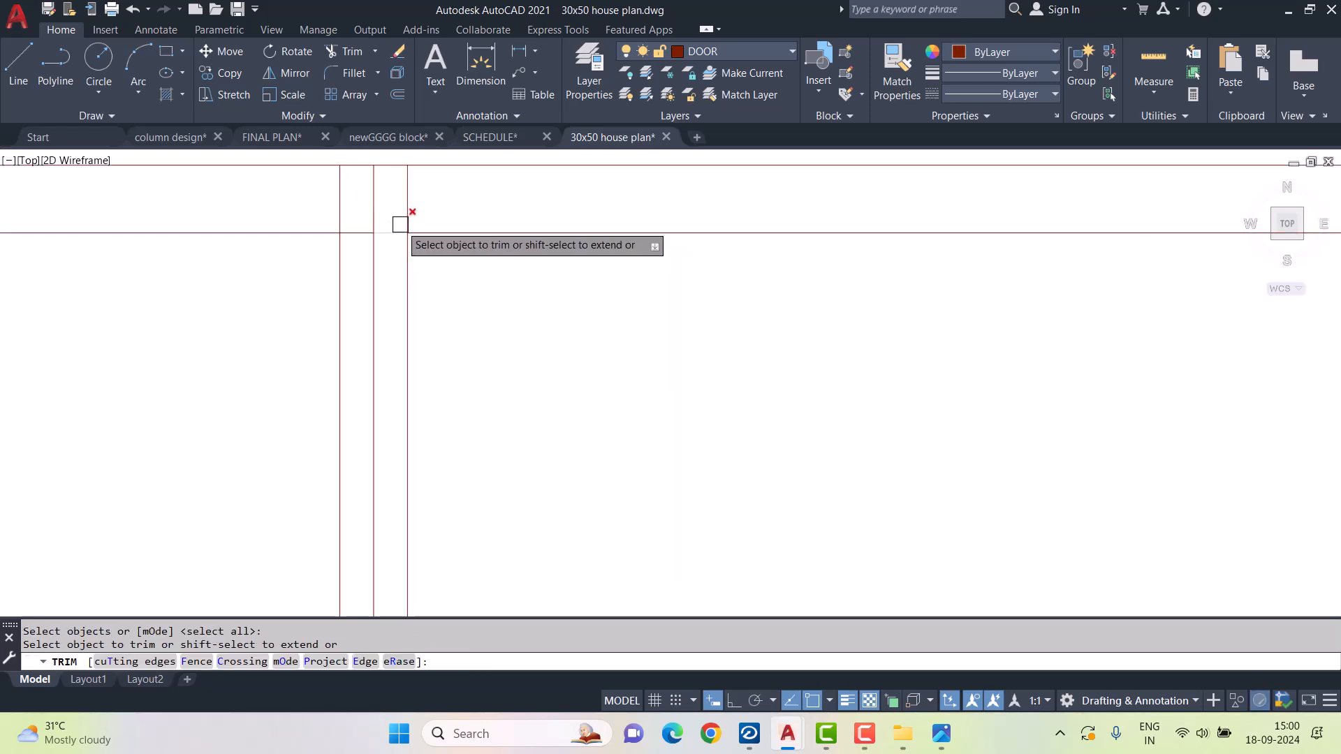
{"action": "left_click", "coordinate": [373, 199]}
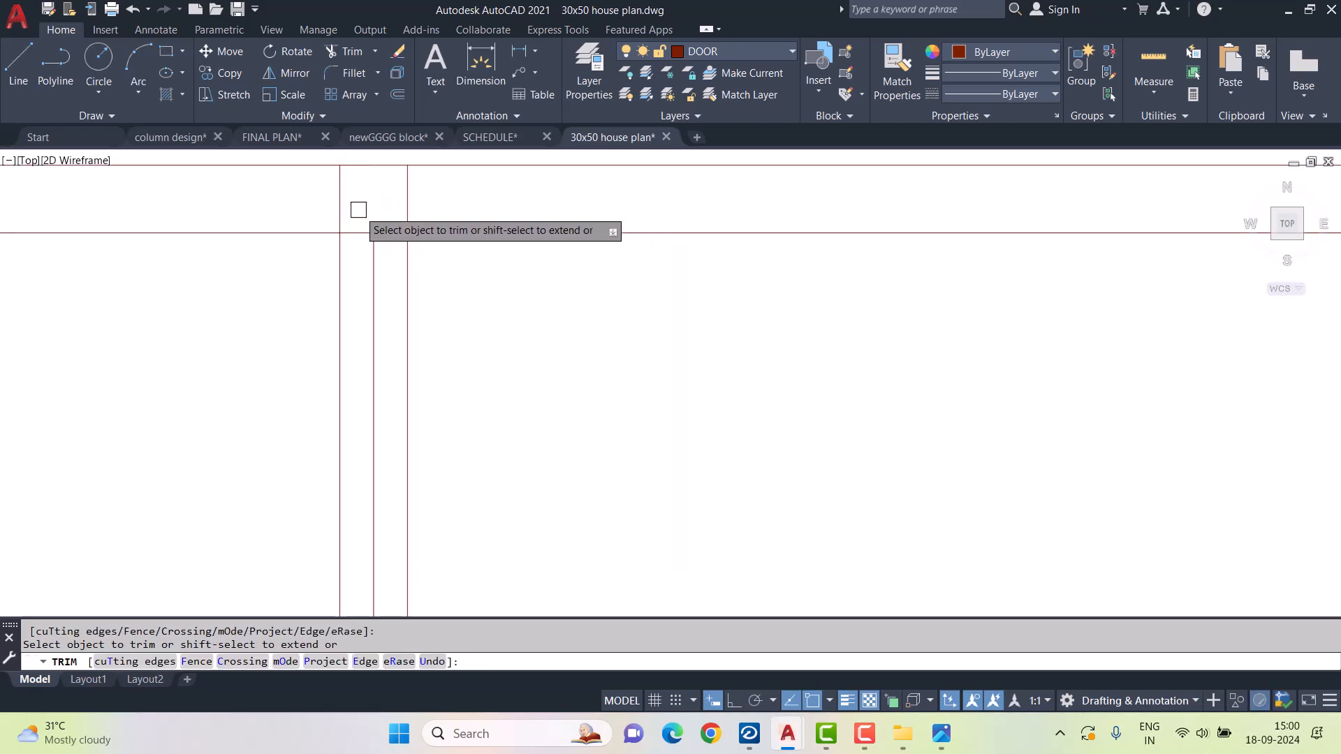
{"action": "scroll", "coordinate": [353, 209], "scroll_direction": "down", "scroll_amount": 5}
{"action": "scroll", "coordinate": [402, 234], "scroll_direction": "up", "scroll_amount": 5}
{"action": "key", "text": "Escape"}
{"action": "left_click", "coordinate": [391, 244]}
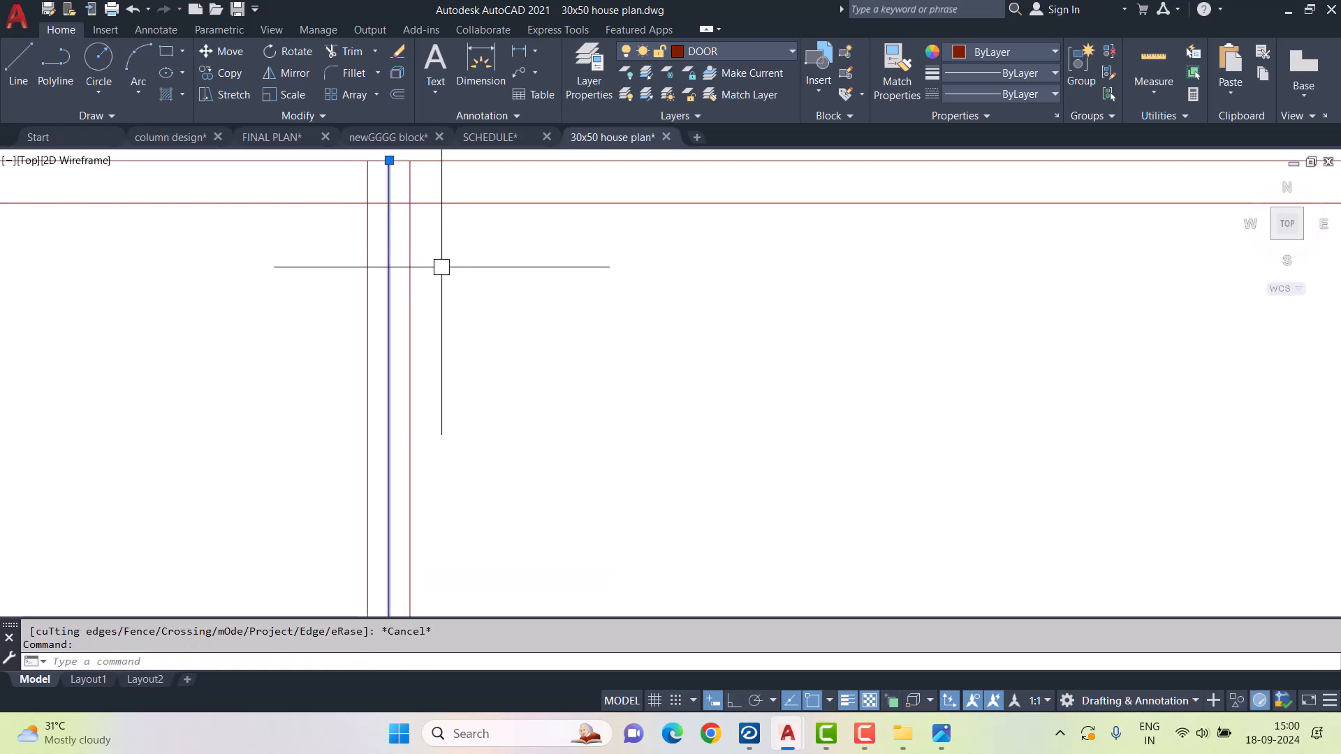
{"action": "key", "text": "Escape"}
- Delete the two close offset lines and offset the centre line to both sides by the outer frame's border width
{"action": "left_click", "coordinate": [374, 262]}
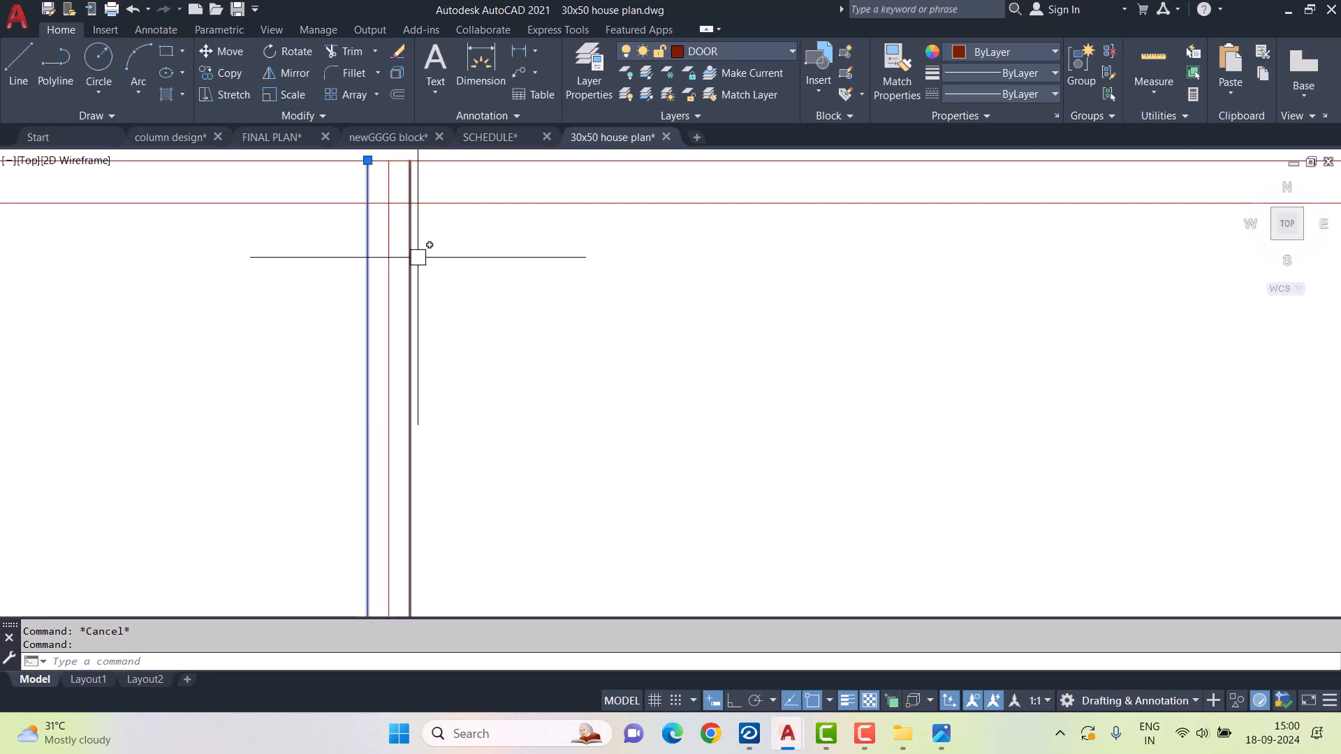
{"action": "type", "text": "o"}
{"action": "key", "text": "Return"}
{"action": "key", "text": "Return"}
{"action": "left_click", "coordinate": [388, 257]}
{"action": "left_click", "coordinate": [443, 258]}
{"action": "left_click", "coordinate": [387, 257]}
{"action": "left_click", "coordinate": [293, 260]}
{"action": "key", "text": "Escape"}
{"action": "type", "text": "f"}
{"action": "key", "text": "Return"}
{"action": "left_click", "coordinate": [431, 230]}
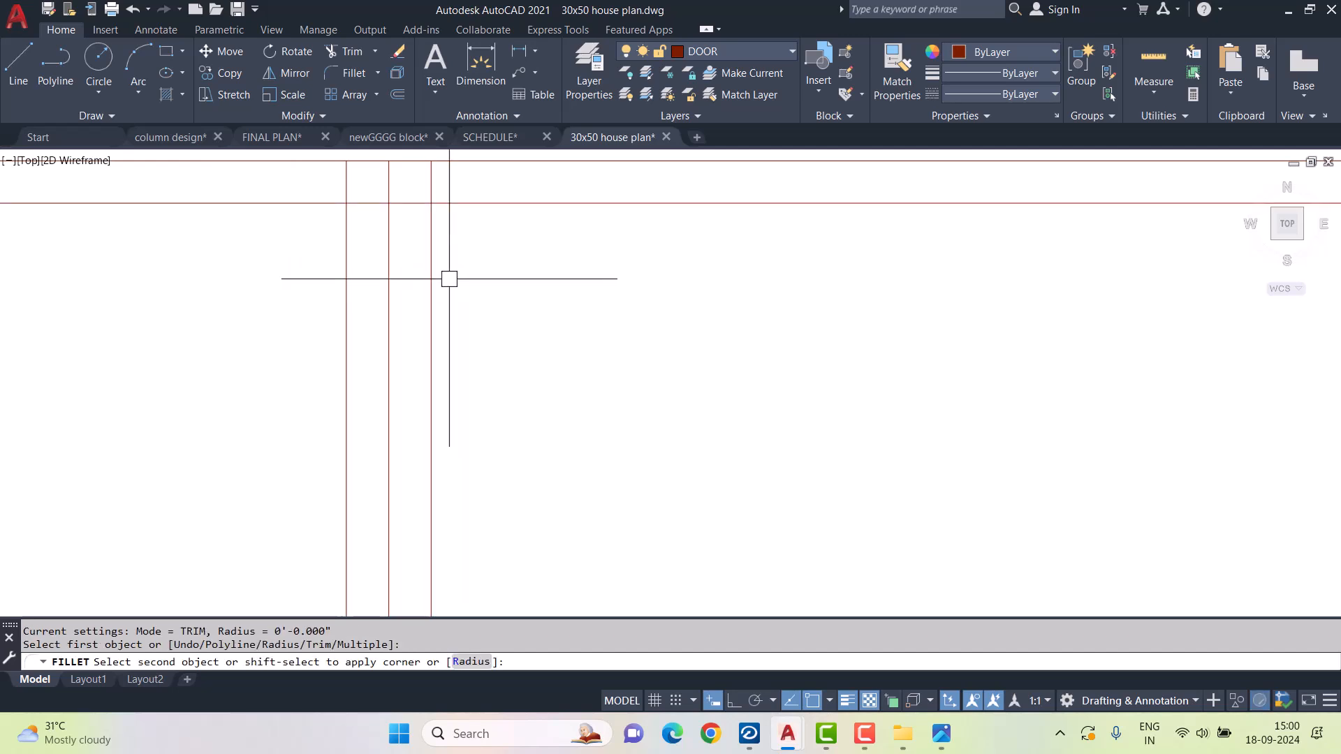
{"action": "key", "text": "Escape"}
- Trim the two offset lines and the inner frame's top edge where they cross around the centre line
{"action": "type", "text": "tr"}
{"action": "key", "text": "Return"}
{"action": "key", "text": "Return"}
{"action": "left_click", "coordinate": [431, 186]}
{"action": "left_click", "coordinate": [371, 202]}
{"action": "left_click", "coordinate": [350, 182]}
- Trim the offset lines and the inner frame's bottom edge around the centre line to close both door panels
{"action": "scroll", "coordinate": [441, 309], "scroll_direction": "down", "scroll_amount": 2}
{"action": "middle_click_drag", "start_coordinate": [479, 392], "coordinate": [559, 84]}
{"action": "scroll", "coordinate": [492, 495], "scroll_direction": "up", "scroll_amount": 3}
{"action": "left_click", "coordinate": [438, 499]}
{"action": "left_click", "coordinate": [482, 461]}
{"action": "left_click", "coordinate": [518, 464]}
{"action": "left_click", "coordinate": [570, 492]}
{"action": "scroll", "coordinate": [546, 531], "scroll_direction": "down", "scroll_amount": 4}
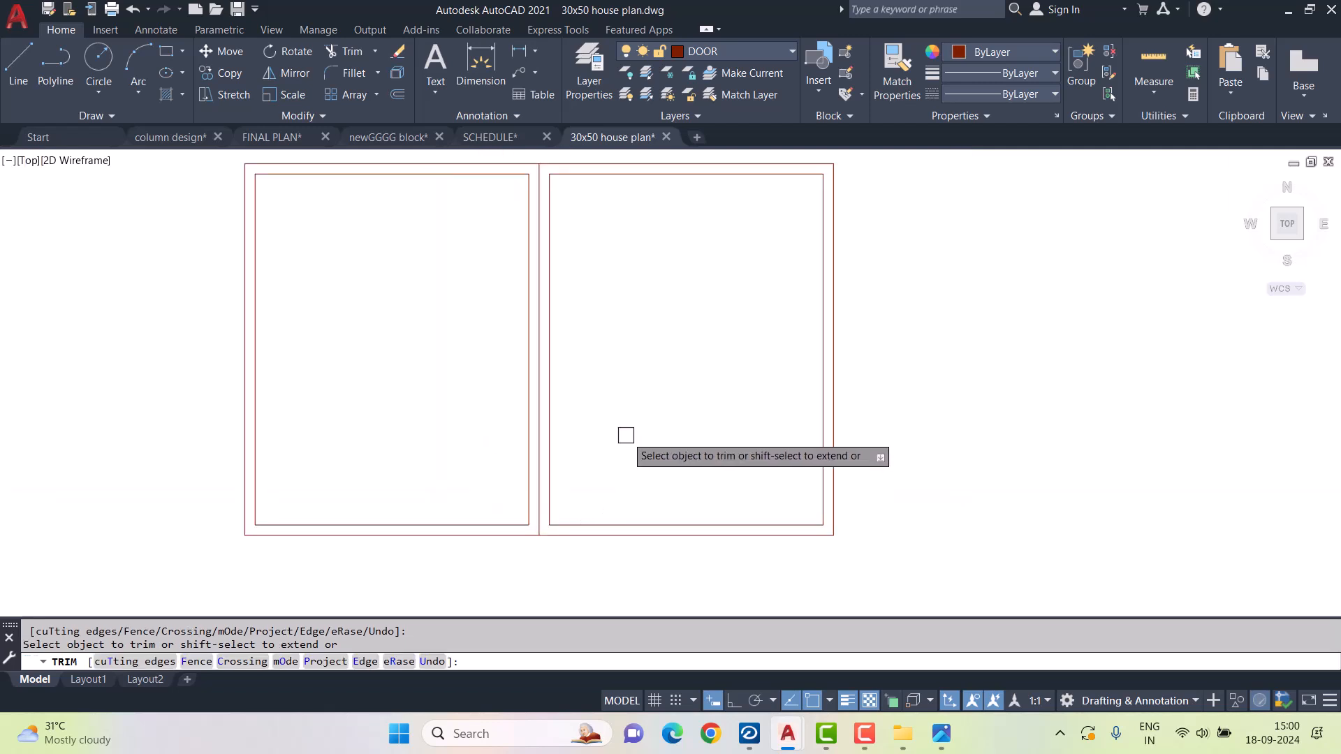
{"action": "key", "text": "Escape"}
- Draw a vertical line through the middle of each of the two door panels, from top edge to bottom edge
{"action": "type", "text": "l"}
{"action": "key", "text": "Return"}
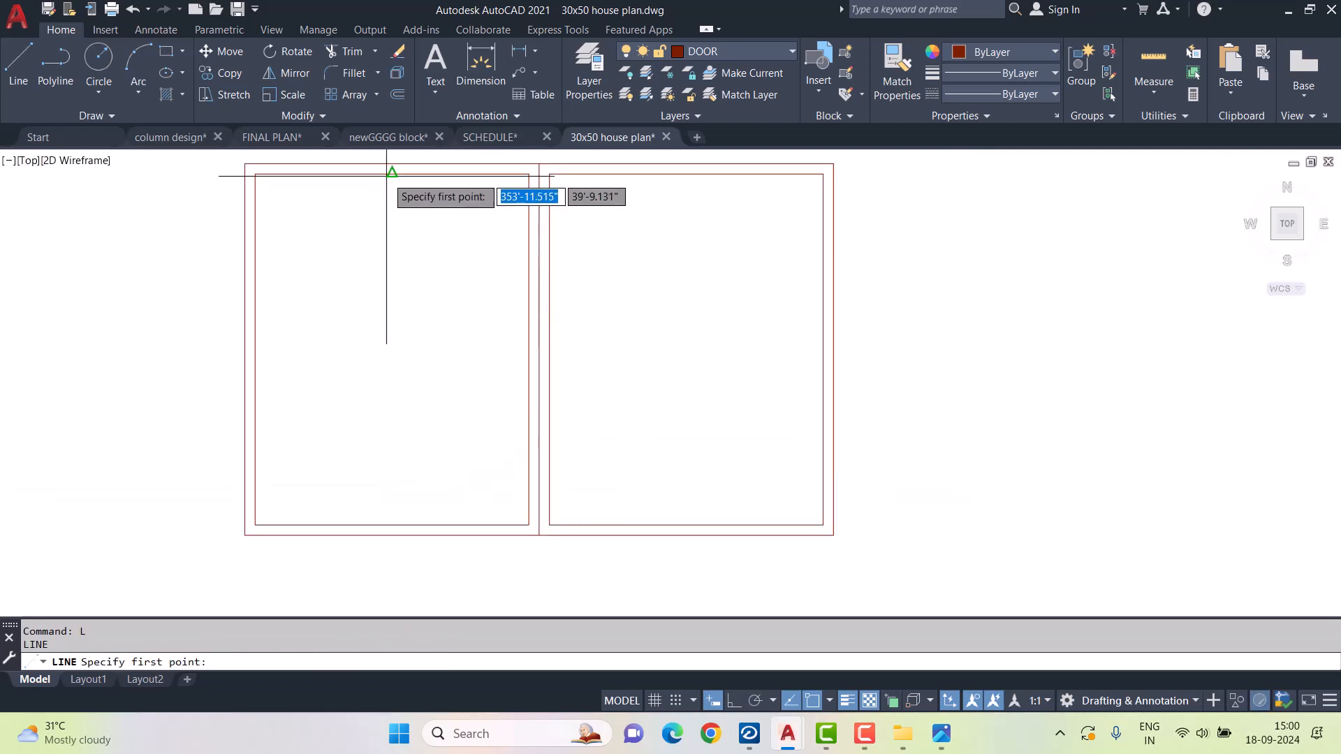
{"action": "left_click", "coordinate": [392, 175]}
{"action": "left_click", "coordinate": [392, 525]}
{"action": "key", "text": "Escape"}
{"action": "key", "text": "Escape"}
{"action": "left_click", "coordinate": [687, 183]}
{"action": "left_click", "coordinate": [695, 523]}
{"action": "key", "text": "Escape"}
{"action": "key", "text": "Escape"}
- Draw a rectangle over the right half of the right door panel
{"action": "type", "text": "RE"}
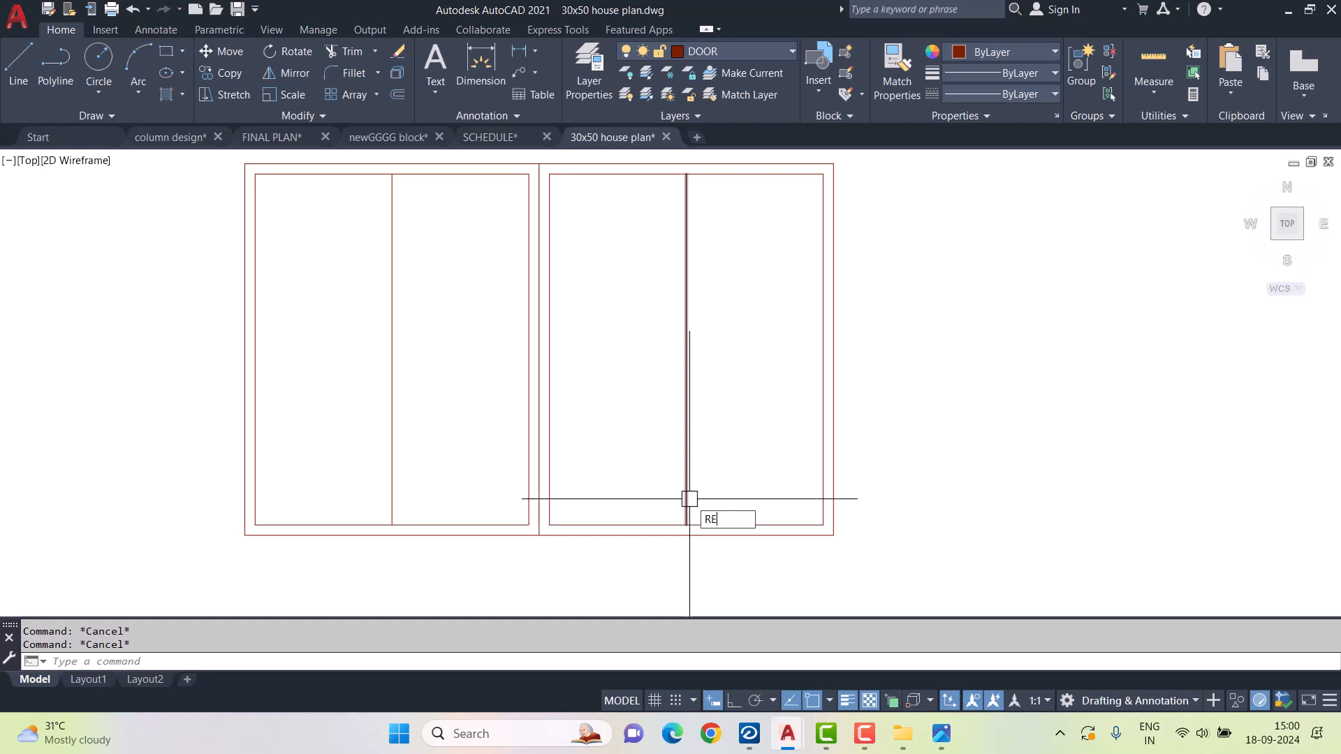
{"action": "type", "text": "C"}
{"action": "key", "text": "Return"}
{"action": "left_click", "coordinate": [687, 174]}
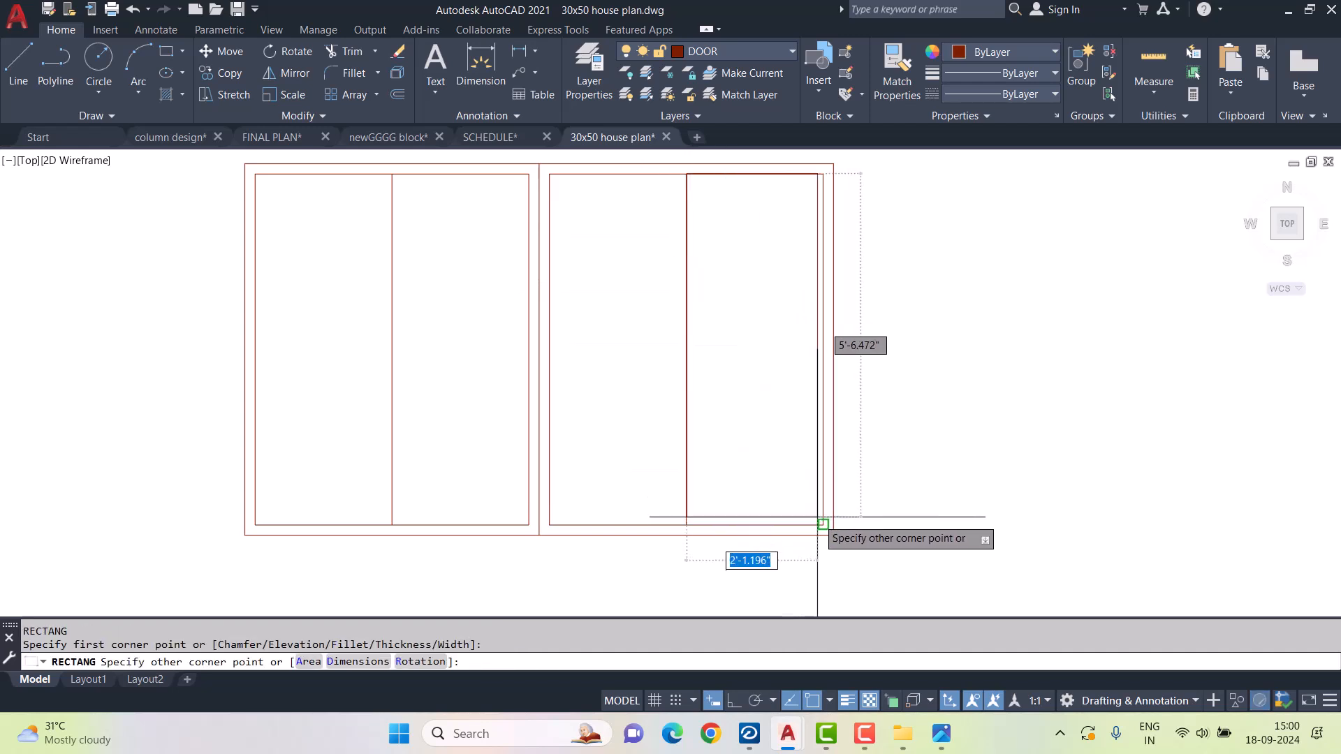
{"action": "key", "text": "Escape"}
- Offset the rightmost leaf's rectangle 4 inches inward
{"action": "type", "text": "O"}
{"action": "key", "text": "Return"}
{"action": "type", "text": "4\""}
{"action": "key", "text": "Return"}
{"action": "left_click", "coordinate": [759, 521]}
{"action": "left_click", "coordinate": [758, 414]}
{"action": "key", "text": "Escape"}
{"action": "key", "text": "Escape"}
- Copy the inset rectangle from the rightmost leaf to the leftmost leaf, using the leaves' upper-left corners as reference points
{"action": "left_click", "coordinate": [706, 320]}
{"action": "type", "text": "C"}
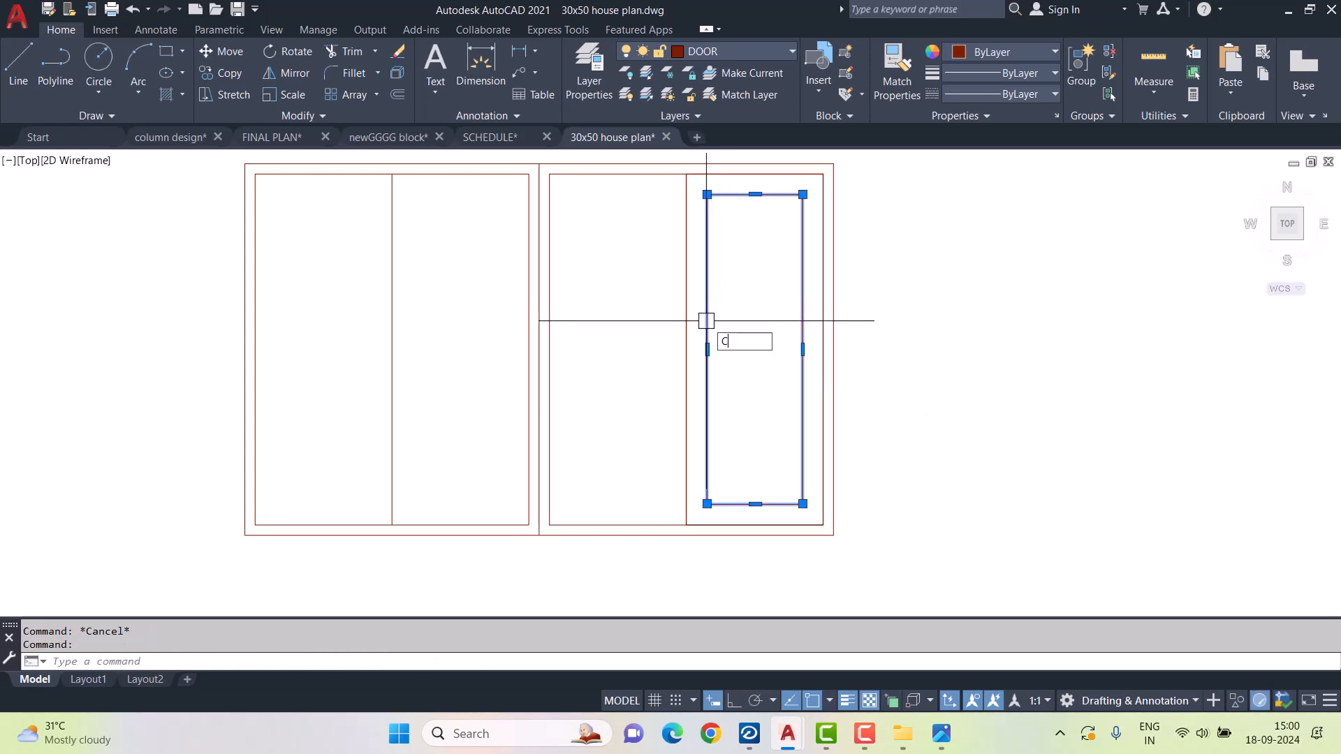
{"action": "type", "text": "O"}
{"action": "key", "text": "Return"}
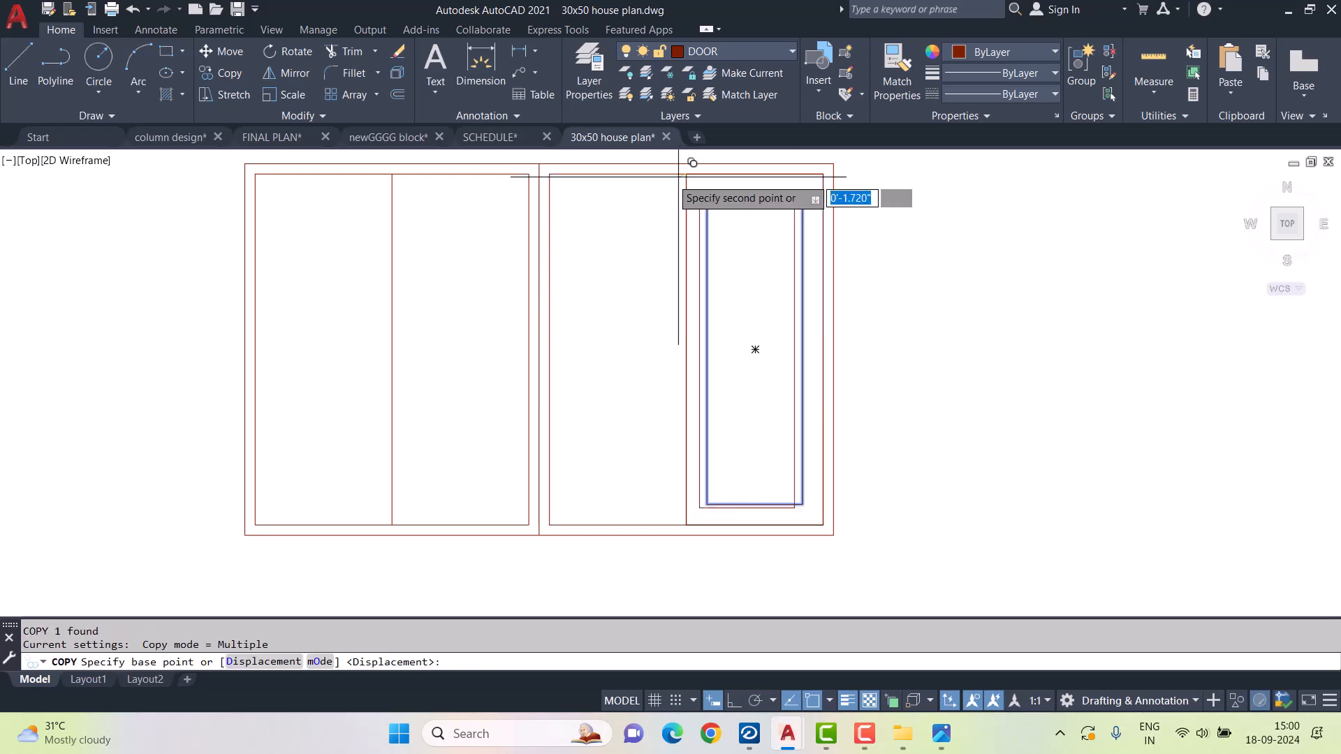
{"action": "left_click", "coordinate": [687, 174]}
{"action": "left_click", "coordinate": [255, 174]}
{"action": "key", "text": "Escape"}
{"action": "key", "text": "Escape"}
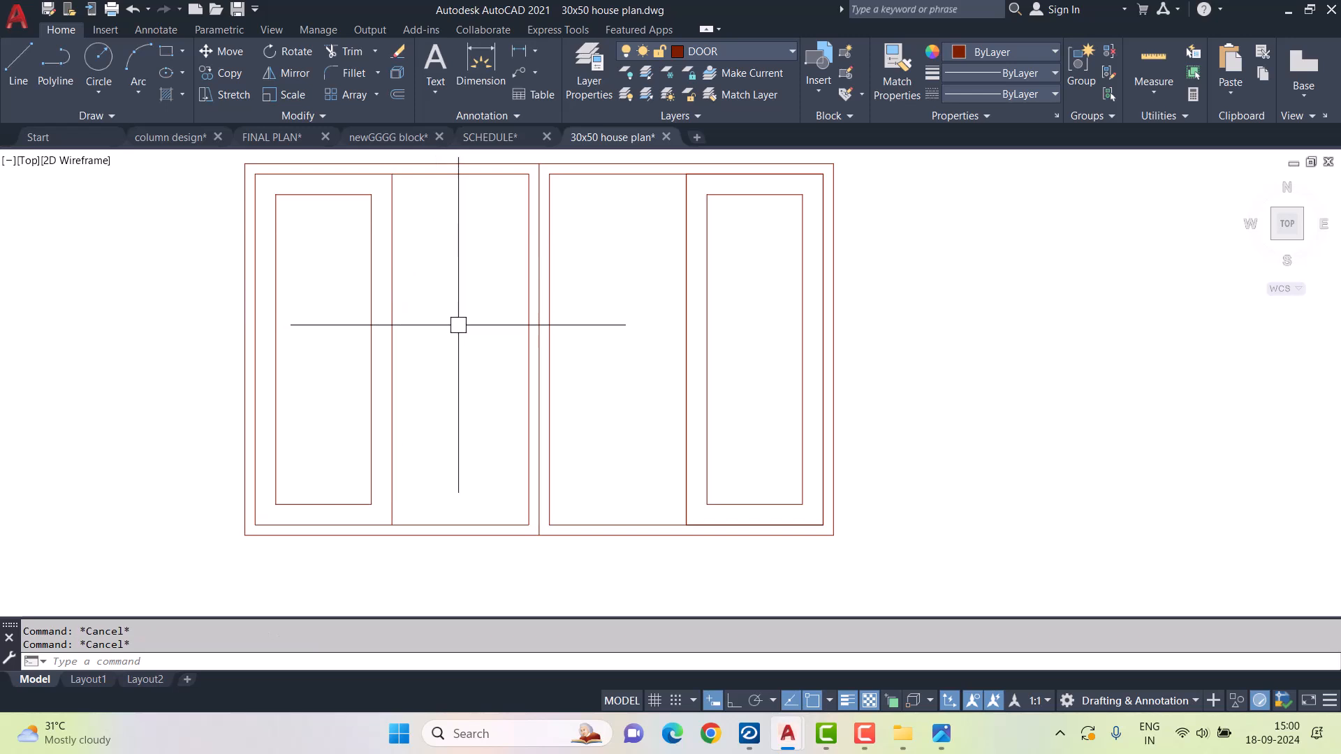
{"action": "left_click", "coordinate": [11, 59]}
{"action": "scroll", "coordinate": [419, 231], "scroll_direction": "up", "scroll_amount": 4}
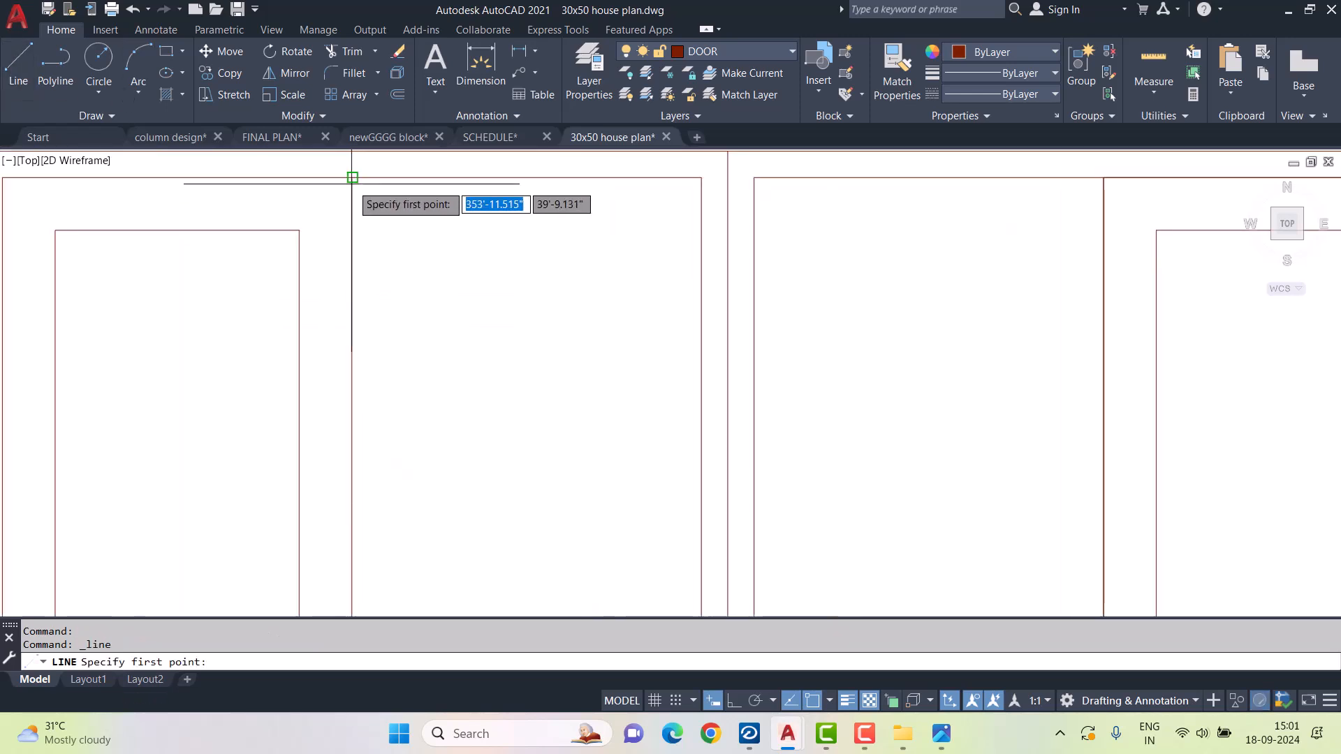
{"action": "left_click", "coordinate": [352, 178]}
{"action": "key", "text": "Escape"}
{"action": "key", "text": "Escape"}
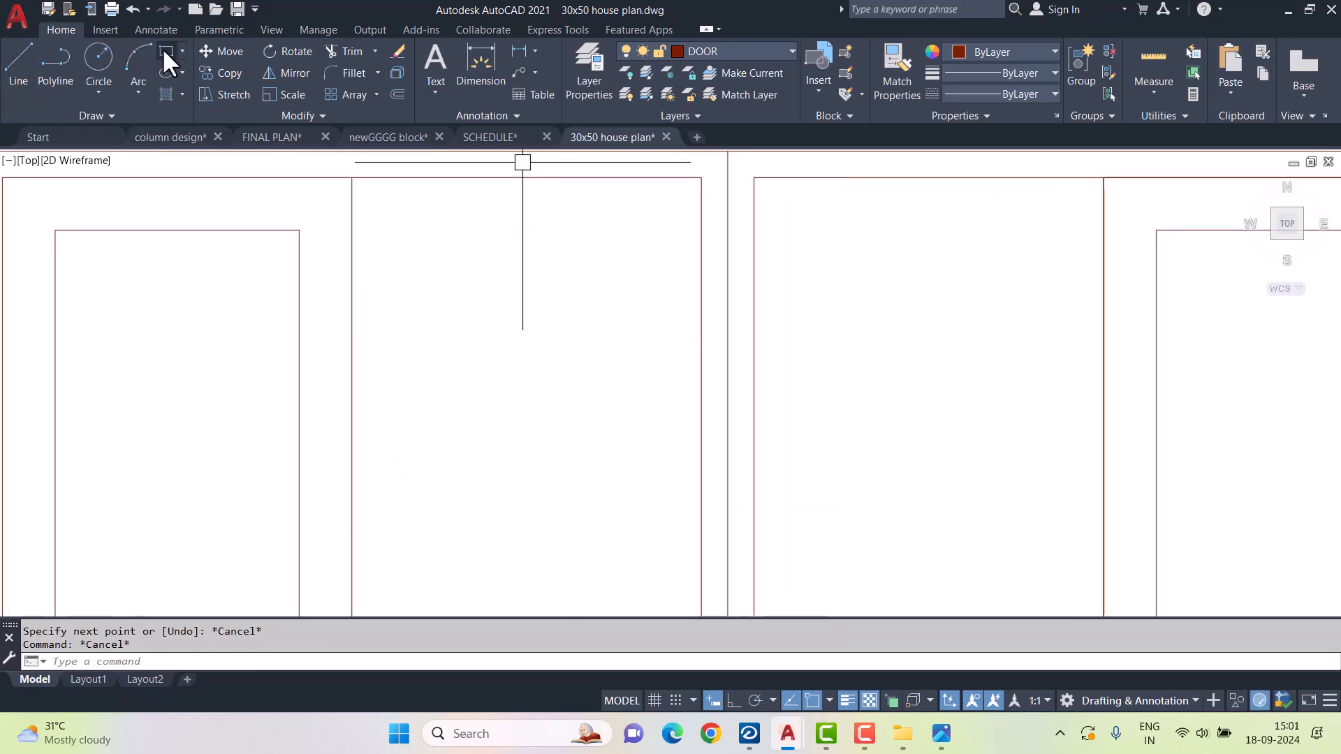
- Draw a rectangle 2 inches high across the full width of the inner left leaf, against its top edge
{"action": "left_click", "coordinate": [166, 51]}
{"action": "left_click", "coordinate": [352, 177]}
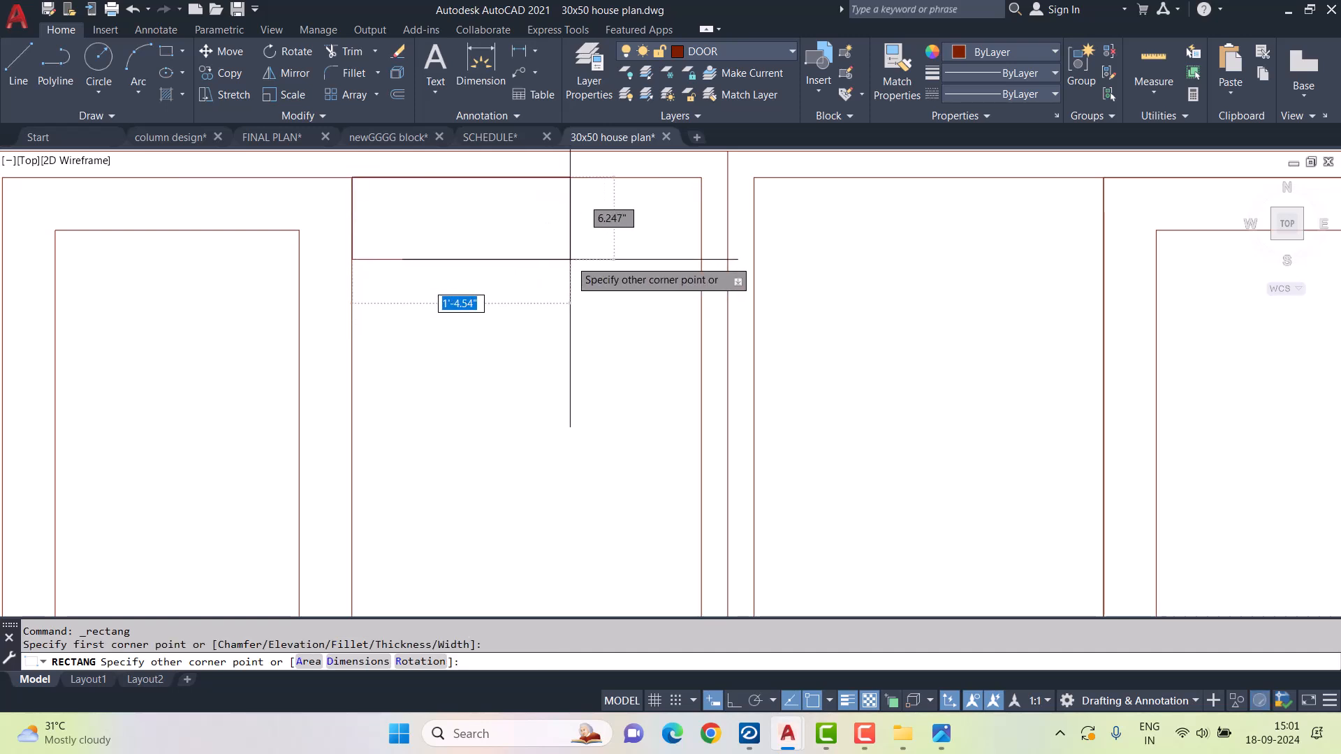
{"action": "type", "text": "D"}
{"action": "key", "text": "Return"}
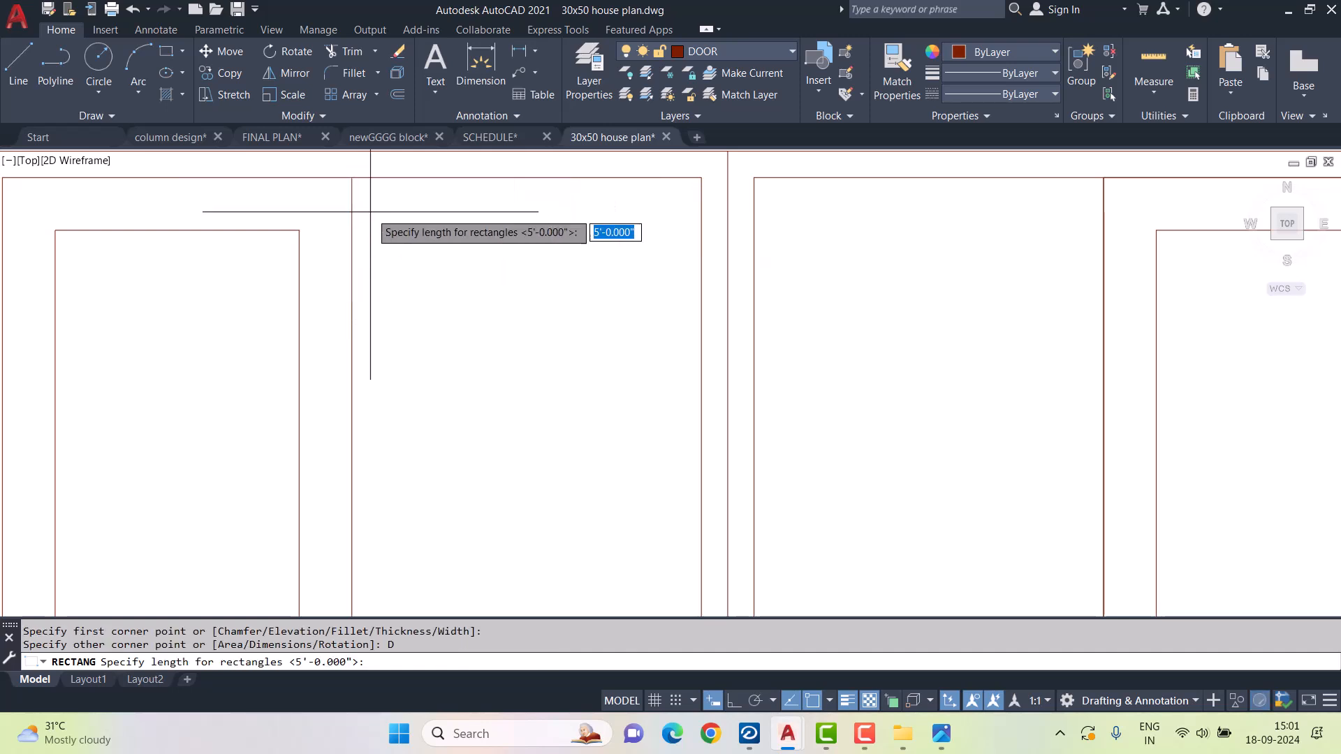
{"action": "left_click", "coordinate": [352, 178]}
{"action": "left_click", "coordinate": [685, 204]}
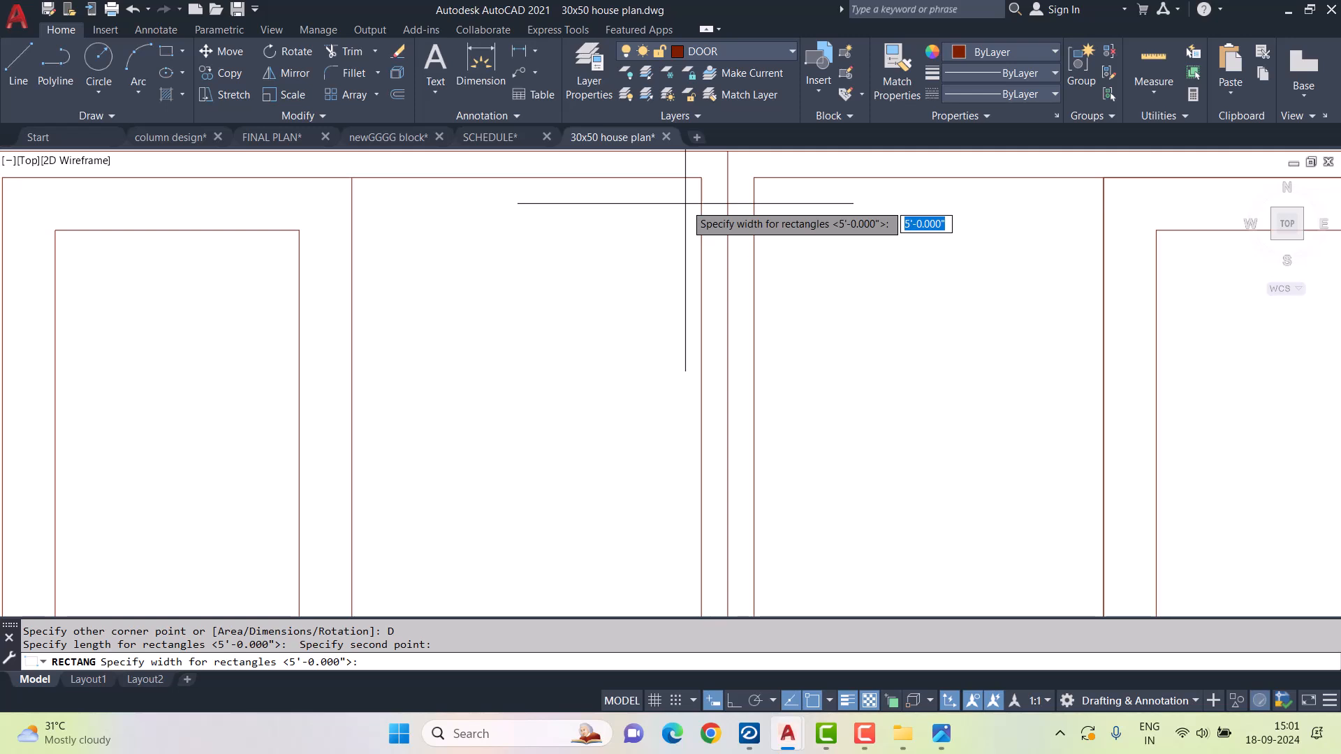
{"action": "key", "text": "Return"}
{"action": "left_click", "coordinate": [628, 208]}
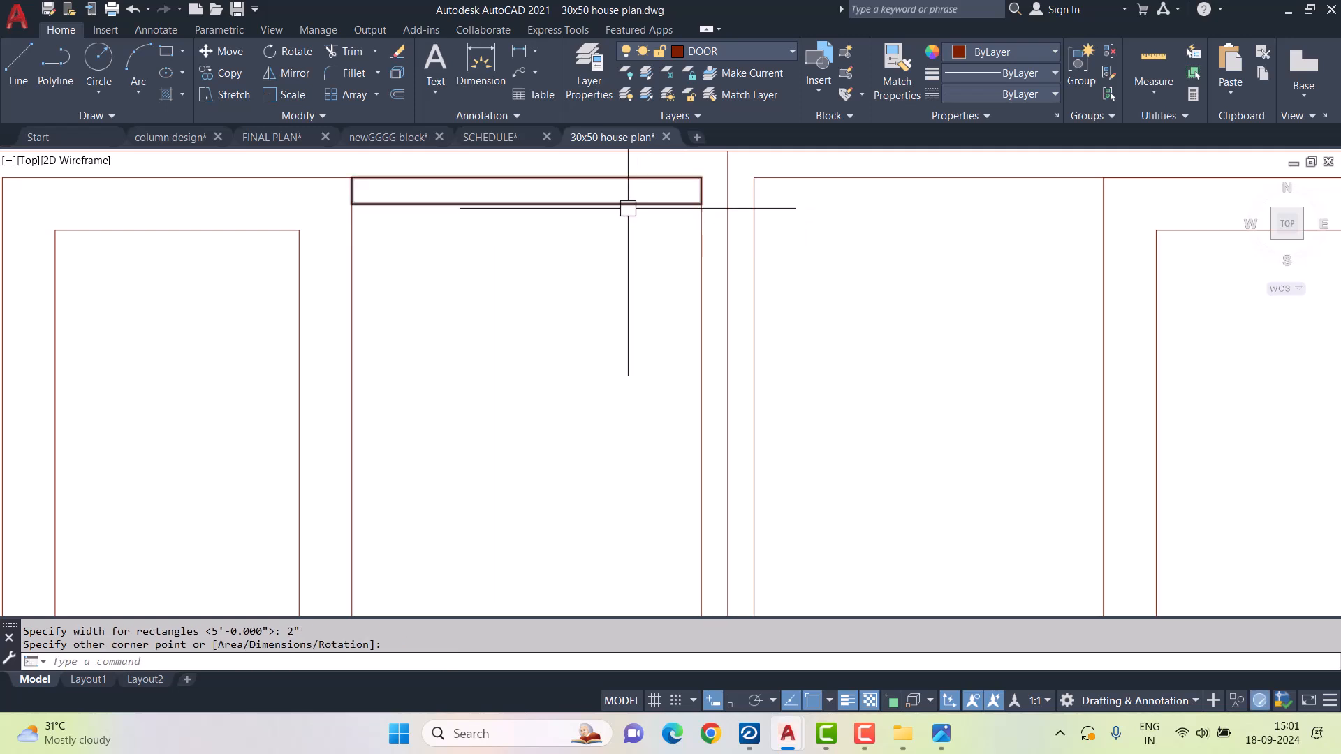
- Move the thin rectangle straight down to leave a narrow gap below the inner left leaf's top edge
{"action": "type", "text": "m"}
{"action": "key", "text": "Return"}
{"action": "left_click", "coordinate": [621, 245]}
{"action": "key", "text": "Return"}
{"action": "left_click", "coordinate": [527, 218]}
- Copy the slat downward twelve times at equal spacing to fill the inner left leaf, repeating the gap above the first slat
{"action": "left_click", "coordinate": [215, 71]}
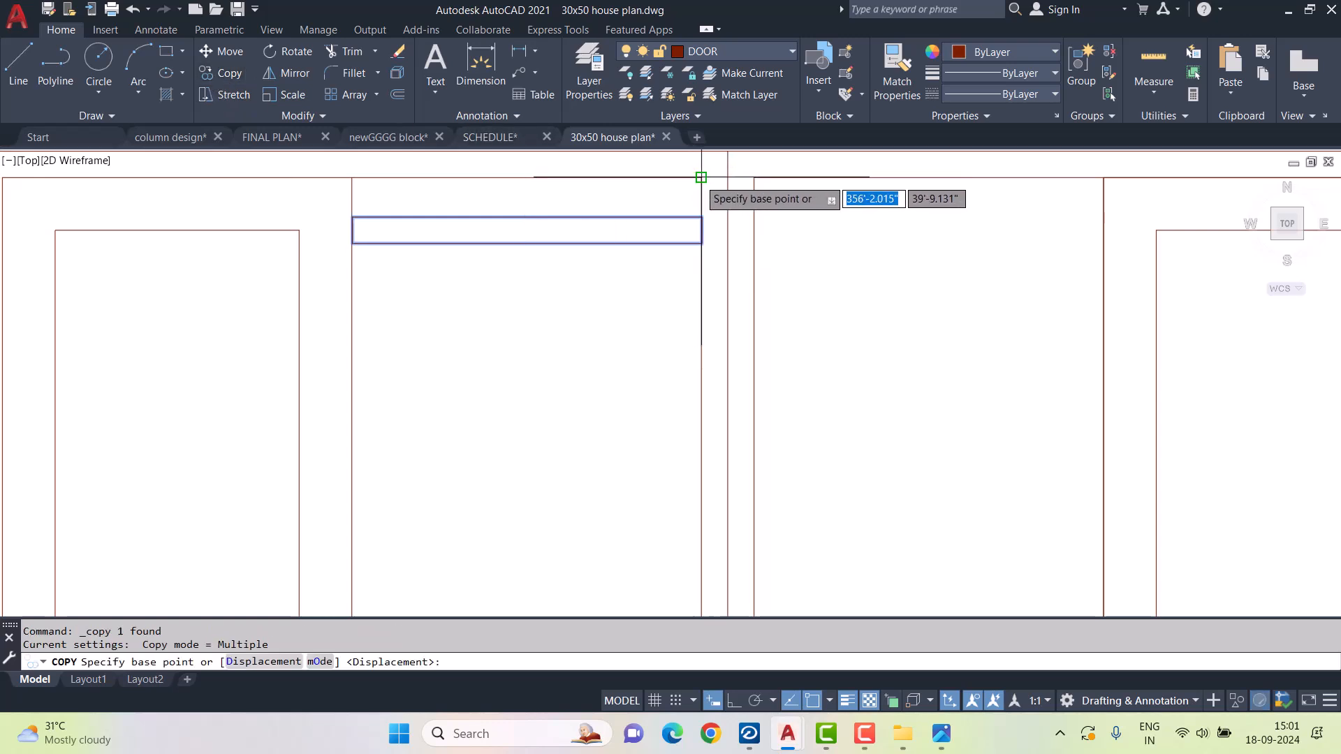
{"action": "left_click", "coordinate": [701, 178]}
{"action": "left_click", "coordinate": [702, 243]}
{"action": "left_click", "coordinate": [702, 310]}
{"action": "left_click", "coordinate": [701, 375]}
{"action": "left_click", "coordinate": [701, 442]}
{"action": "left_click", "coordinate": [701, 493]}
{"action": "key", "text": "ctrl+z"}
{"action": "left_click", "coordinate": [701, 507]}
{"action": "middle_click_drag", "start_coordinate": [692, 516], "coordinate": [669, 298]}
{"action": "left_click", "coordinate": [678, 354]}
{"action": "left_click", "coordinate": [678, 419]}
{"action": "middle_click_drag", "start_coordinate": [678, 464], "coordinate": [666, 255]}
{"action": "left_click", "coordinate": [666, 277]}
{"action": "left_click", "coordinate": [667, 343]}
{"action": "left_click", "coordinate": [666, 408]}
{"action": "middle_click_drag", "start_coordinate": [666, 408], "coordinate": [661, 259]}
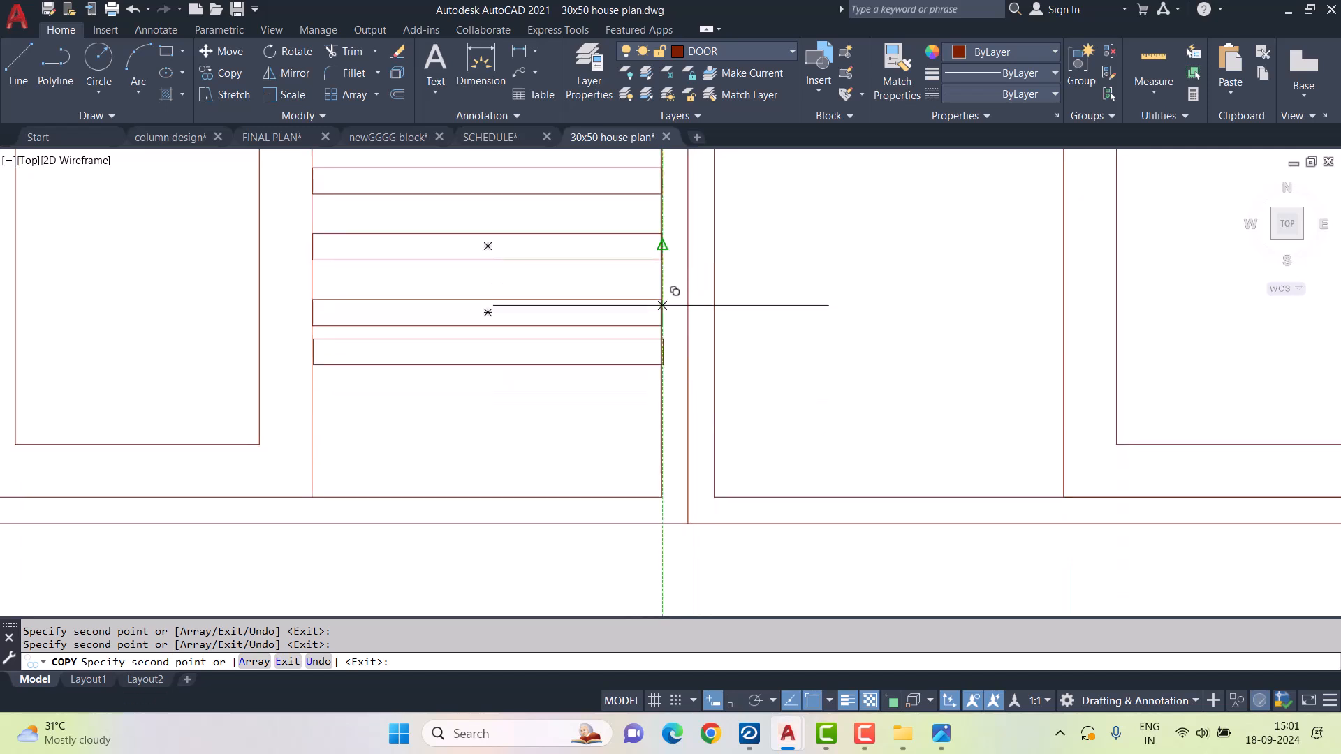
{"action": "left_click", "coordinate": [662, 326]}
{"action": "left_click", "coordinate": [661, 392]}
{"action": "key", "text": "Escape"}
{"action": "key", "text": "Escape"}
{"action": "scroll", "coordinate": [464, 324], "scroll_direction": "down", "scroll_amount": 4}
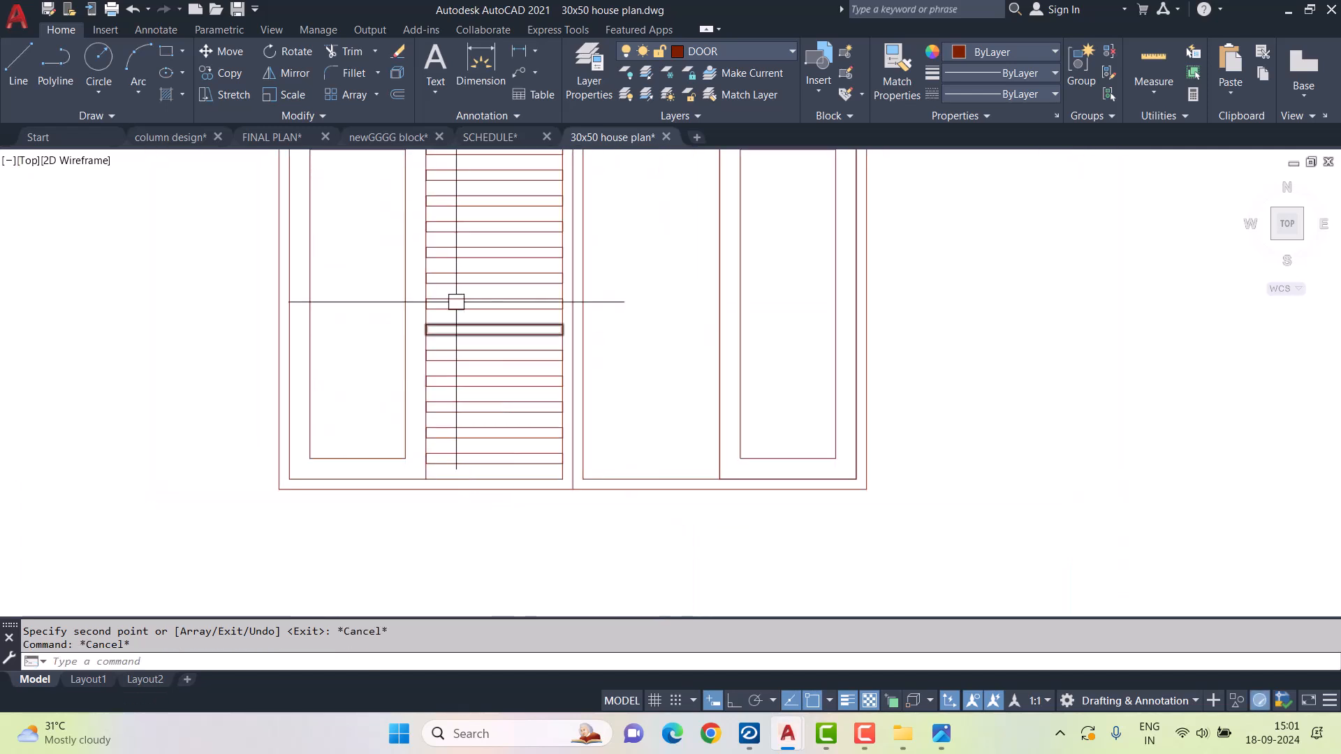
- Mirror all thirteen slats onto the inner right leaf about the door's vertical centre line, keeping the originals
{"action": "scroll", "coordinate": [515, 209], "scroll_direction": "up", "scroll_amount": 2}
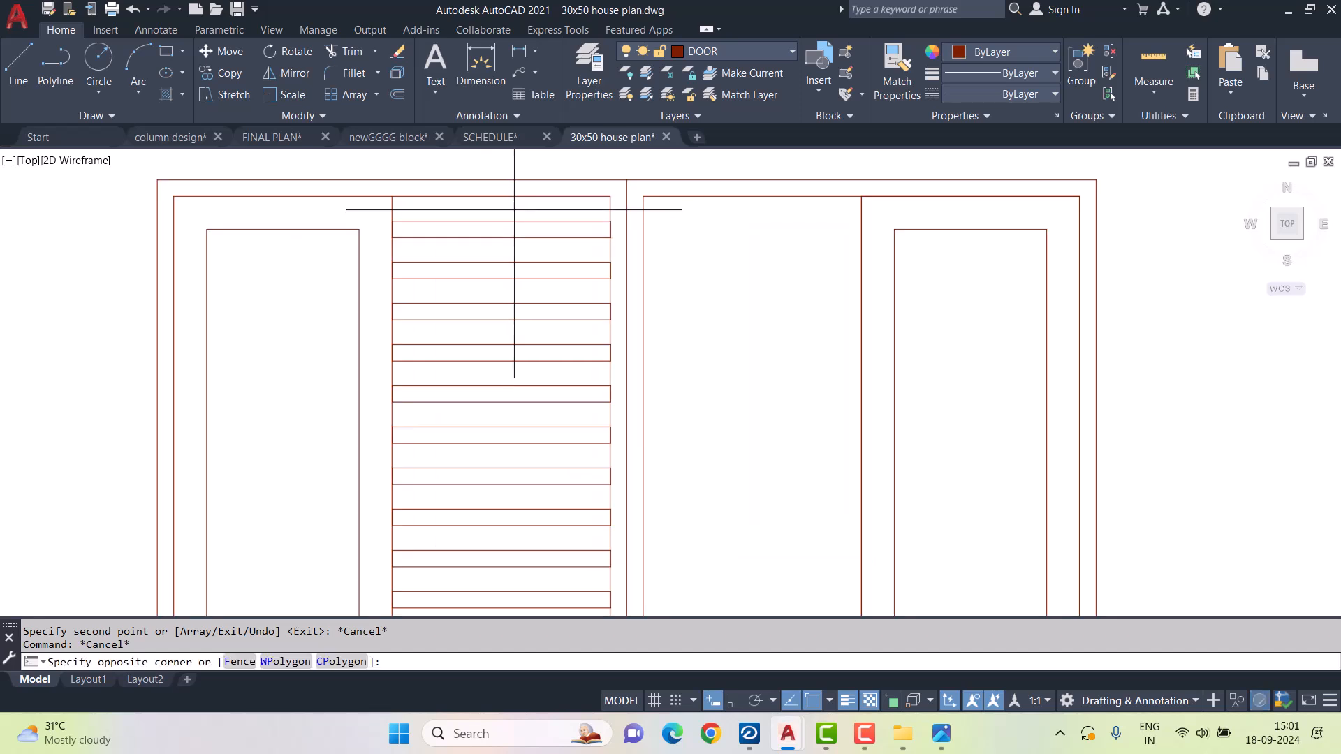
{"action": "scroll", "coordinate": [515, 210], "scroll_direction": "down", "scroll_amount": 4}
{"action": "left_click", "coordinate": [501, 230]}
{"action": "left_click", "coordinate": [486, 437]}
{"action": "type", "text": "MI"}
{"action": "key", "text": "Return"}
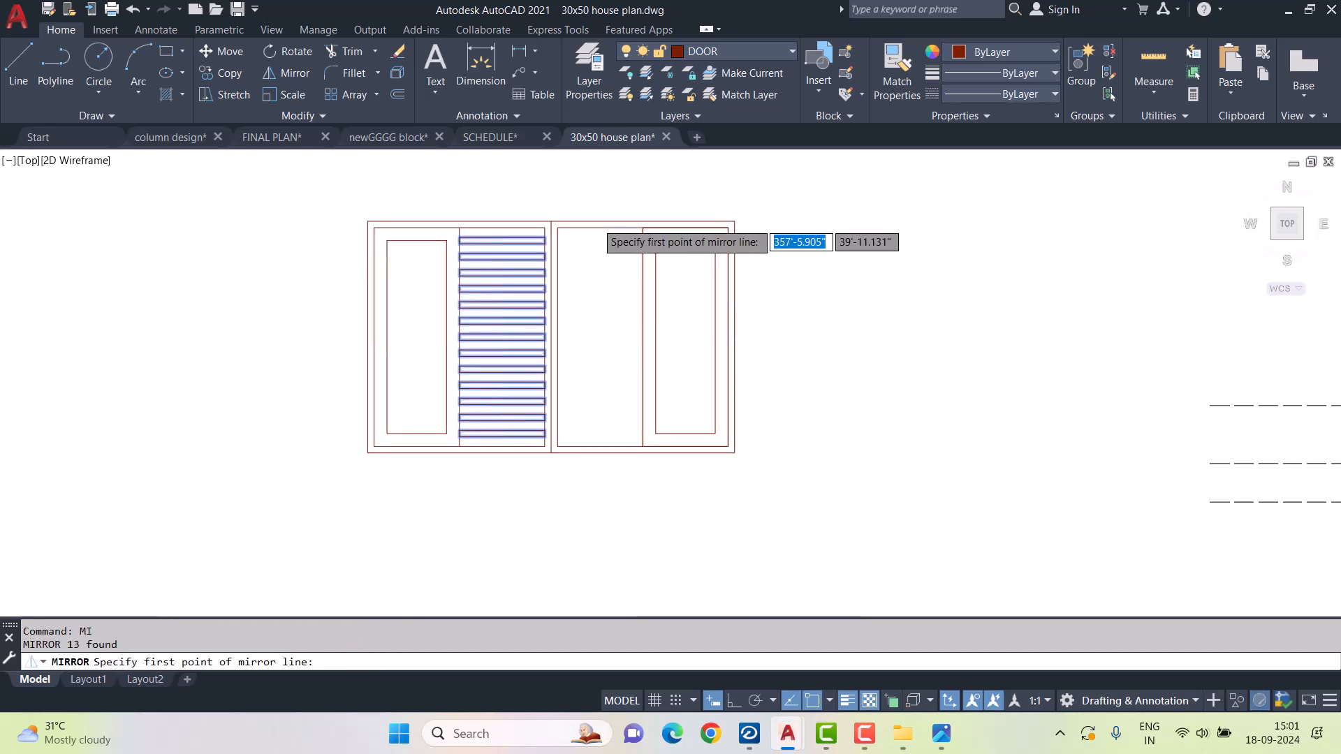
{"action": "scroll", "coordinate": [596, 222], "scroll_direction": "up", "scroll_amount": 5}
{"action": "left_click", "coordinate": [484, 219]}
{"action": "key", "text": "F8"}
{"action": "left_click", "coordinate": [497, 164]}
{"action": "key", "text": "Return"}
{"action": "scroll", "coordinate": [567, 314], "scroll_direction": "down", "scroll_amount": 4}
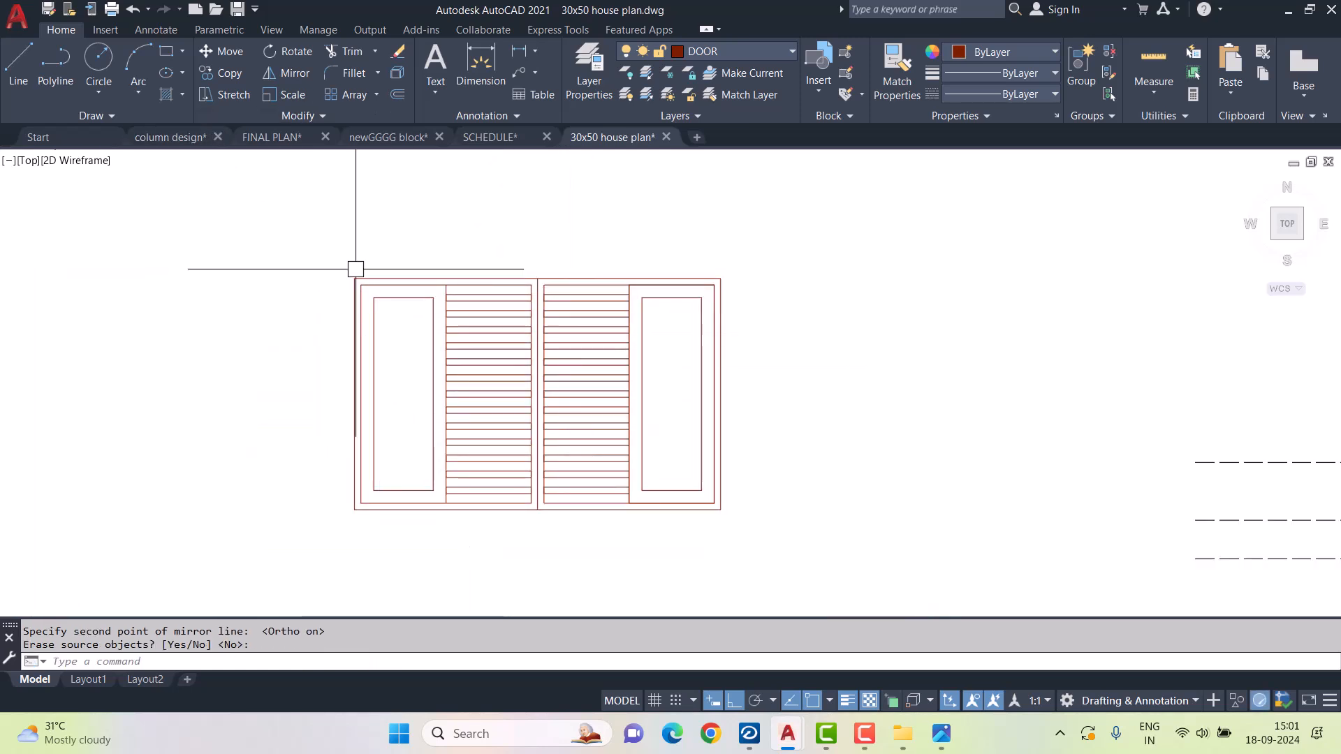
- Try the AR-PARQ1 hatch pattern inside the inset rectangle of the leftmost leaf
{"action": "left_click", "coordinate": [167, 93]}
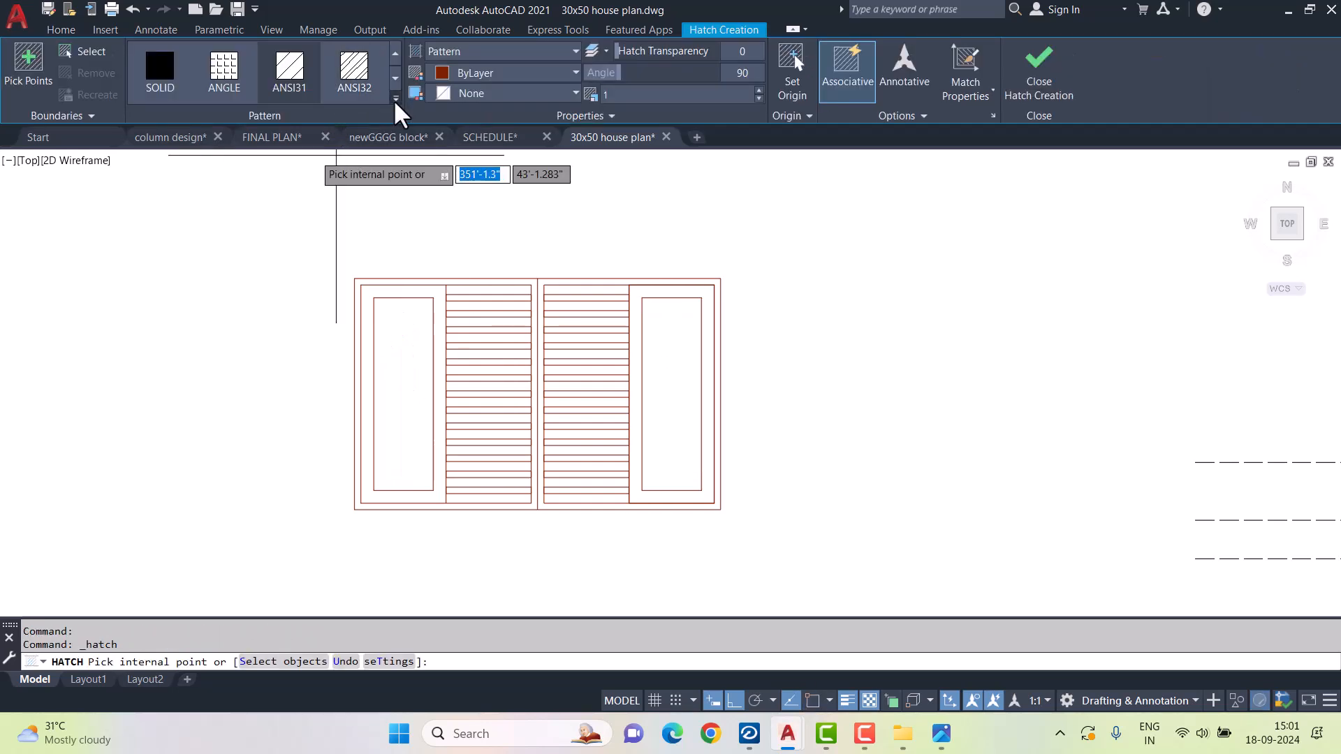
{"action": "left_click", "coordinate": [395, 99]}
{"action": "scroll", "coordinate": [322, 189], "scroll_direction": "down", "scroll_amount": 2}
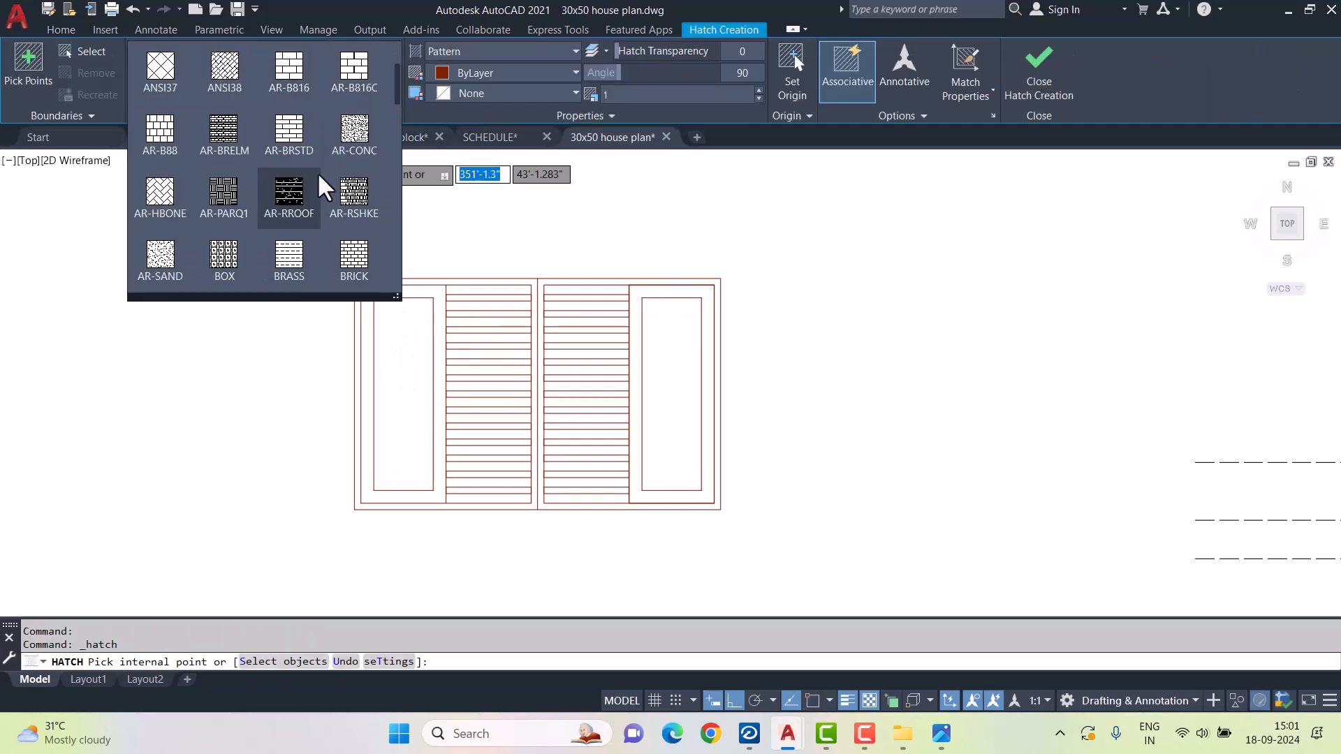
{"action": "left_click", "coordinate": [183, 222]}
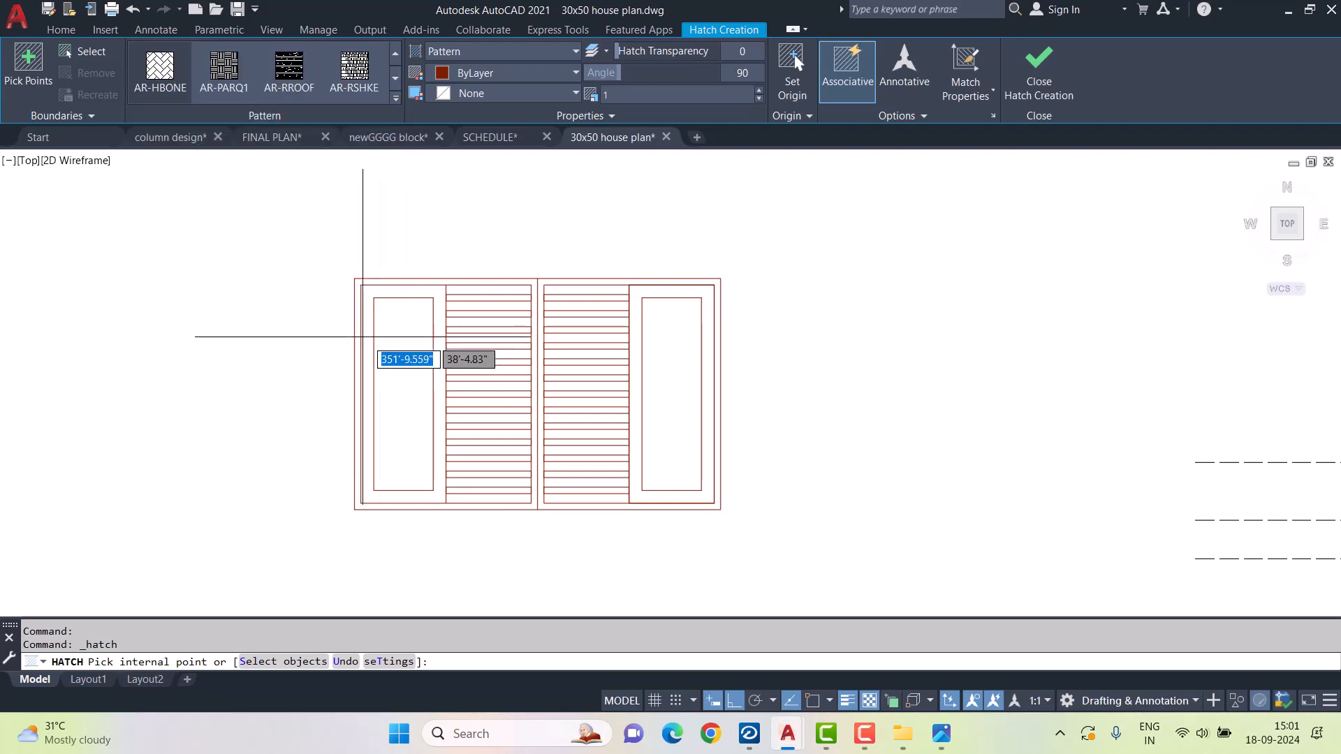
{"action": "left_click", "coordinate": [227, 70]}
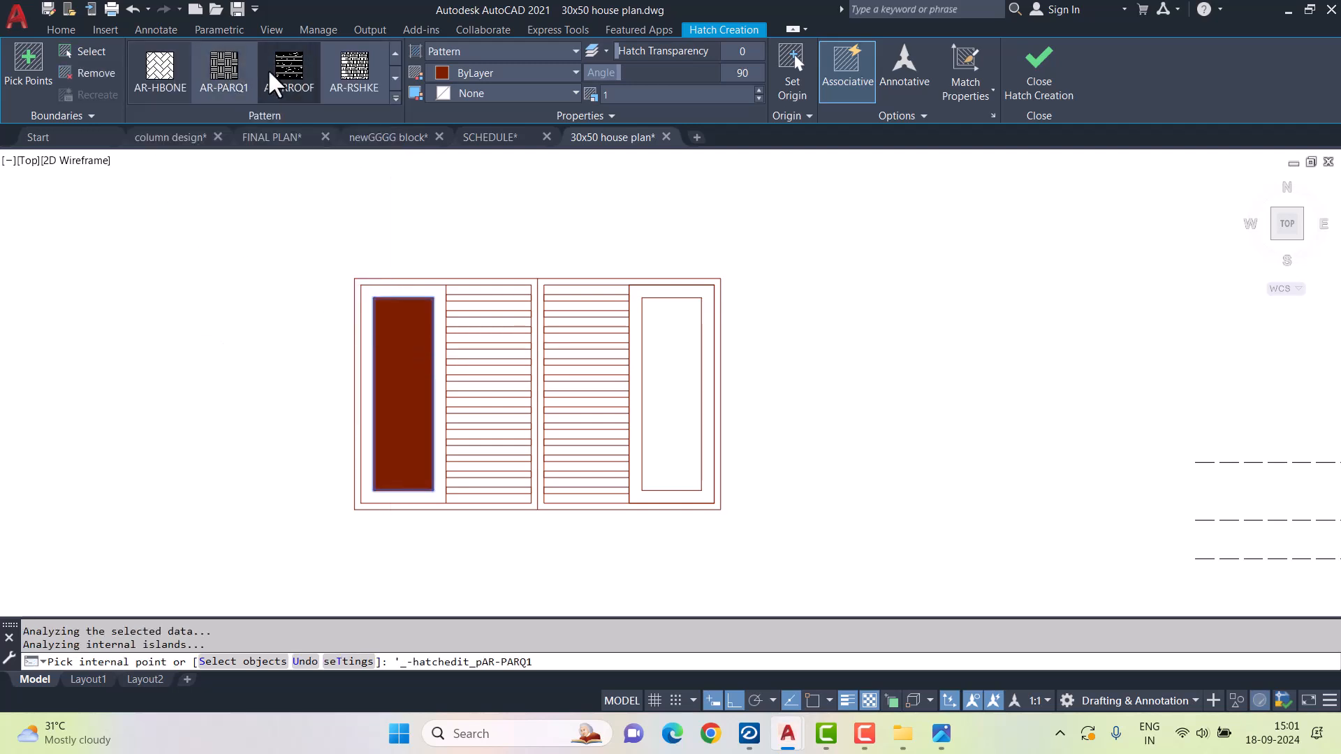
- Hatch the inset rectangles of both outer leaves with the GOST_GLASS pattern on a 199,200,202 background colour
{"action": "left_click", "coordinate": [396, 99]}
{"action": "scroll", "coordinate": [348, 192], "scroll_direction": "down", "scroll_amount": 2}
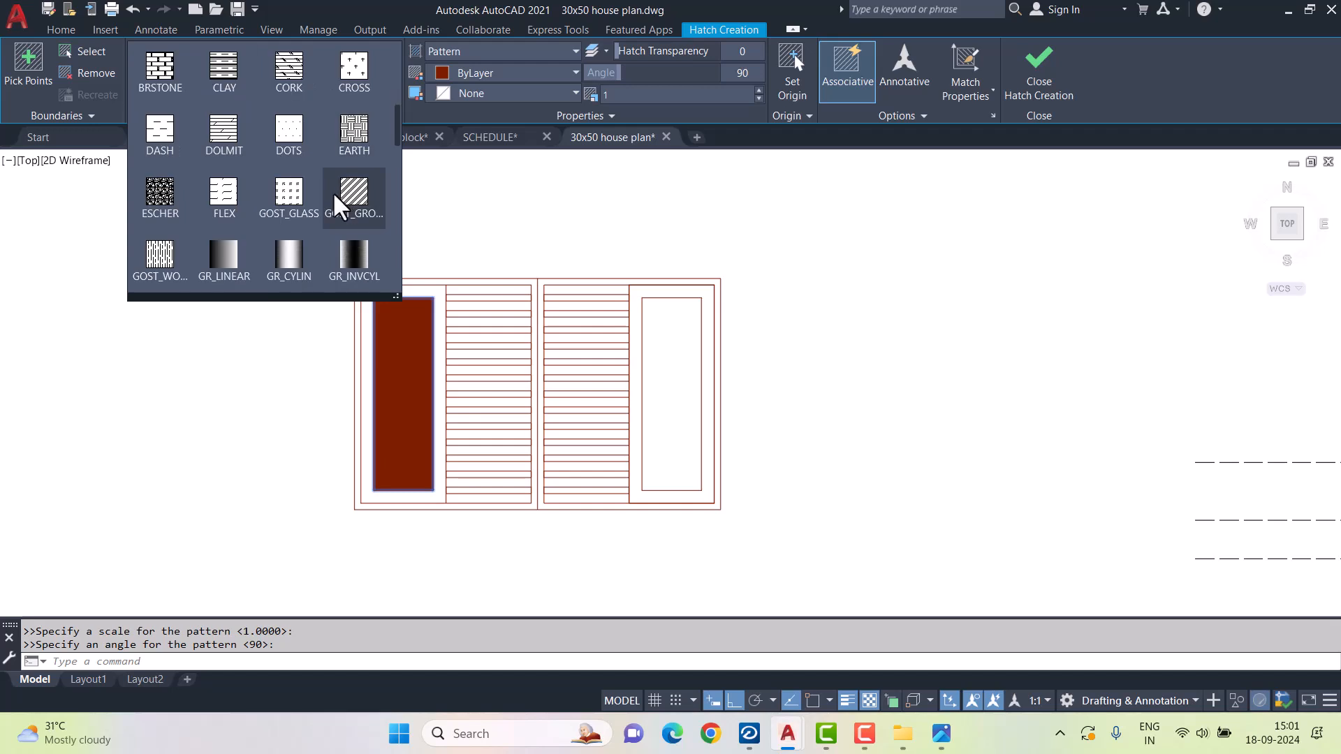
{"action": "left_click", "coordinate": [291, 208]}
{"action": "left_click", "coordinate": [657, 368]}
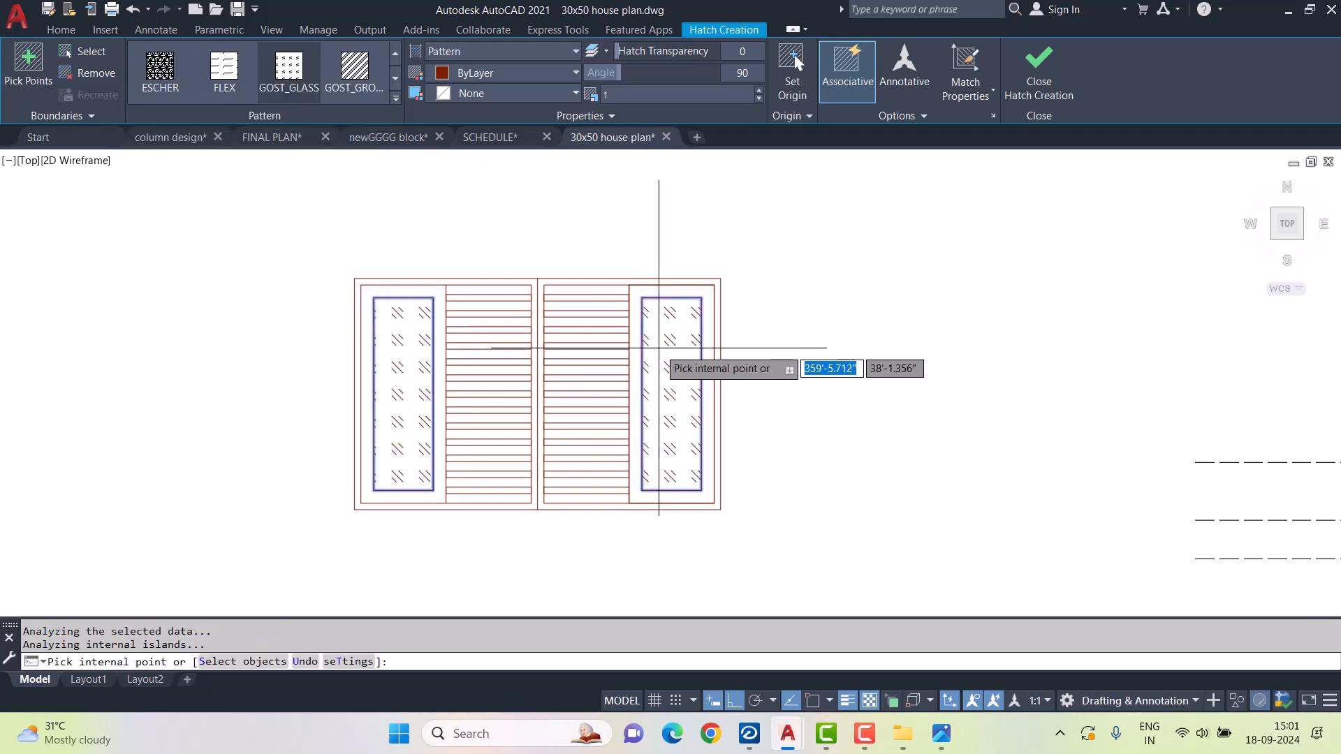
{"action": "left_click", "coordinate": [573, 92]}
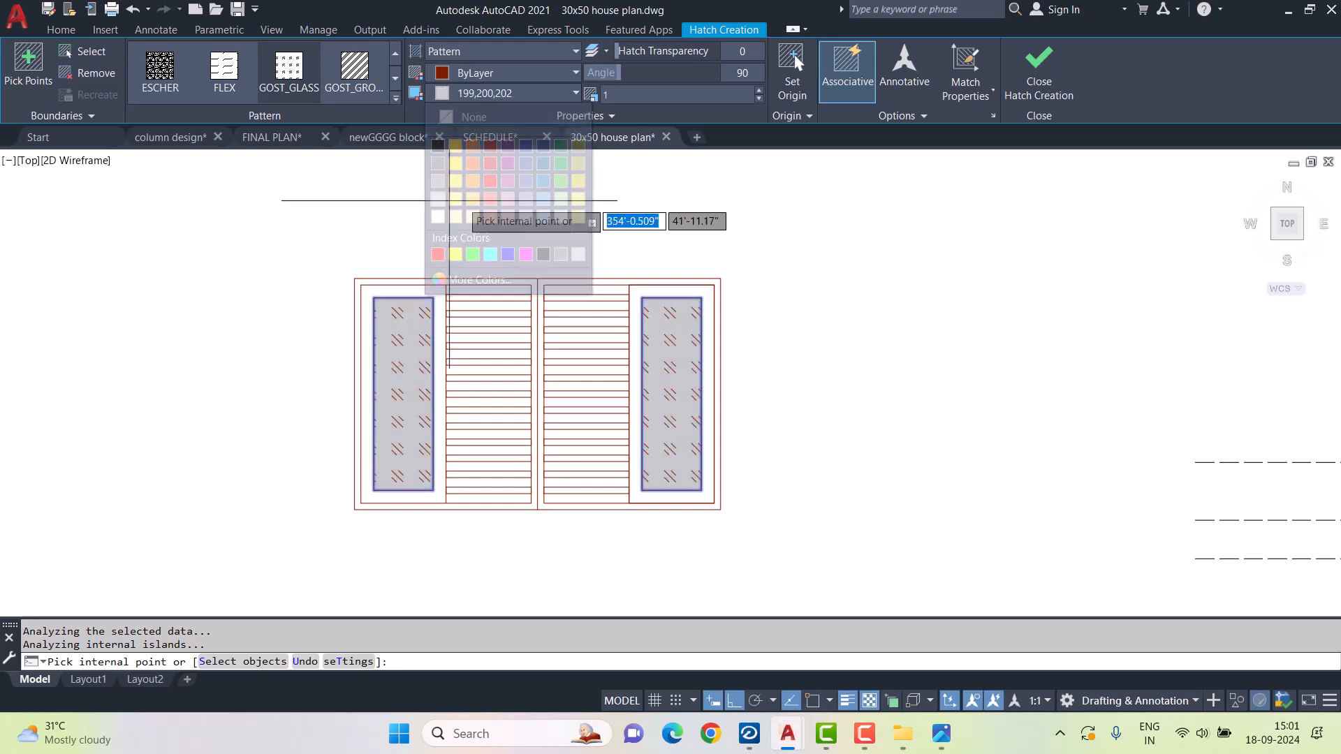
{"action": "left_click", "coordinate": [438, 200]}
{"action": "left_click", "coordinate": [1039, 70]}
- Fill the frames around the inset rectangles of both outer leaves with a Solid hatch
{"action": "left_click", "coordinate": [164, 94]}
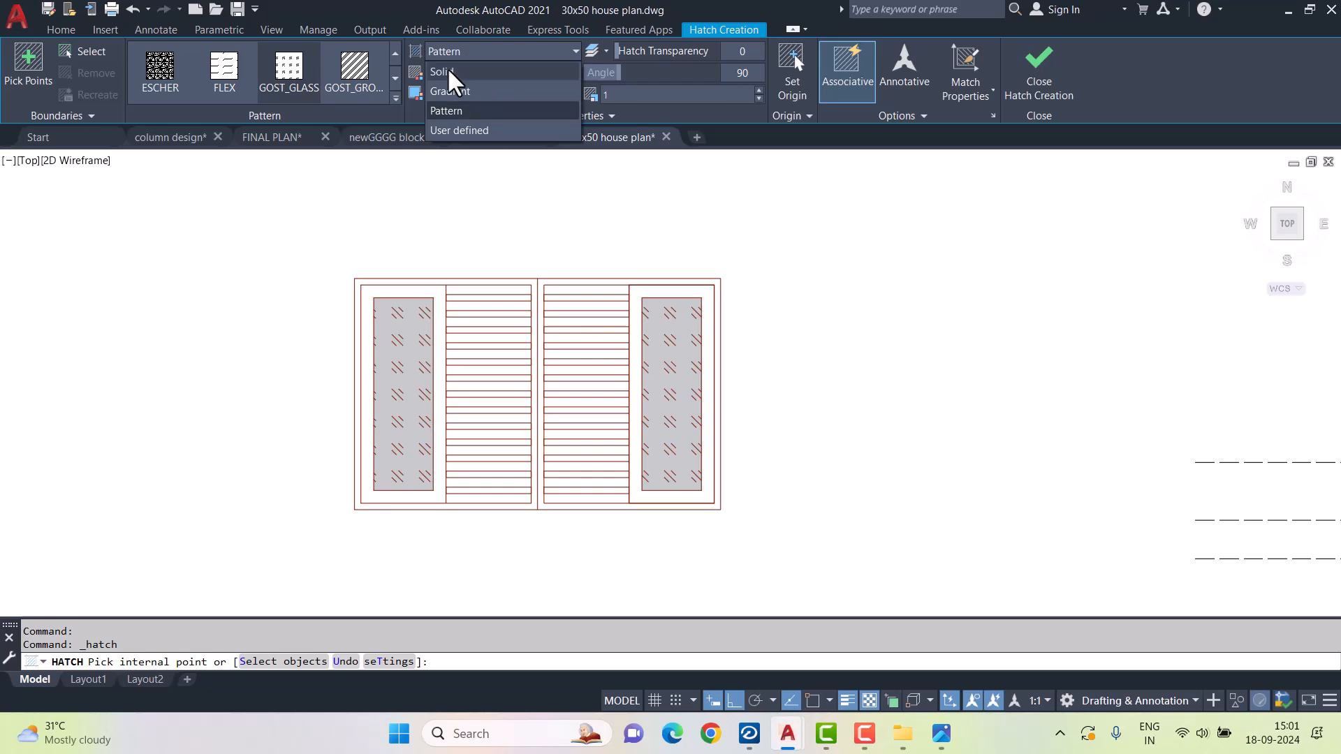
{"action": "left_click", "coordinate": [447, 67]}
{"action": "left_click", "coordinate": [441, 292]}
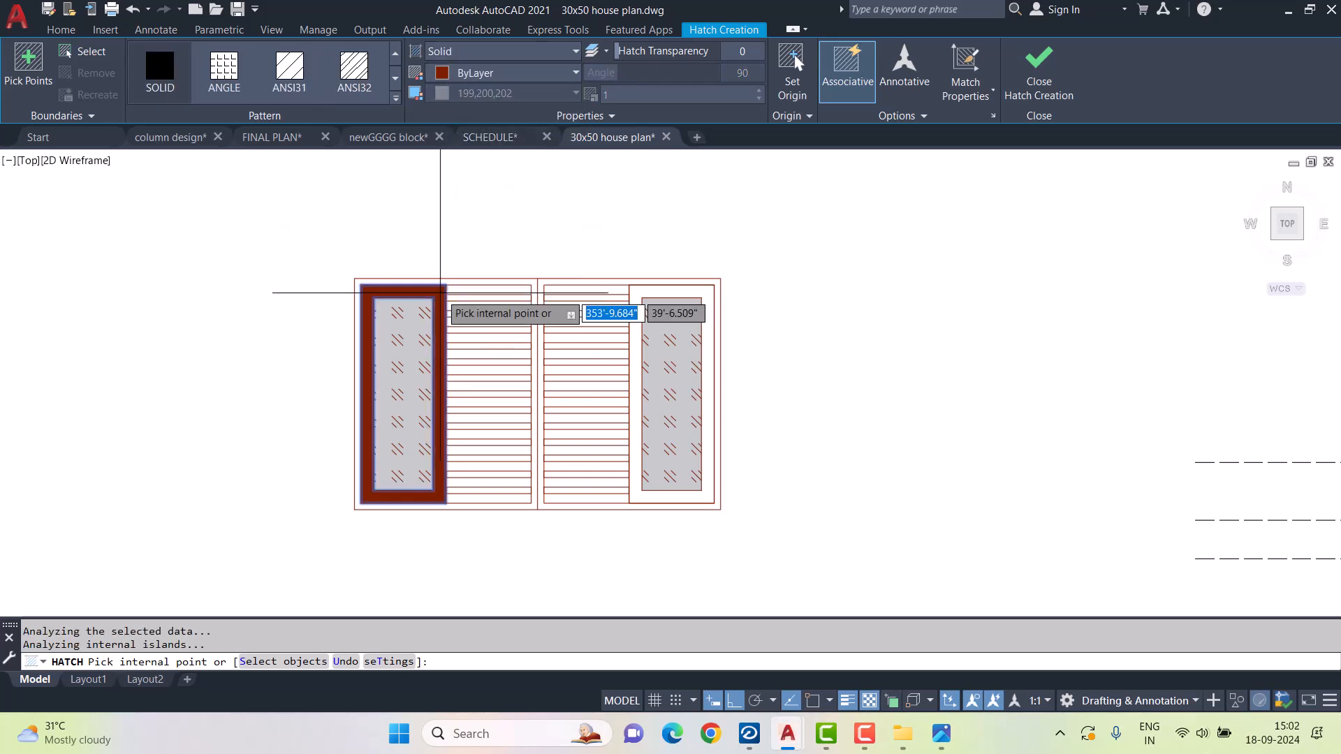
{"action": "left_click", "coordinate": [637, 287]}
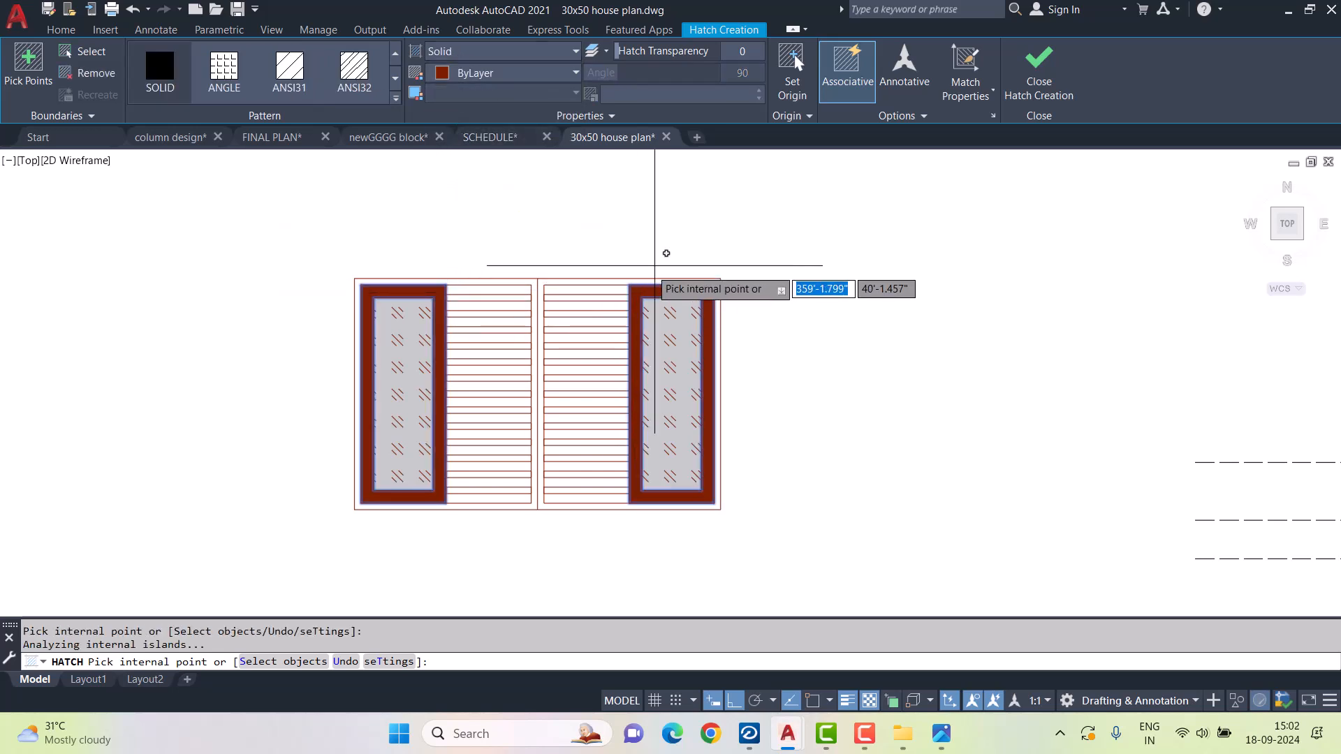
- Undo the solid frame fill and delete the glass hatch from the outer leaves
{"action": "key", "text": "ctrl+z"}
{"action": "left_click", "coordinate": [398, 331]}
{"action": "key", "text": "Delete"}
- Group the objects of the whole door
{"action": "left_click", "coordinate": [260, 231]}
{"action": "left_click", "coordinate": [781, 519]}
{"action": "left_click", "coordinate": [1090, 68]}
- Try to move the door by its lower-left corner
{"action": "left_click", "coordinate": [832, 264]}
{"action": "left_click", "coordinate": [440, 432]}
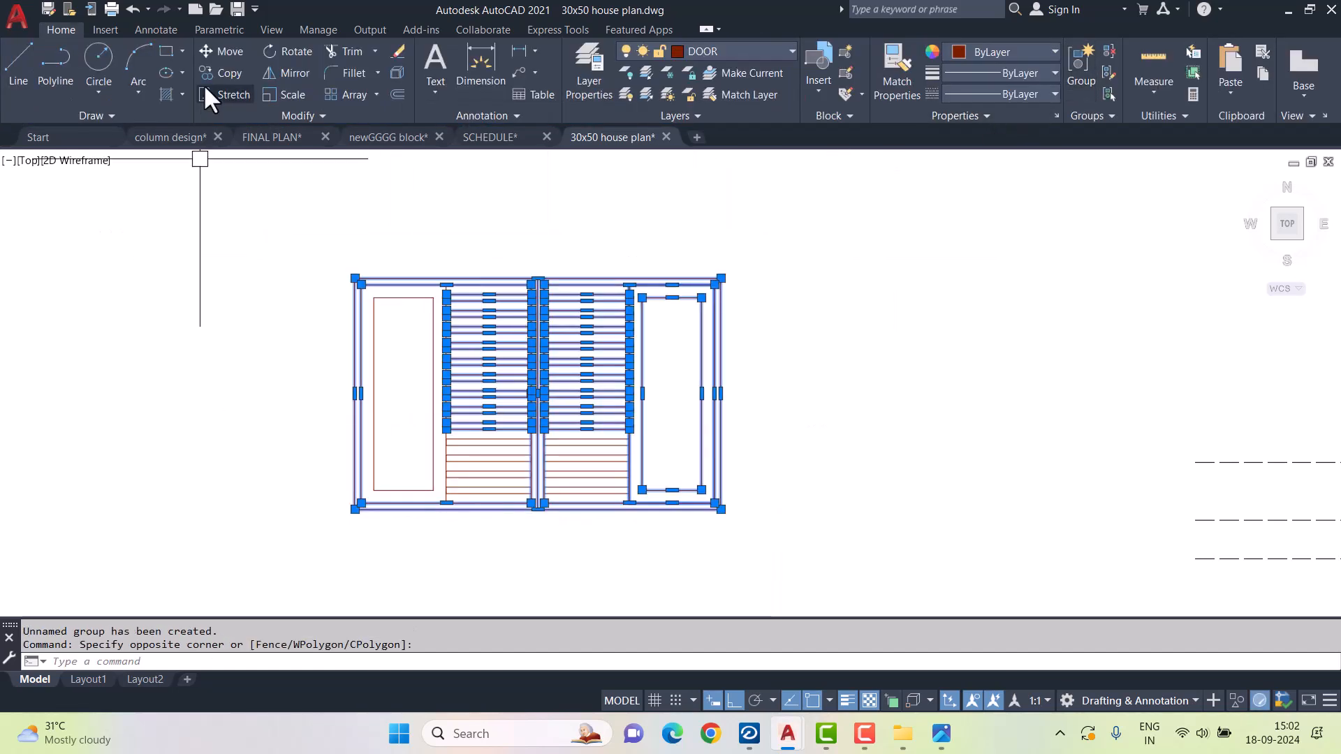
{"action": "left_click", "coordinate": [220, 51]}
{"action": "left_click", "coordinate": [355, 509]}
{"action": "scroll", "coordinate": [471, 475], "scroll_direction": "down", "scroll_amount": 4}
{"action": "scroll", "coordinate": [763, 426], "scroll_direction": "up", "scroll_amount": 5}
{"action": "left_click", "coordinate": [690, 496]}
{"action": "key", "text": "Escape"}
{"action": "key", "text": "Escape"}
{"action": "scroll", "coordinate": [922, 438], "scroll_direction": "down", "scroll_amount": 4}
- Undo the door's move and grouping
{"action": "key", "text": "ctrl+z"}
{"action": "key", "text": "ctrl+z"}
{"action": "key", "text": "ctrl+z"}
{"action": "key", "text": "ctrl+z"}
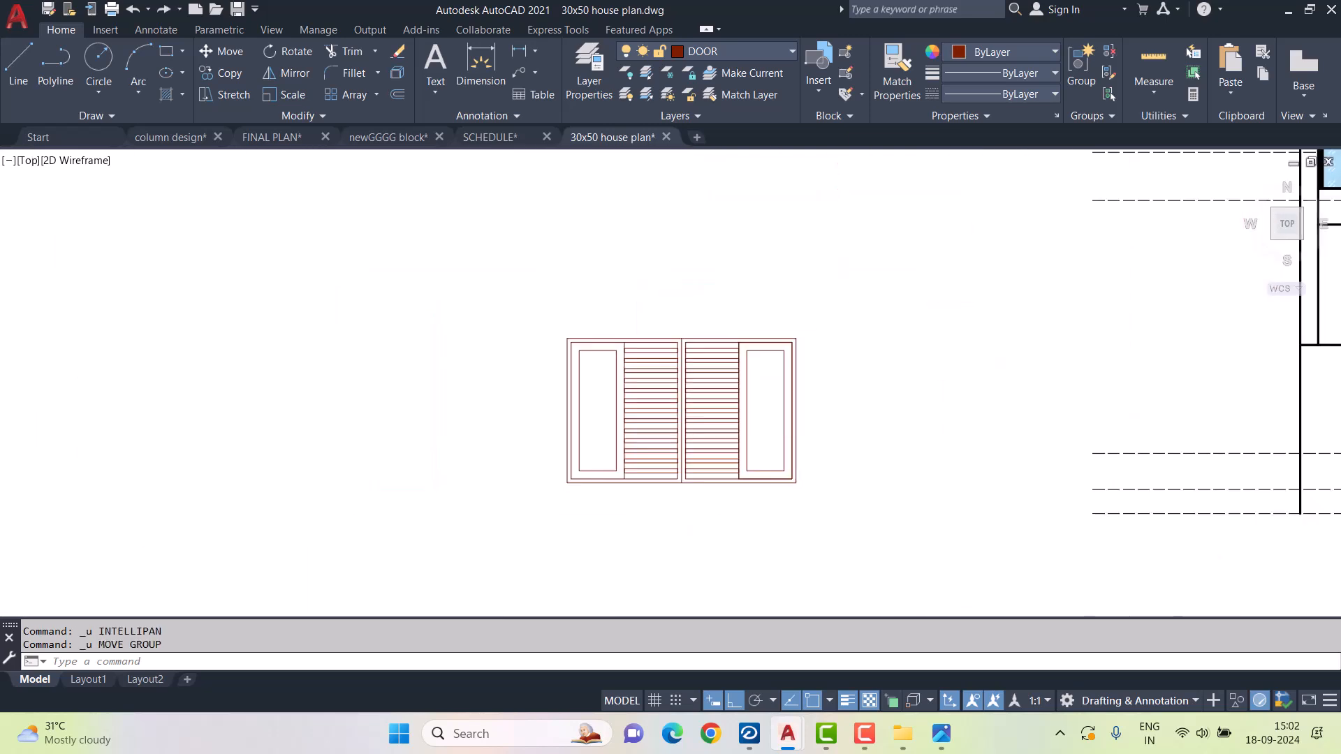
- Clear the door selection and regenerate the drawing display
{"action": "scroll", "coordinate": [919, 438], "scroll_direction": "down", "scroll_amount": 2}
{"action": "left_click", "coordinate": [605, 342]}
{"action": "left_click", "coordinate": [920, 520]}
{"action": "middle_click_drag", "start_coordinate": [778, 432], "coordinate": [586, 432]}
{"action": "scroll", "coordinate": [587, 431], "scroll_direction": "up", "scroll_amount": 6}
{"action": "key", "text": "Escape"}
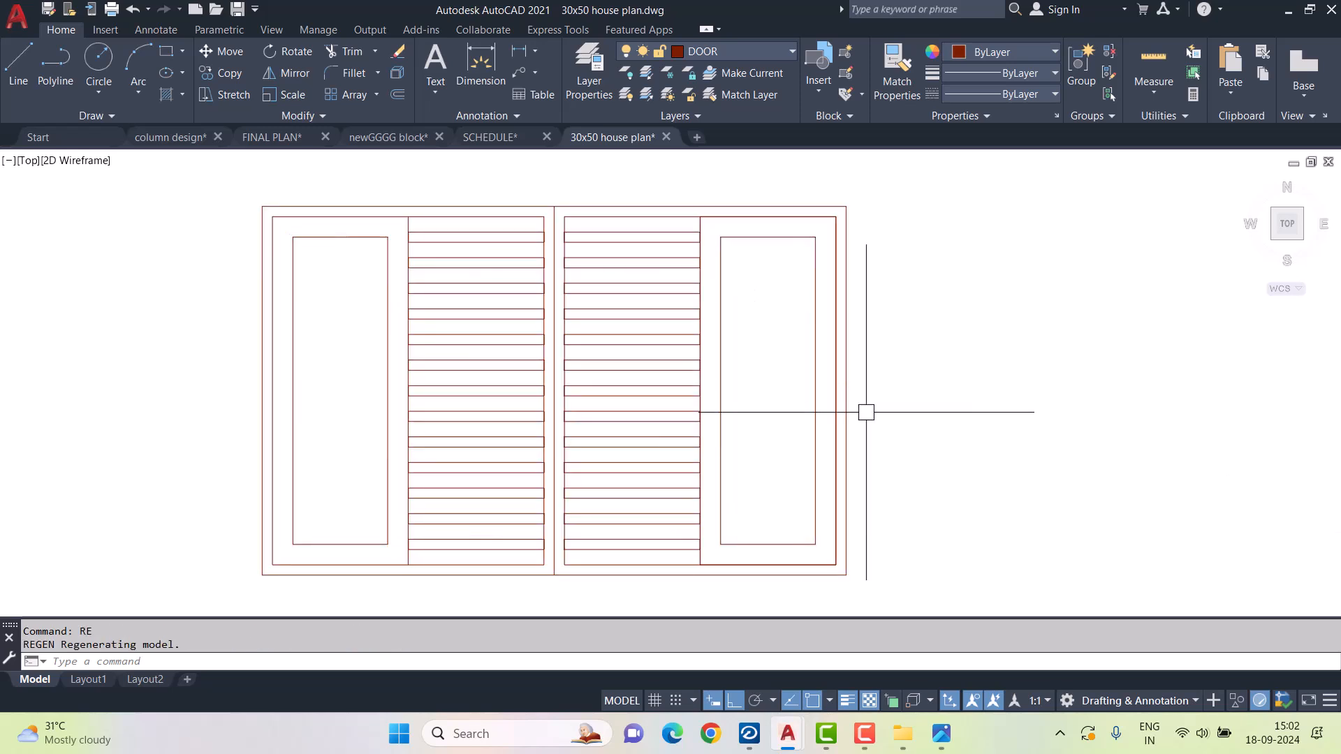
- Assign a heavier lineweight to all objects of the door, keeping their colour ByLayer
{"action": "left_click", "coordinate": [193, 186]}
{"action": "left_click", "coordinate": [897, 601]}
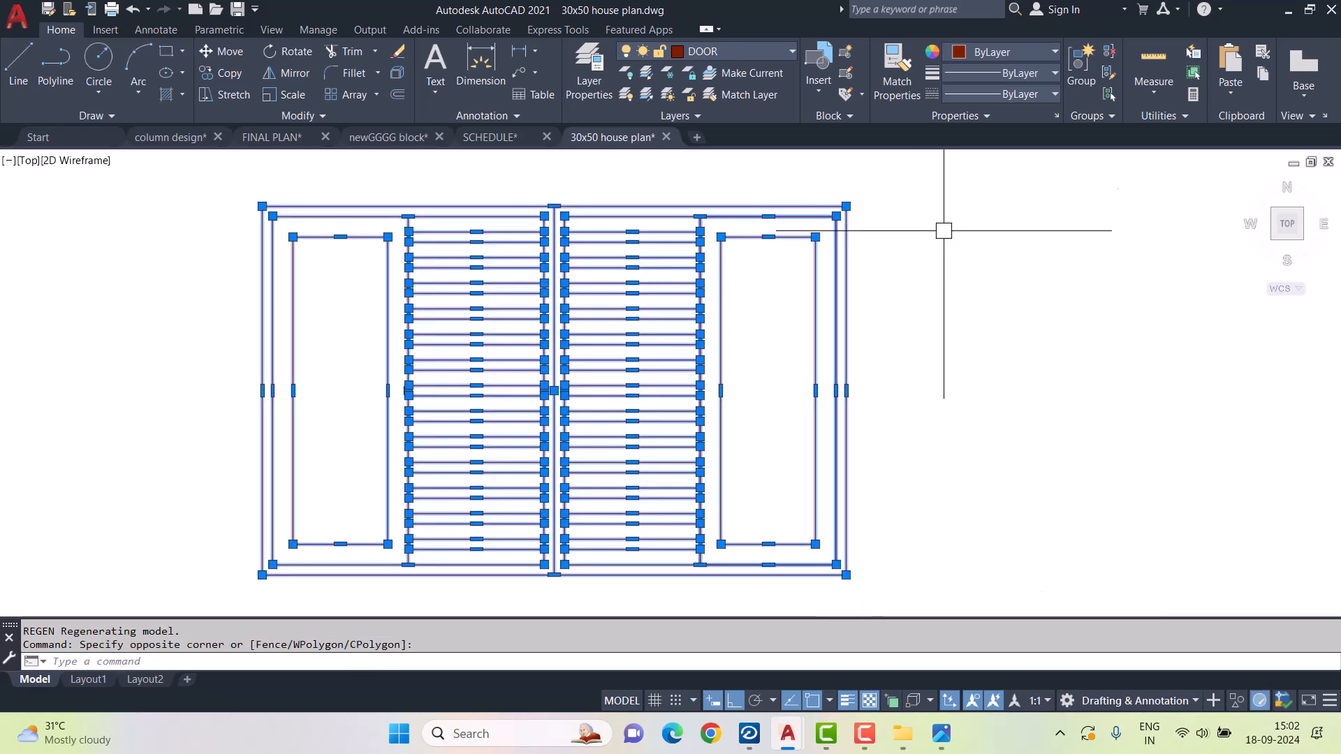
{"action": "left_click", "coordinate": [1003, 51]}
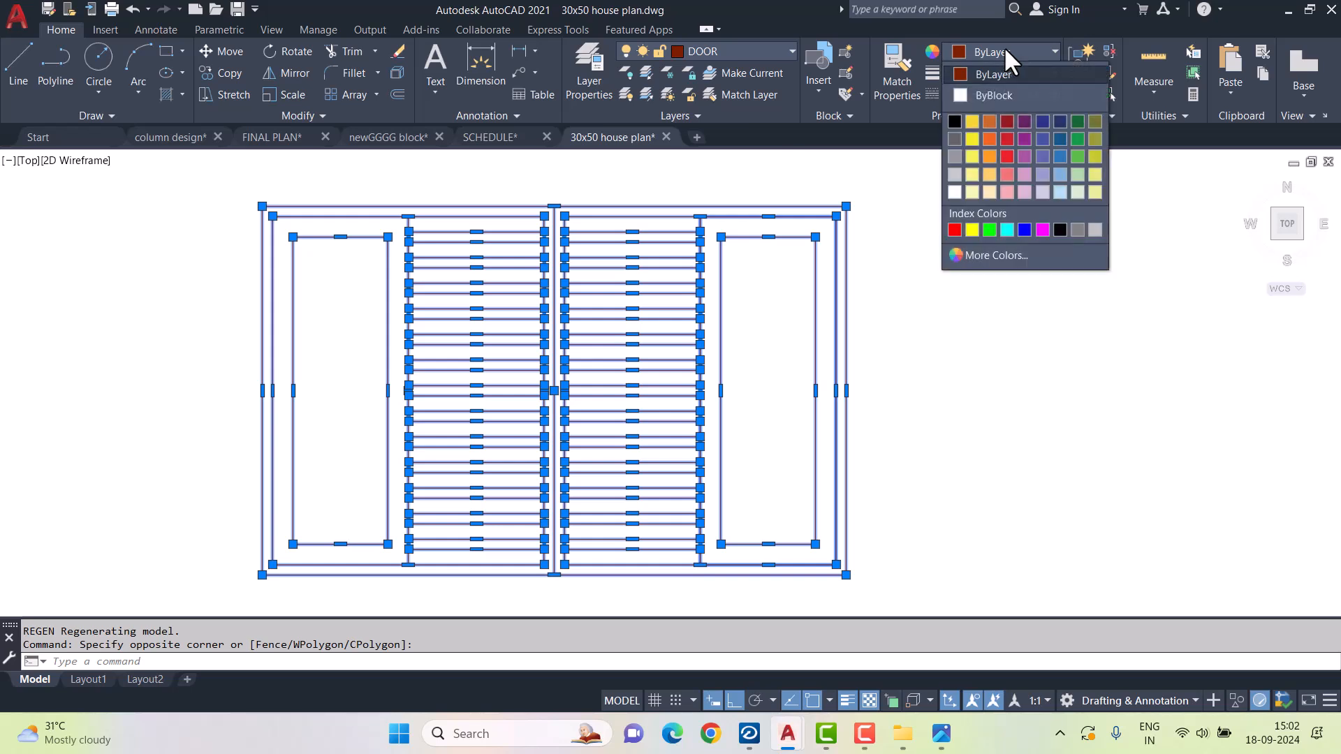
{"action": "left_click", "coordinate": [984, 72]}
{"action": "left_click", "coordinate": [984, 74]}
{"action": "scroll", "coordinate": [1020, 287], "scroll_direction": "down", "scroll_amount": 2}
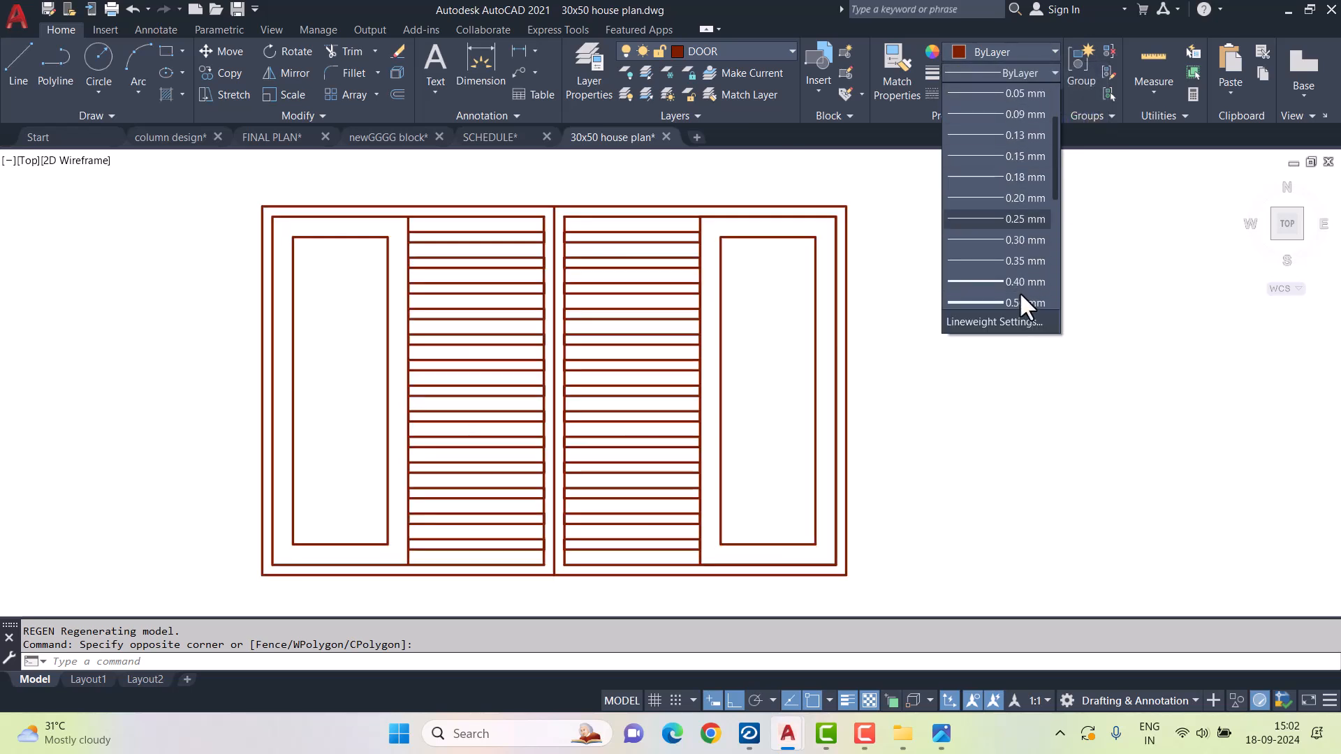
{"action": "key", "text": "Escape"}
{"action": "key", "text": "Escape"}
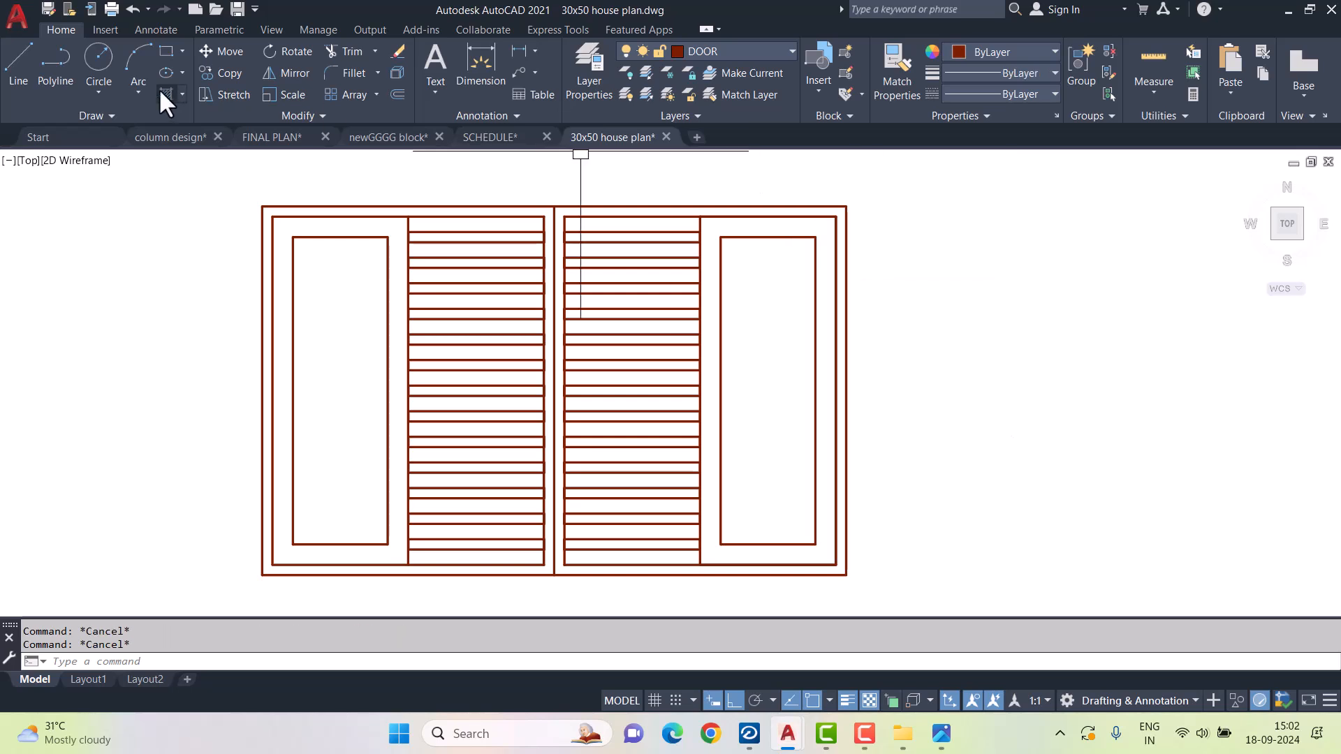
- Start a hatch and set the current lineweight to 0.05 mm
{"action": "left_click", "coordinate": [61, 29]}
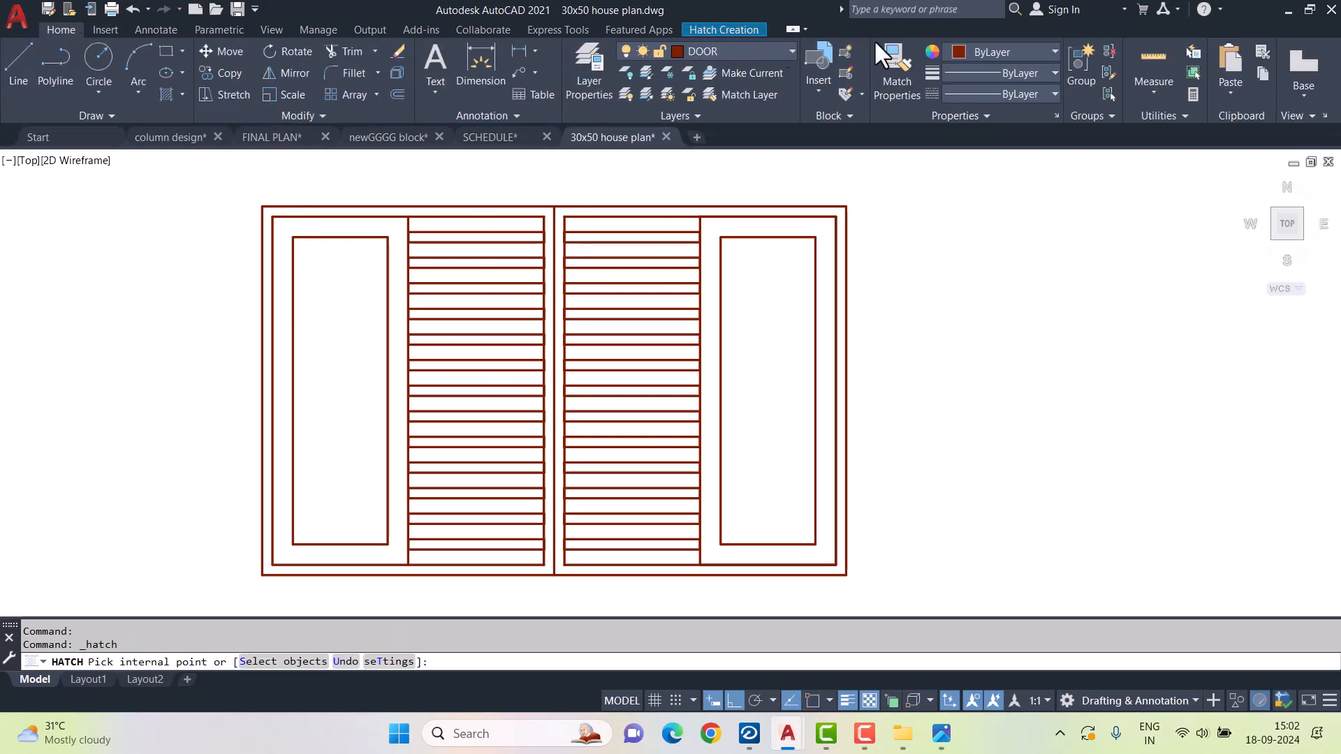
{"action": "left_click", "coordinate": [994, 49]}
{"action": "left_click", "coordinate": [968, 69]}
{"action": "left_click", "coordinate": [970, 72]}
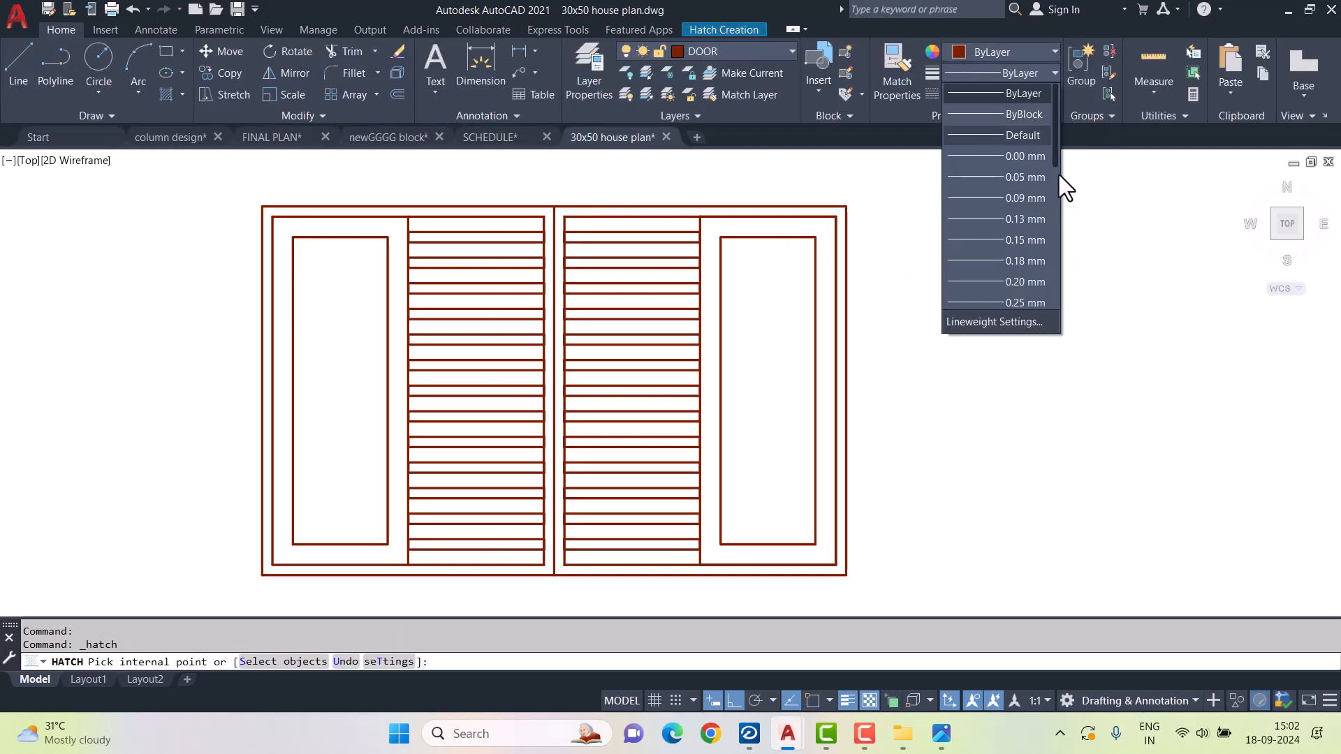
{"action": "left_click", "coordinate": [1021, 176]}
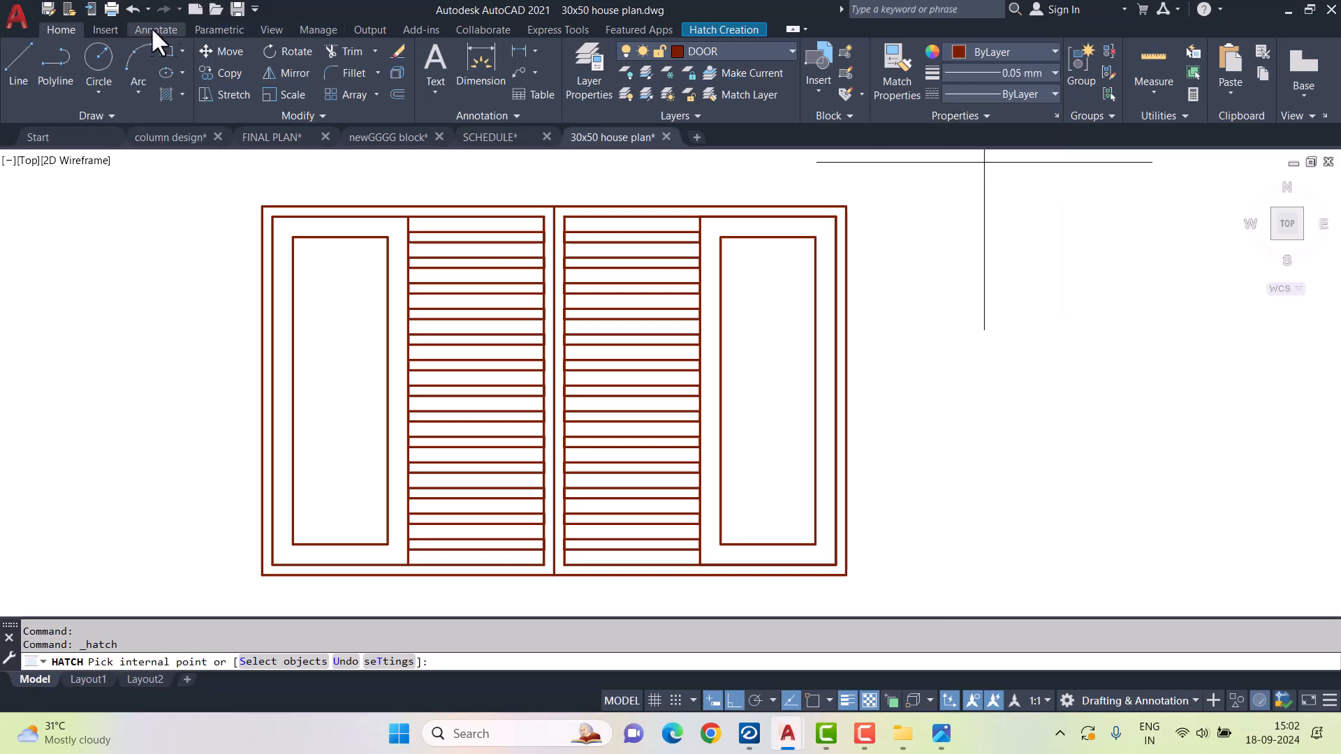
- Fill the outer frames of the left and right door panels with a Solid hatch in colour 99,100,102
{"action": "left_click", "coordinate": [740, 29]}
{"action": "left_click", "coordinate": [475, 54]}
{"action": "left_click", "coordinate": [461, 67]}
{"action": "left_click", "coordinate": [472, 74]}
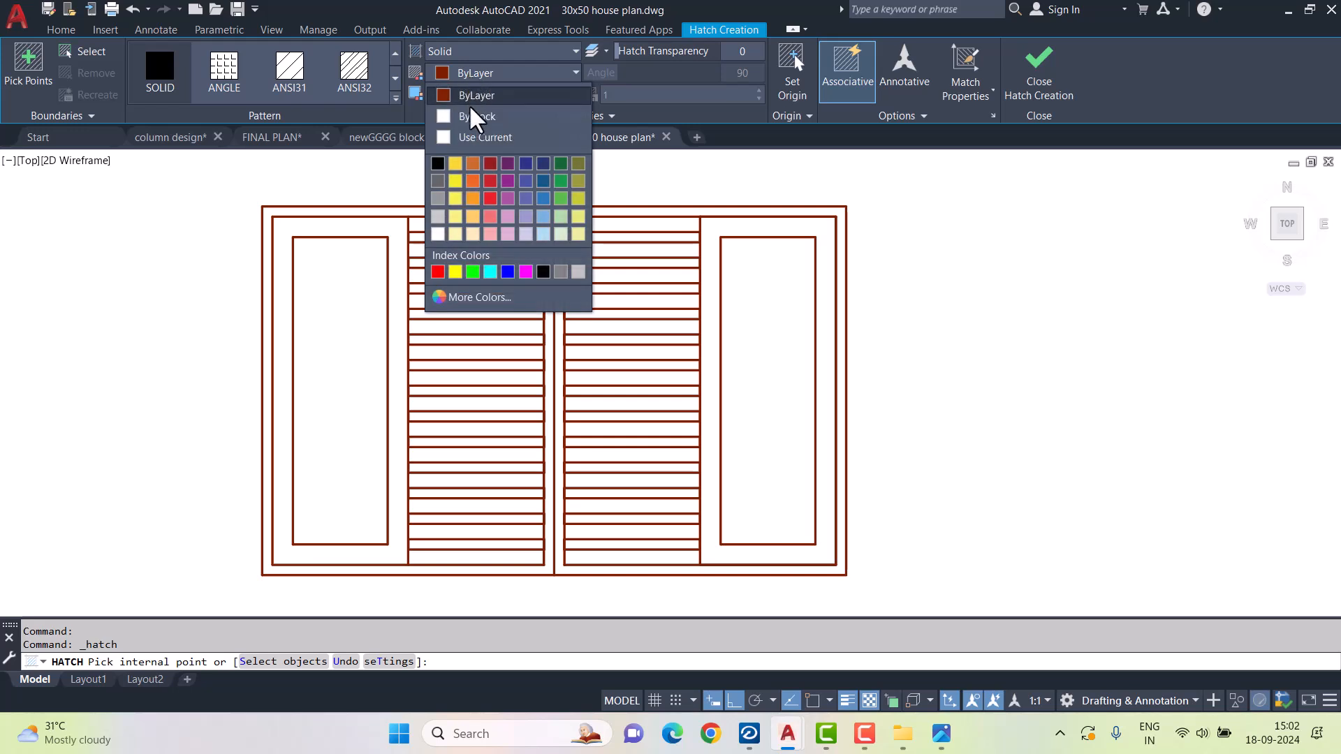
{"action": "left_click", "coordinate": [438, 181]}
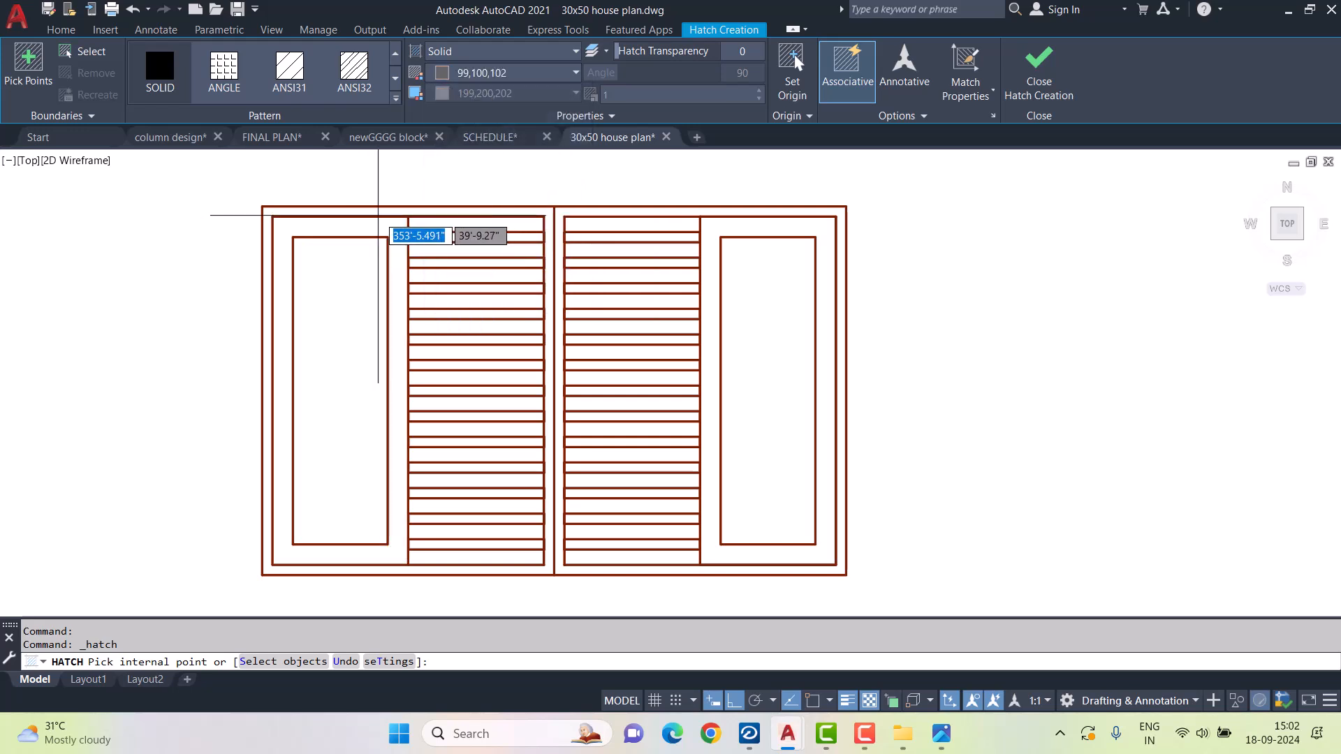
{"action": "left_click", "coordinate": [380, 213]}
{"action": "left_click", "coordinate": [574, 209]}
{"action": "key", "text": "Return"}
- Fill all thirteen slats of the inner left leaf with the Solid hatch in colour 99,100,102
{"action": "key", "text": "Return"}
{"action": "left_click", "coordinate": [522, 238]}
{"action": "left_click", "coordinate": [521, 263]}
{"action": "left_click", "coordinate": [521, 288]}
{"action": "left_click", "coordinate": [519, 313]}
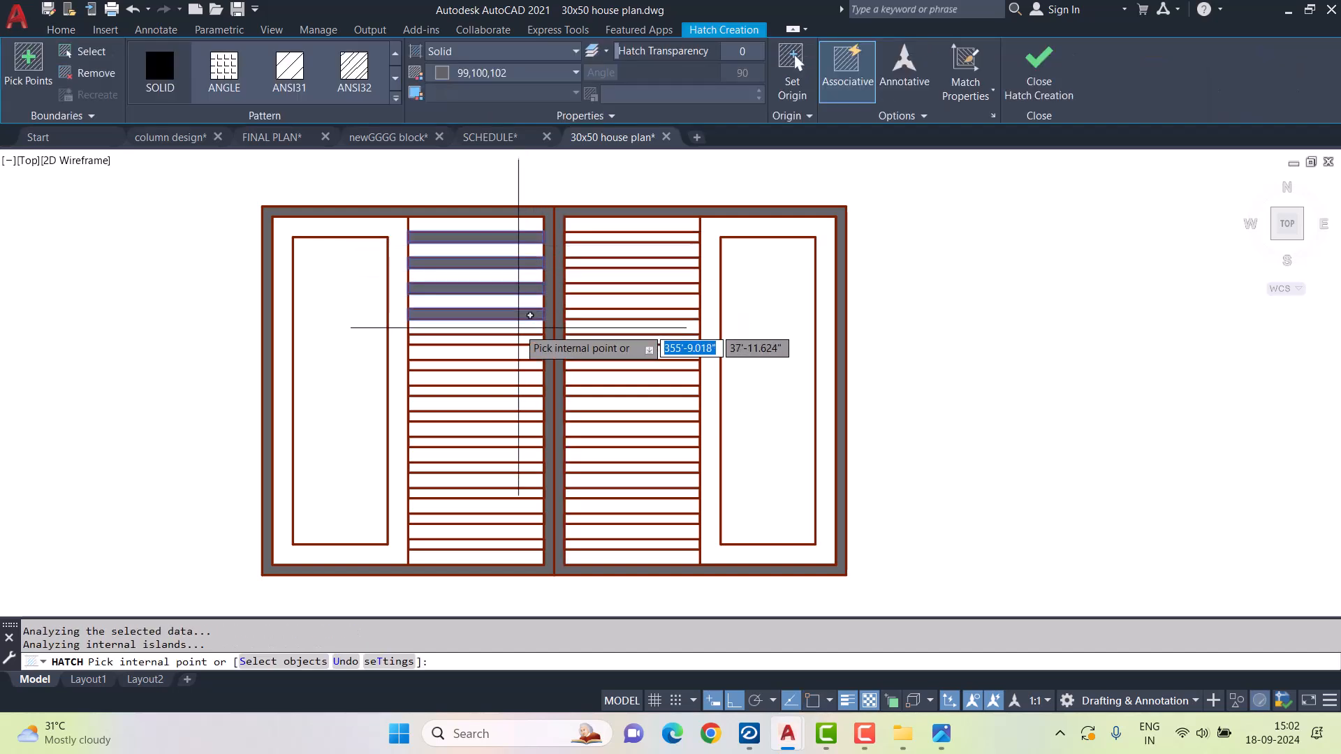
{"action": "left_click", "coordinate": [516, 339]}
{"action": "left_click", "coordinate": [516, 364]}
{"action": "left_click", "coordinate": [514, 391]}
{"action": "left_click", "coordinate": [514, 417]}
{"action": "left_click", "coordinate": [523, 442]}
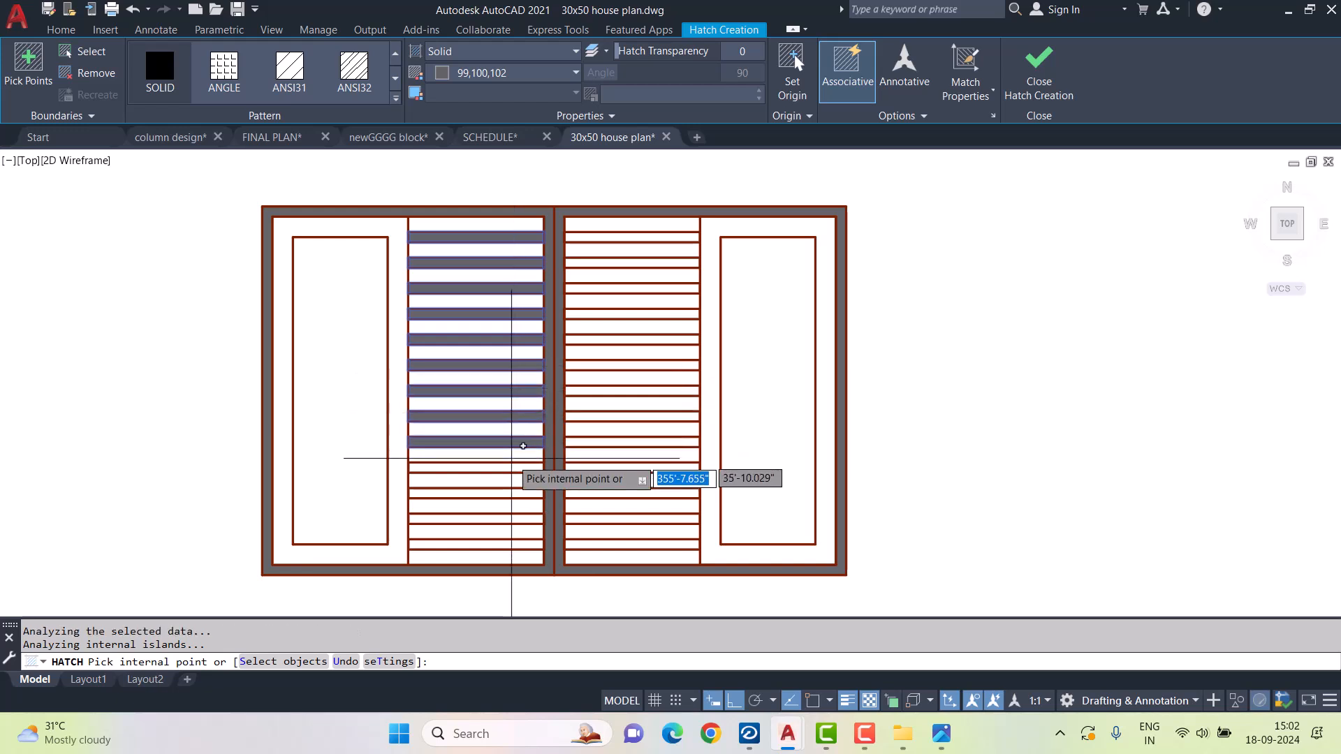
{"action": "left_click", "coordinate": [522, 467]}
{"action": "left_click", "coordinate": [517, 493]}
{"action": "left_click", "coordinate": [514, 519]}
{"action": "left_click", "coordinate": [513, 543]}
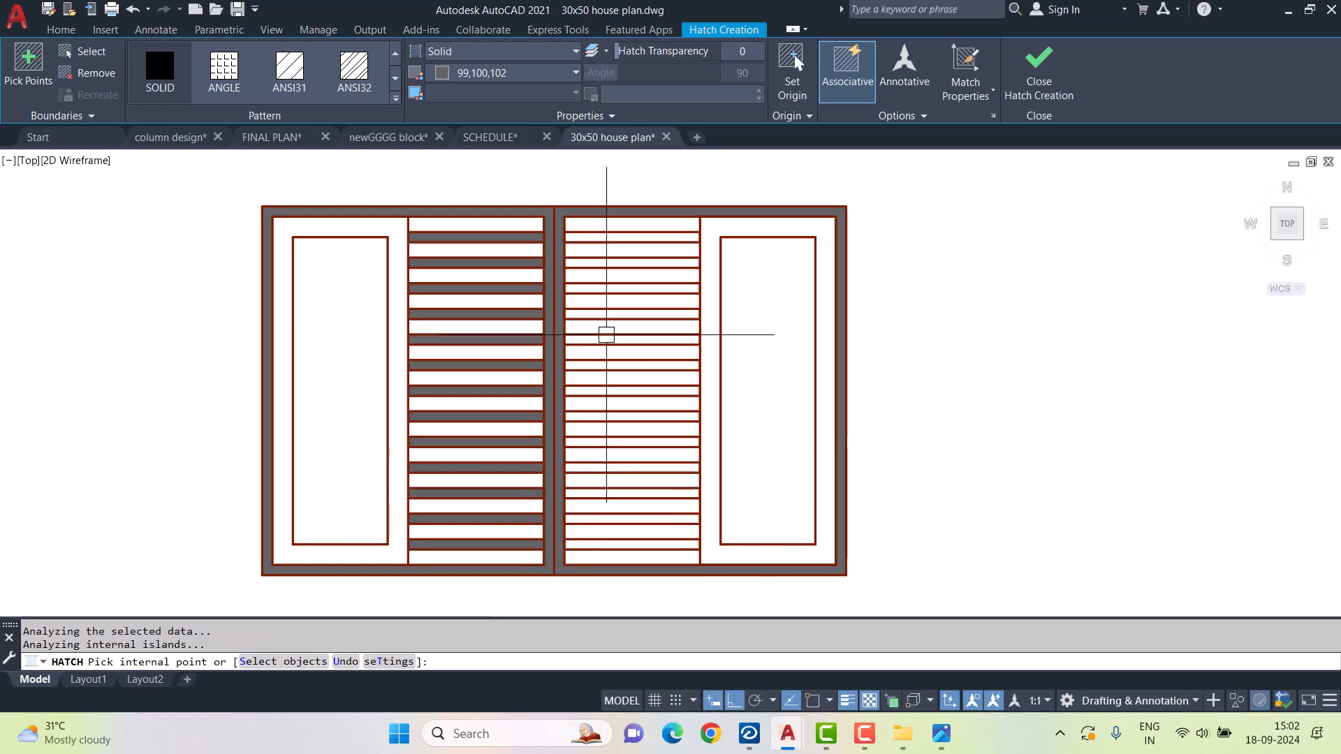
- Fill all the slats of the inner right door leaf with the Solid hatch in colour 99,100,102
{"action": "key", "text": "Return"}
{"action": "key", "text": "Return"}
{"action": "left_click", "coordinate": [584, 237]}
{"action": "left_click", "coordinate": [584, 263]}
{"action": "left_click", "coordinate": [586, 288]}
{"action": "left_click", "coordinate": [586, 314]}
{"action": "left_click", "coordinate": [591, 365]}
{"action": "left_click", "coordinate": [593, 391]}
{"action": "left_click", "coordinate": [594, 416]}
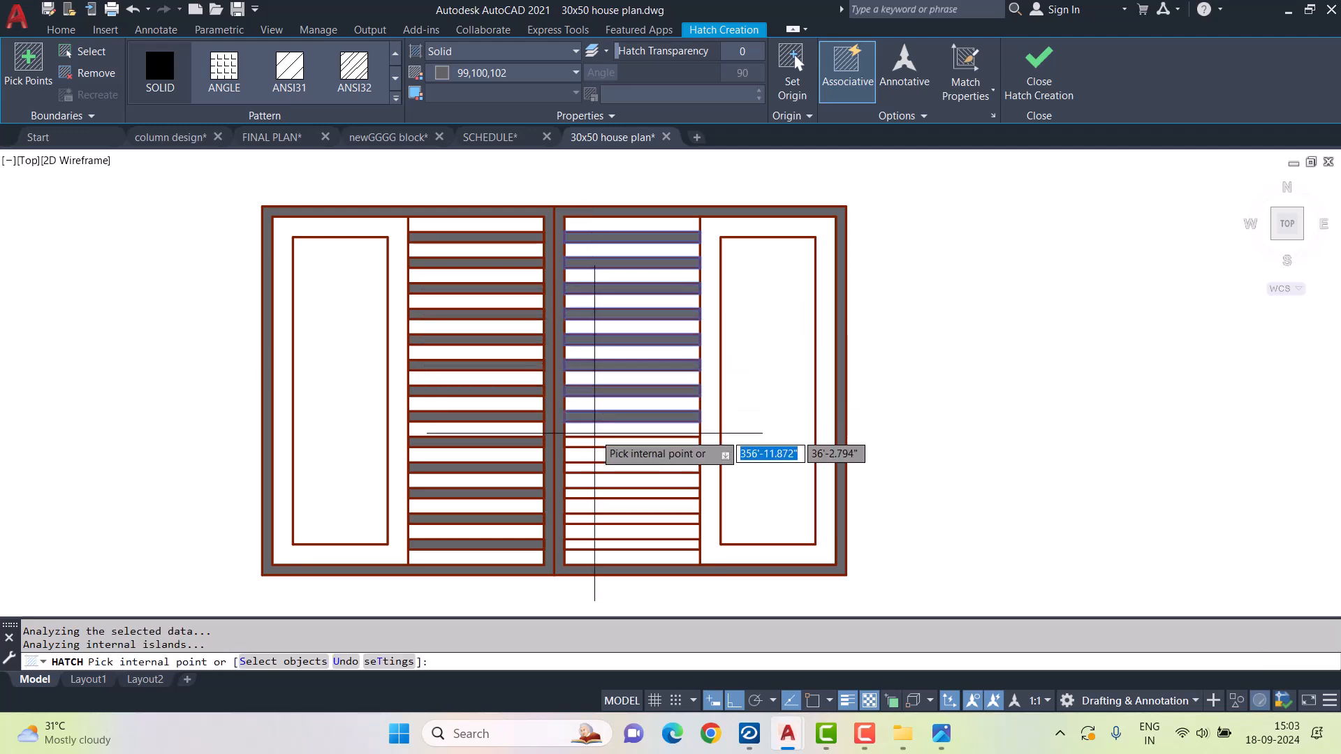
{"action": "left_click", "coordinate": [595, 458]}
{"action": "left_click", "coordinate": [599, 468]}
{"action": "left_click", "coordinate": [609, 493]}
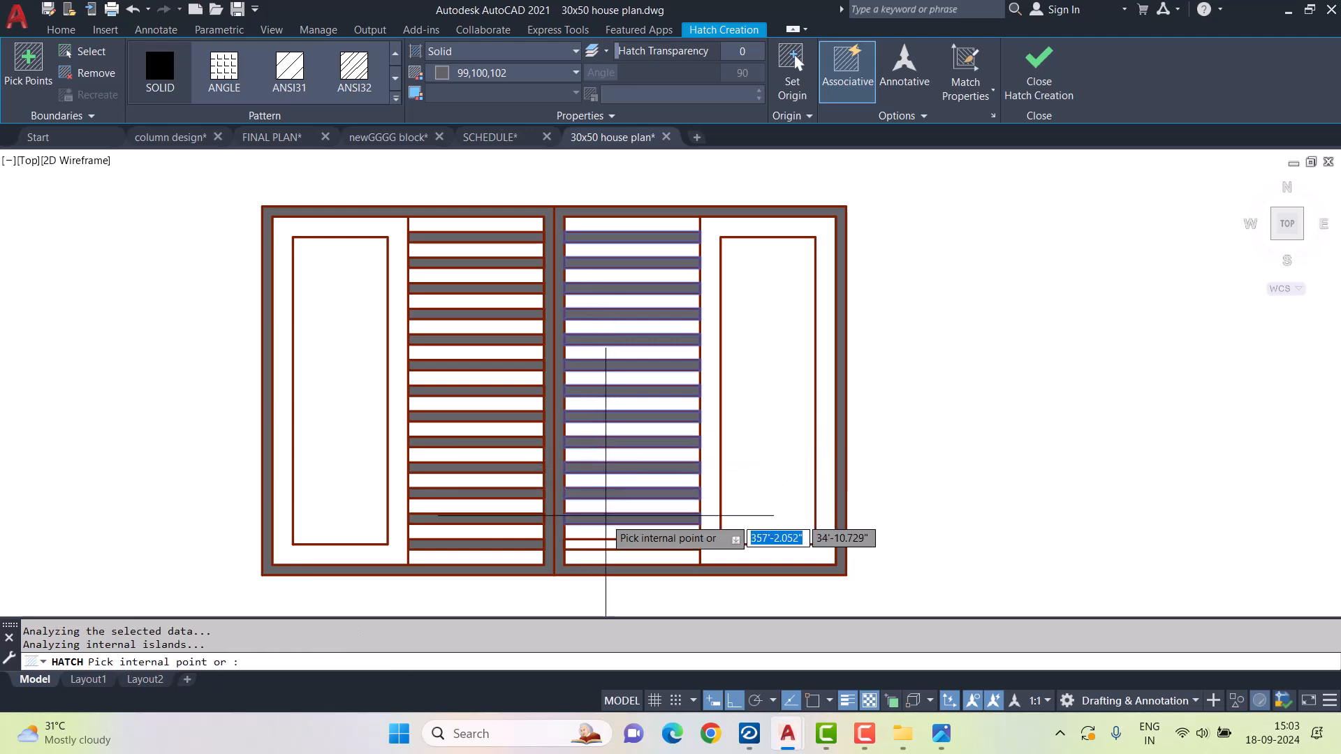
{"action": "left_click", "coordinate": [602, 542]}
{"action": "key", "text": "Return"}
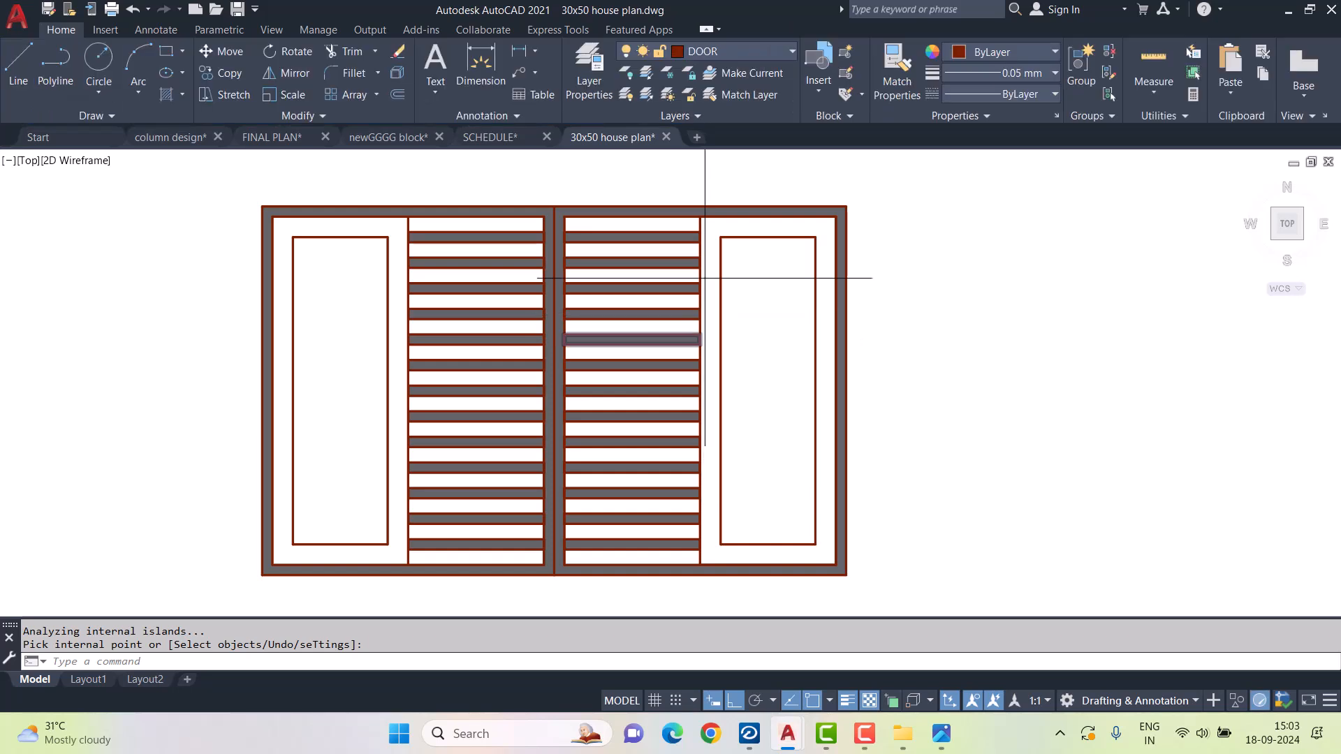
- Fill the frames around the rectangular panels of both outer door leaves with the Solid hatch in colour 99,100,102, accepting the open boundary
{"action": "key", "text": "Return"}
{"action": "left_click", "coordinate": [711, 241]}
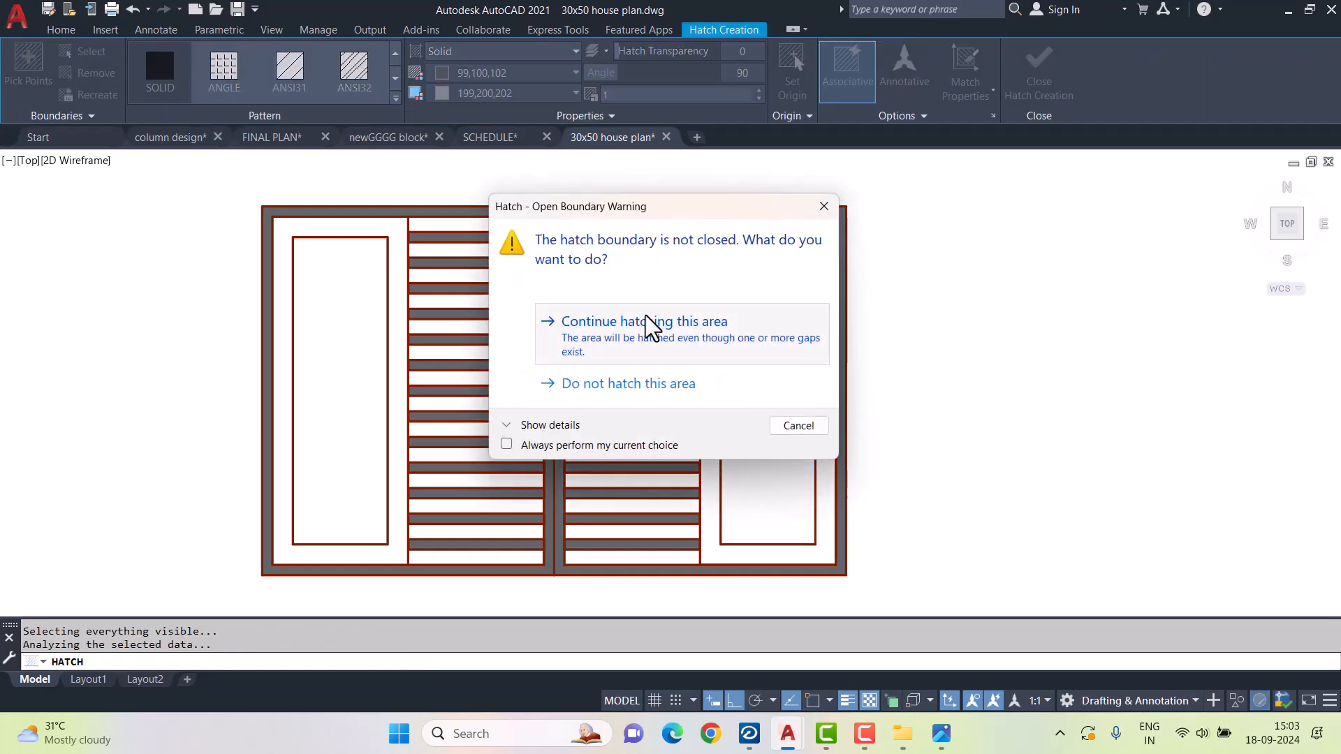
{"action": "left_click", "coordinate": [651, 323]}
{"action": "key", "text": "Return"}
{"action": "key", "text": "Return"}
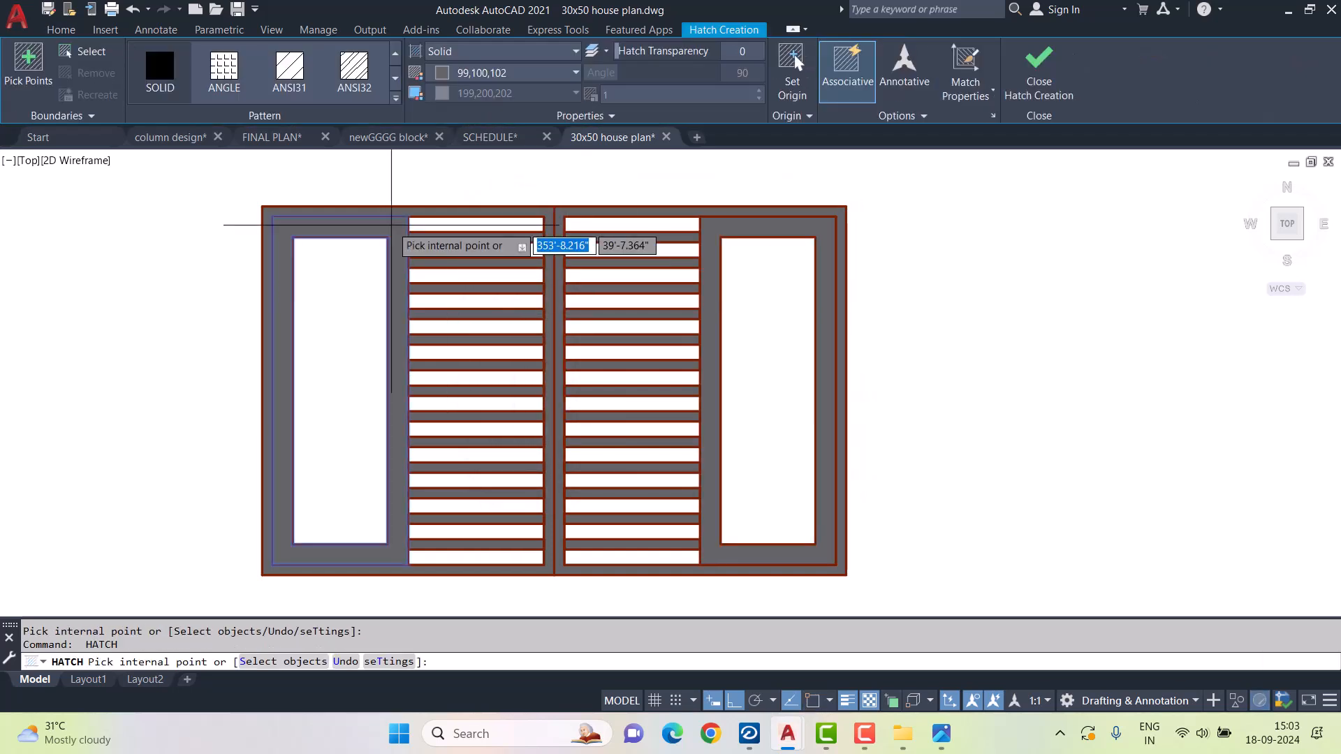
{"action": "left_click", "coordinate": [391, 225]}
{"action": "key", "text": "Escape"}
- Hatch the rectangular panels of both outer leaves with a diagonal line pattern, colour 99,100,102, background 199,200,202, angle 90 and scale 1
{"action": "left_click", "coordinate": [170, 97]}
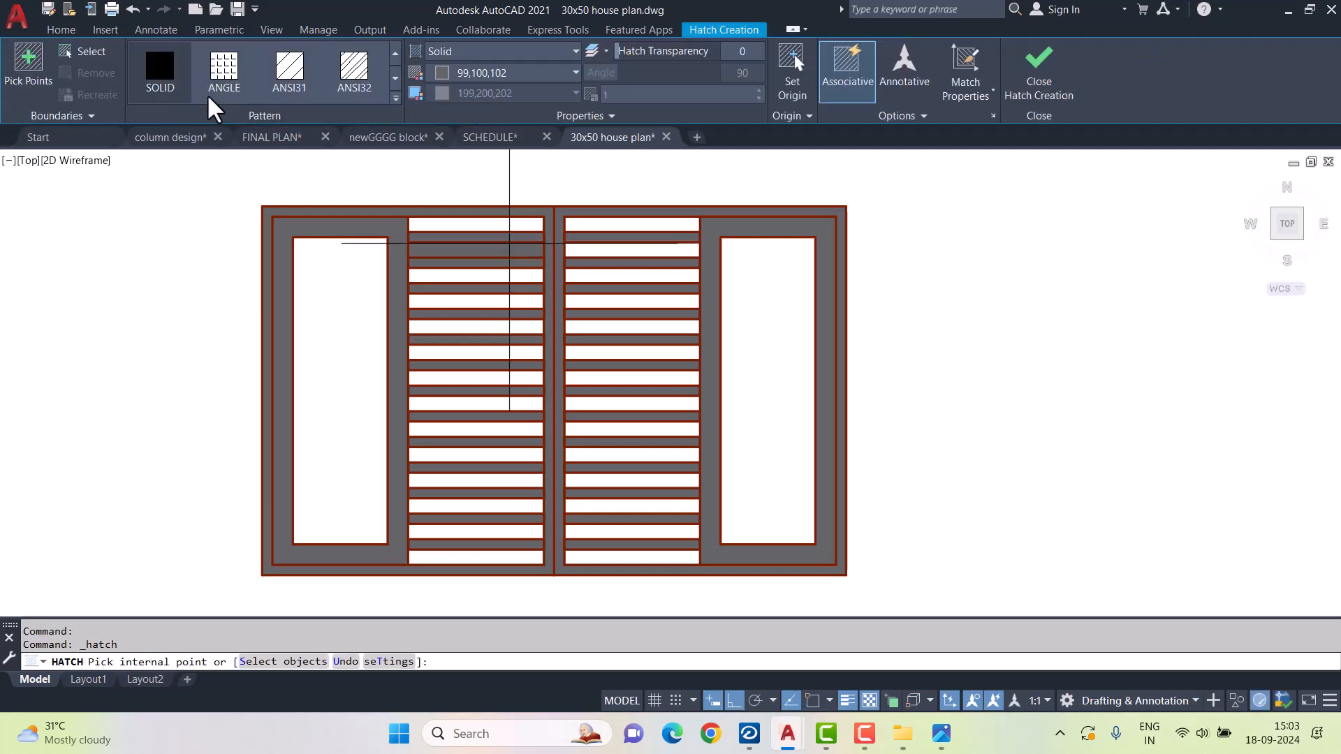
{"action": "left_click", "coordinate": [340, 278]}
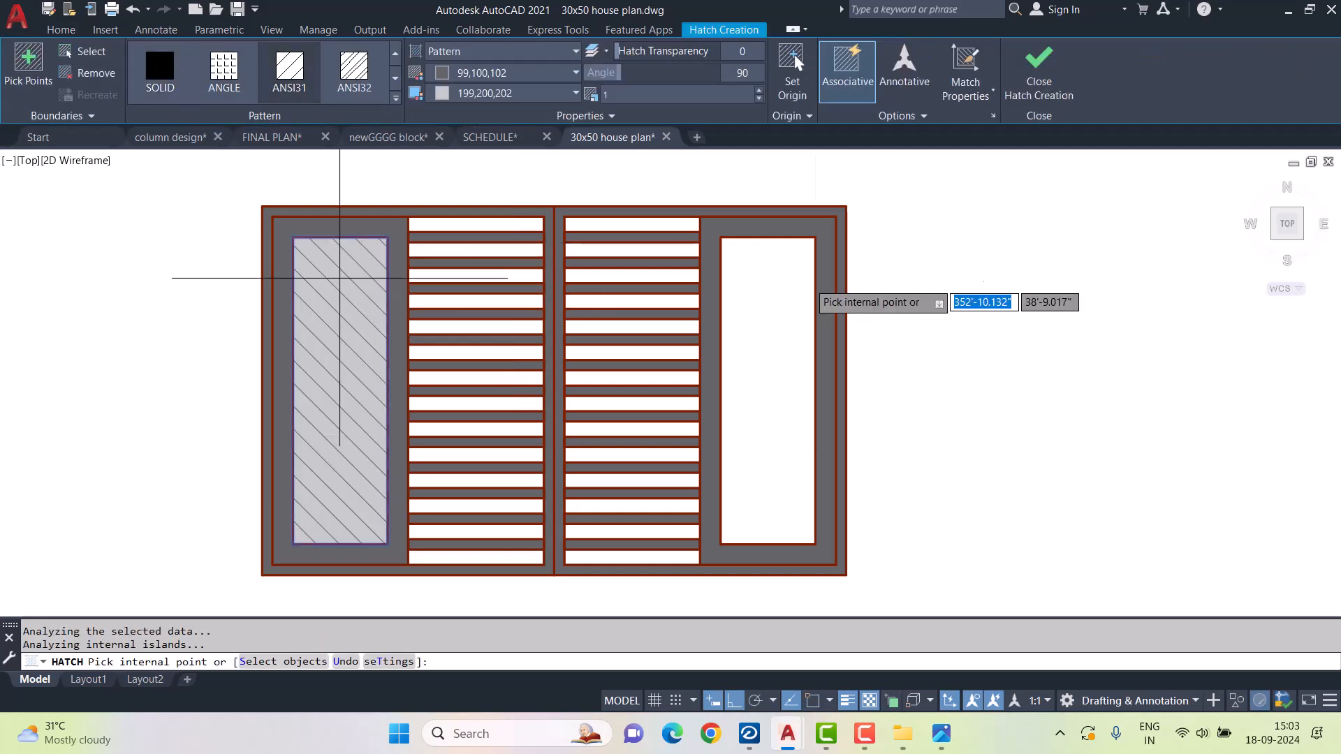
{"action": "left_click", "coordinate": [776, 297]}
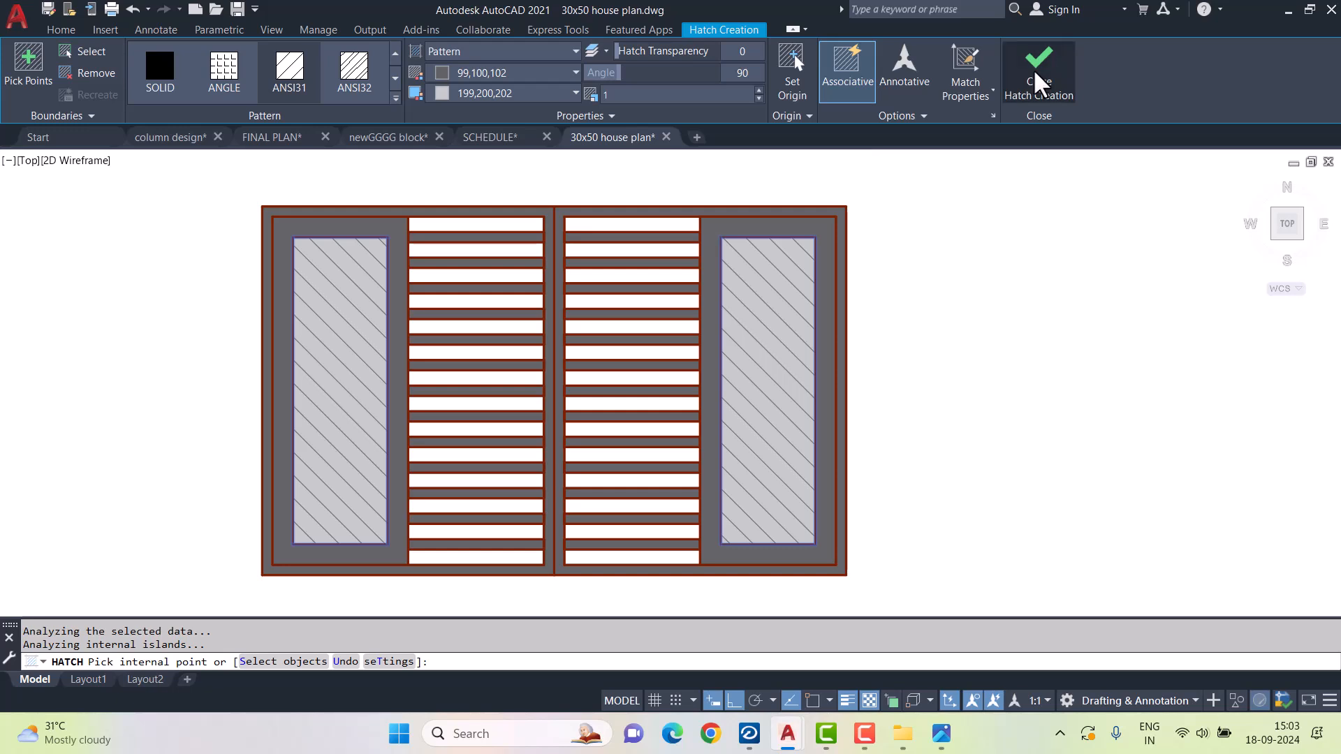
{"action": "scroll", "coordinate": [267, 203], "scroll_direction": "down", "scroll_amount": 3}
{"action": "key", "text": "Escape"}
- Group all lines and hatches of the four-leaf main door and make them selectable as one group
{"action": "left_click", "coordinate": [237, 249]}
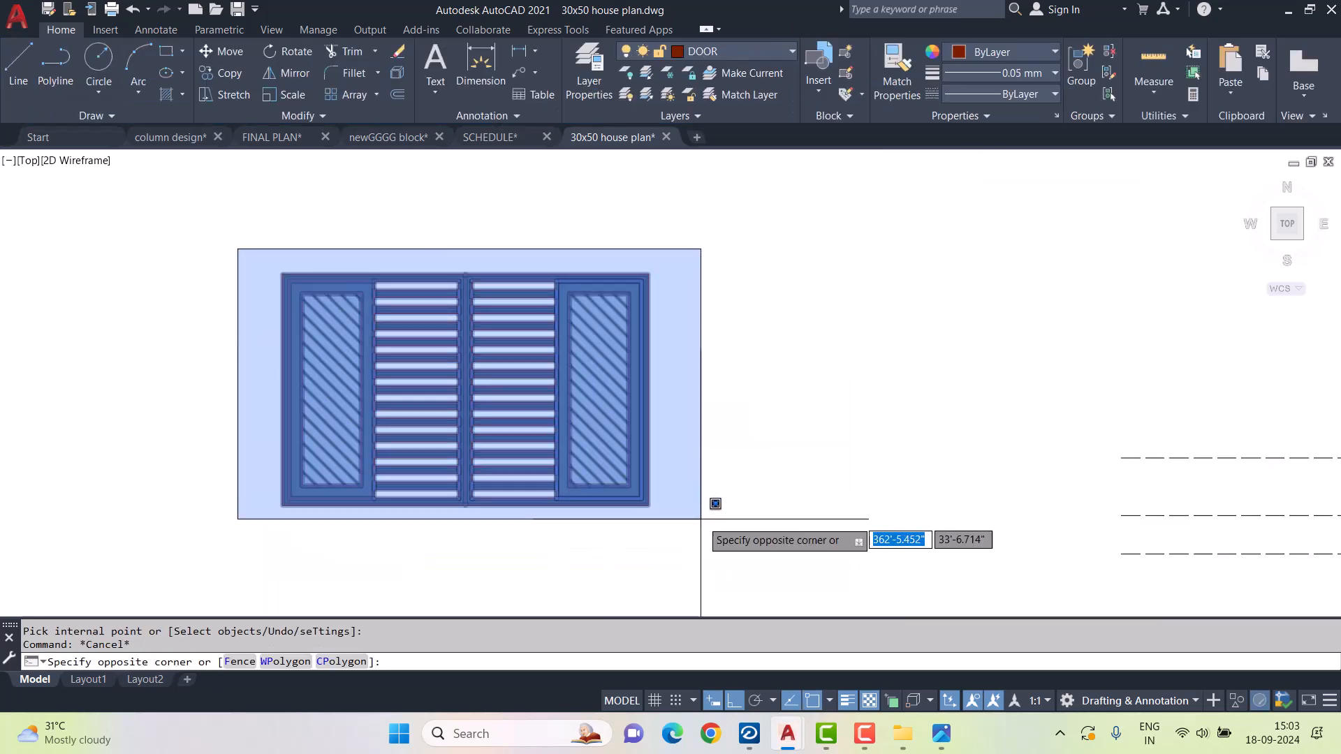
{"action": "left_click", "coordinate": [701, 518]}
{"action": "left_click", "coordinate": [1073, 77]}
{"action": "left_click", "coordinate": [736, 227]}
{"action": "left_click", "coordinate": [224, 512]}
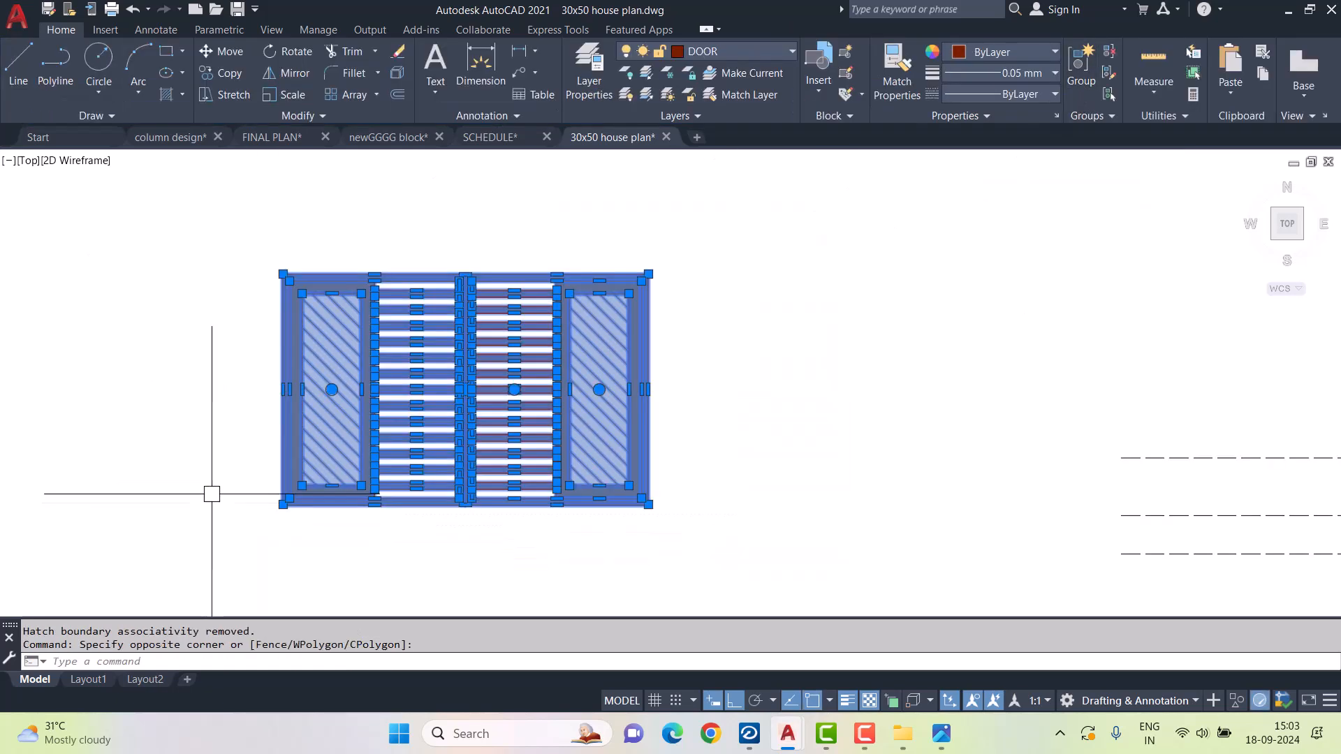
{"action": "key", "text": "Escape"}
- Move the grouped main door by its lower-left corner into the entrance opening above the hatched base of the elevation
{"action": "left_click", "coordinate": [497, 272]}
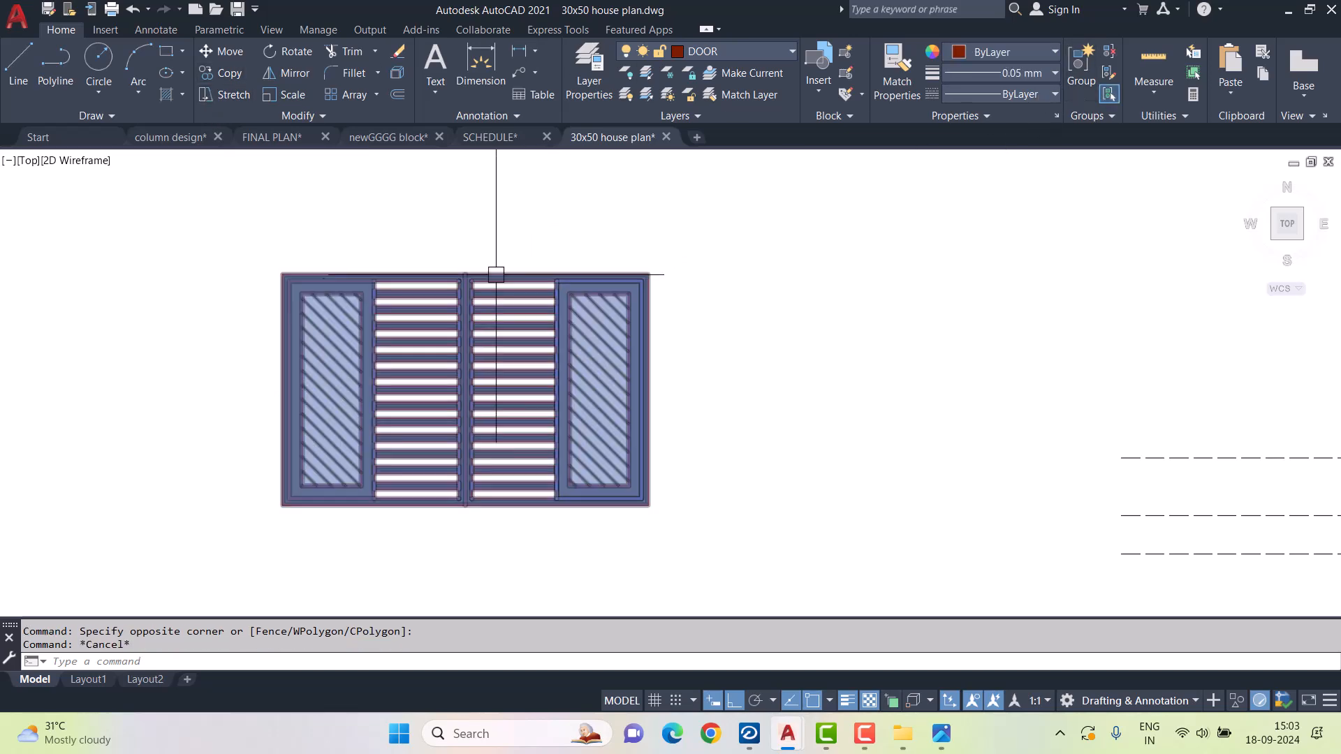
{"action": "left_click", "coordinate": [222, 52]}
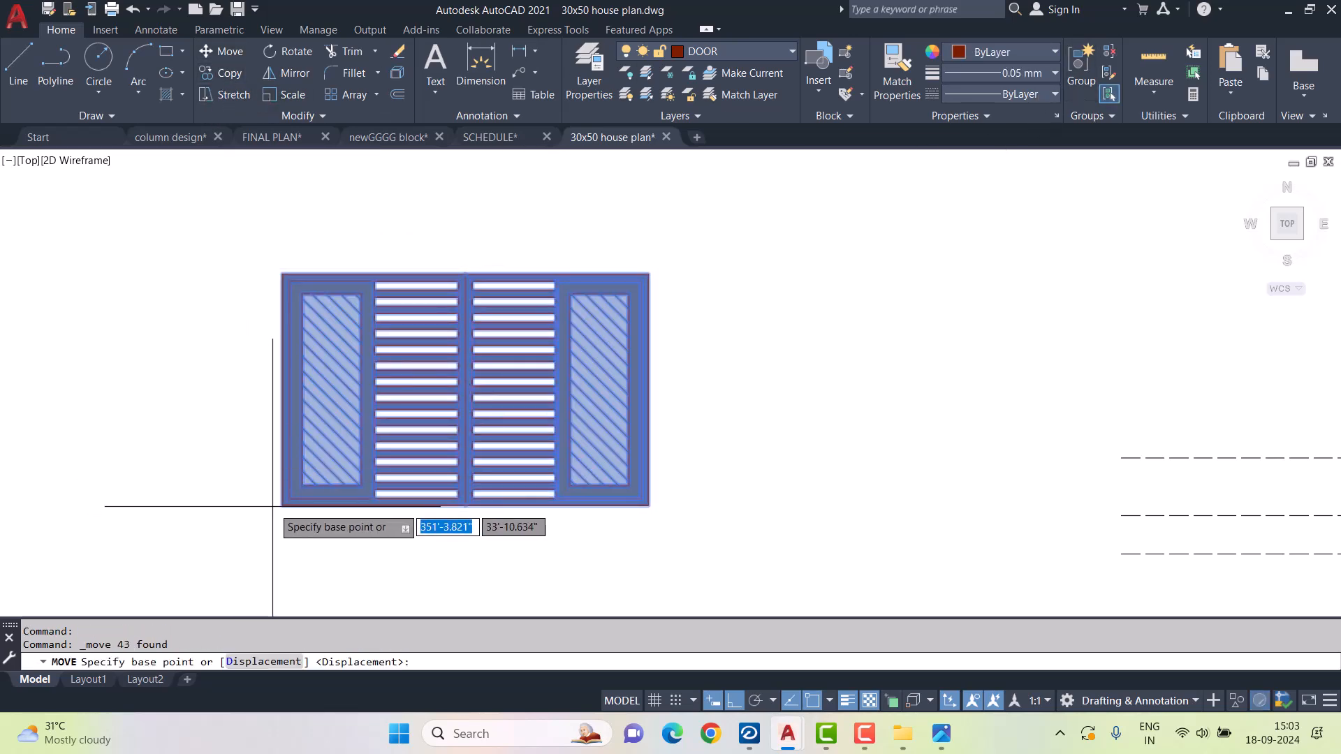
{"action": "left_click", "coordinate": [283, 507]}
{"action": "scroll", "coordinate": [319, 500], "scroll_direction": "down", "scroll_amount": 5}
{"action": "scroll", "coordinate": [892, 463], "scroll_direction": "up", "scroll_amount": 10}
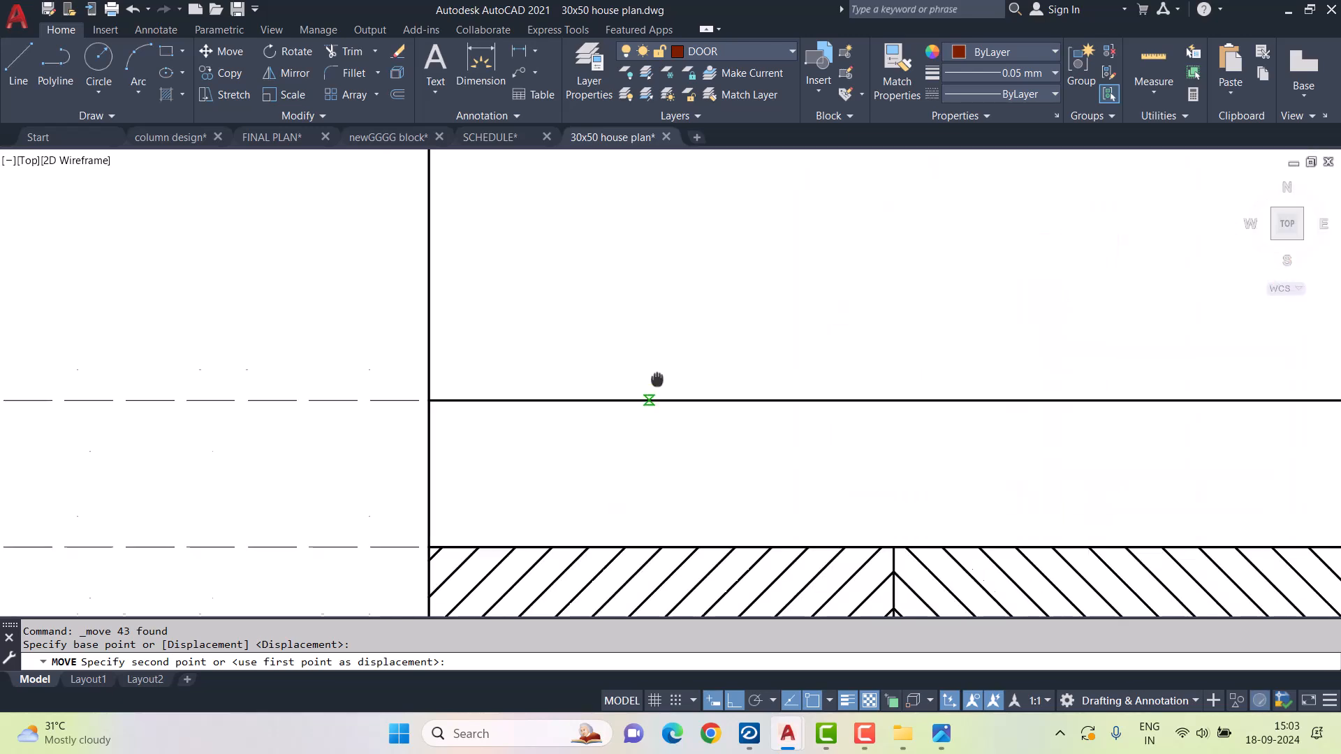
{"action": "scroll", "coordinate": [460, 497], "scroll_direction": "down", "scroll_amount": 8}
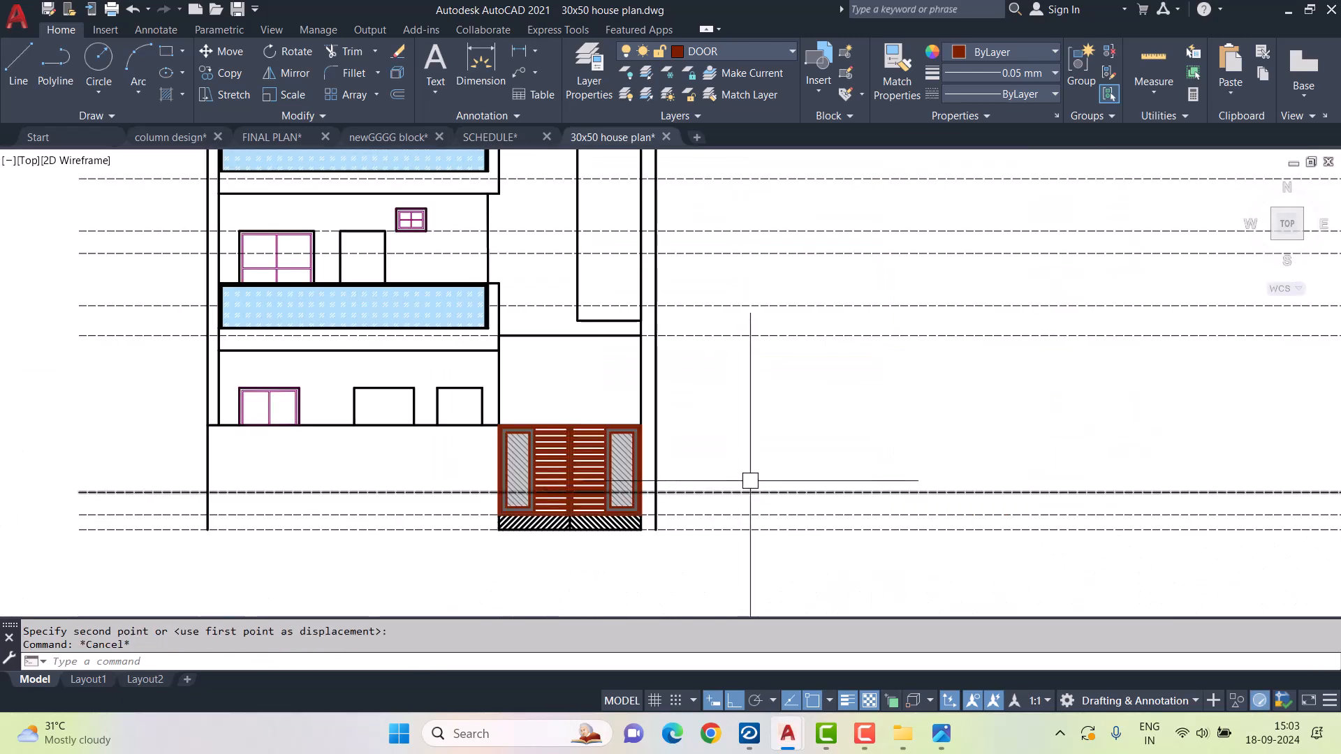
{"action": "key", "text": "Escape"}
{"action": "key", "text": "Escape"}
- Examine the placed main door and check the elevation's floors for openings still without windows or doors
{"action": "scroll", "coordinate": [899, 434], "scroll_direction": "up", "scroll_amount": 2}
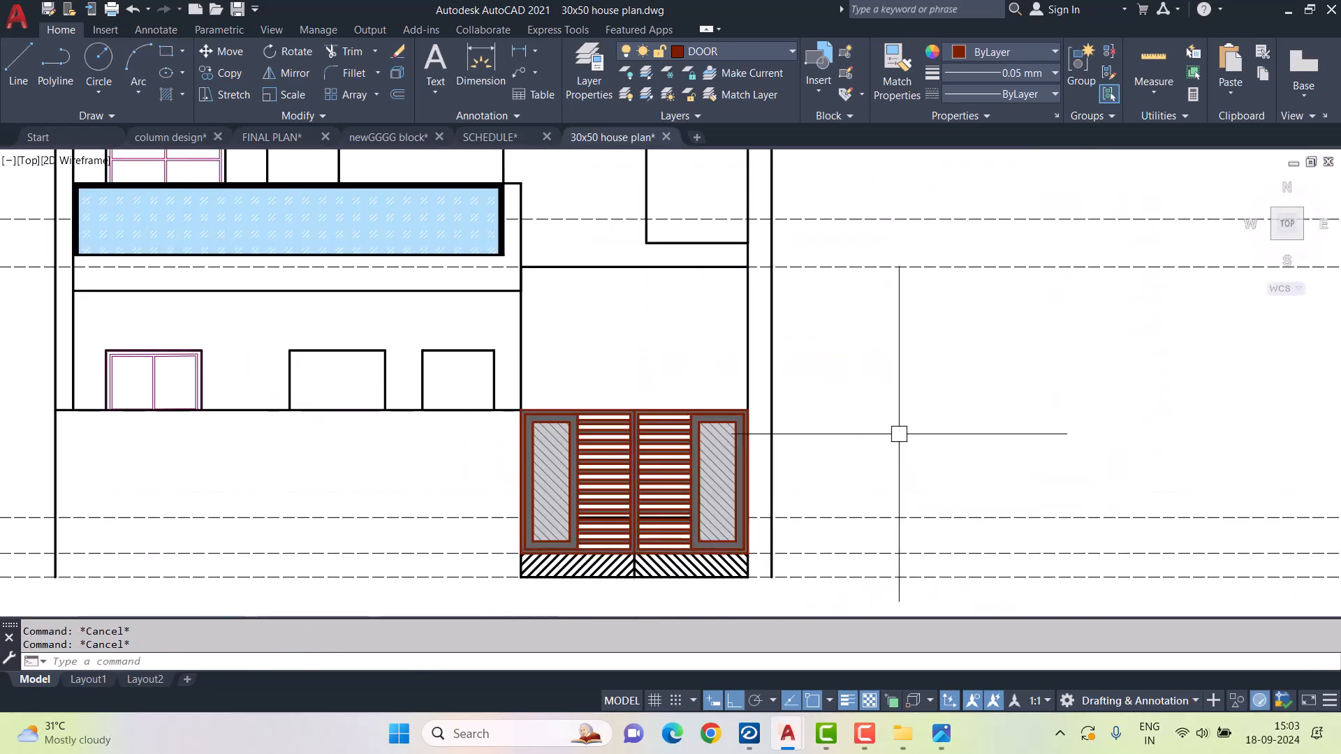
{"action": "scroll", "coordinate": [899, 433], "scroll_direction": "down", "scroll_amount": 2}
{"action": "scroll", "coordinate": [759, 396], "scroll_direction": "up", "scroll_amount": 2}
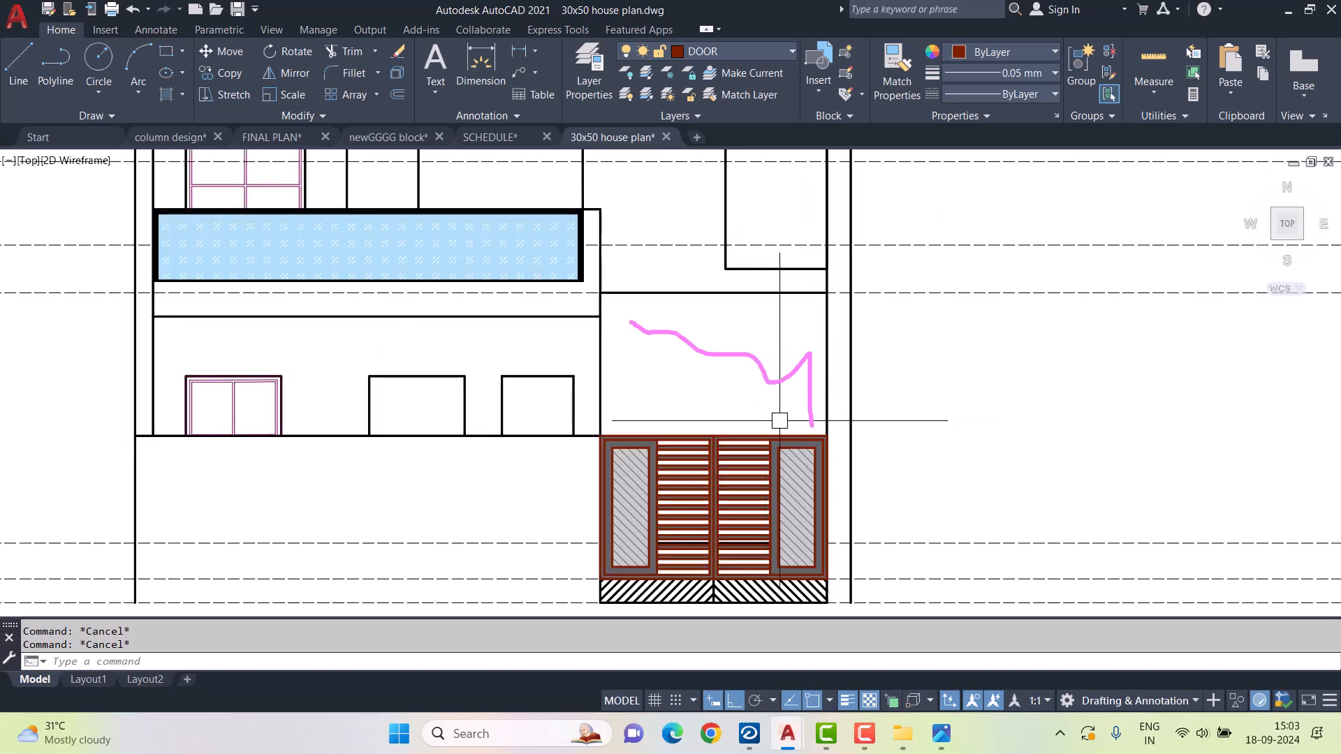
{"action": "middle_click_drag", "start_coordinate": [666, 340], "coordinate": [805, 335]}
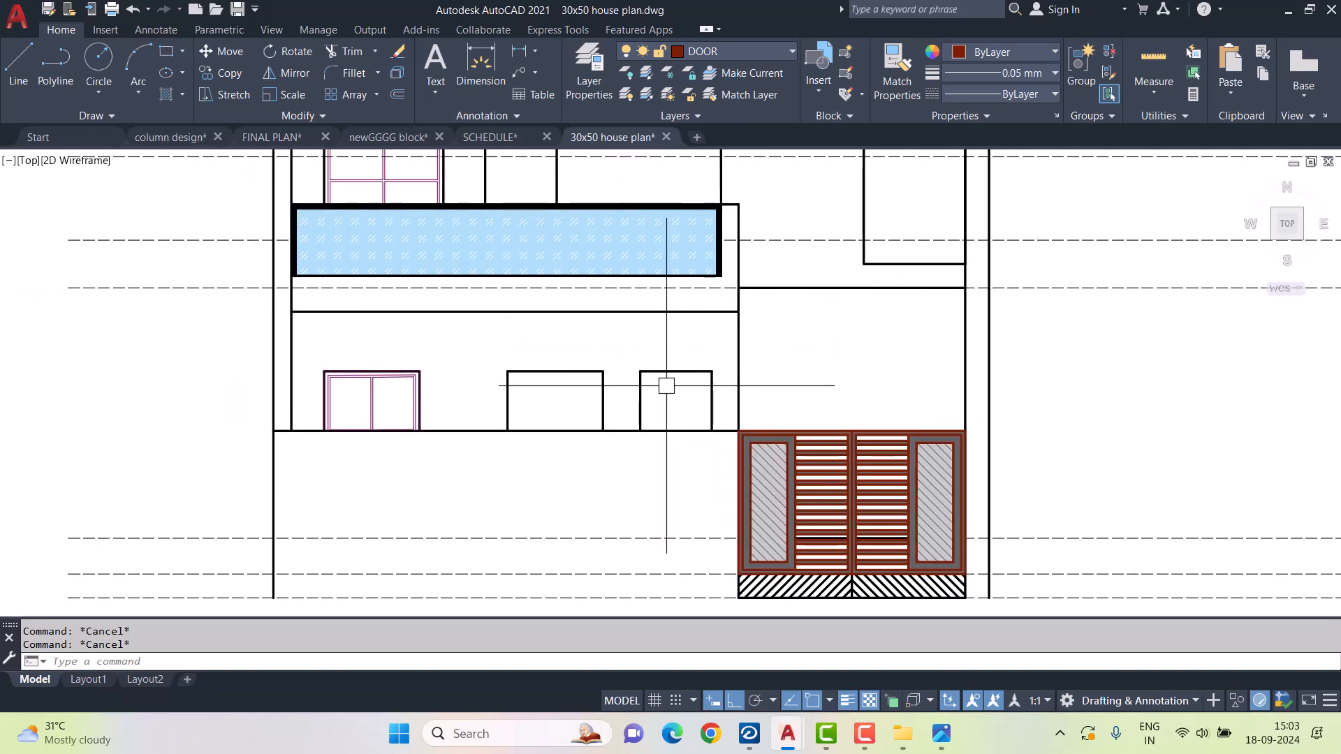
{"action": "scroll", "coordinate": [667, 385], "scroll_direction": "up", "scroll_amount": 2}
{"action": "scroll", "coordinate": [644, 461], "scroll_direction": "down", "scroll_amount": 6}
{"action": "middle_click_drag", "start_coordinate": [679, 293], "coordinate": [680, 501]}
{"action": "middle_click_drag", "start_coordinate": [671, 294], "coordinate": [680, 449]}
{"action": "middle_click_drag", "start_coordinate": [610, 537], "coordinate": [687, 277]}
{"action": "scroll", "coordinate": [627, 548], "scroll_direction": "up", "scroll_amount": 6}
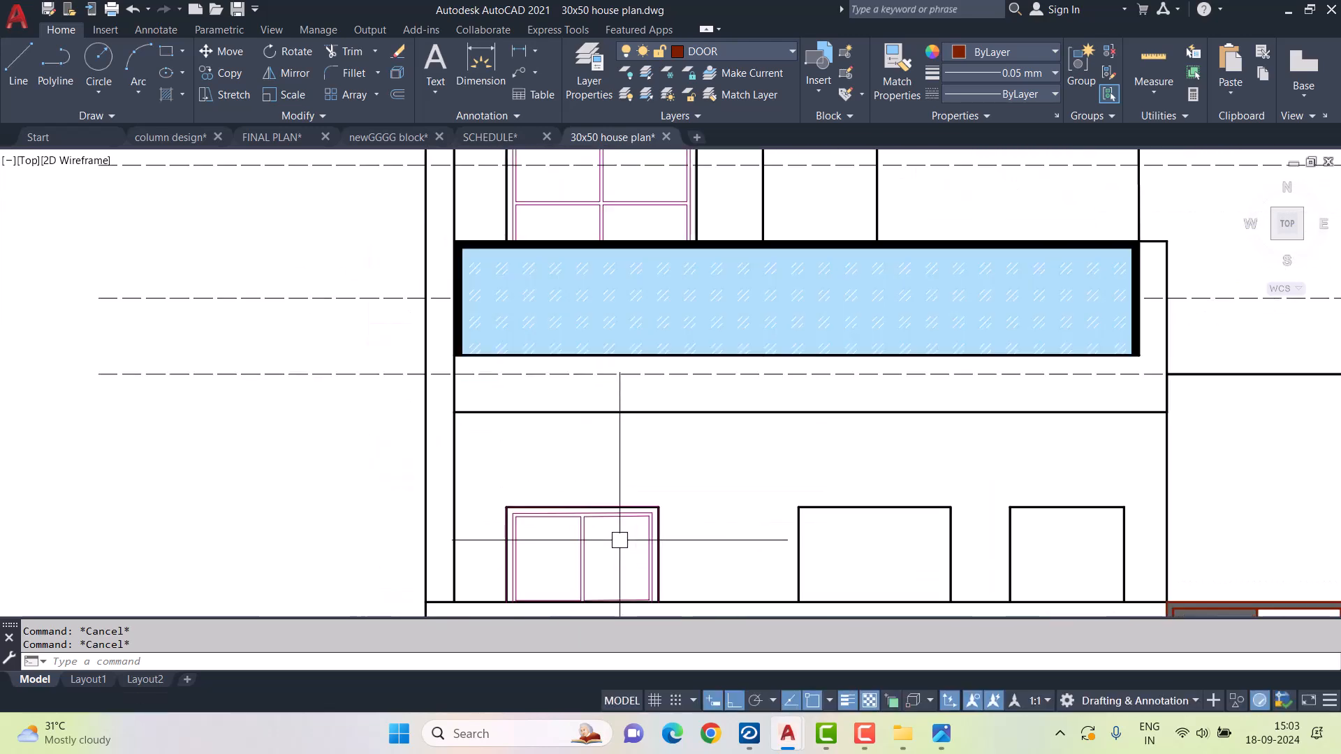
- Copy the two-panel window above the plain lower wall from its upper-left corner to the same corner of the empty middle opening
{"action": "middle_click_drag", "start_coordinate": [619, 539], "coordinate": [651, 378]}
{"action": "scroll", "coordinate": [554, 368], "scroll_direction": "up", "scroll_amount": 4}
{"action": "left_click", "coordinate": [479, 260]}
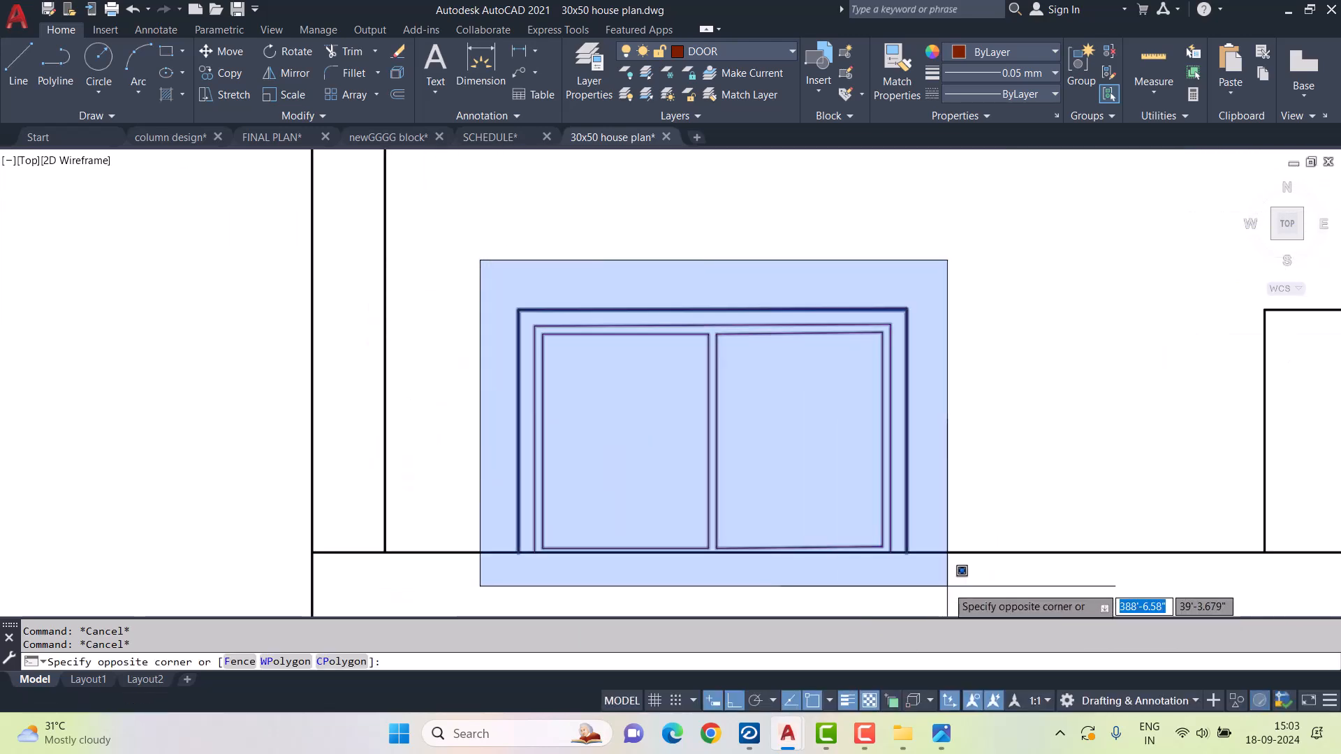
{"action": "left_click", "coordinate": [955, 572]}
{"action": "scroll", "coordinate": [832, 452], "scroll_direction": "down", "scroll_amount": 2}
{"action": "middle_click_drag", "start_coordinate": [887, 424], "coordinate": [704, 399]}
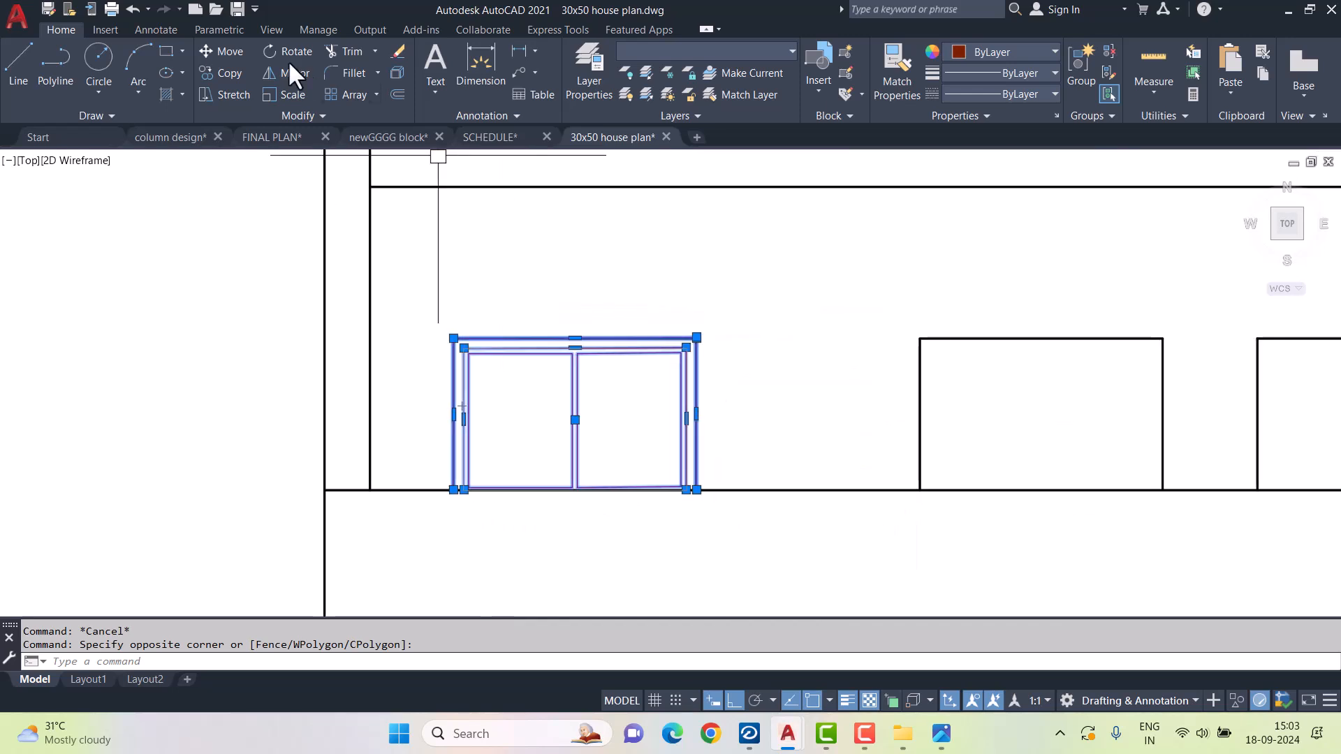
{"action": "left_click", "coordinate": [235, 68]}
{"action": "left_click", "coordinate": [453, 338]}
{"action": "left_click", "coordinate": [919, 339]}
{"action": "key", "text": "Escape"}
{"action": "key", "text": "Escape"}
- Make EL FLOOR the current layer and draw a horizontal ground line from the base of the left outer wall to the main door's base
{"action": "scroll", "coordinate": [808, 373], "scroll_direction": "down", "scroll_amount": 2}
{"action": "middle_click_drag", "start_coordinate": [943, 409], "coordinate": [817, 416]}
{"action": "scroll", "coordinate": [870, 404], "scroll_direction": "down", "scroll_amount": 2}
{"action": "scroll", "coordinate": [1000, 392], "scroll_direction": "down", "scroll_amount": 2}
{"action": "middle_click_drag", "start_coordinate": [1000, 386], "coordinate": [691, 422]}
{"action": "mouse_move", "coordinate": [773, 322]}
{"action": "middle_mouse_down"}
{"action": "mouse_move", "coordinate": [715, 410]}
{"action": "mouse_move", "coordinate": [731, 419]}
{"action": "middle_mouse_up"}
{"action": "scroll", "coordinate": [714, 410], "scroll_direction": "down", "scroll_amount": 3}
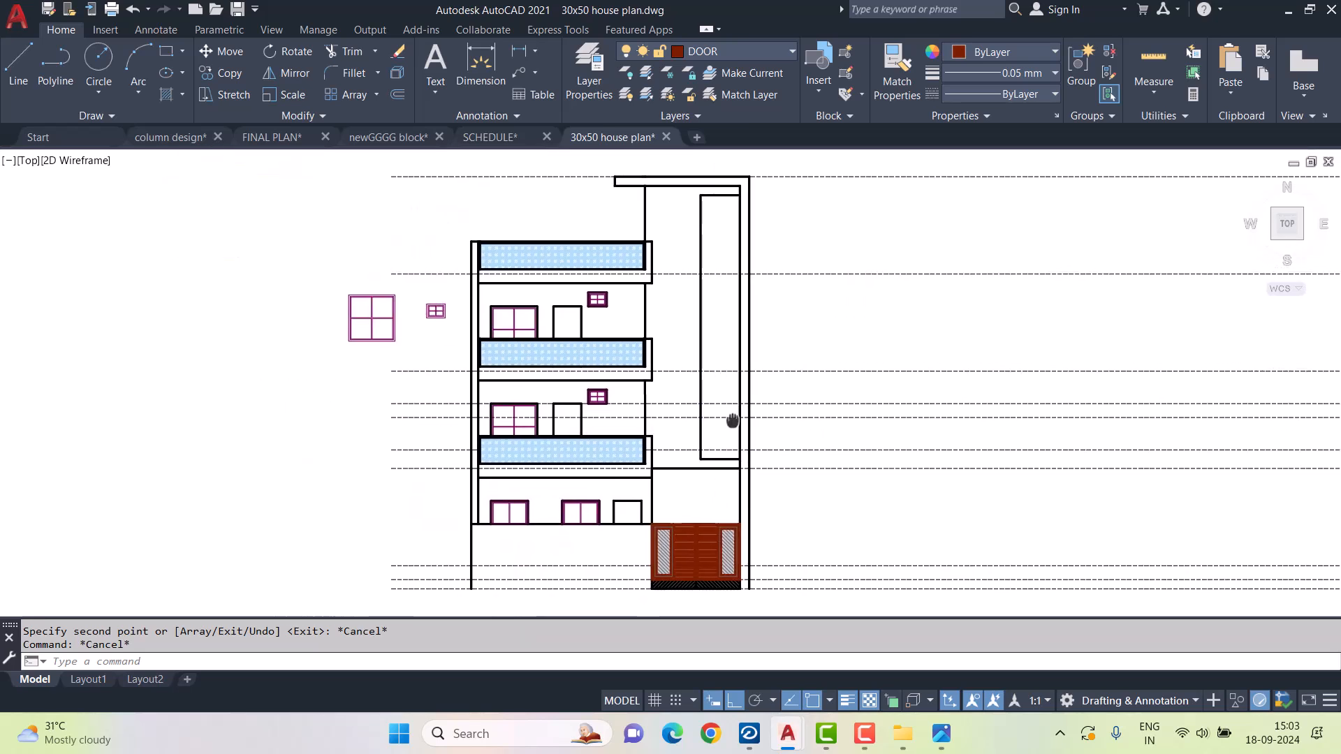
{"action": "left_click", "coordinate": [740, 54]}
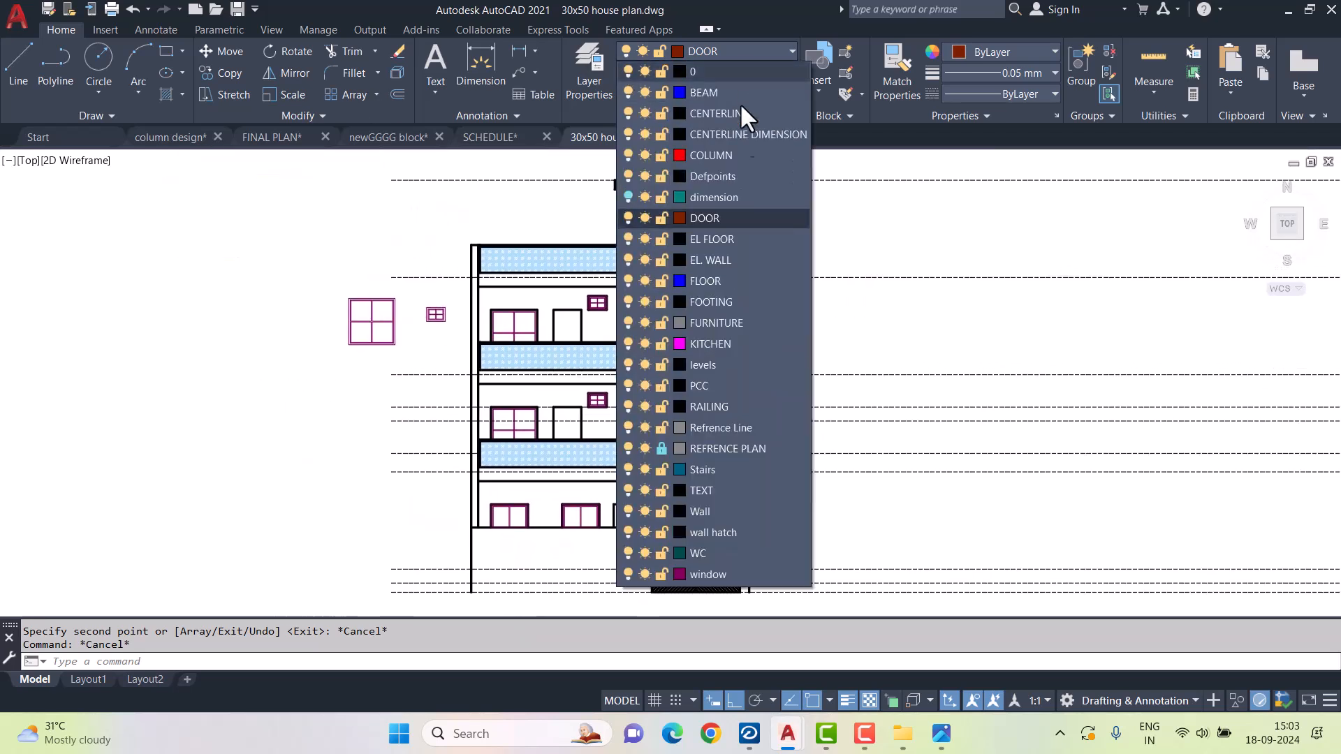
{"action": "left_click", "coordinate": [723, 245]}
{"action": "left_click", "coordinate": [17, 69]}
{"action": "scroll", "coordinate": [517, 489], "scroll_direction": "up", "scroll_amount": 2}
{"action": "left_click", "coordinate": [443, 506]}
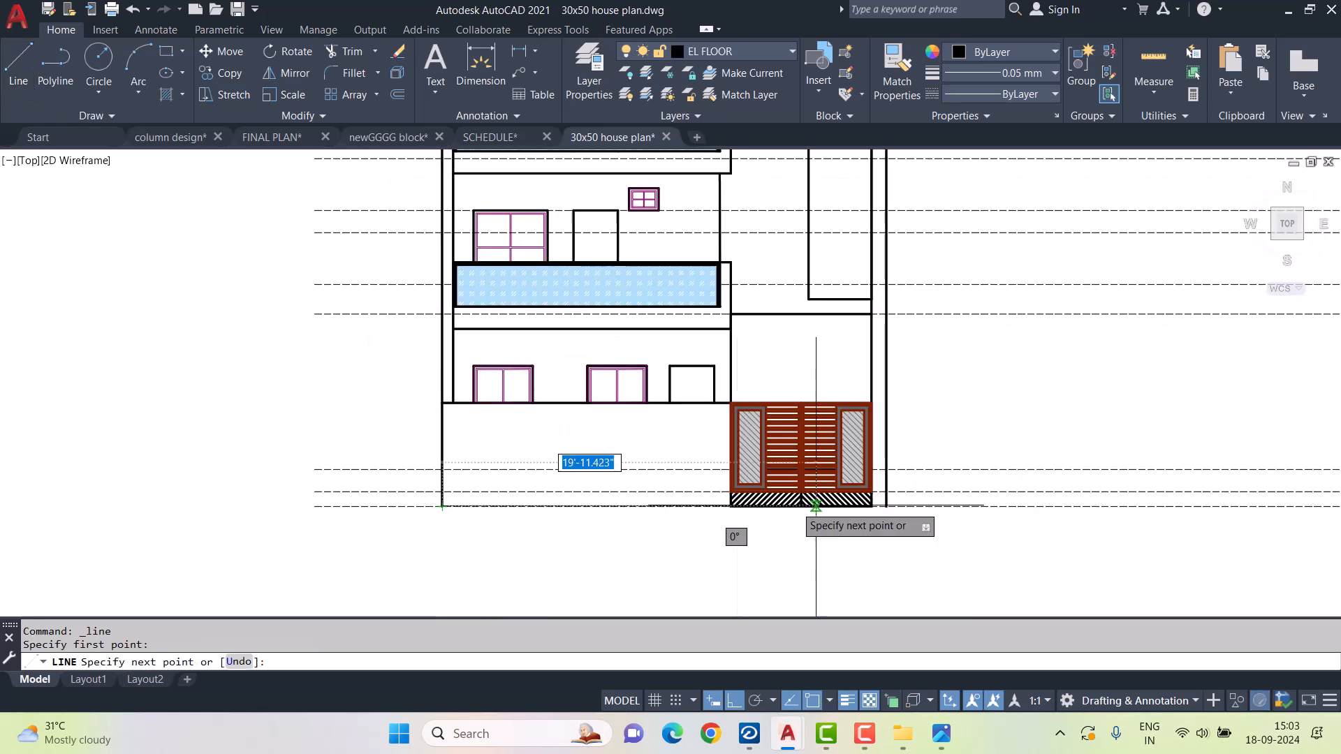
{"action": "key", "text": "Escape"}
{"action": "key", "text": "Escape"}
{"action": "scroll", "coordinate": [889, 482], "scroll_direction": "down", "scroll_amount": 2}
{"action": "middle_click_drag", "start_coordinate": [892, 488], "coordinate": [852, 485]}
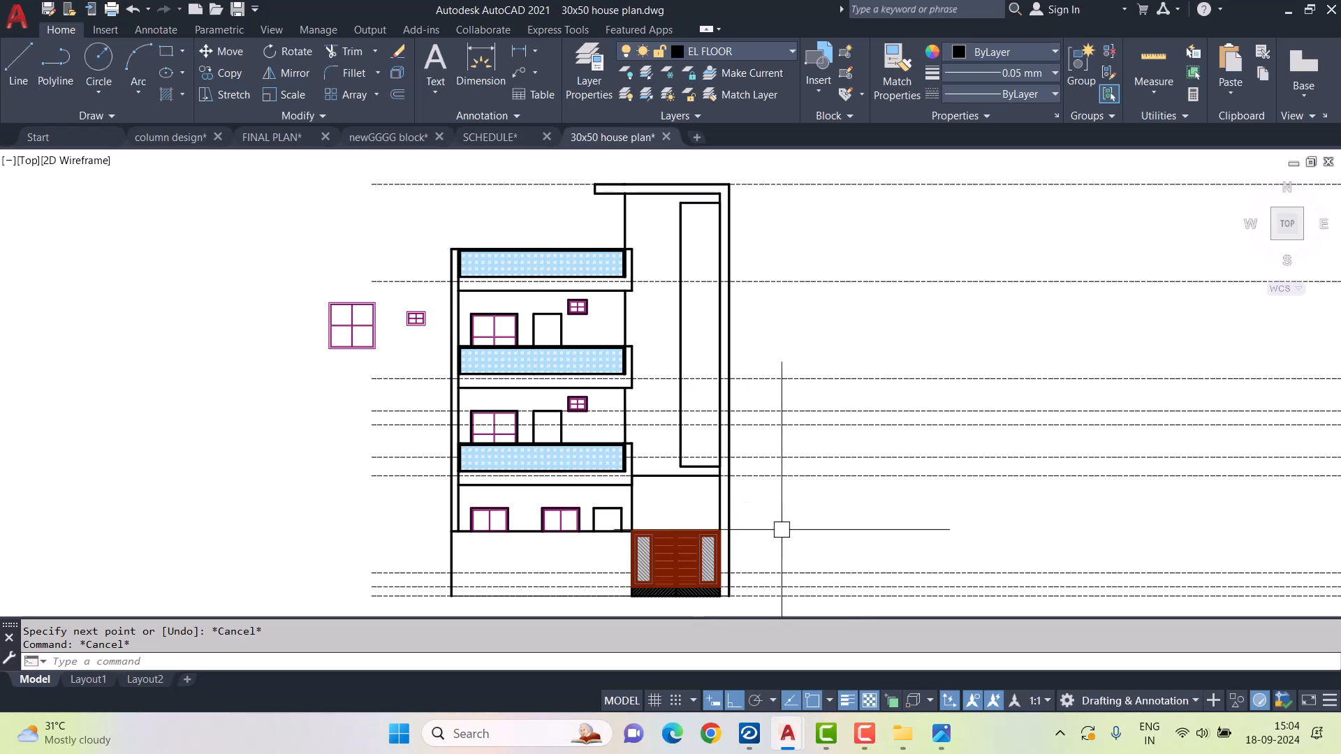
- Draw a vertical cutting line to the right of the elevation, crossing all the dashed level lines
{"action": "left_click", "coordinate": [17, 61]}
{"action": "scroll", "coordinate": [535, 340], "scroll_direction": "down", "scroll_amount": 2}
{"action": "left_click", "coordinate": [711, 224]}
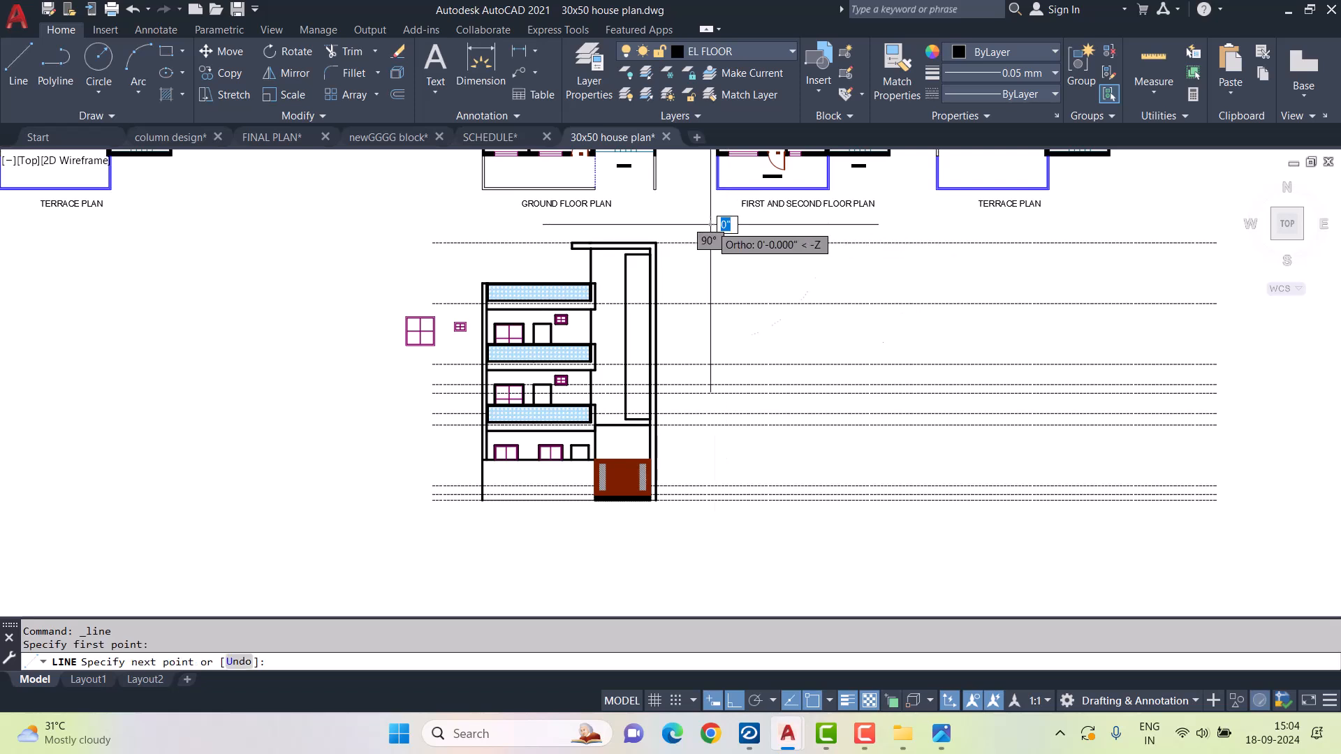
{"action": "left_click", "coordinate": [710, 533]}
{"action": "key", "text": "Escape"}
{"action": "key", "text": "Escape"}
- Trim the dashed level lines beyond the vertical cutting line and erase that cutting line
{"action": "type", "text": "tr"}
{"action": "key", "text": "space"}
{"action": "key", "text": "space"}
{"action": "left_click", "coordinate": [819, 538]}
{"action": "left_click", "coordinate": [766, 260]}
{"action": "key", "text": "Escape"}
{"action": "left_click", "coordinate": [711, 270]}
{"action": "key", "text": "Delete"}
{"action": "scroll", "coordinate": [723, 505], "scroll_direction": "up", "scroll_amount": 3}
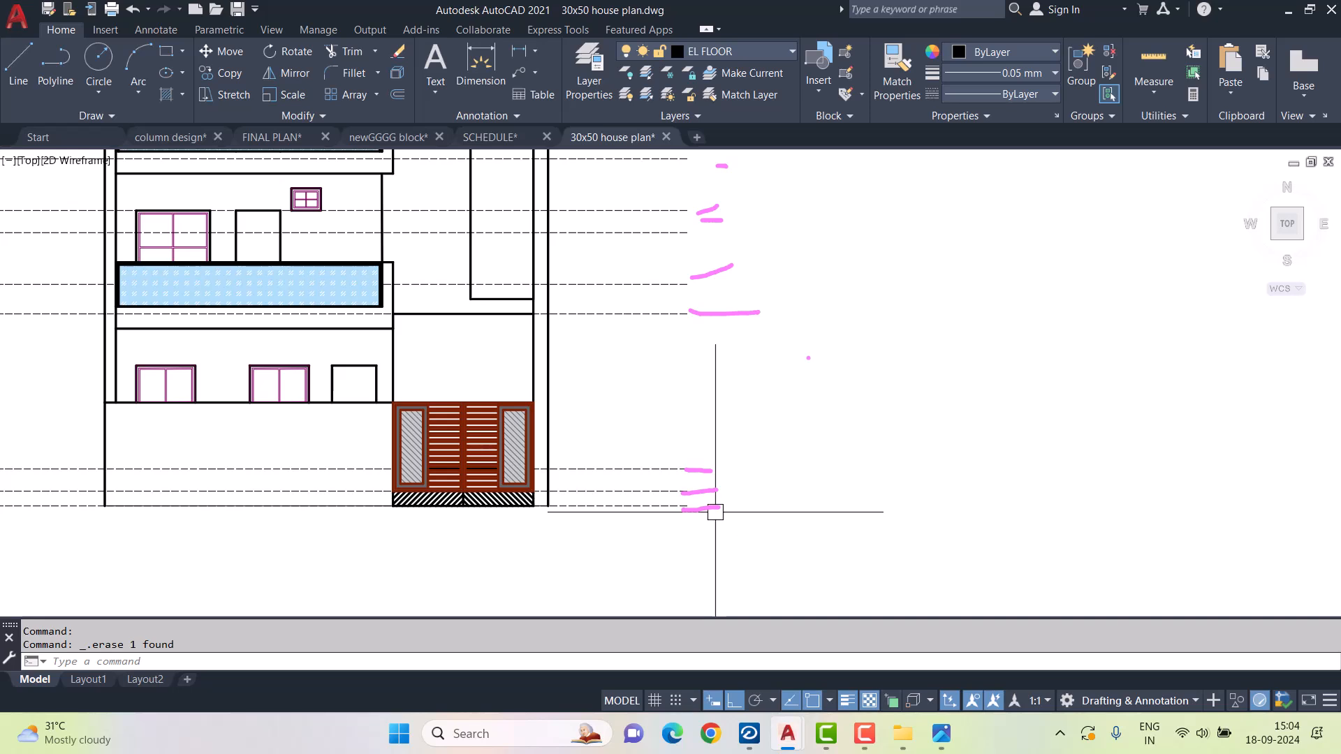
{"action": "scroll", "coordinate": [795, 396], "scroll_direction": "down", "scroll_amount": 6}
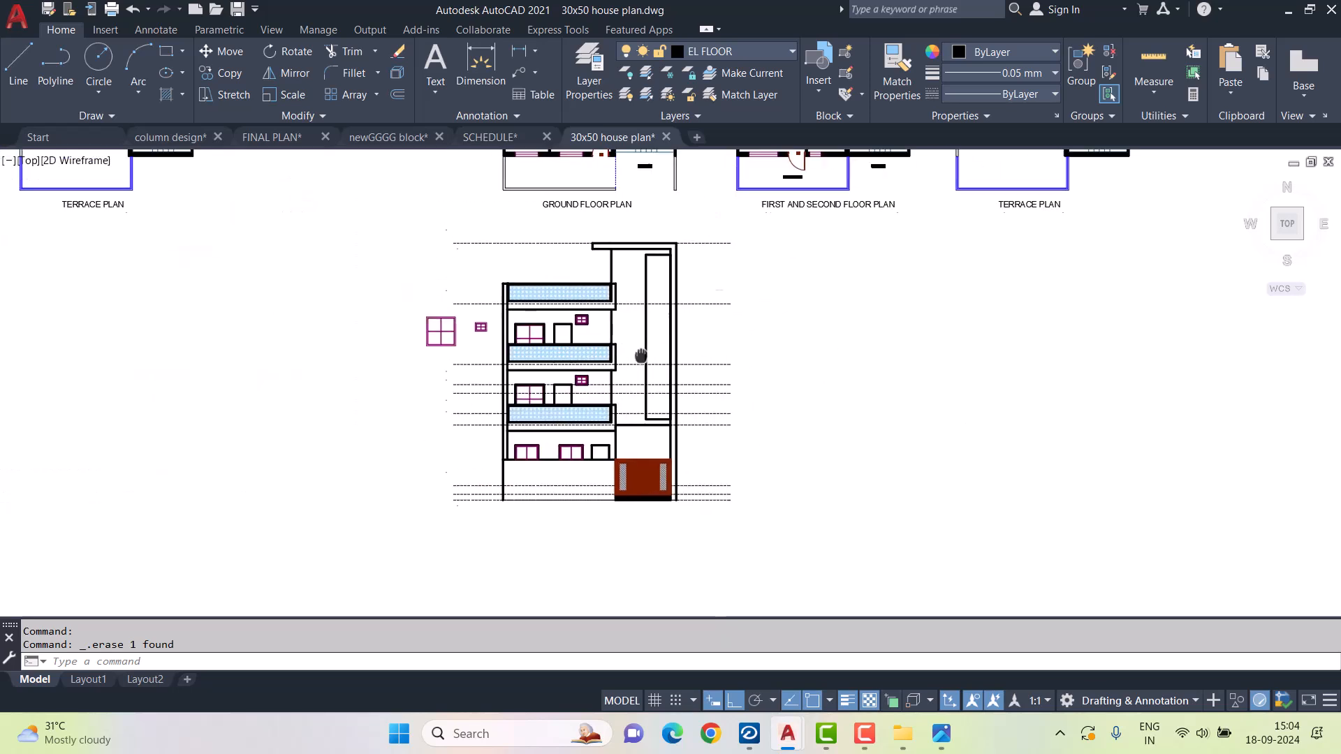